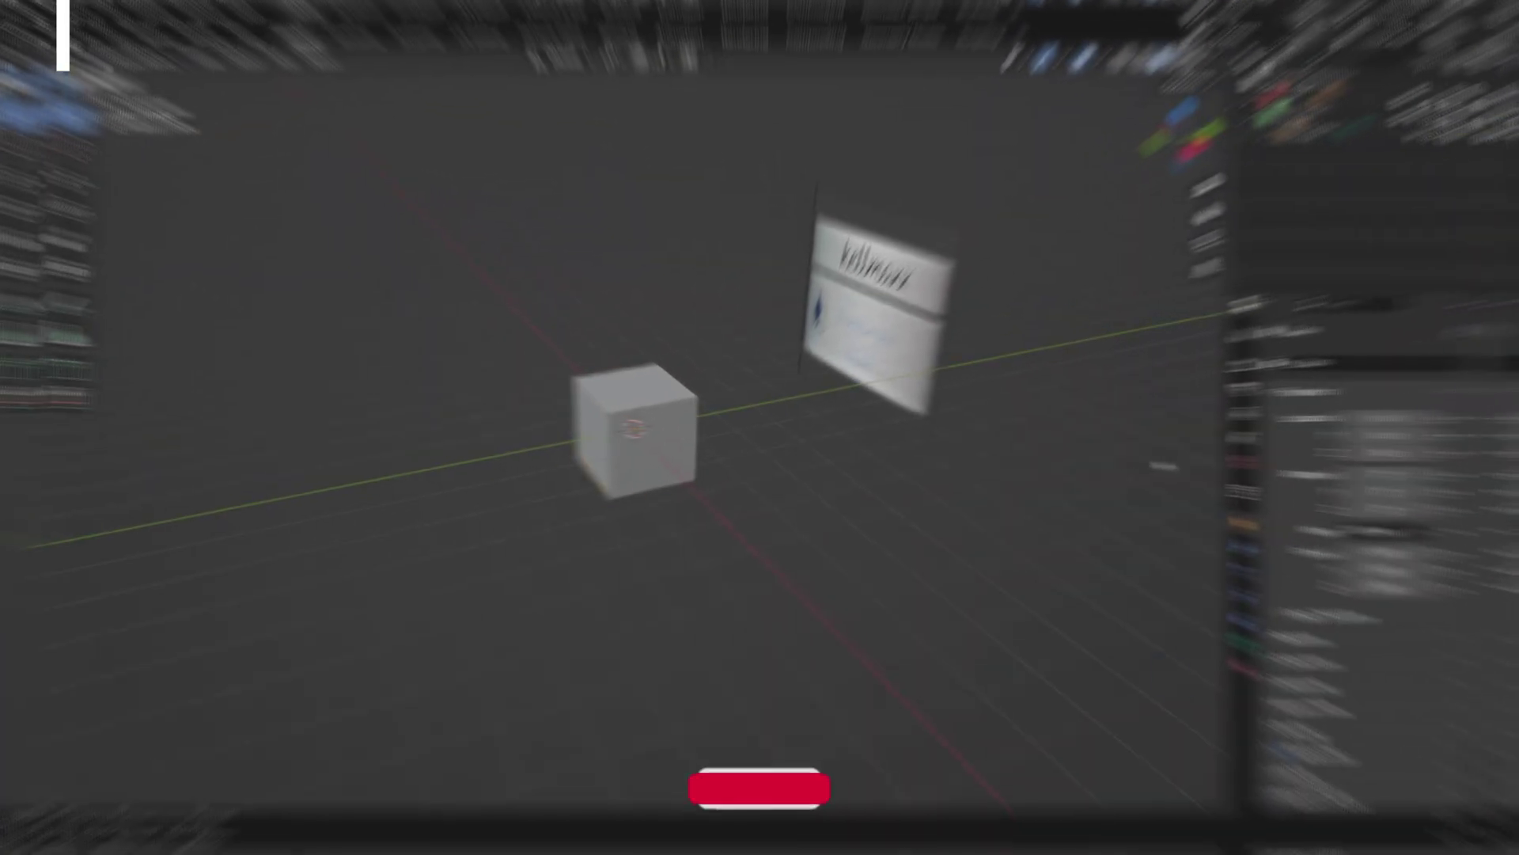
Delete the default cube from the scene
key("a")
key("x")
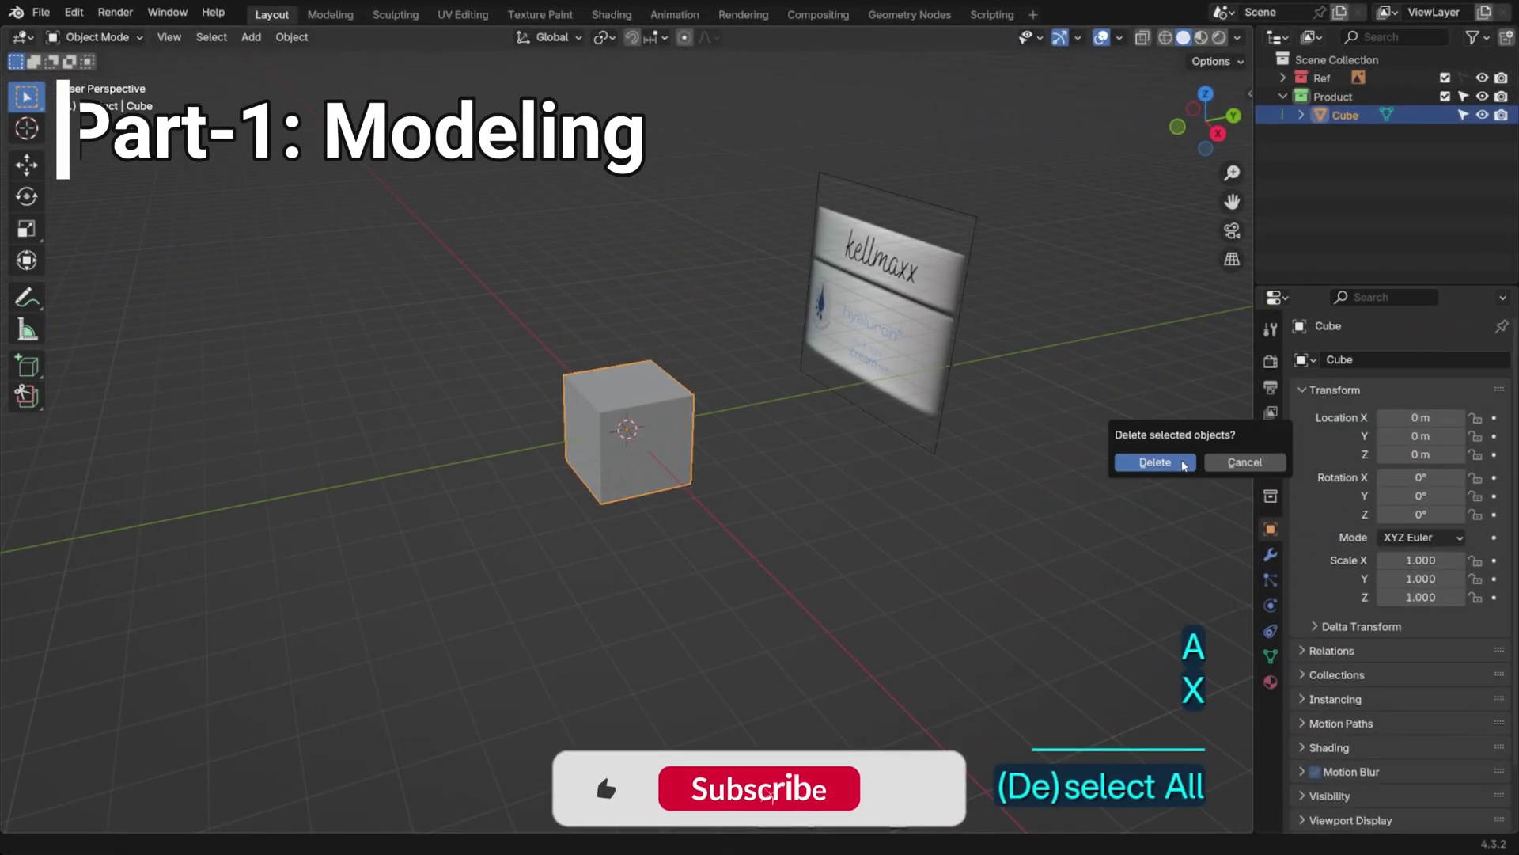
left_click(1152, 648)
Add a mesh cylinder with 124 vertices
key("shift+a")
mouse_move(523, 84)
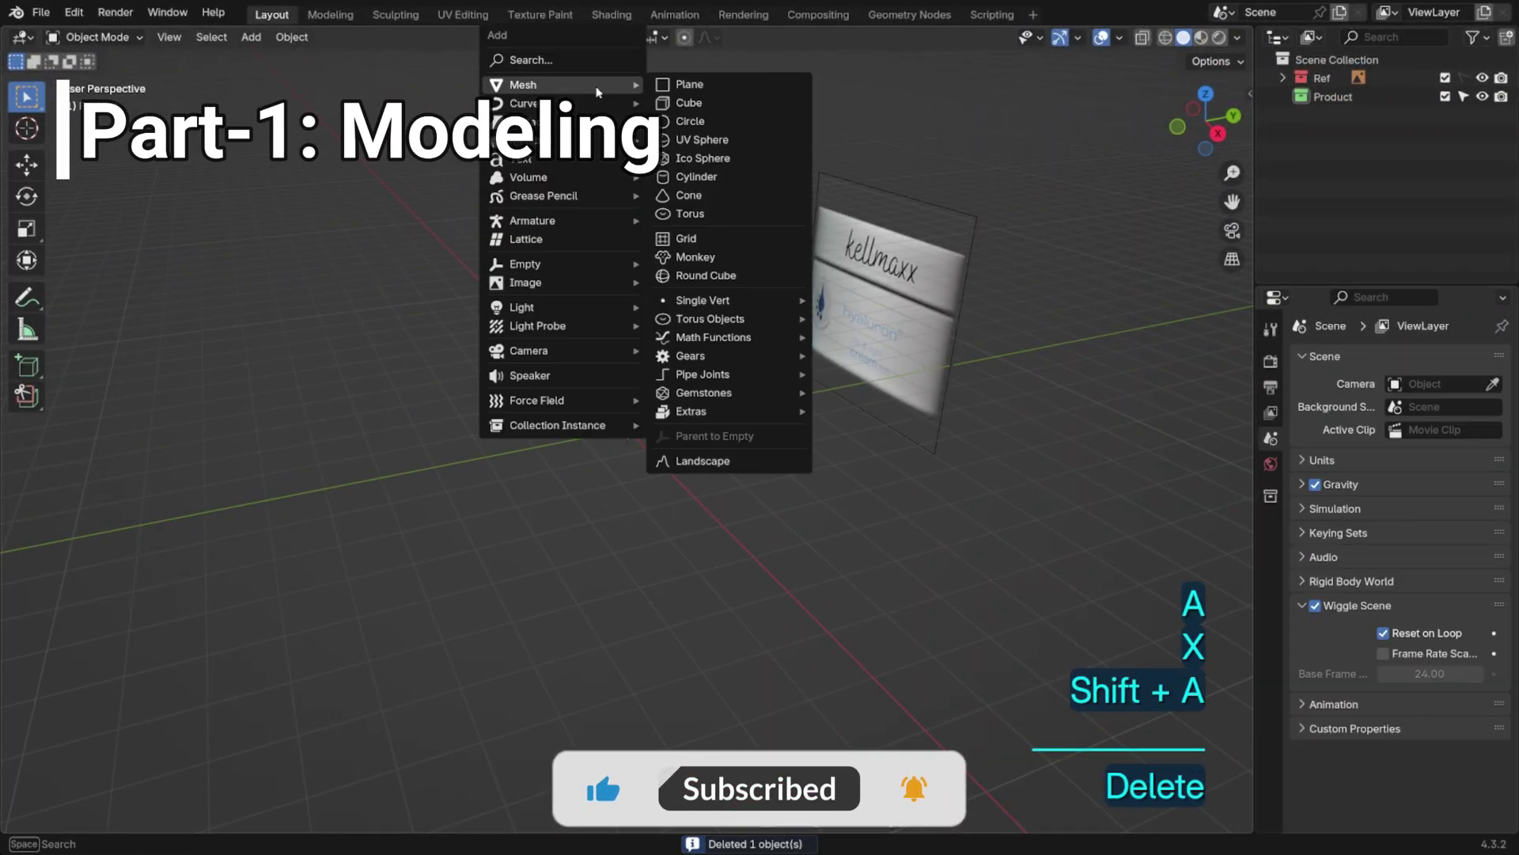
left_click(690, 176)
left_click(97, 818)
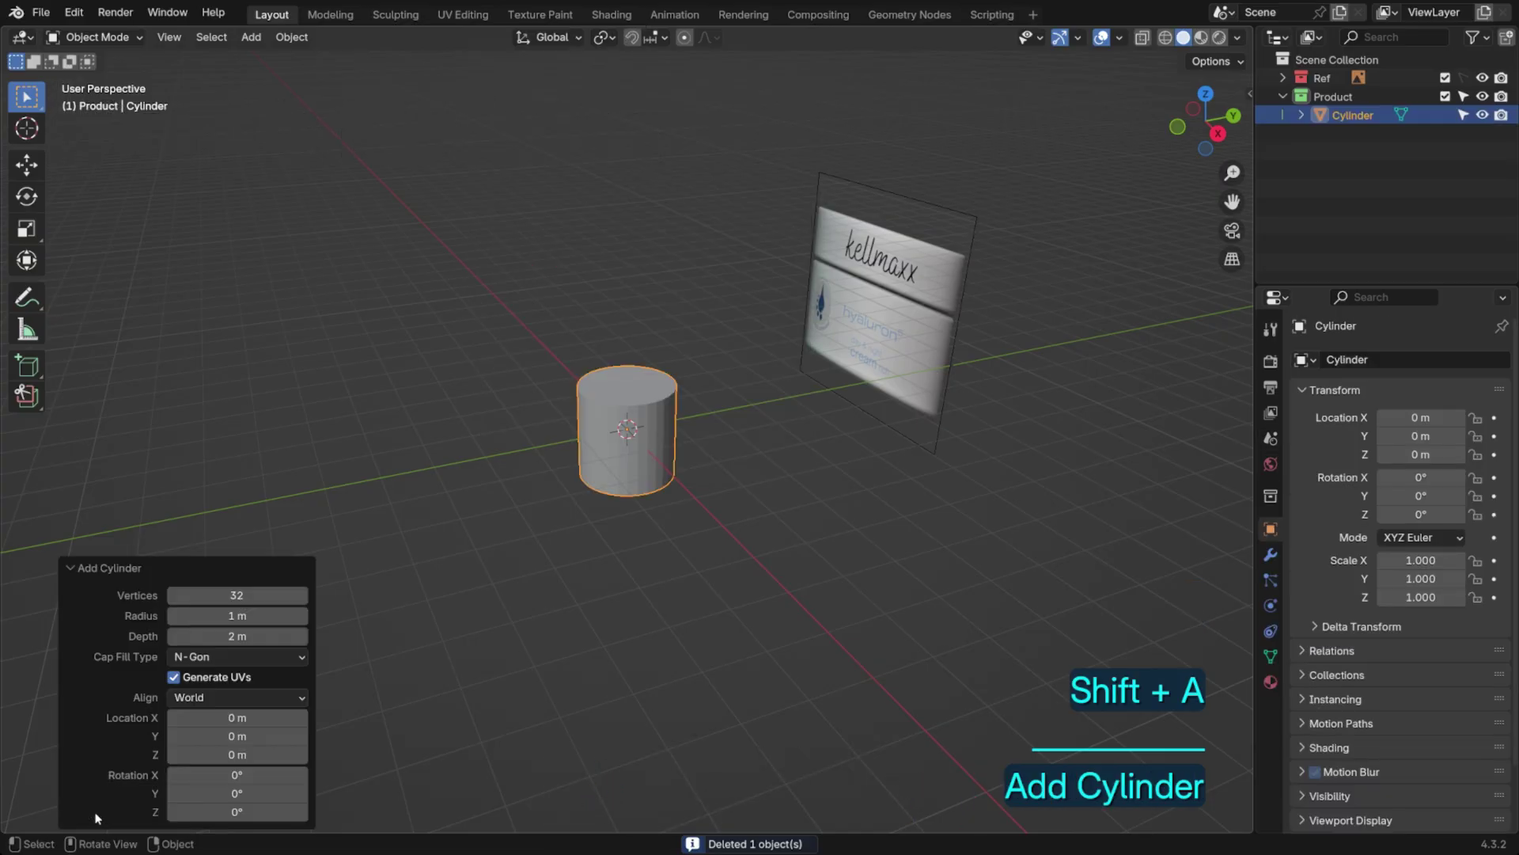
type("124")
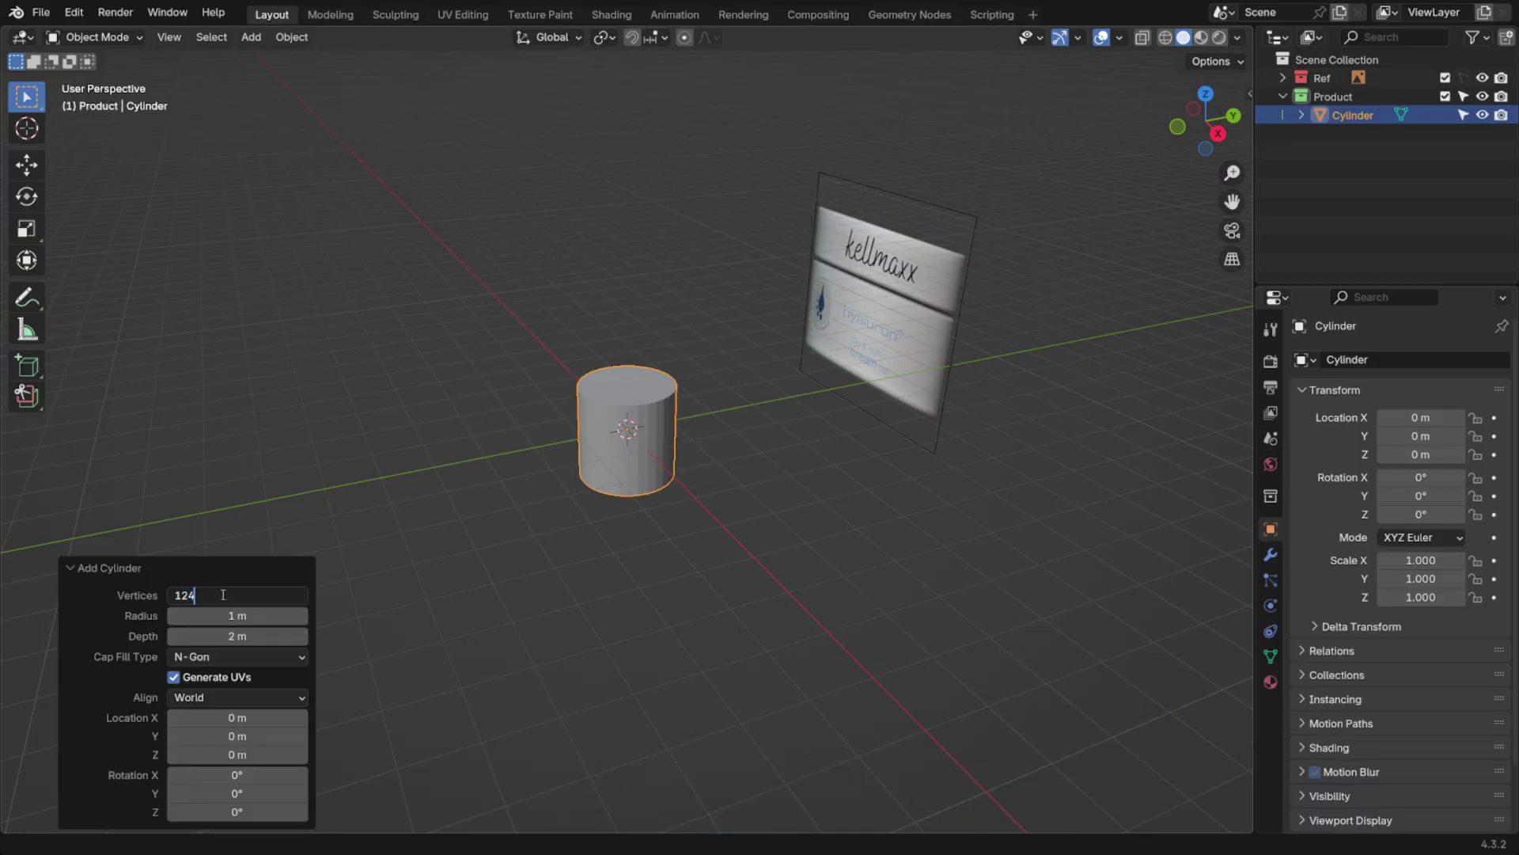
left_click(744, 558)
Raise the cylinder 1 m along Z so its base rests on the ground plane
scroll(781, 529, "up", 2)
left_click(679, 458)
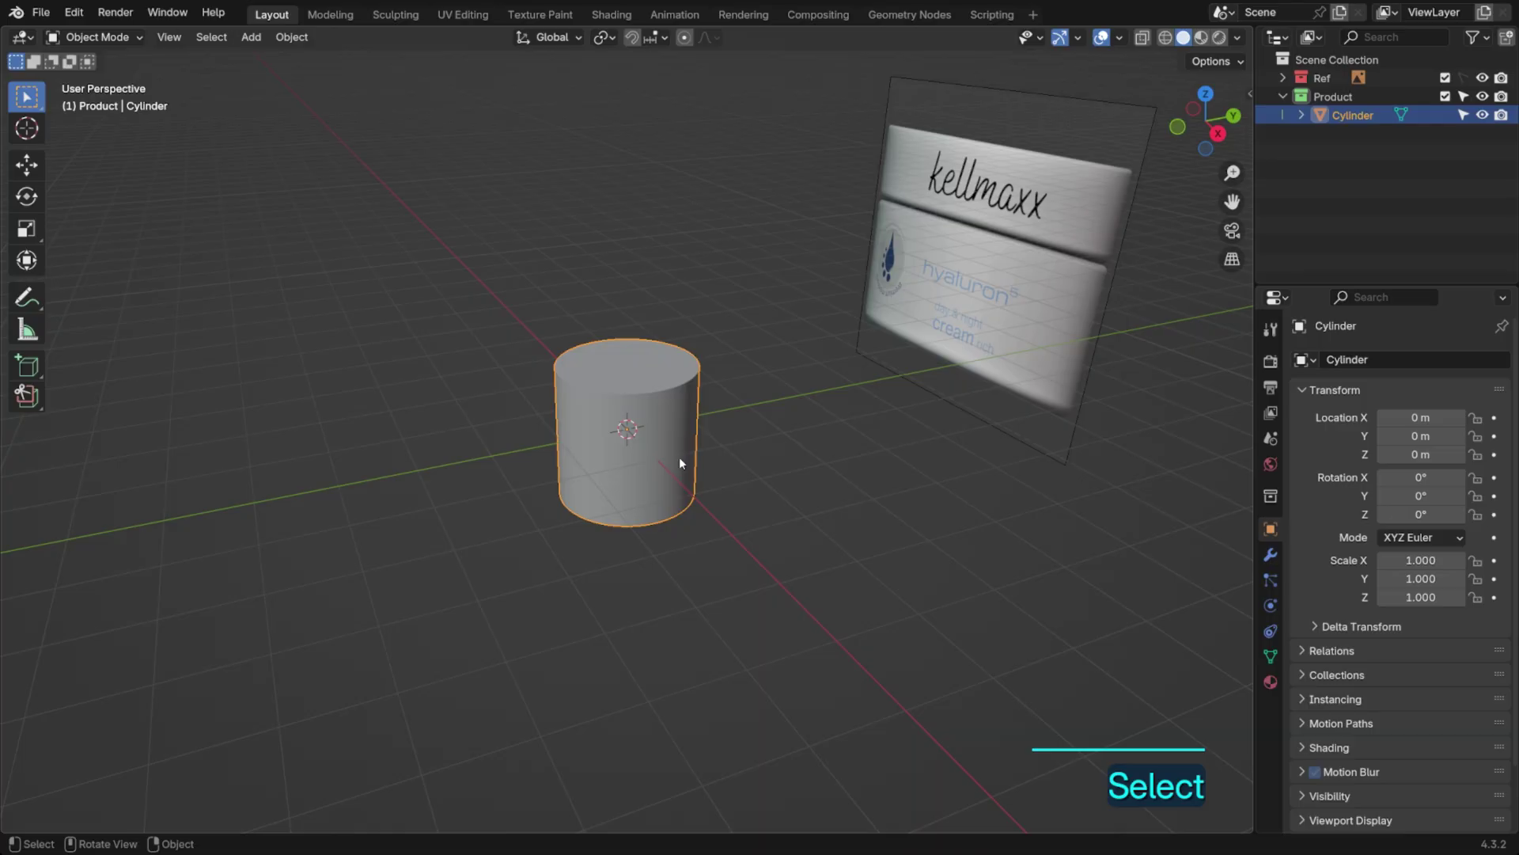
key("g")
key("g")
type("1")
key("Return")
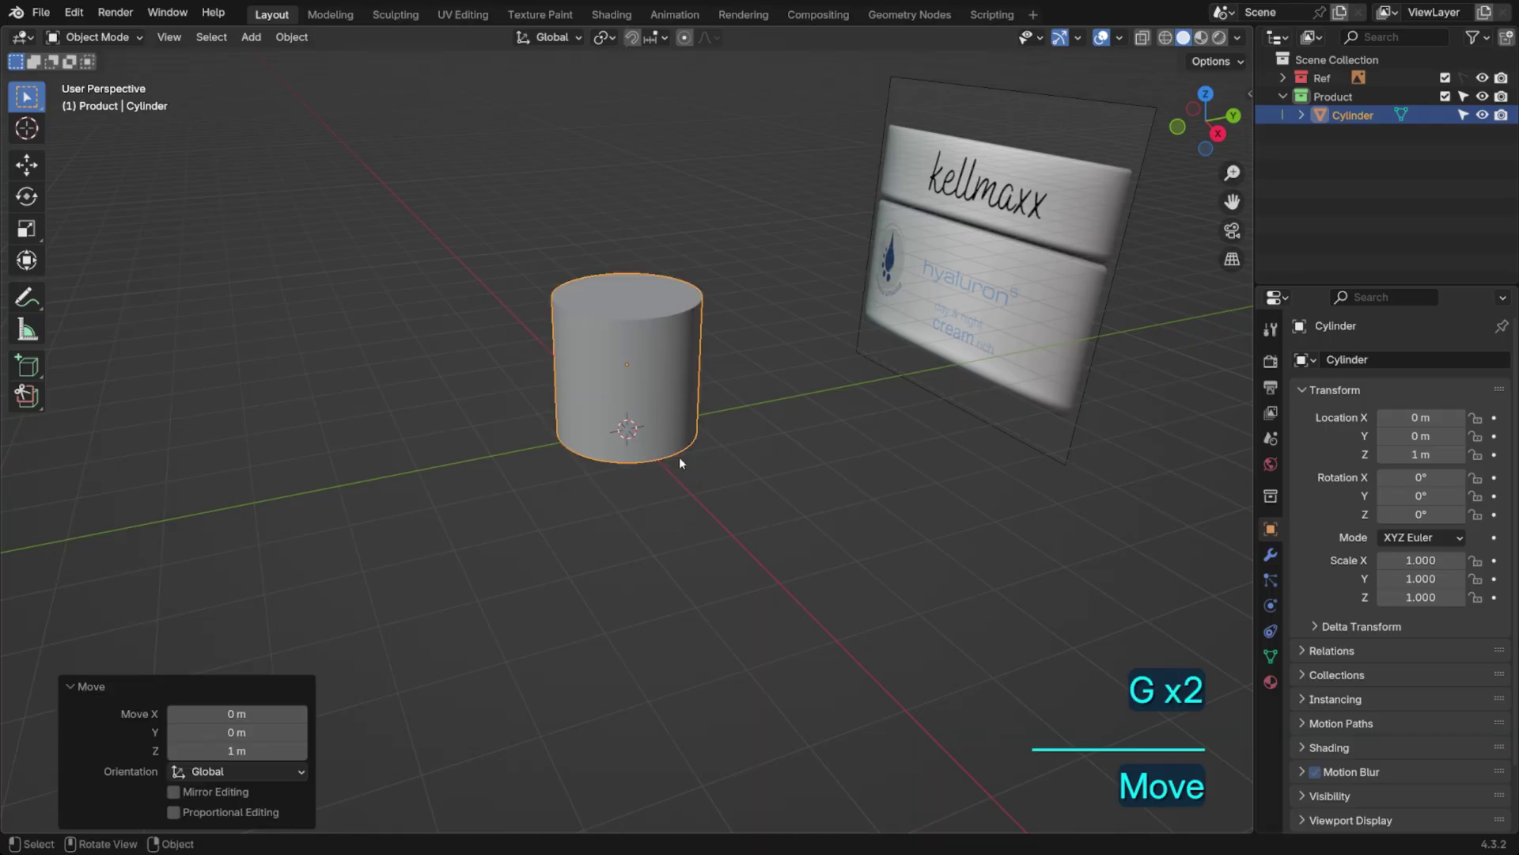
Set the cylinder's origin to the 3D cursor at its base
right_click(666, 460)
mouse_move(649, 417)
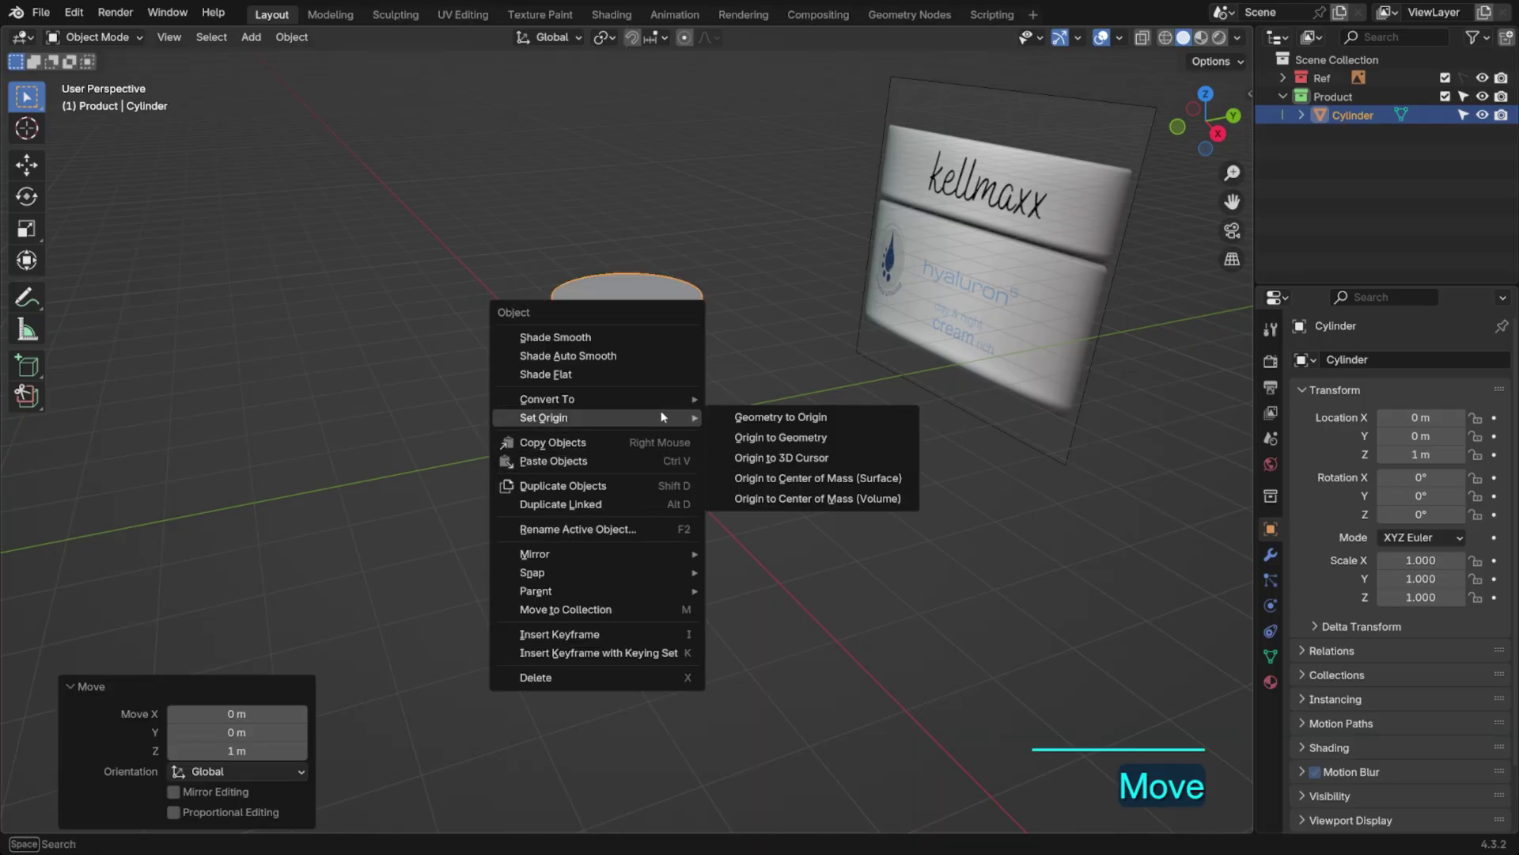
left_click(766, 456)
left_click(770, 452)
In front view, scale the cylinder uniformly by about 2.383 to match the reference jar's width
scroll(784, 419, "up", 3)
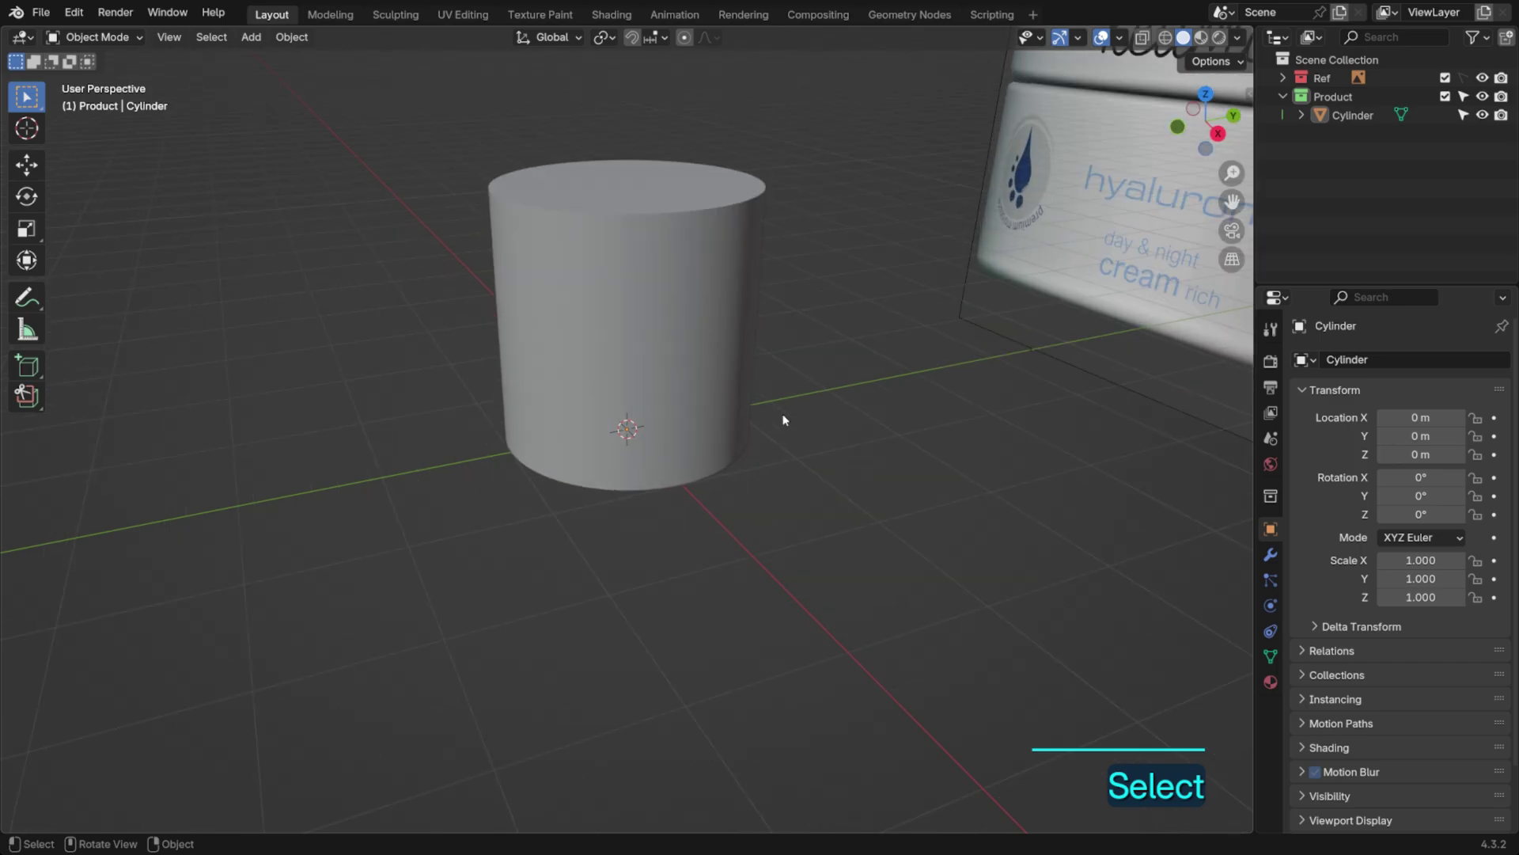
left_click(1178, 126)
key("s")
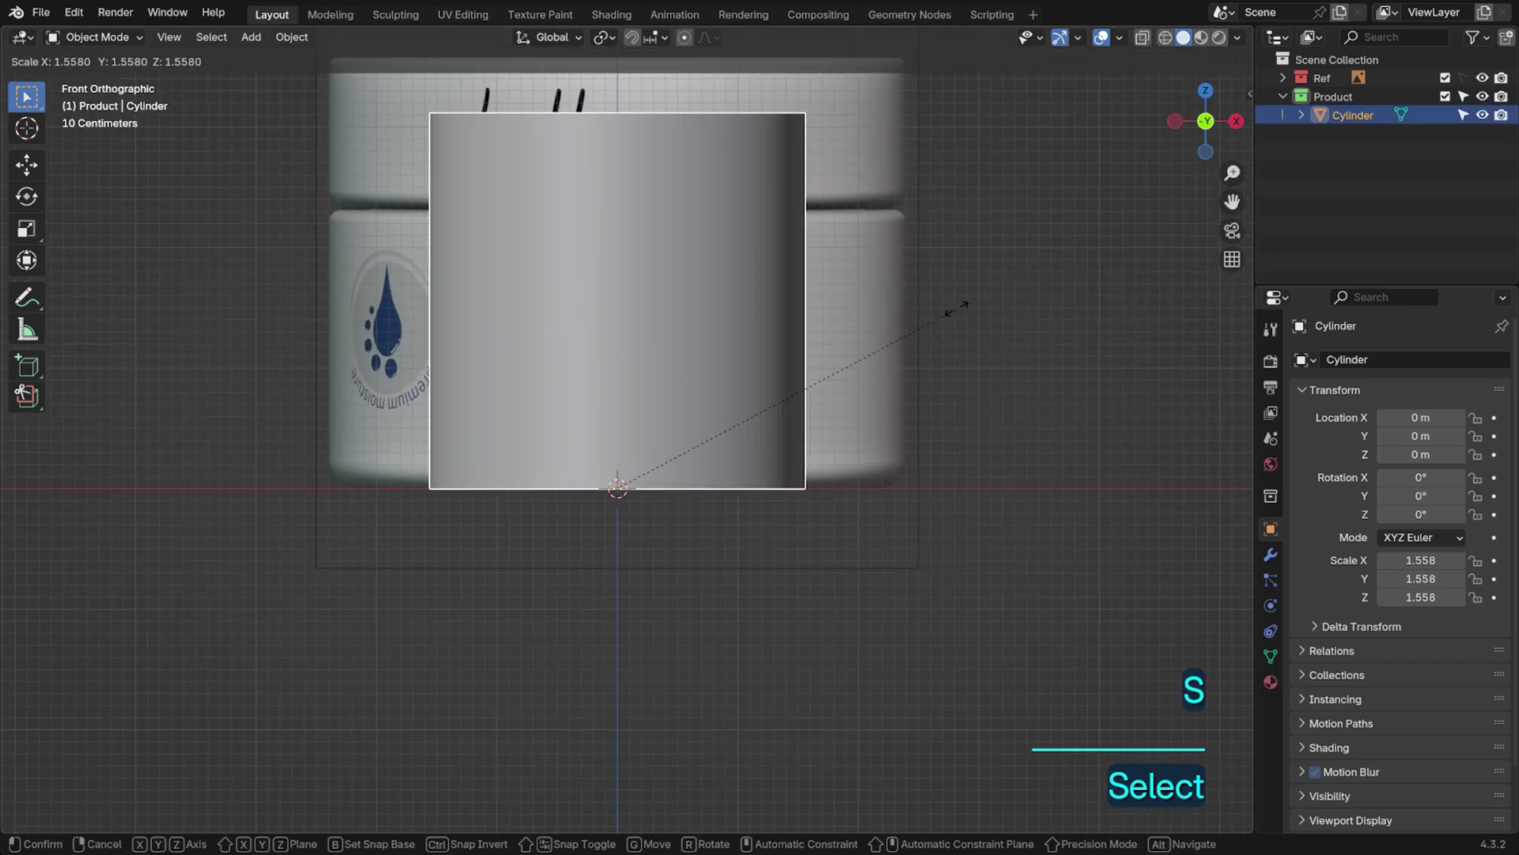
left_click(1151, 226)
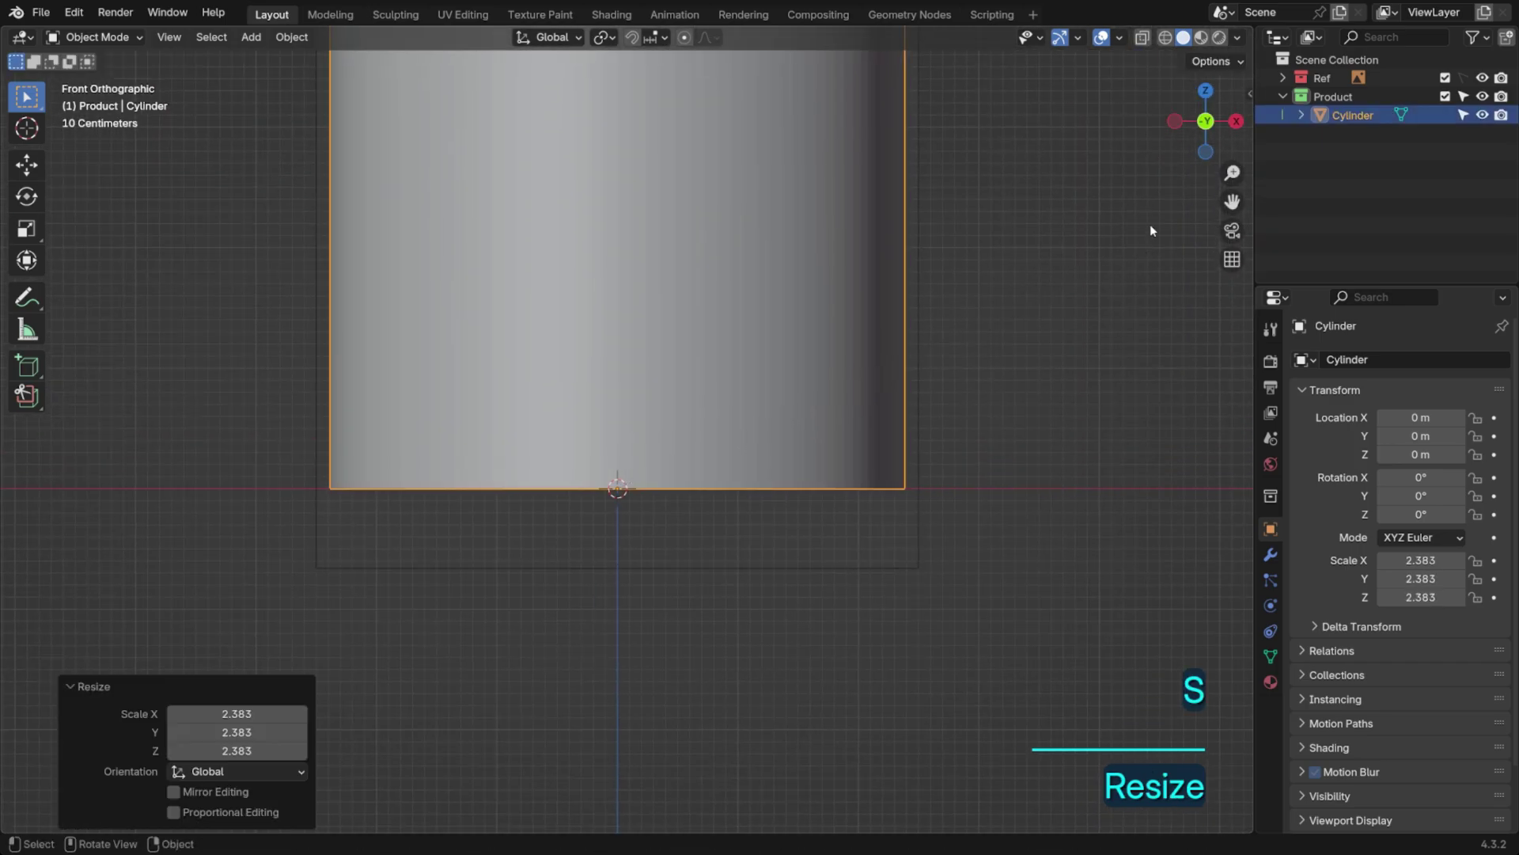
In wireframe, scale the cylinder along Z by about 0.483 to match the reference jar body's height, and apply the scale
left_click(1165, 37)
middle_click_drag(1072, 126, 1092, 251, "shift")
key("s")
key("z")
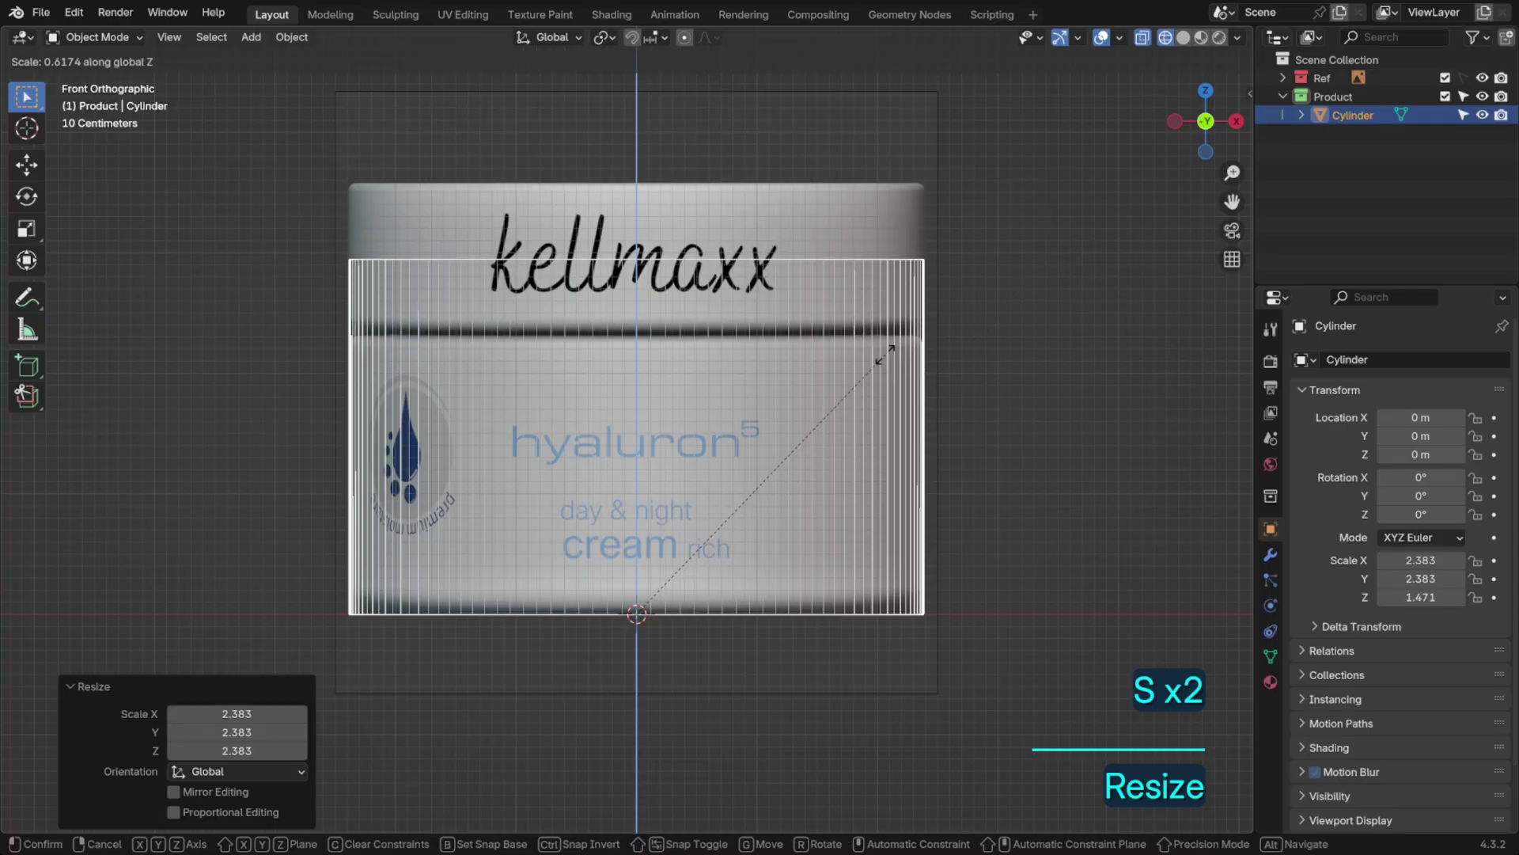
left_click(835, 411)
key("ctrl+a")
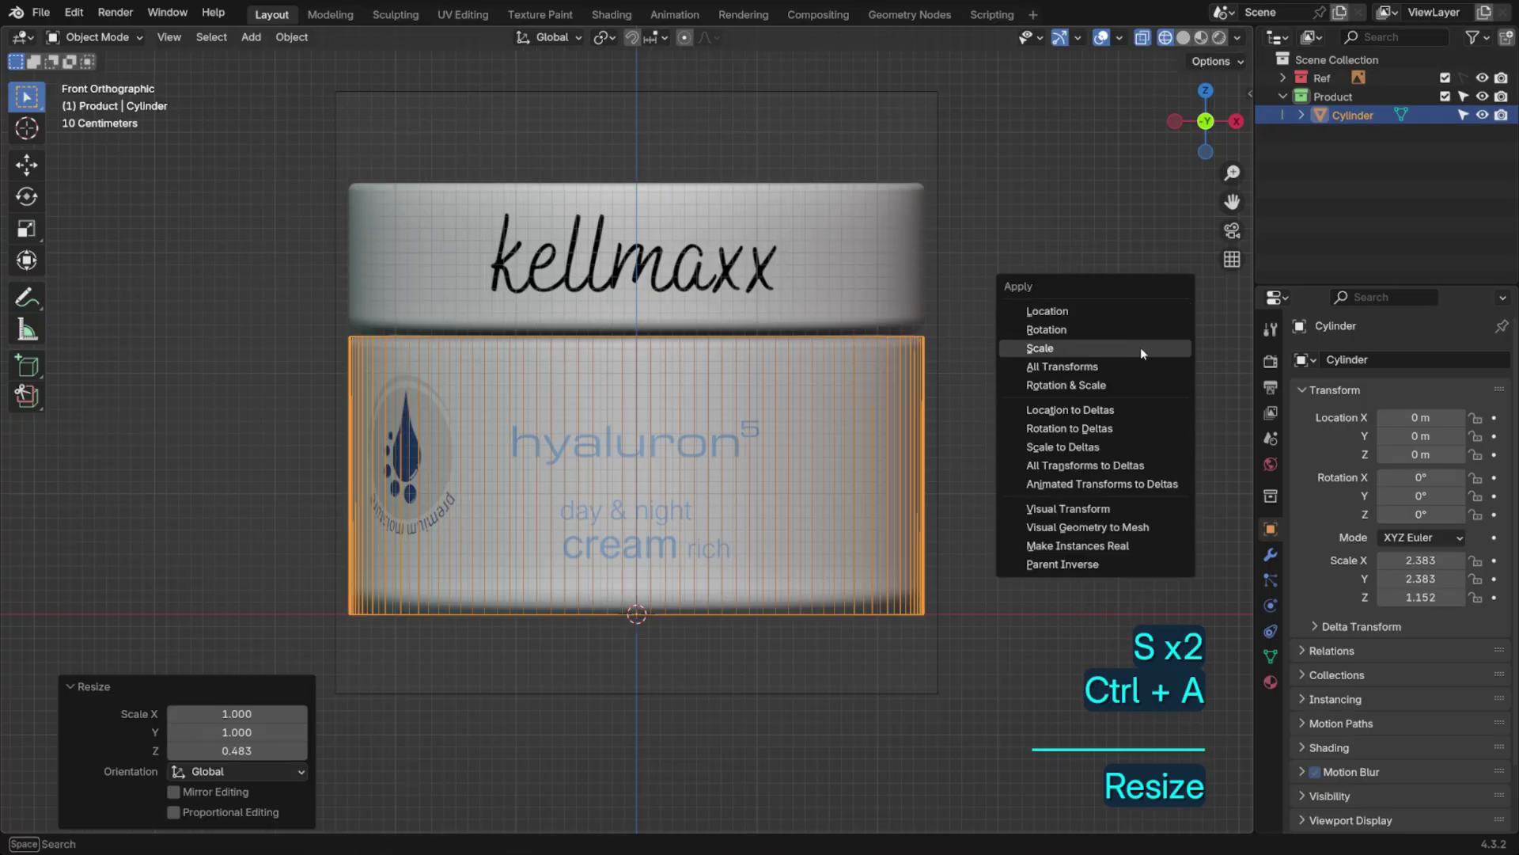
left_click(1141, 349)
Duplicate the cylinder's top vertices in place and separate the copy into its own object for the lid
middle_click_drag(1094, 331, 1078, 344, "shift")
scroll(1076, 316, "up", 1)
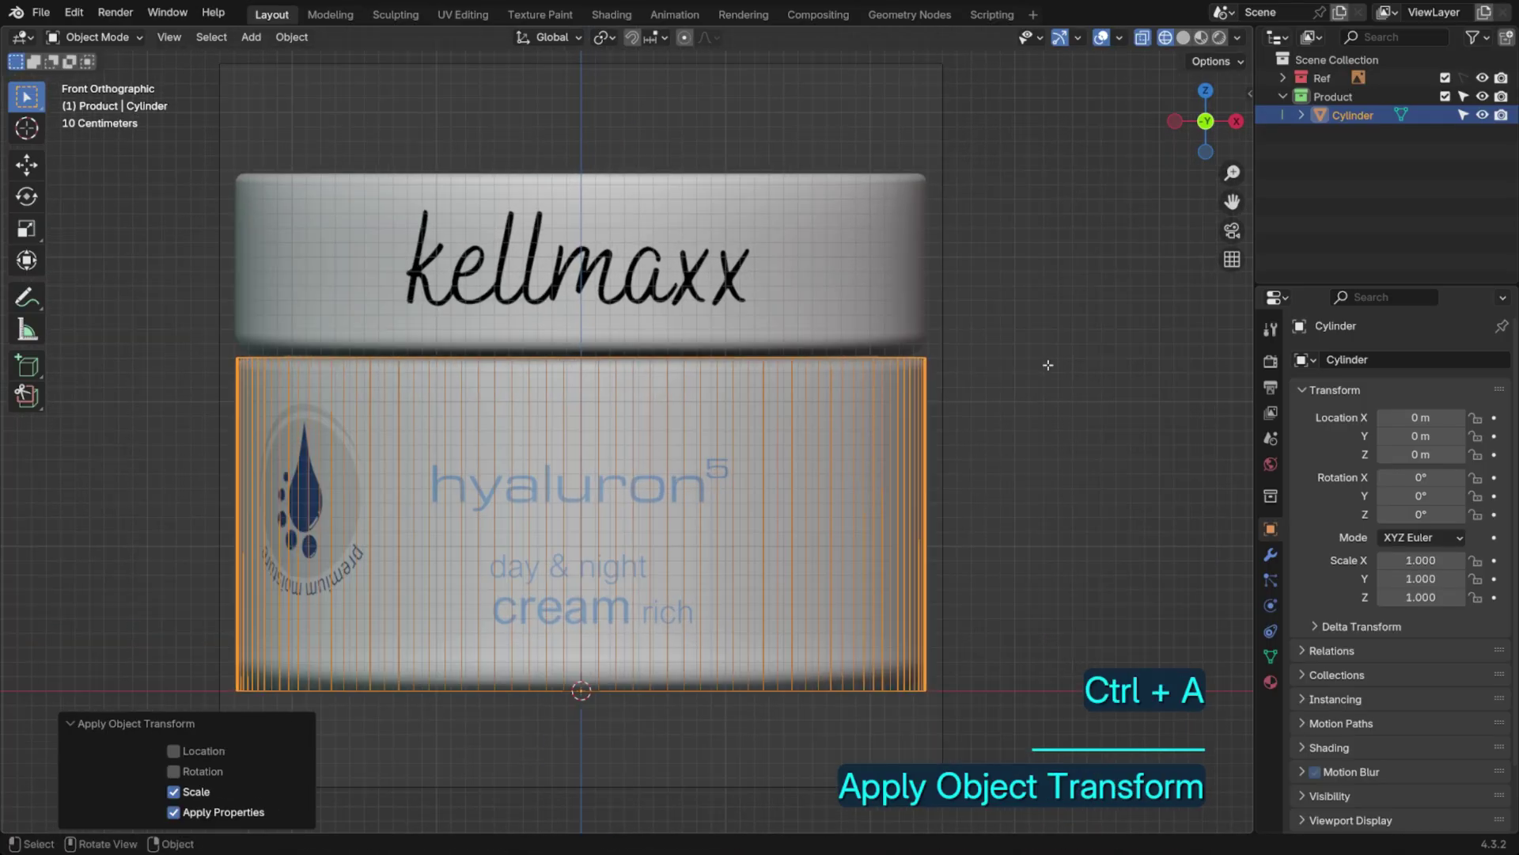
key("Tab")
key("1")
left_click_drag(1073, 258, 209, 372)
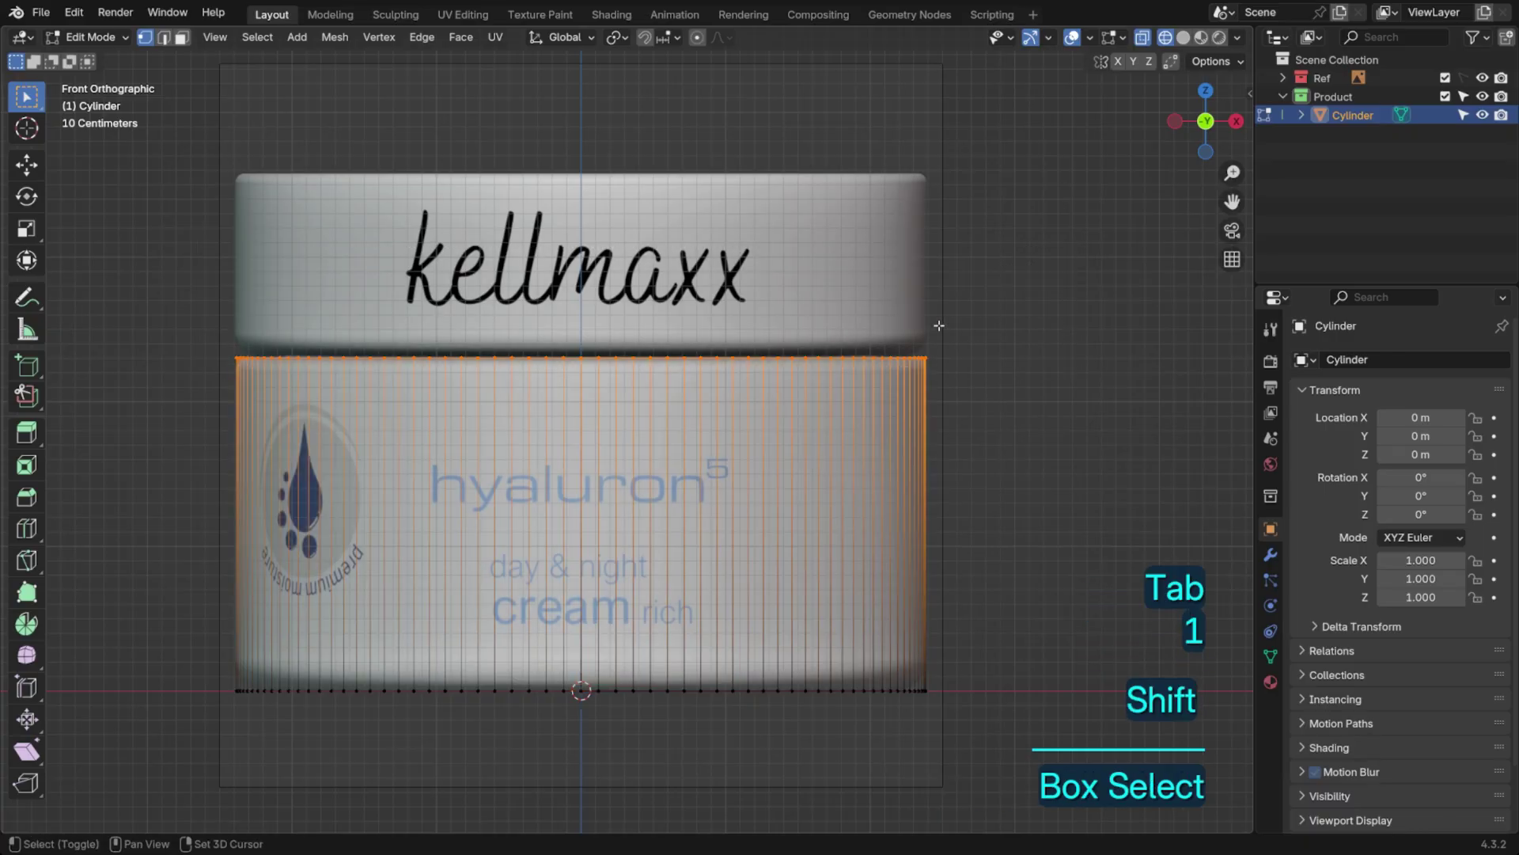
key("shift+d")
right_click(958, 255)
key("p")
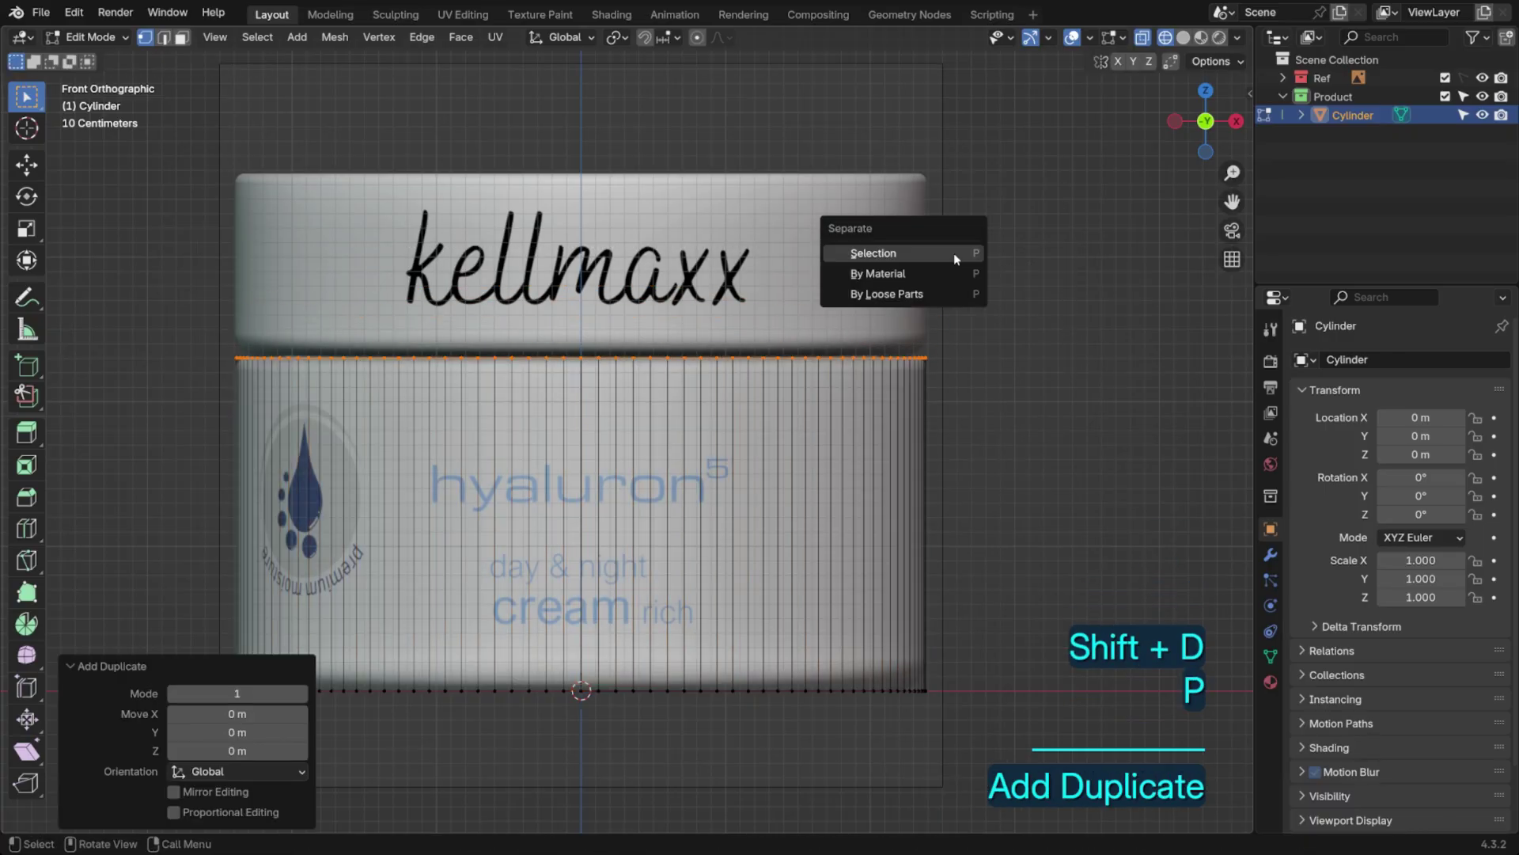
left_click(953, 255)
key("Tab")
left_click(1301, 226)
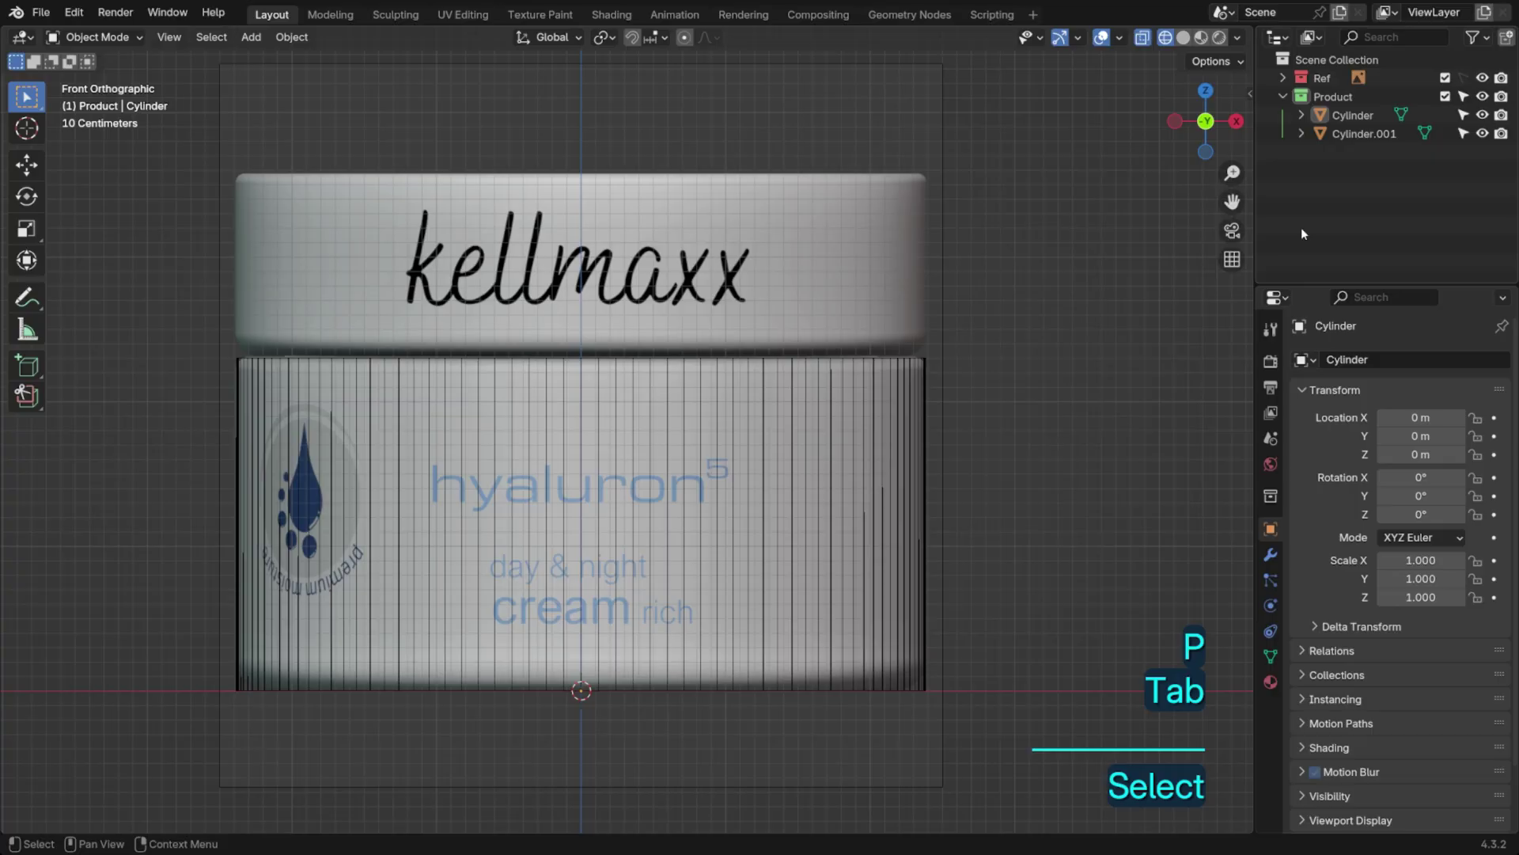
Extrude the separated disc upward about 1.27 m to the top of the reference lid
left_click(1366, 136)
key("Tab")
key("a")
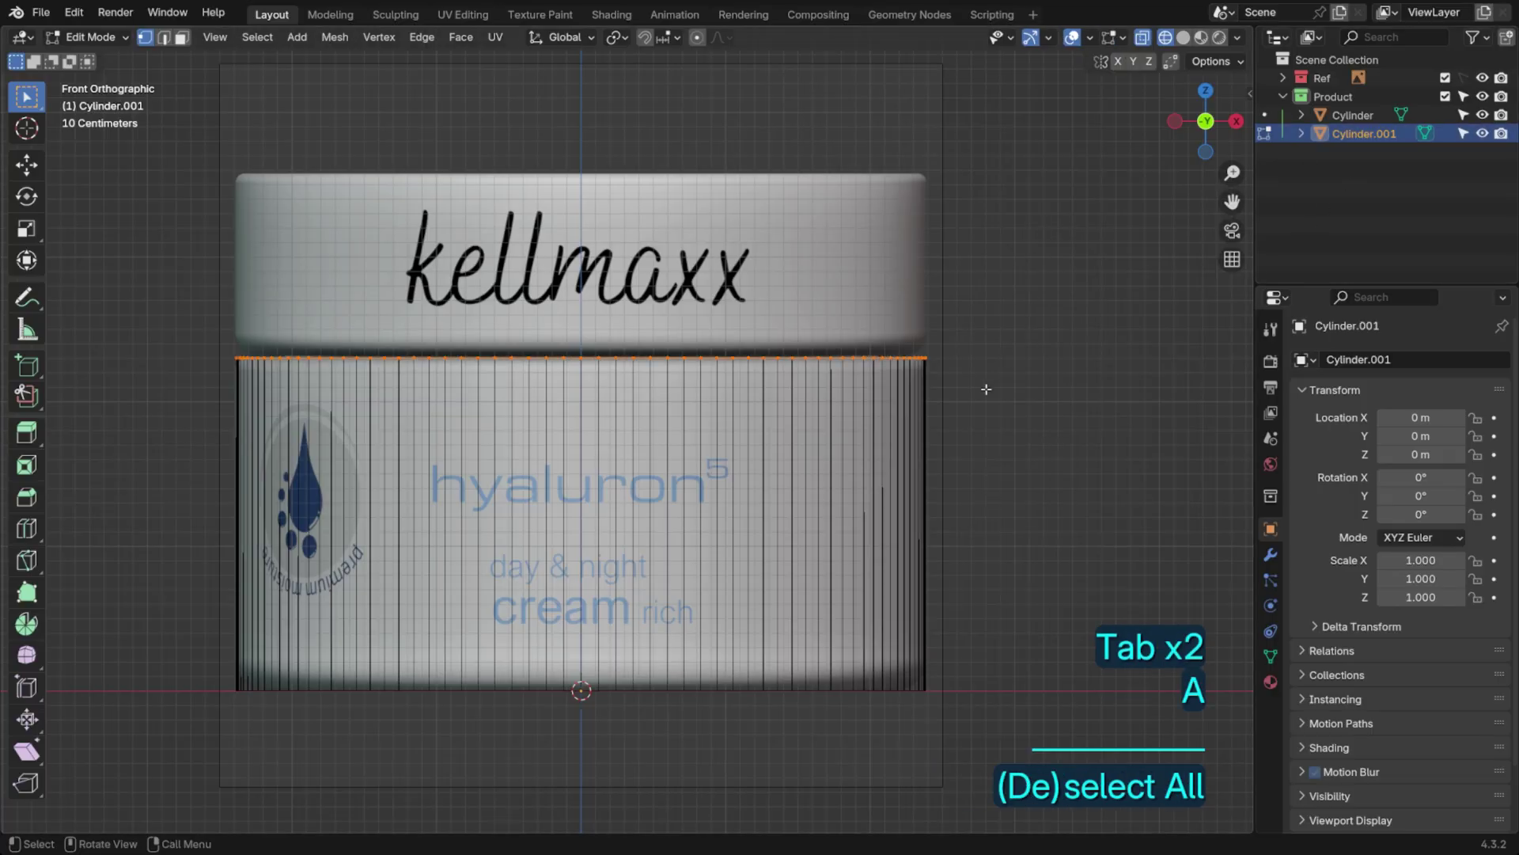
key("e")
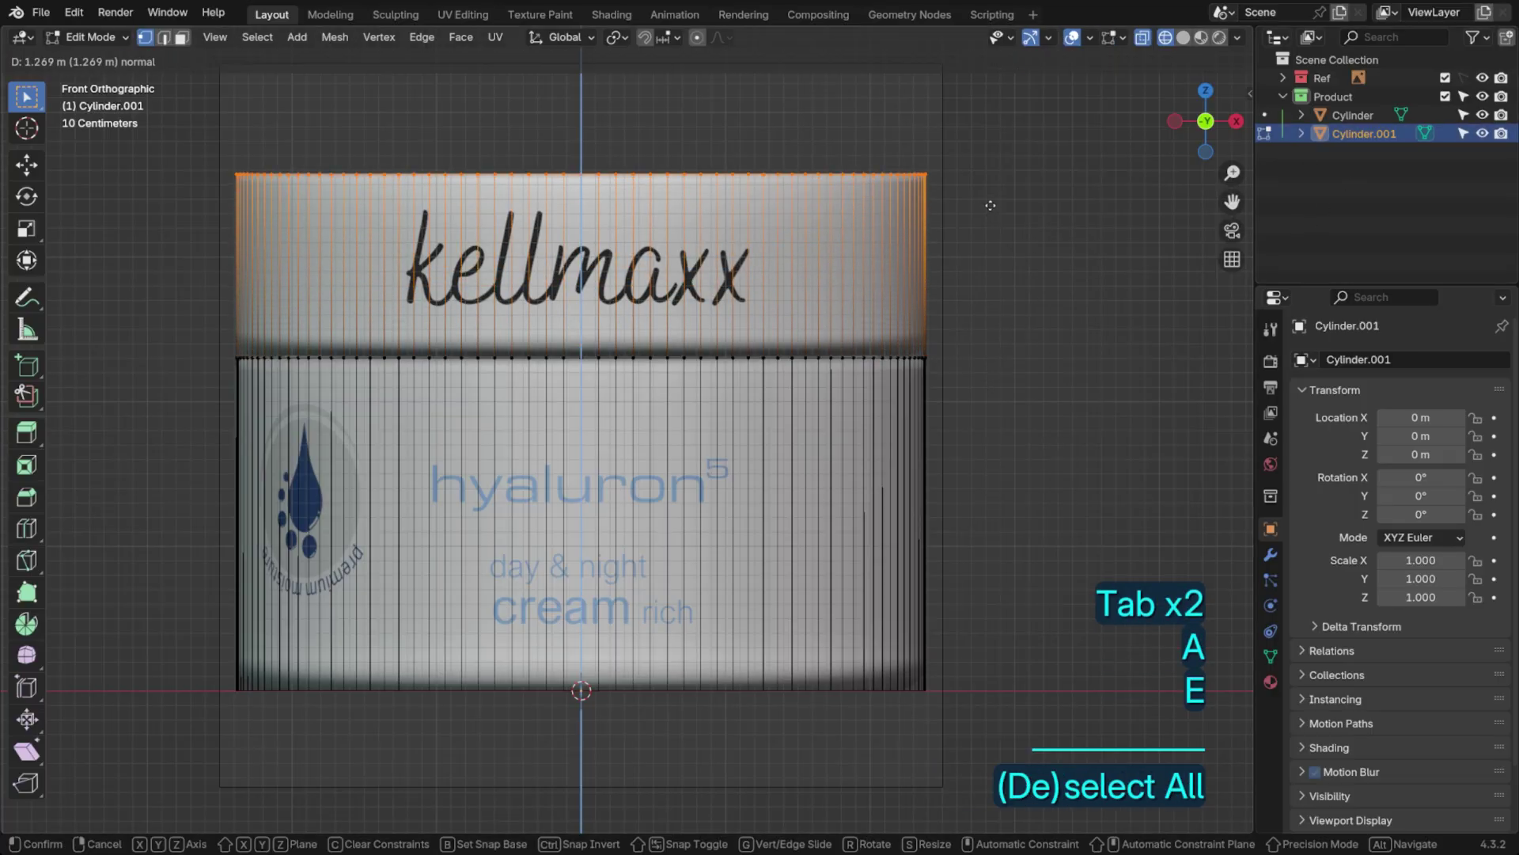
right_click(990, 205)
Nudge the entire lid mesh slightly upward along Z and return to Object Mode
key("a")
key("g")
key("z")
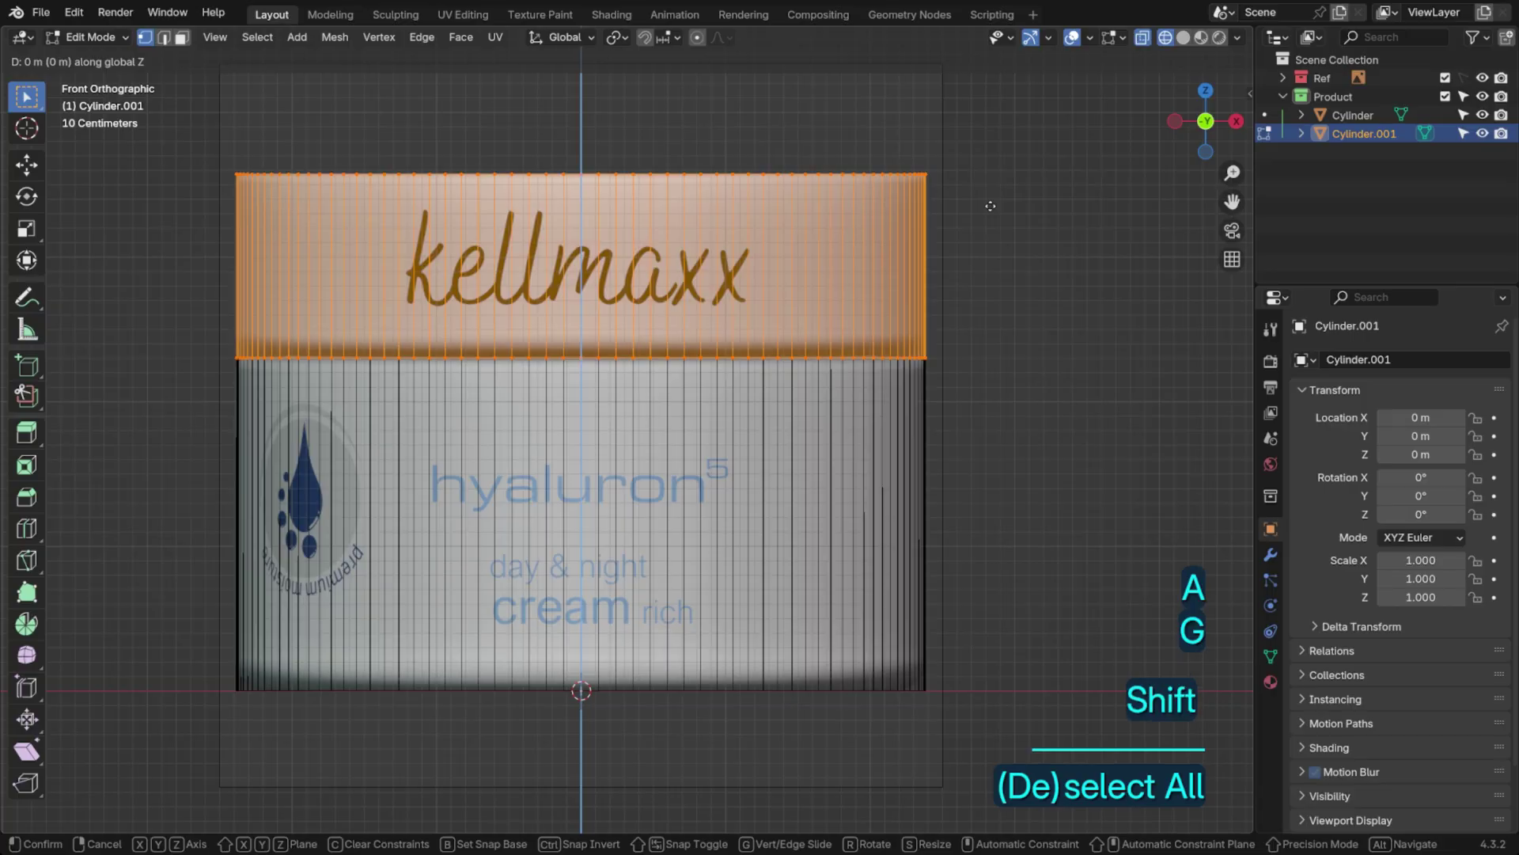
left_click(990, 201)
key("Tab")
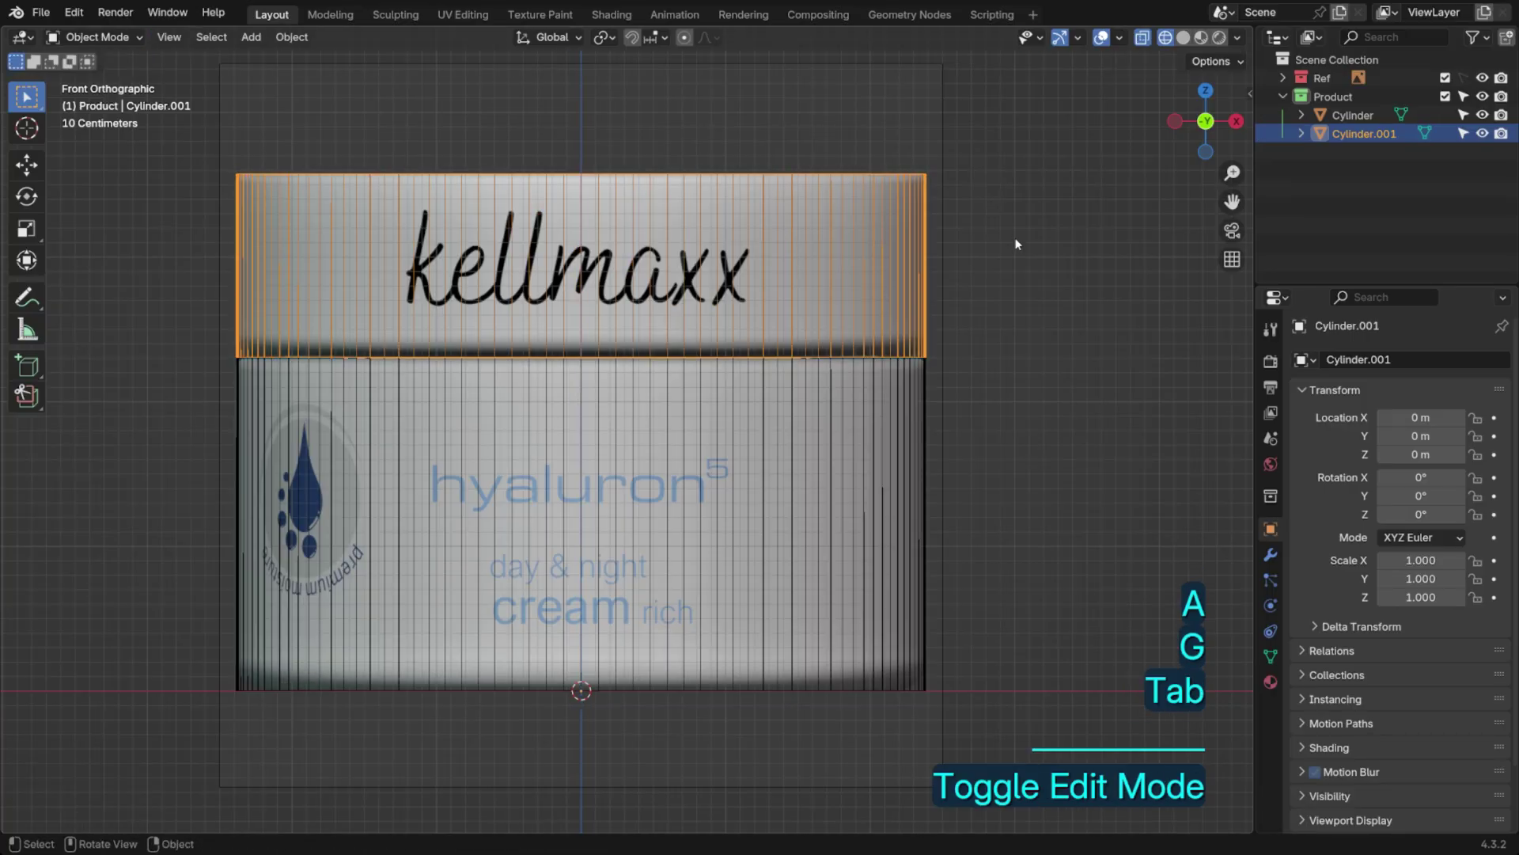
left_click(990, 196)
Hide the lid object to expose the top of the jar body
middle_click_drag(1090, 171, 1029, 216)
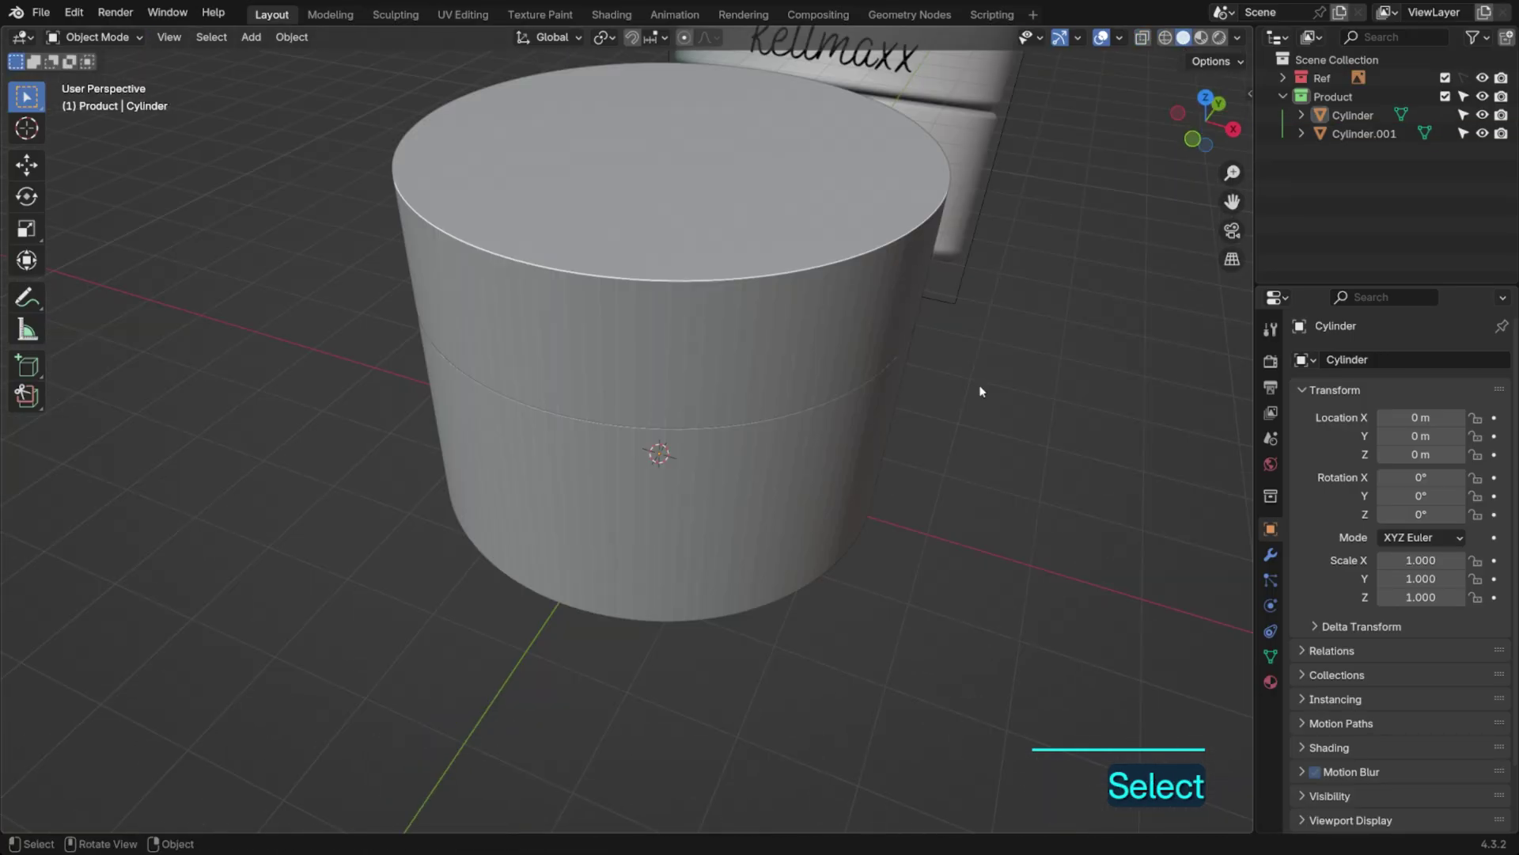
left_click(864, 298)
key("h")
Inset the jar body's top face by about 0.36 m
left_click(851, 351)
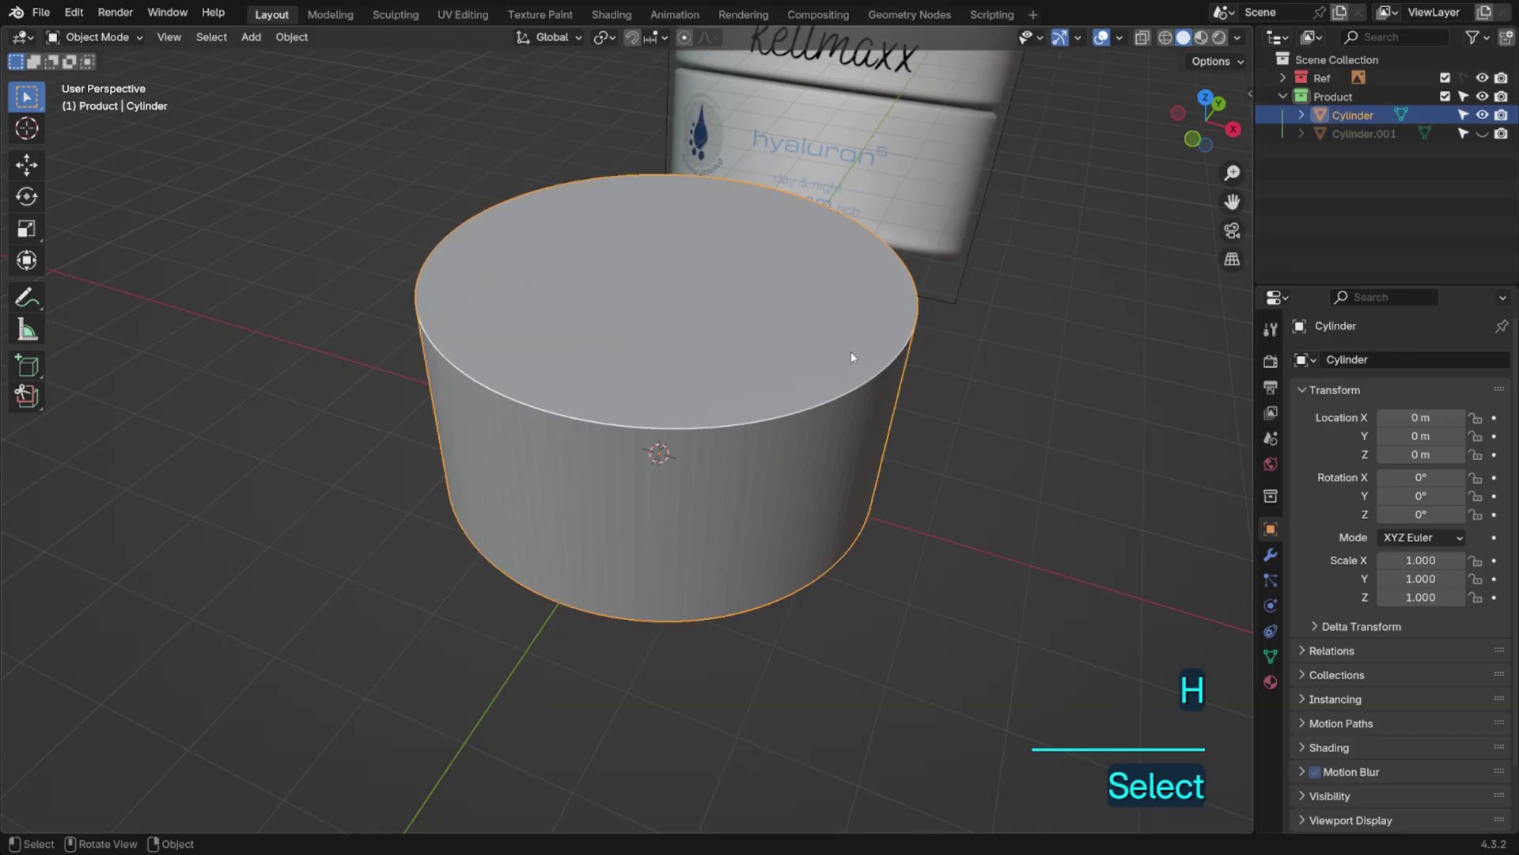
key("Tab")
key("3")
left_click(851, 351)
scroll(980, 349, "up", 1)
key("i")
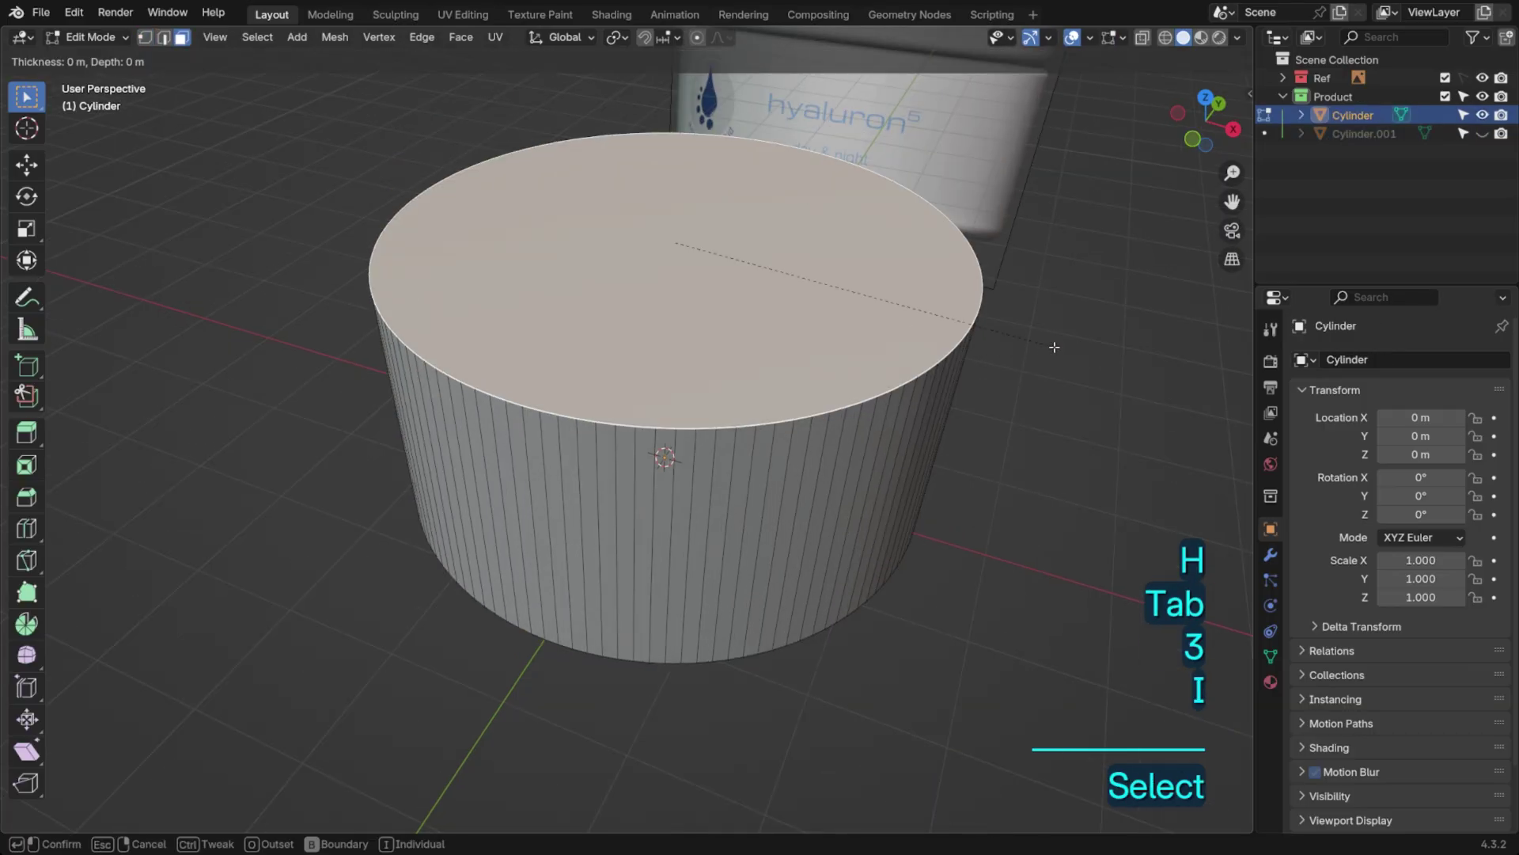
left_click(1012, 325)
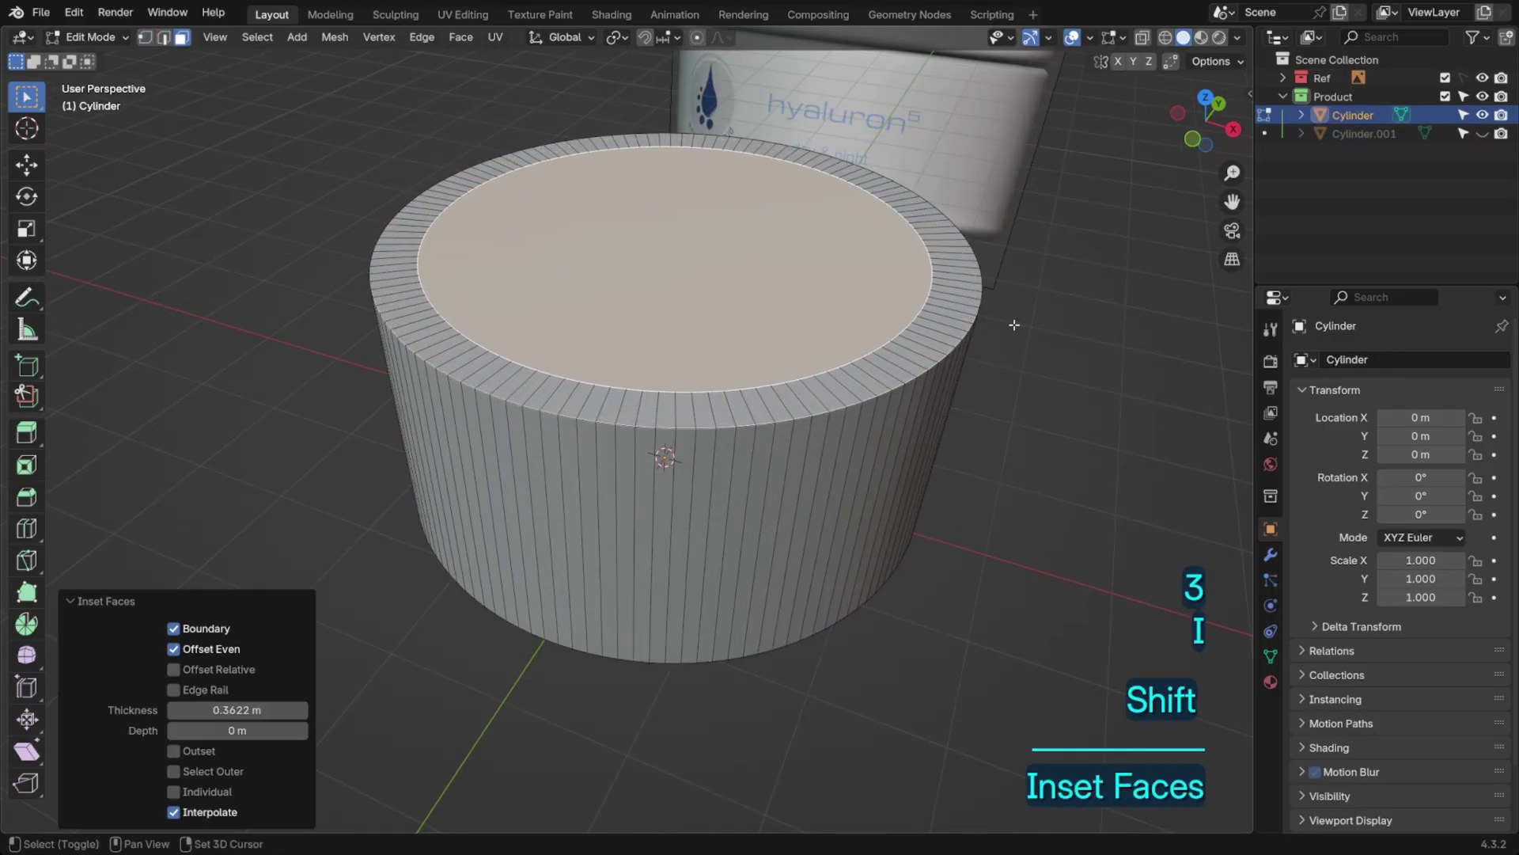
Extrude the inset face upward about 0.53 m to form the jar neck, and raise it another 0.18 m or so in front view
middle_click_drag(1014, 325, 974, 355, "shift")
scroll(953, 403, "up", 2)
key("e")
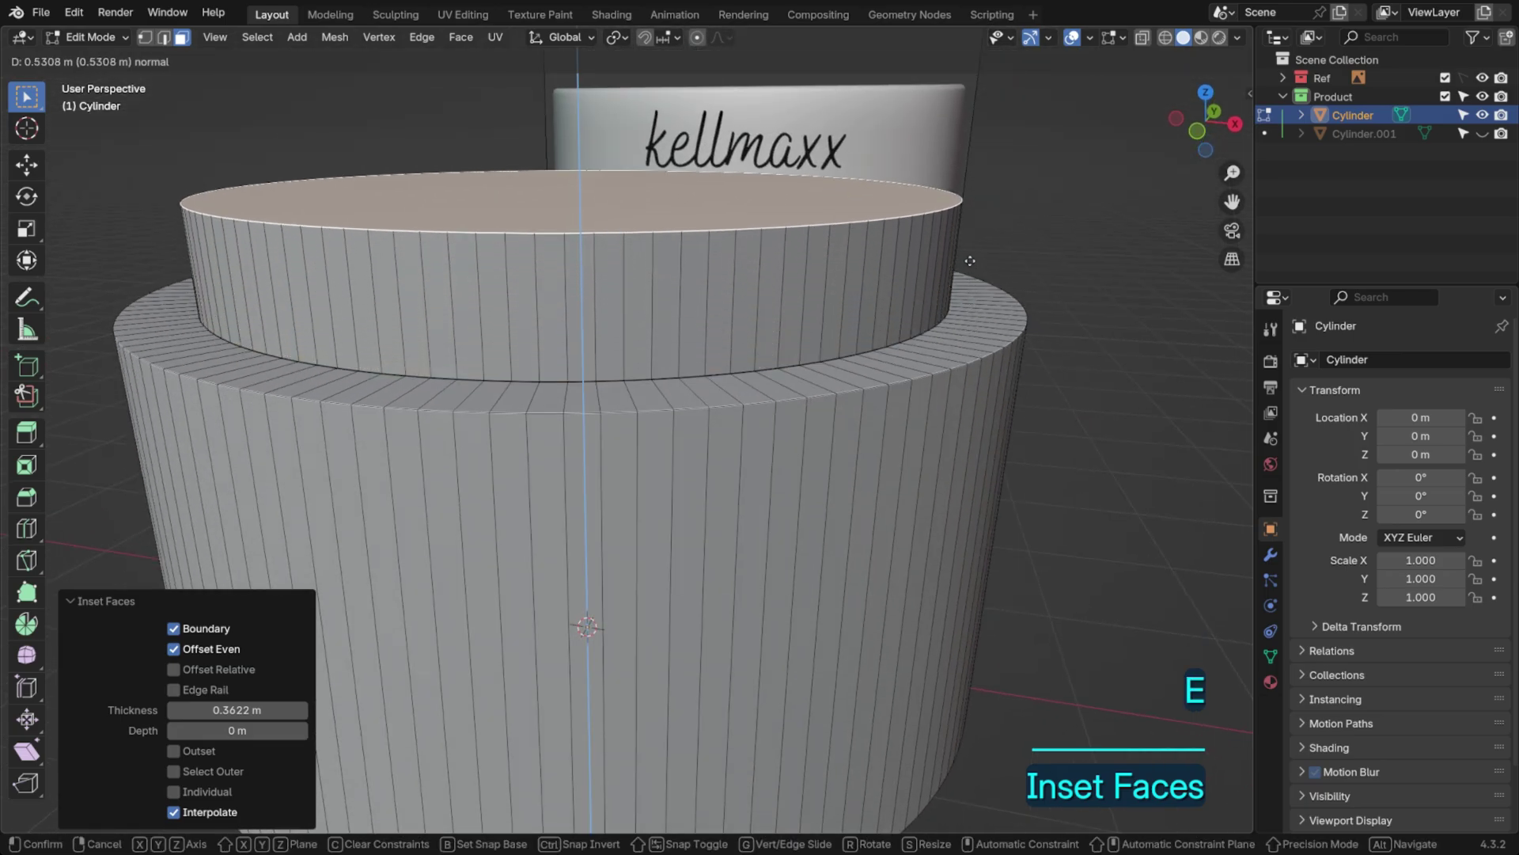
left_click(969, 259)
left_click(1198, 131)
key("g")
left_click(1027, 211)
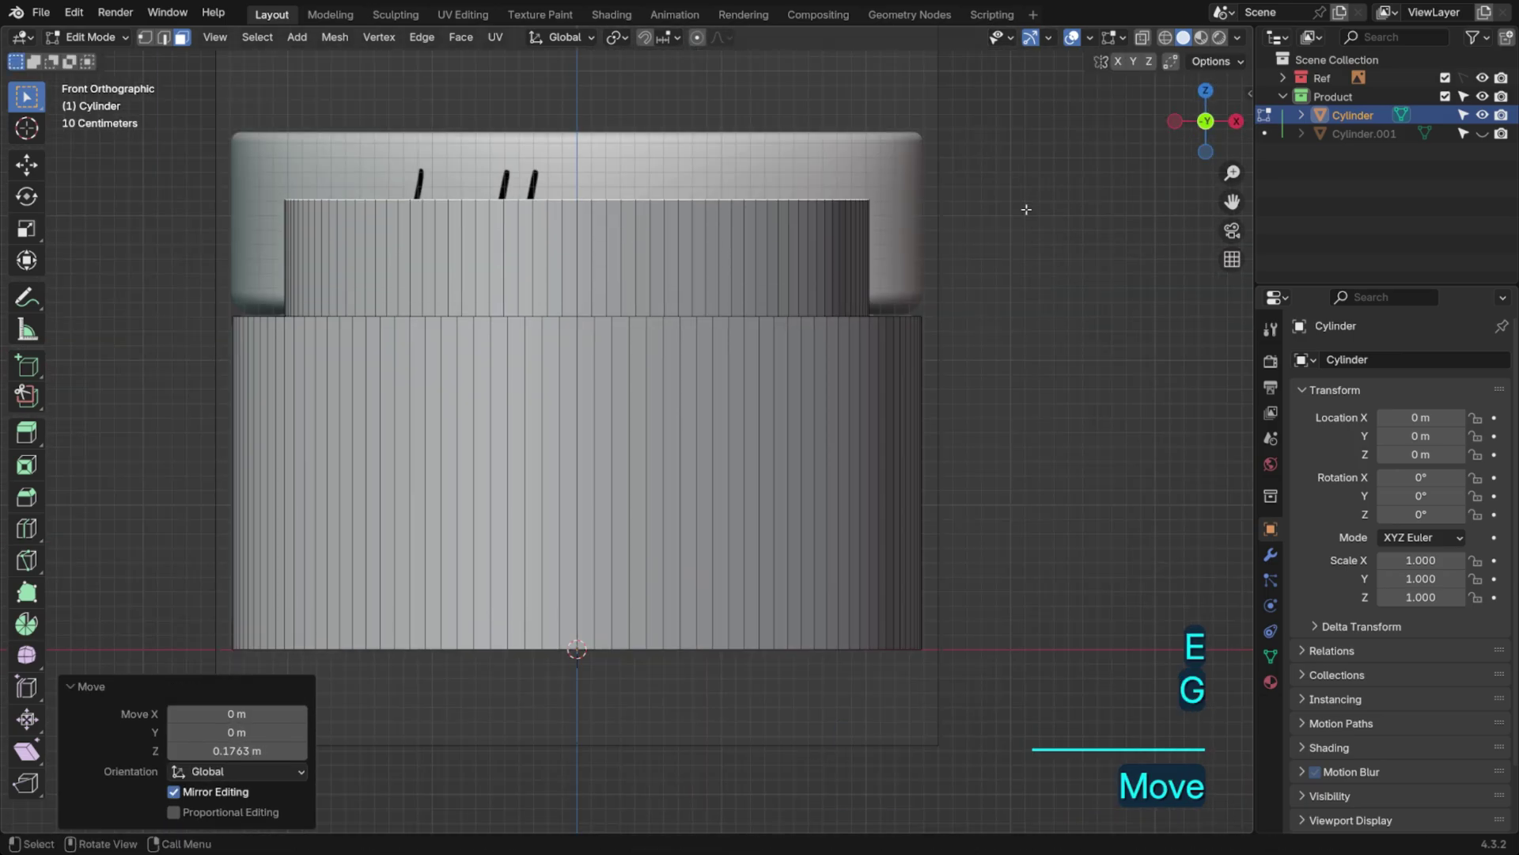
Delete the top face of the neck to open the jar, and return to Object Mode
middle_click_drag(1027, 211, 947, 301)
key("x")
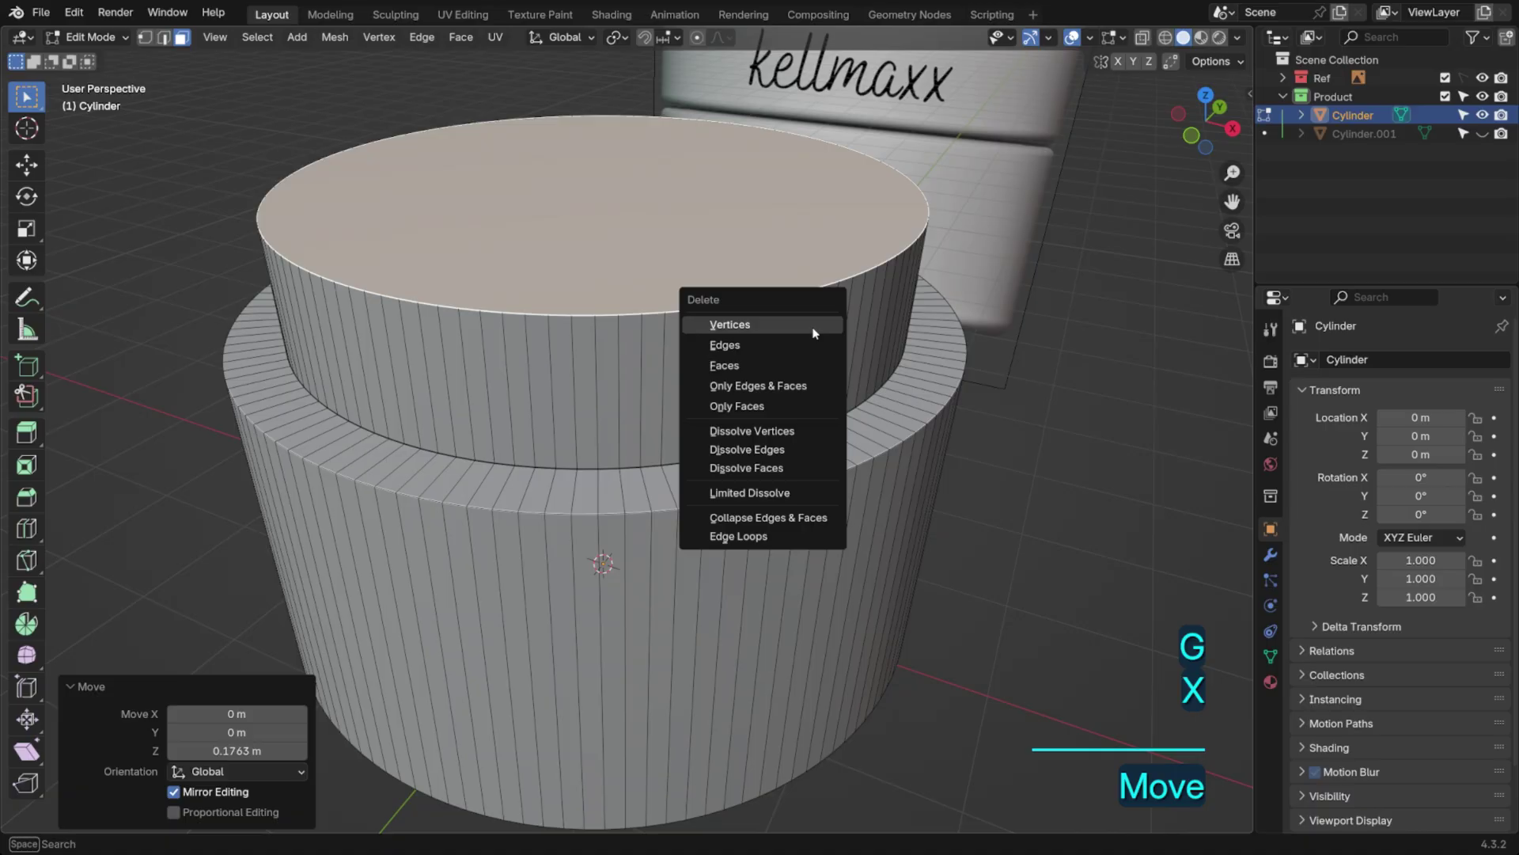
left_click(799, 364)
key("Tab")
Add a Solidify modifier to the jar body with a thickness of about 0.229 m
left_click(1259, 555)
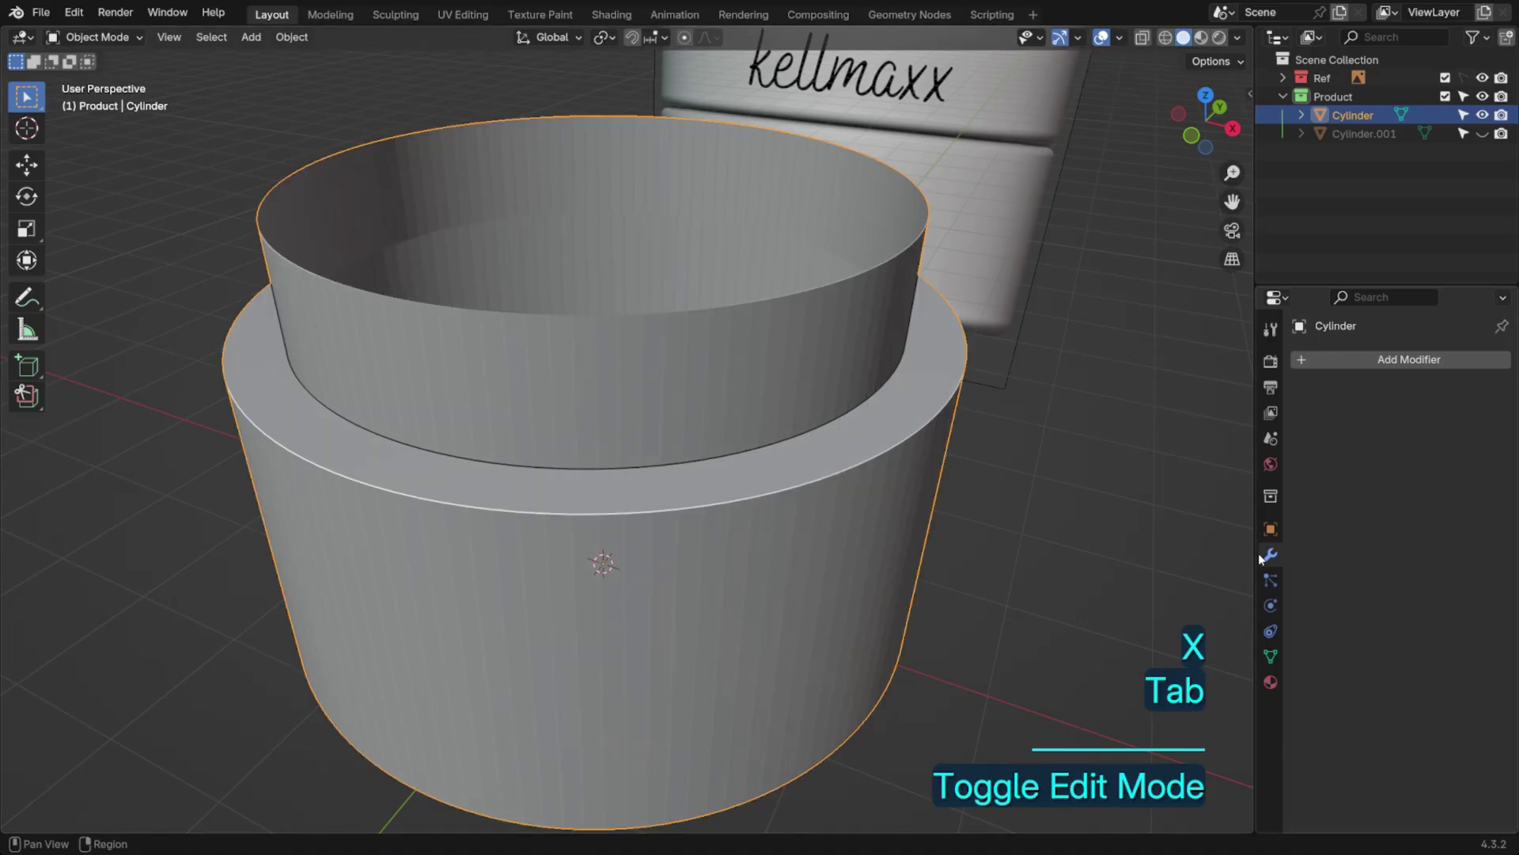
left_click(1344, 355)
type("s")
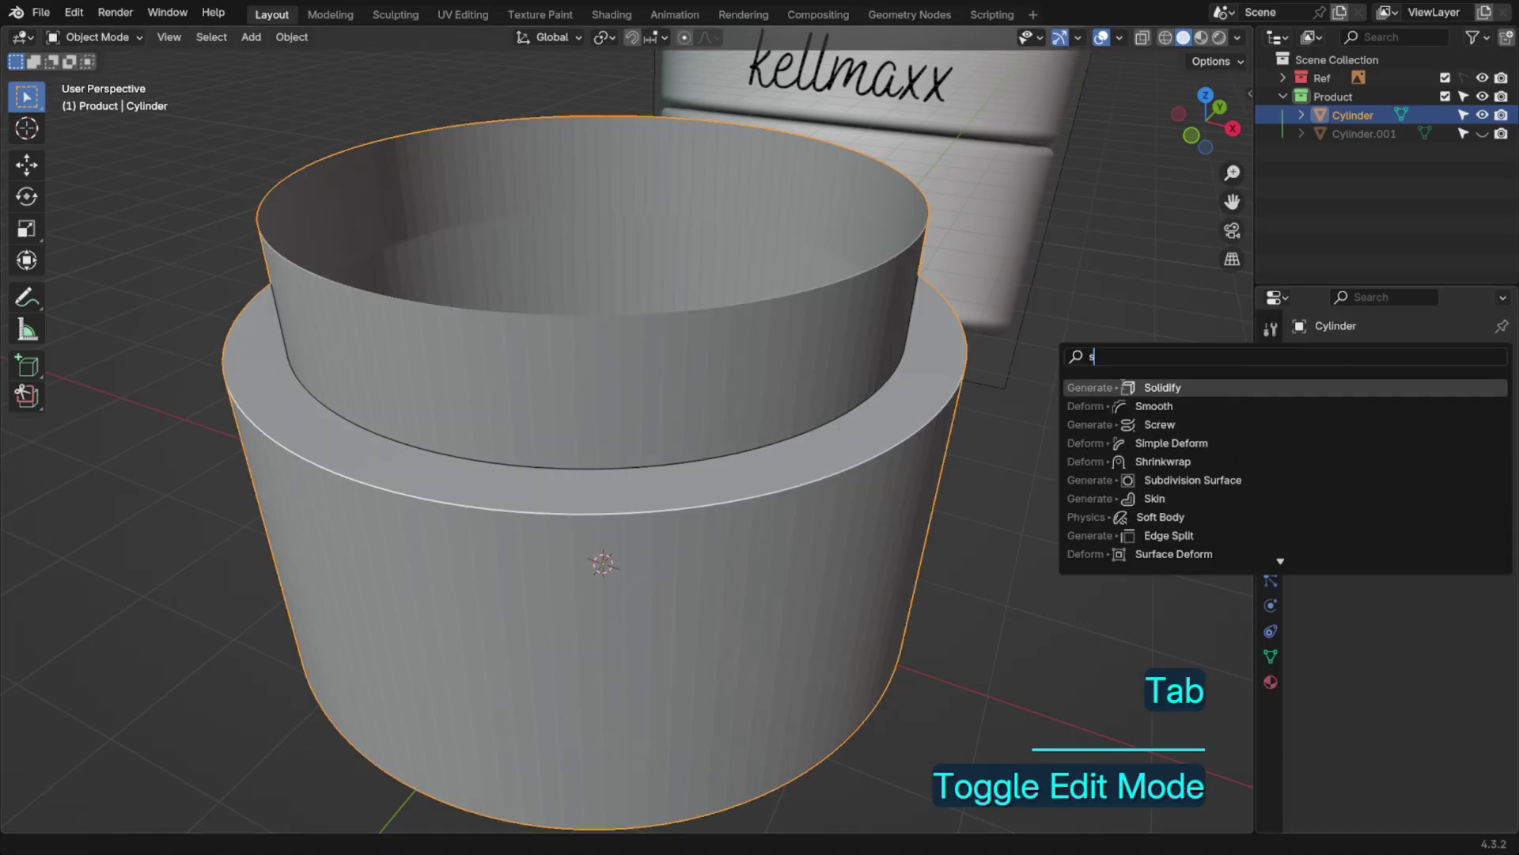
left_click(1123, 386)
mouse_move(1424, 482)
left_mouse_down("shift")
mouse_move(1484, 482)
mouse_move(1401, 482)
left_mouse_up("shift")
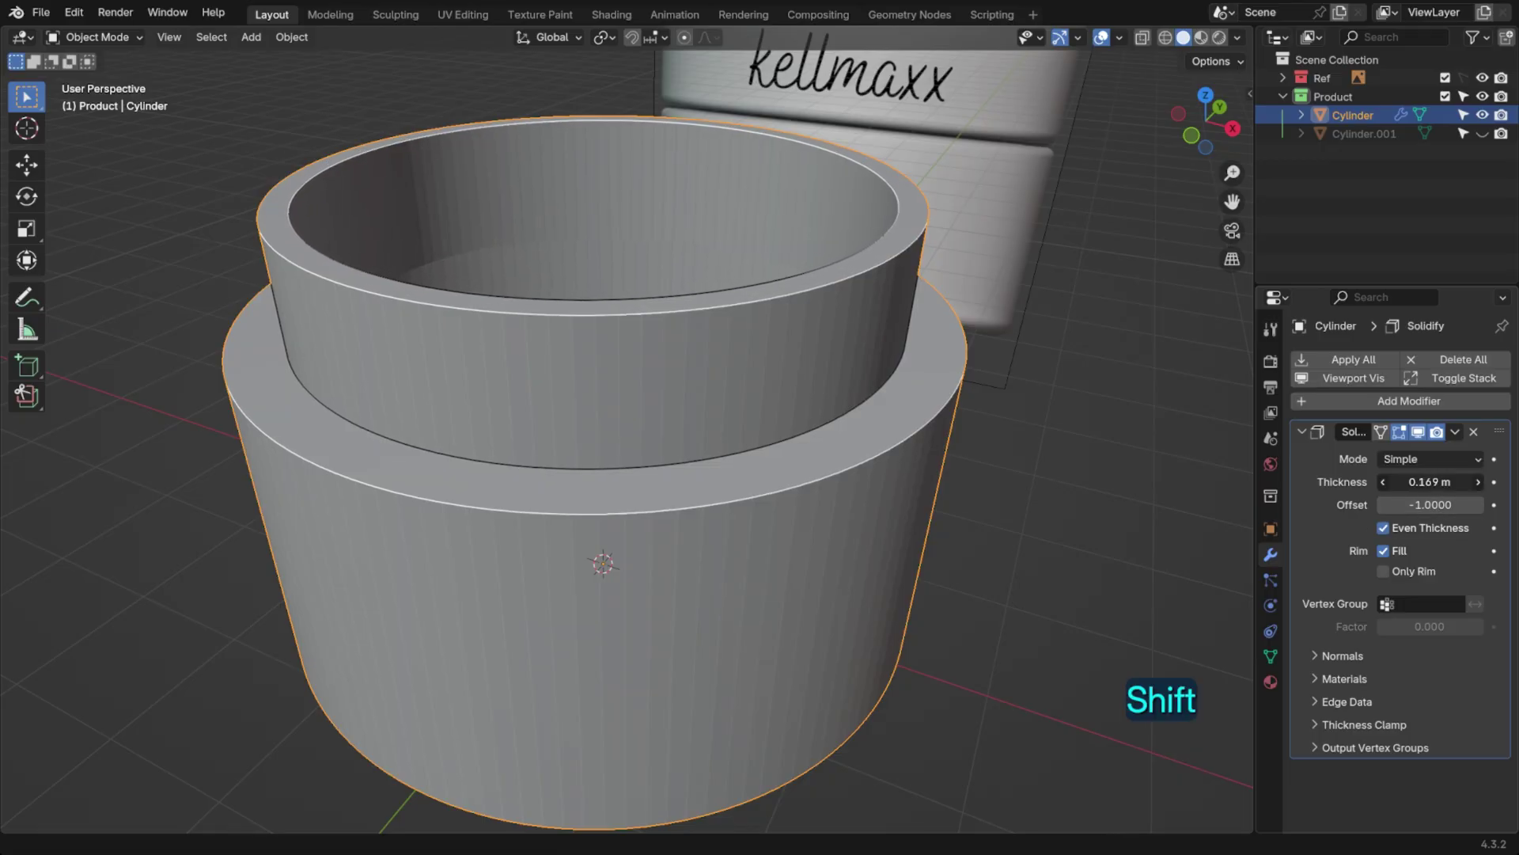
left_click(1141, 439)
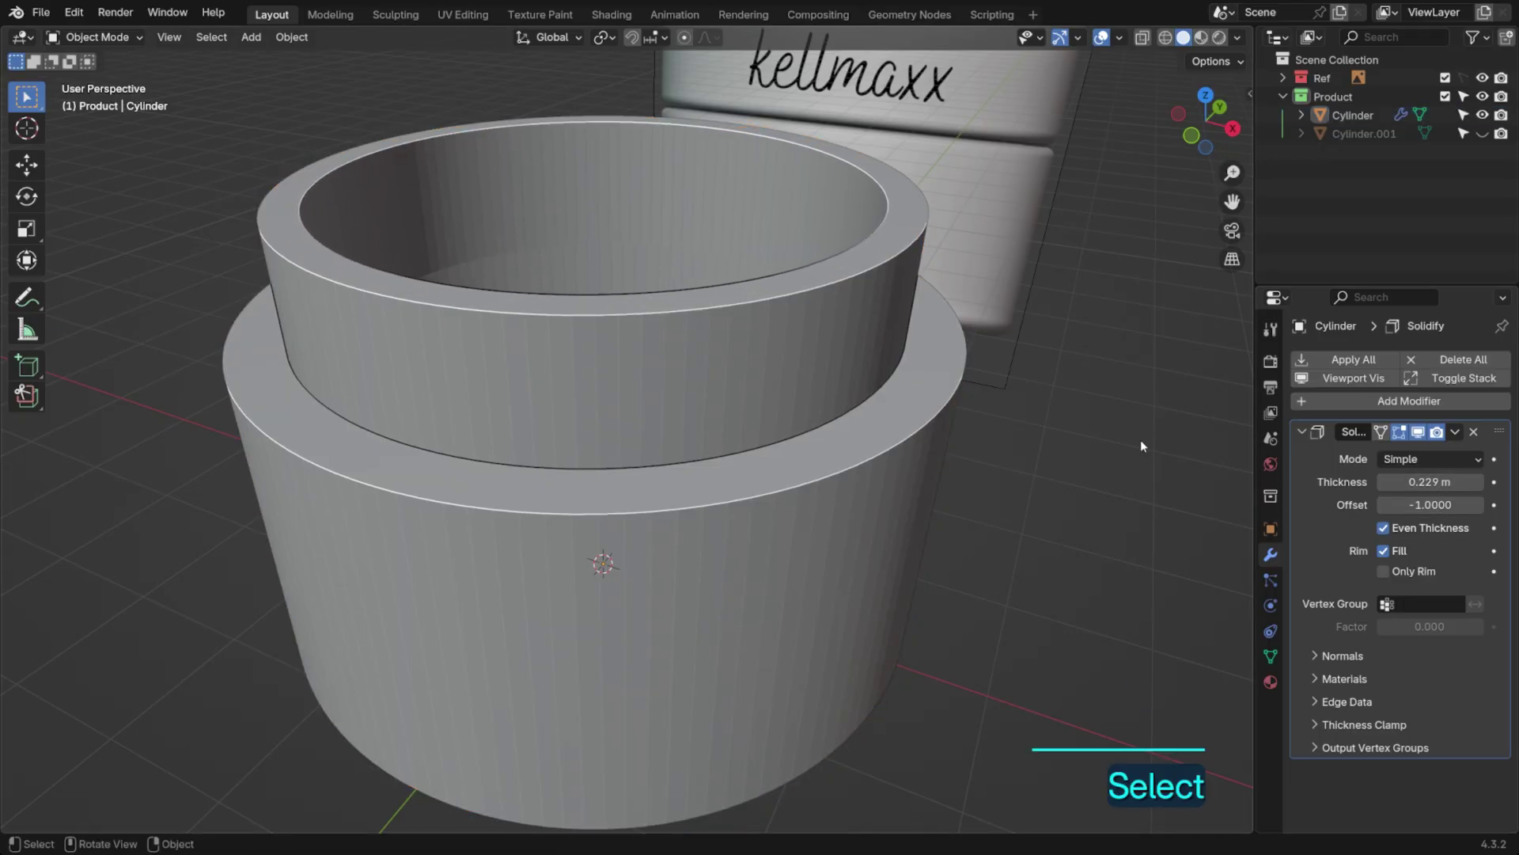
Unhide the lid and copy the jar body's Solidify modifier to it
left_click(1479, 133)
left_click(1370, 133)
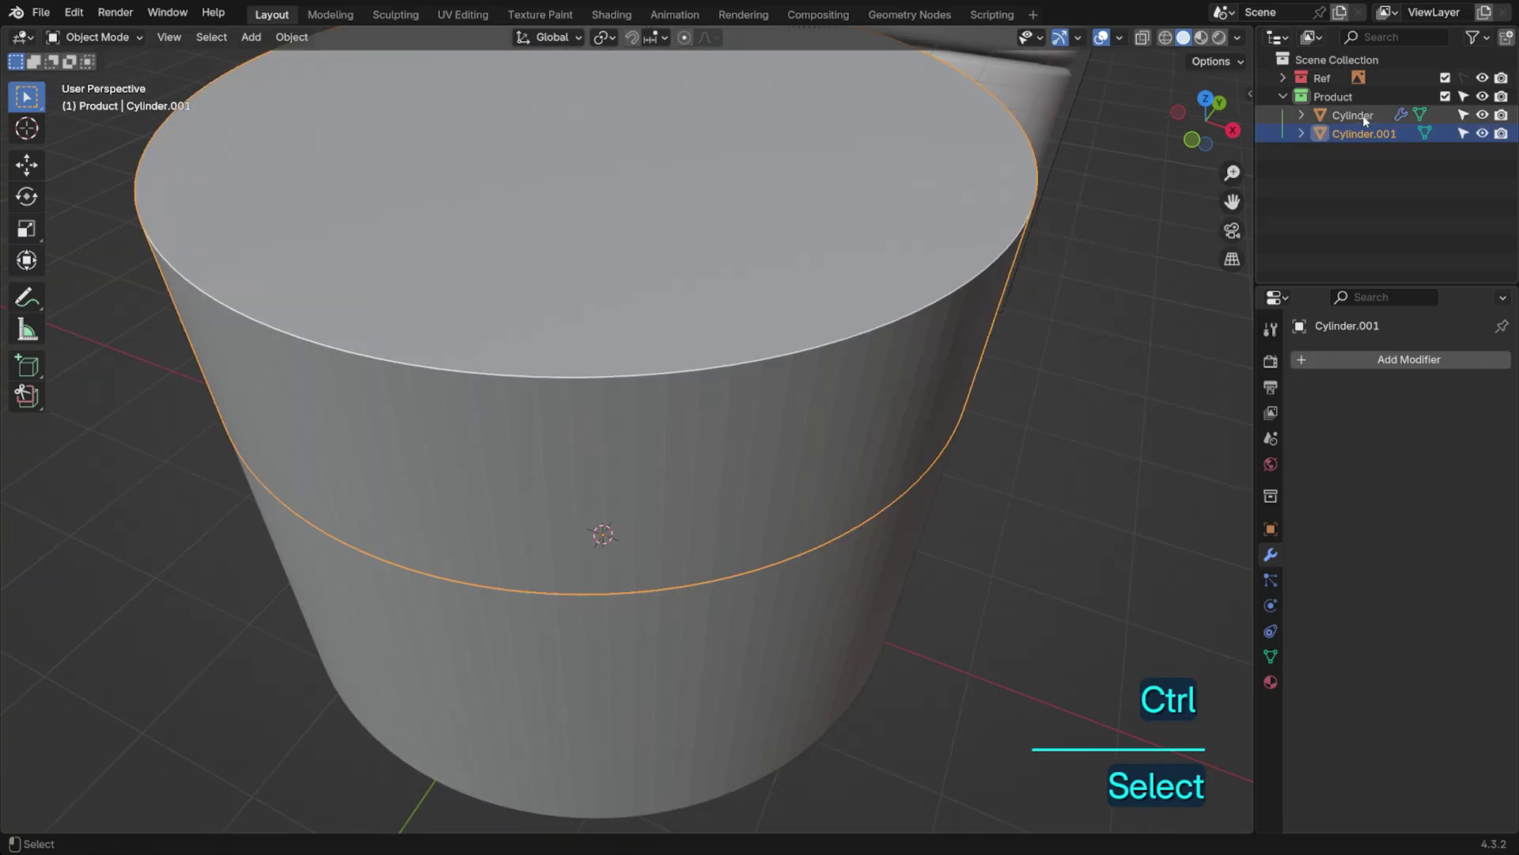
left_click(1365, 117, "ctrl")
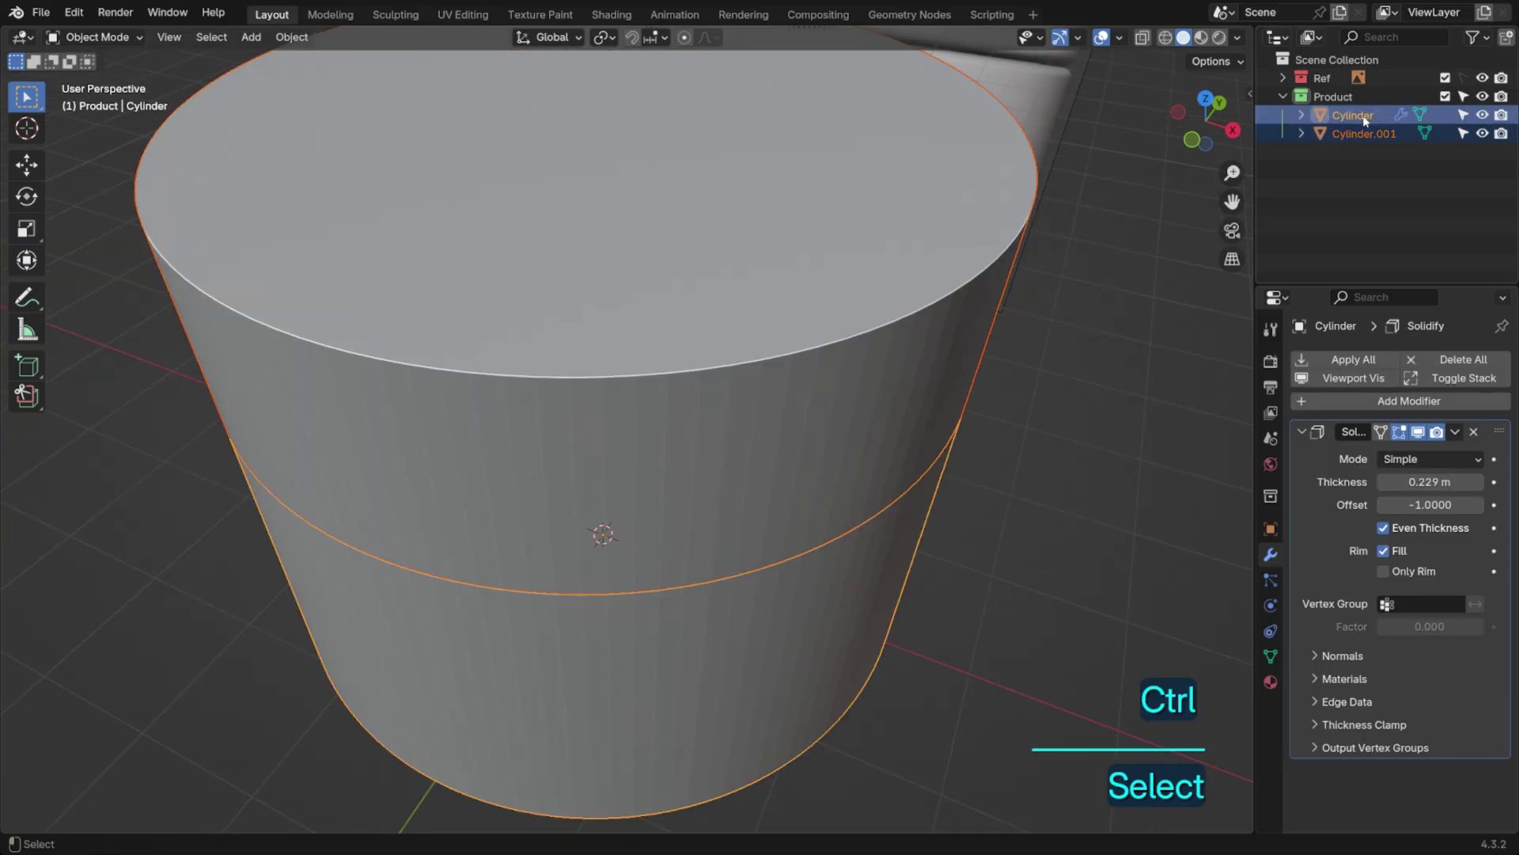
key("ctrl+l")
left_click(977, 256)
left_click(990, 292)
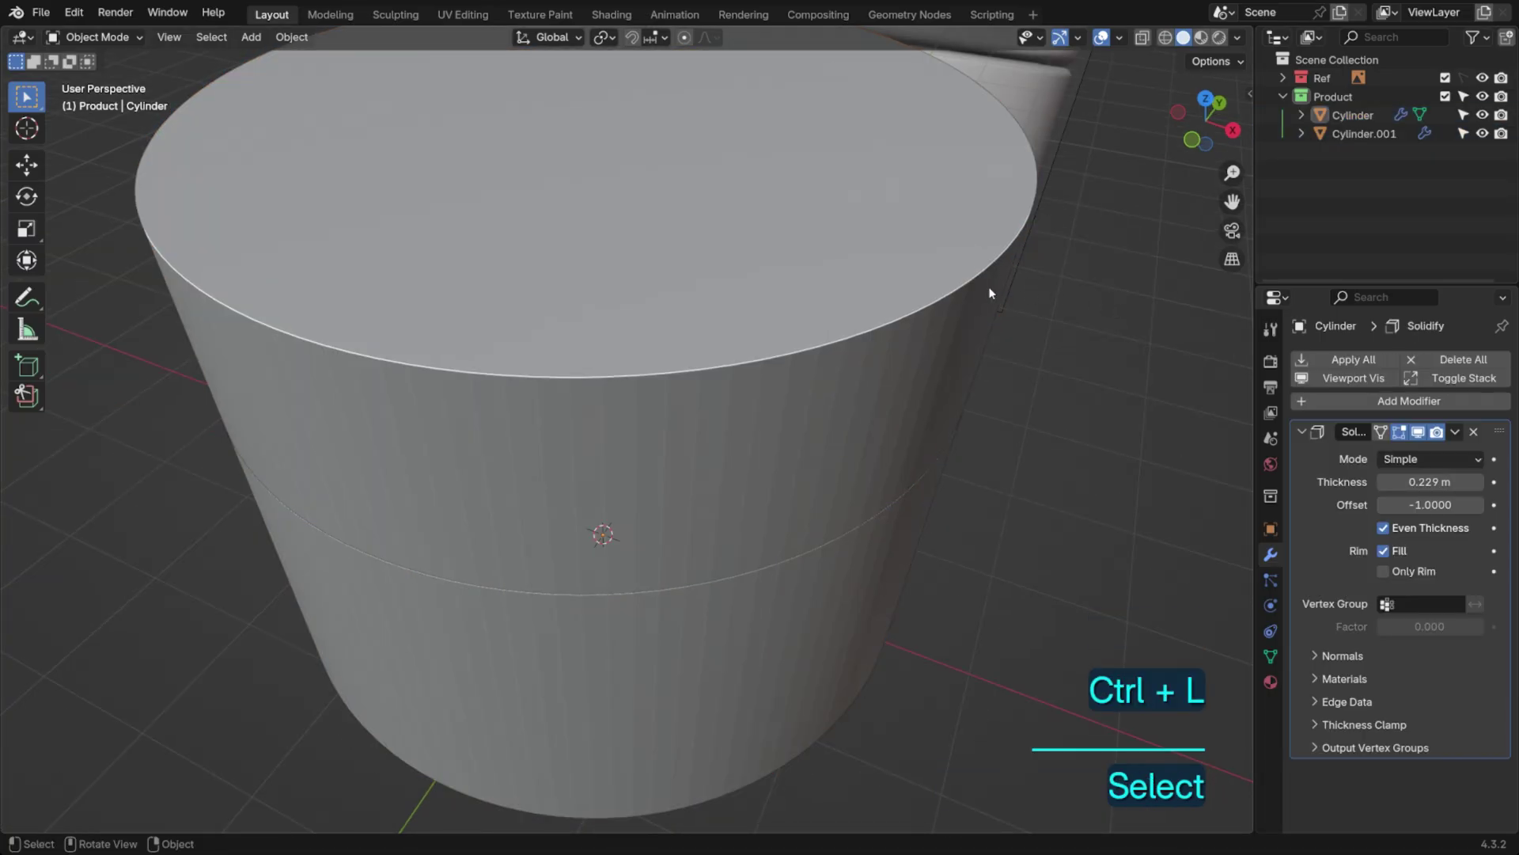
Hide the lid again and select the jar body
left_click(988, 286)
key("h")
left_click(913, 377)
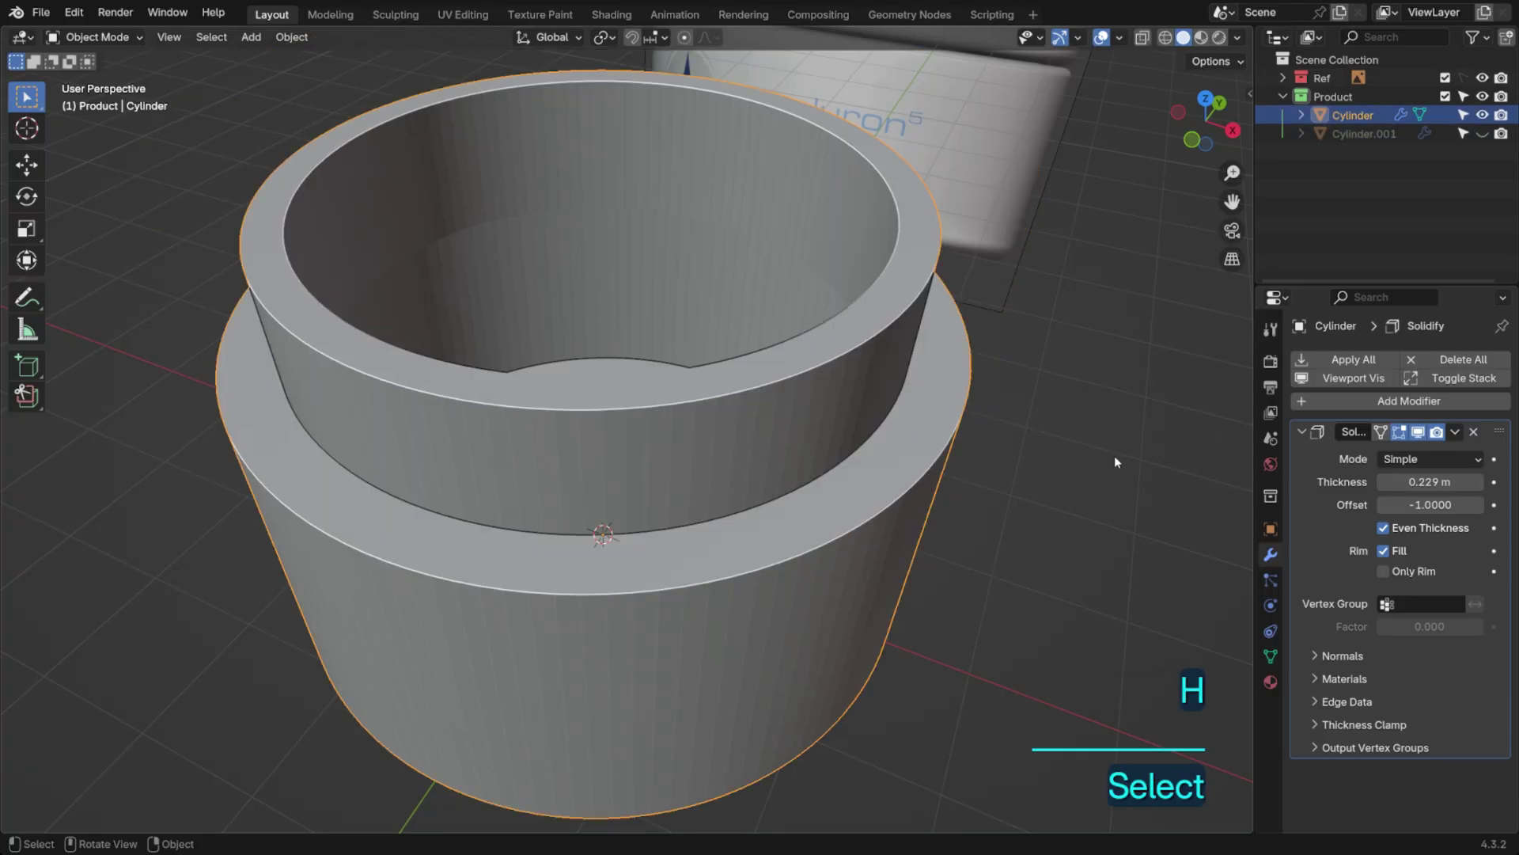
Apply the jar body's Solidify modifier and enter Edit Mode on the jar body
left_click(1338, 459)
key("ctrl+a")
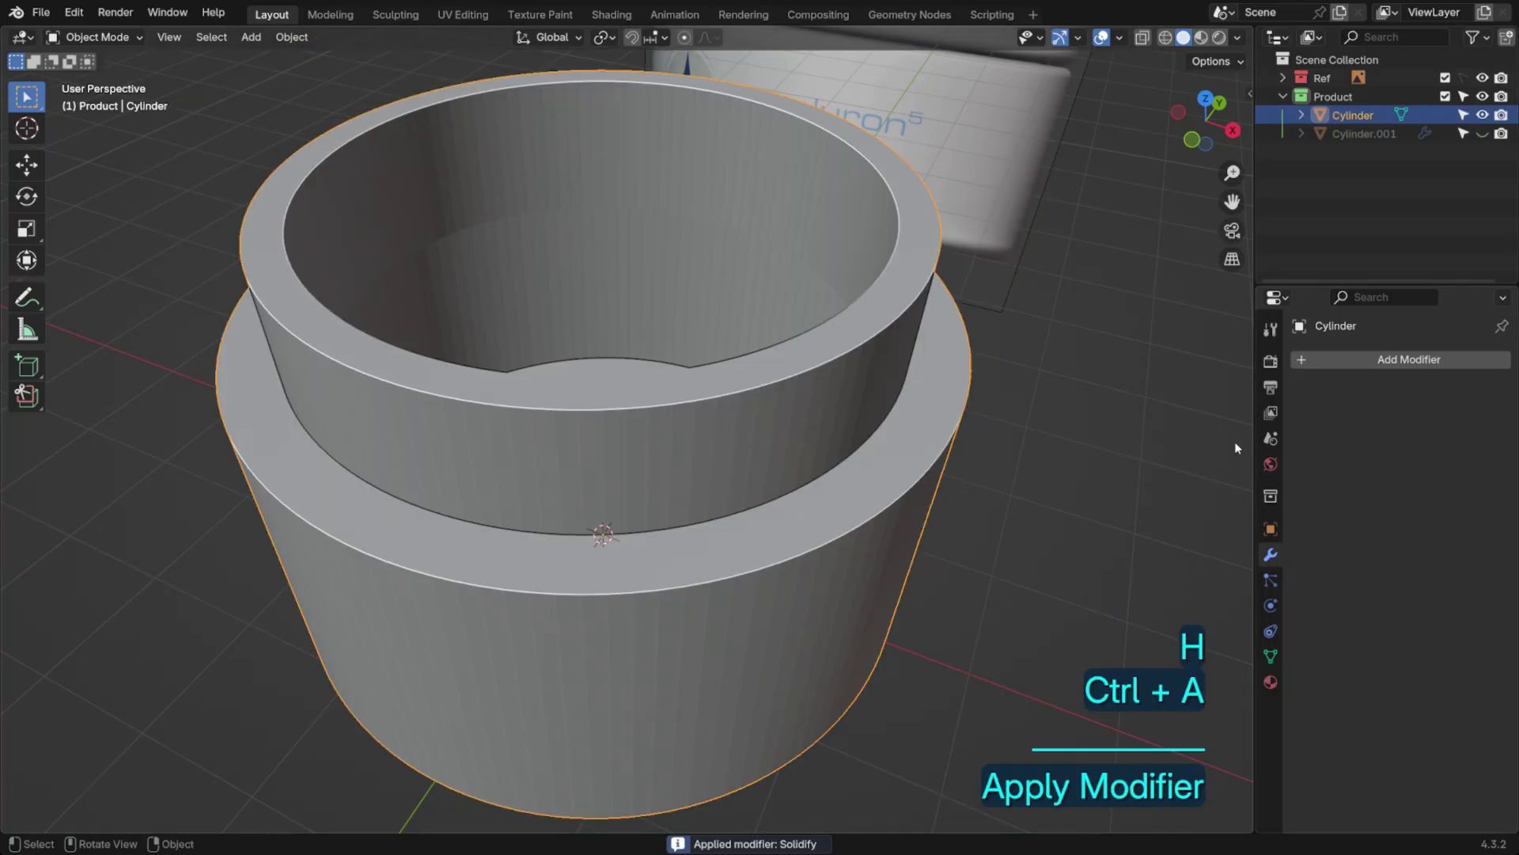
left_click(802, 373)
key("Tab")
Bevel the outer and inner edge loops of the neck's rim with a width of about 0.0318 m and 12 segments
left_click(808, 381, "alt")
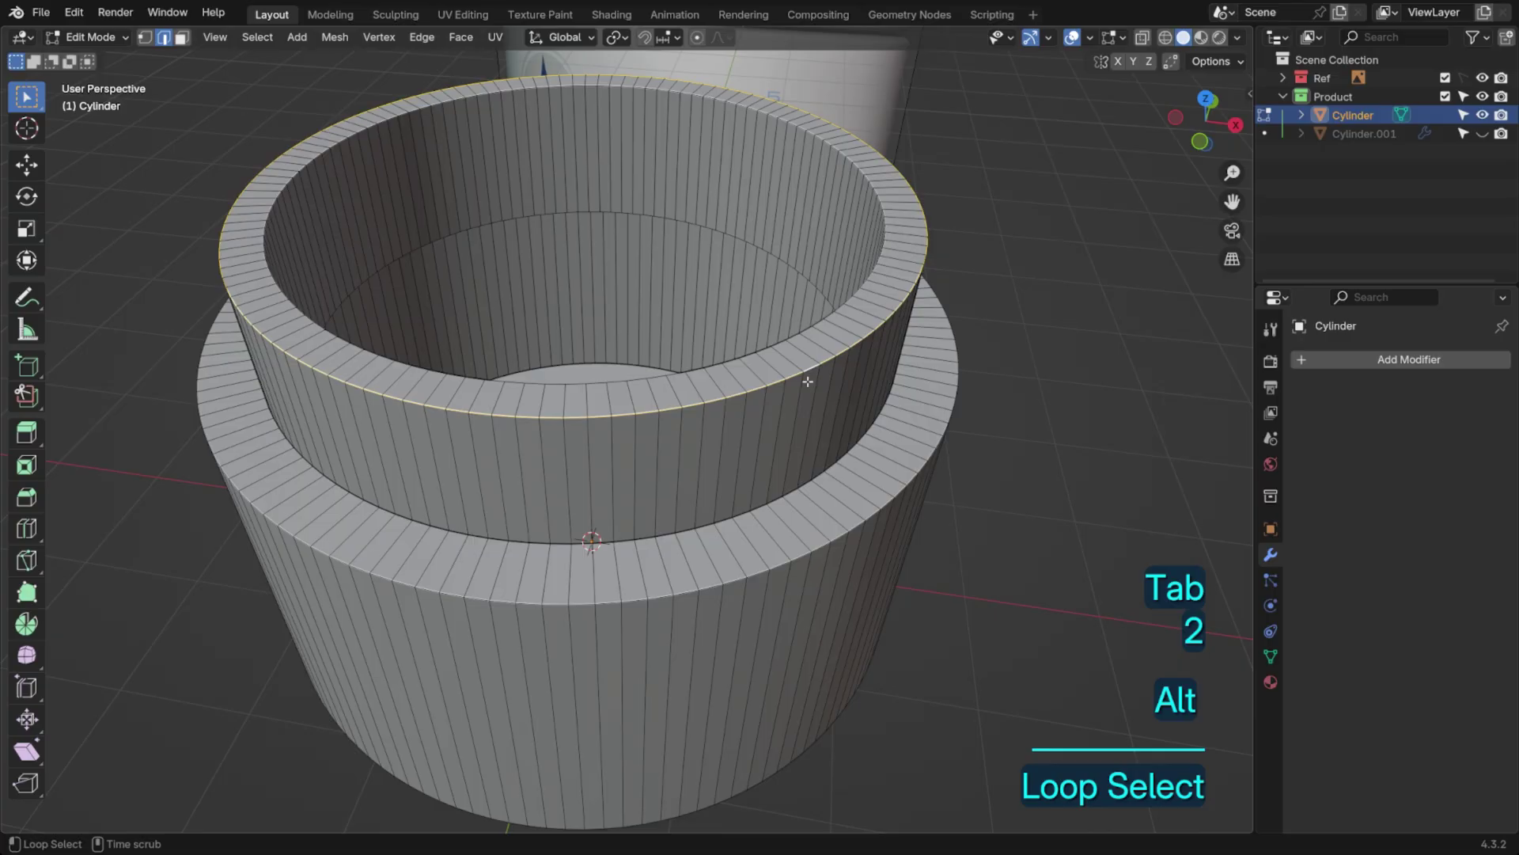
left_click(876, 265, "alt+shift")
scroll(966, 295, "up", 3)
key("ctrl+b")
left_click(1035, 368)
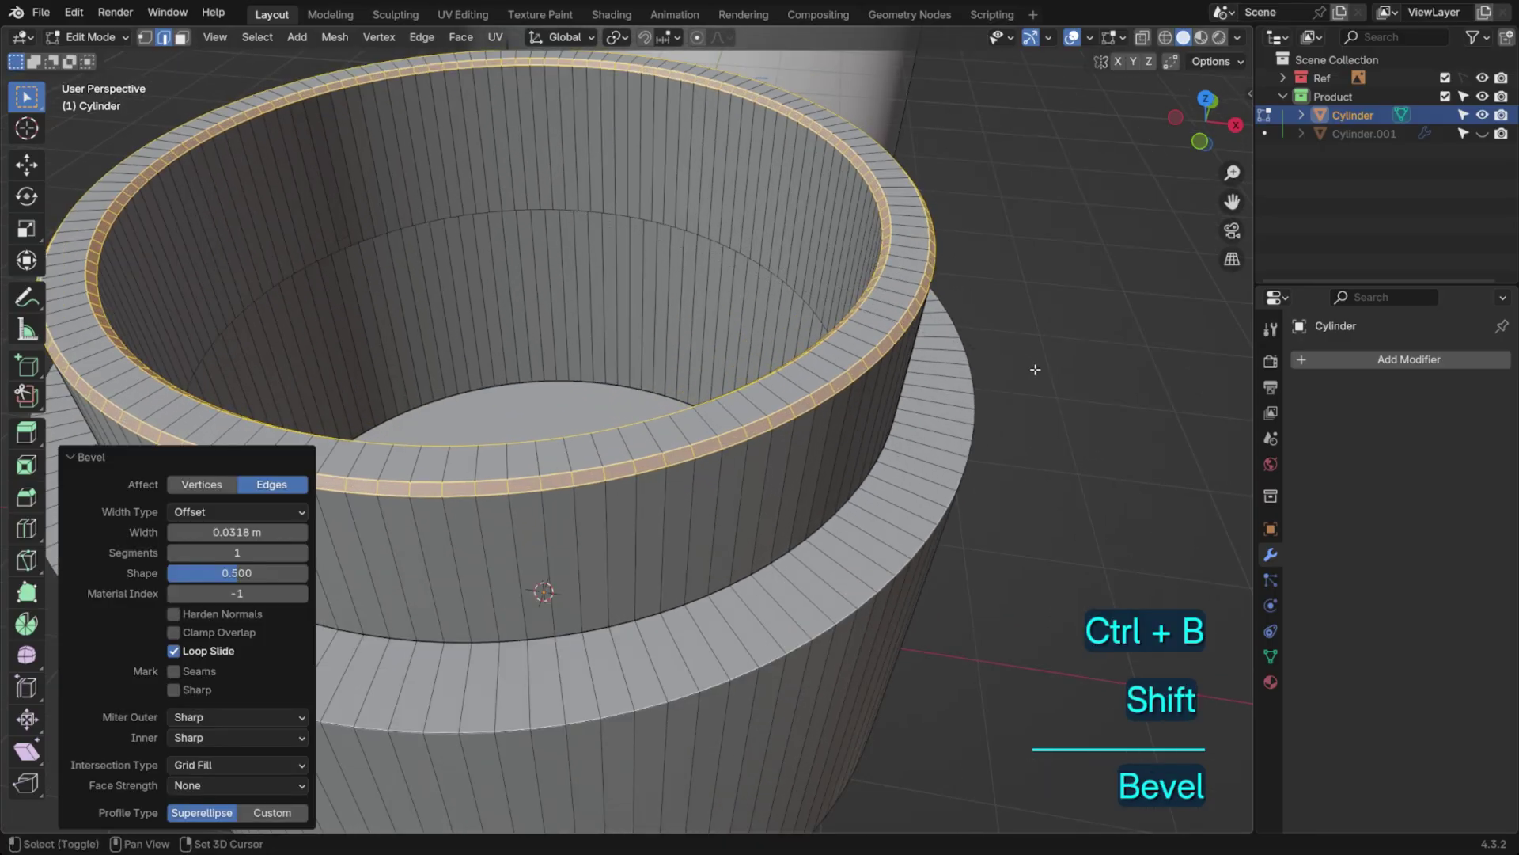
scroll(1035, 368, "up", 2)
left_click_drag(229, 552, 305, 552, "shift")
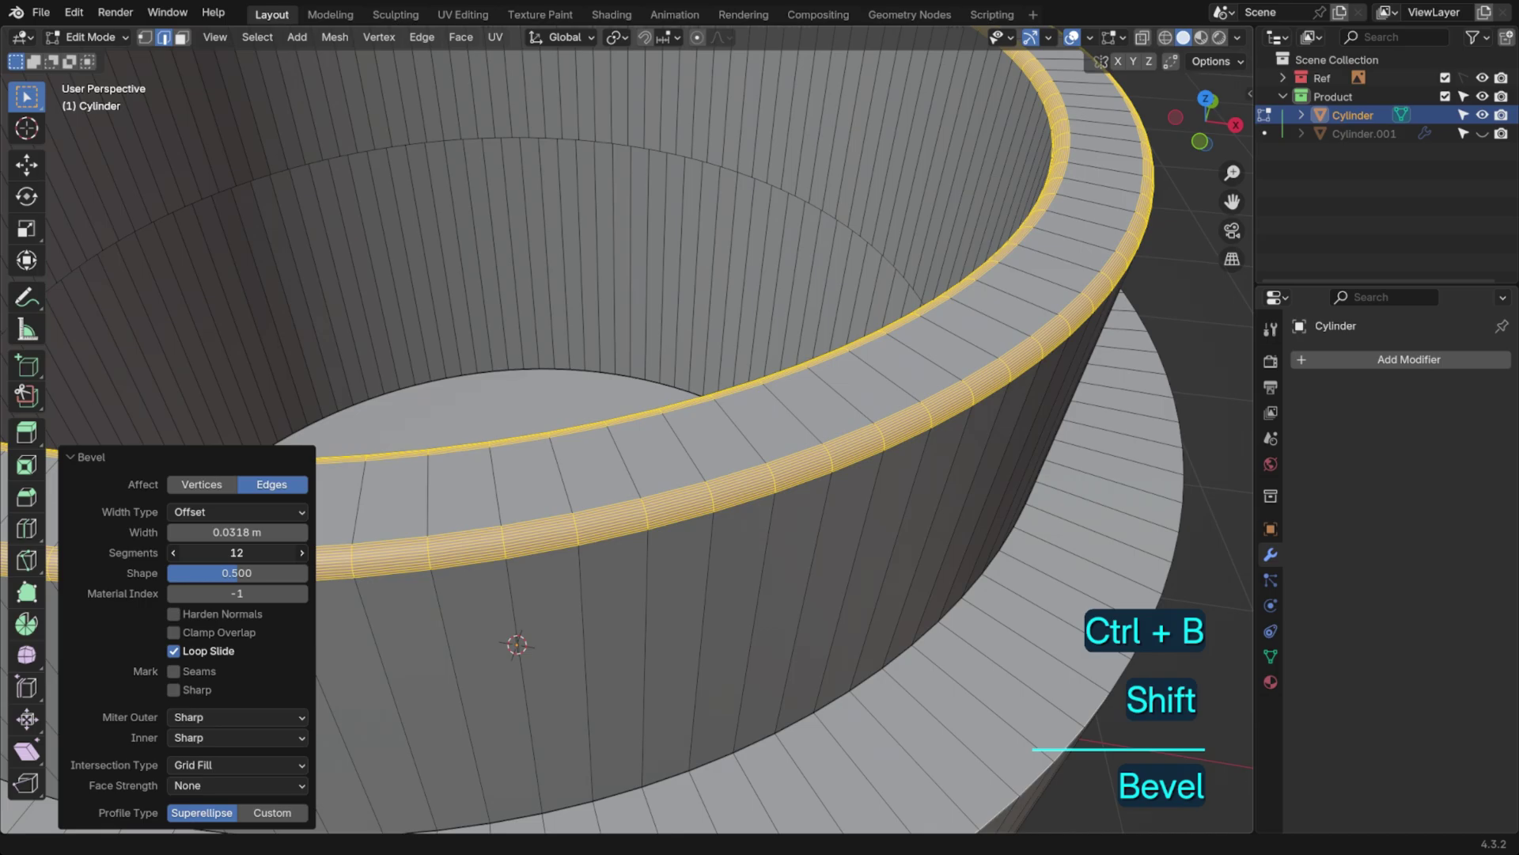
Select the outer and inner edge loops at the base of the neck and enable Shadow in the viewport shading
scroll(554, 443, "down", 3)
middle_click_drag(649, 459, 659, 391)
key("2")
left_click(695, 453, "alt")
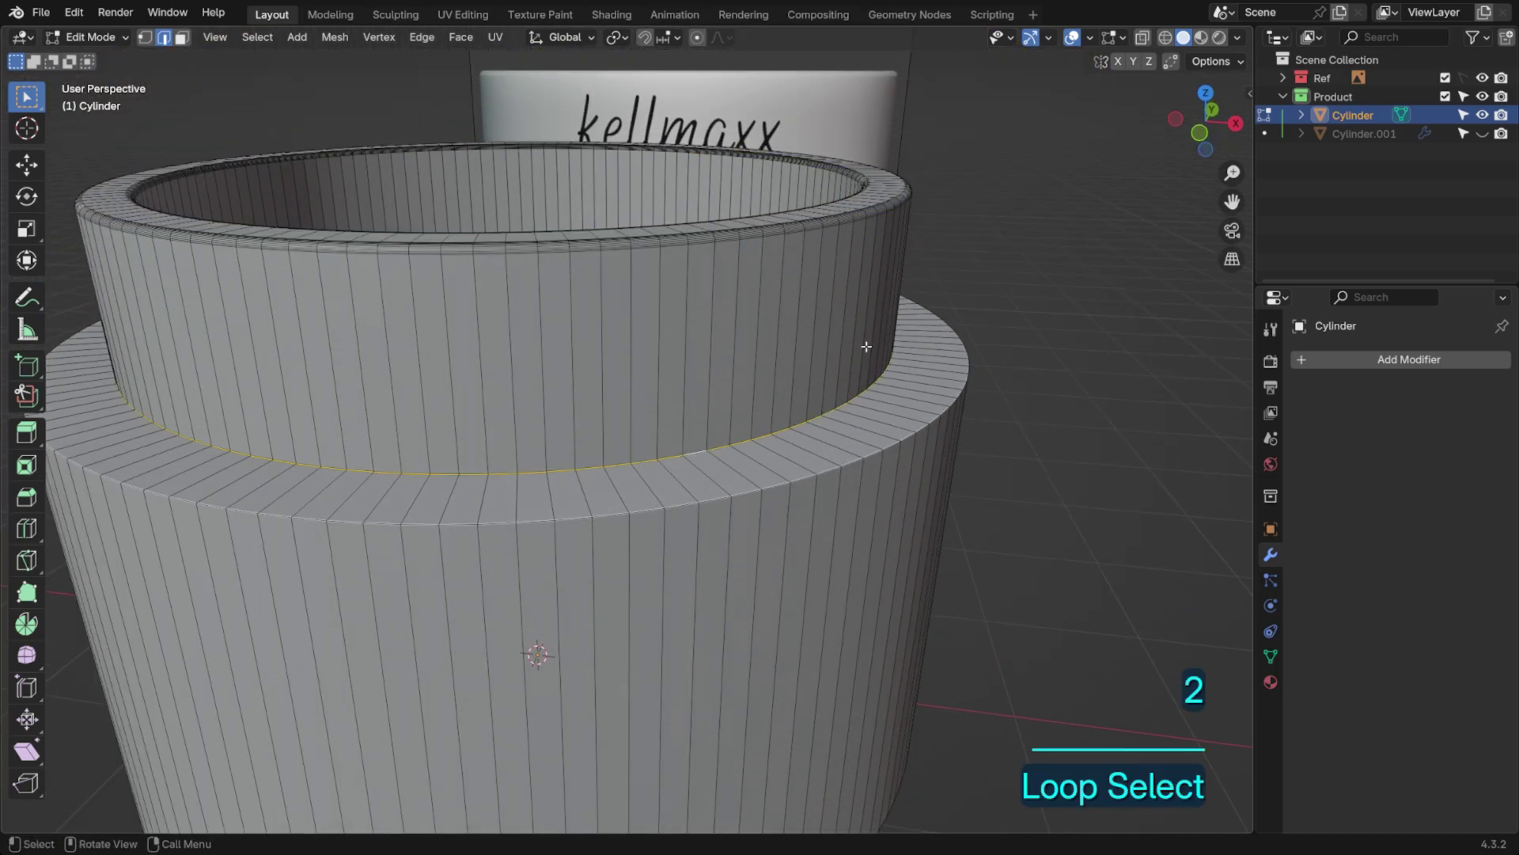
middle_click_drag(866, 346, 738, 293)
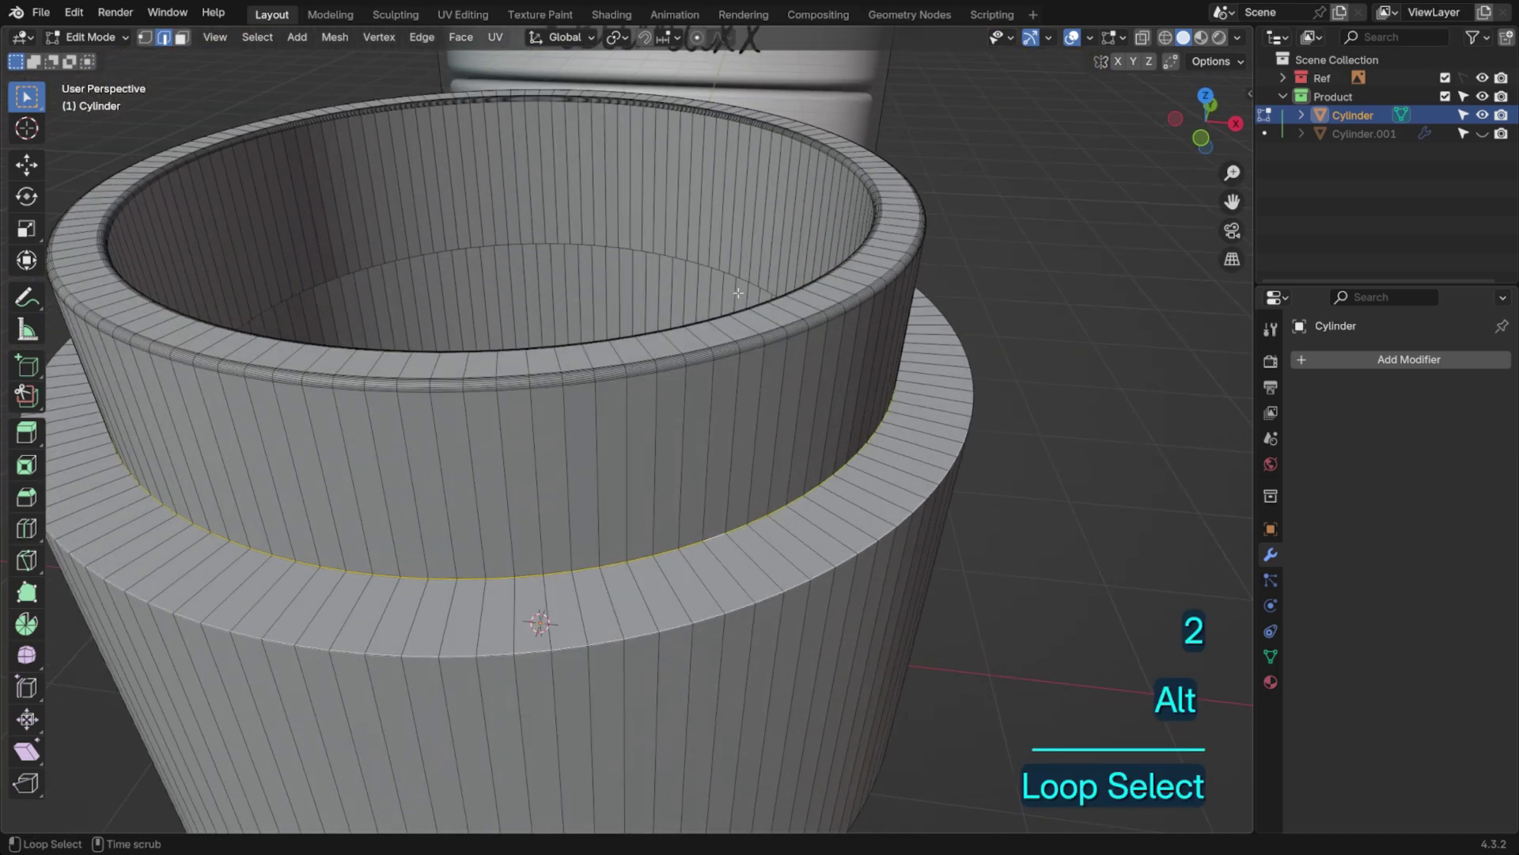
left_click(1237, 37)
left_click(1133, 477)
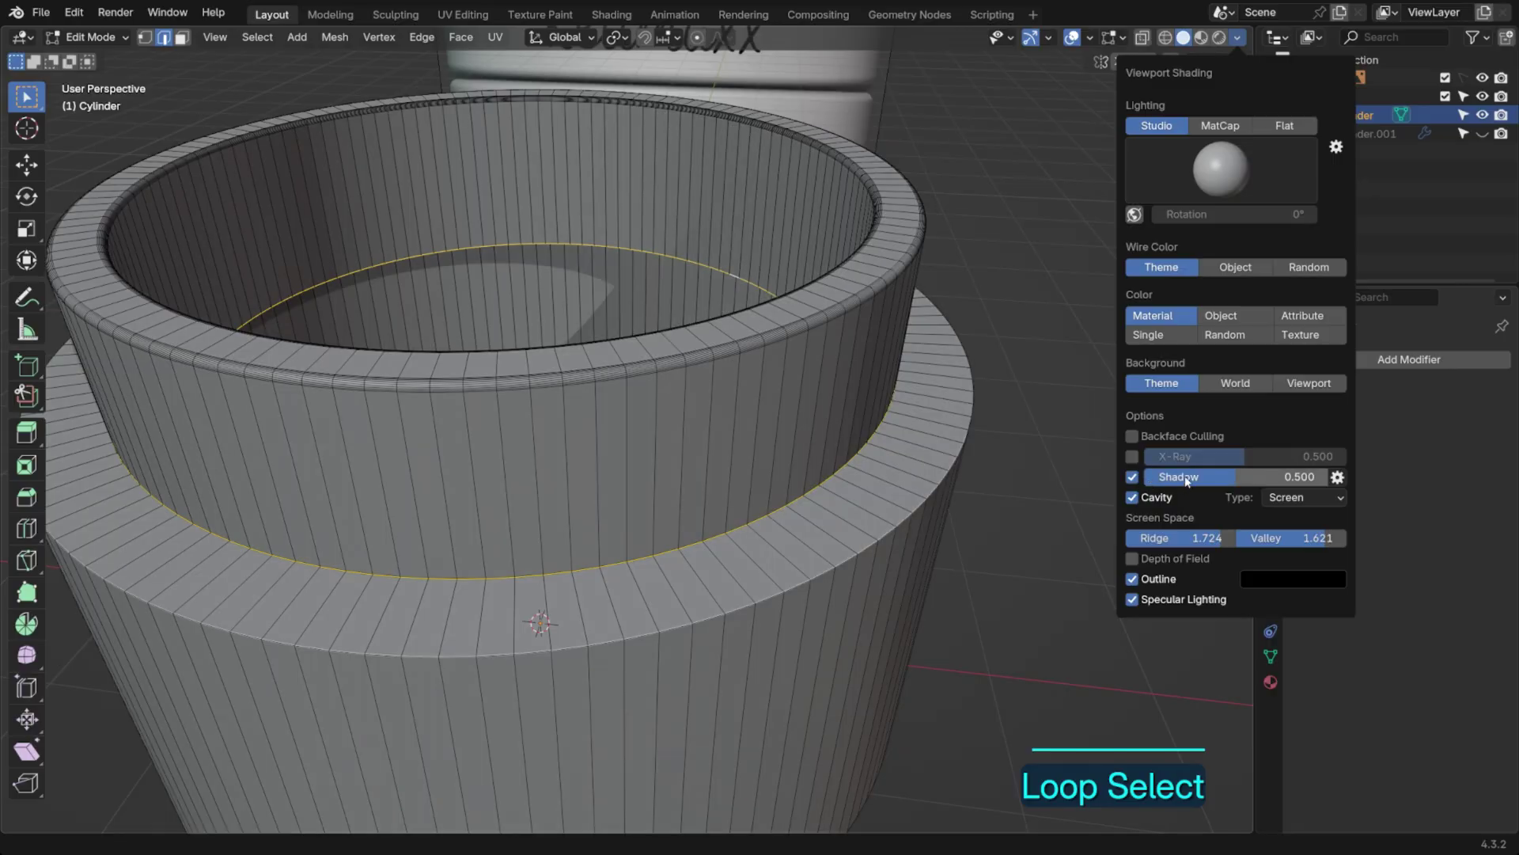
Bevel the selected neck-base loops with 20 segments into a wide rounded transition, then reduce the bevel width slightly
key("ctrl+b")
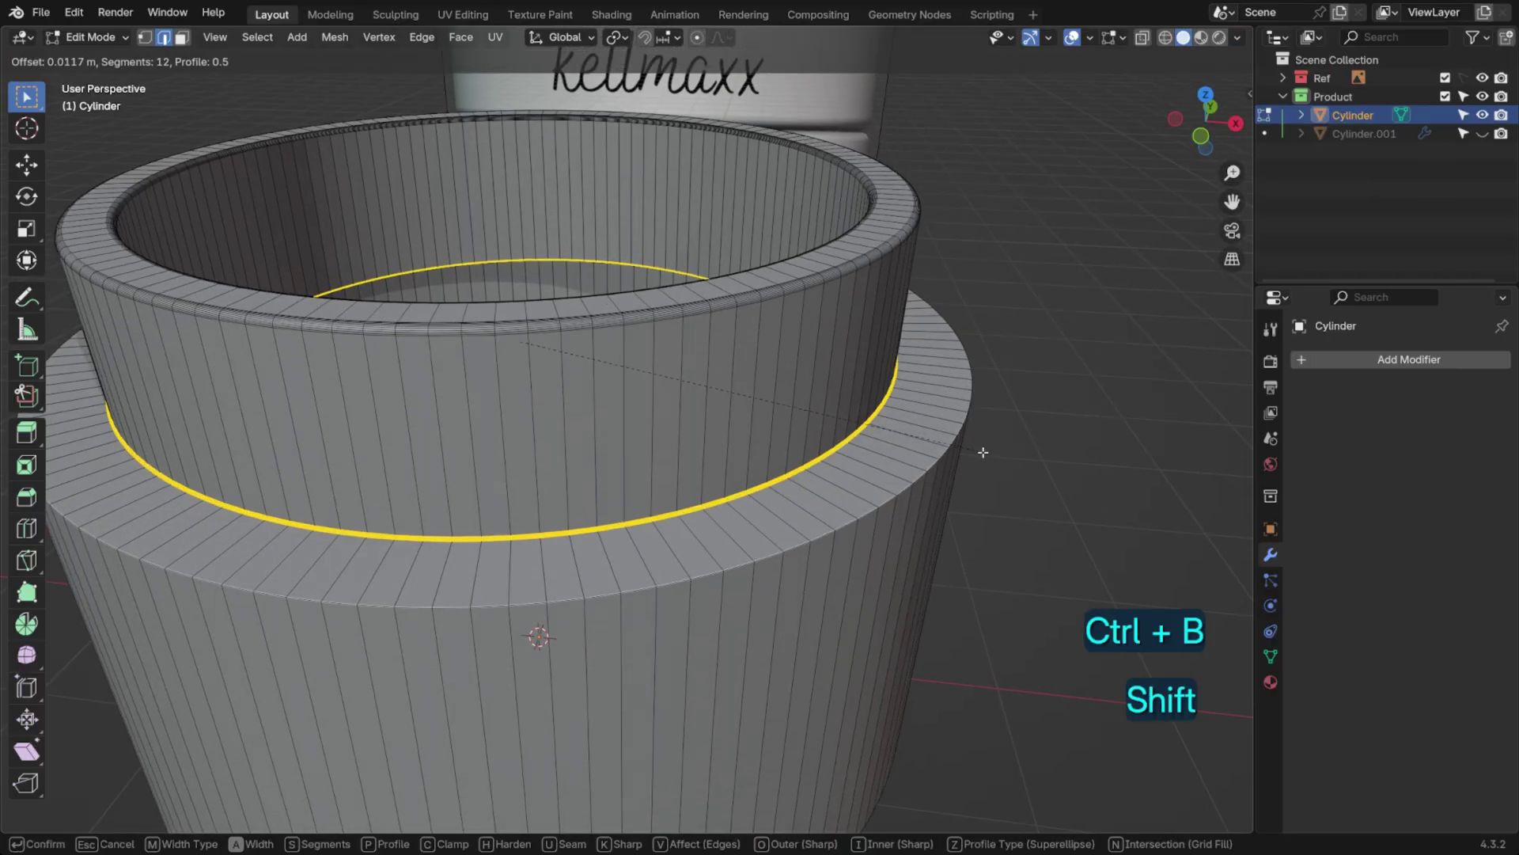
scroll(1171, 459, "up", 4)
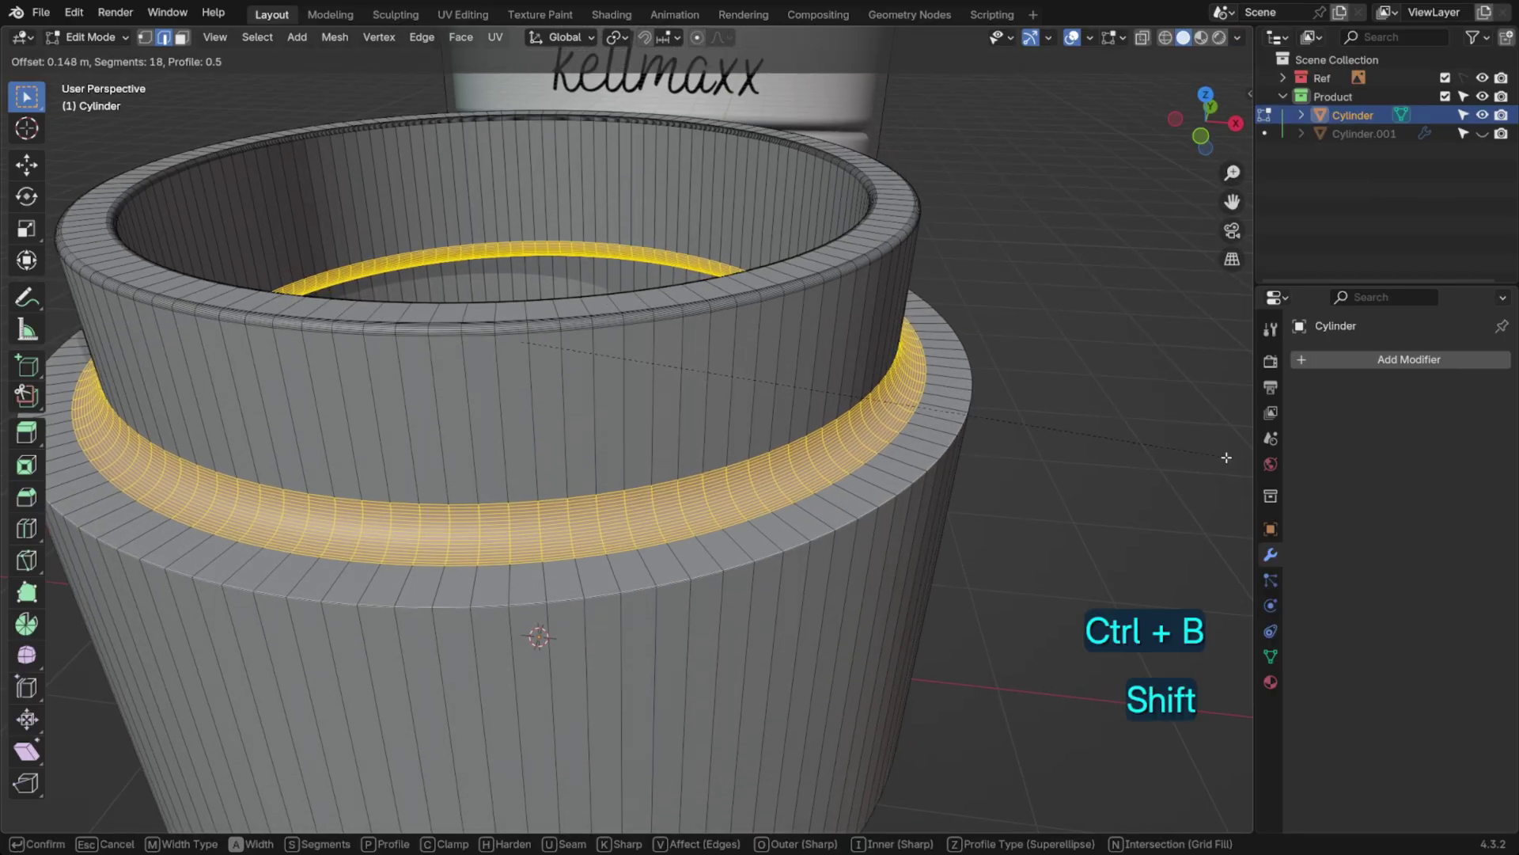
left_click(1209, 455)
scroll(988, 424, "up", 3)
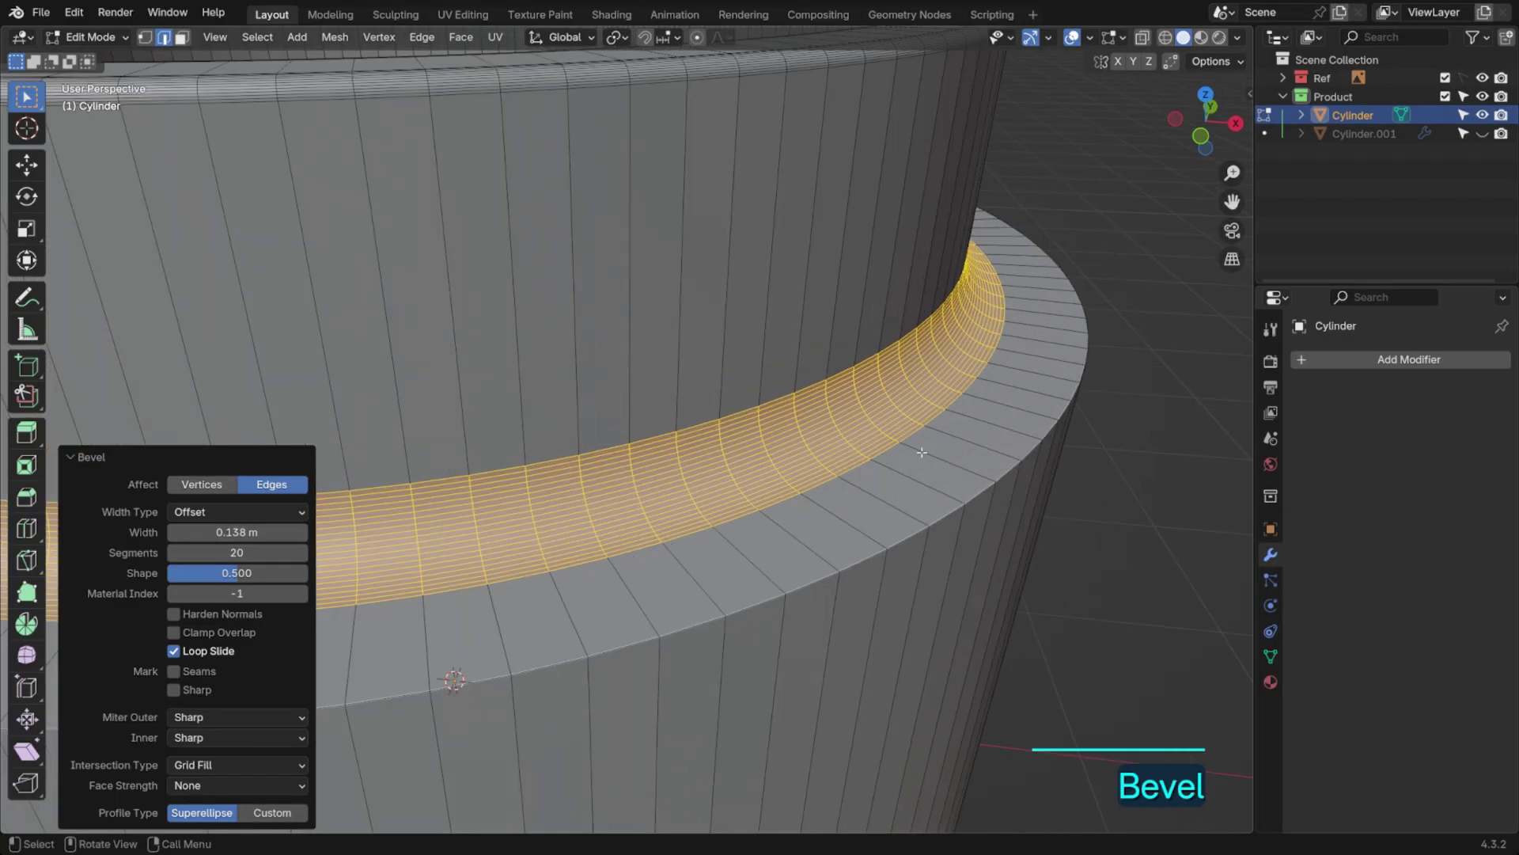
left_click_drag(273, 531, 250, 532)
Bevel the shoulder's outer edge loop and the matching inner loop by about 0.1 m with 20 segments
left_click(815, 584, "alt")
scroll(715, 400, "down", 4)
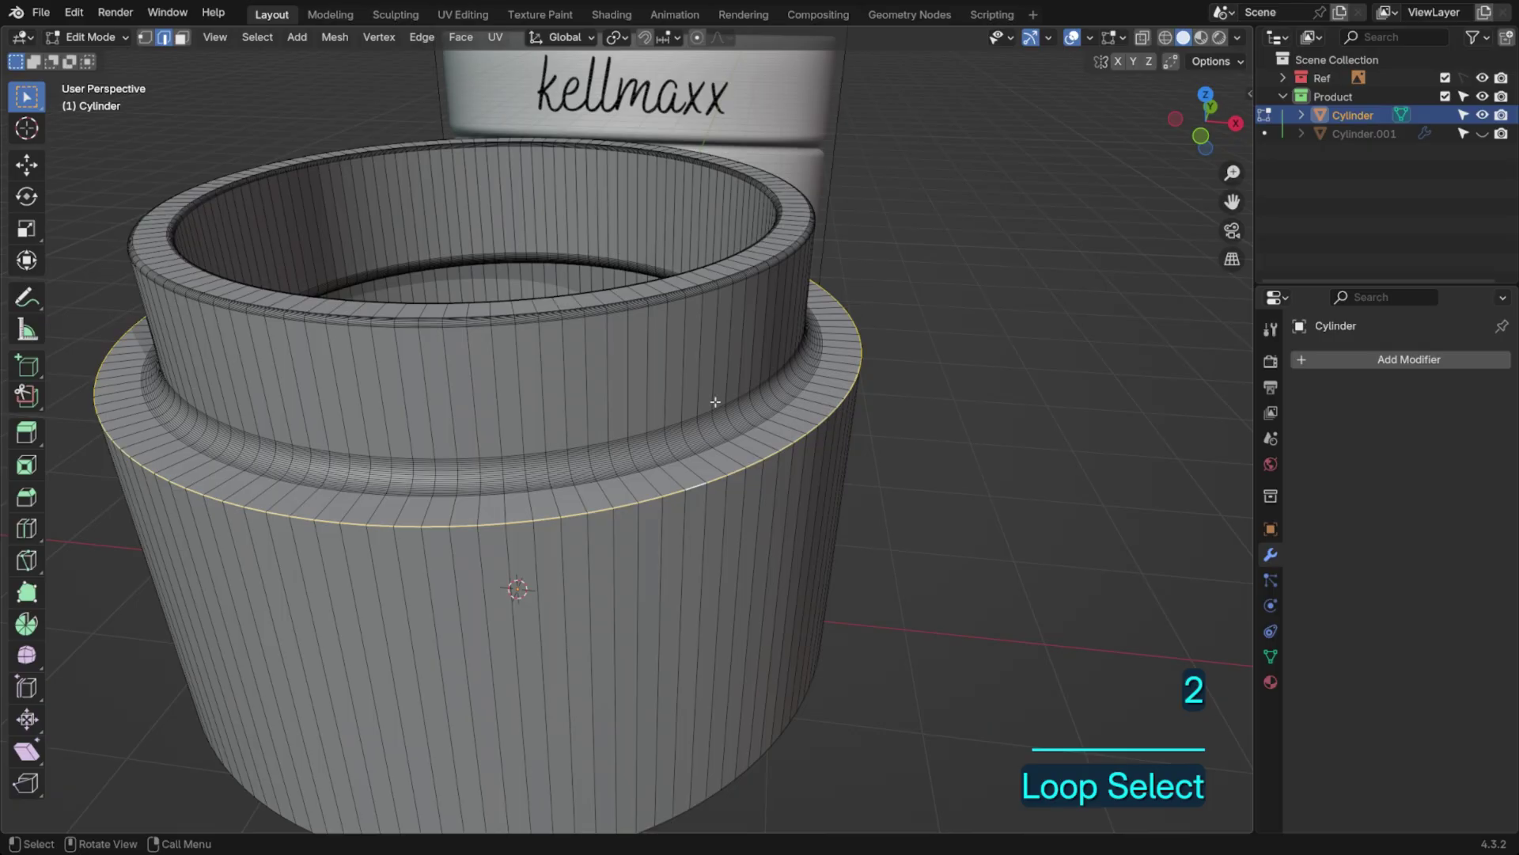
middle_click_drag(716, 401, 805, 300)
scroll(715, 420, "up", 7)
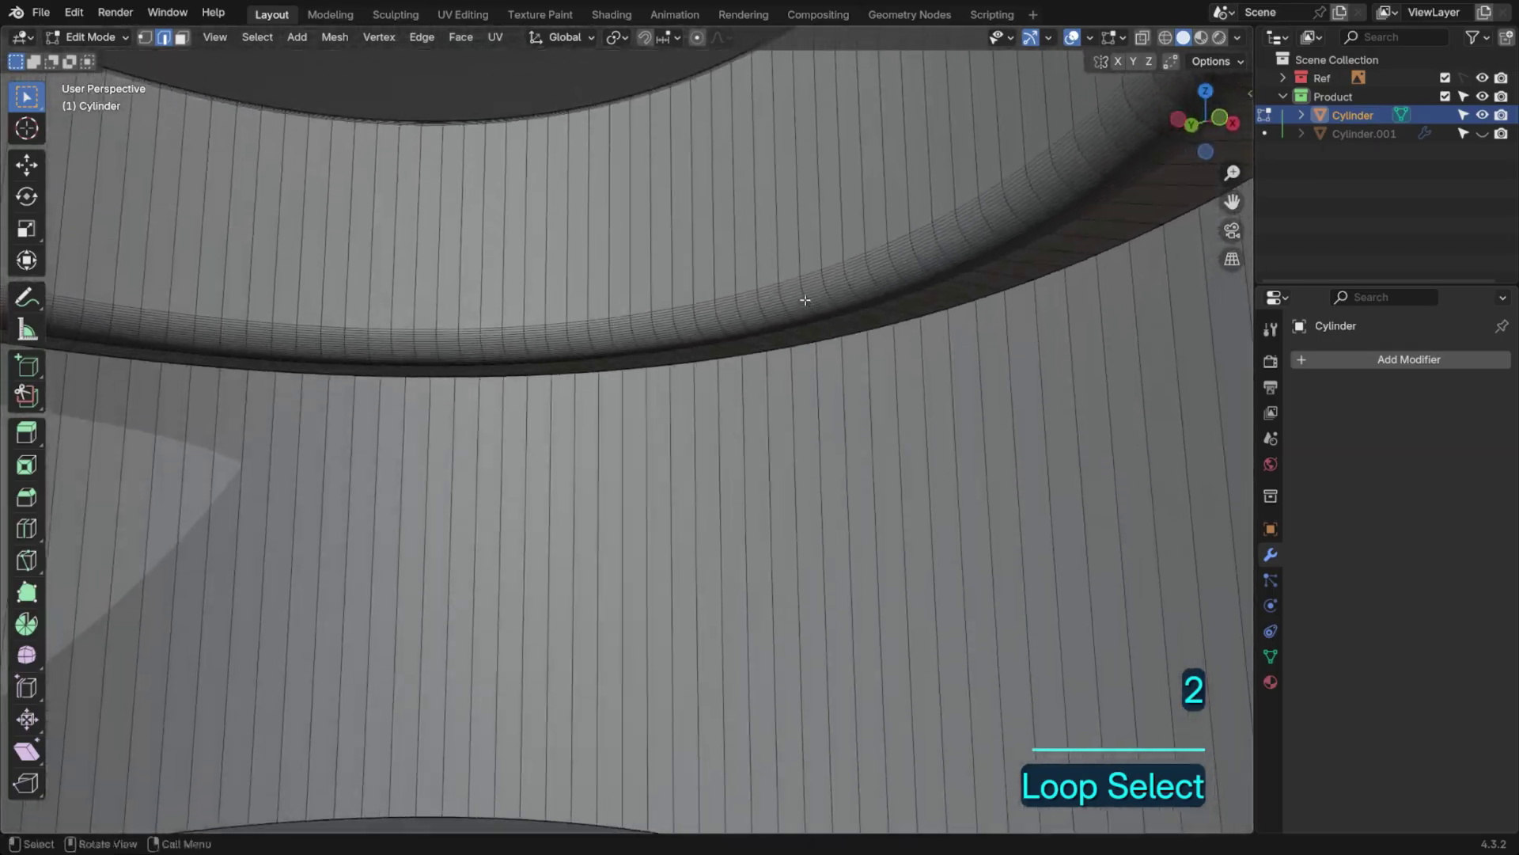
left_click(953, 310, "alt+shift")
scroll(952, 311, "down", 6)
middle_click_drag(950, 311, 910, 356)
scroll(1011, 269, "up", 3)
key("ctrl+b")
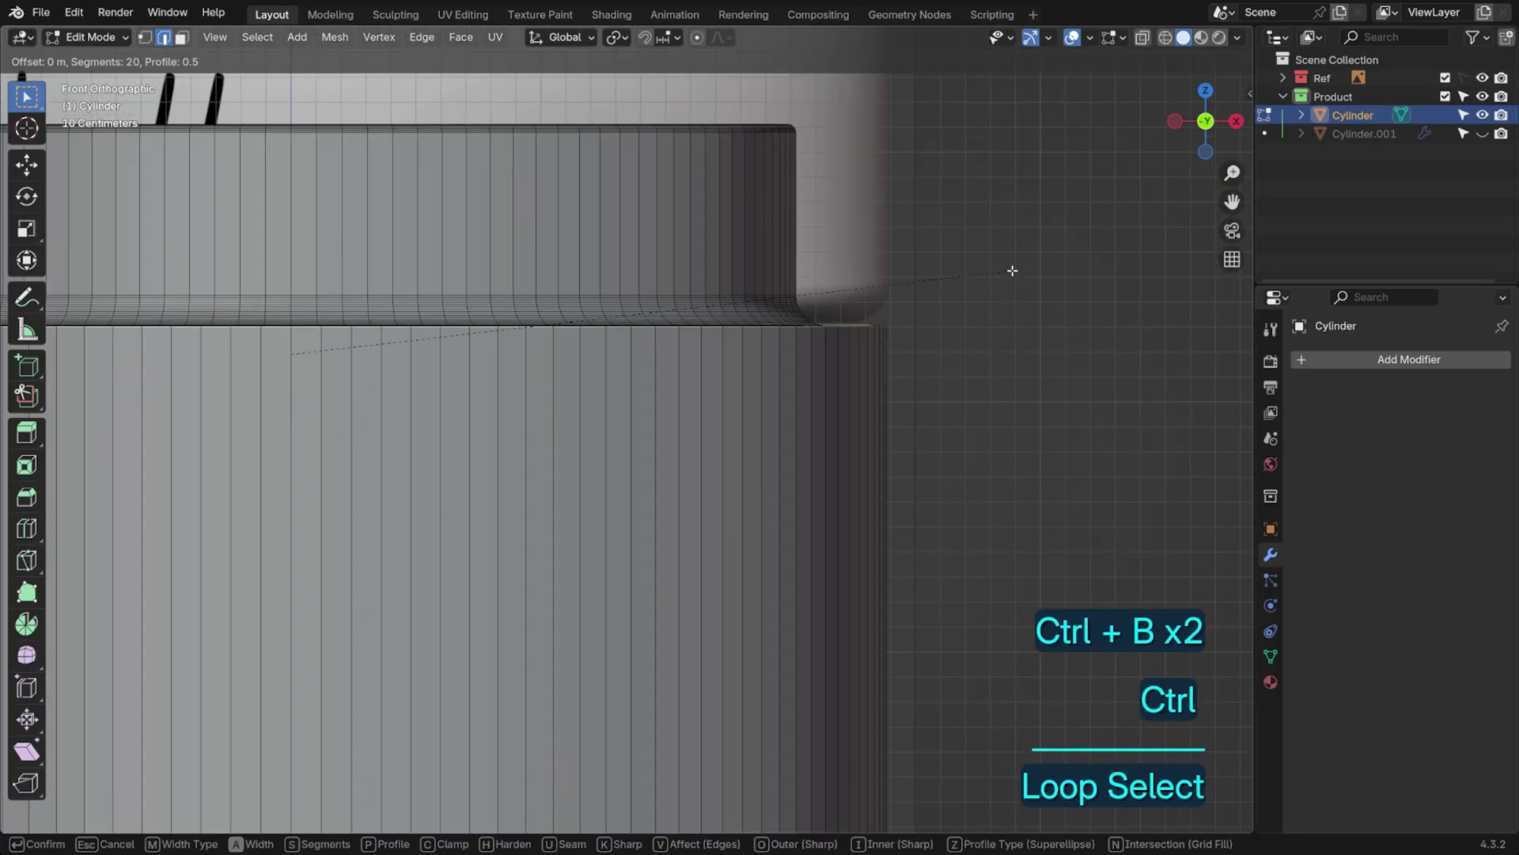
left_click(1034, 271)
Select the vertices of the jar's inner floor in front X-ray view and raise them about 0.251 m along Z
middle_click_drag(1034, 271, 971, 358)
scroll(971, 358, "down", 3)
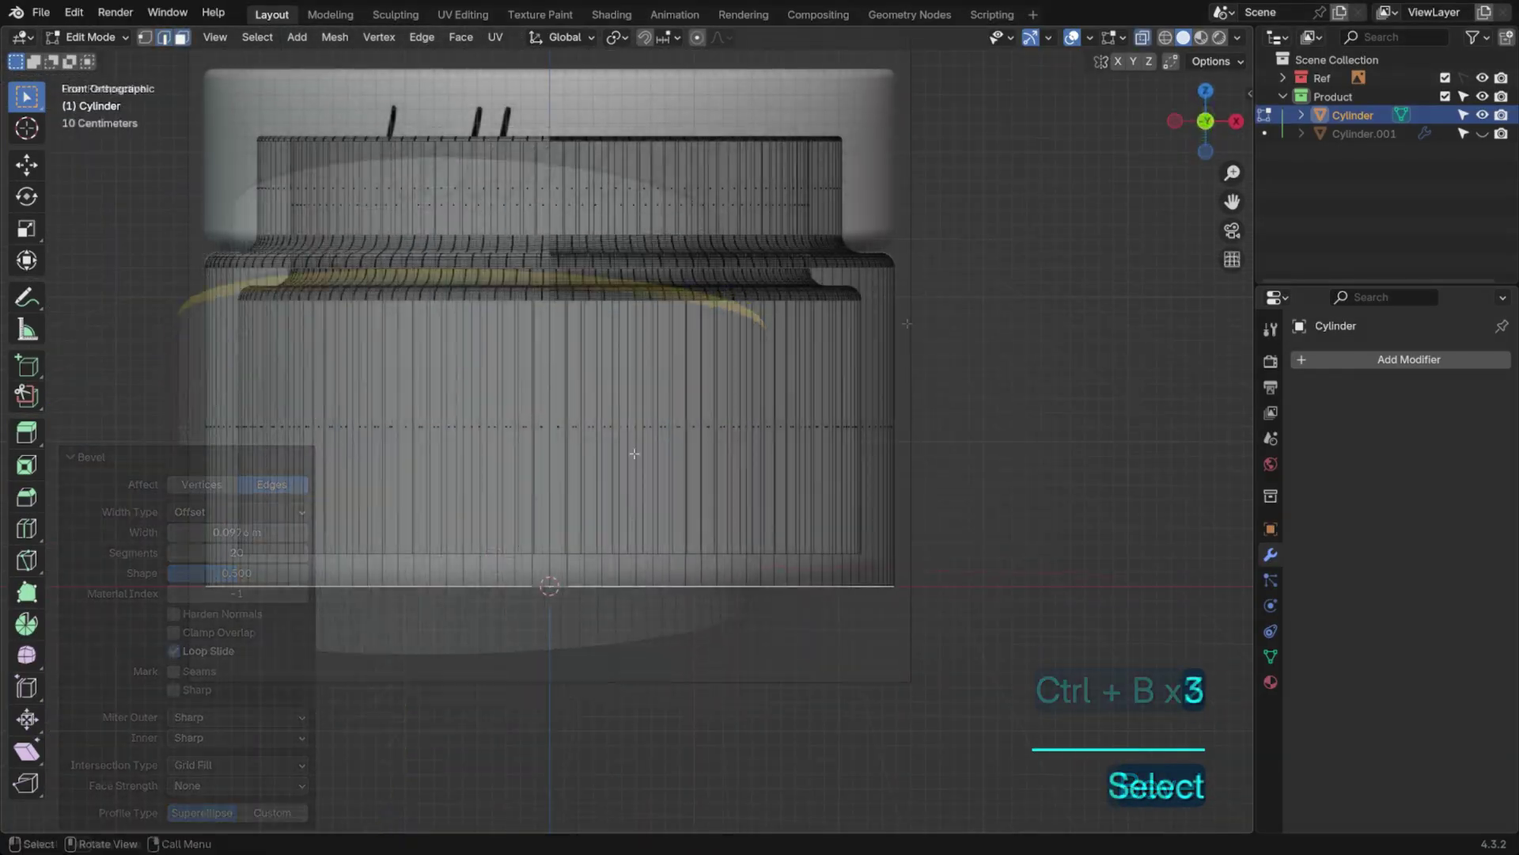
key("1")
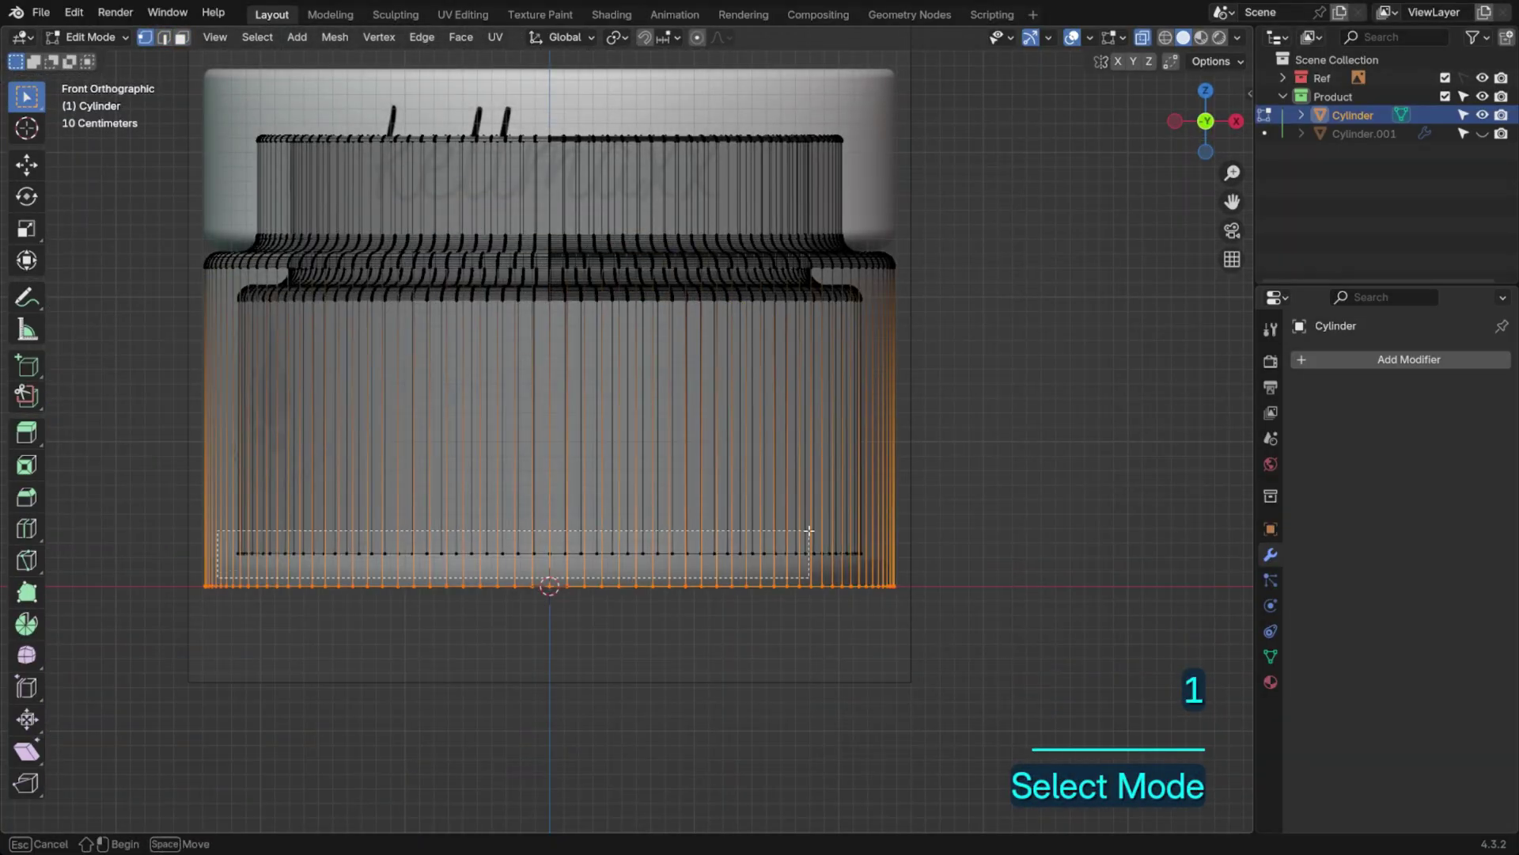
left_click_drag(870, 531, 870, 531)
key("g")
key("z")
left_click(870, 494)
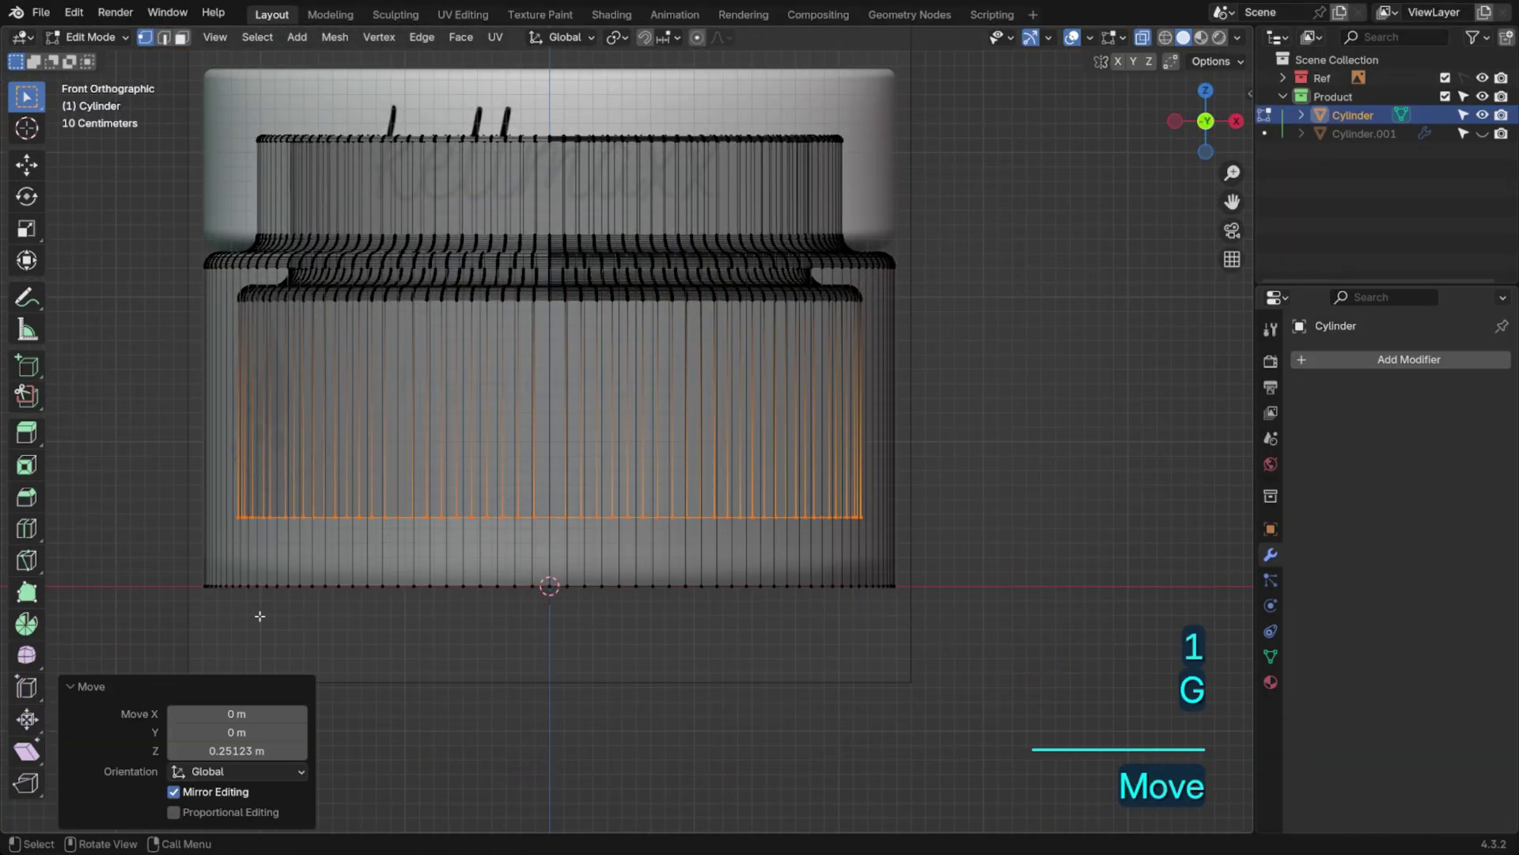
Inset the jar's bottom face twice, the second time by about 0.4085 m, and move the innermost face upward to form a recess
left_click_drag(133, 622, 1019, 548)
middle_click_drag(1019, 548, 1022, 353)
left_click(1144, 38)
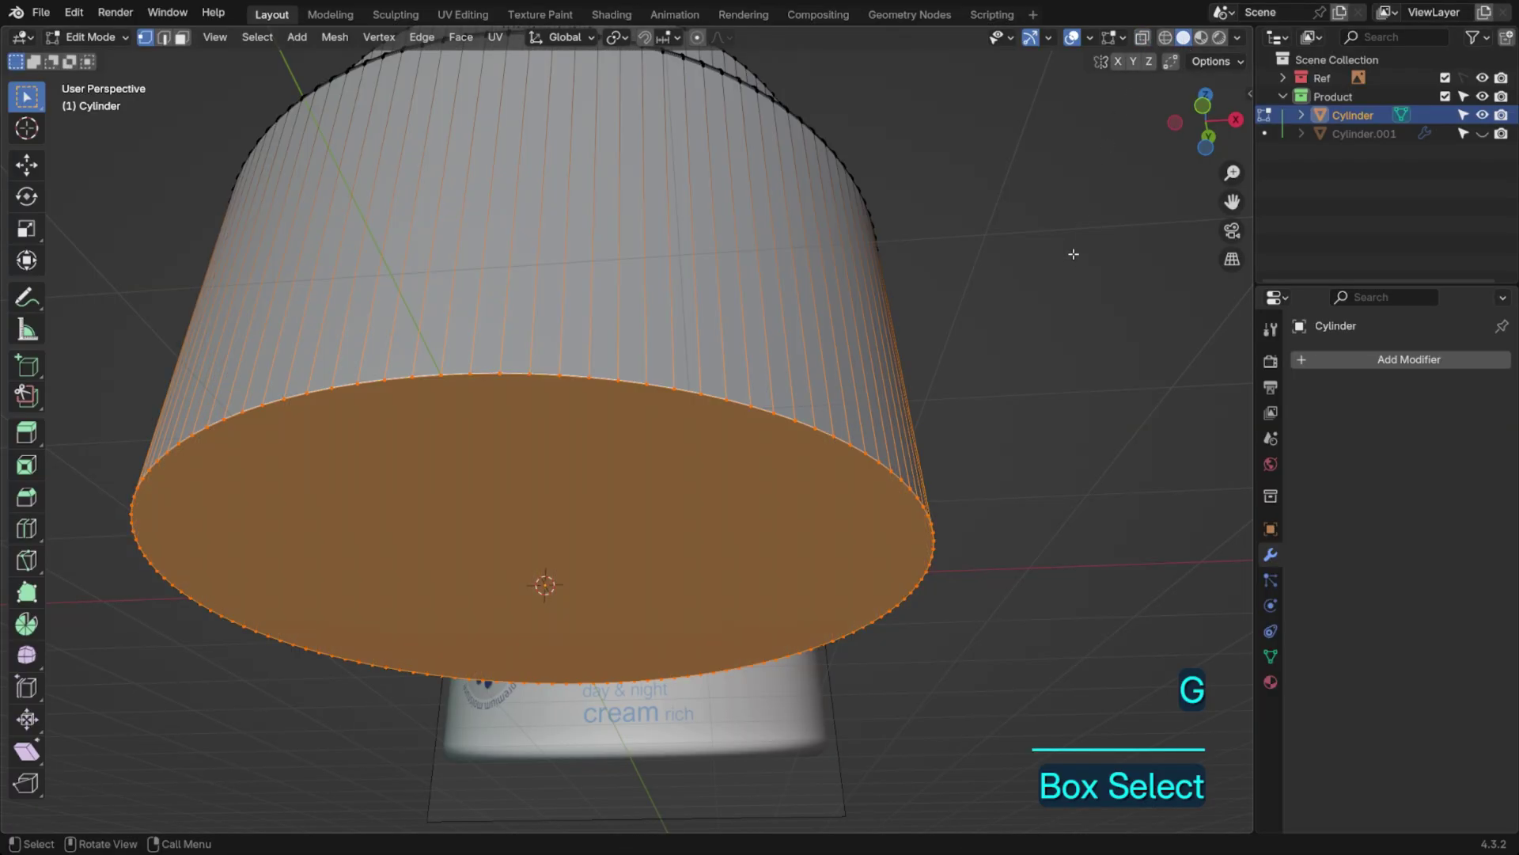
key("i")
left_click(994, 332)
middle_click_drag(994, 332, 1004, 290)
key("i")
left_click(953, 307)
key("g")
key("z")
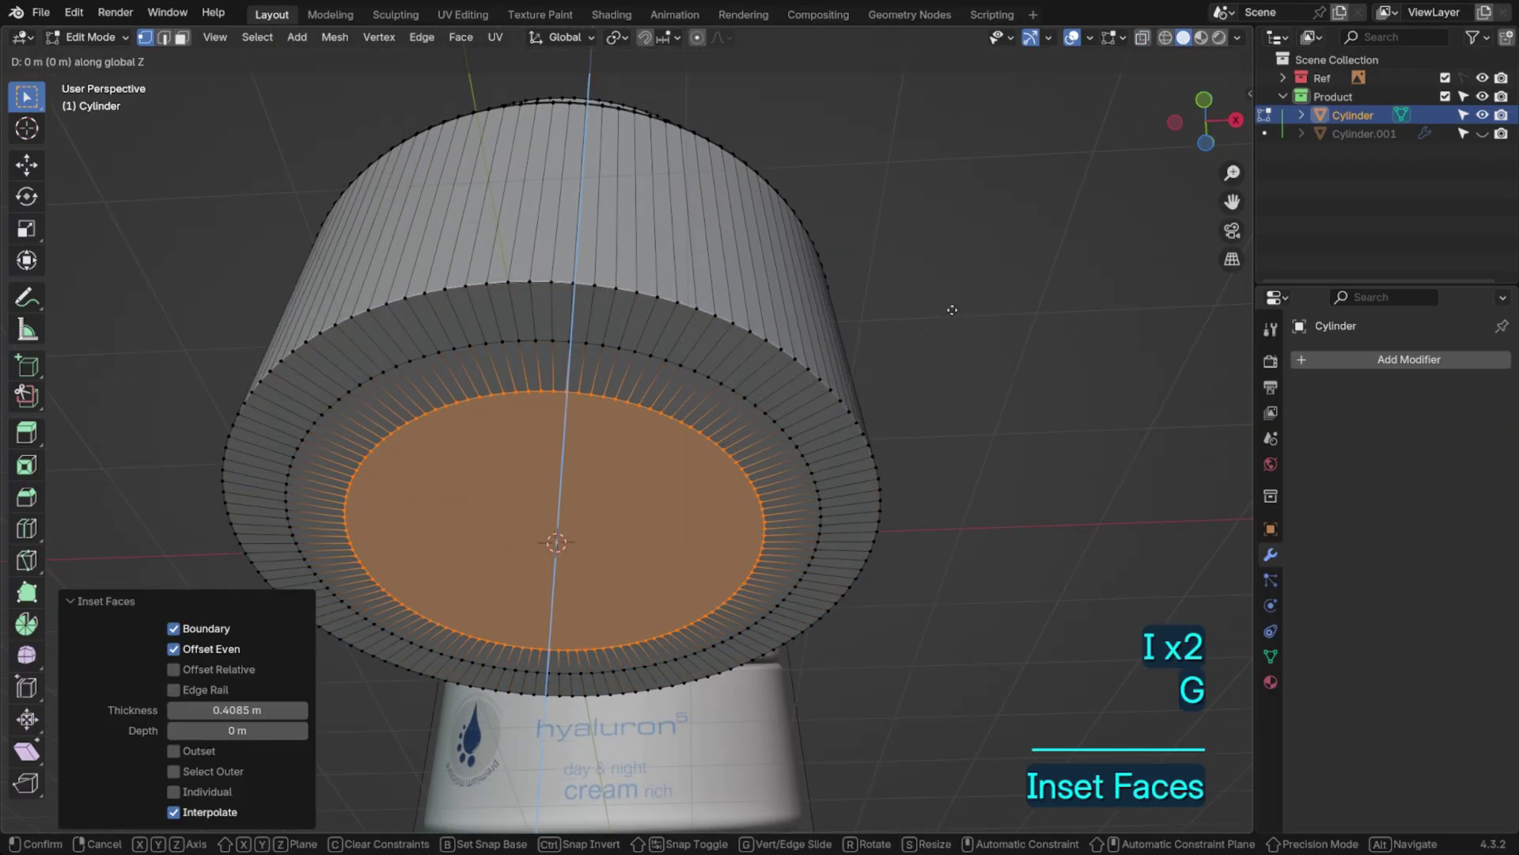
left_click(953, 287)
Bevel the jar's outer bottom edge loop with a width of about 0.209 m and 24 segments
key("2")
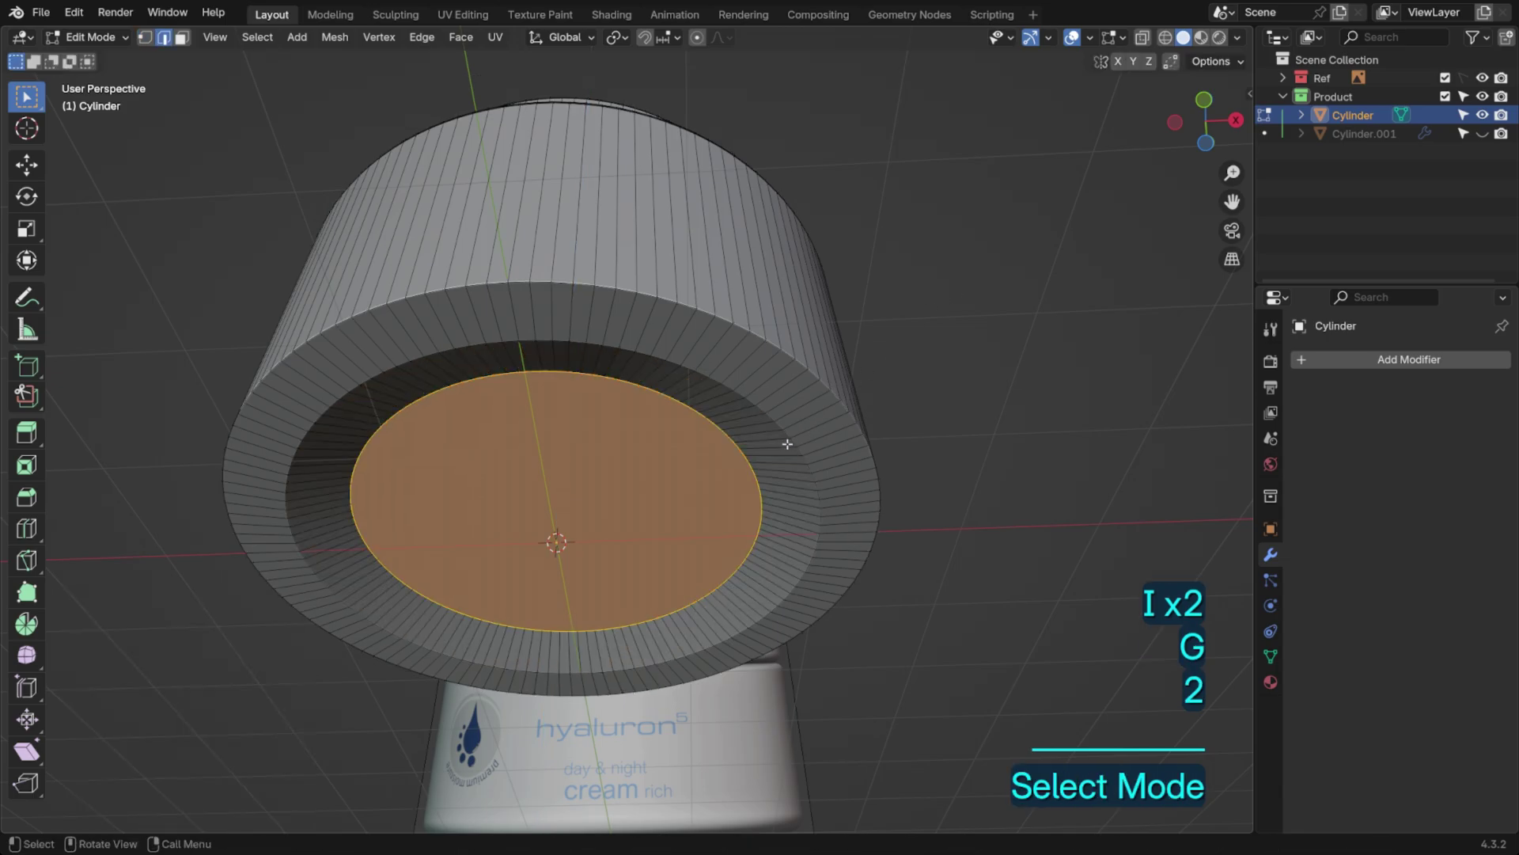
left_click(793, 442, "alt")
left_click(823, 384, "alt+shift")
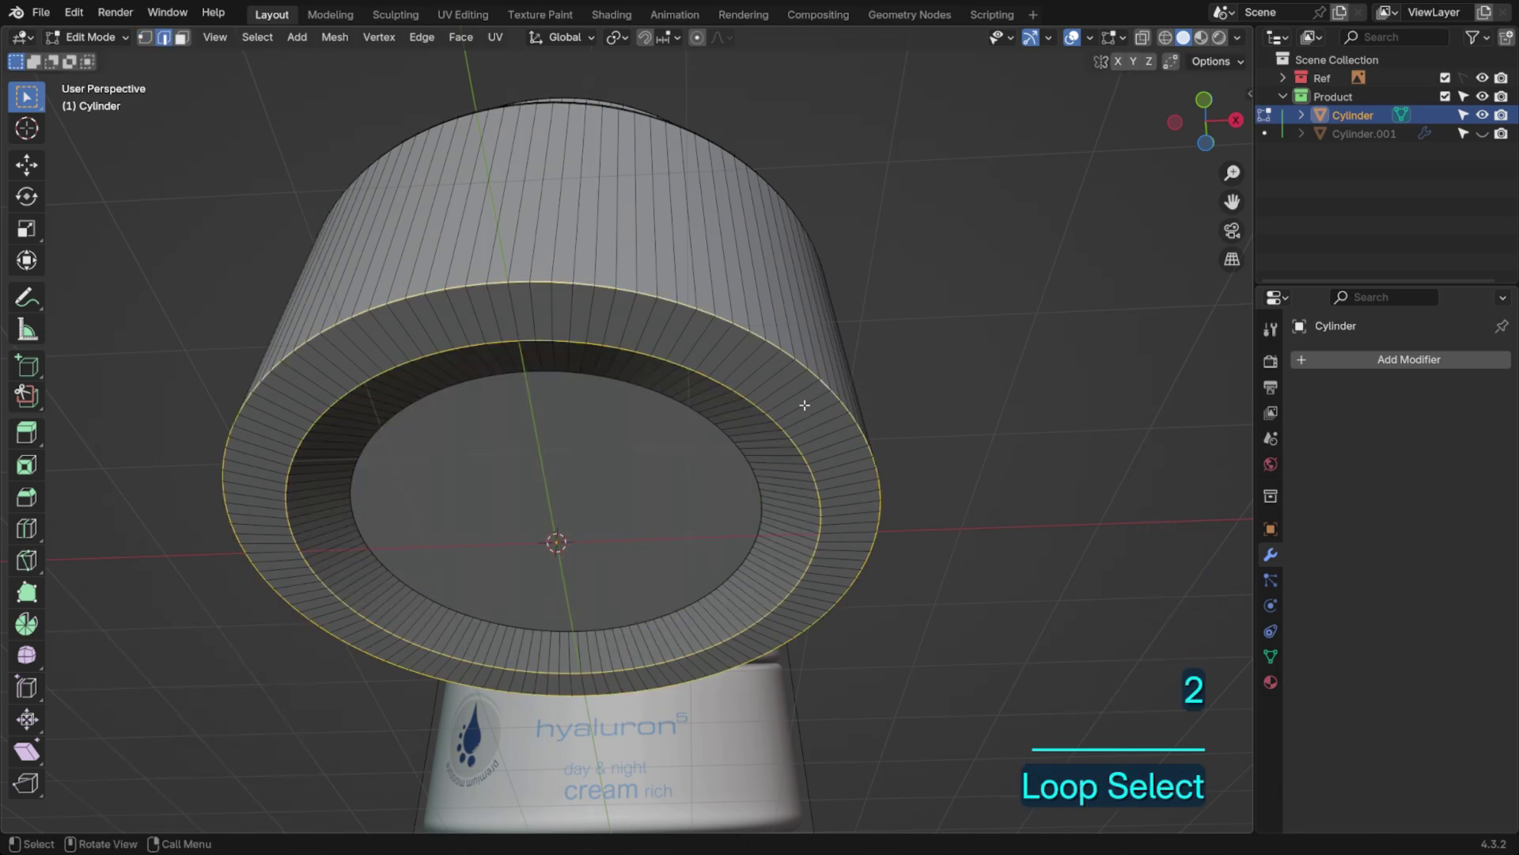
scroll(818, 407, "up", 2)
left_click(868, 357, "alt")
left_click(1203, 100)
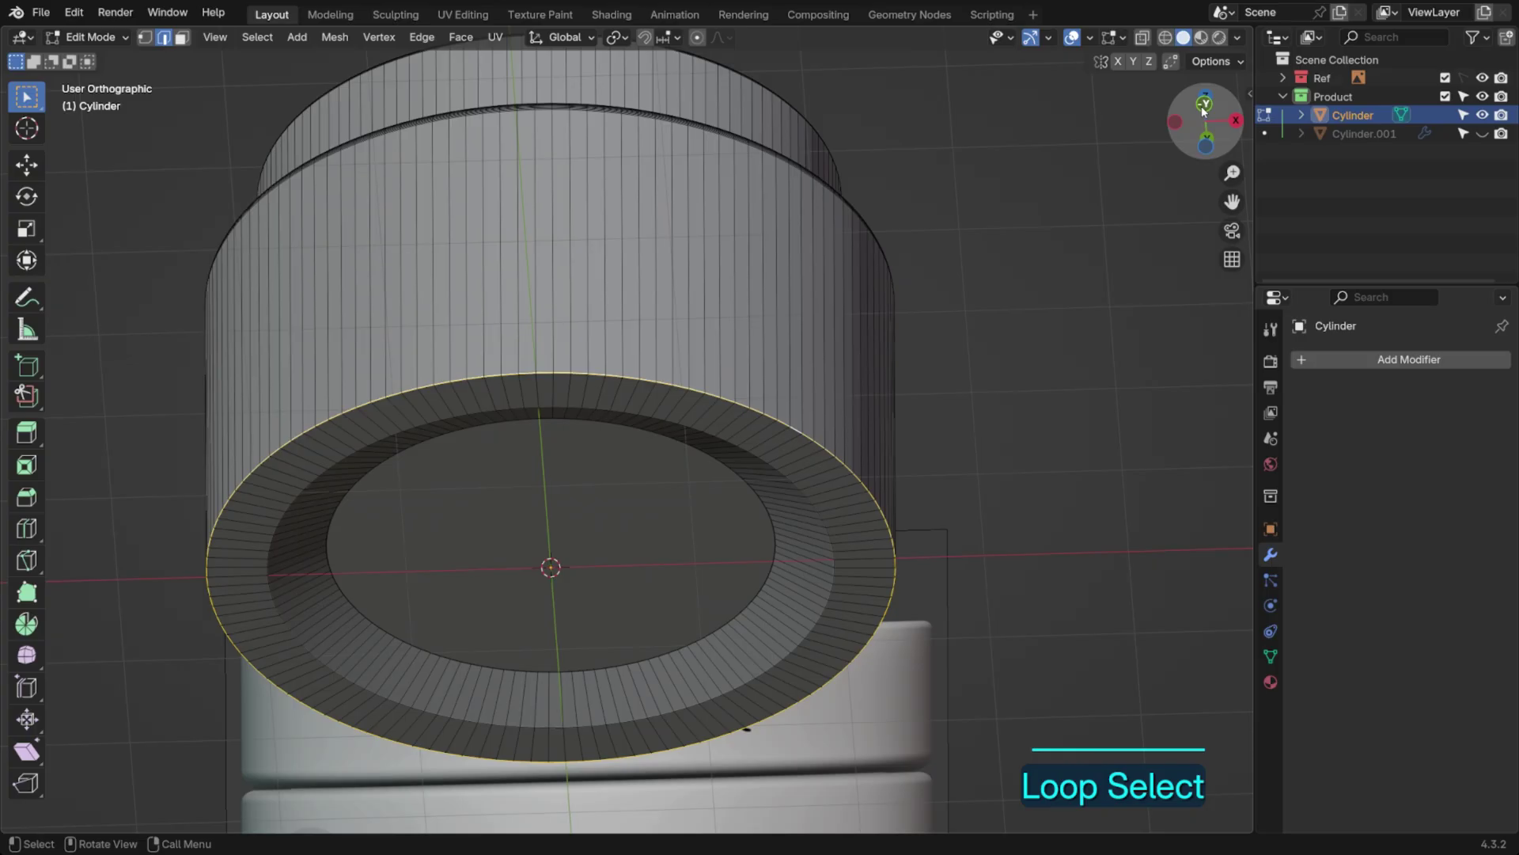
key("ctrl+b")
left_click(1042, 457)
middle_click_drag(1042, 457, 1027, 359)
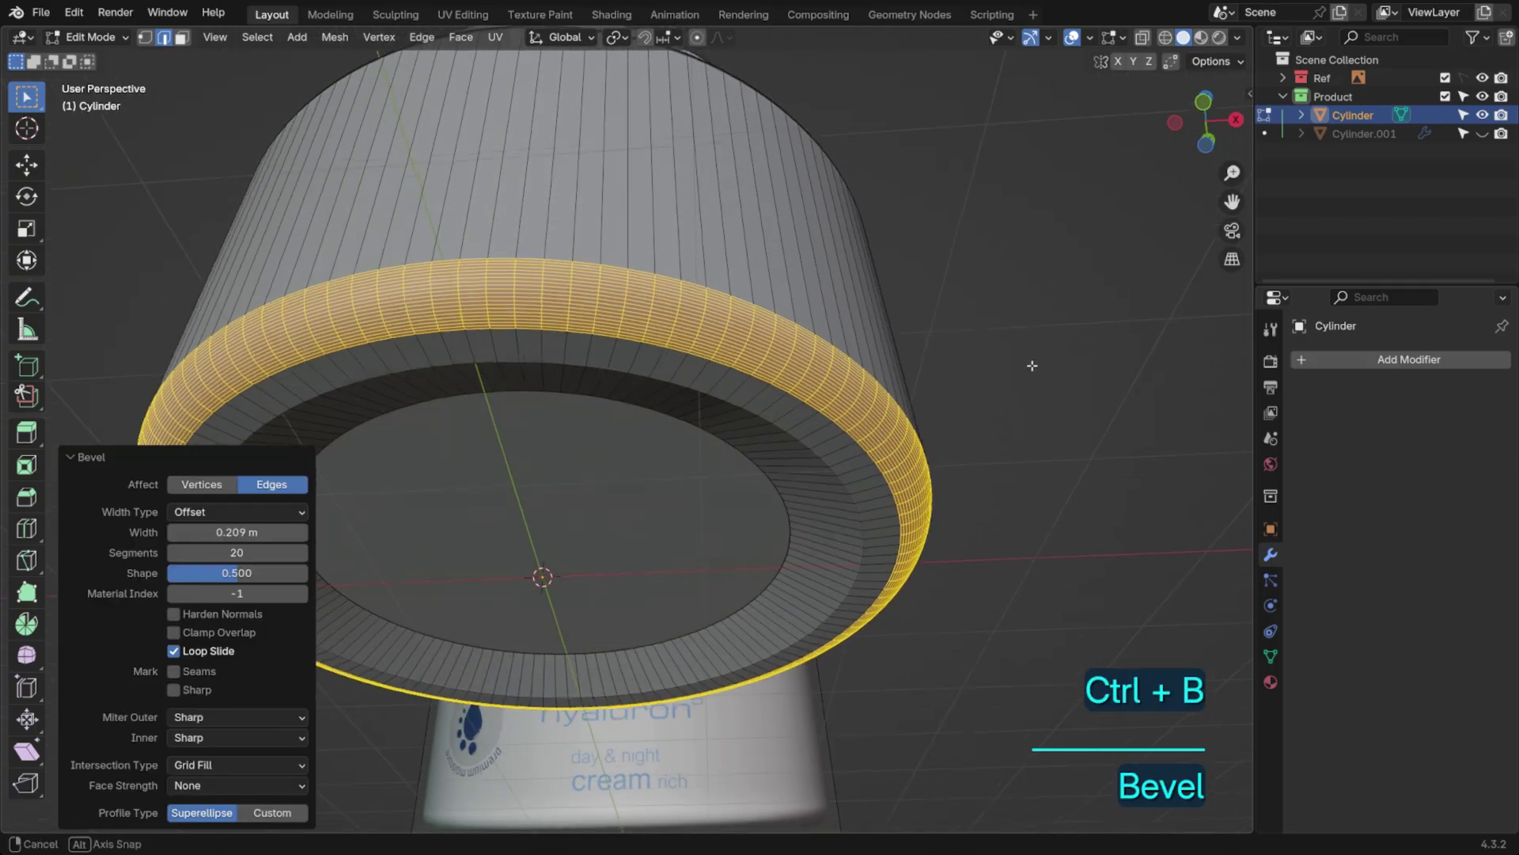
scroll(1028, 363, "up", 3)
left_click_drag(236, 552, 254, 553, "shift")
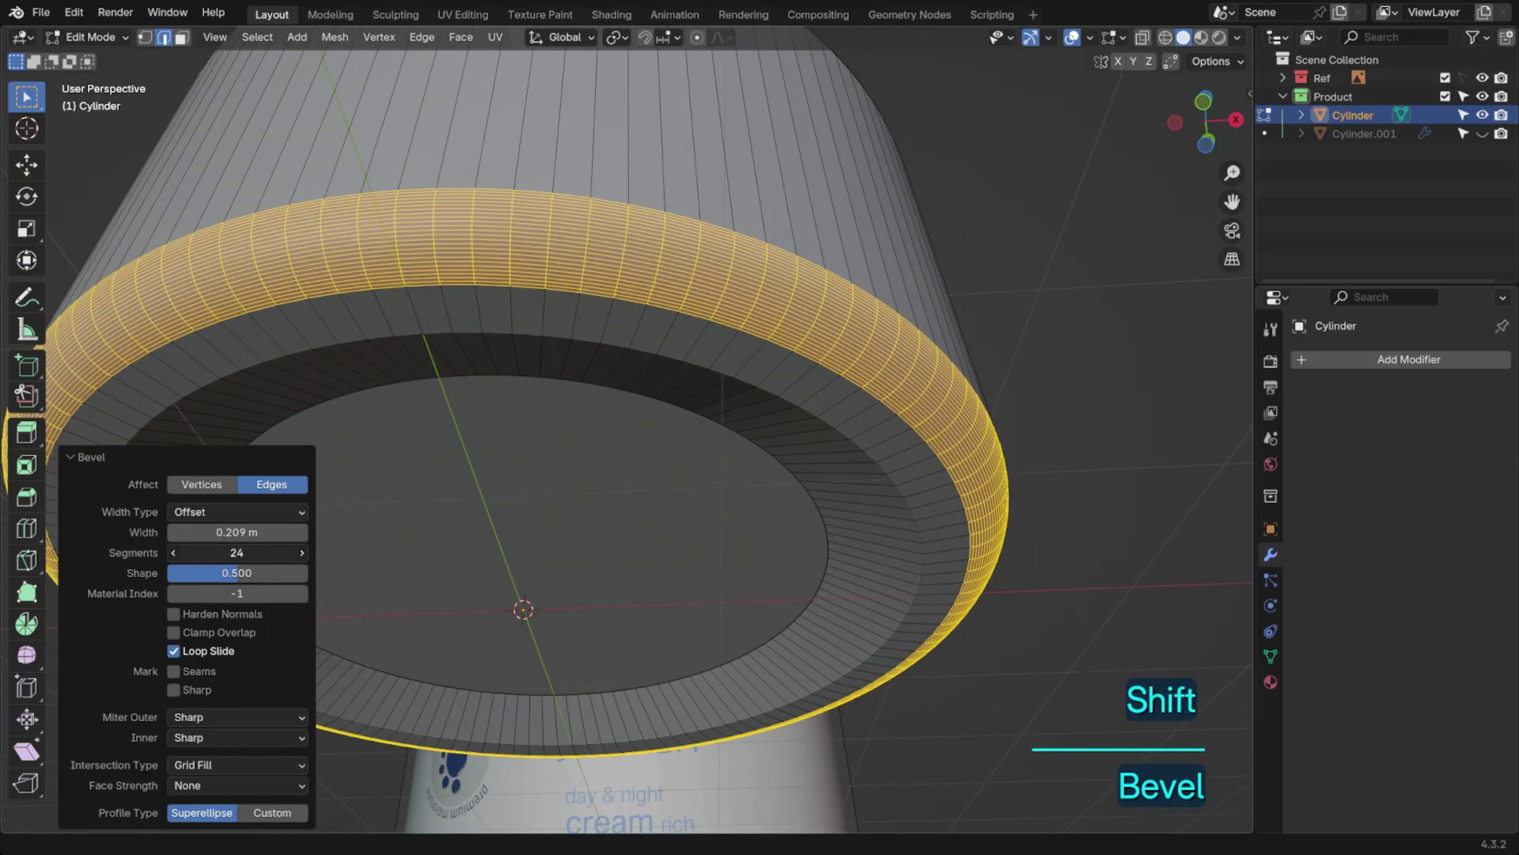
Bevel both edge loops of the bottom recess with a width of about 0.0151 m and 7 segments
key("2")
left_click(712, 405, "alt")
left_click(695, 414, "alt+shift")
scroll(696, 413, "up", 2)
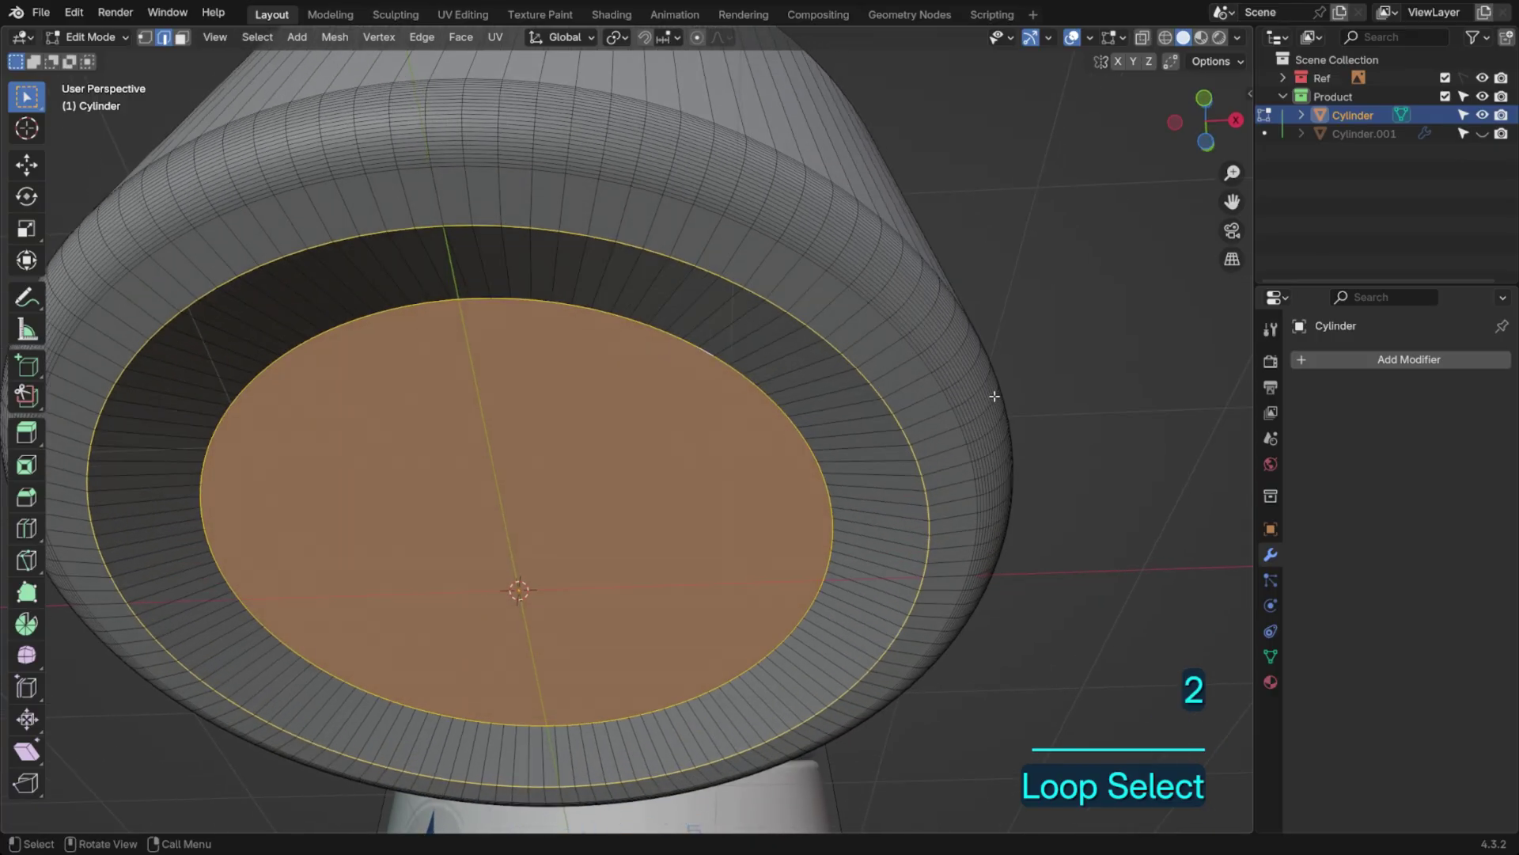
key("ctrl+b")
left_click(1047, 397)
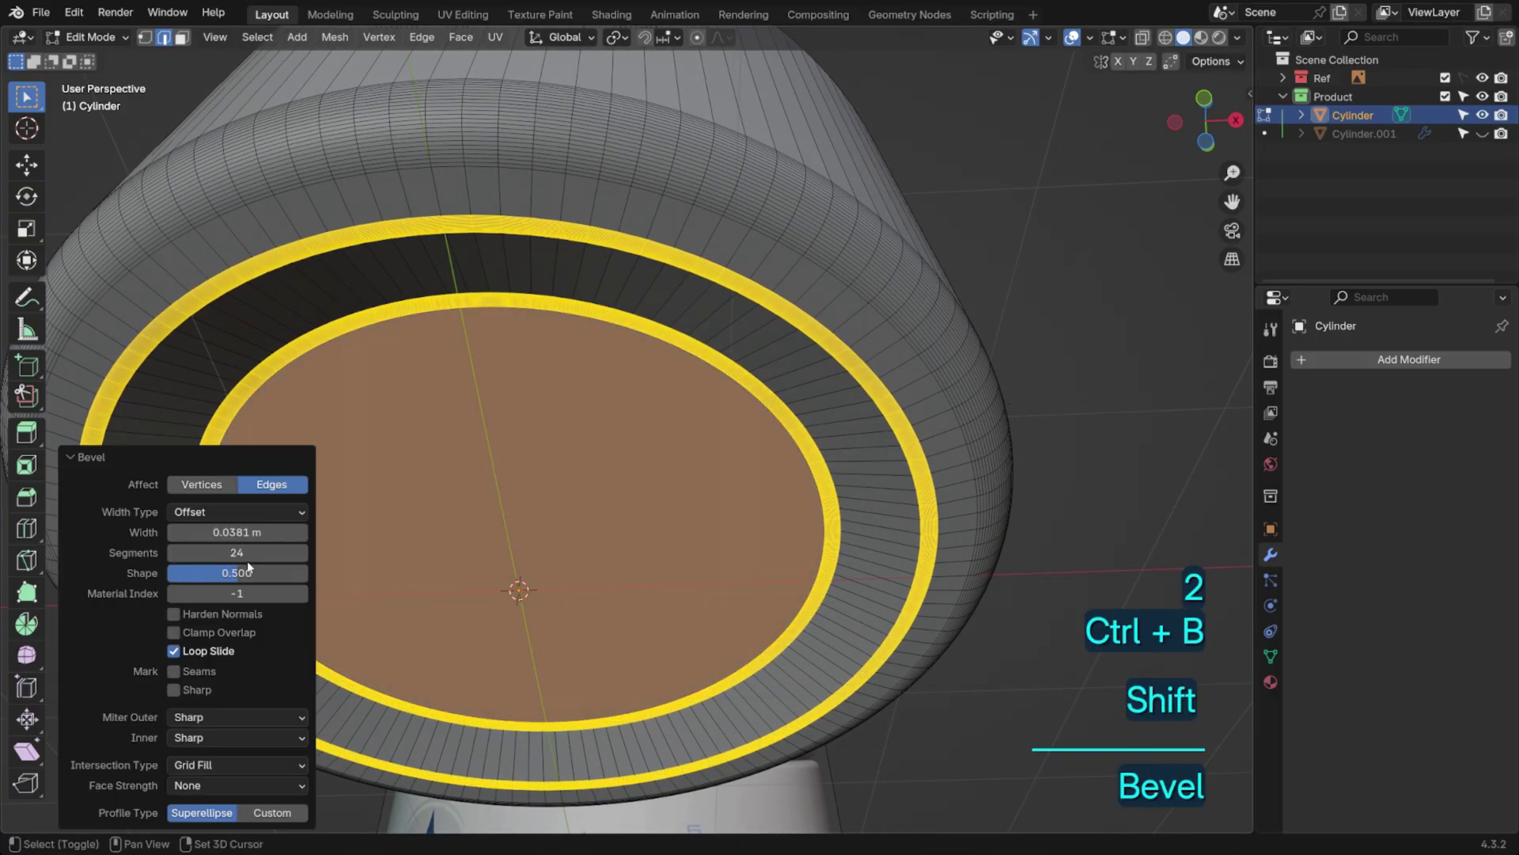
left_click_drag(225, 552, 154, 552, "shift")
left_click_drag(245, 532, 213, 553, "shift")
middle_click_drag(842, 451, 785, 409, "shift")
scroll(785, 410, "up", 4)
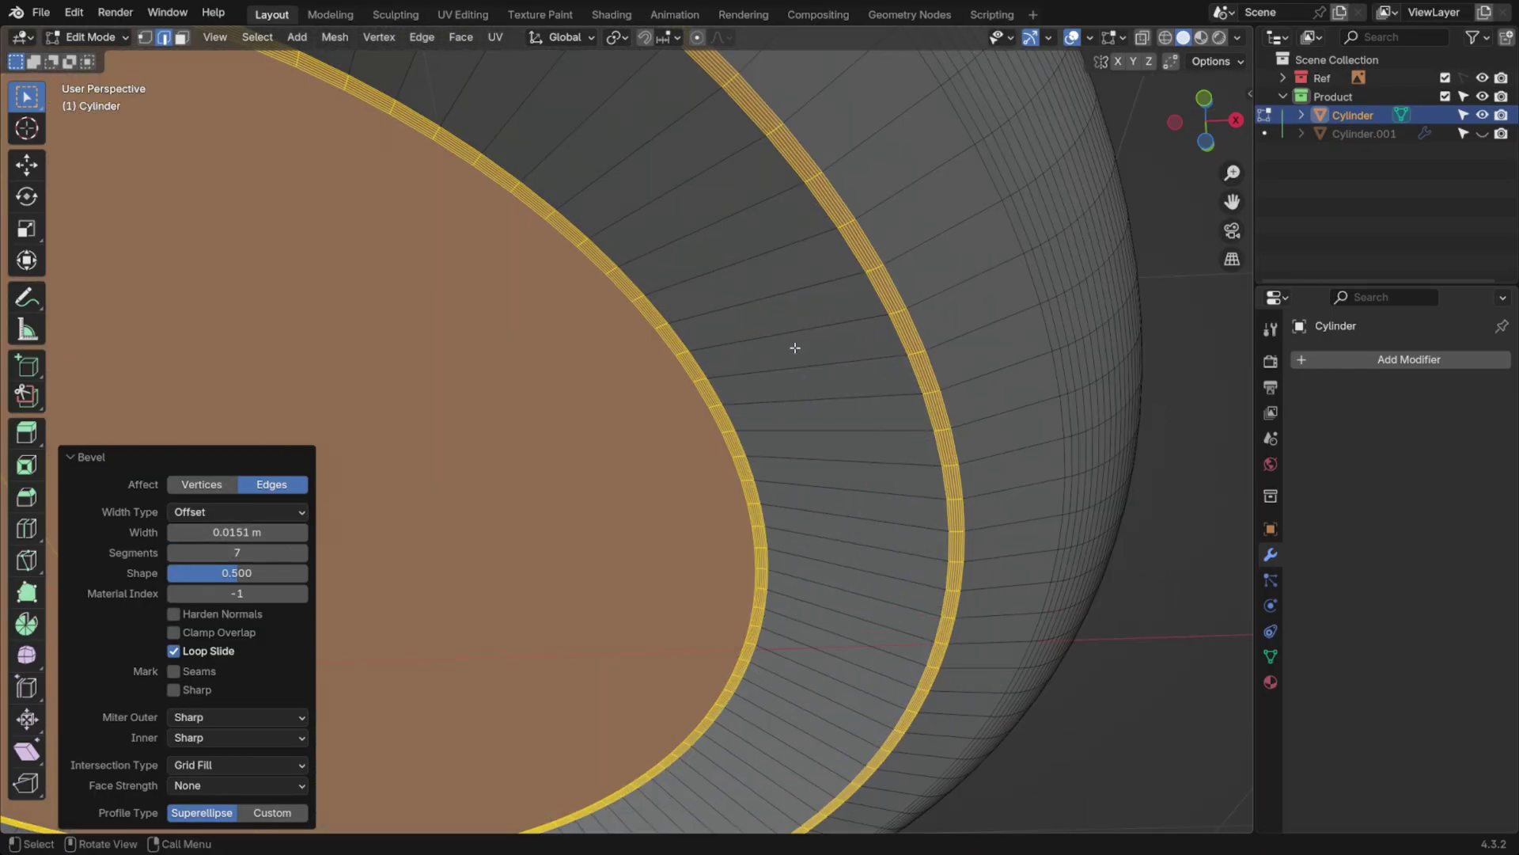
Return to Object Mode and apply Shade Auto Smooth to the jar body
scroll(898, 511, "down", 5)
key("Tab")
left_click(782, 426)
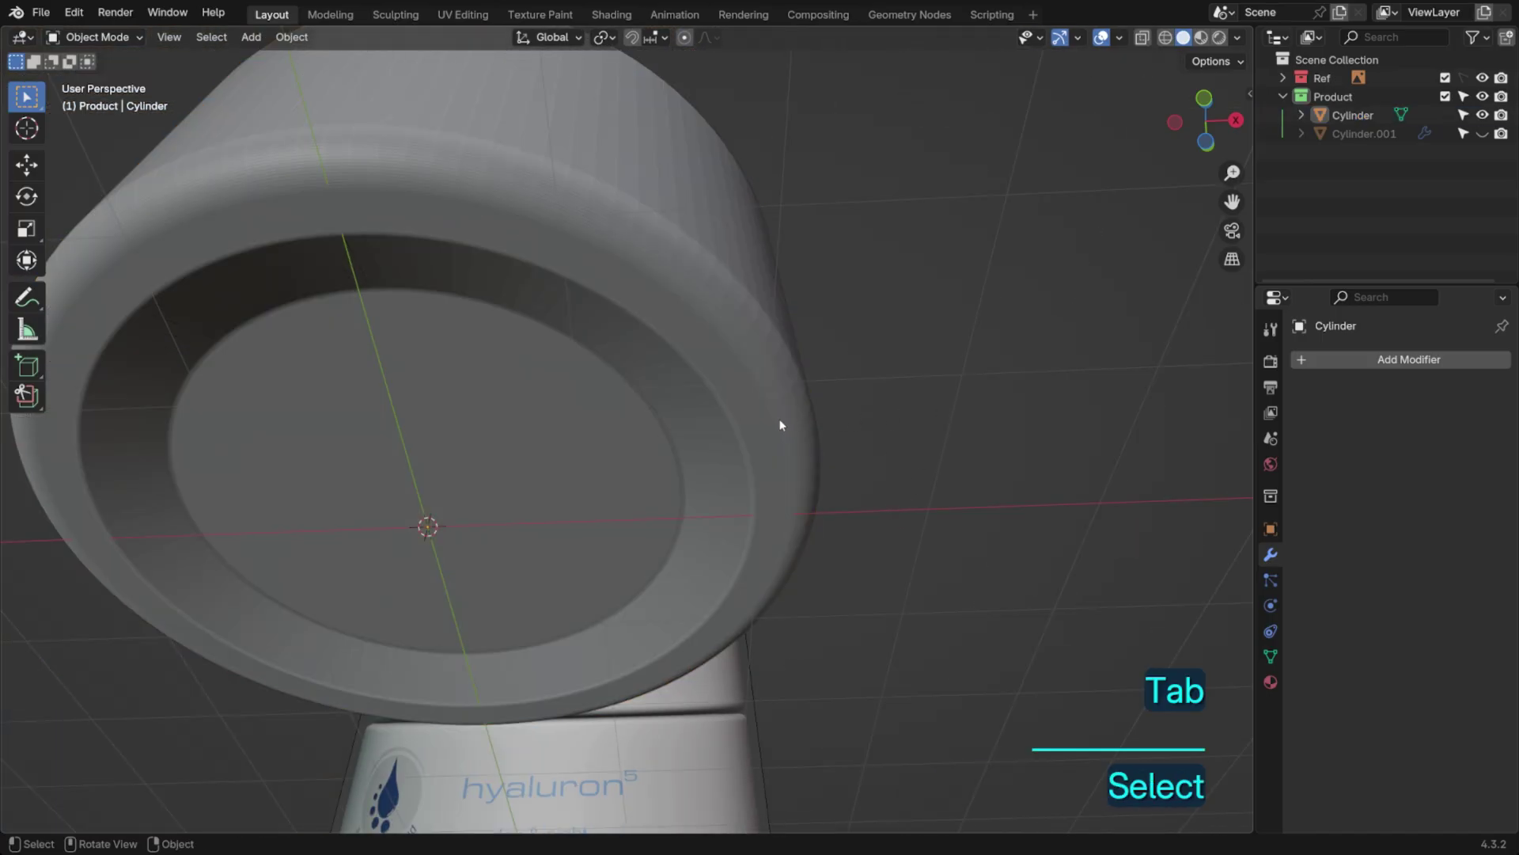
right_click(780, 425)
mouse_move(779, 425)
left_click(767, 353)
Select the jar's inner floor face in Edit Mode and bevel its edge by about 0.305 m with 22 segments
middle_click_drag(767, 354, 767, 573)
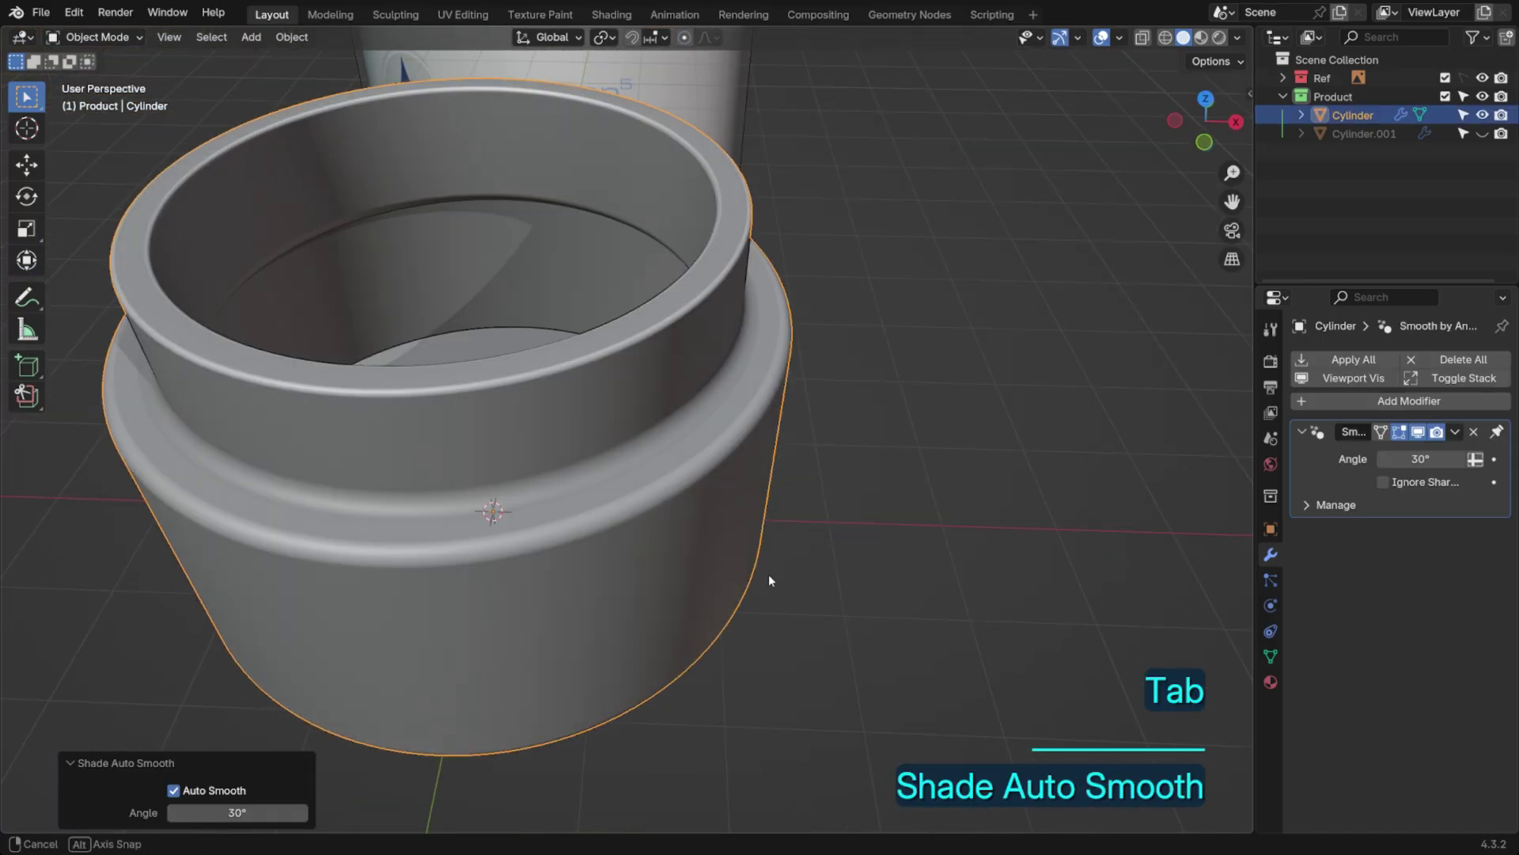
key("Tab")
key("3")
left_click(616, 443)
scroll(621, 427, "up", 6)
middle_click_drag(767, 502, 827, 384)
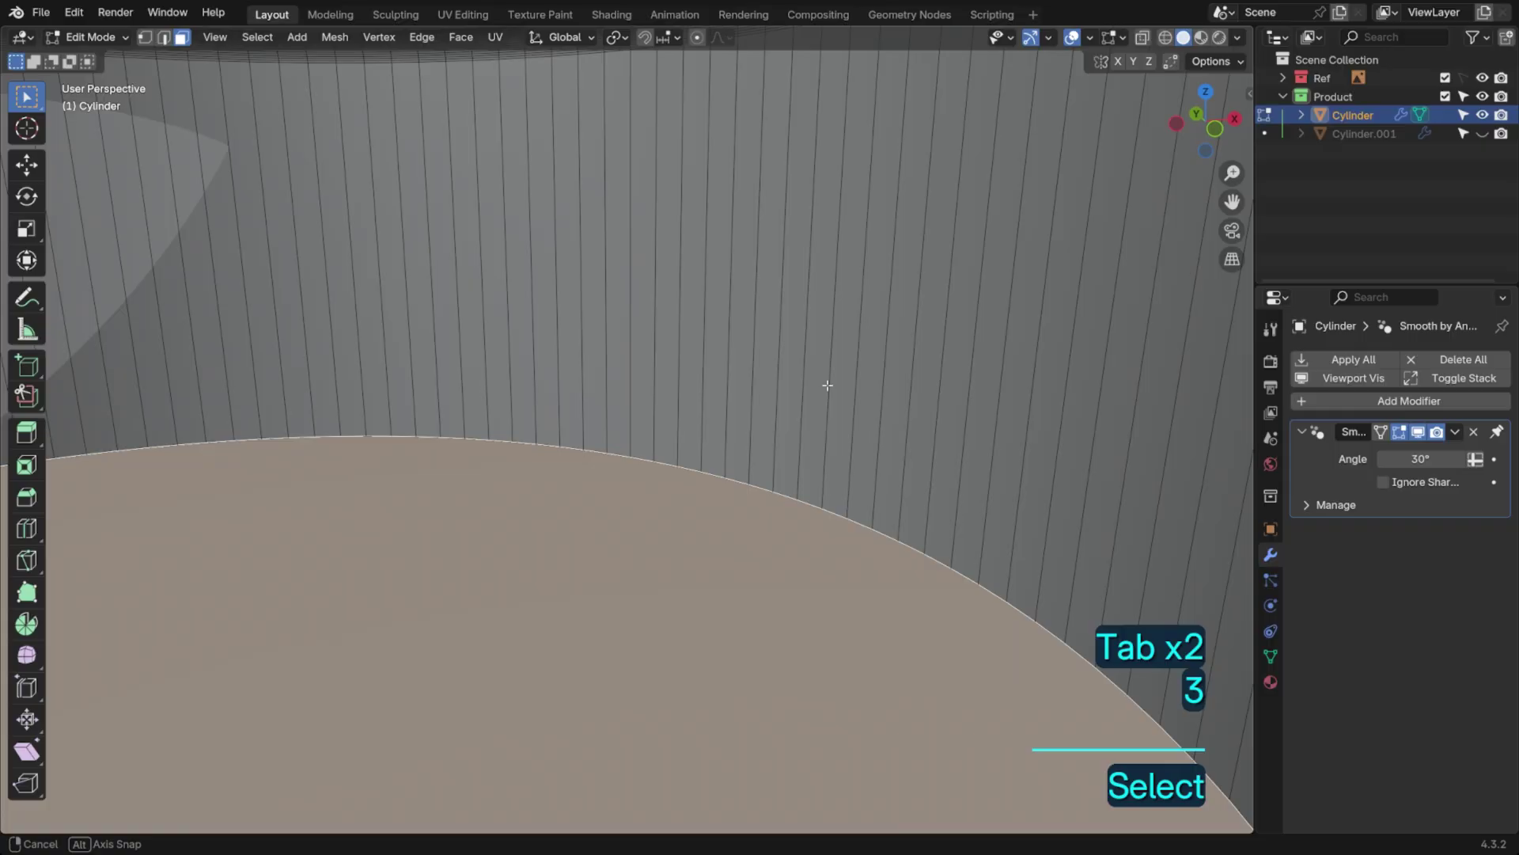
key("ctrl+b")
scroll(1180, 271, "up", 5, "shift")
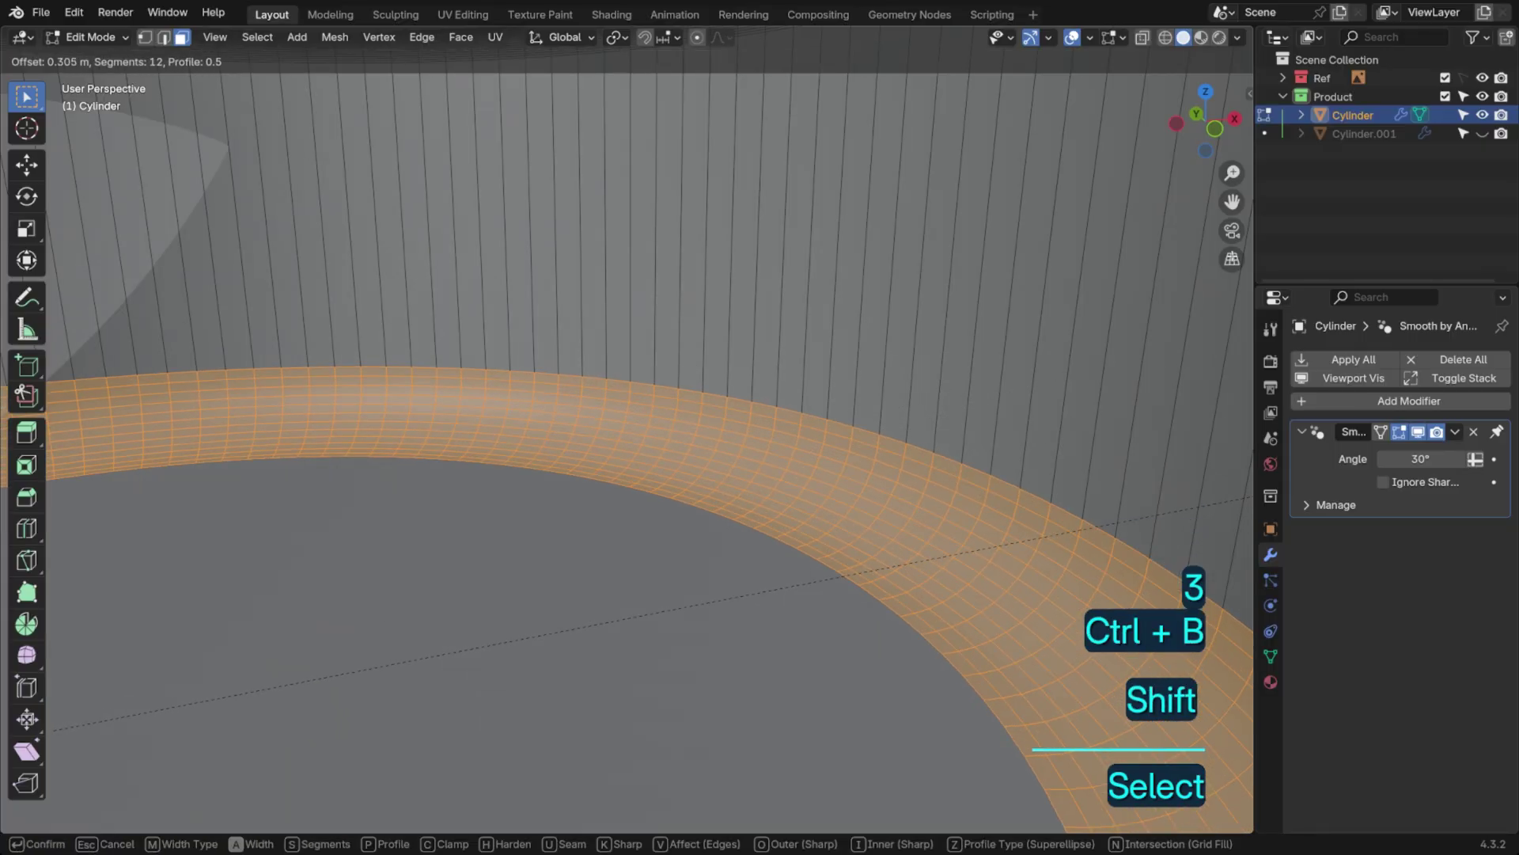
left_click(1503, 230)
scroll(747, 311, "down", 7)
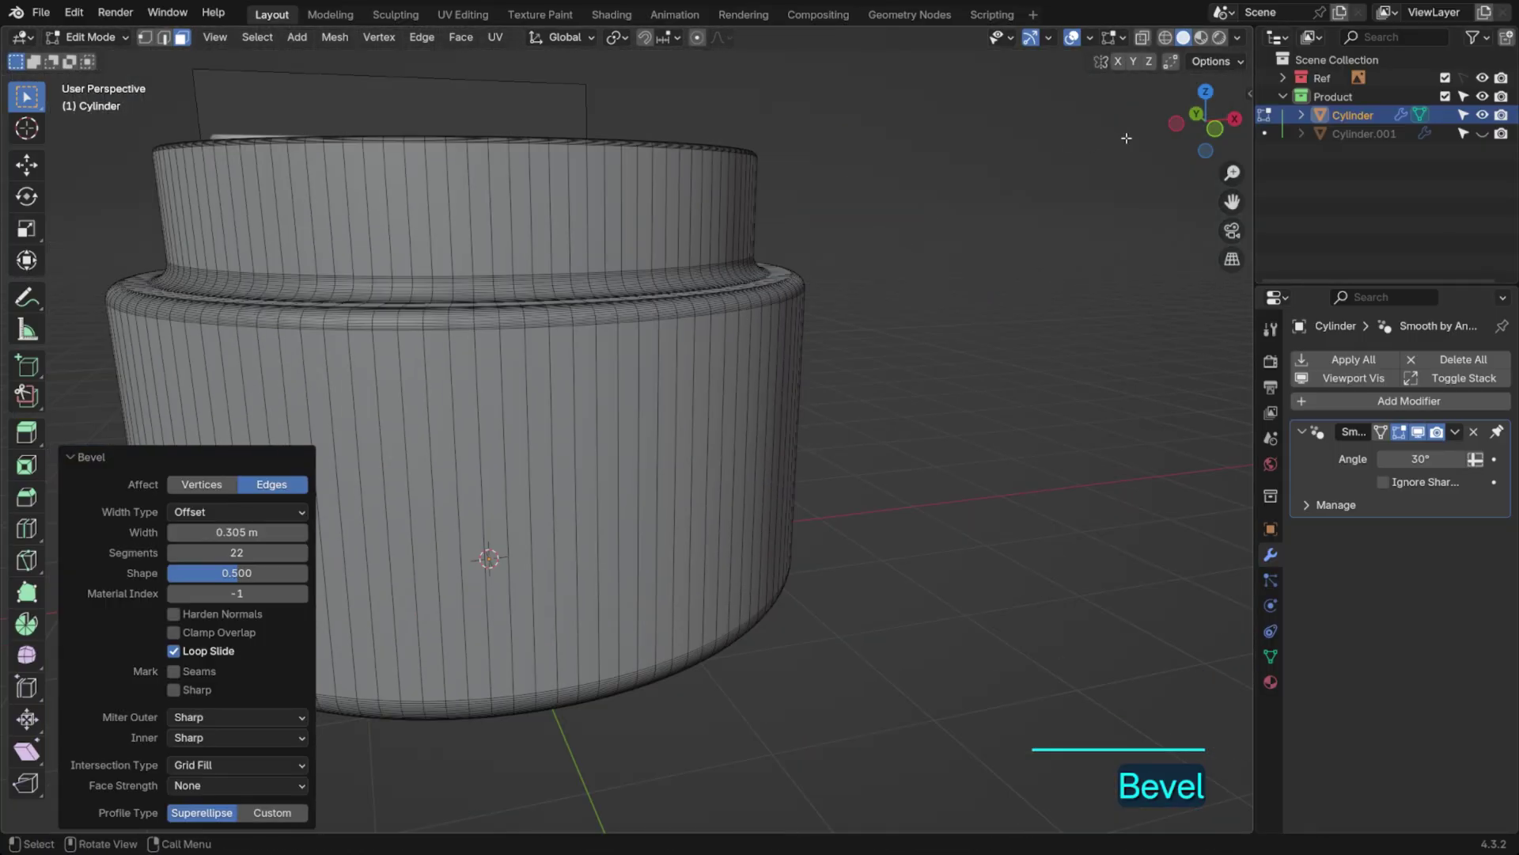
Lower the rounded inner floor about 0.148 m along Z in the front wireframe view
left_click(1206, 131)
left_click(1204, 127)
key("shift+z")
key("g")
key("z")
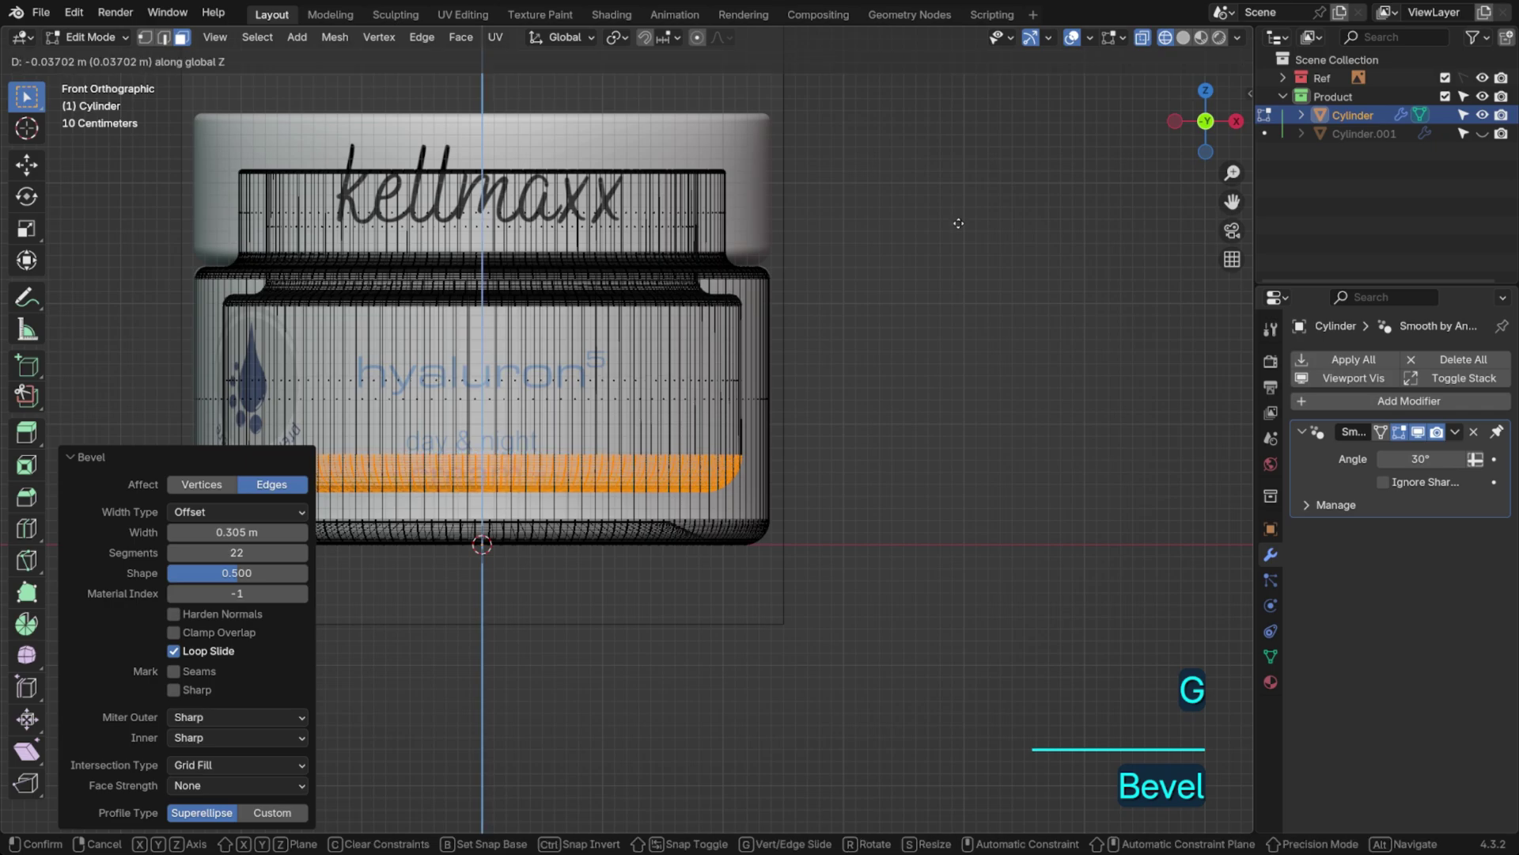
left_click(961, 236)
middle_click_drag(823, 276, 896, 277, "shift")
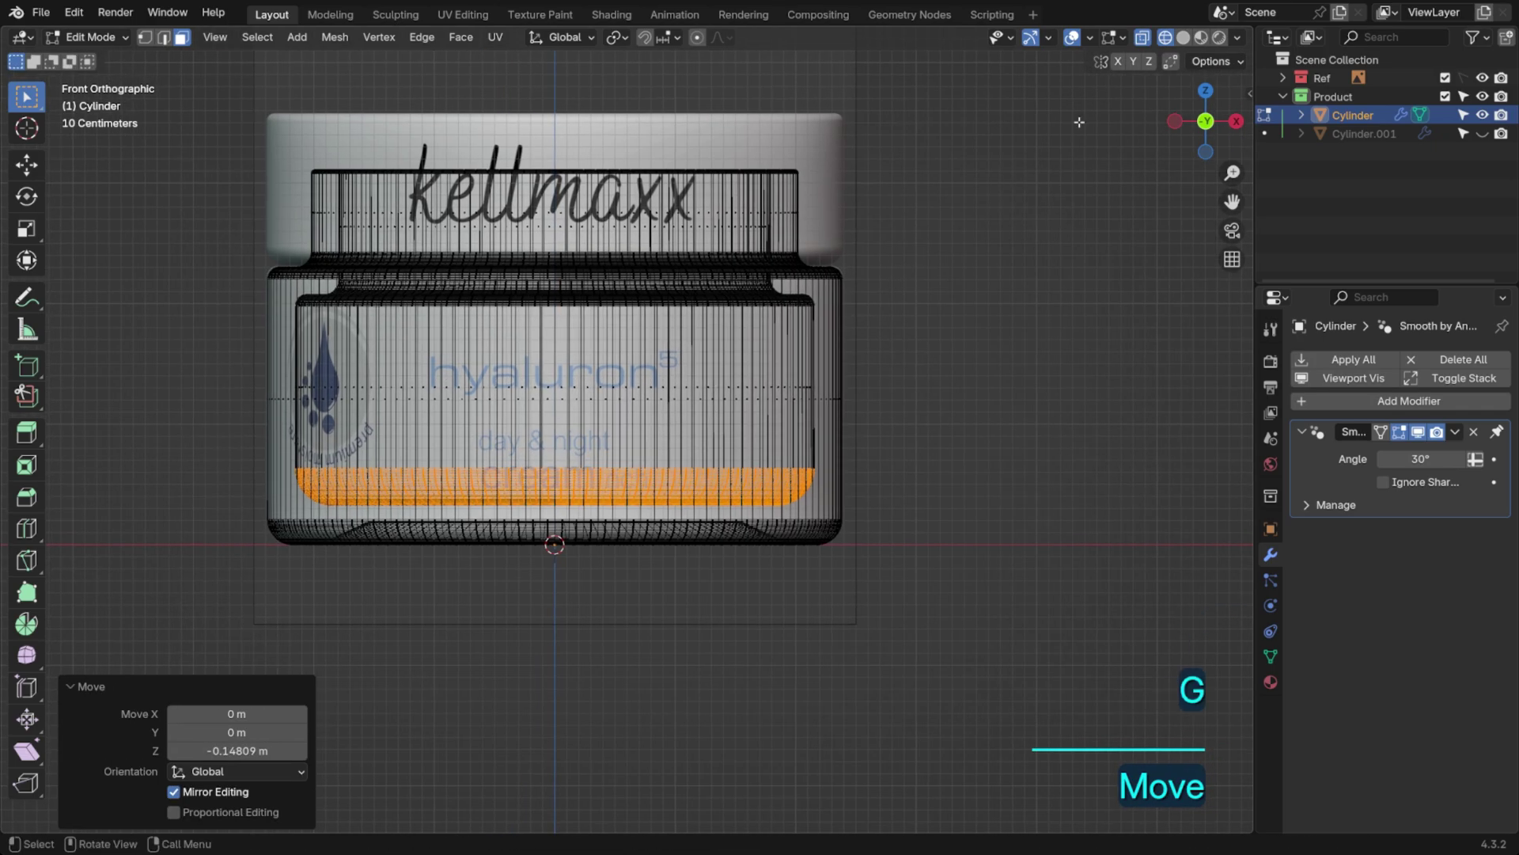
Switch back to solid shading, return to Object Mode and deselect the jar body
left_click(1183, 38)
middle_click_drag(881, 210, 881, 298)
key("Tab")
left_click(924, 264)
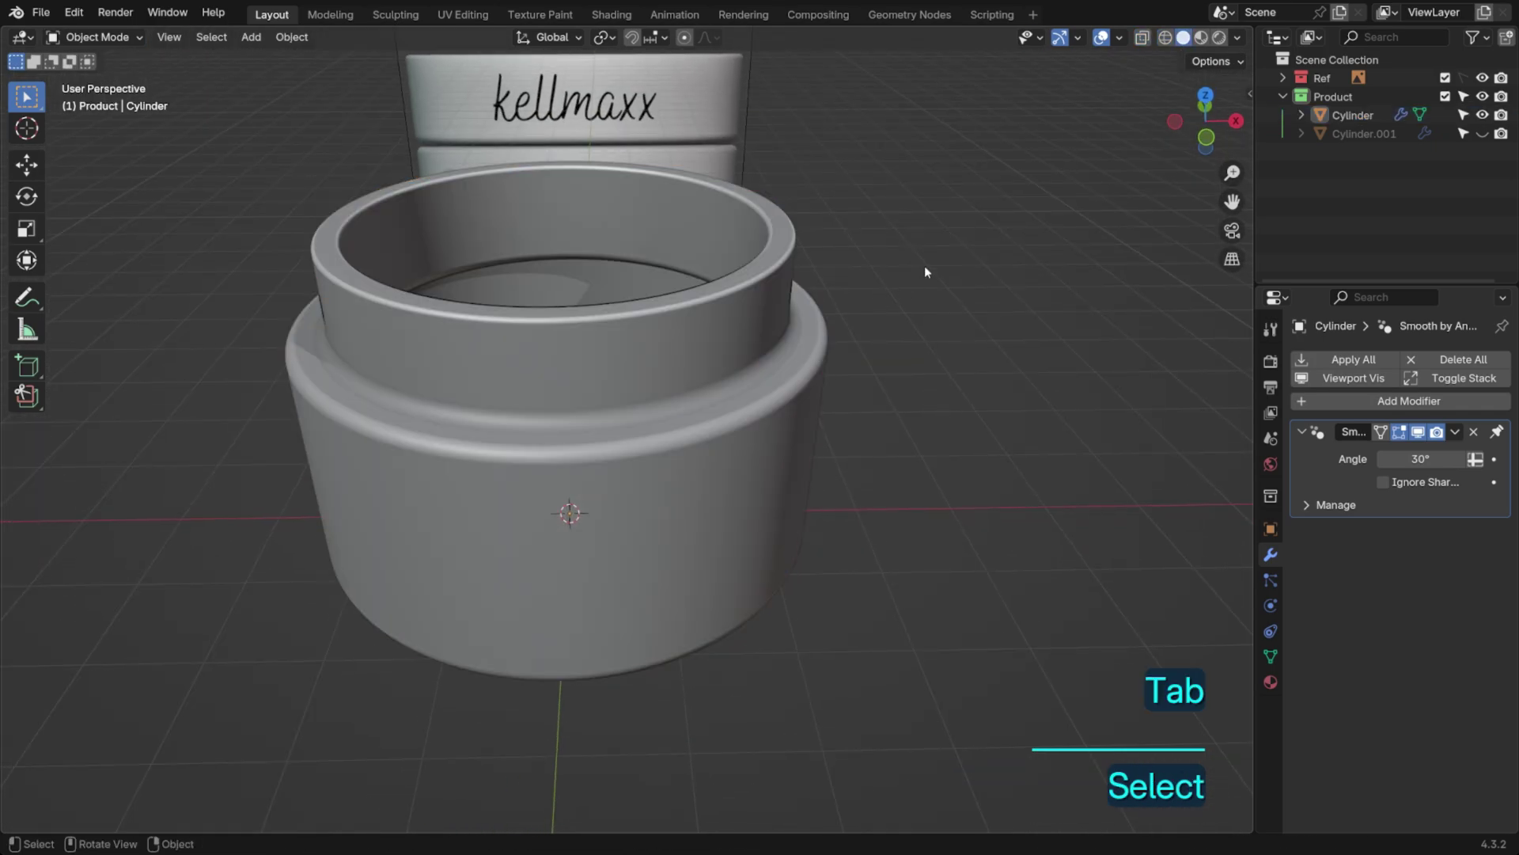
Unhide the lid object, select it and apply Shade Auto Smooth
left_click(1482, 133)
left_click(1393, 133)
right_click(1051, 156)
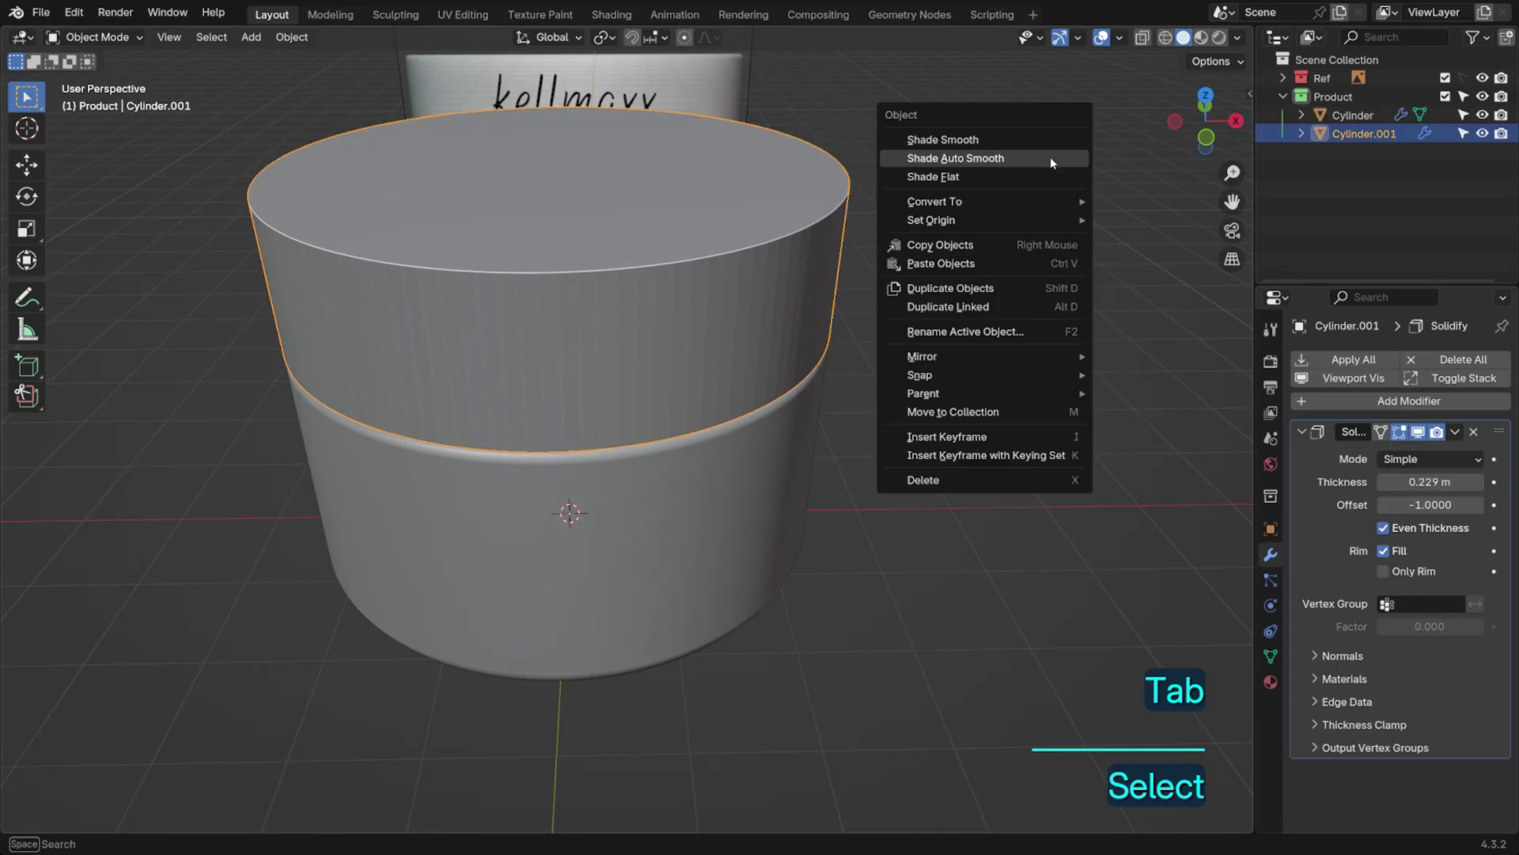
left_click(1051, 157)
In the front wireframe view, select the lid's bottom face in Edit Mode and delete it to open the underside
mouse_move(1051, 157)
middle_mouse_down("shift")
mouse_move(1033, 203)
mouse_move(934, 289)
middle_mouse_up("shift")
scroll(1033, 203, "up", 2)
left_click(1206, 136)
left_click(1163, 38)
scroll(934, 290, "up", 1)
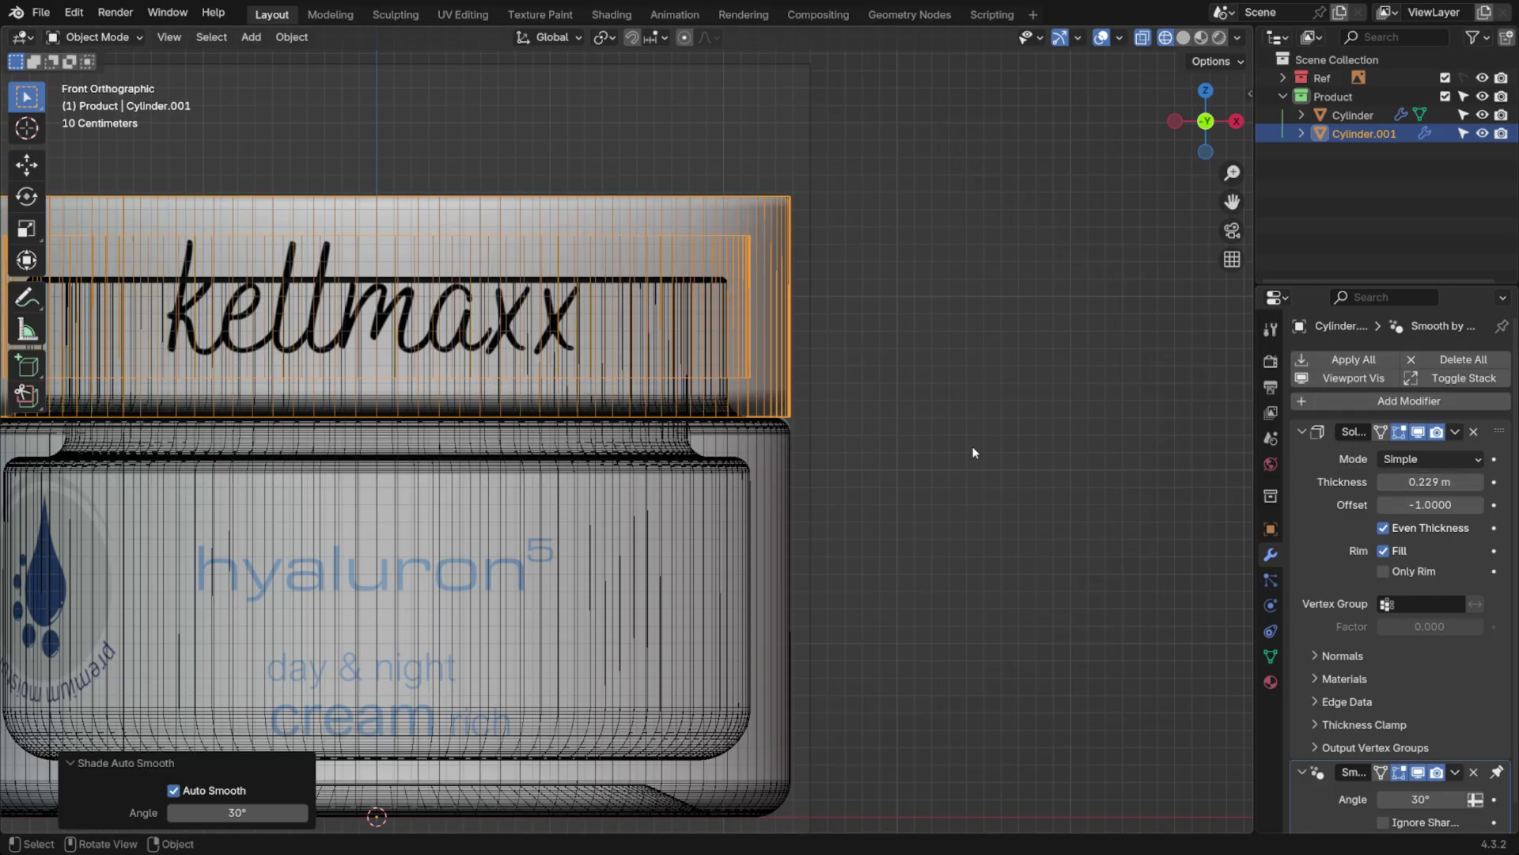
key("Tab")
scroll(543, 459, "down", 1)
key("3")
scroll(543, 460, "down", 1)
left_click_drag(139, 393, 935, 486)
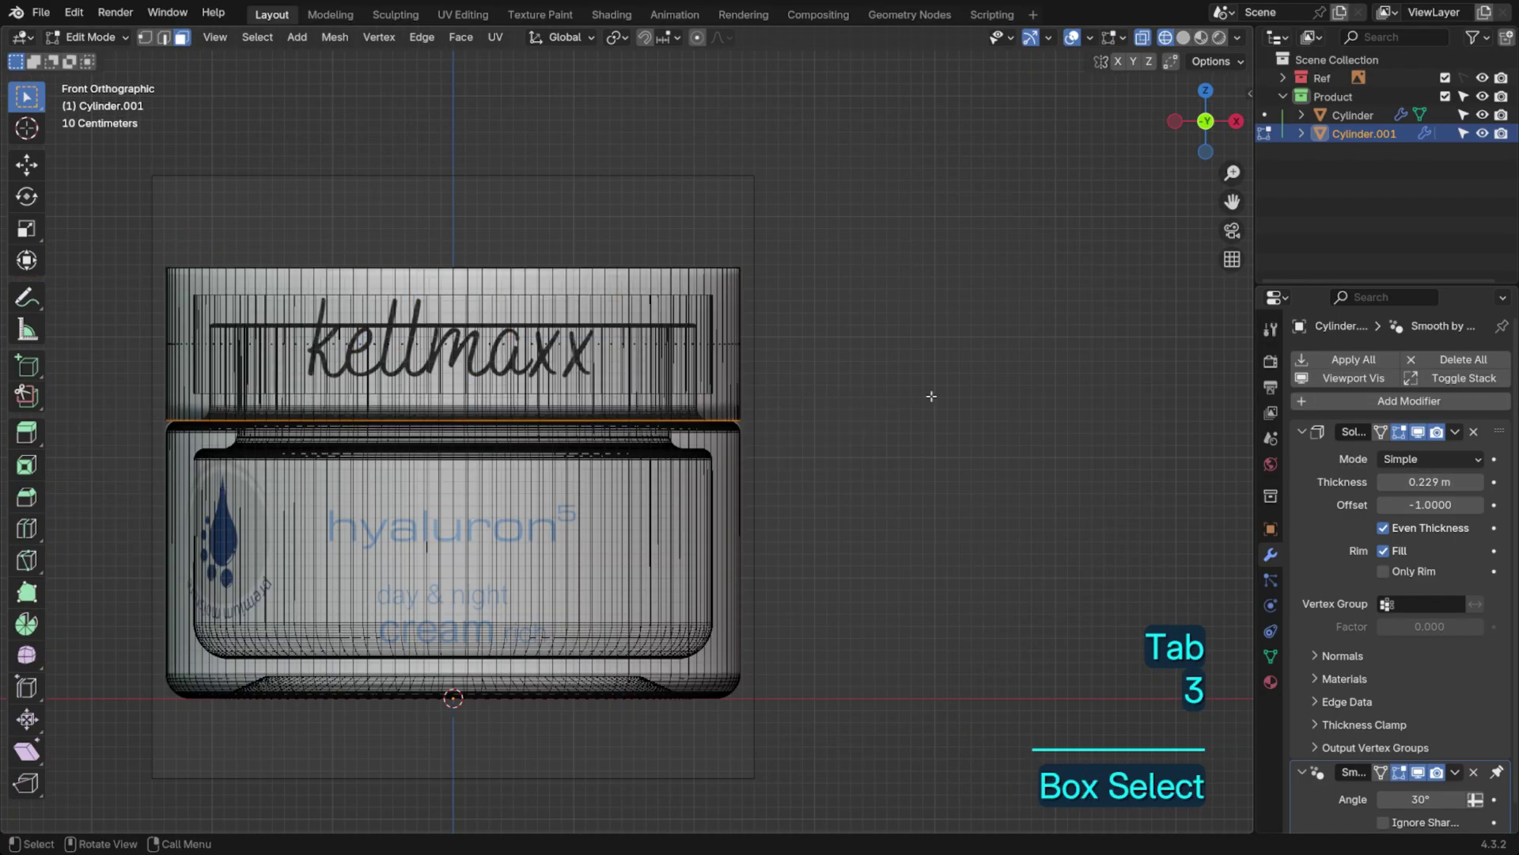
key("x")
left_click(823, 328)
Return to Object Mode and apply the lid's Solidify modifier with a thickness of 0.239 m
key("Tab")
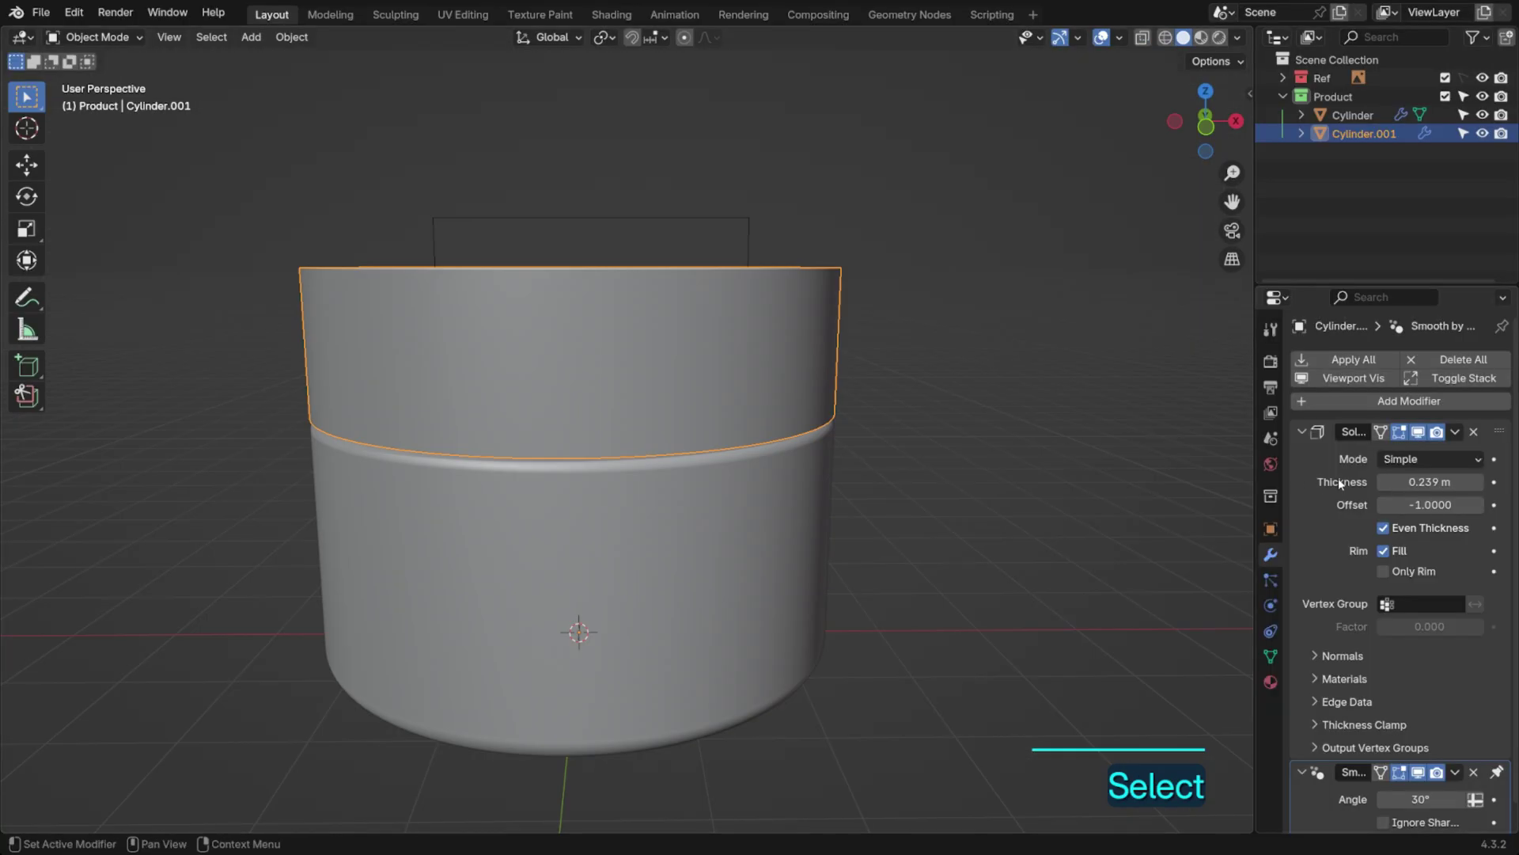
left_click(1336, 468)
key("ctrl+a")
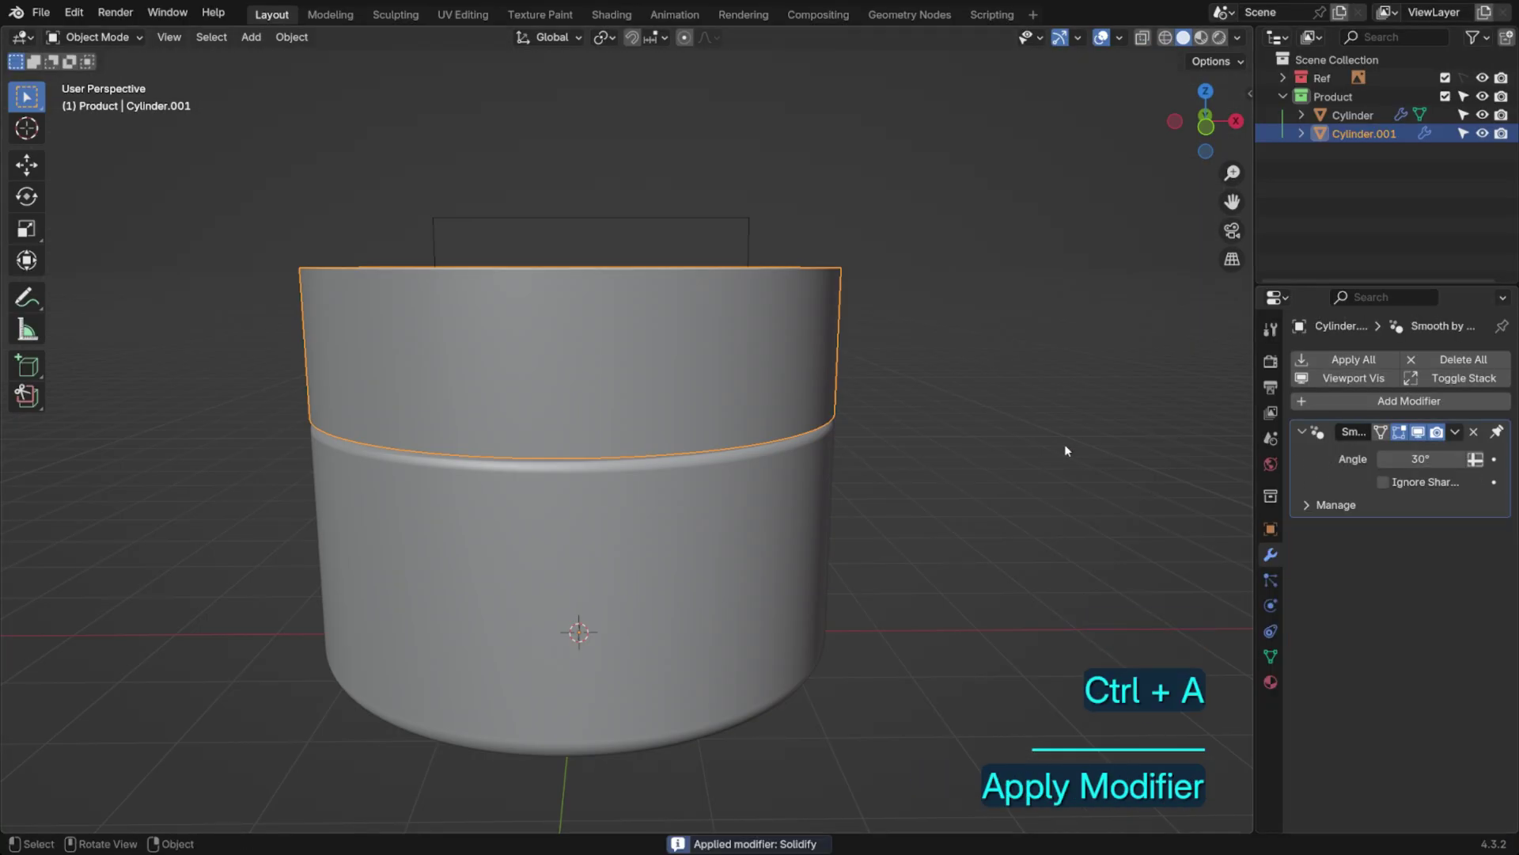
Isolate the lid in local view and enter Edit Mode with its underside visible
key("KP_Divide")
key("Tab")
middle_click_drag(948, 432, 891, 383)
Select the lid's inner ceiling face and inner rim edge loop, and bevel them by about 0.037 m with 7 segments
key("2")
key("3")
left_click(889, 423)
key("2")
left_click(945, 535, "alt+shift")
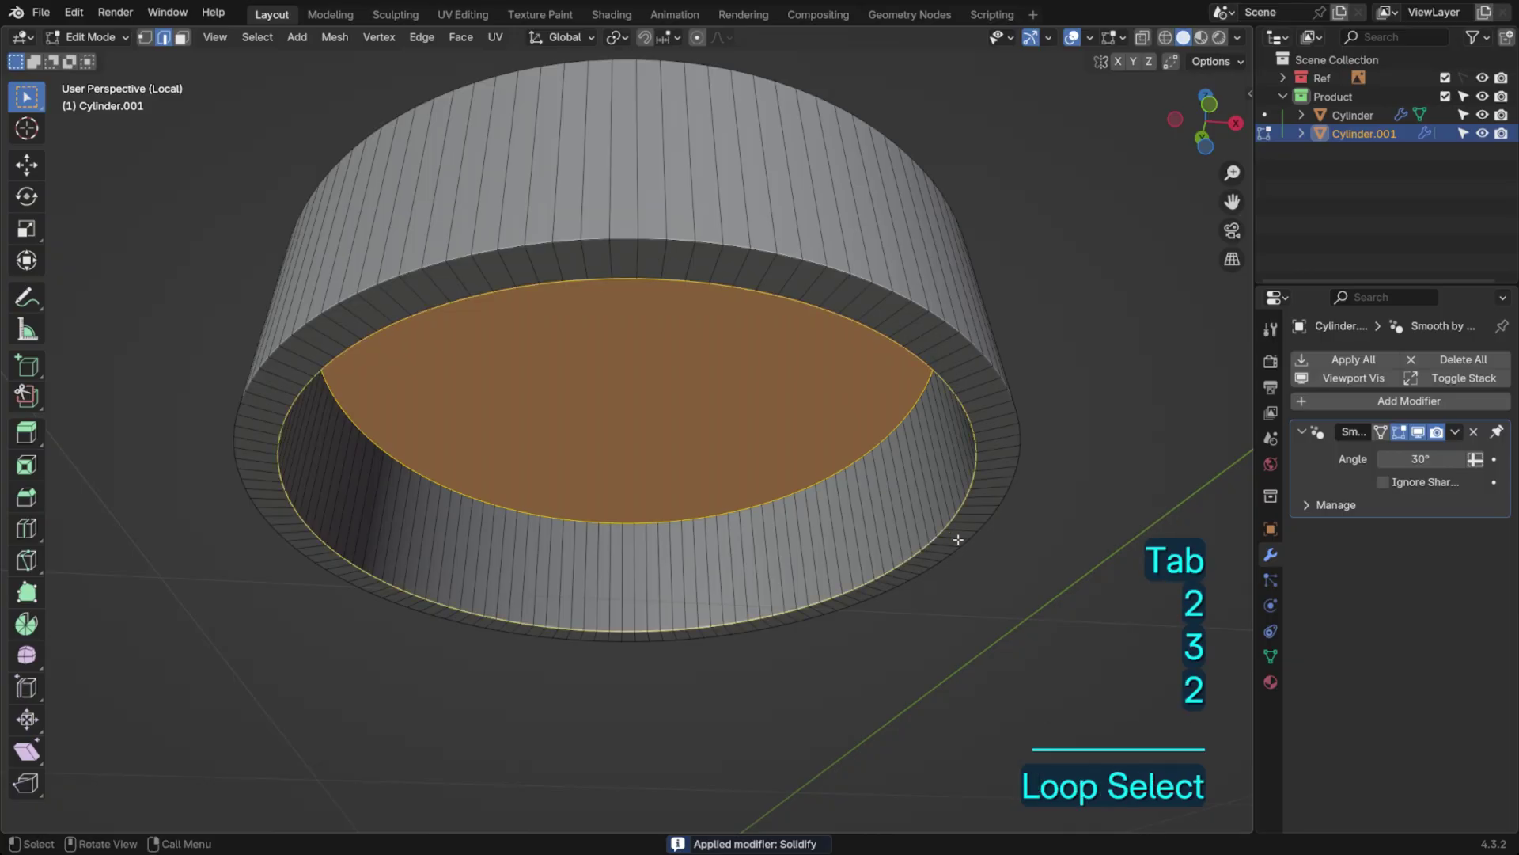
key("ctrl+b")
left_click(1092, 573)
middle_click_drag(1090, 571, 1000, 498, "shift")
scroll(1000, 499, "up", 3)
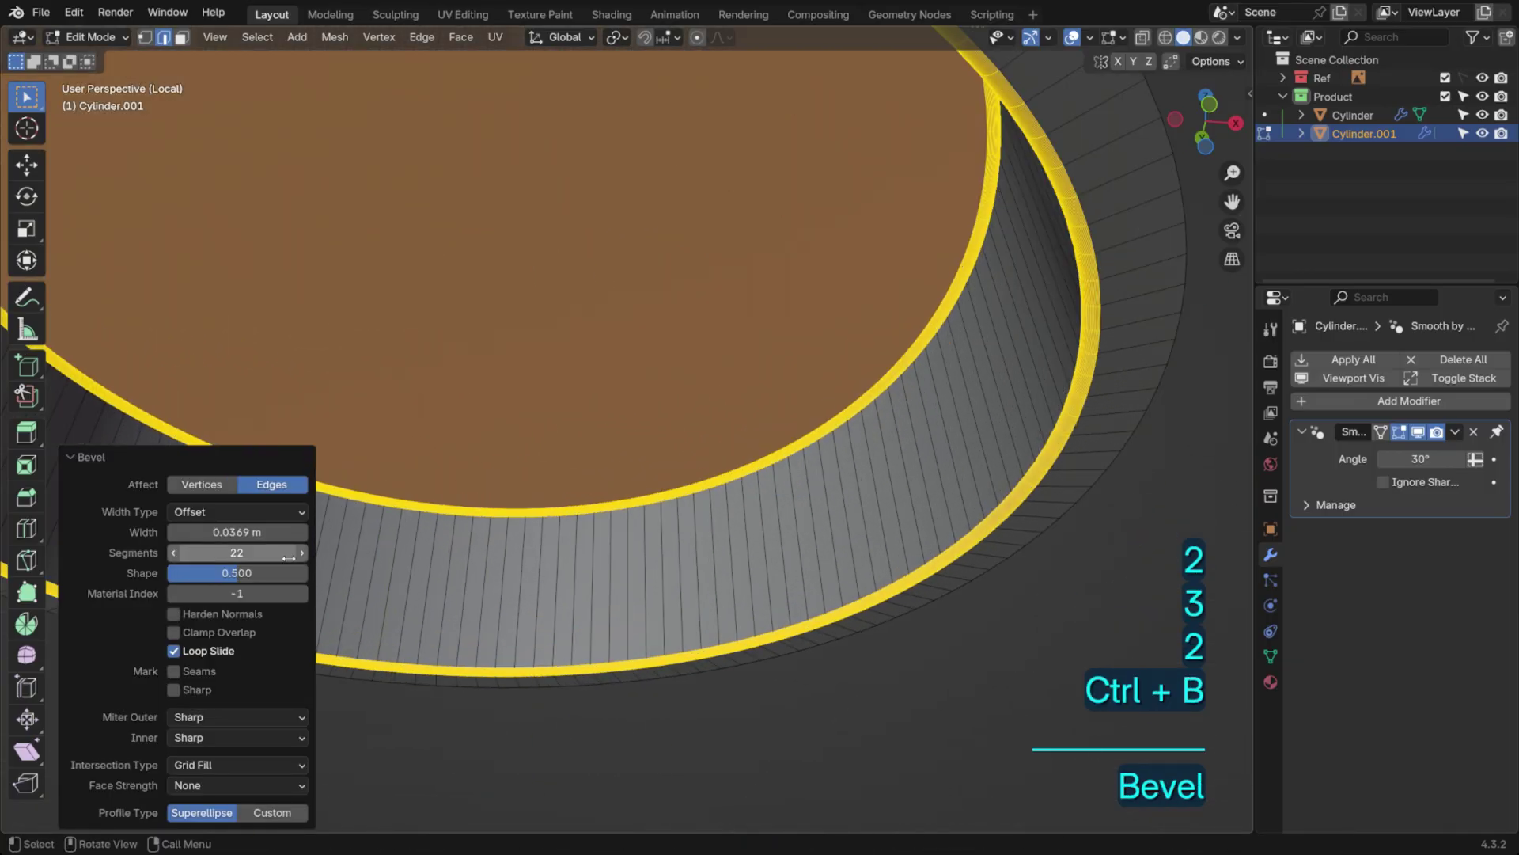
type("7")
key("Return")
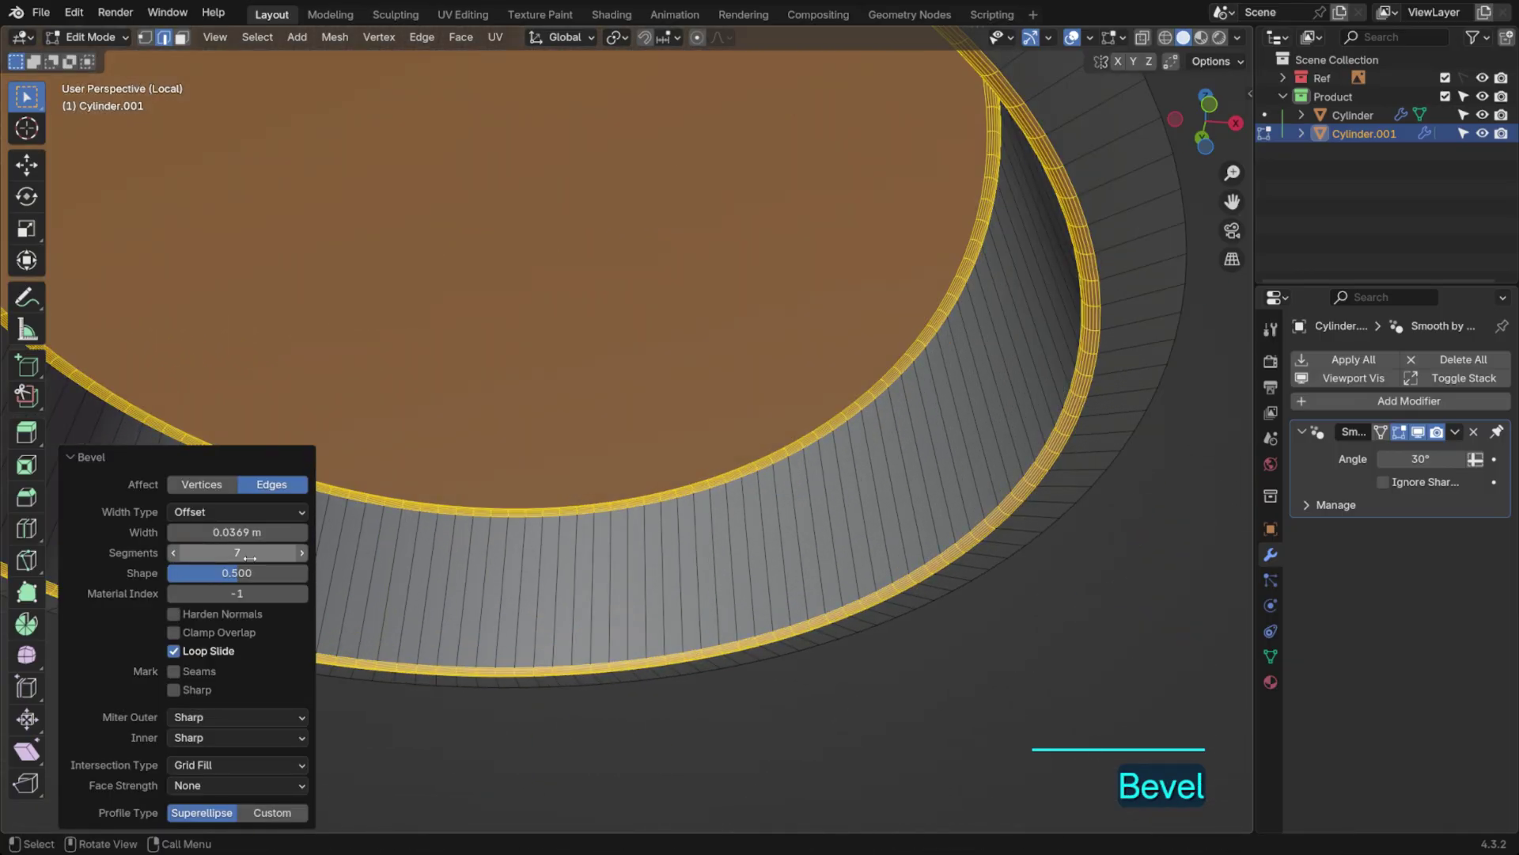
Select the outer edge loop of the lid's lower rim and bevel it by about 0.084 m with 20 segments
scroll(866, 441, "down", 2)
key("2")
left_click(839, 179, "alt")
middle_click_drag(839, 180, 916, 227)
scroll(916, 227, "up", 2)
key("ctrl+b")
left_click(414, 481)
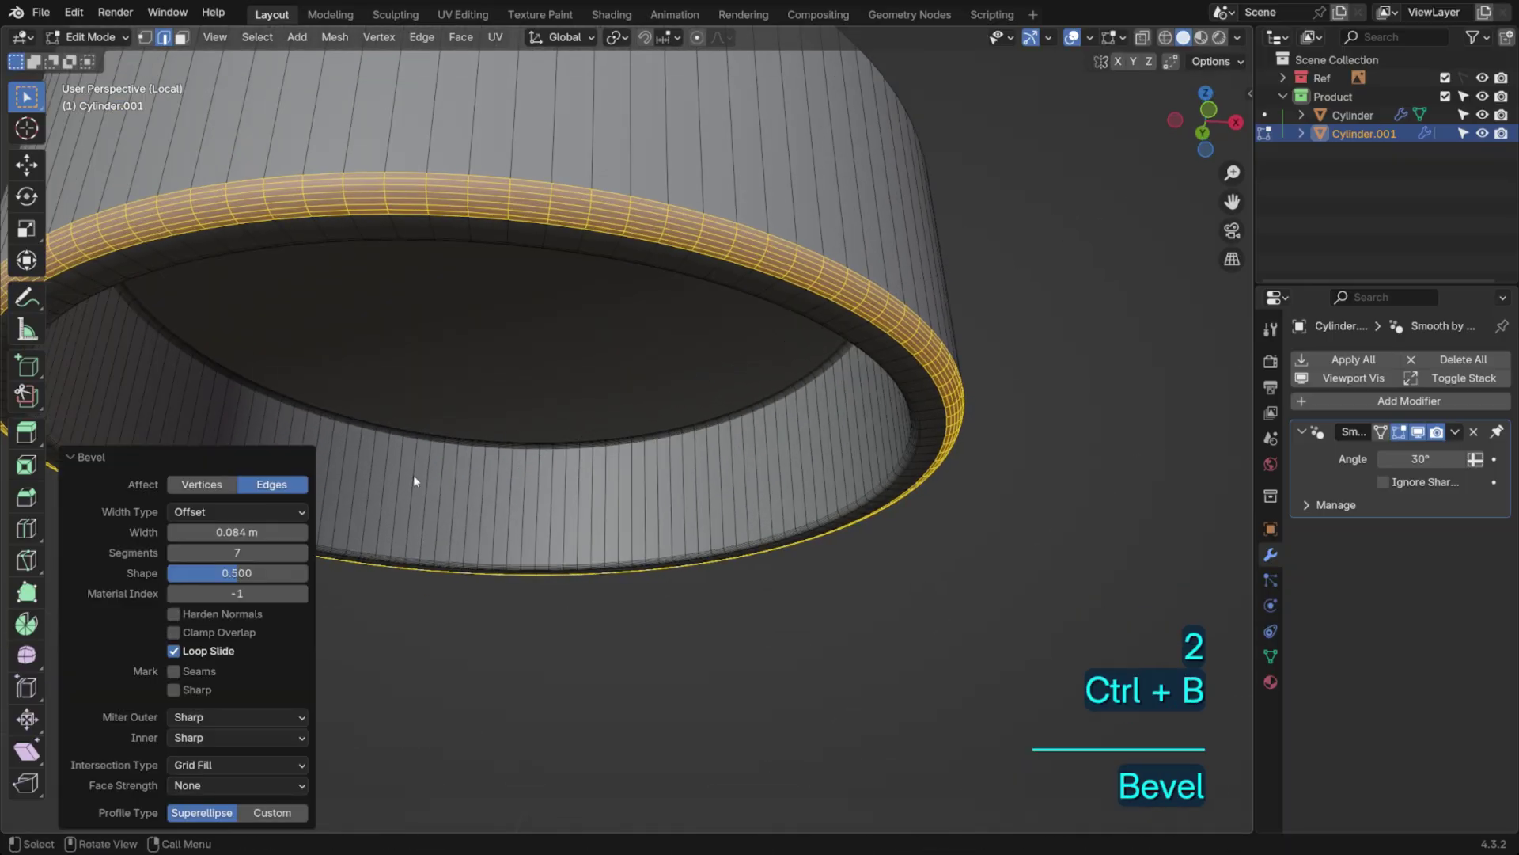
key("Return")
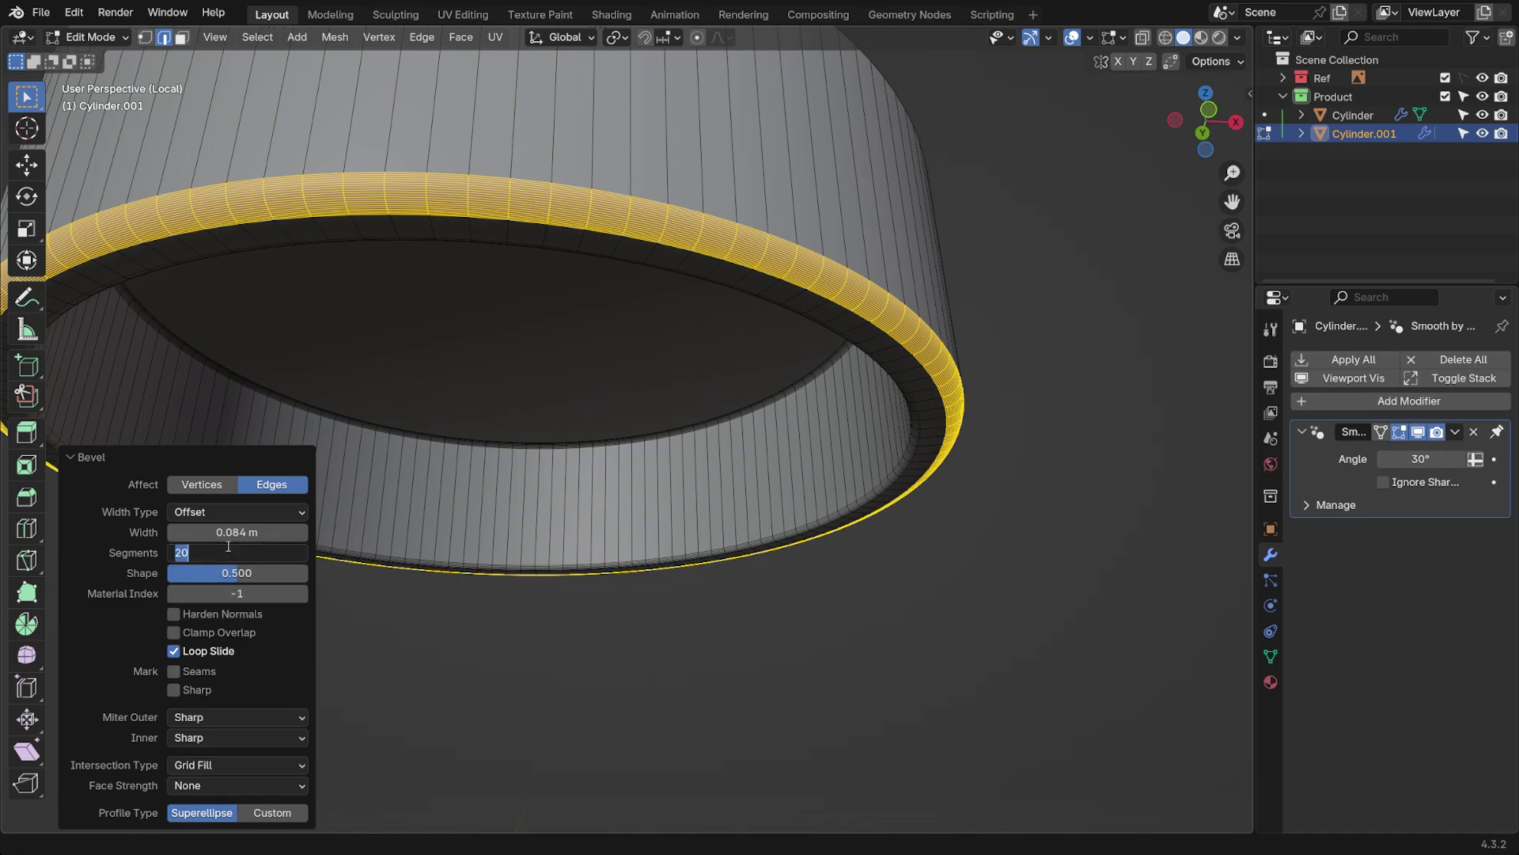
key("Return")
Select the lid's outer top face and bevel its edge by about 0.193 m with 20 segments
scroll(426, 333, "down", 2)
middle_click_drag(657, 317, 668, 434)
key("3")
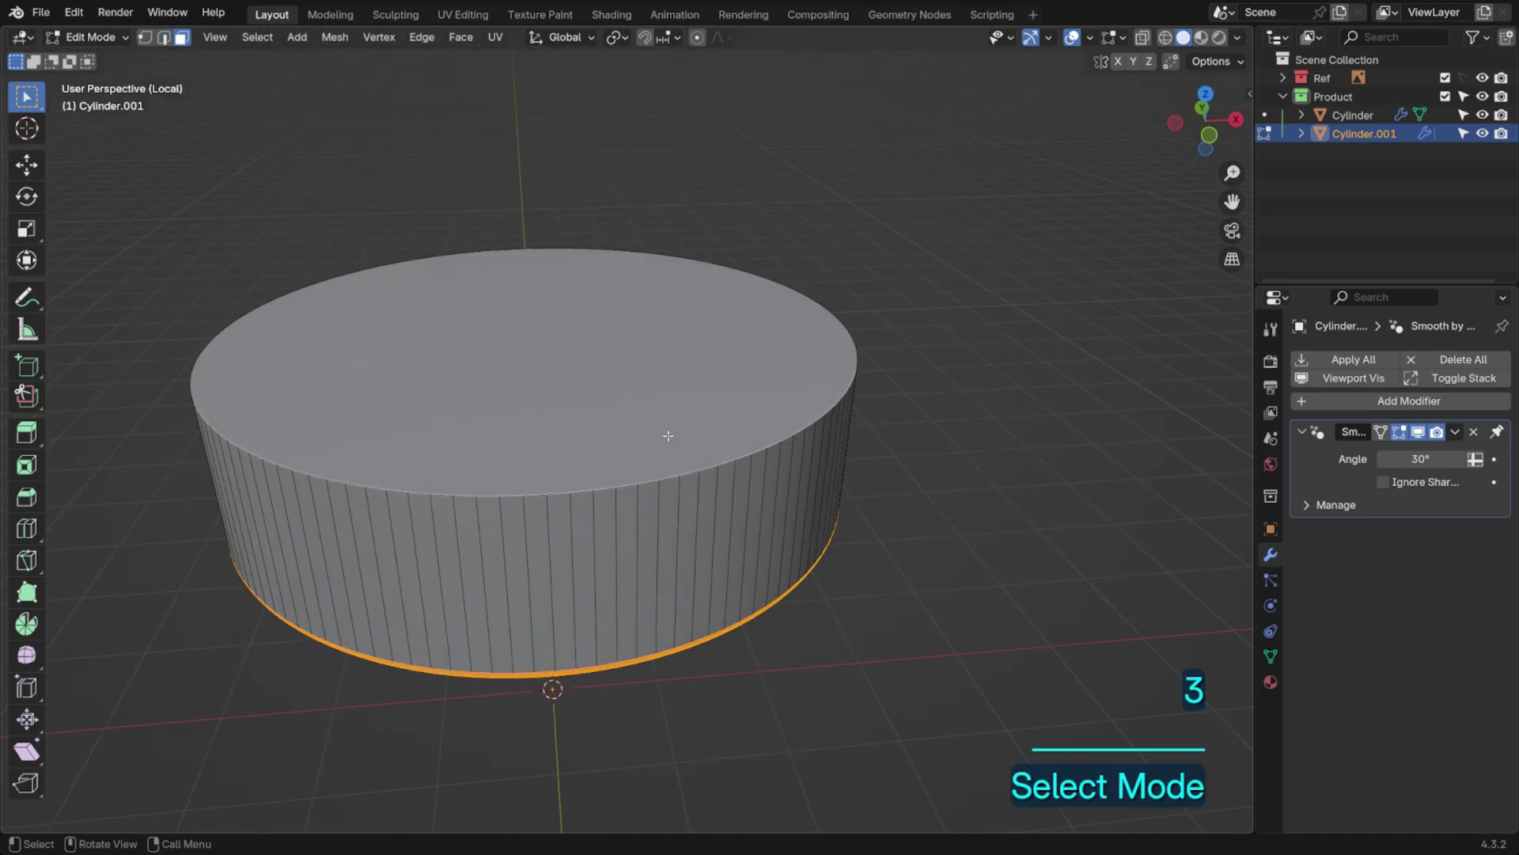
left_click(668, 435)
scroll(907, 475, "up", 1)
key("ctrl+b")
left_click(1040, 519)
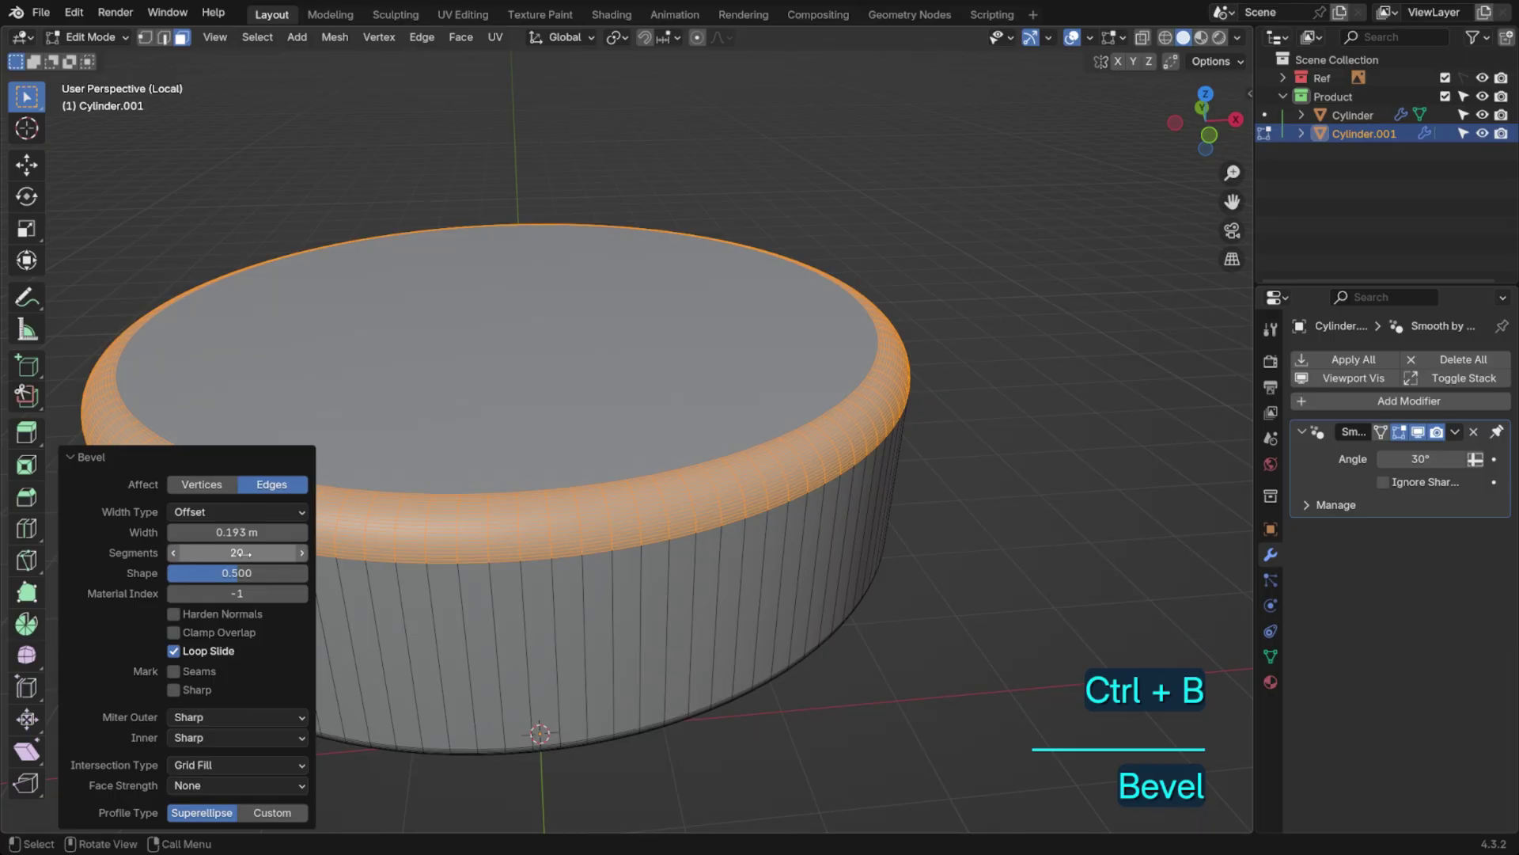
Inset the lid's top face by about 0.15 m, return to Object Mode and leave local view
key("3")
left_click(589, 423)
key("i")
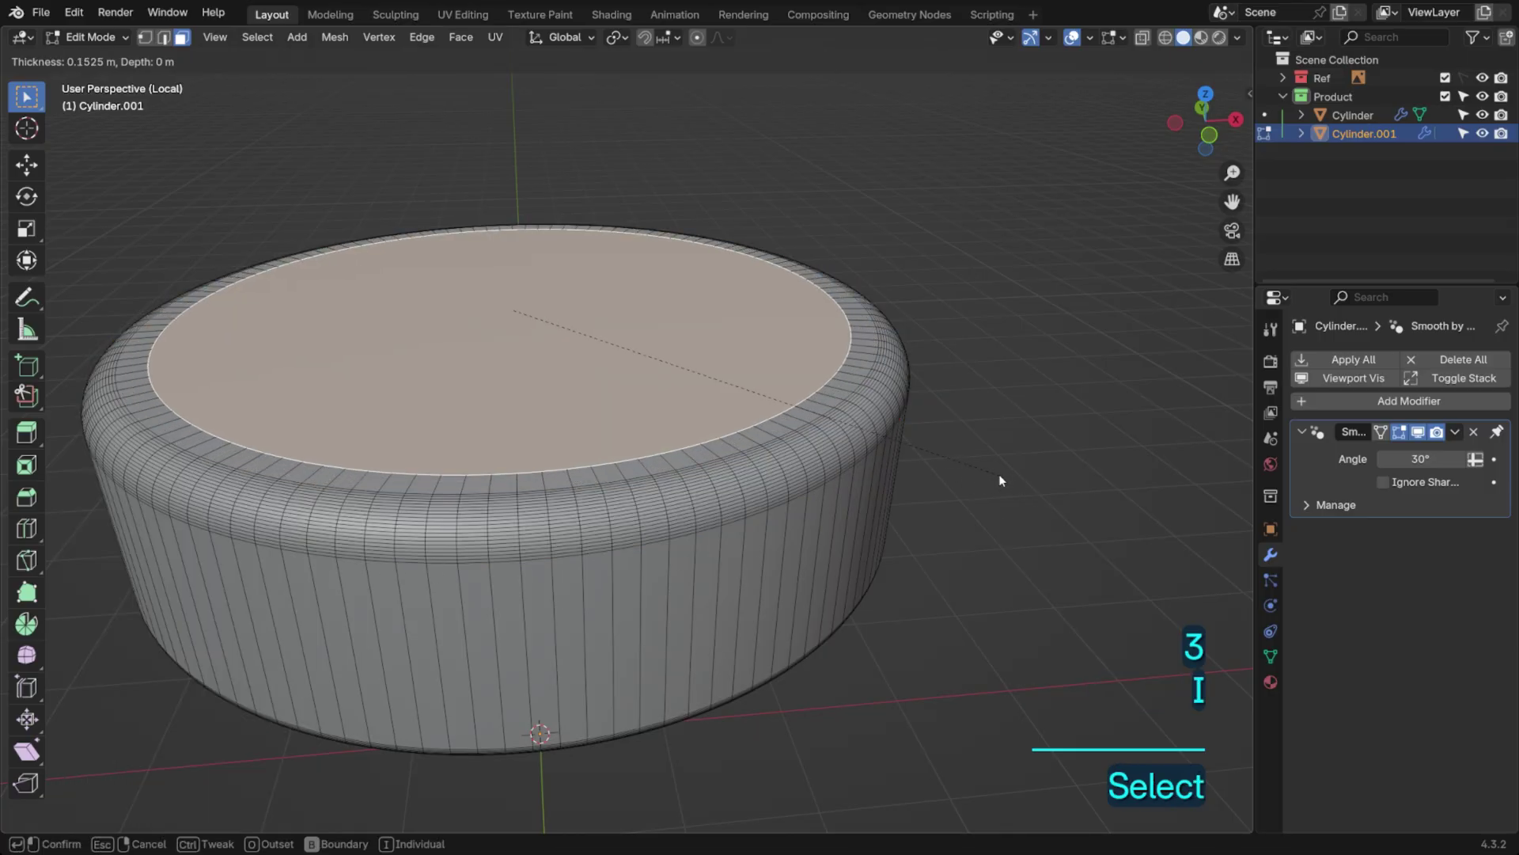
left_click(998, 474)
key("Tab")
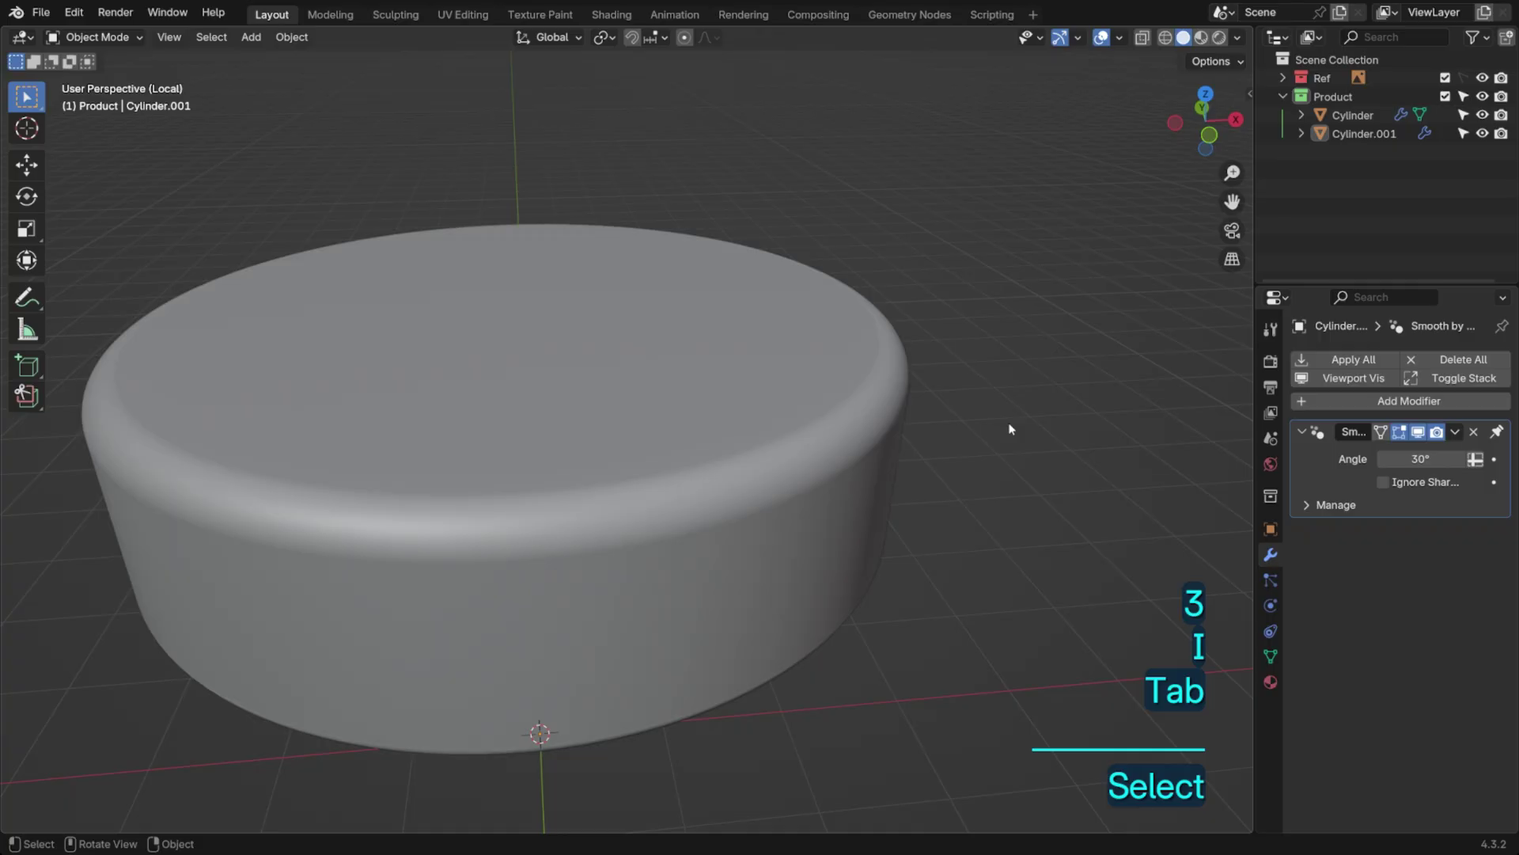
key("KP_Divide")
key("KP_Divide")
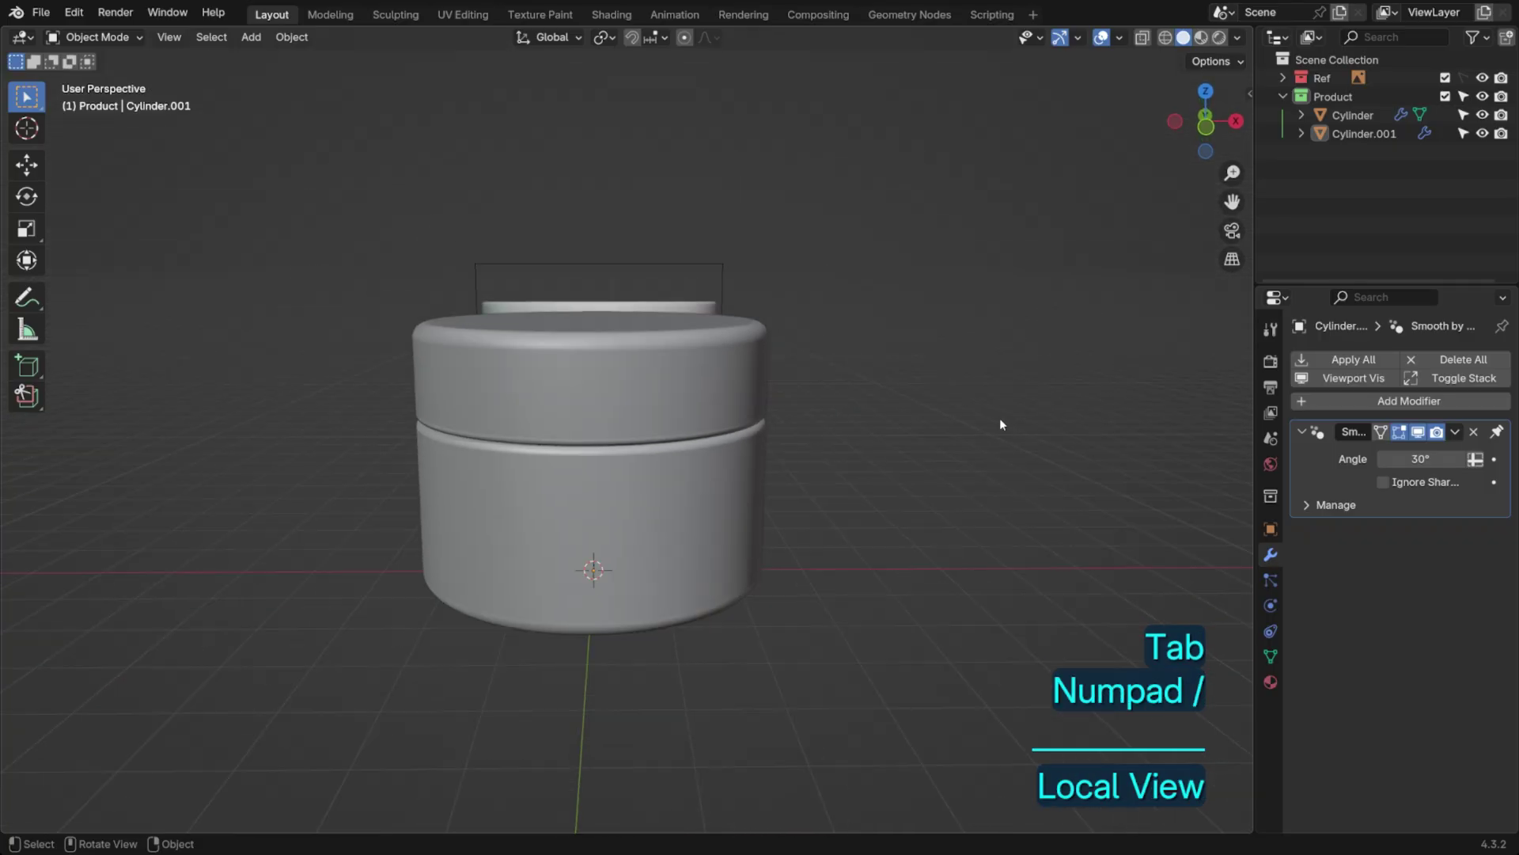
Add a ground plane scaled up by about 5.33 and again by about 3.27, and hide the Ref collection
key("shift+a")
left_click(1029, 426)
key("s")
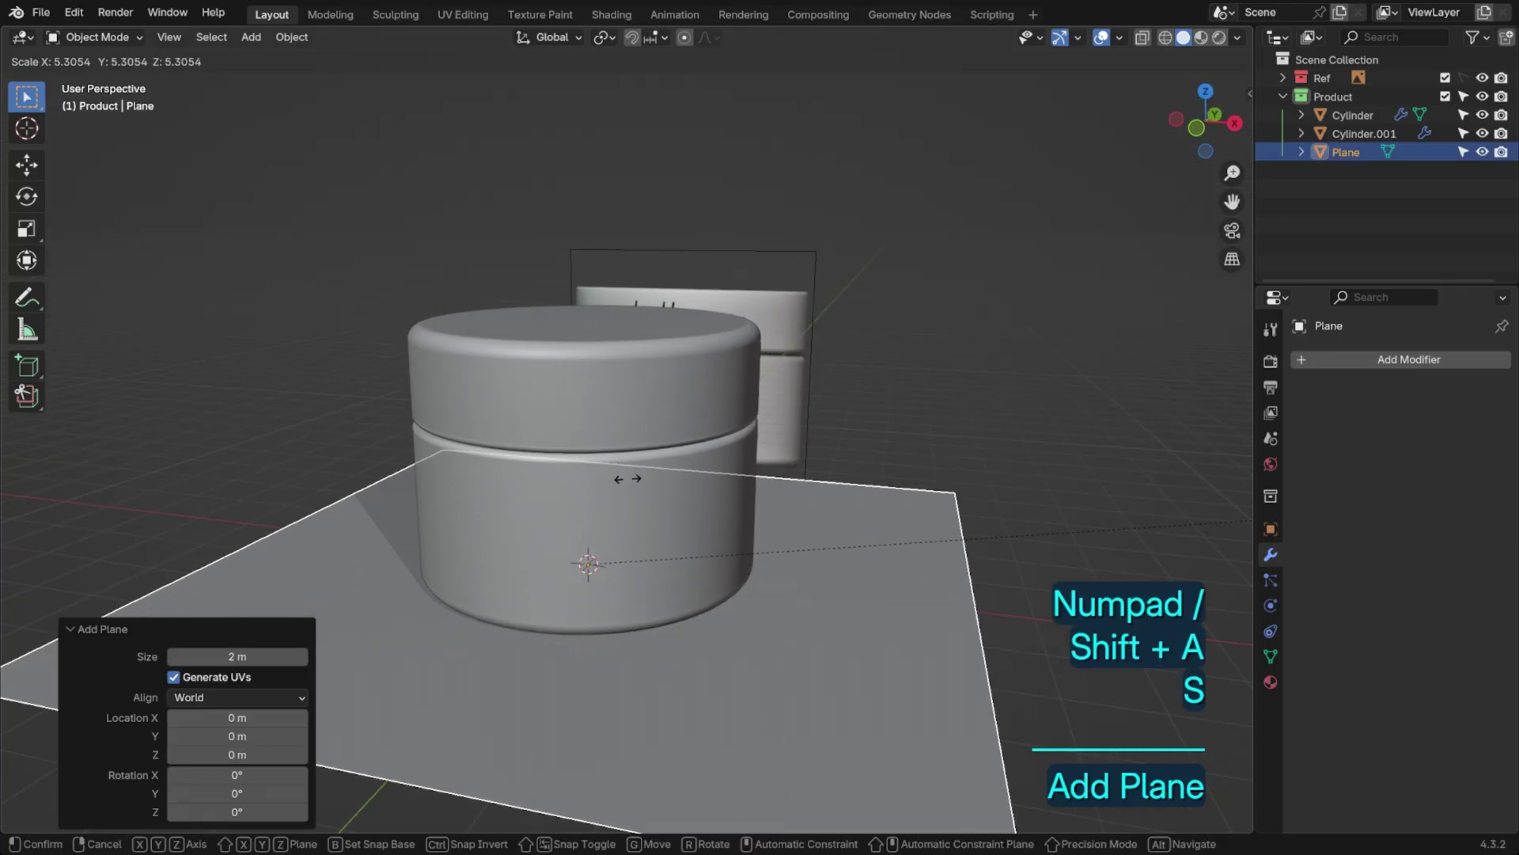
left_click(1482, 77)
key("s")
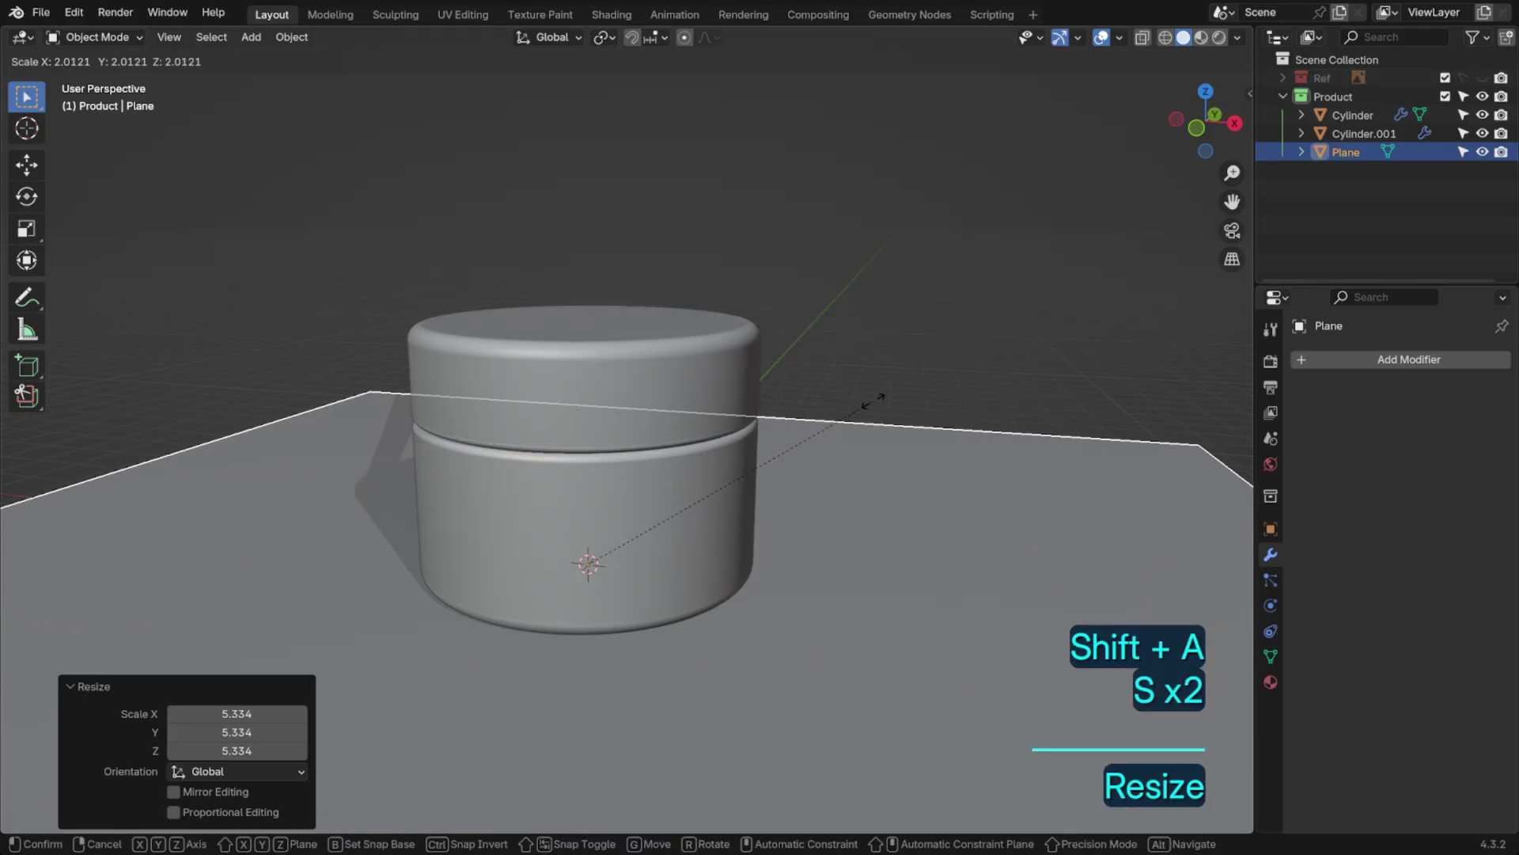
left_click(879, 401)
Lower the ground plane about 0.01 m along Z and deselect it
middle_click_drag(1045, 292, 907, 332)
key("g")
key("z")
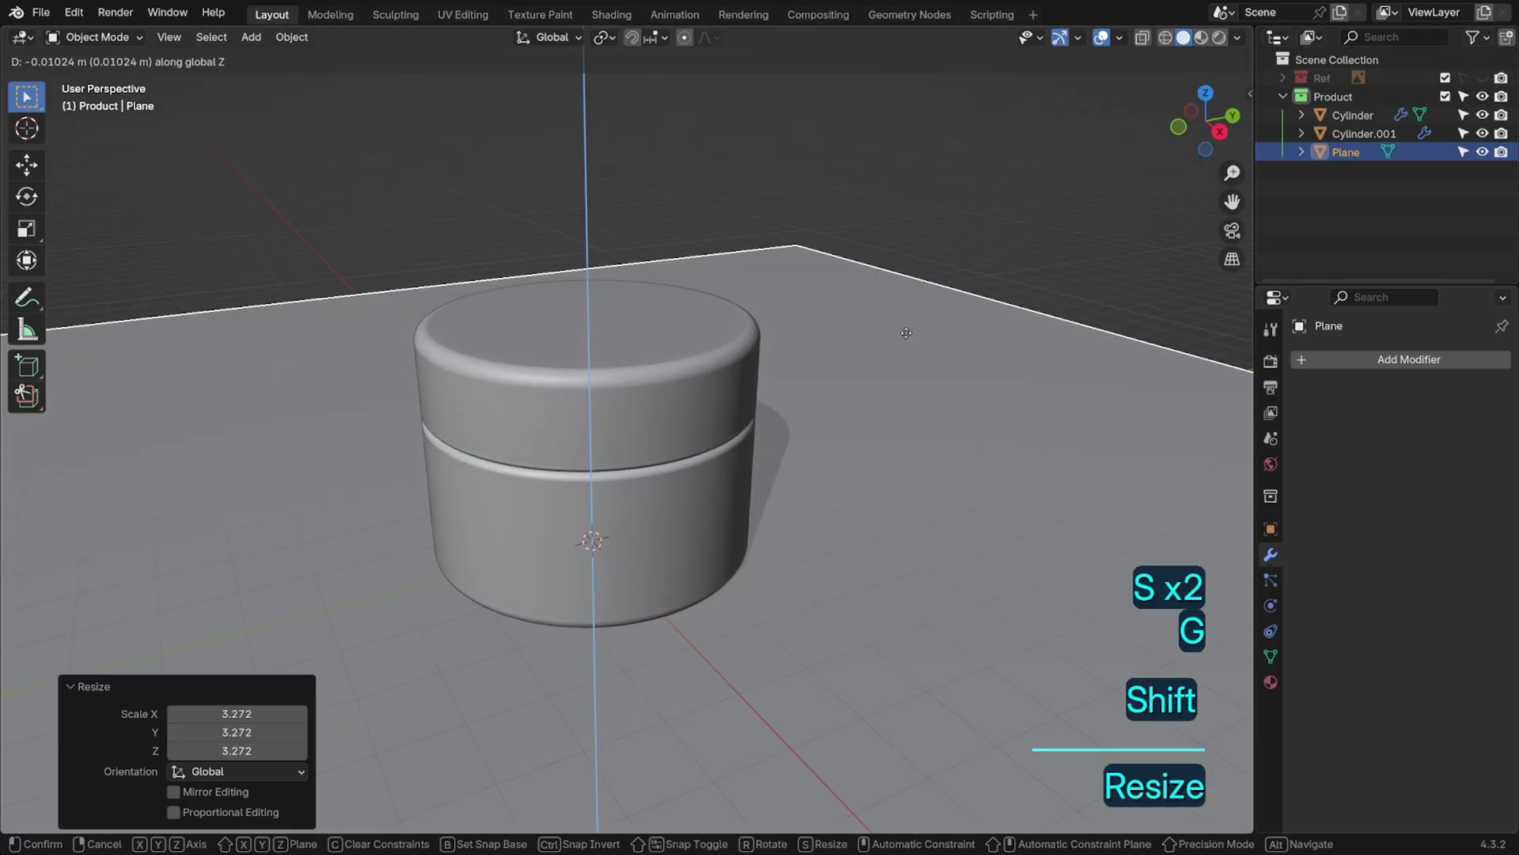
left_click(907, 333)
left_click(972, 244)
Switch the solid viewport lighting to a glossy reflective MatCap and check the reflections on the jar
scroll(926, 330, "up", 5)
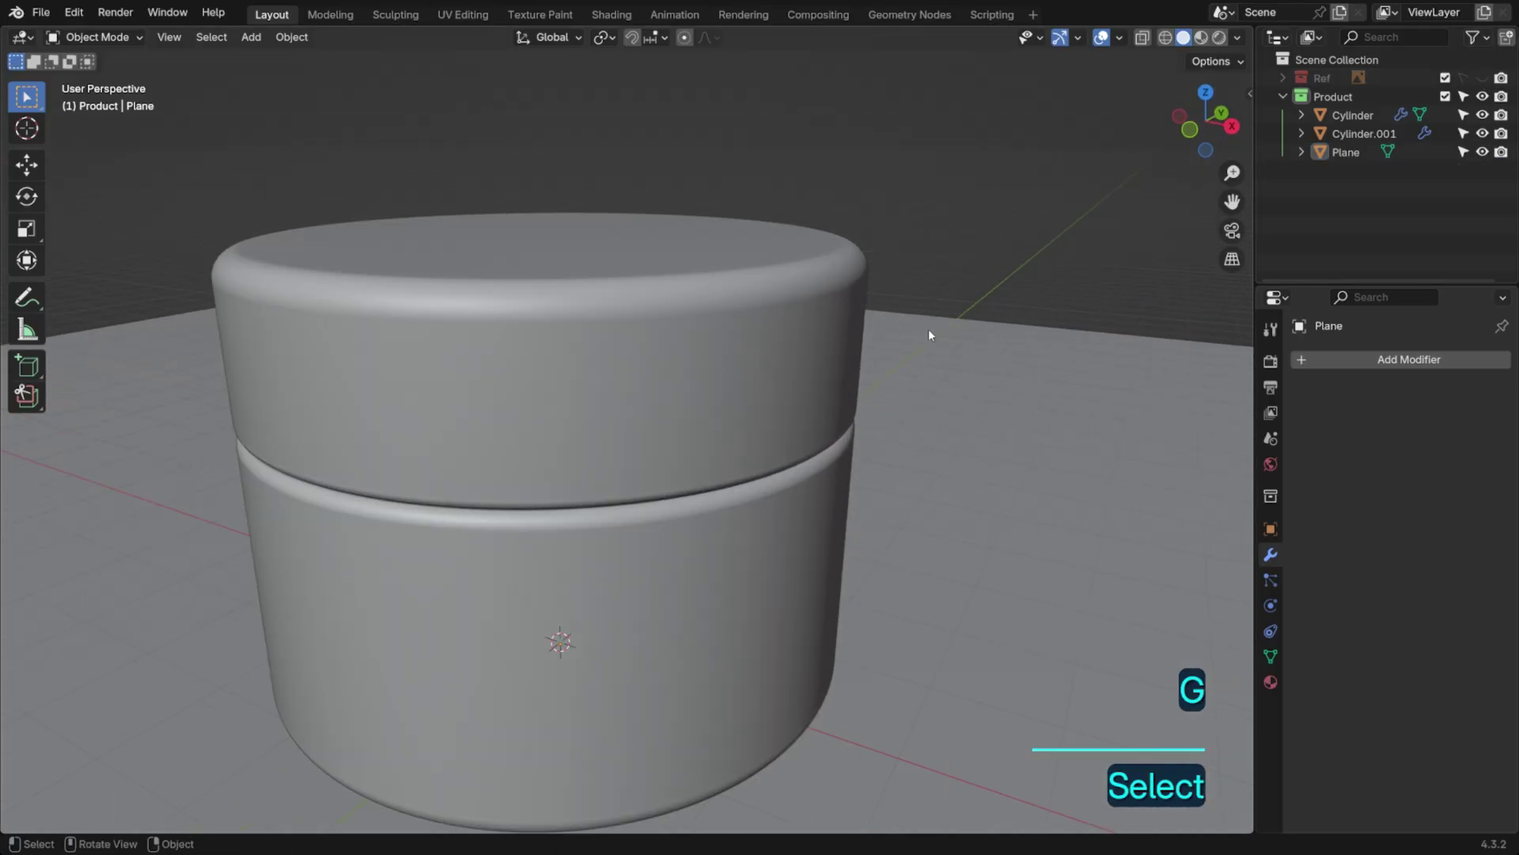
middle_click_drag(926, 329, 1003, 247)
left_click(1237, 37)
left_click(1219, 126)
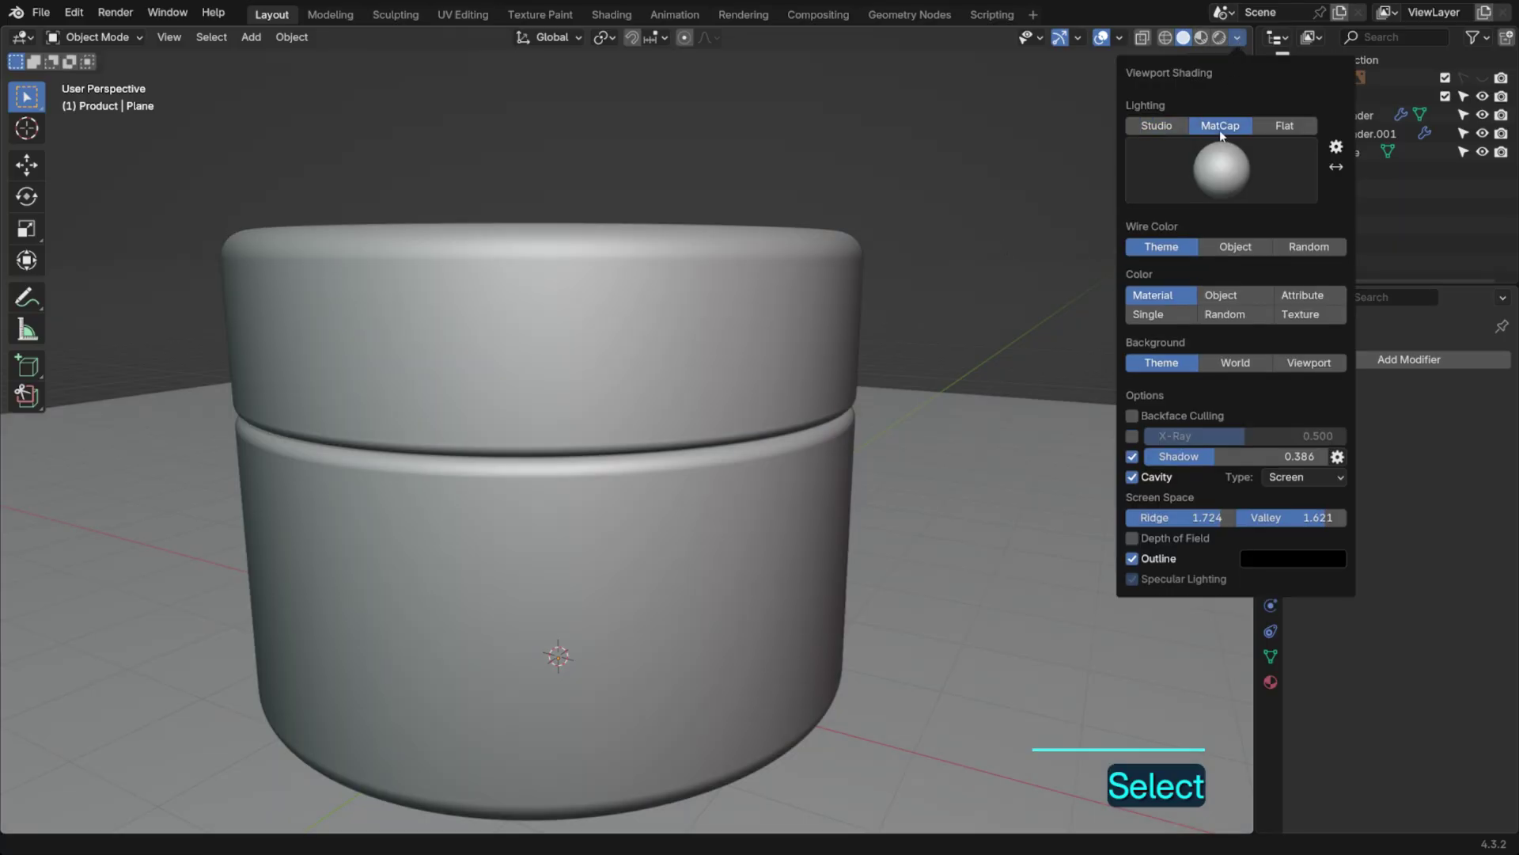
left_click(1225, 159)
left_click(1185, 222)
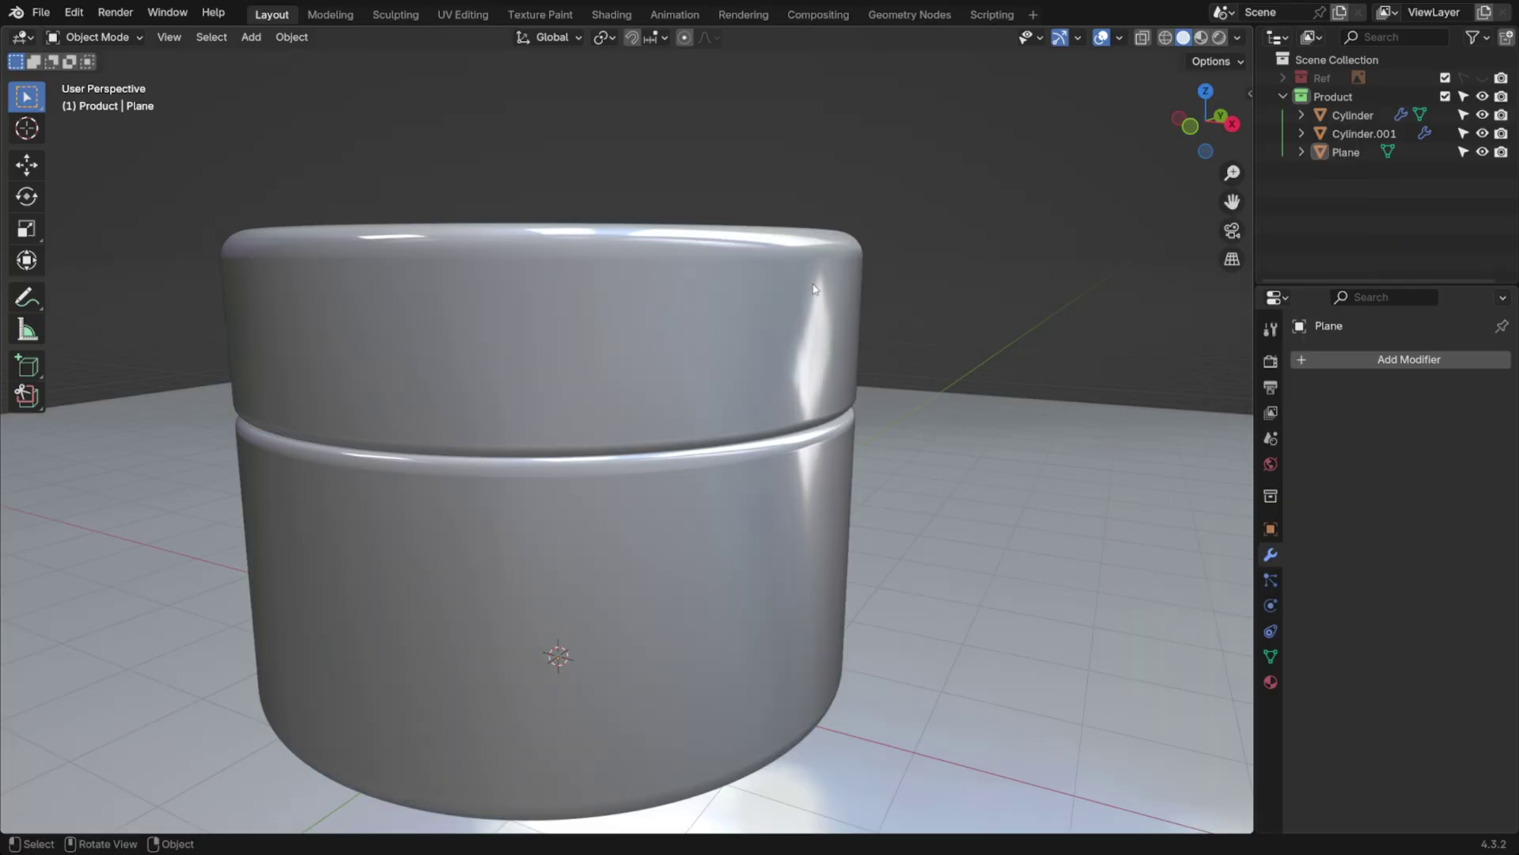
middle_click_drag(804, 294, 881, 259, "shift")
middle_click_drag(1033, 230, 1079, 184)
left_click(1236, 38)
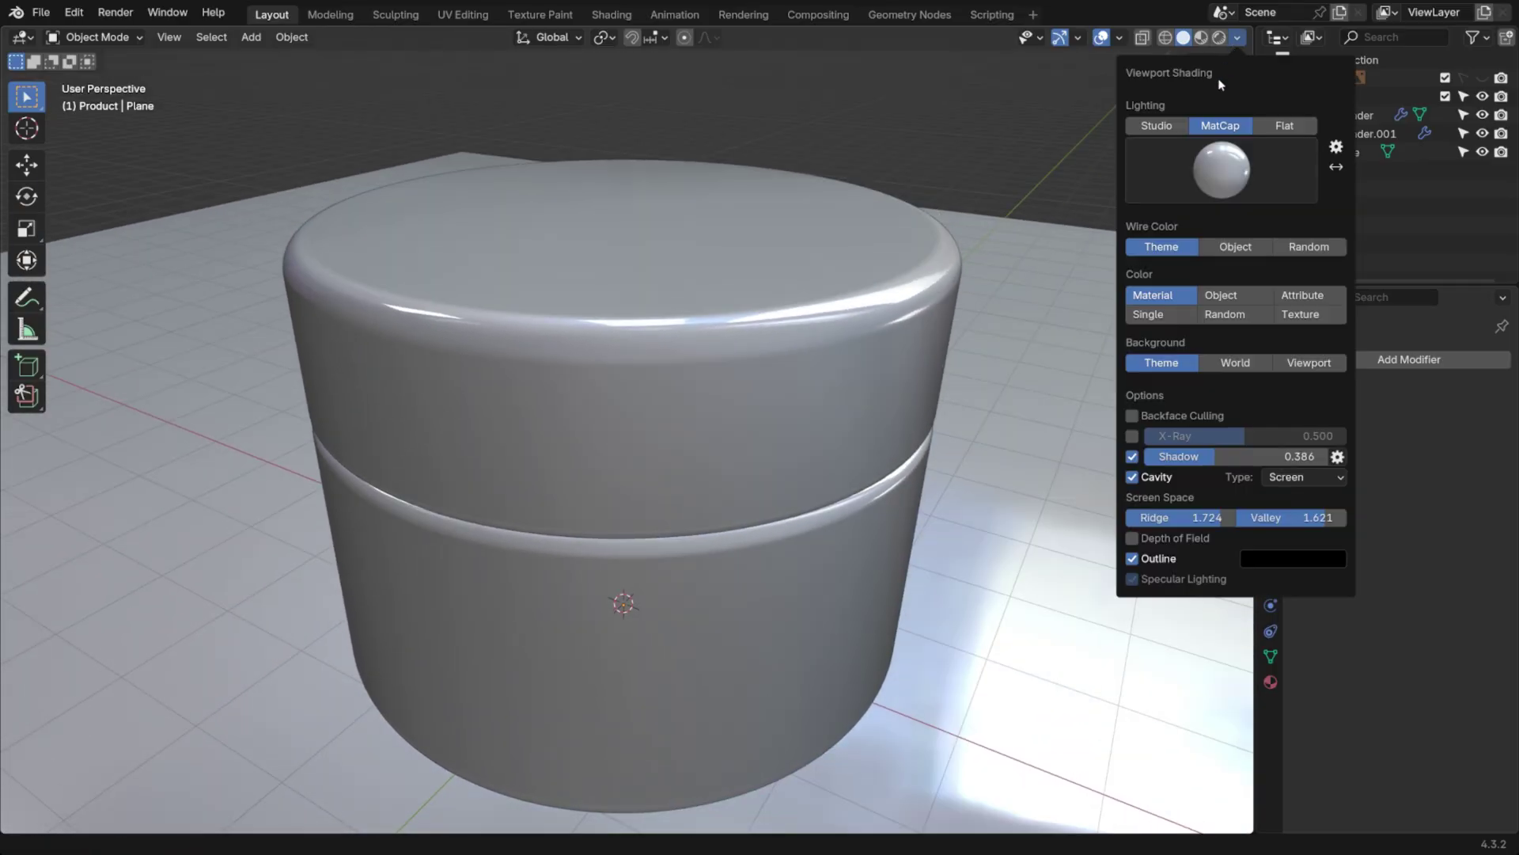
Add a Weighted Normal modifier with weight 100 to the lid, placed after Smooth by Angle
left_click(879, 330)
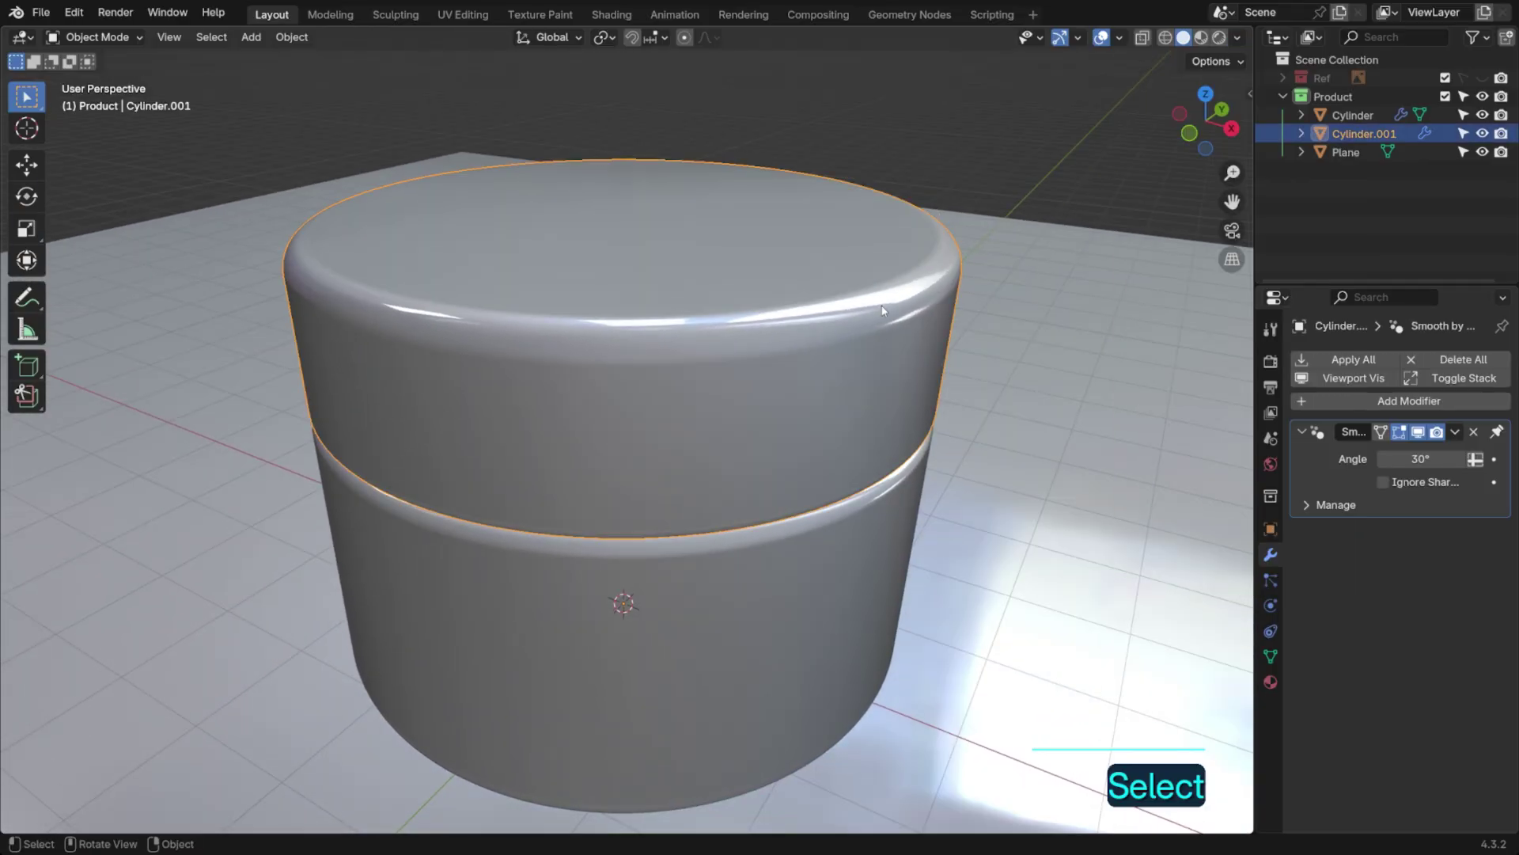
key("shift+a")
type("w")
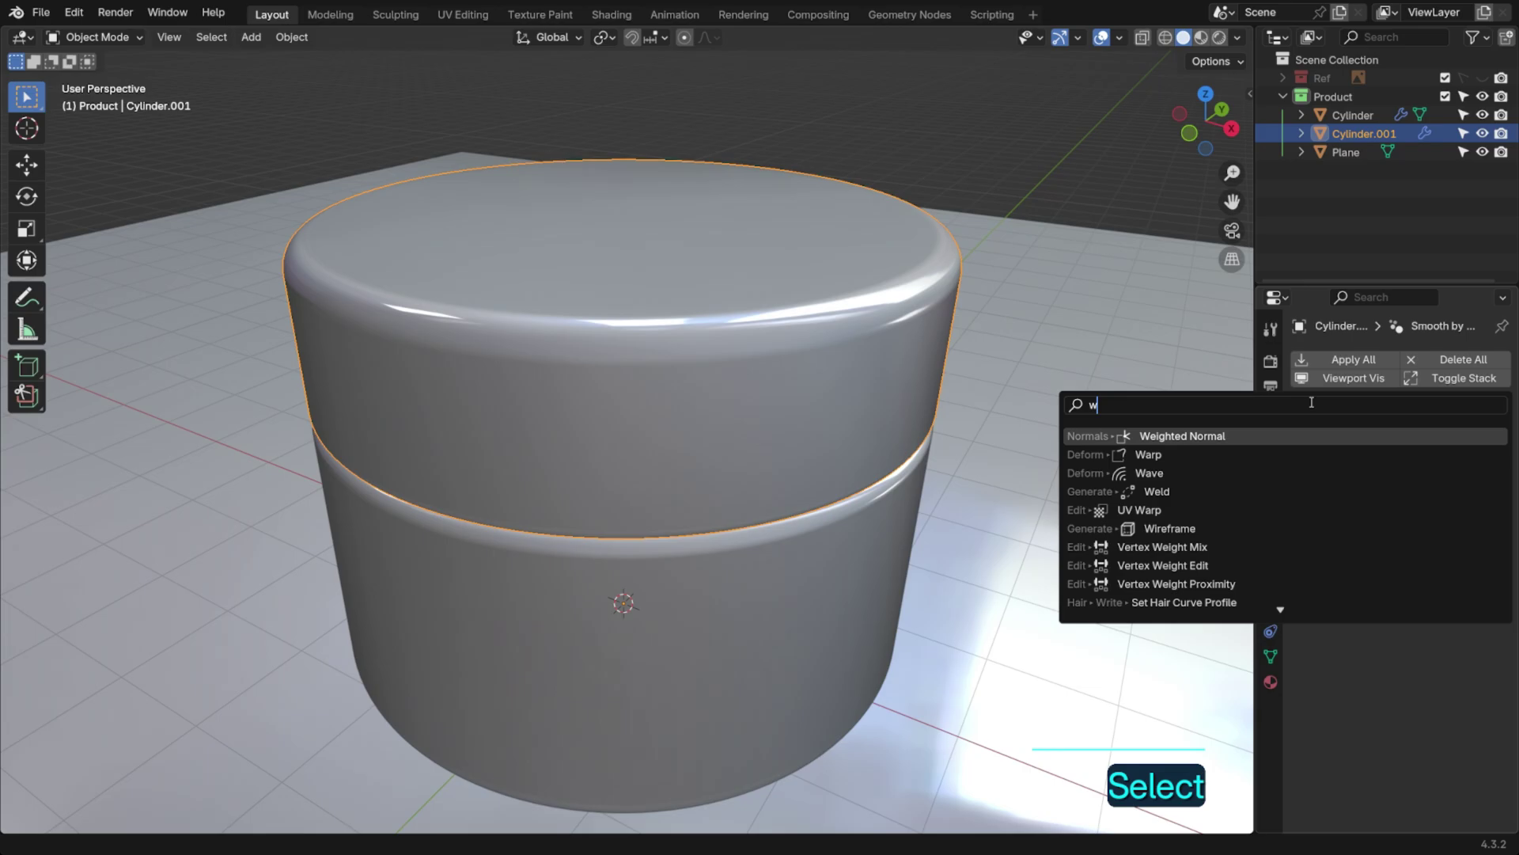
left_click(1223, 434)
middle_click_drag(1052, 444, 1035, 388)
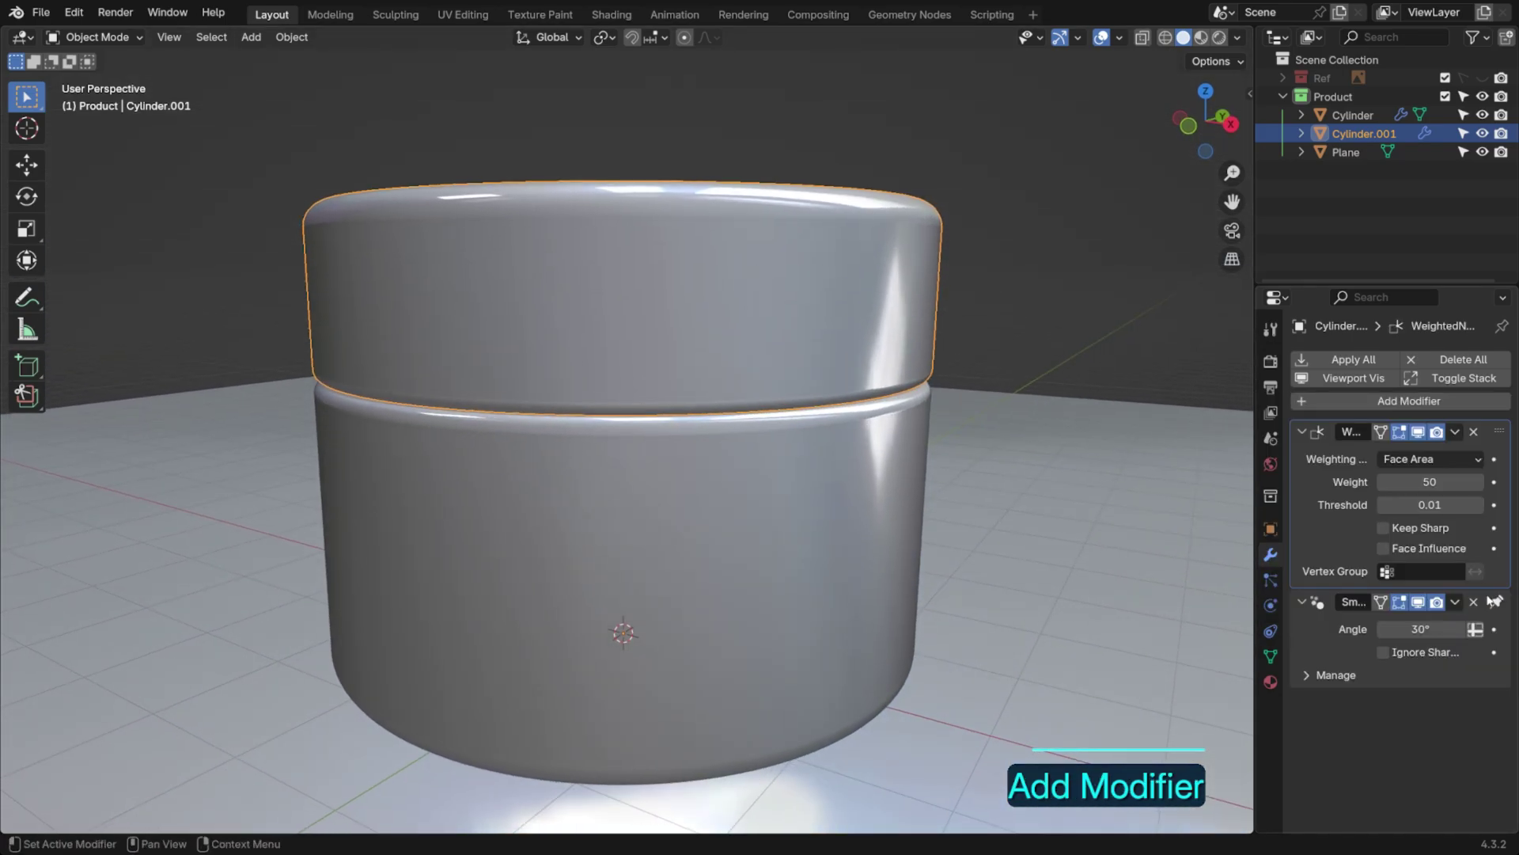
left_click_drag(1495, 602, 1497, 408)
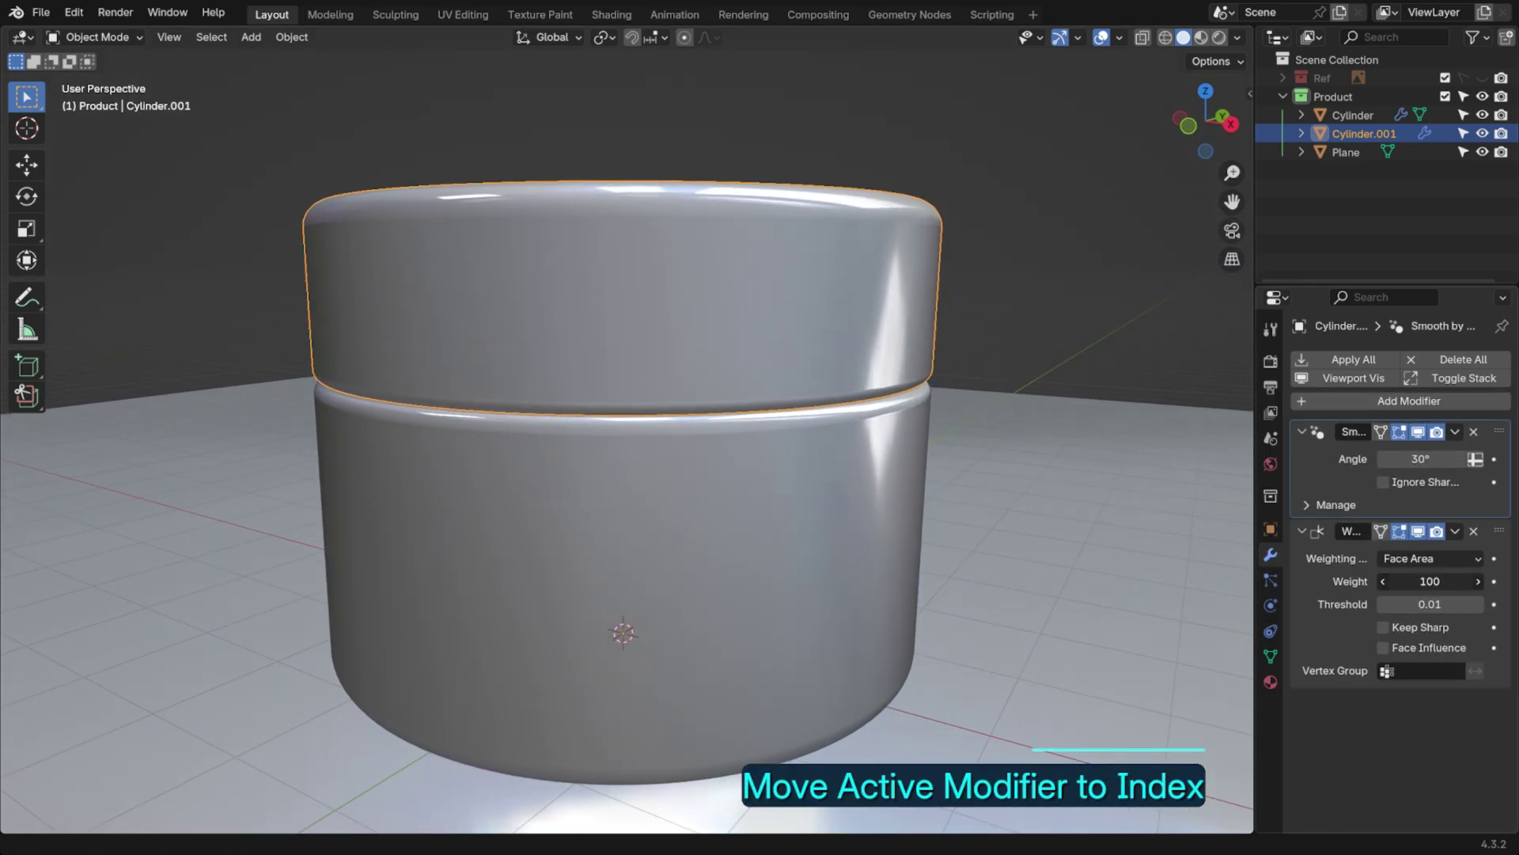
Copy the lid's modifiers to the jar body by linking and transferring data between the two objects
left_click(823, 443)
left_click(830, 346, "shift")
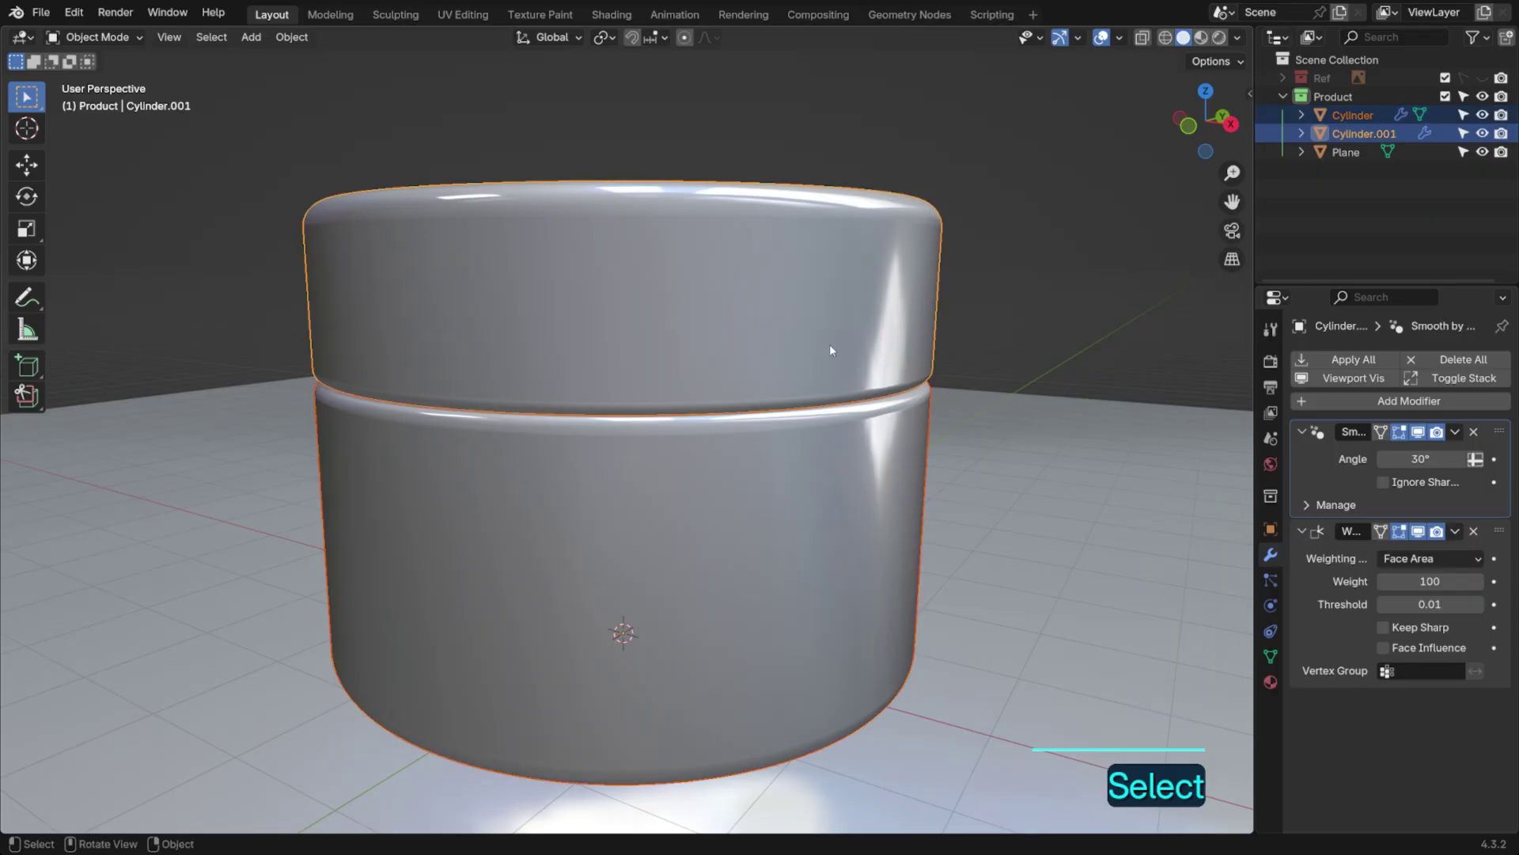
key("ctrl+l")
left_click(830, 344)
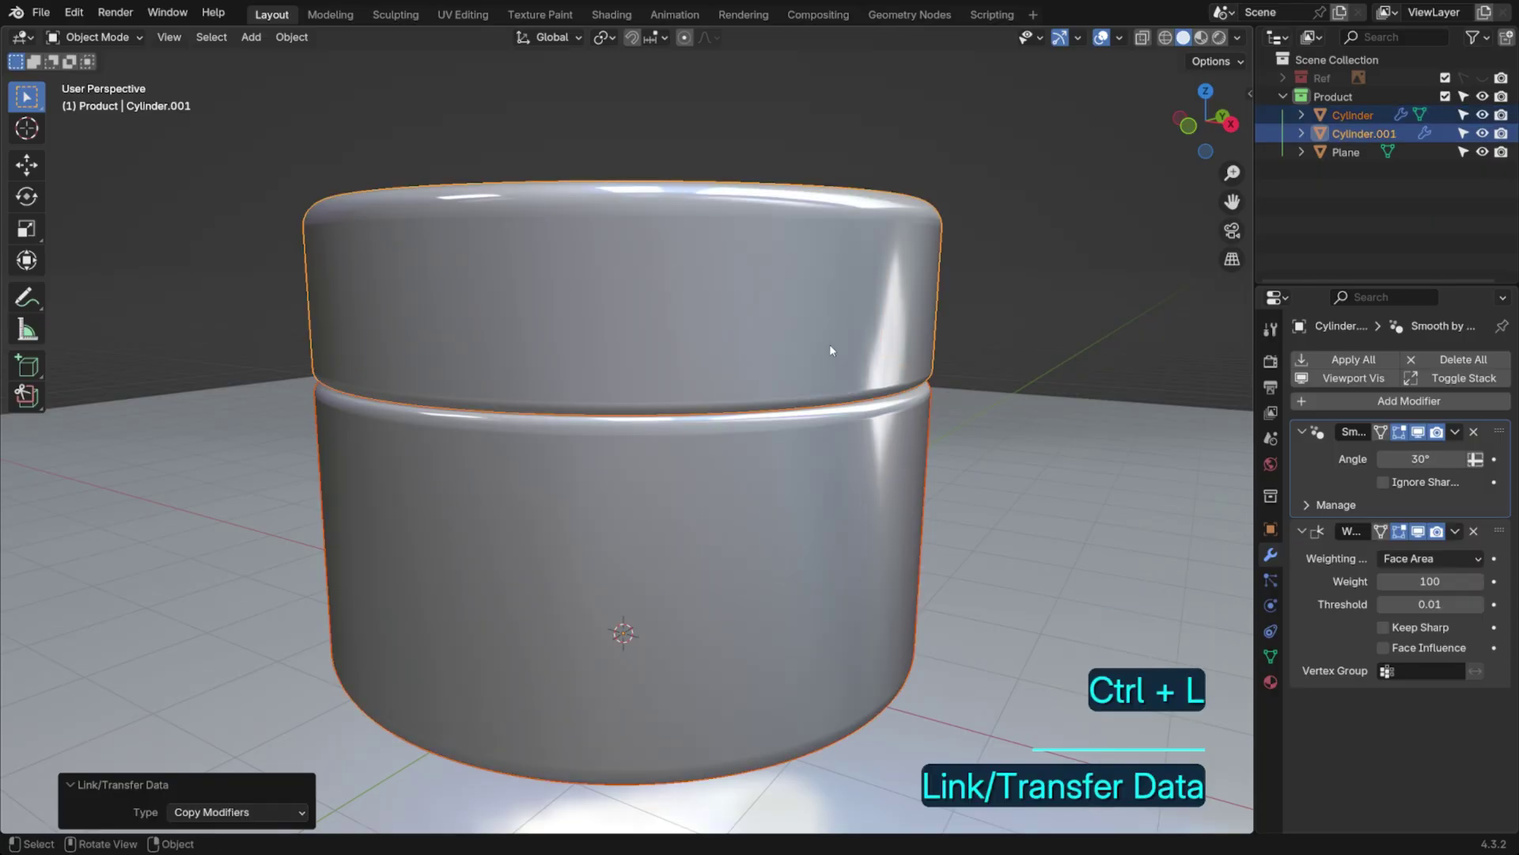
left_click(851, 429)
middle_click_drag(851, 429, 847, 467)
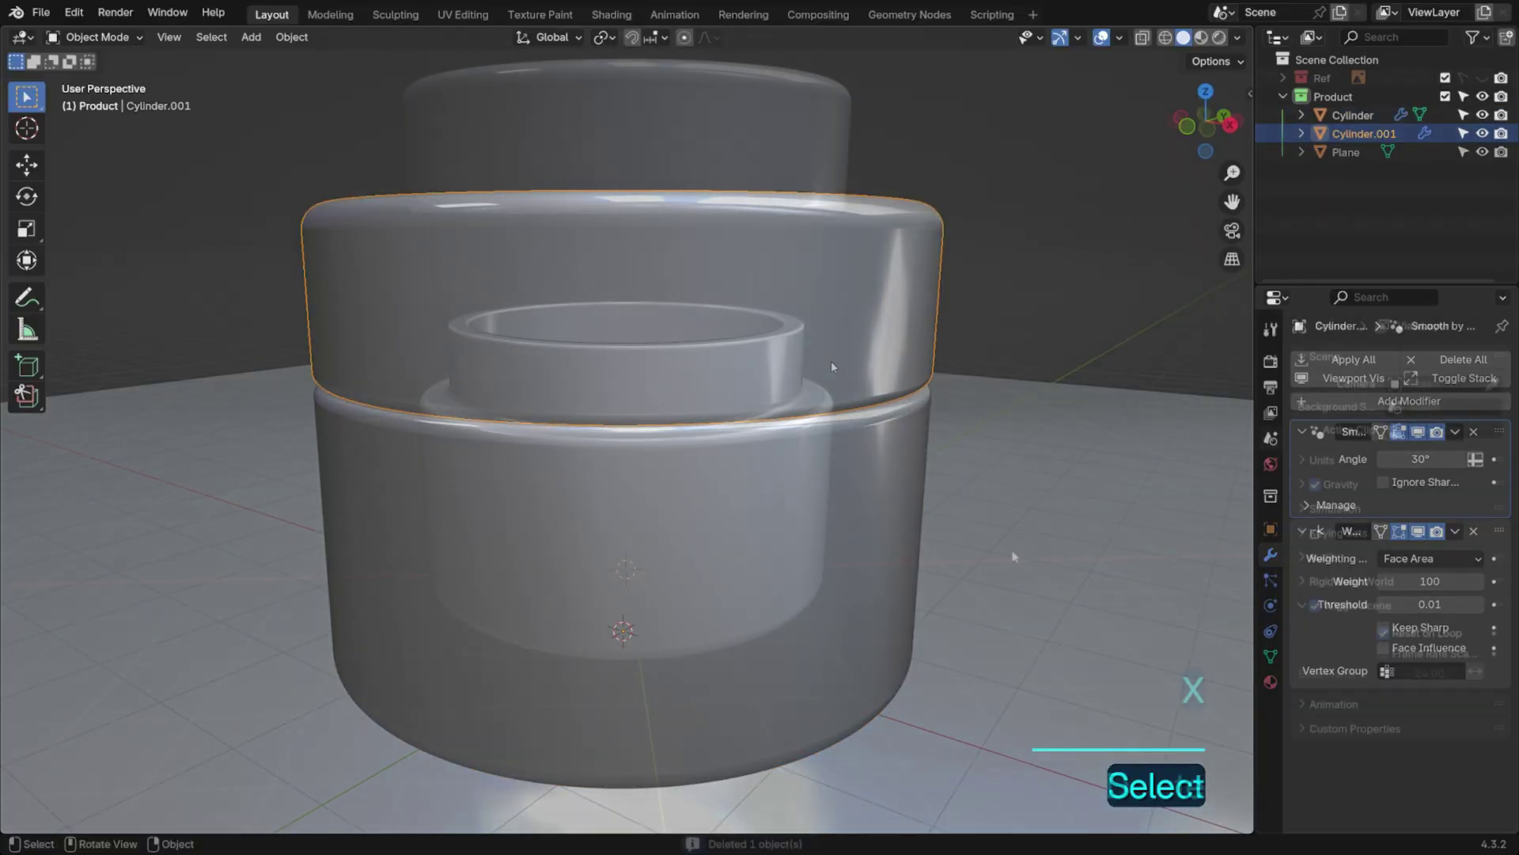
Delete the ground plane from beneath the jar
key("x")
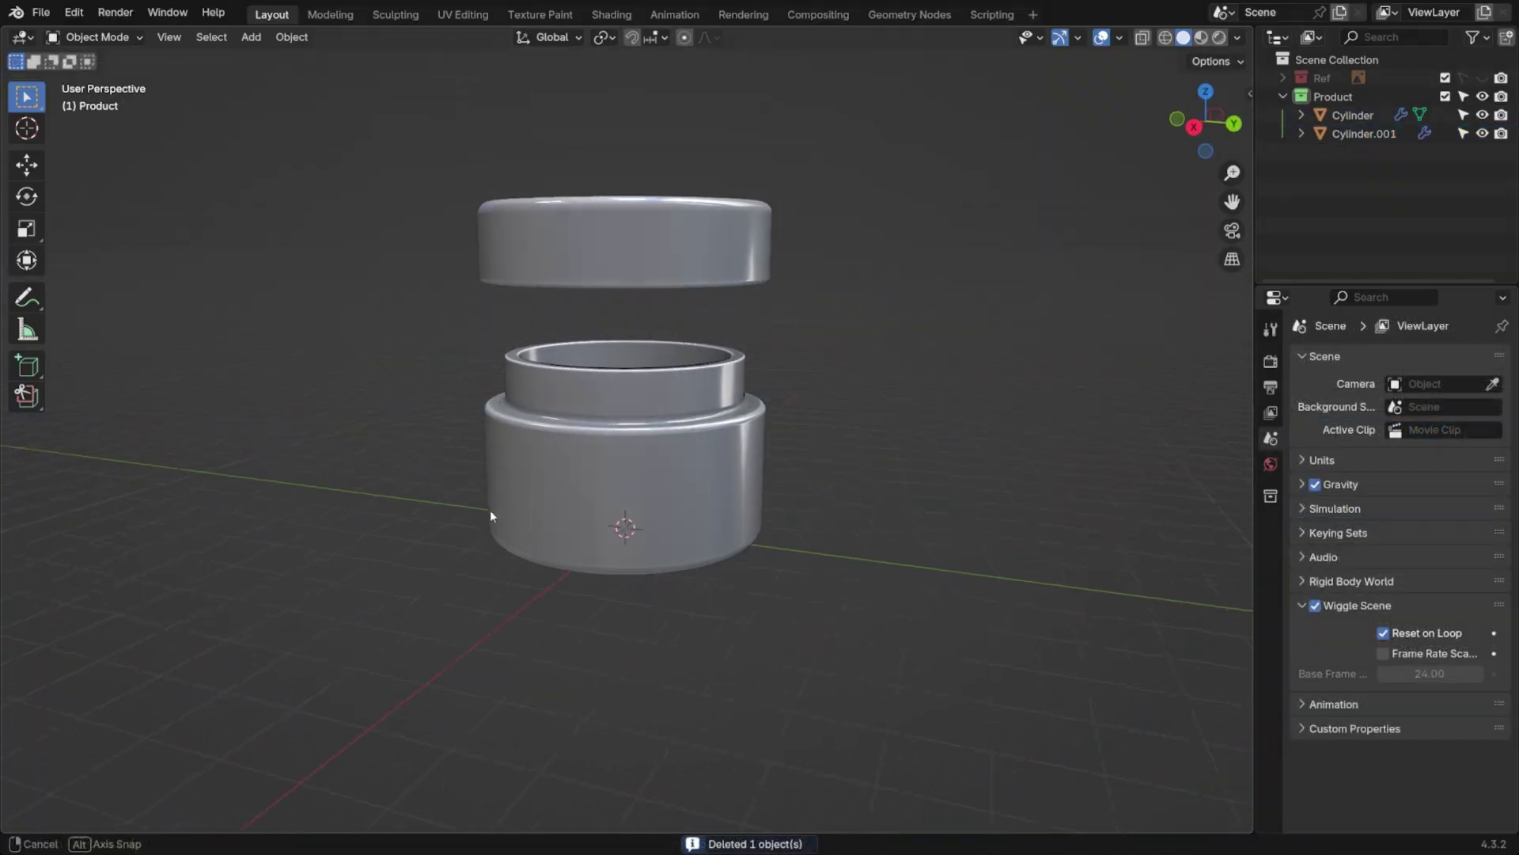
scroll(469, 516, "up", 3)
middle_click_drag(469, 516, 775, 358)
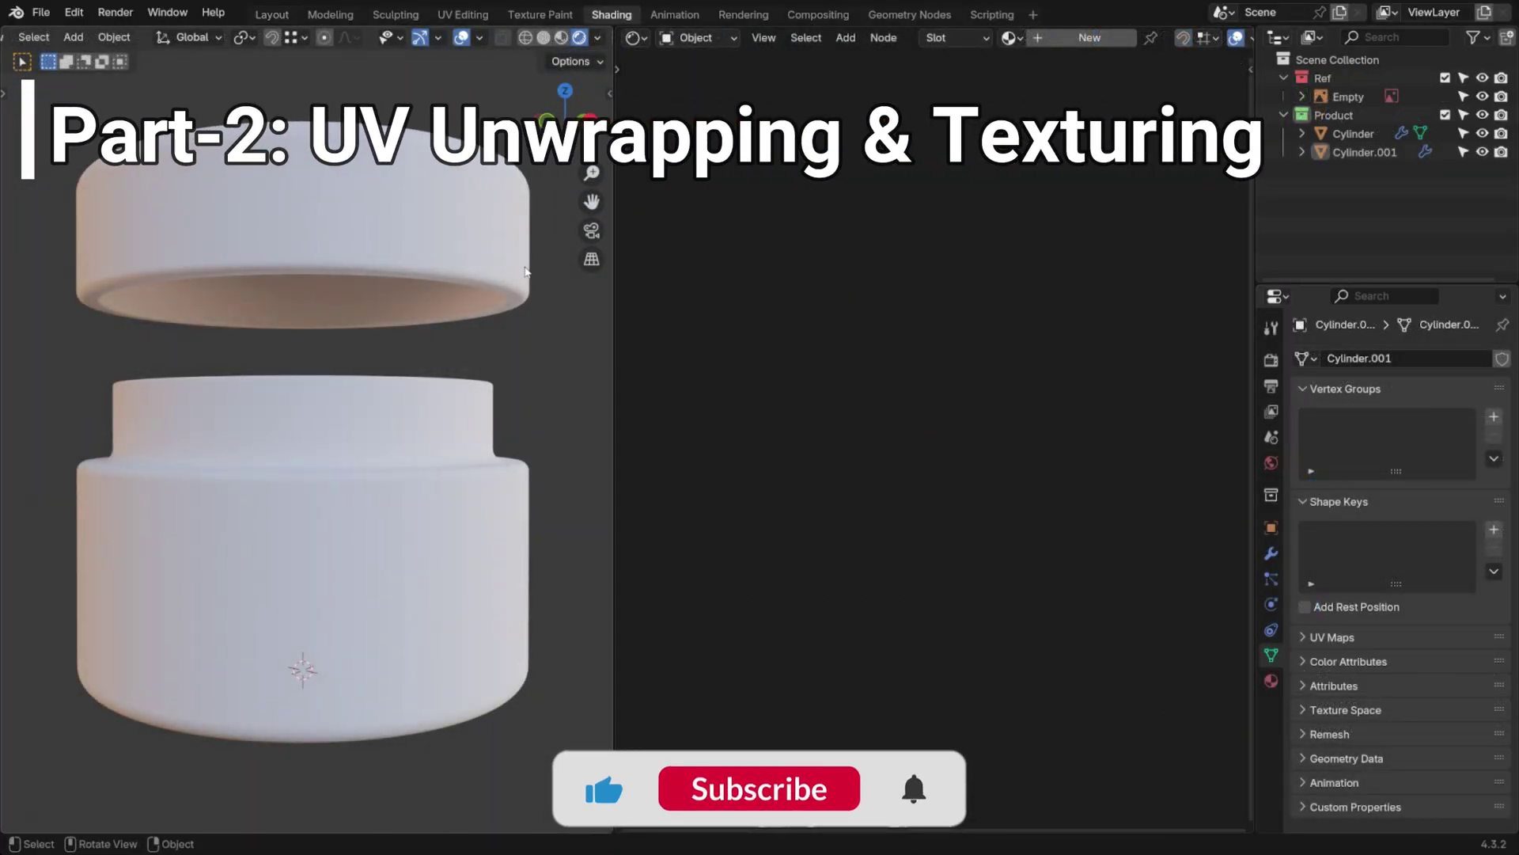
Create a new material on the lid and drive its Base Color with a mapped image texture using Texture-1.png
left_click(459, 237)
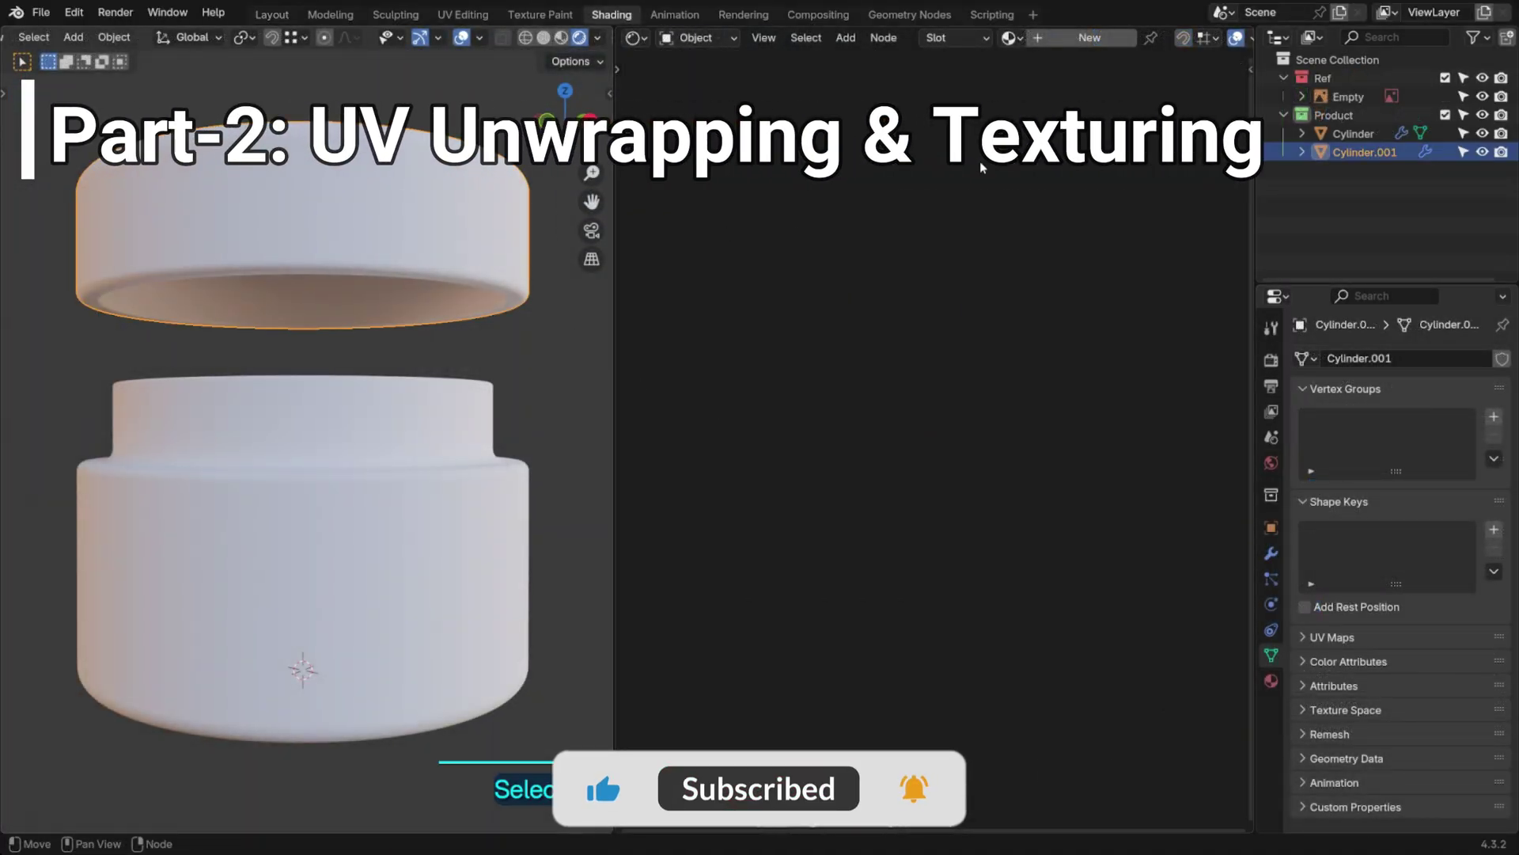
left_click(1059, 40)
scroll(1037, 349, "up", 4)
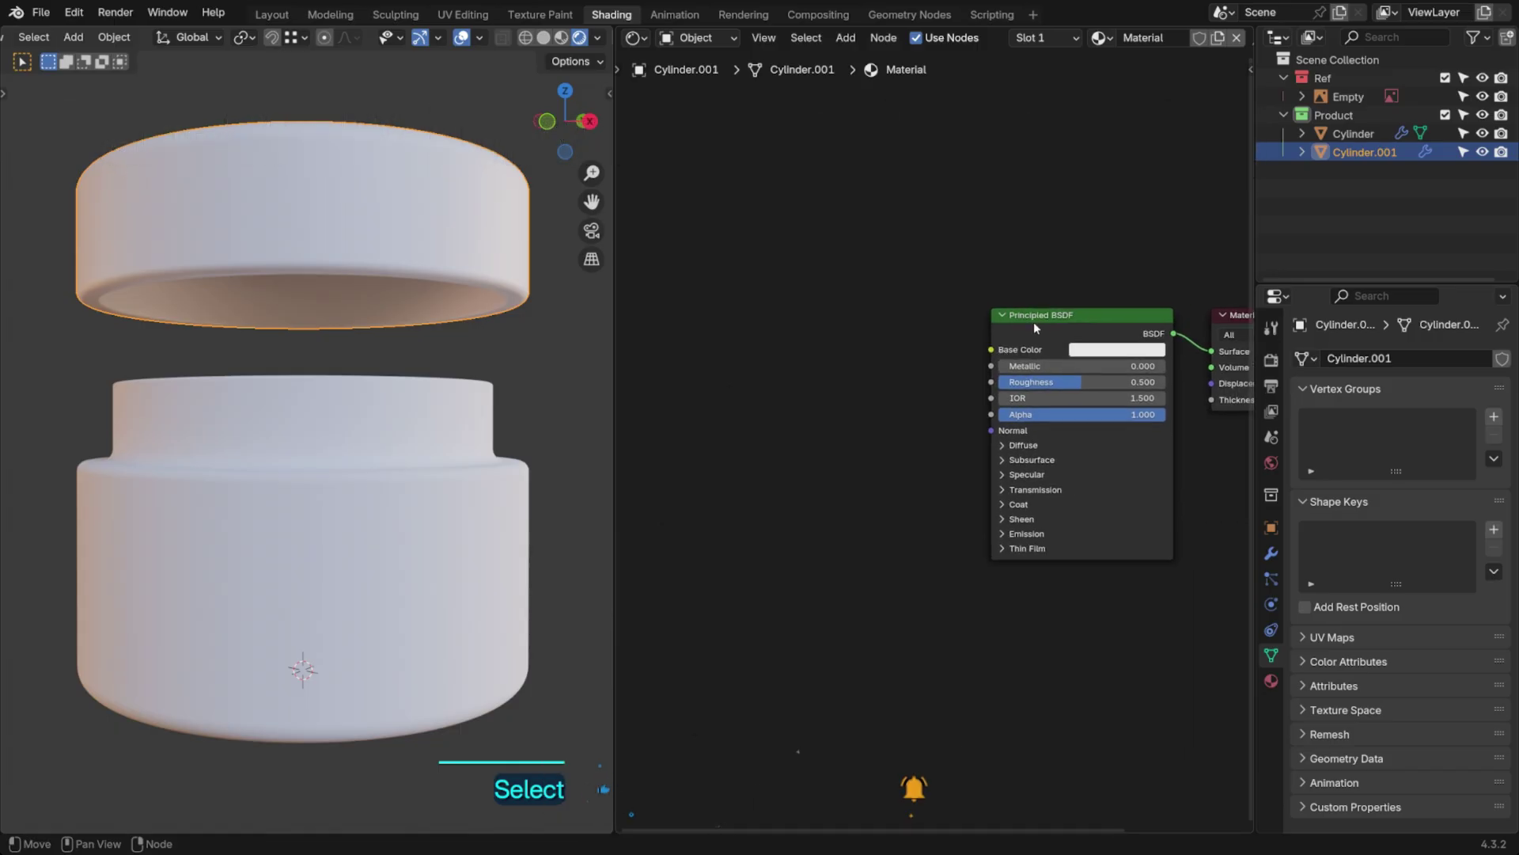
key("ctrl+t")
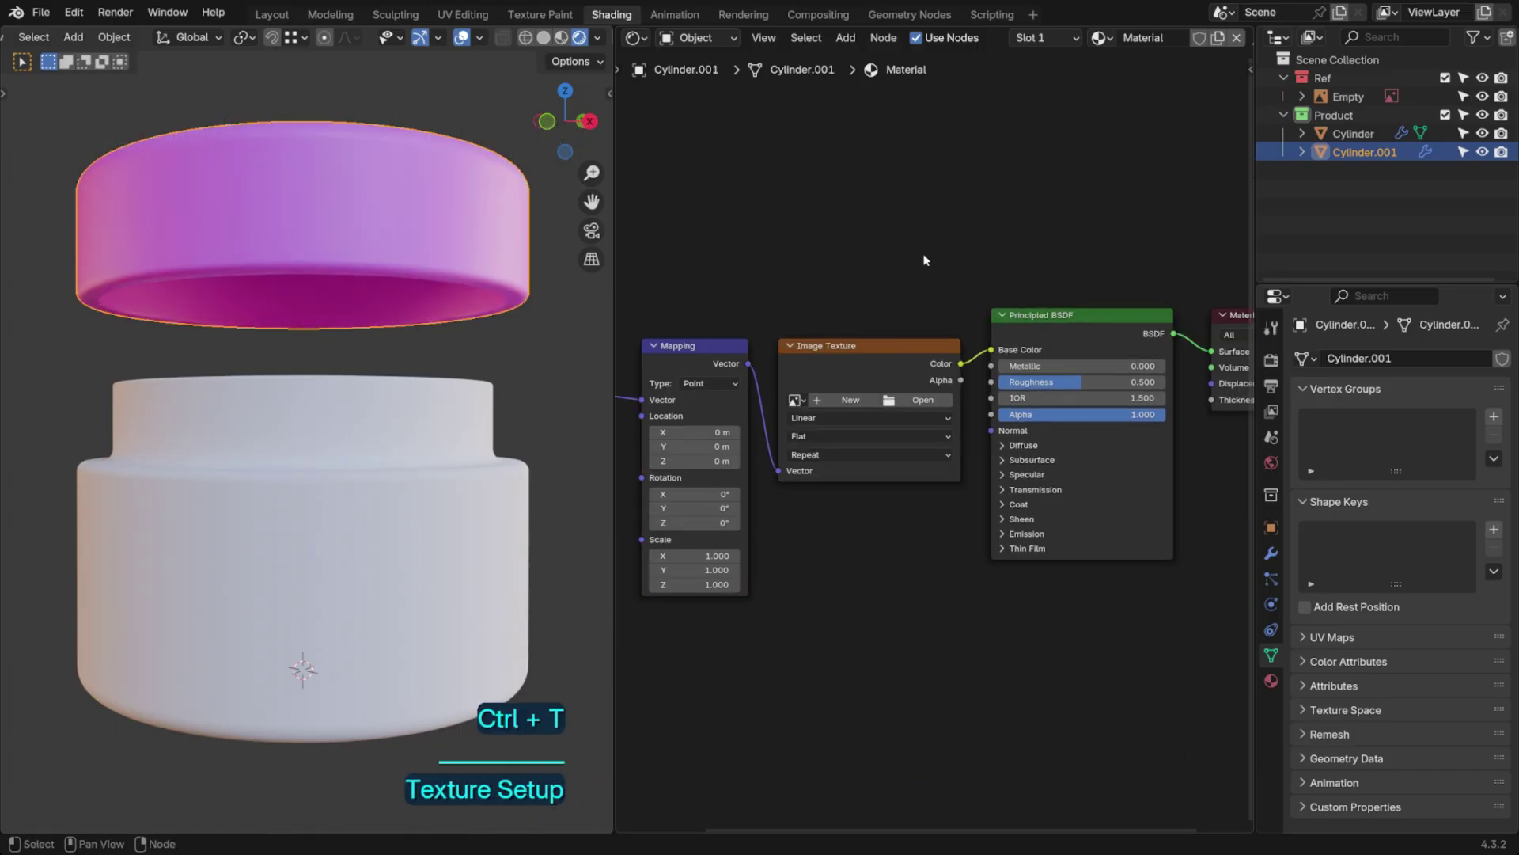
left_click(932, 401)
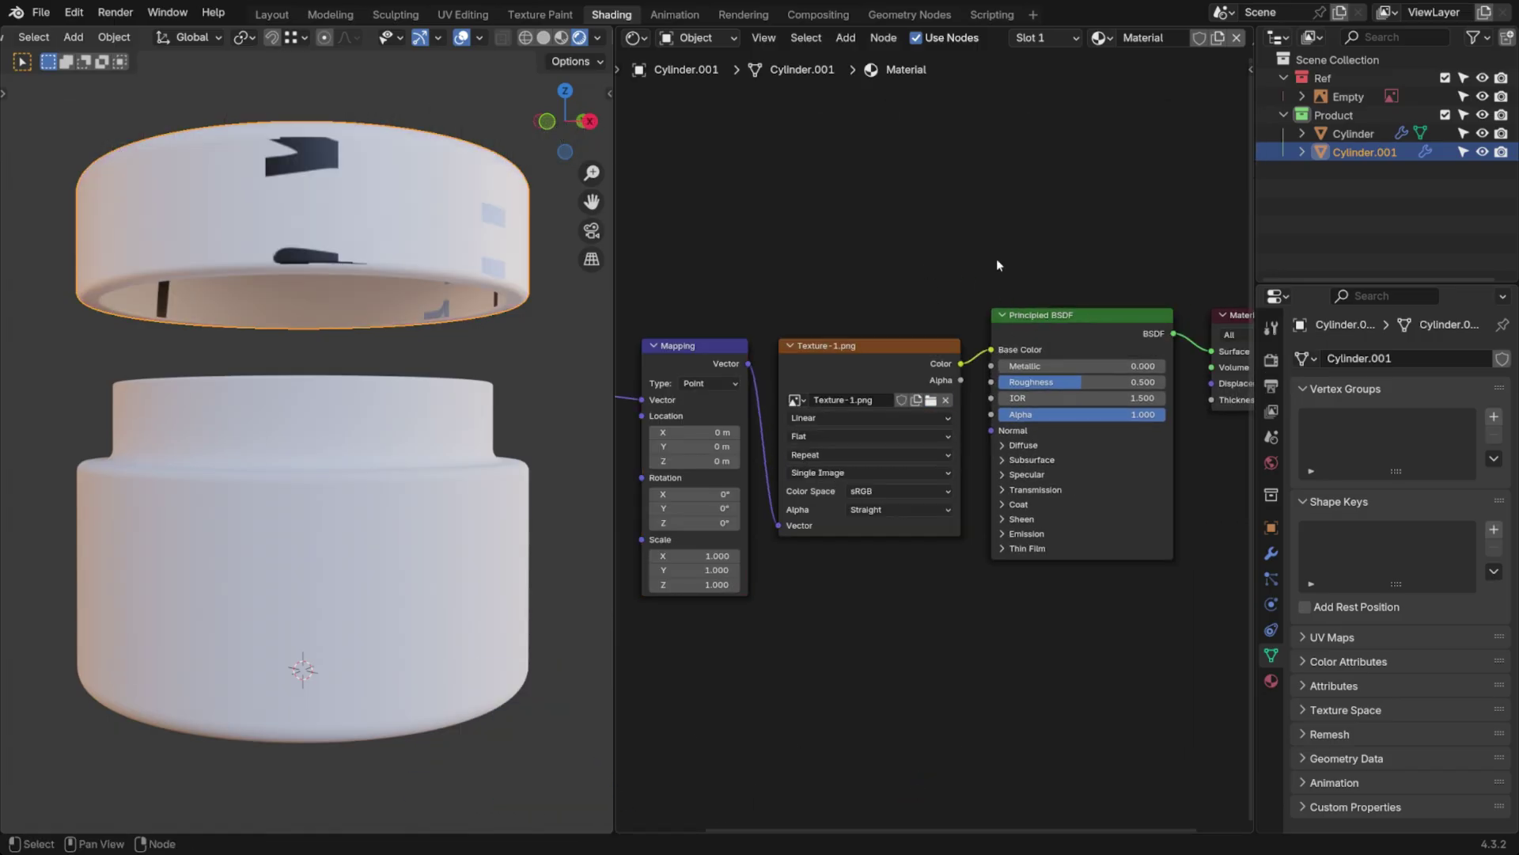
Add a Color Ramp to the lid's material, feed it from the Texture-1.png color, and connect it to the output surface
key("shift+a")
left_click(995, 259)
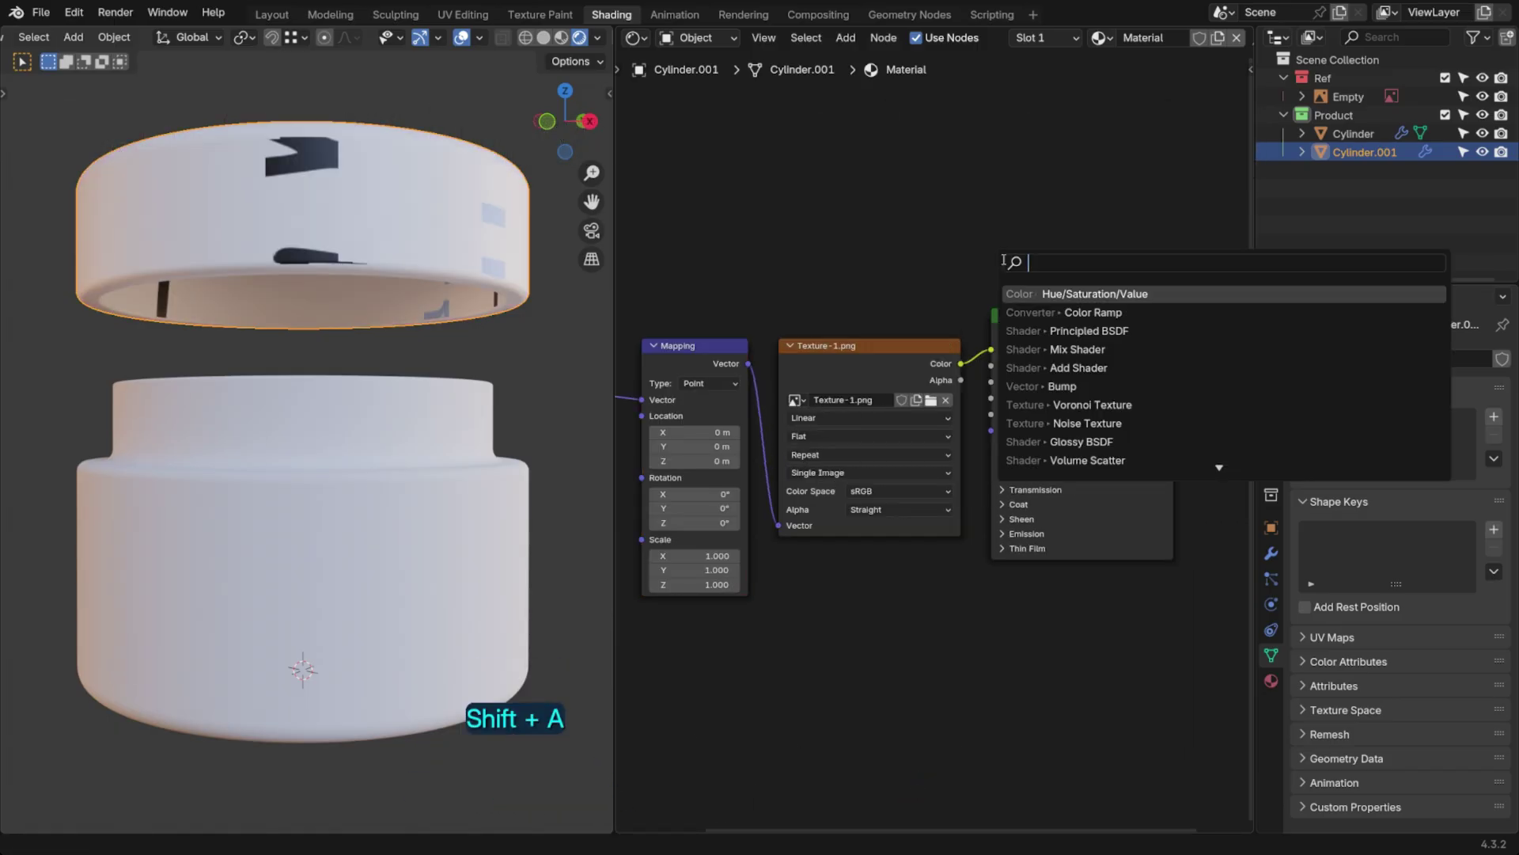
type("c")
left_click(1022, 295)
left_click(981, 236)
middle_click_drag(981, 235, 920, 329)
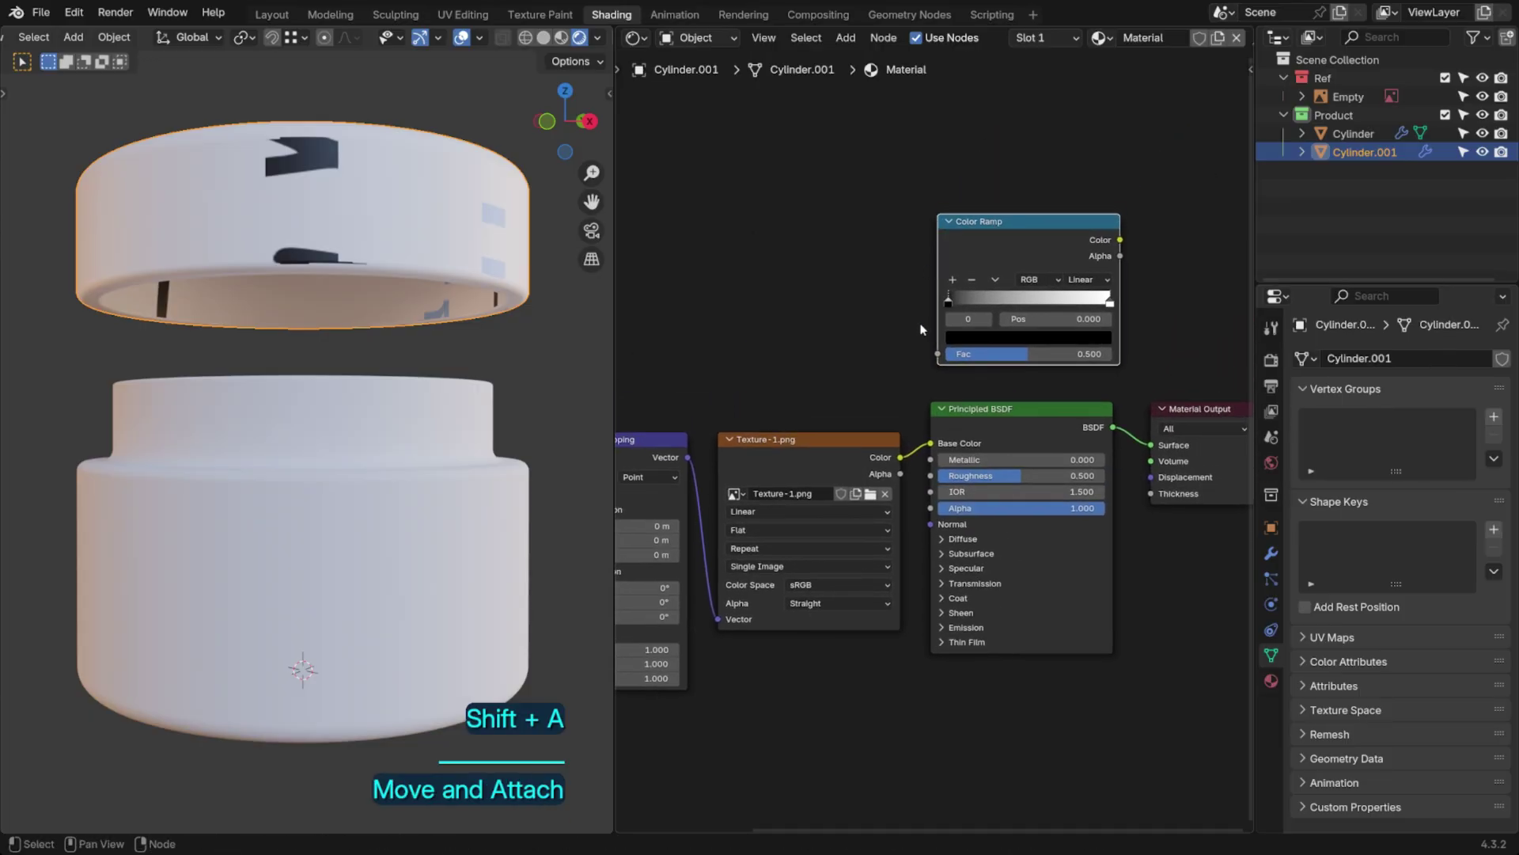
left_click_drag(897, 460, 946, 358)
left_click(1046, 241, "ctrl+shift")
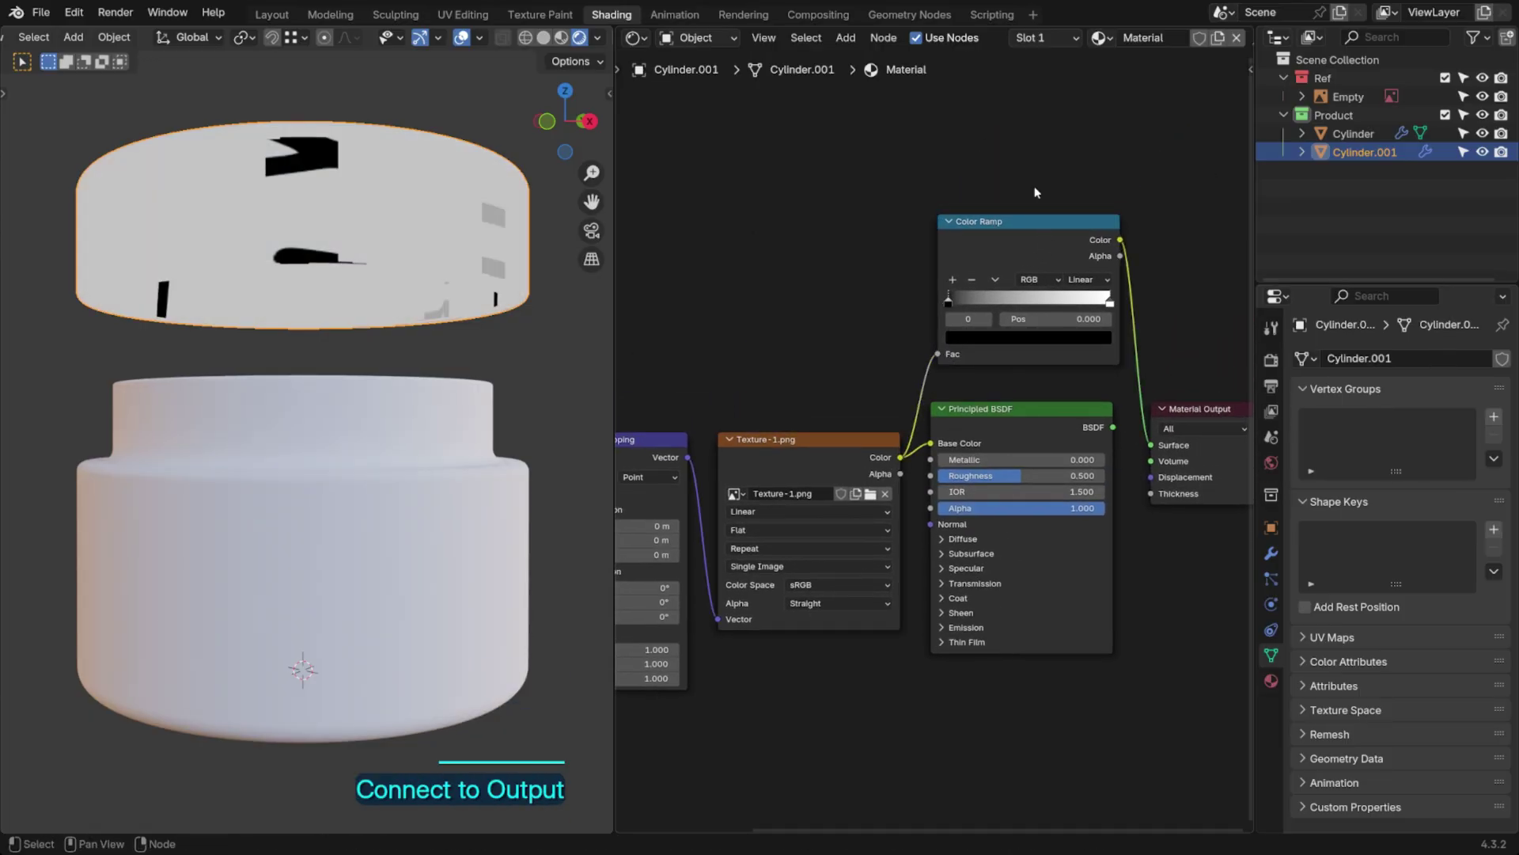
Copy all of the lid material's nodes except the Material Output
mouse_move(340, 261)
middle_mouse_down()
mouse_move(372, 238)
mouse_move(356, 284)
mouse_move(334, 260)
middle_mouse_up()
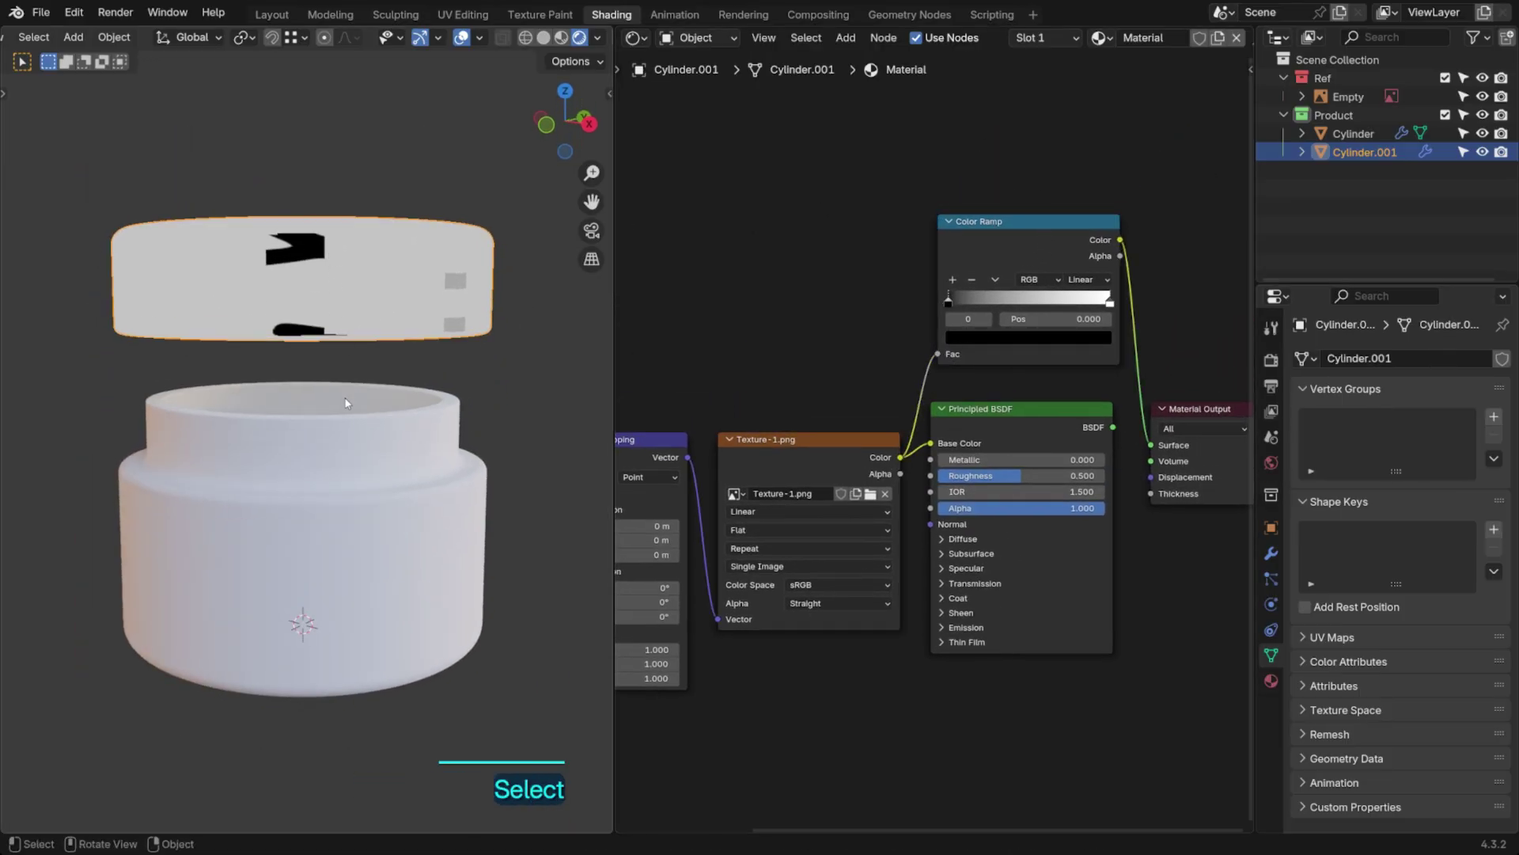
scroll(743, 696, "down", 3)
left_click_drag(681, 650, 991, 311)
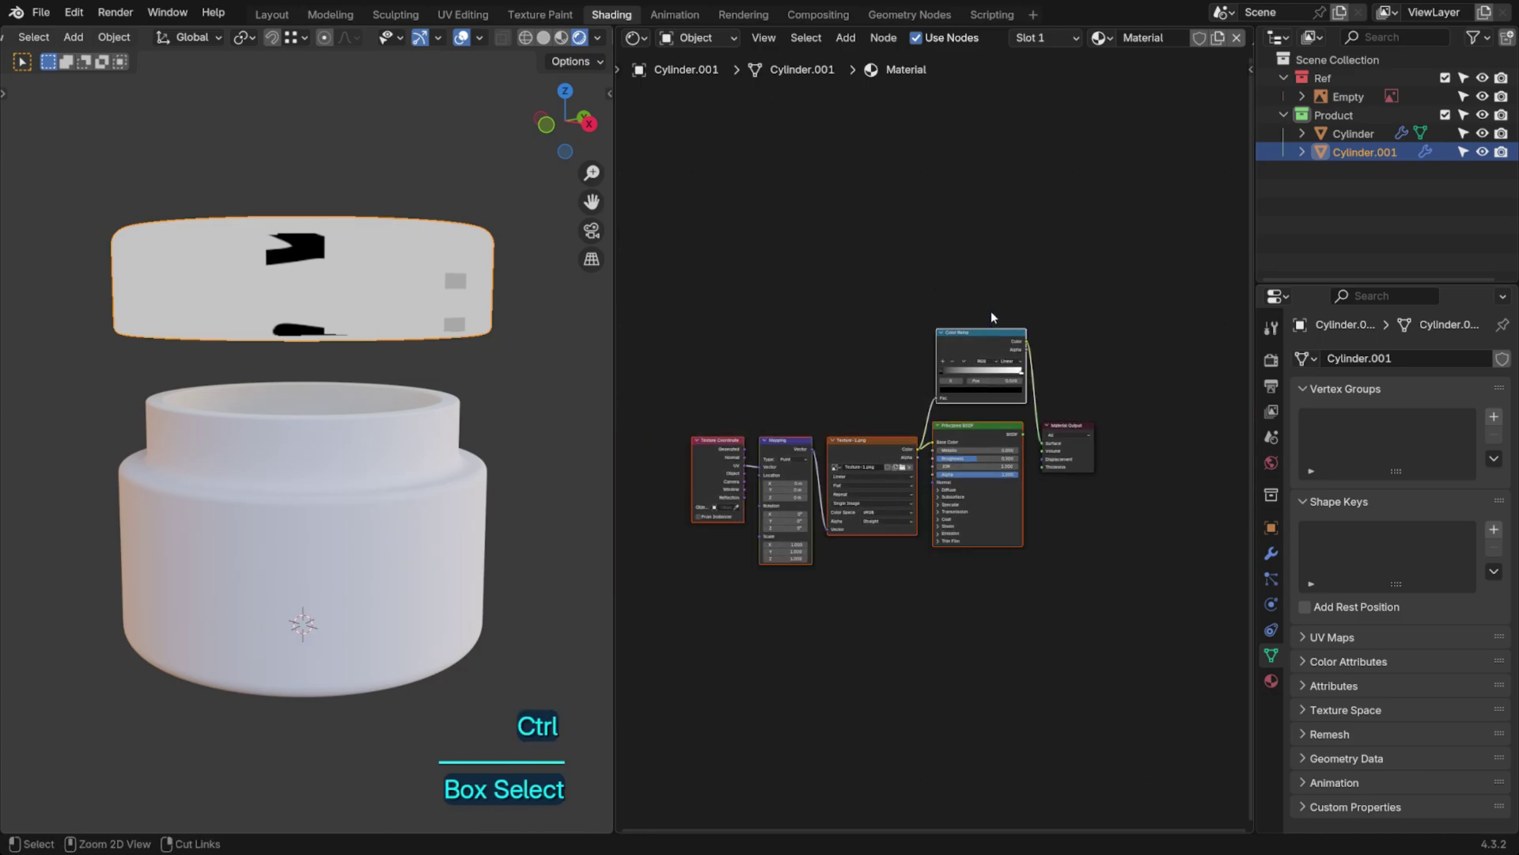
key("ctrl+c")
key("ctrl+c")
left_click(905, 293)
Create a new material on the jar body, delete its default Principled BSDF, and paste the copied nodes
left_click(385, 454)
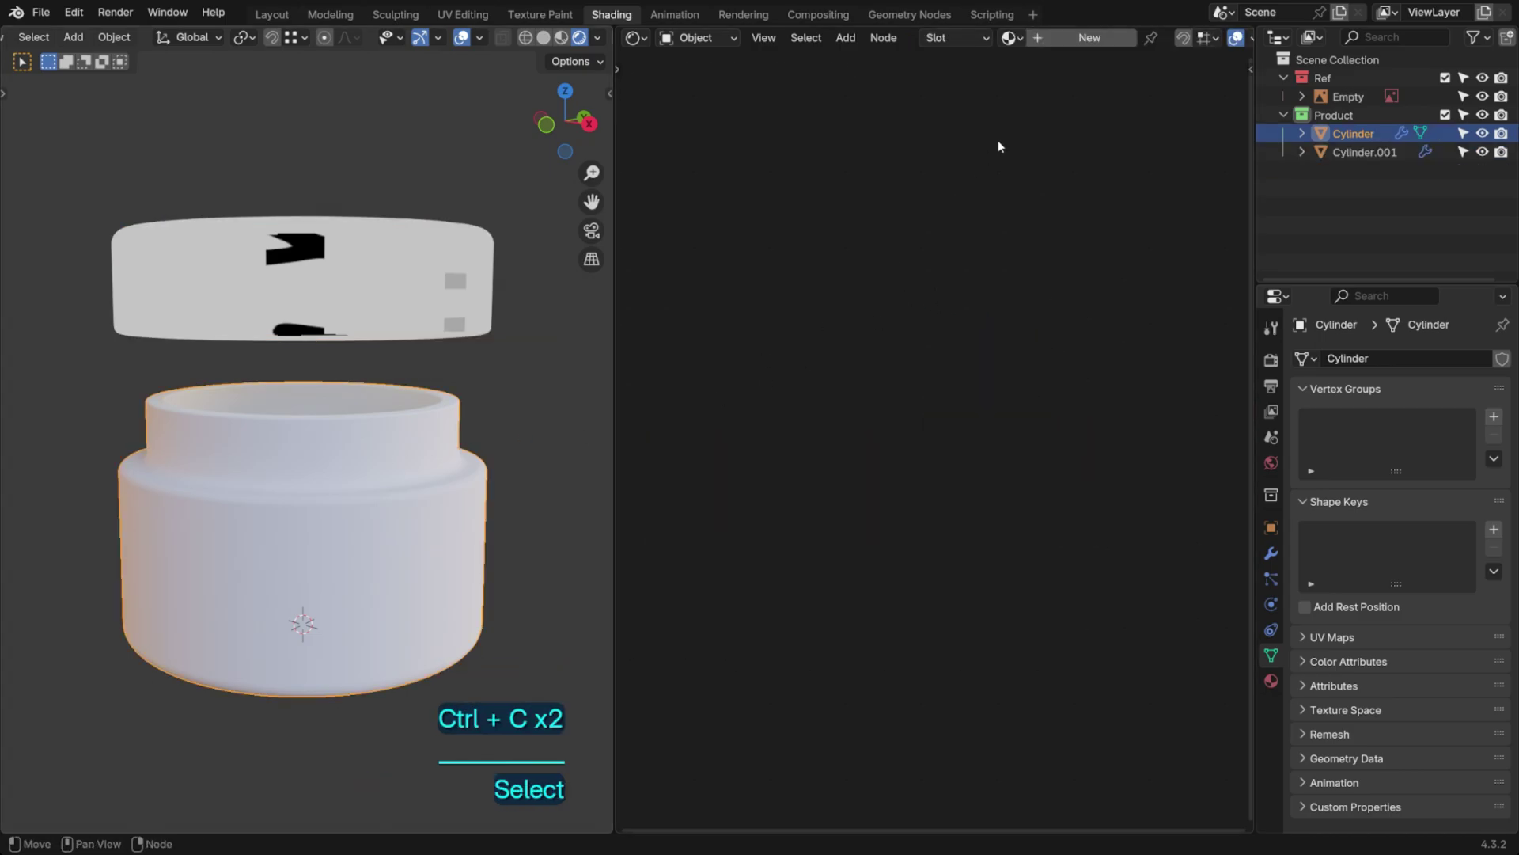
left_click(1052, 38)
left_click(963, 443)
key("x")
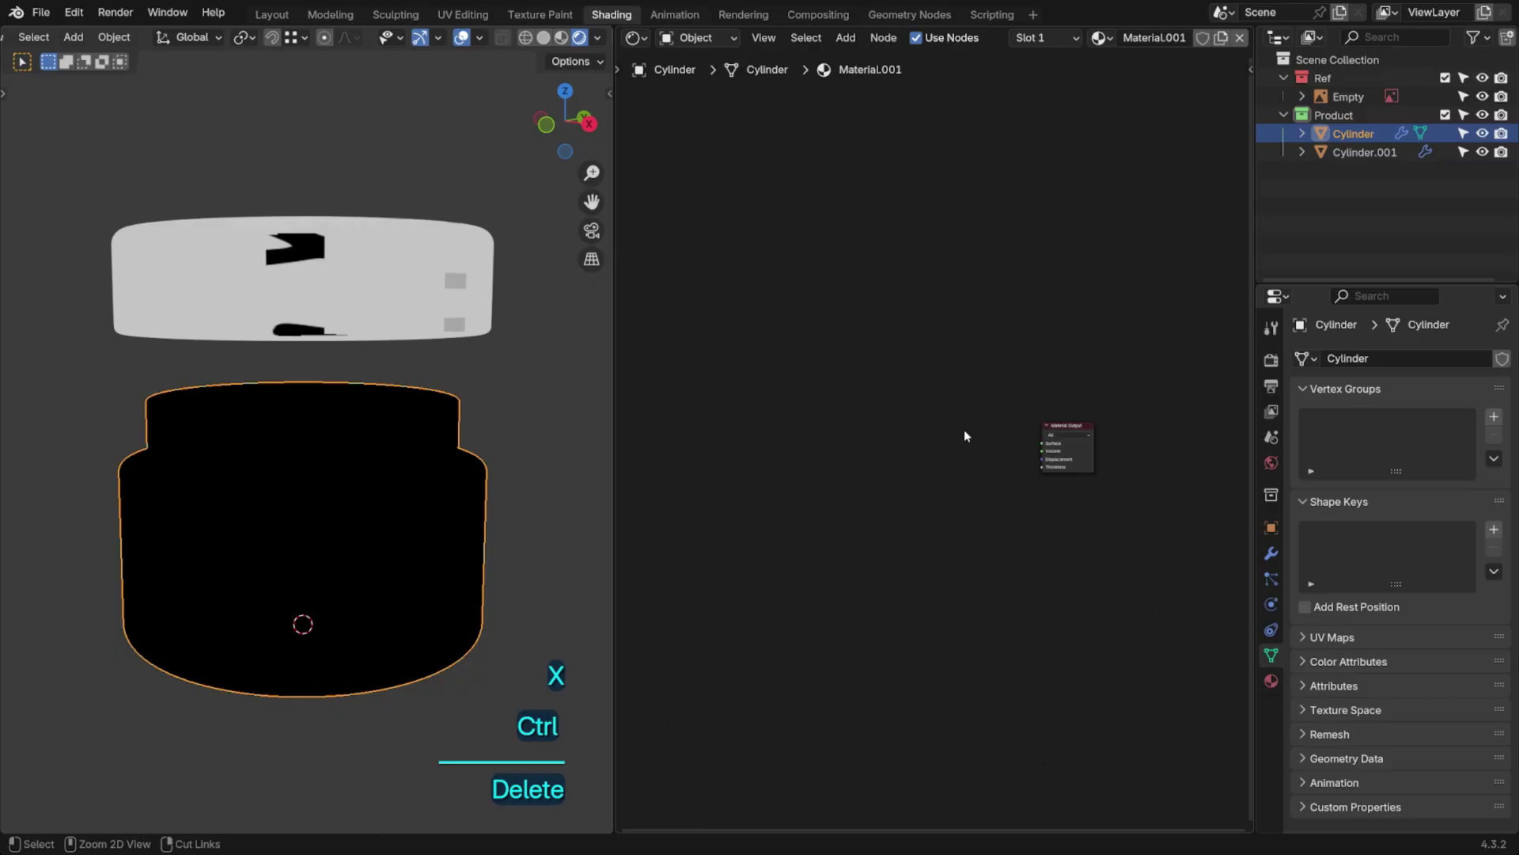
key("ctrl+v")
key("g")
left_click(1023, 336)
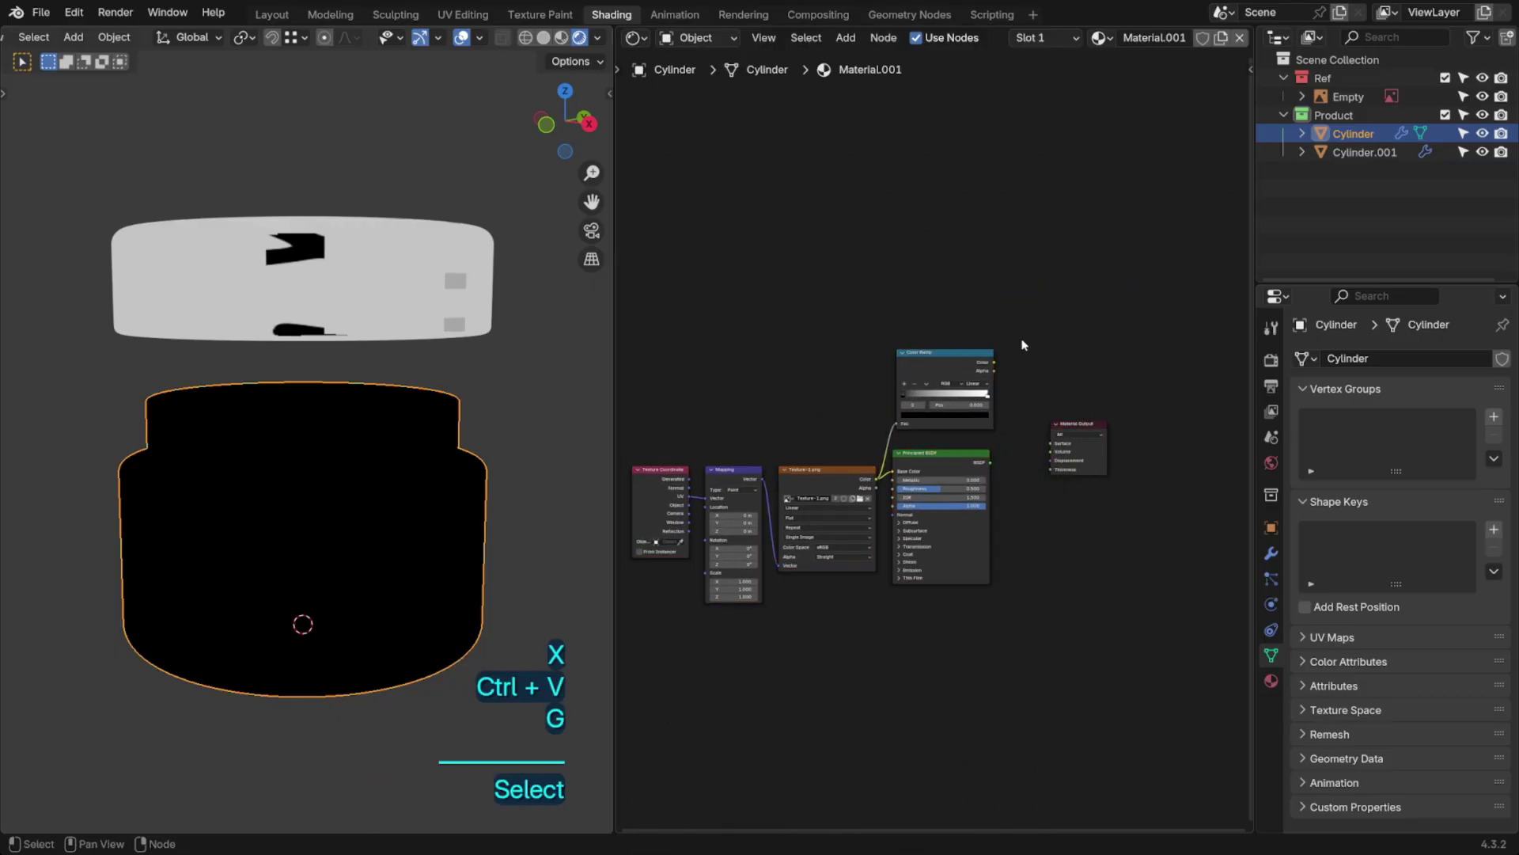
Connect the jar body's Color Ramp to the Material Output surface and remove the unused Principled BSDF node
scroll(1020, 324, "up", 2)
left_click_drag(1102, 445, 1105, 444)
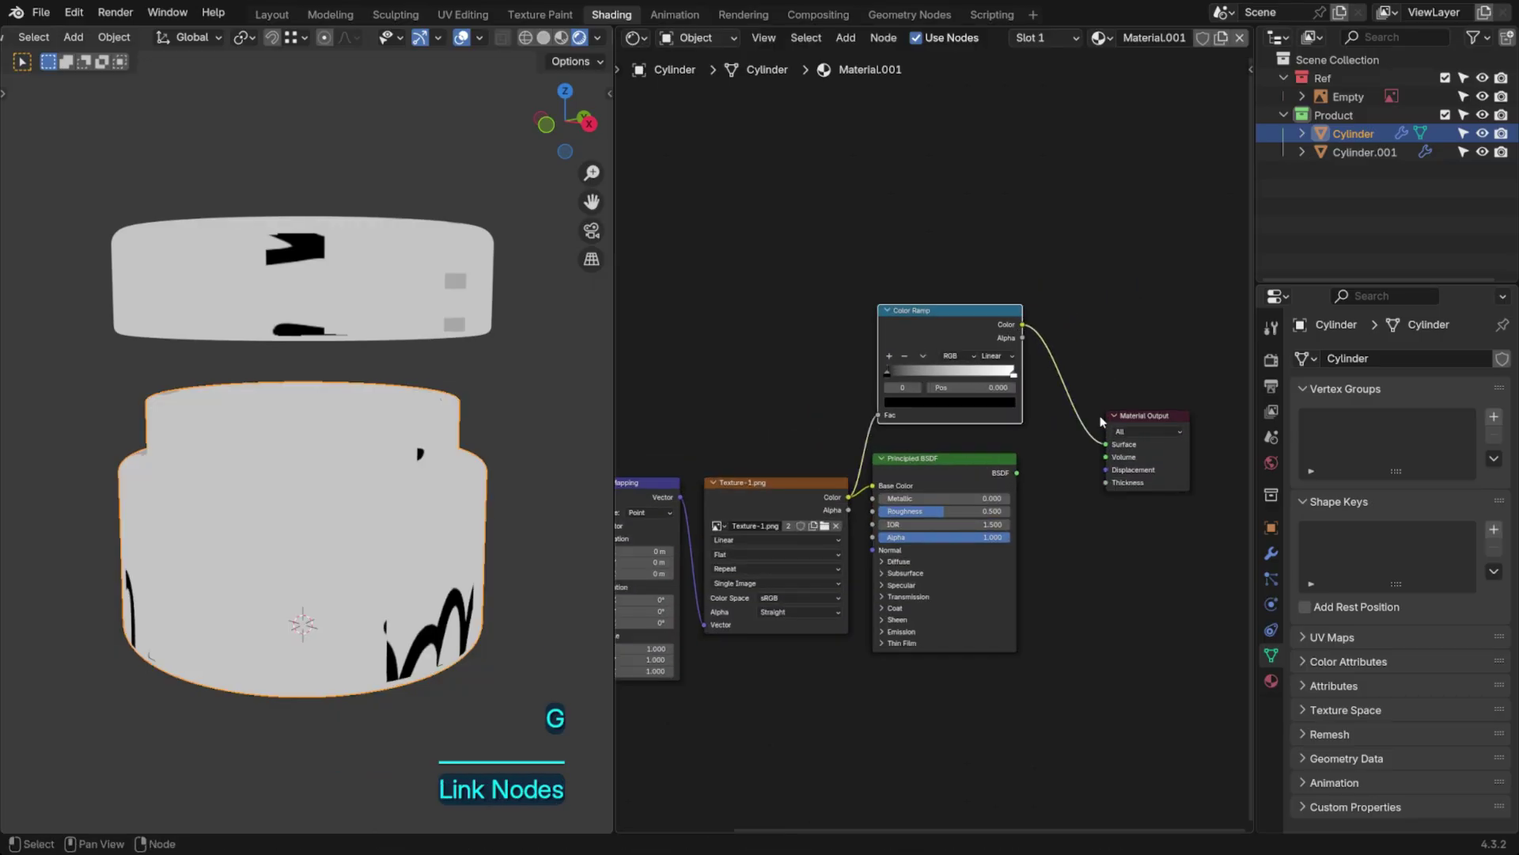
left_click(993, 477)
key("x")
left_click_drag(976, 341, 998, 433)
Set the viewport to Solid shading with Texture color so the image shows on both objects
mouse_move(497, 465)
middle_mouse_down()
mouse_move(484, 369)
mouse_move(487, 453)
middle_mouse_up()
left_click(553, 397)
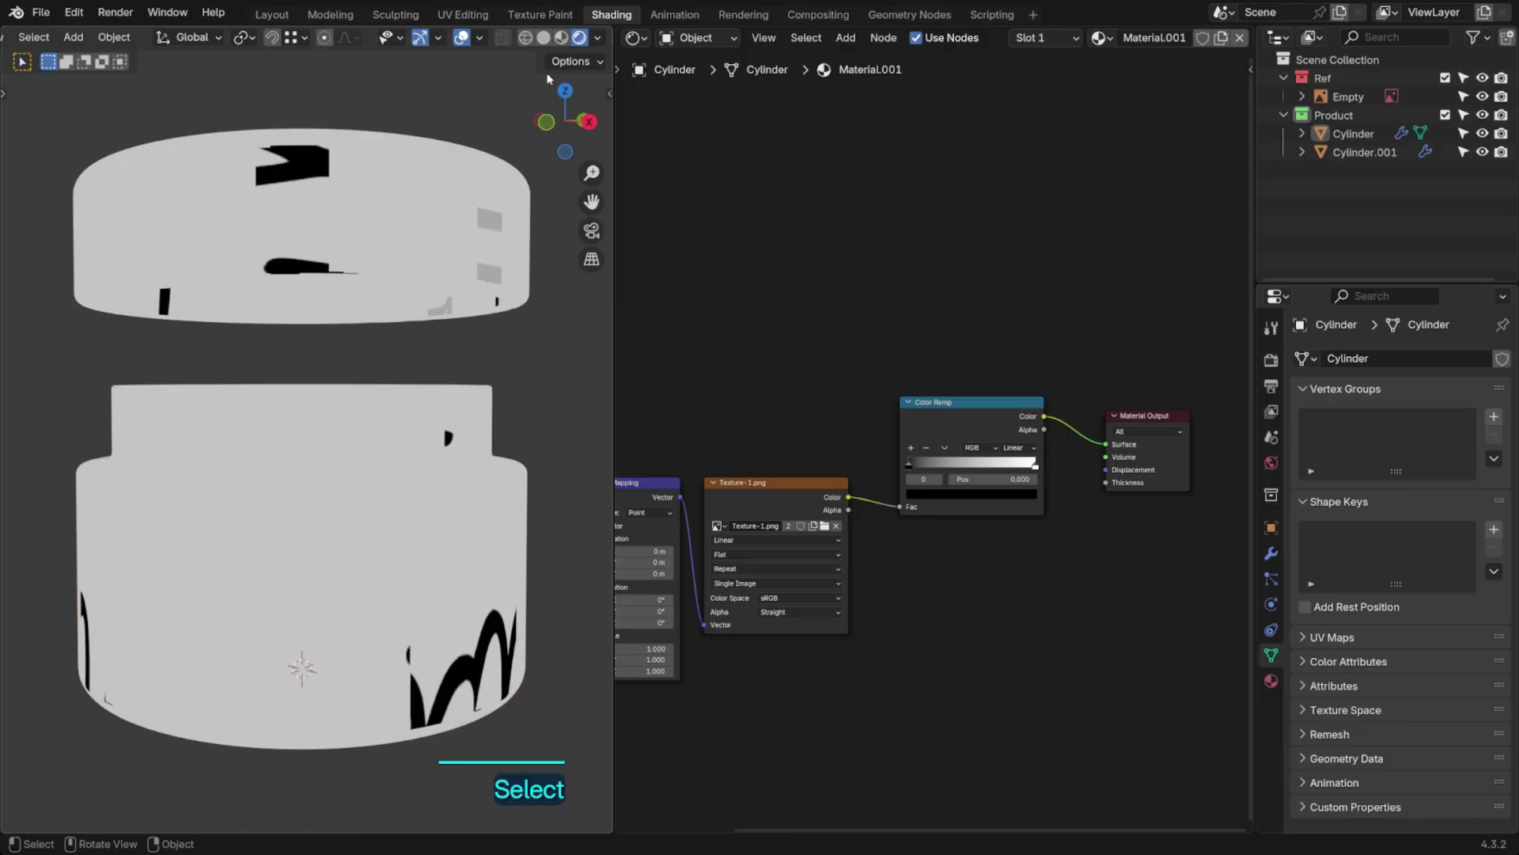
left_click(543, 38)
left_click(597, 38)
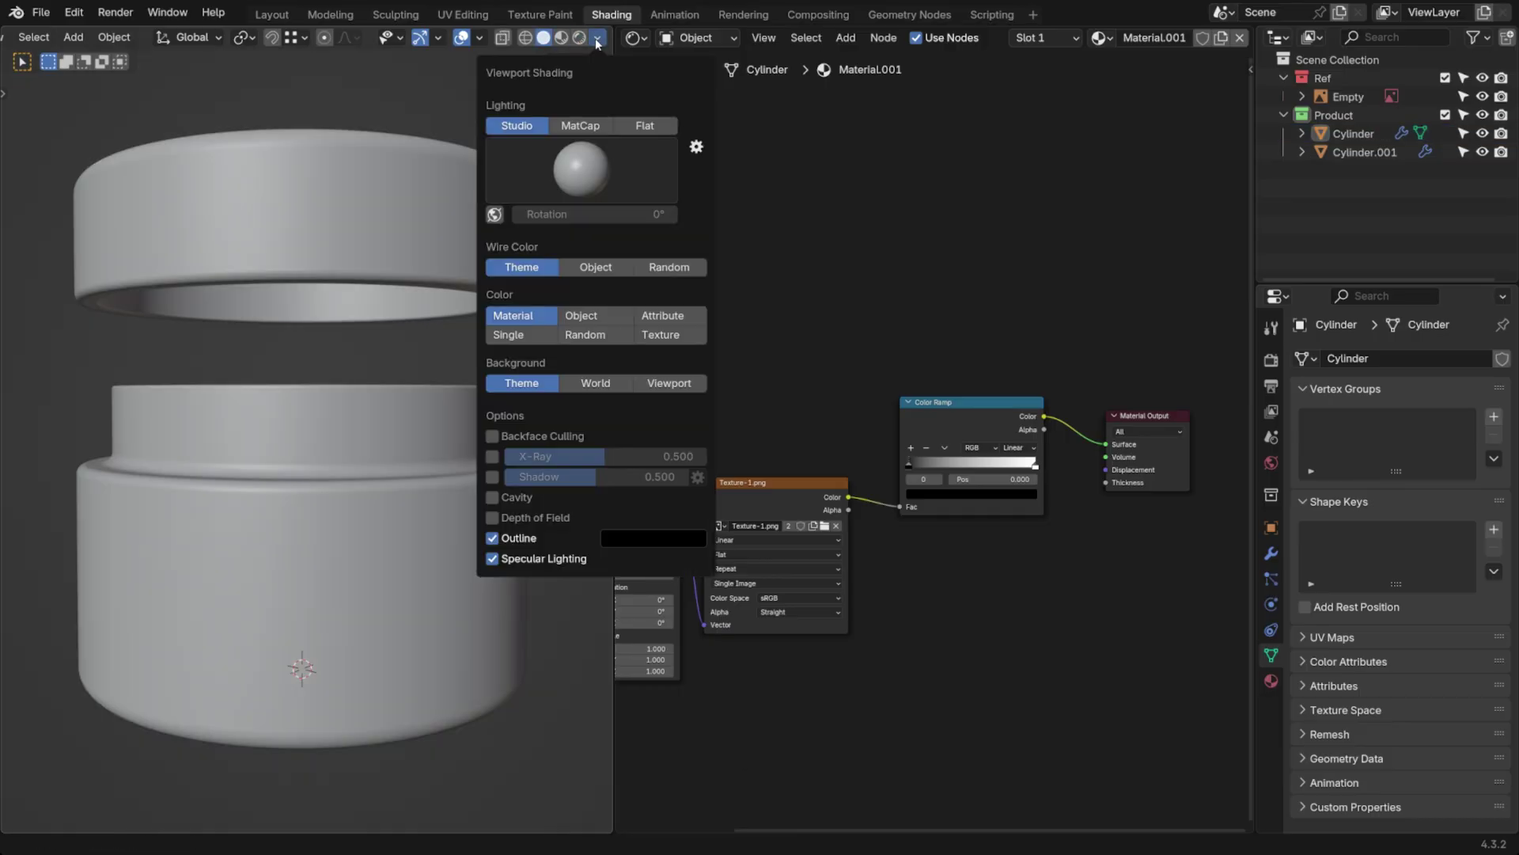
left_click(661, 334)
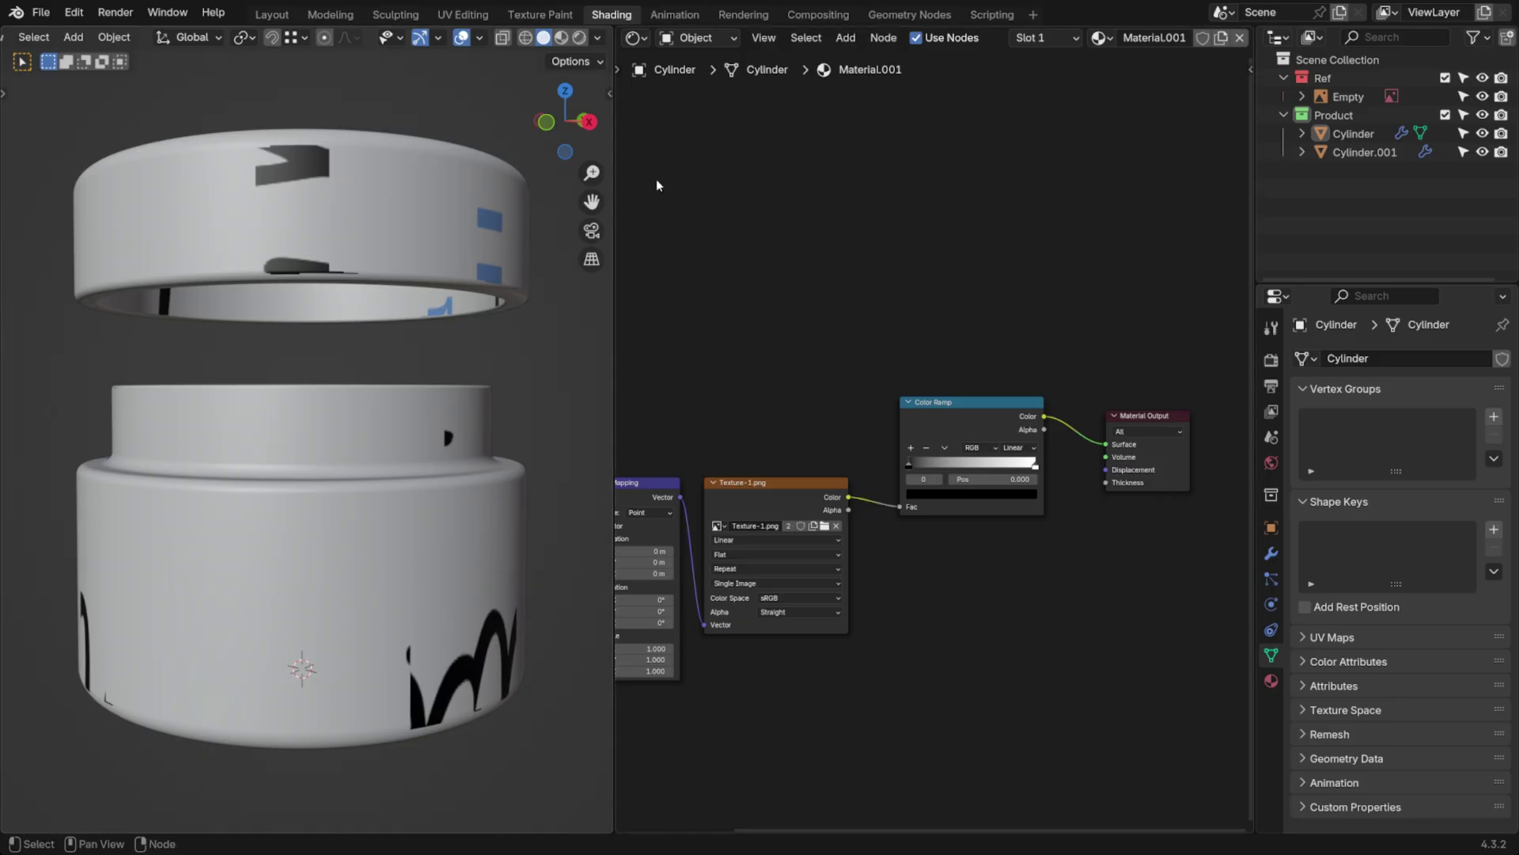
Switch the shader editor area to the UV Editor and put the lid in Edit Mode to display its UVs
left_click(637, 38)
left_click(665, 108)
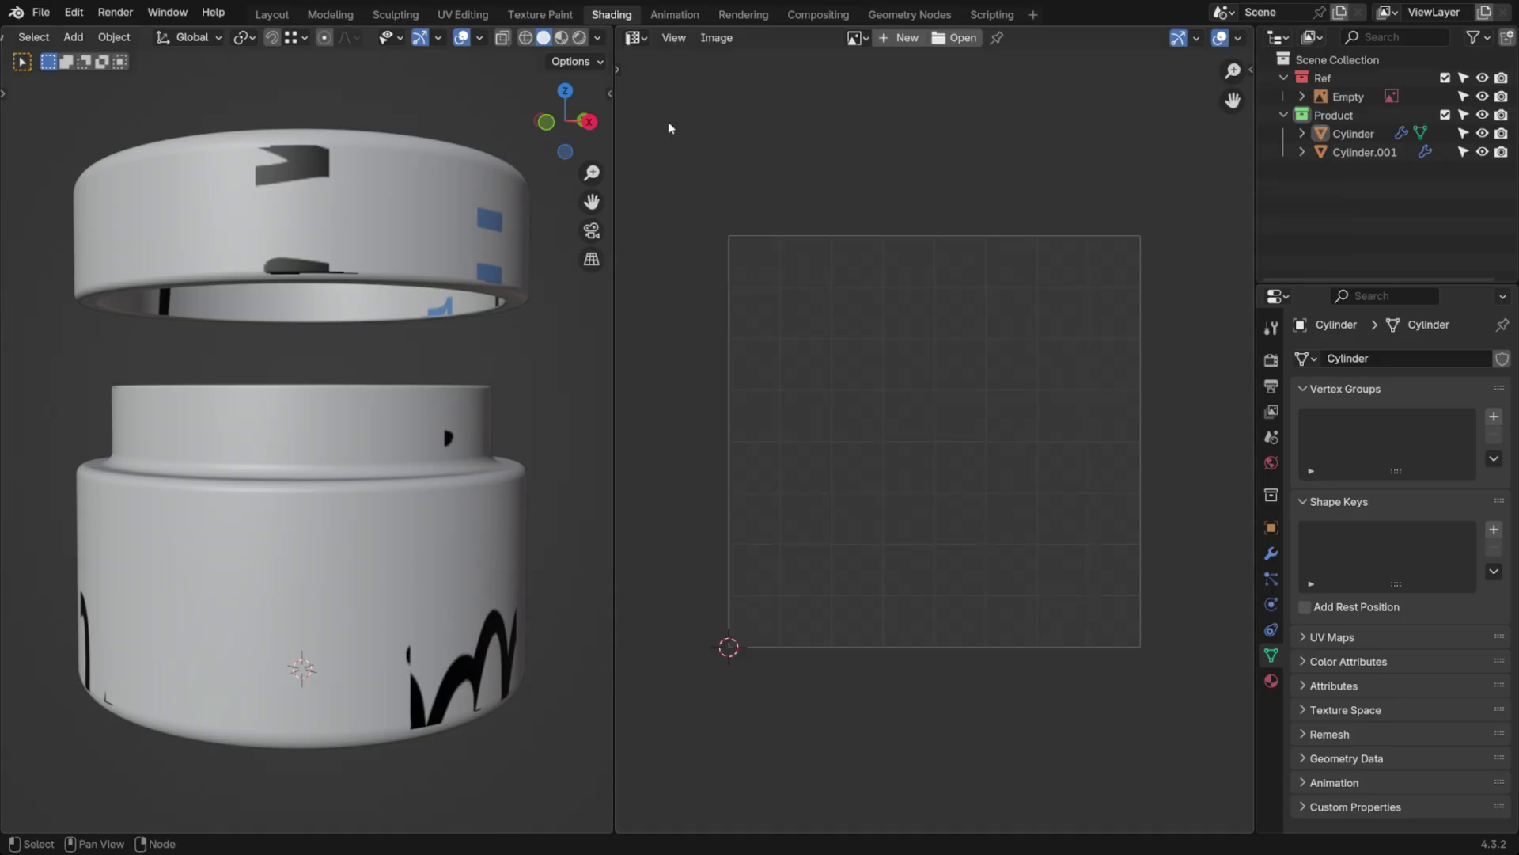
left_click(426, 231)
key("Tab")
scroll(757, 252, "down", 8)
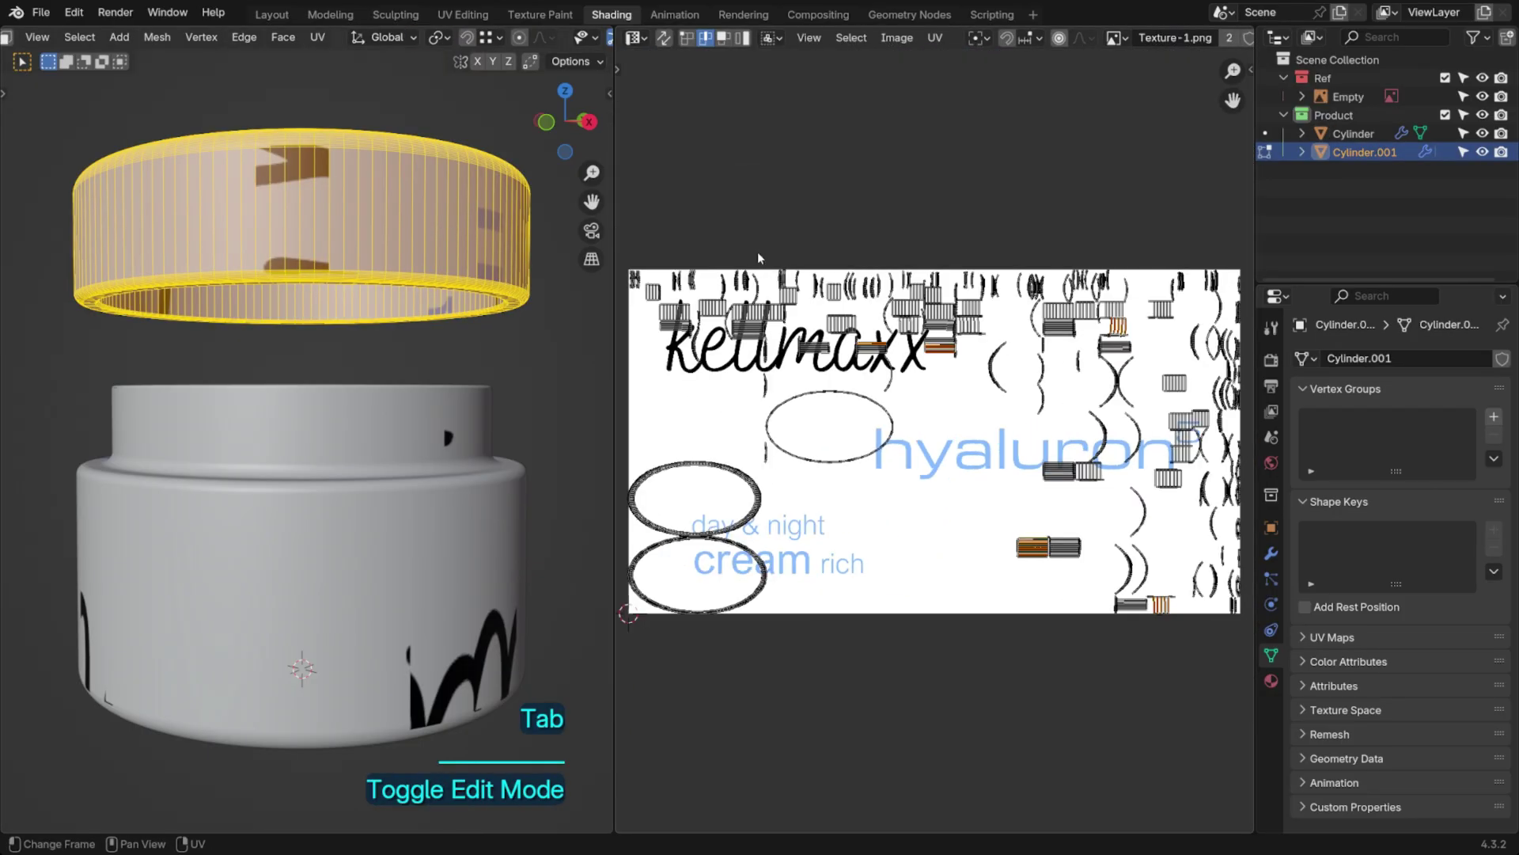
Return the lid to Object Mode and snap it down onto the jar body to line up with the front reference
middle_click_drag(400, 250, 443, 296)
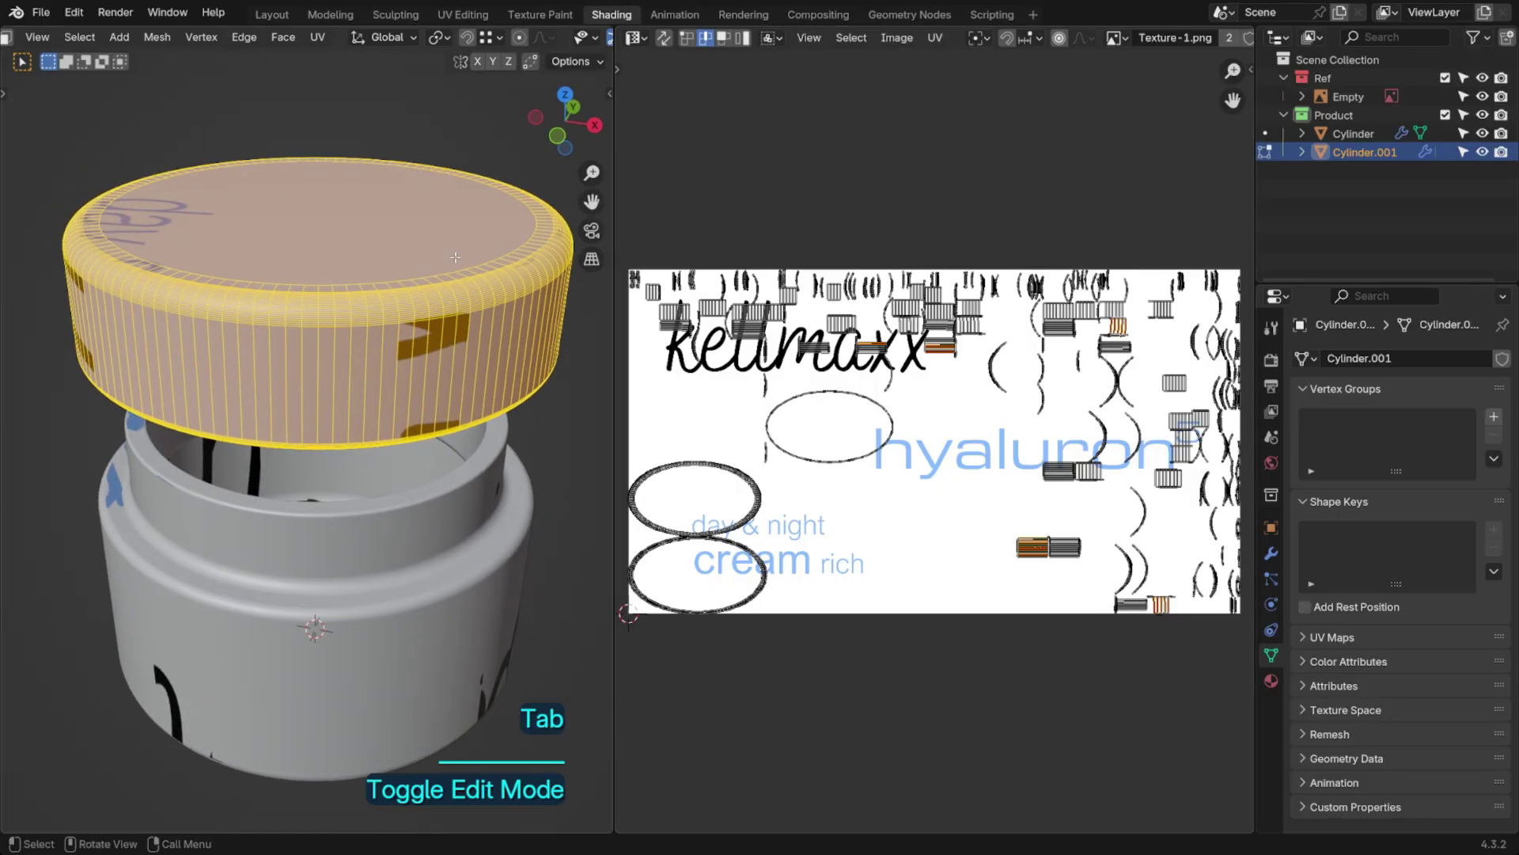
key("Tab")
left_click(554, 134)
middle_click_drag(467, 183, 467, 208, "shift")
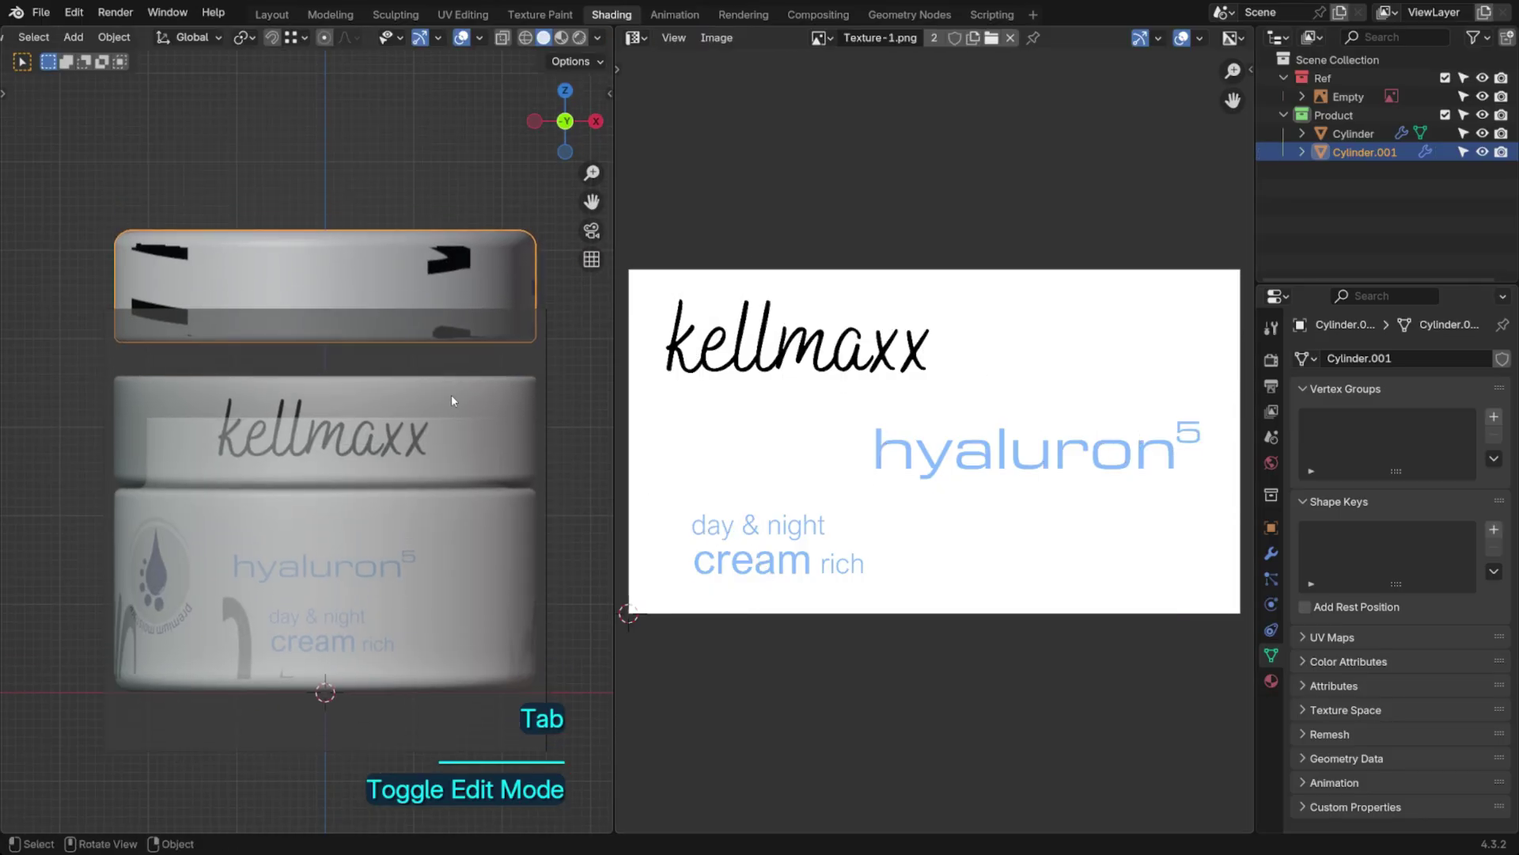
key("shift+s")
left_click(424, 159)
scroll(427, 201, "up", 5)
scroll(427, 207, "down", 2)
Select the lid's front wall faces behind the kellmaxx reference lettering and mark their rectangular outline as a seam
key("Tab")
key("3")
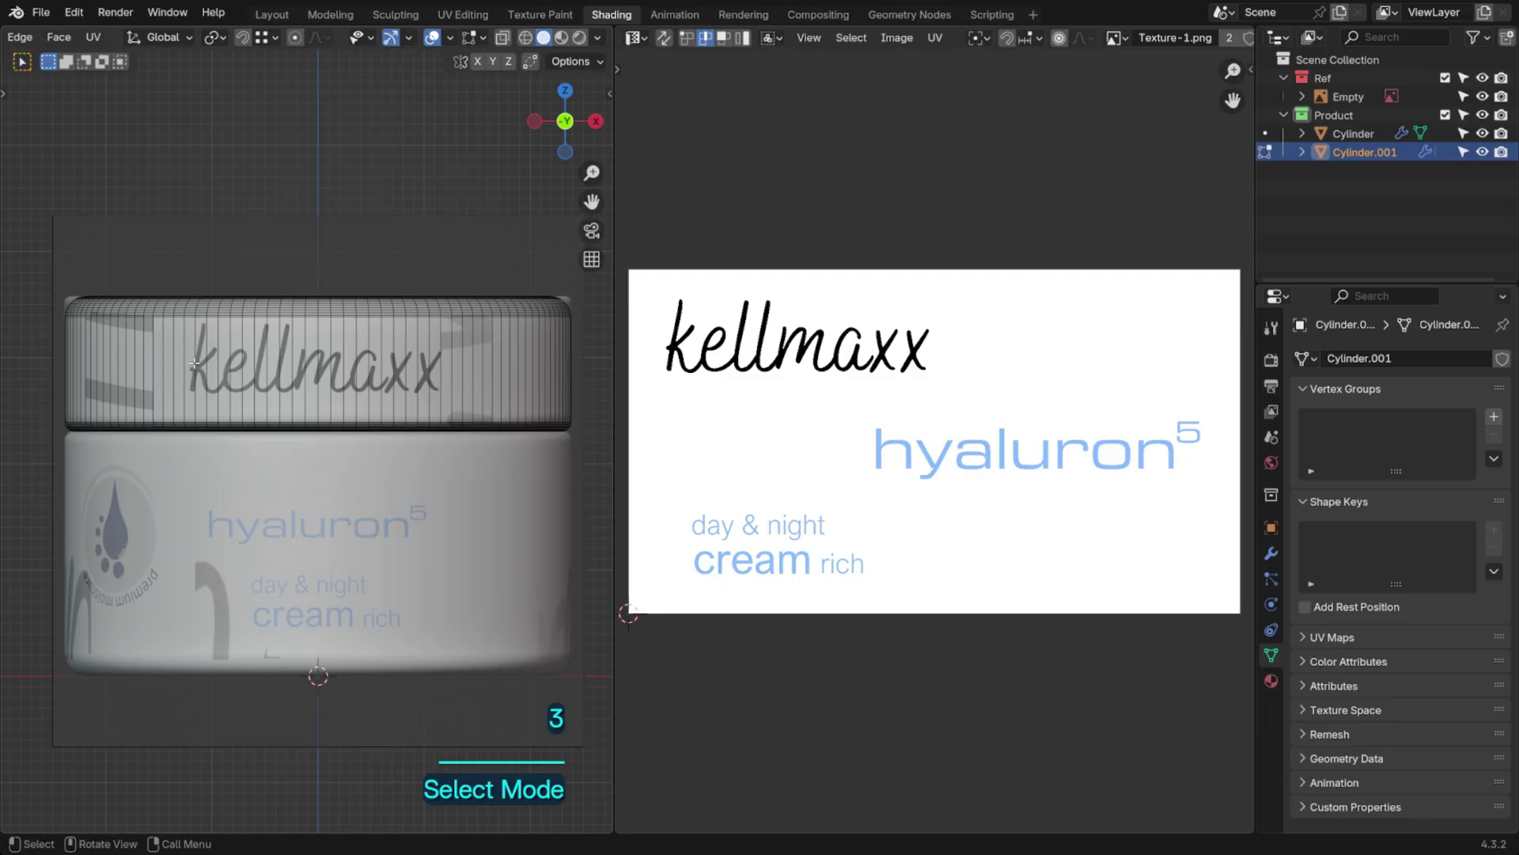
left_click(450, 378, "ctrl+shift")
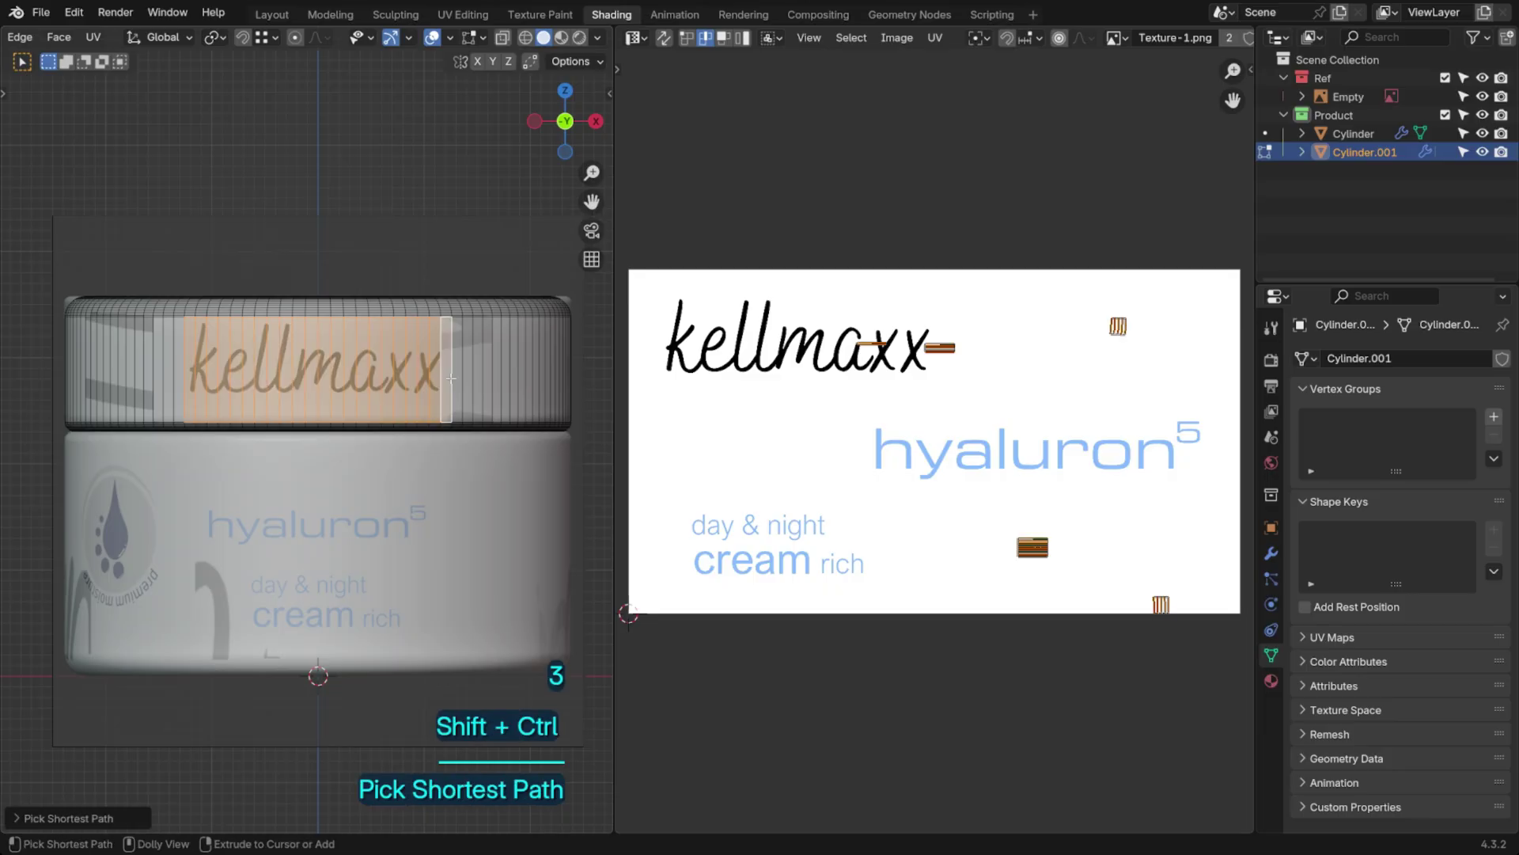
key("2")
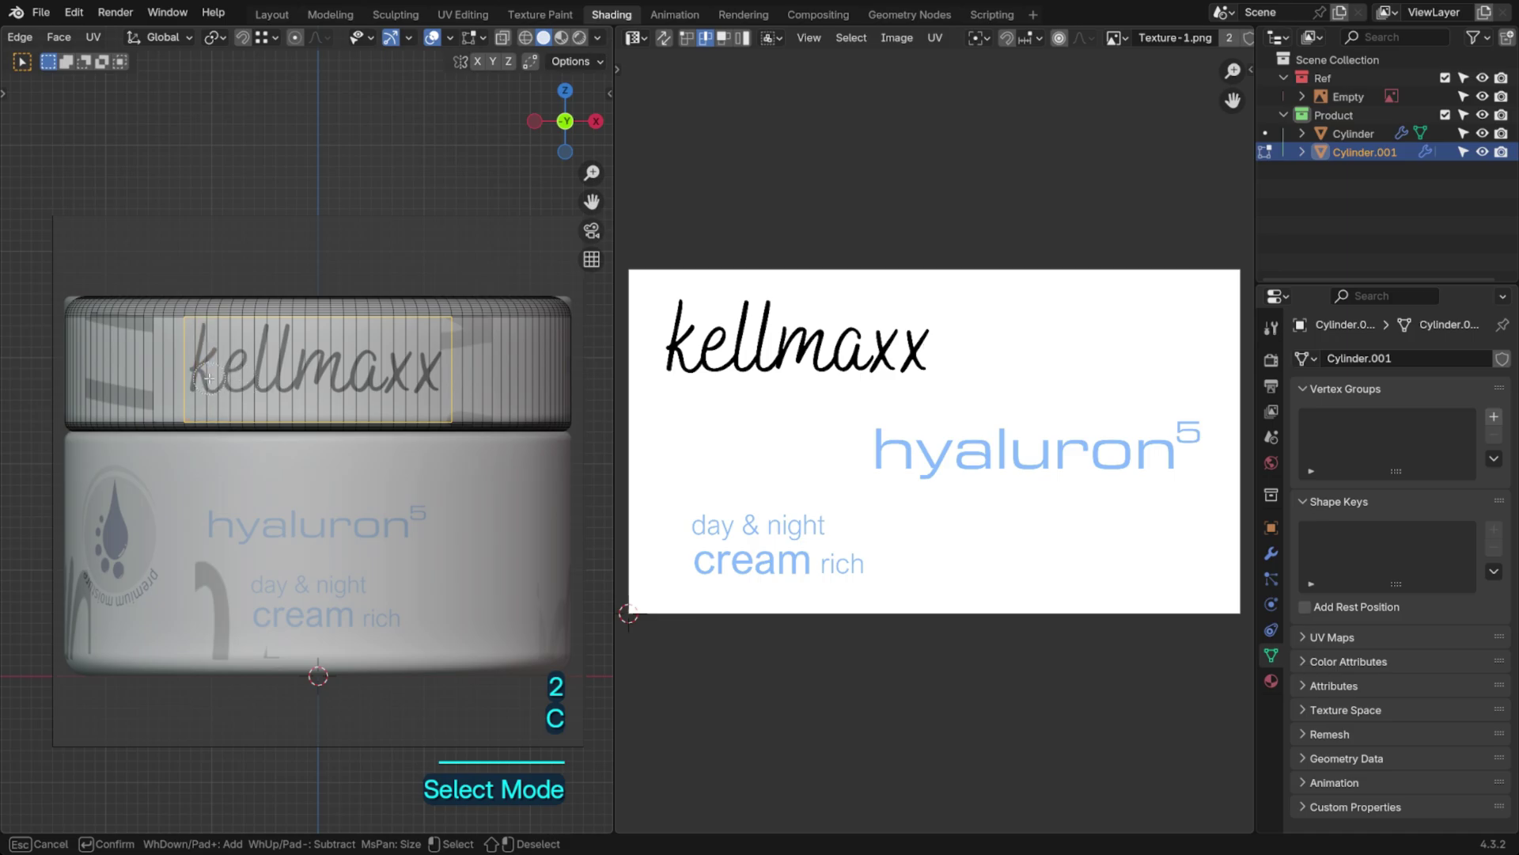
scroll(284, 45, "up", 5)
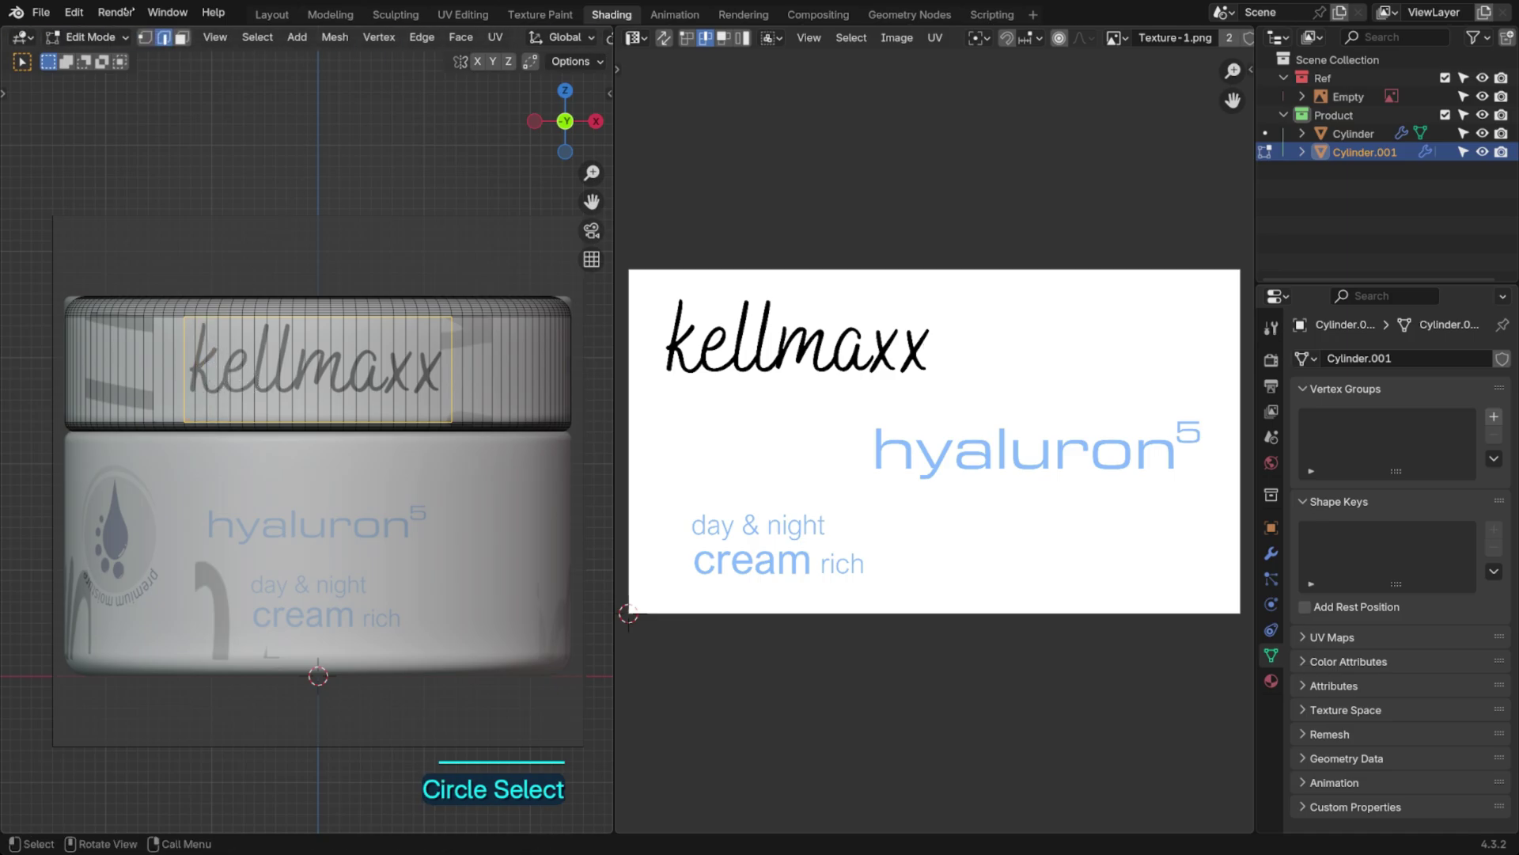
left_click(495, 37)
left_click(520, 124)
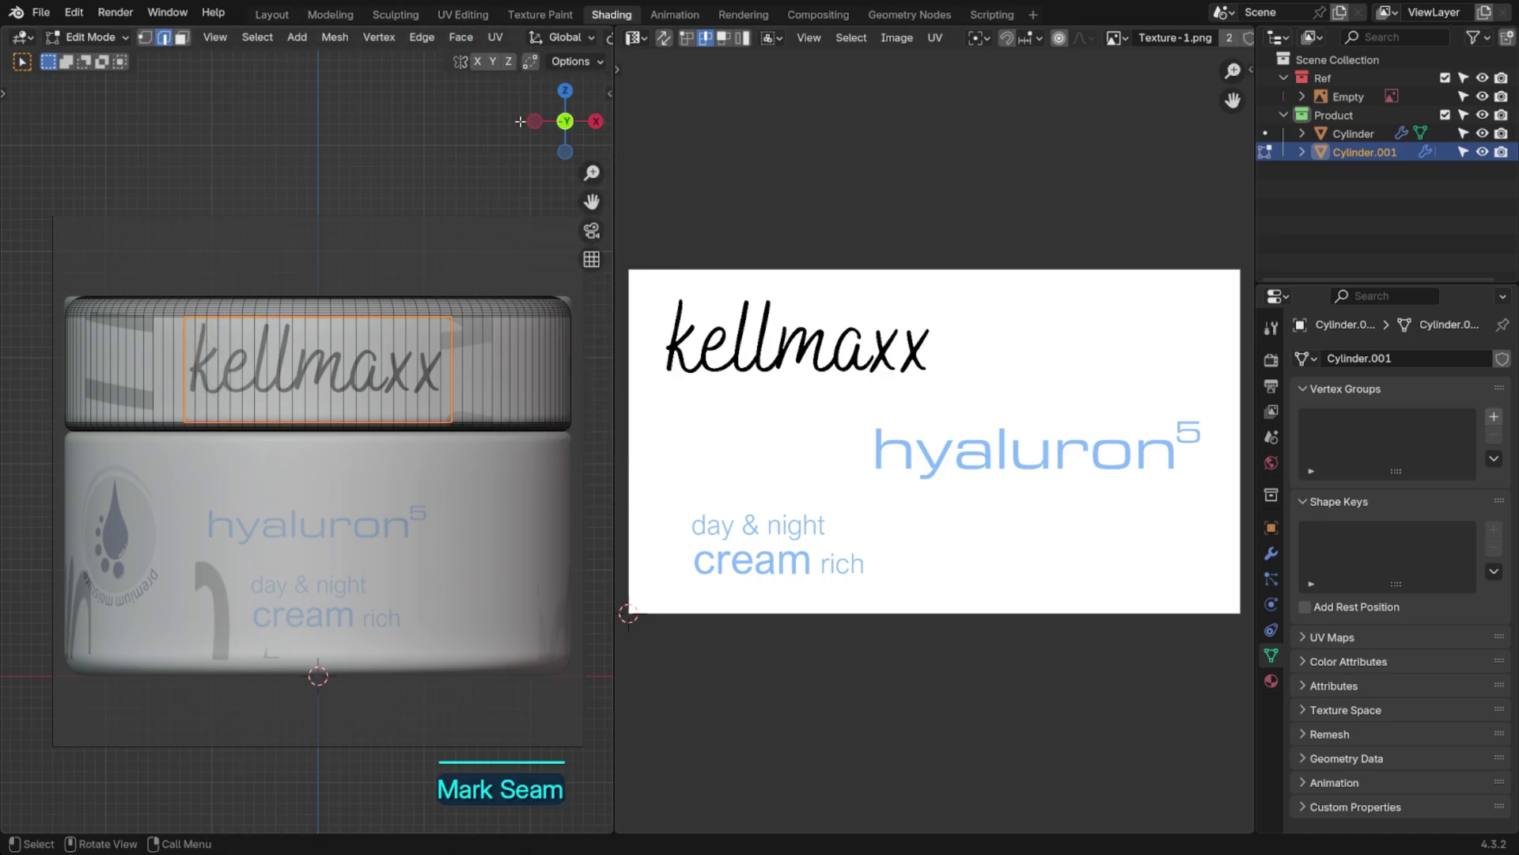
Isolate the lid in local view and mark seams around its flat top face and its inner ceiling face
middle_click_drag(461, 216, 420, 258)
key("3")
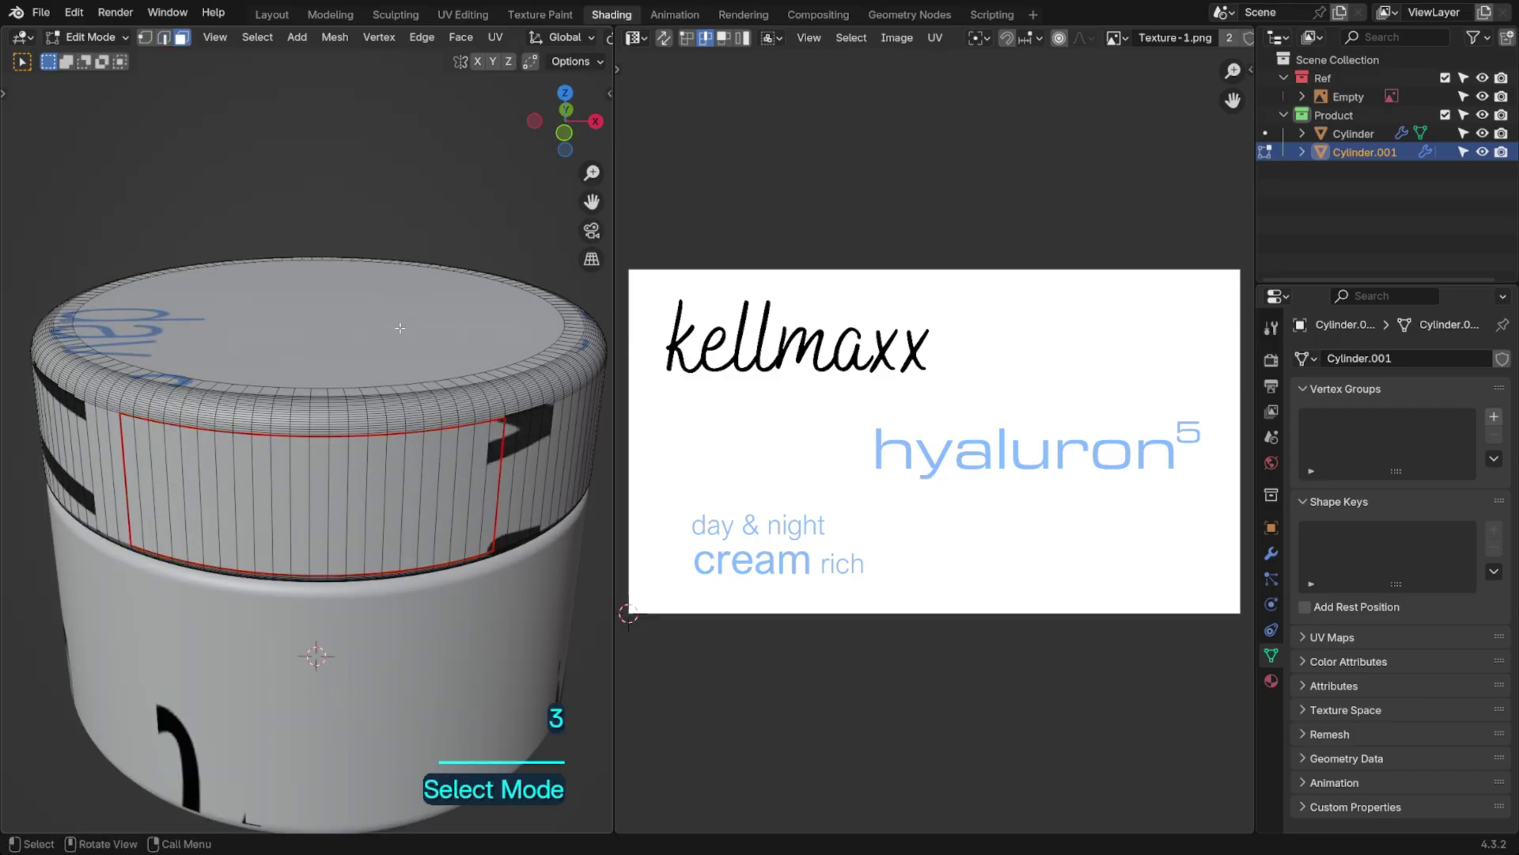
key("Tab")
key("KP_Divide")
key("Tab")
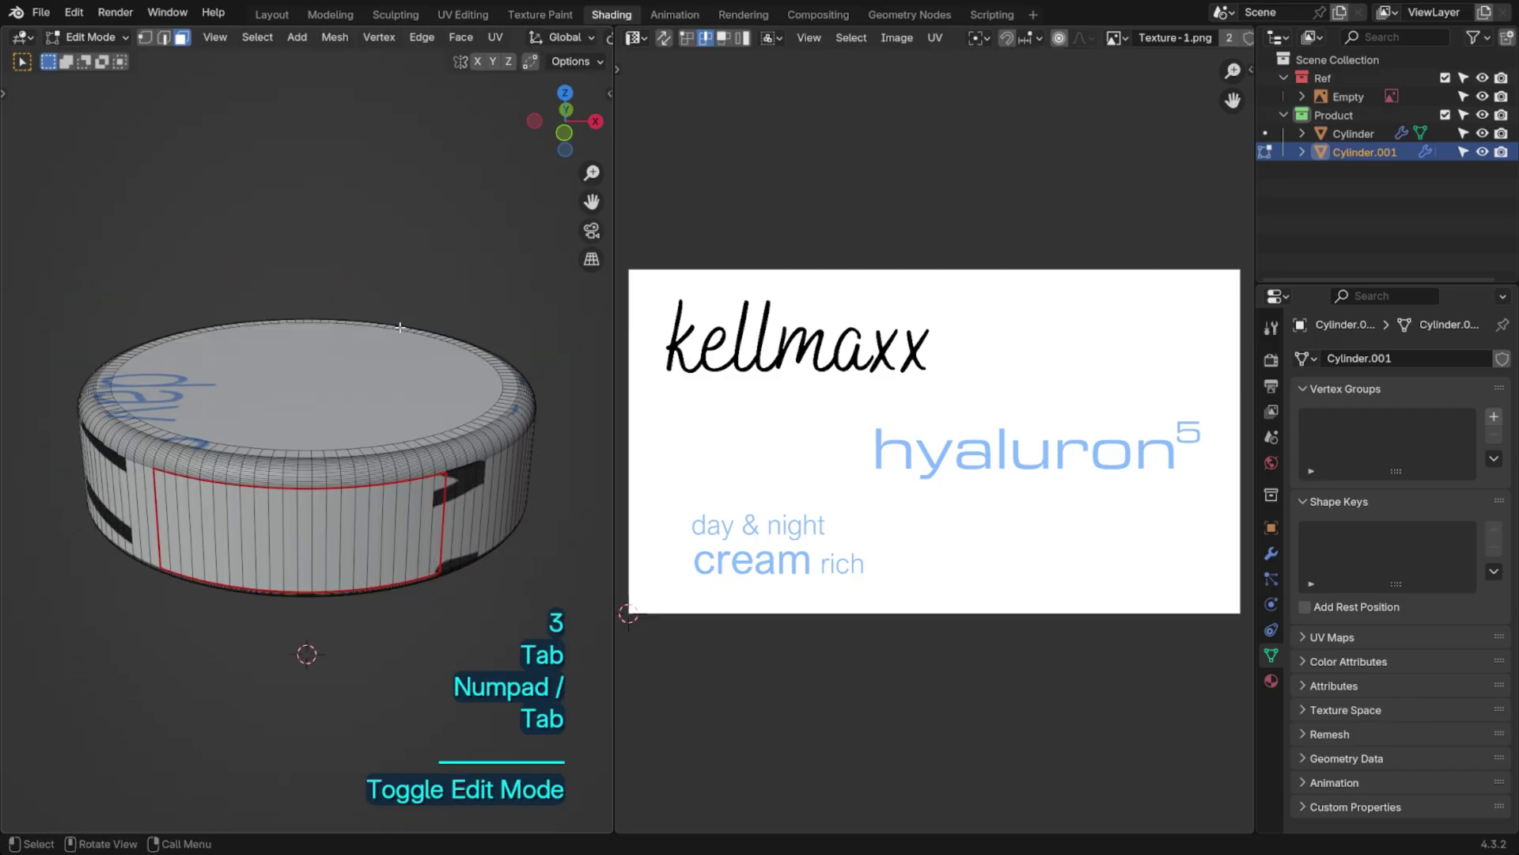
key("3")
left_click(404, 383)
middle_click_drag(404, 382, 389, 297)
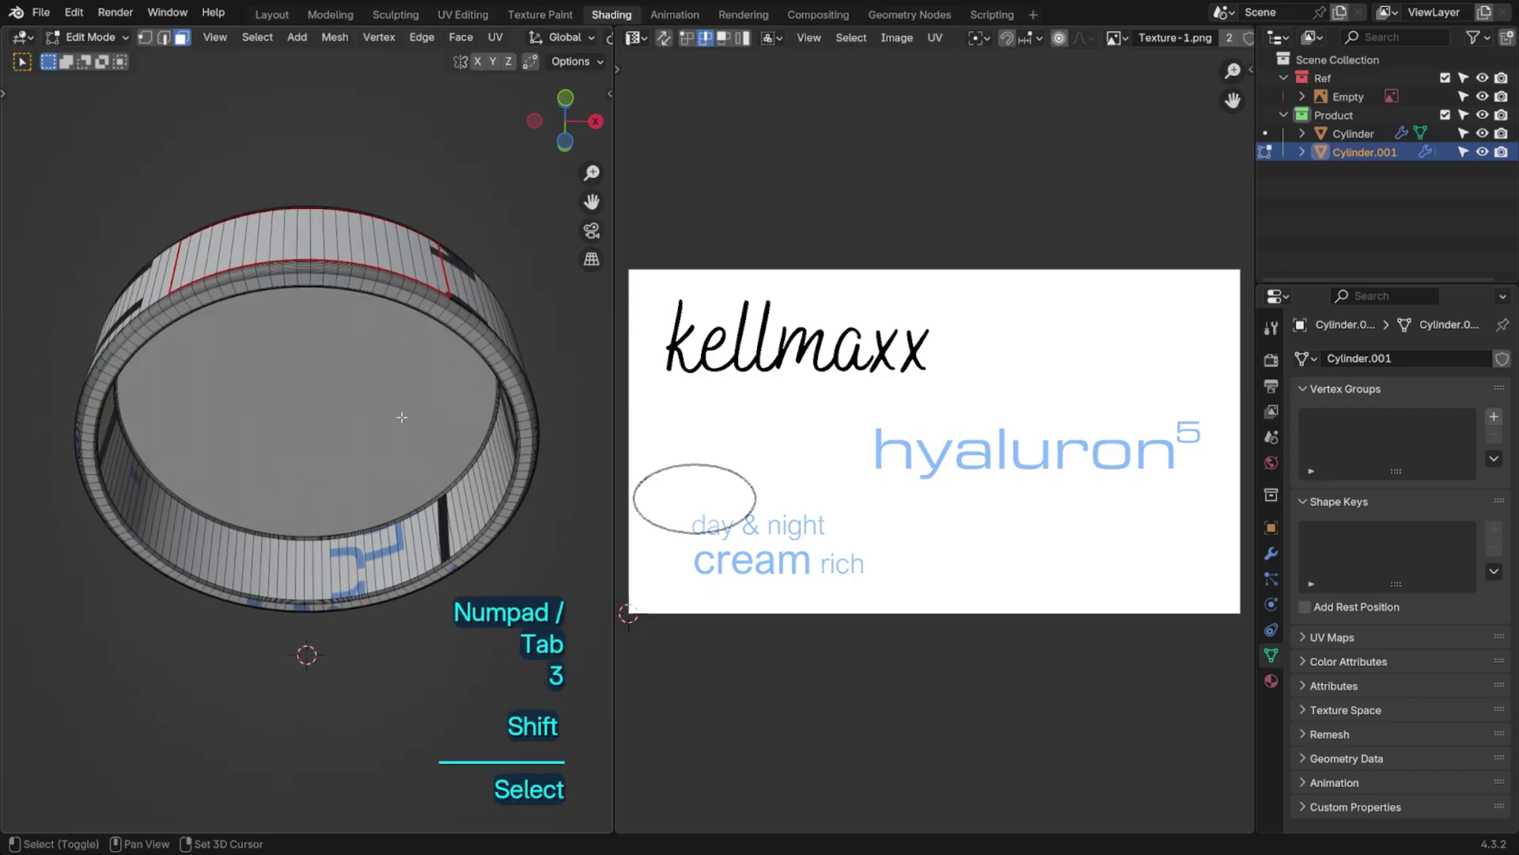
left_click(388, 293, "shift")
left_click(492, 37)
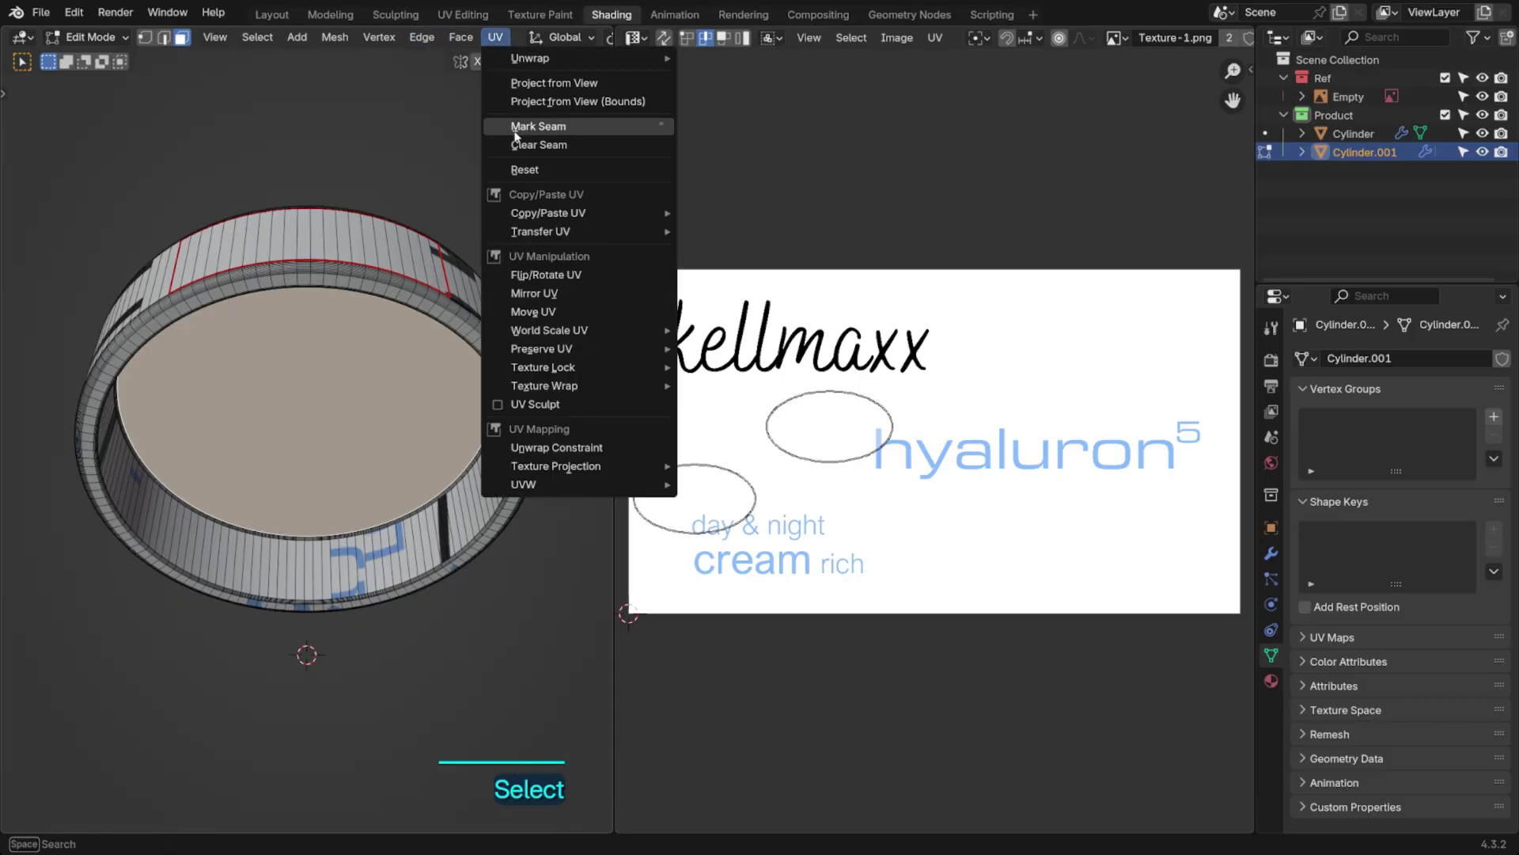
left_click(514, 131)
left_click(419, 165)
Mark the edge loop crossing the back of the lid's wall as a seam
middle_click_drag(419, 165, 323, 183)
left_click(565, 96)
left_click(298, 261, "alt")
scroll(297, 261, "down", 4)
left_click(495, 37)
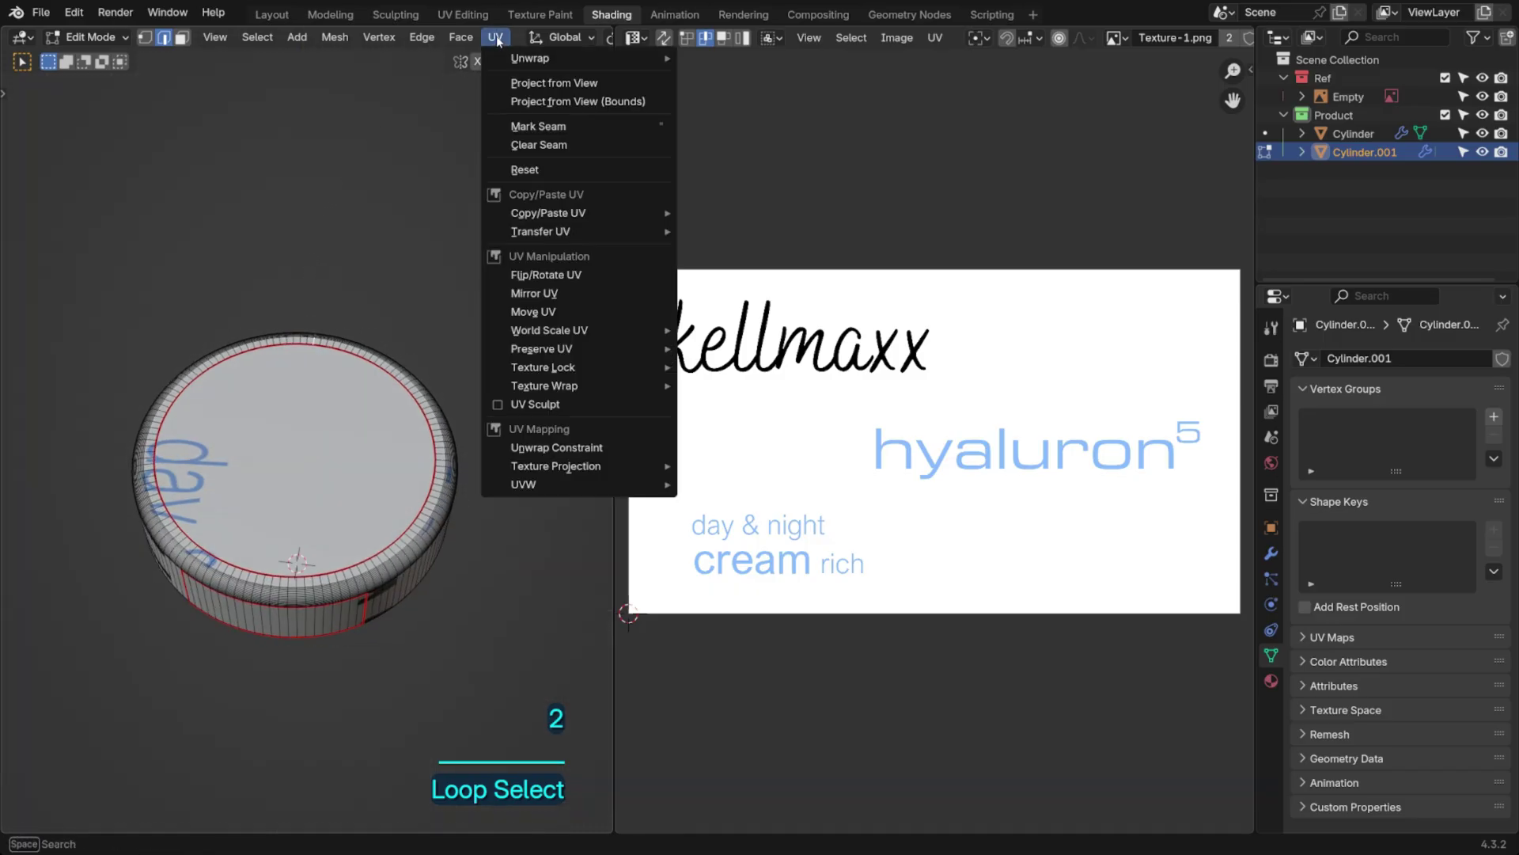
left_click(540, 126)
Unwrap all of the lid's faces using the marked seams
scroll(426, 355, "up", 3)
middle_click_drag(426, 355, 426, 182)
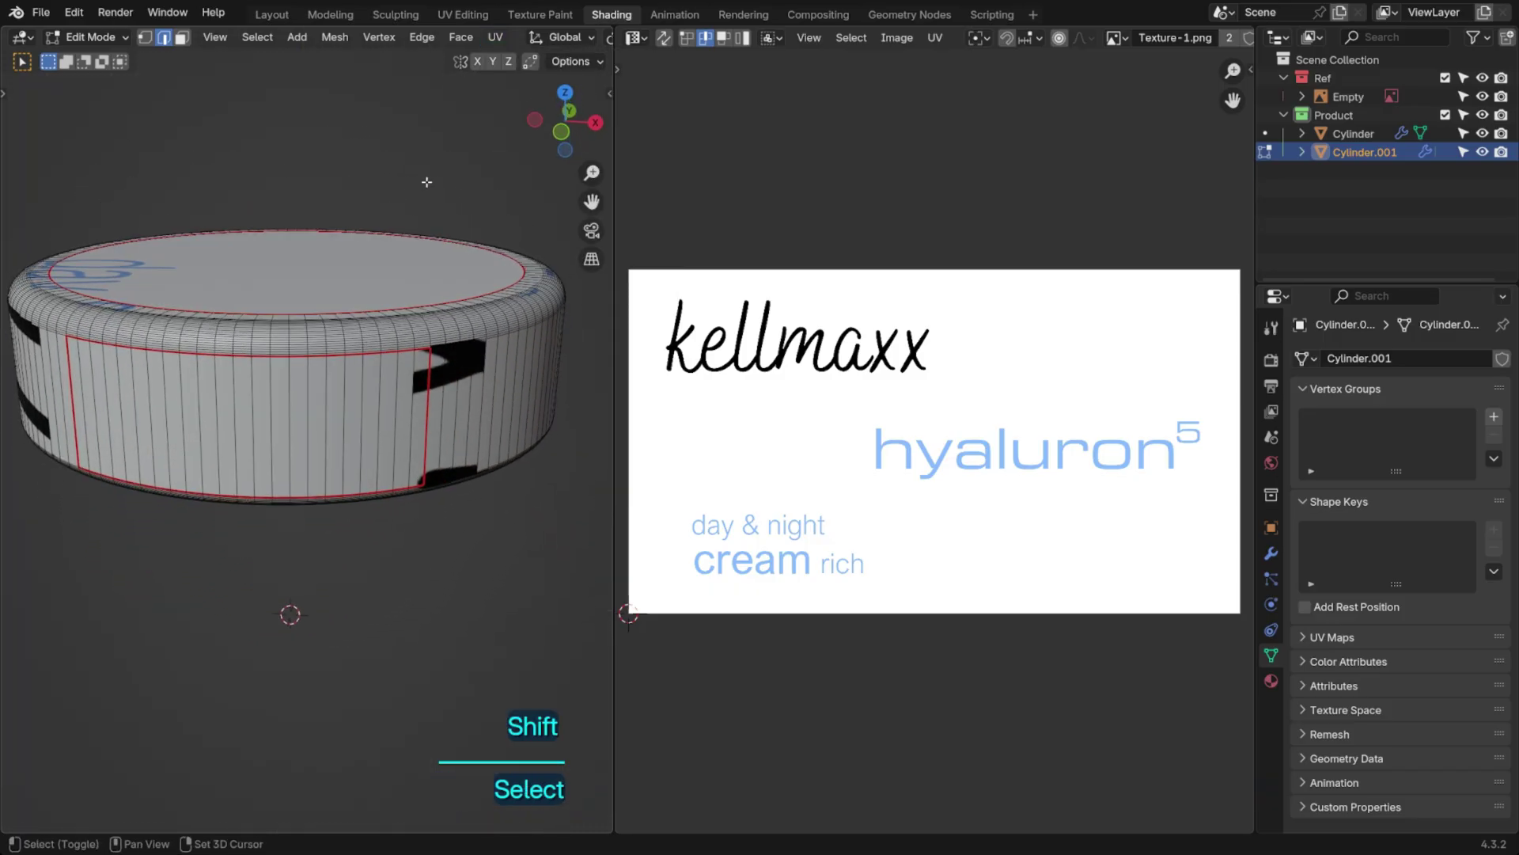
key("a")
left_click(495, 38)
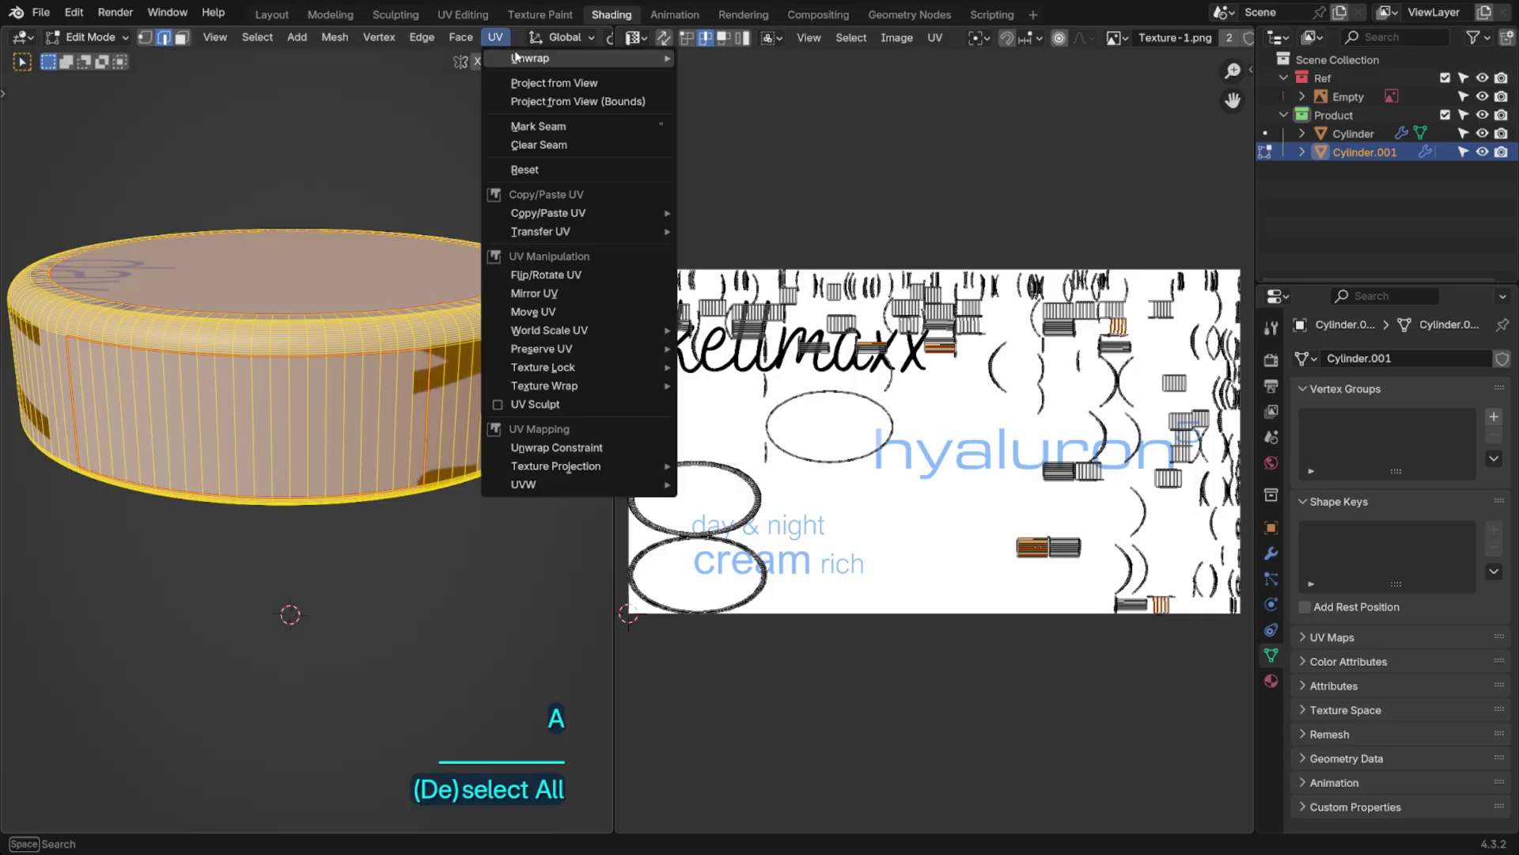
mouse_move(515, 57)
left_click(726, 98)
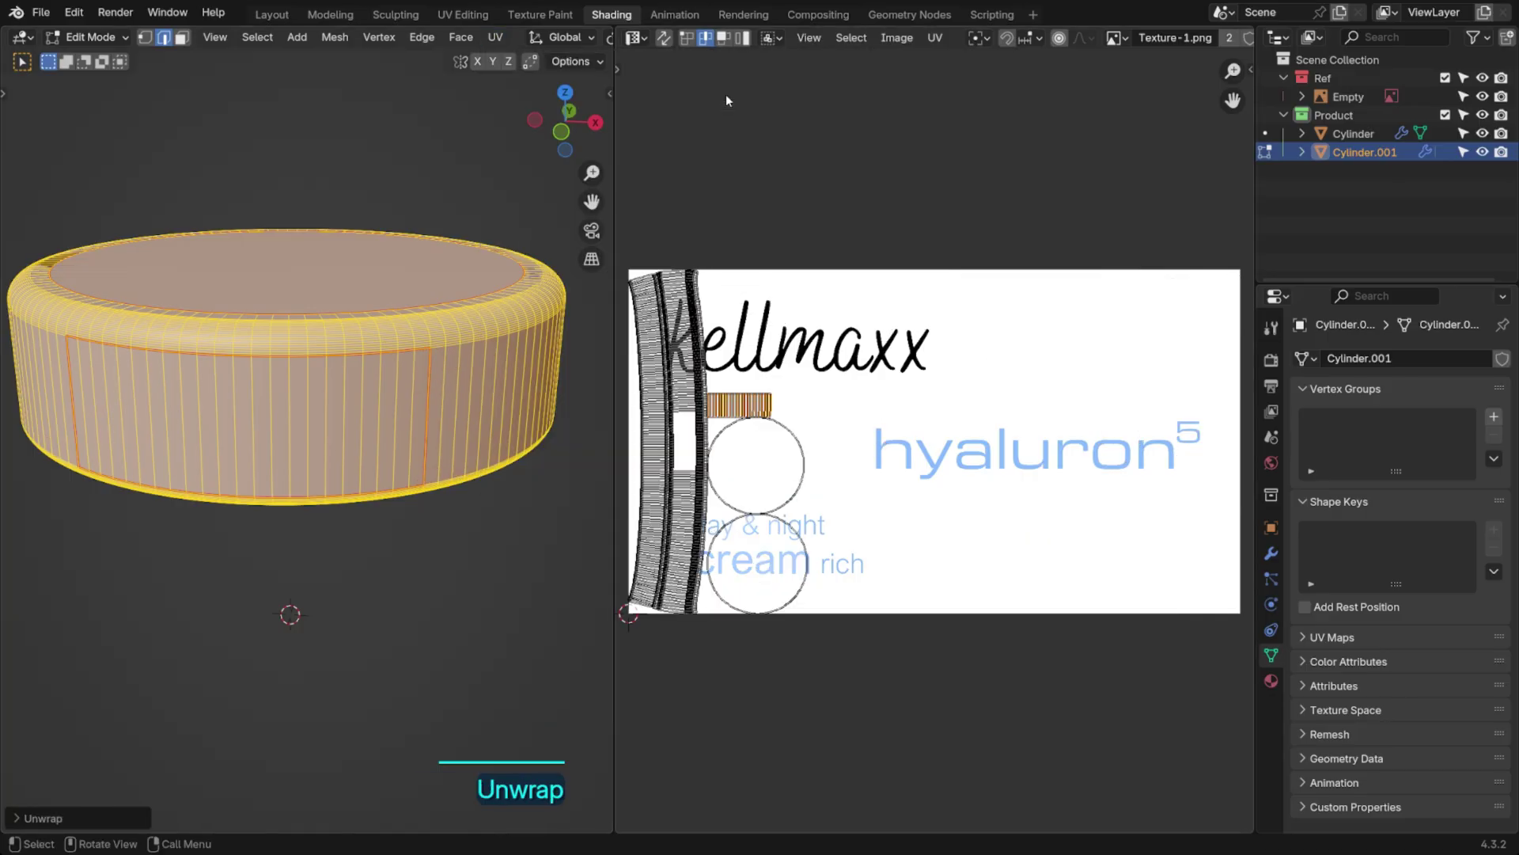
Shrink the lid's wall and circular UV islands and move them into the blank area below the kellmaxx text
middle_click_drag(750, 286, 815, 270, "shift")
left_click(734, 329)
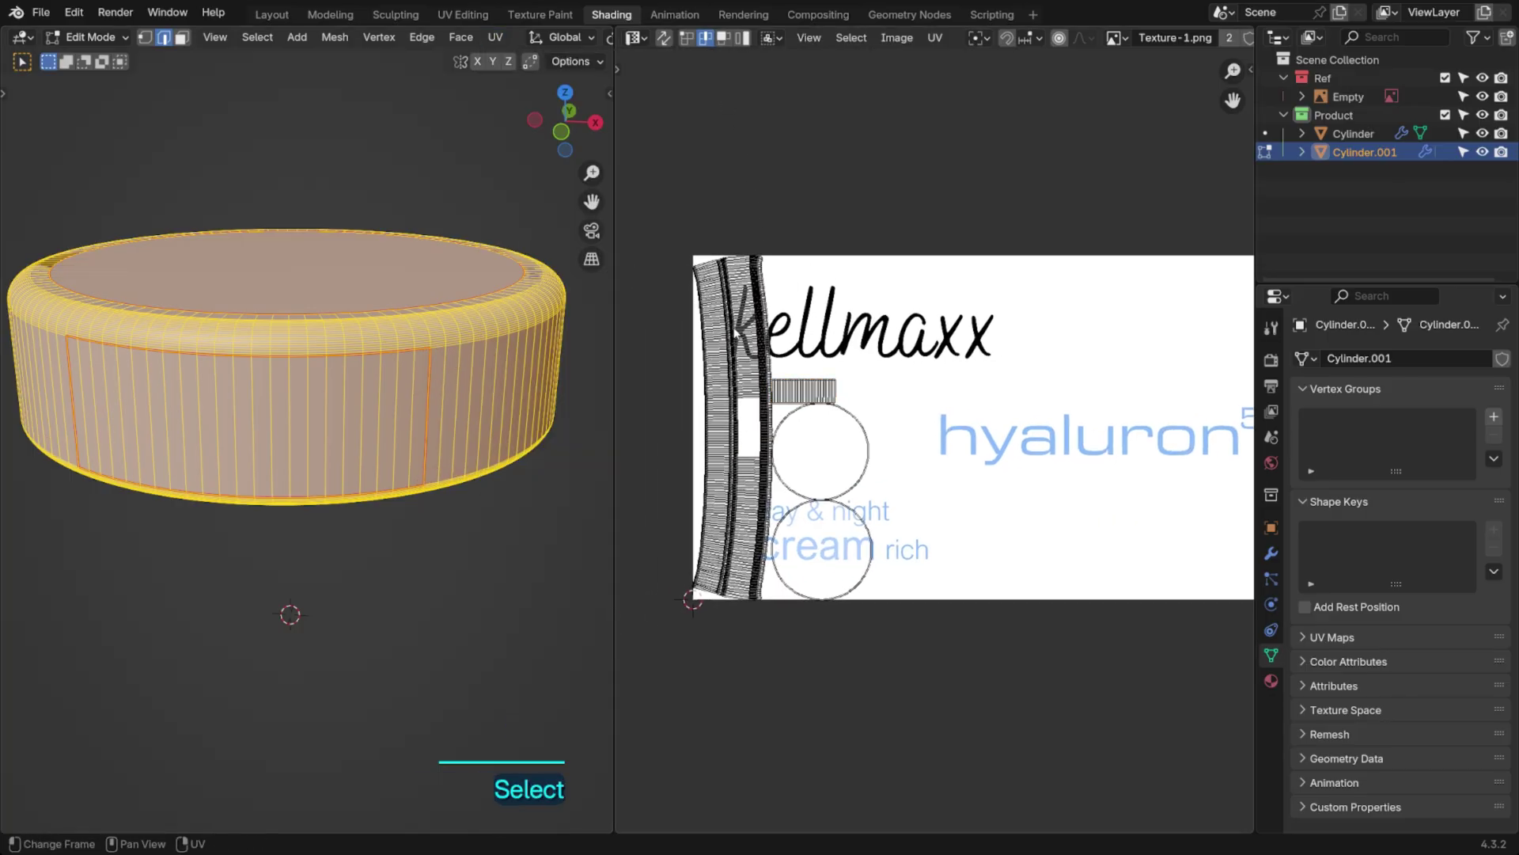
key("l")
key("l")
key("s")
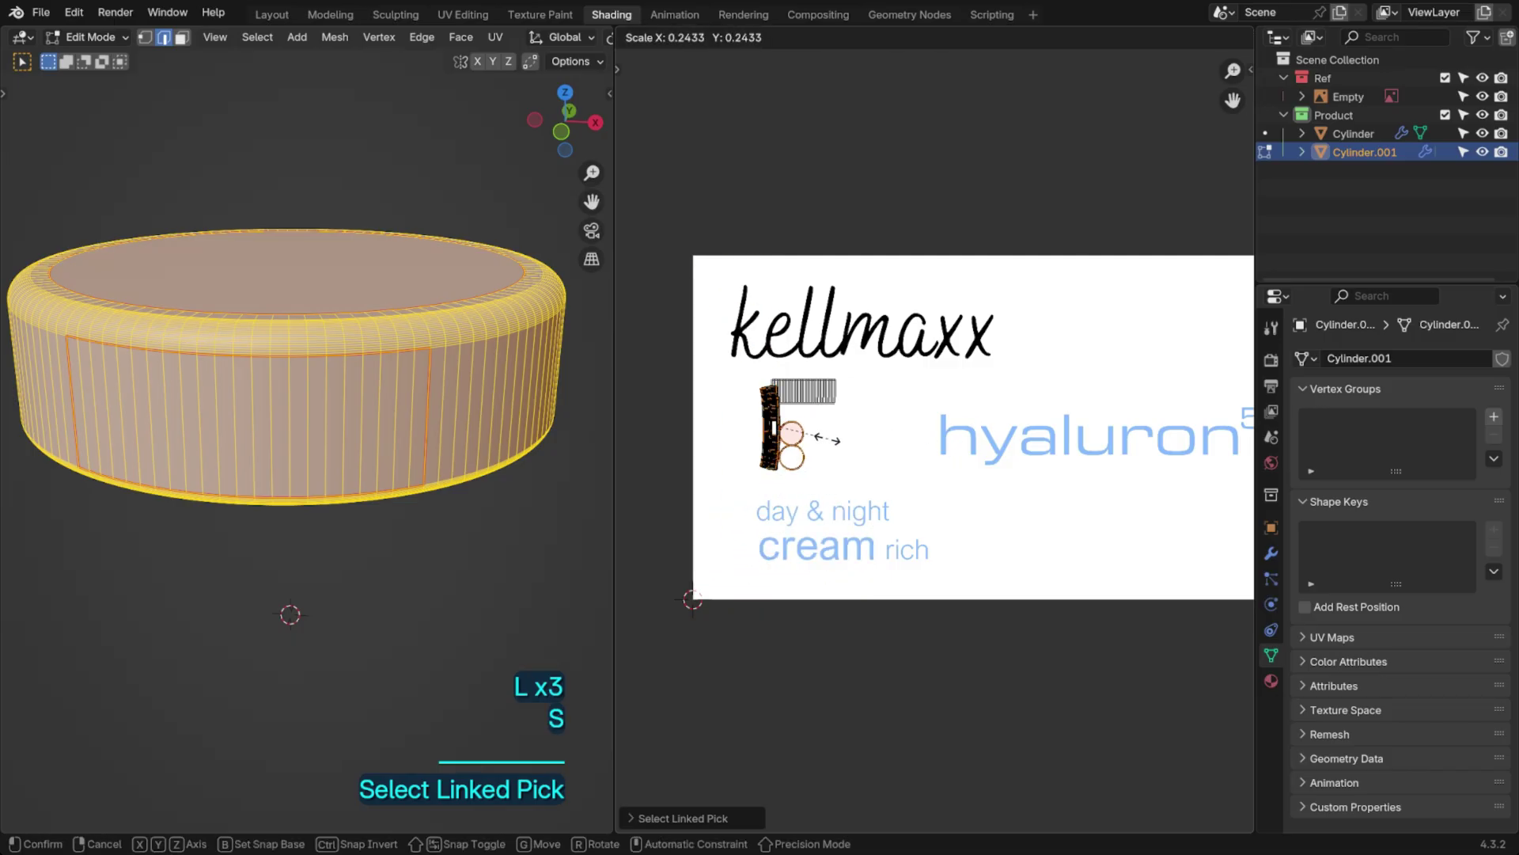
left_click(815, 408)
key("g")
left_click(803, 405)
Enlarge the lid's front label UV island and move it clear of the small islands
key("l")
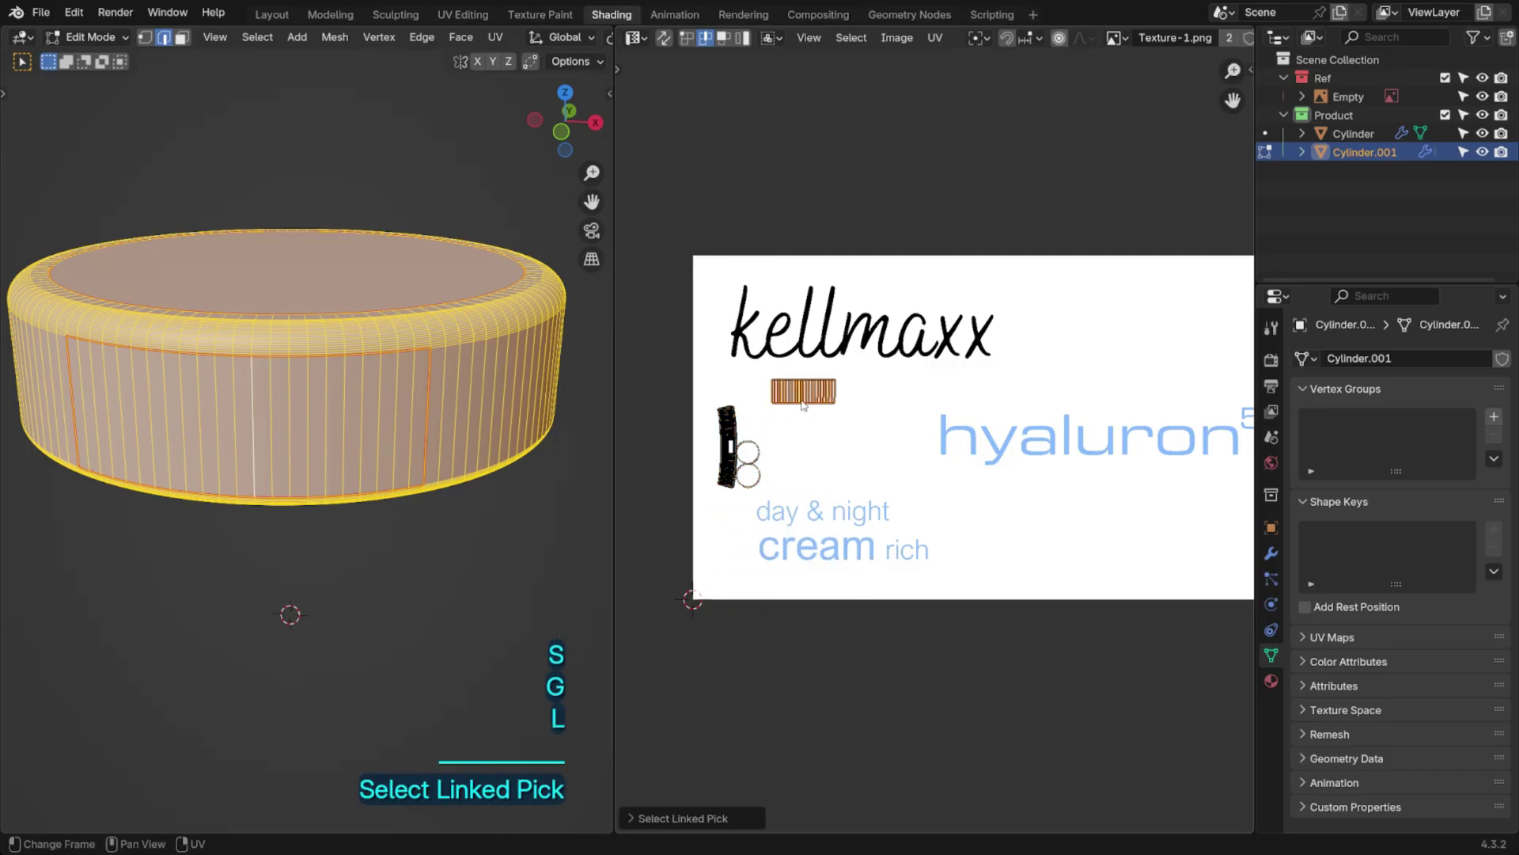
key("s")
left_click(1097, 485)
key("g")
left_click(1166, 478)
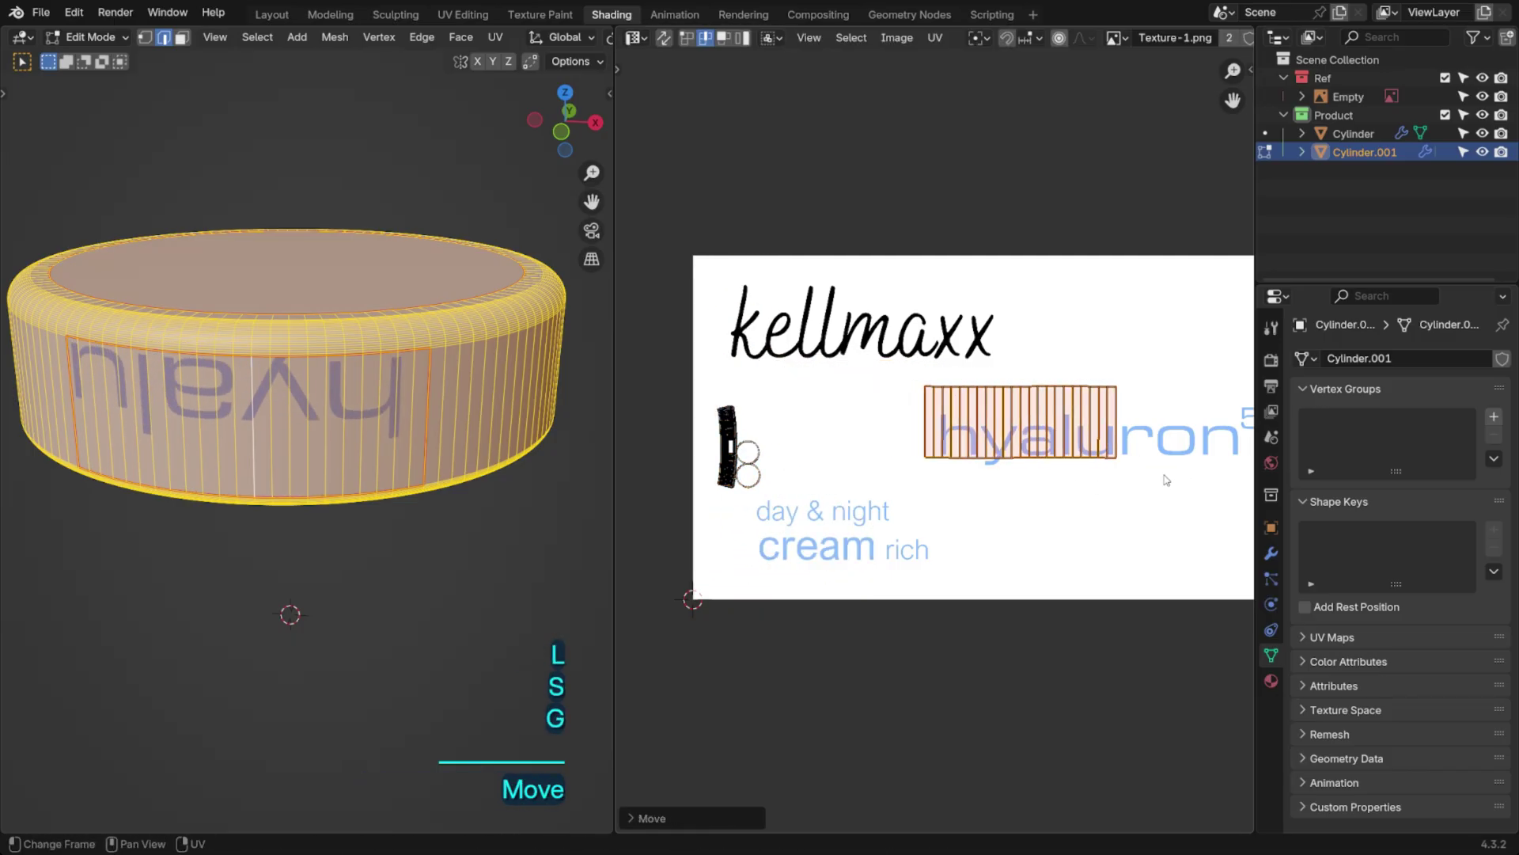
middle_click_drag(1166, 478, 1136, 478, "shift")
Move and enlarge the lid's front label UV island over the kellmaxx text, and rotate it so the logo reads upright on the lid
key("g")
left_click(943, 352)
key("s")
left_click(988, 357)
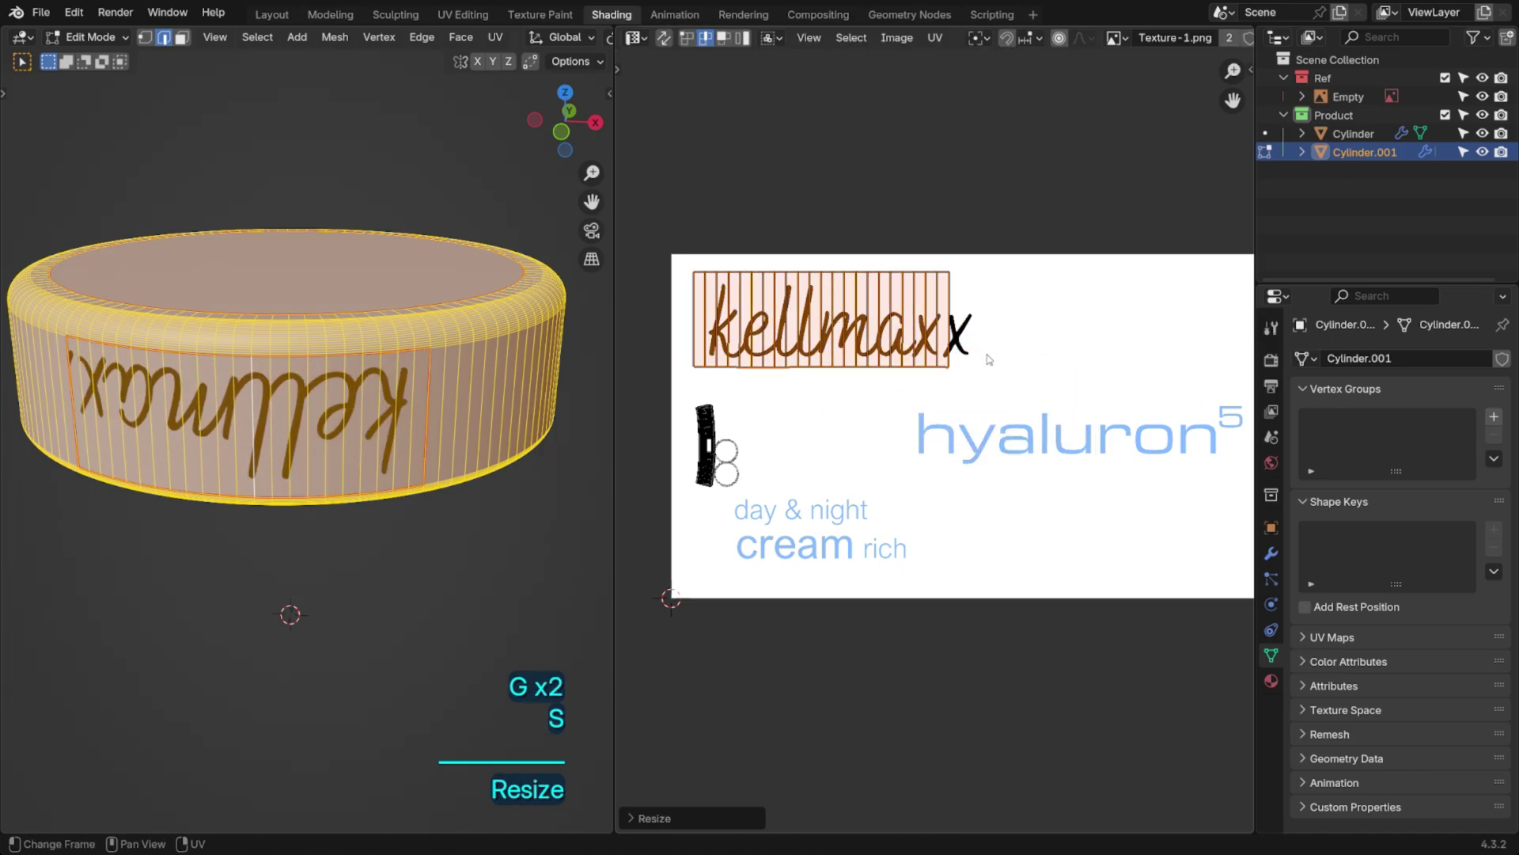
key("g")
left_click(1011, 364)
key("s")
left_click(1021, 361)
key("g")
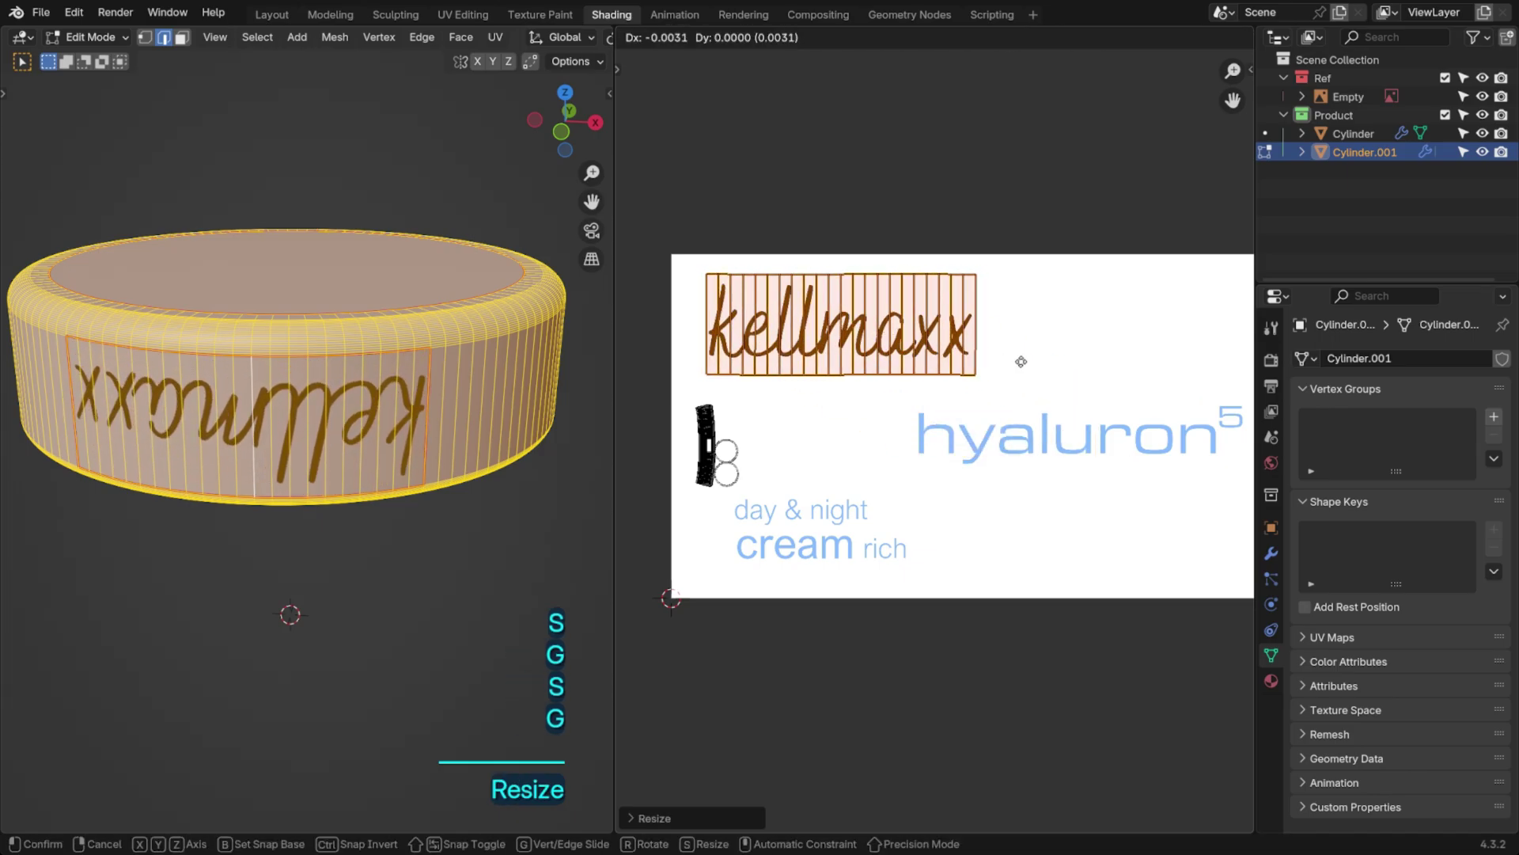
left_click(1018, 367)
key("r")
left_click(740, 304)
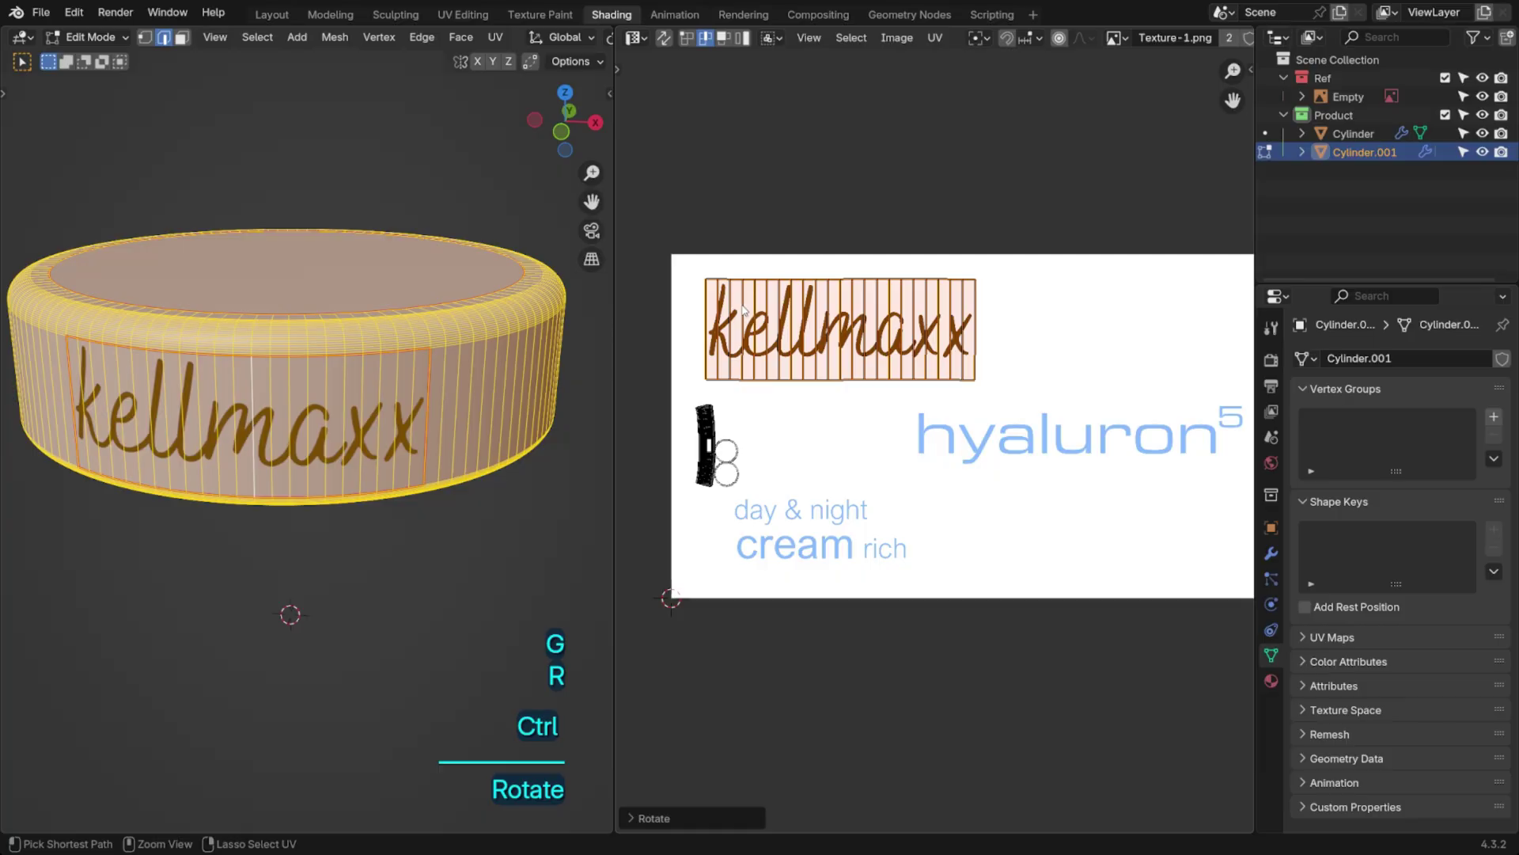
Straighten the label UV island into a clean rectangle by flattening its horizontal edges along Y and scaling its vertical edges along X
key("1")
left_click_drag(759, 379, 761, 380)
key("2")
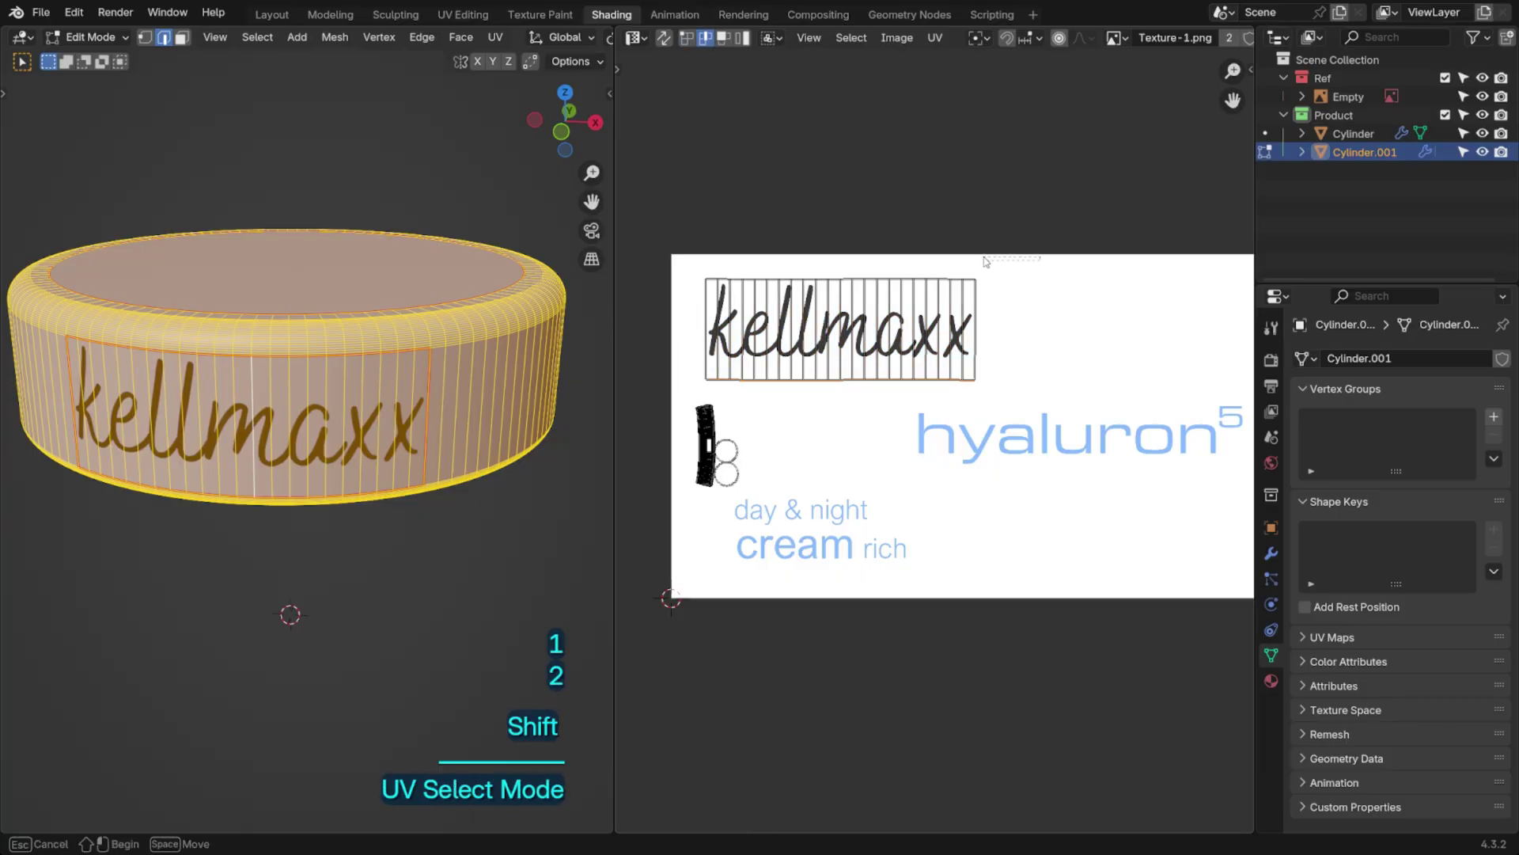
key("s")
key("y")
key("0")
left_click(836, 290)
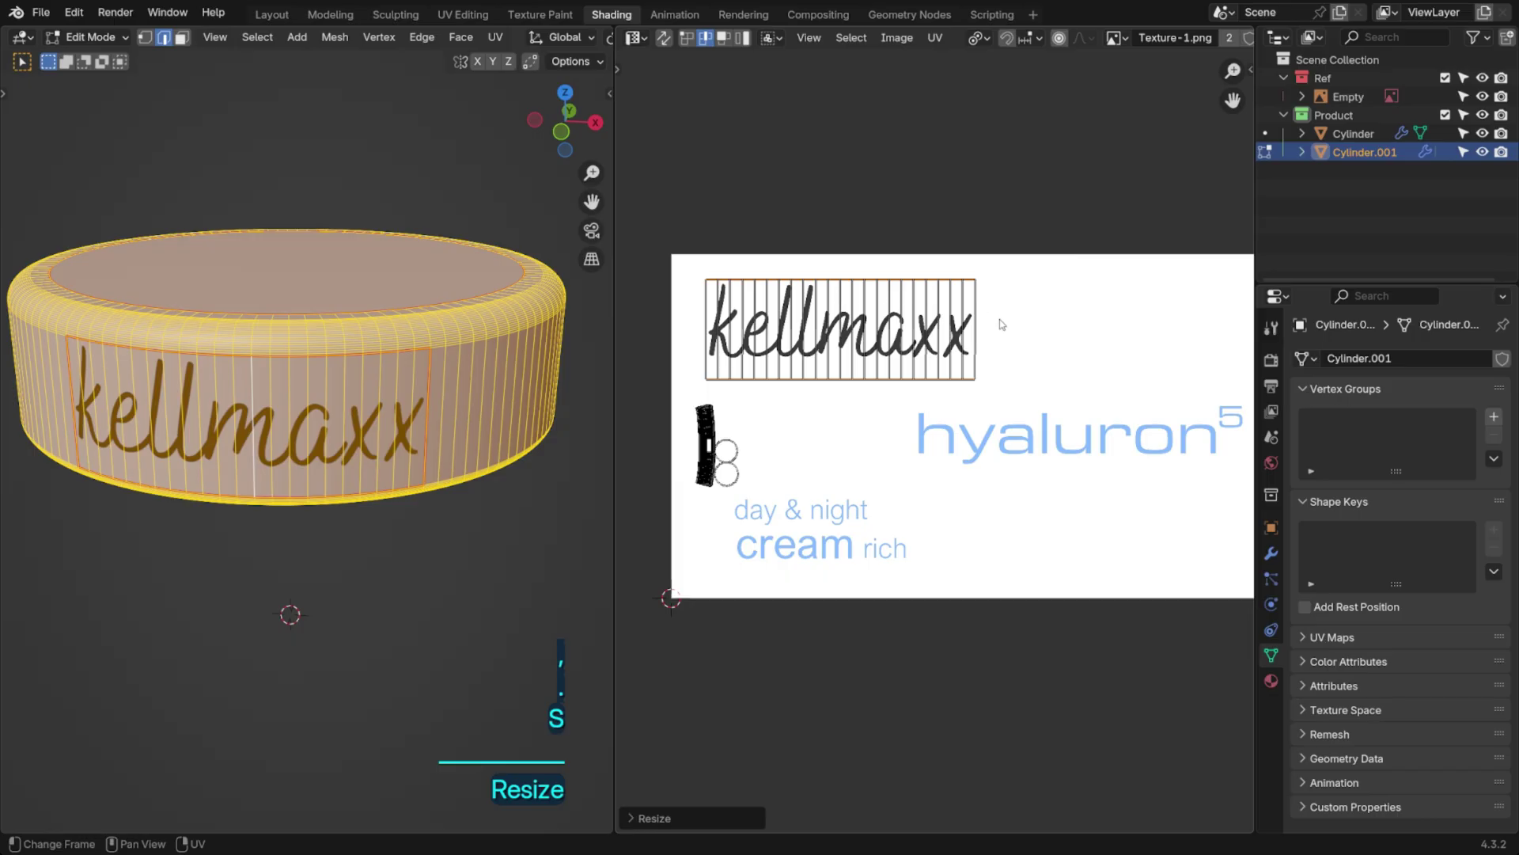
left_click_drag(1000, 324, 658, 346)
key("s")
key("x")
left_click(656, 343)
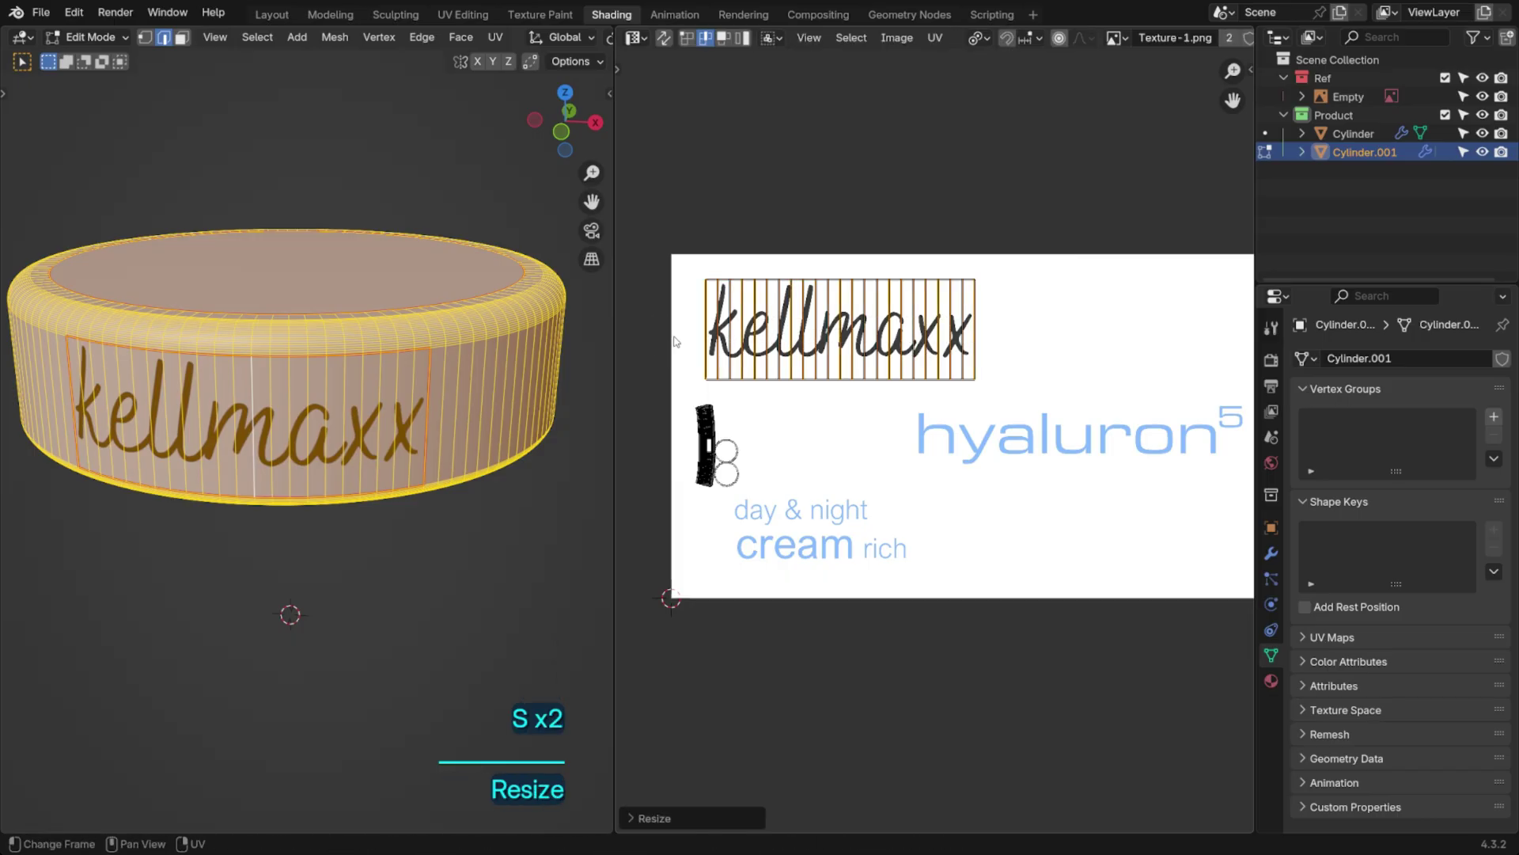
Nudge the lid's UVs about 0.007 along Y to centre the kellmaxx logo vertically, and leave Edit Mode
scroll(868, 255, "up", 2)
middle_click_drag(869, 254, 893, 263)
key("g")
key("y")
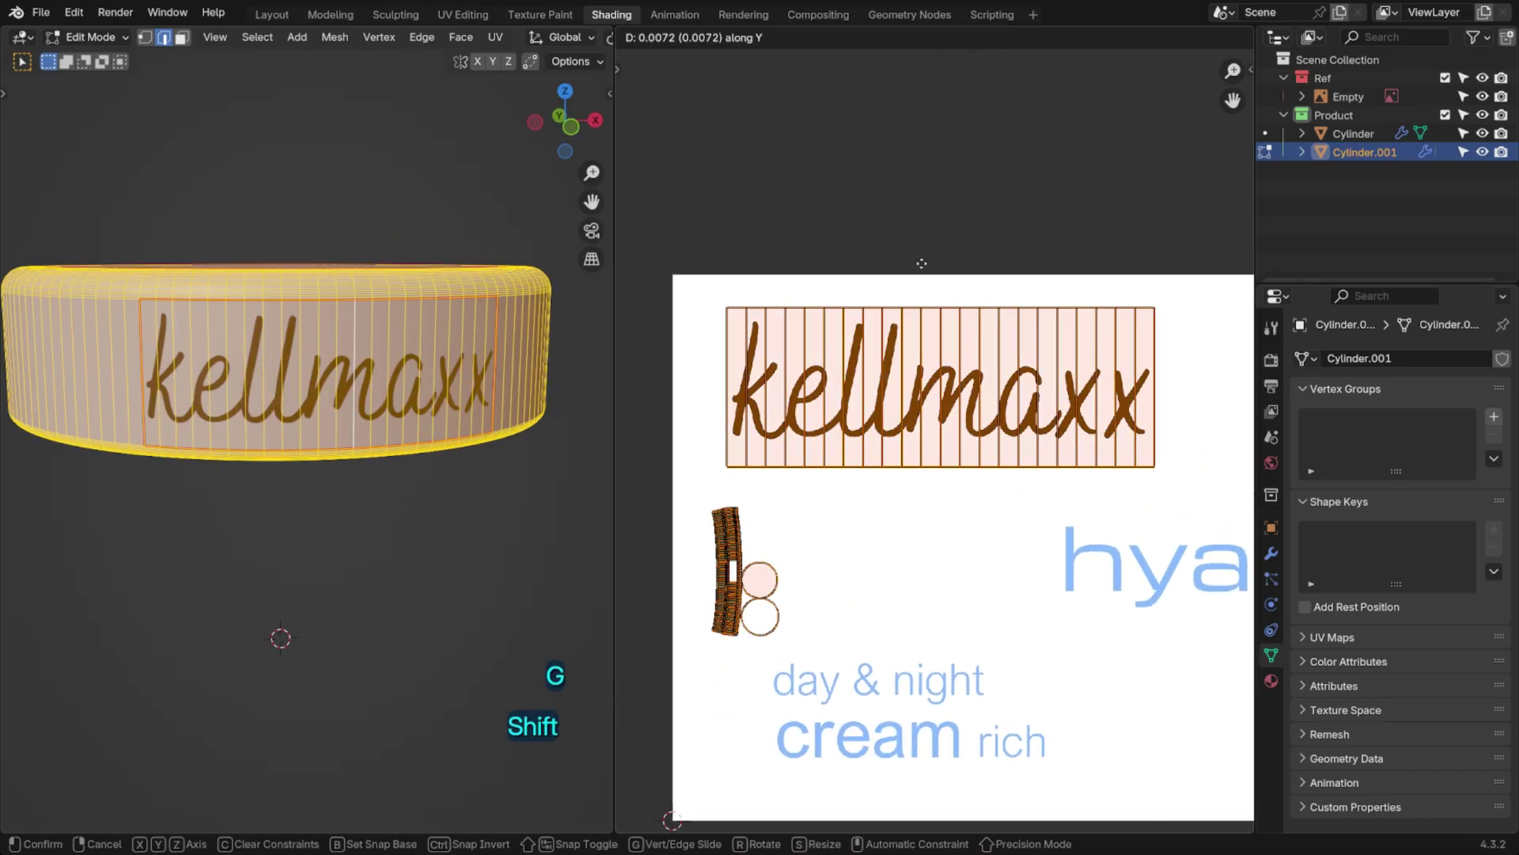
left_click(921, 263)
key("Tab")
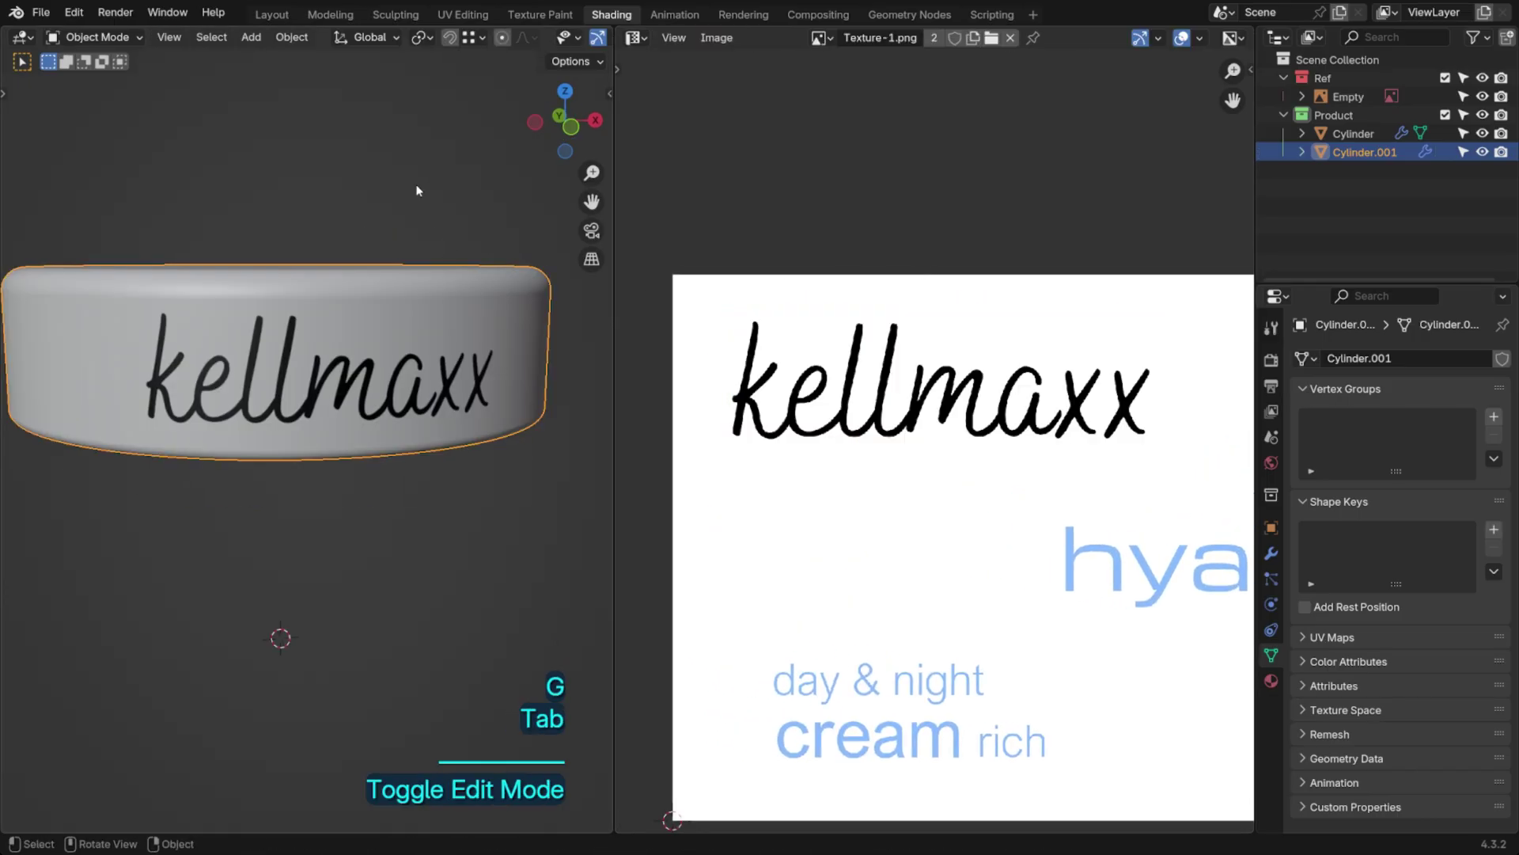
Leave local view, hide the lid, and open the jar body in Edit Mode
scroll(362, 203, "down", 3)
left_click(363, 203)
key("KP_Divide")
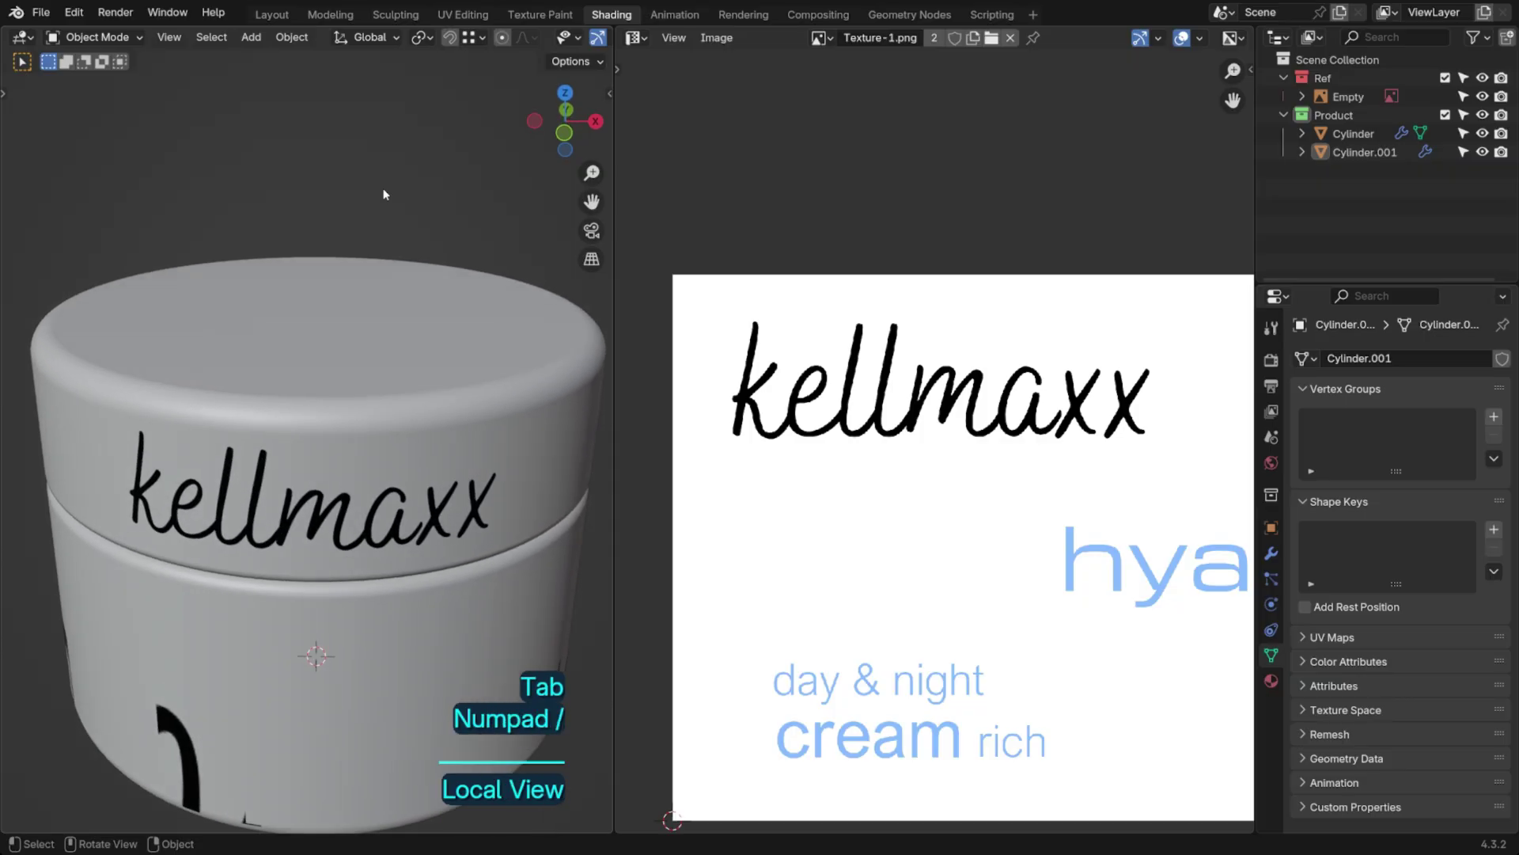
middle_click_drag(390, 278, 396, 162, "shift")
left_click(429, 229)
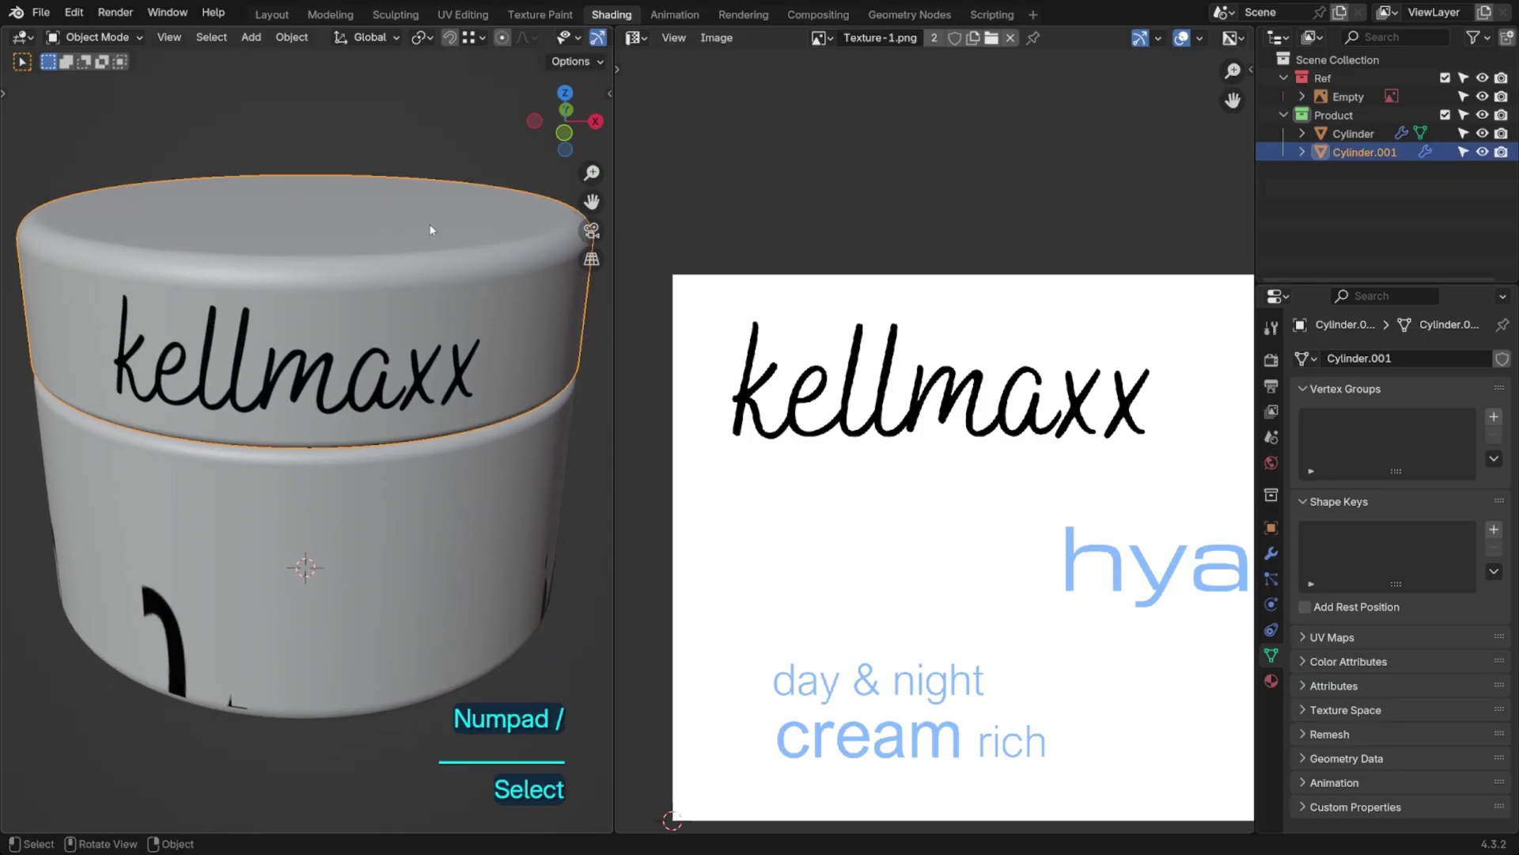
key("h")
left_click(452, 342, "shift")
key("Tab")
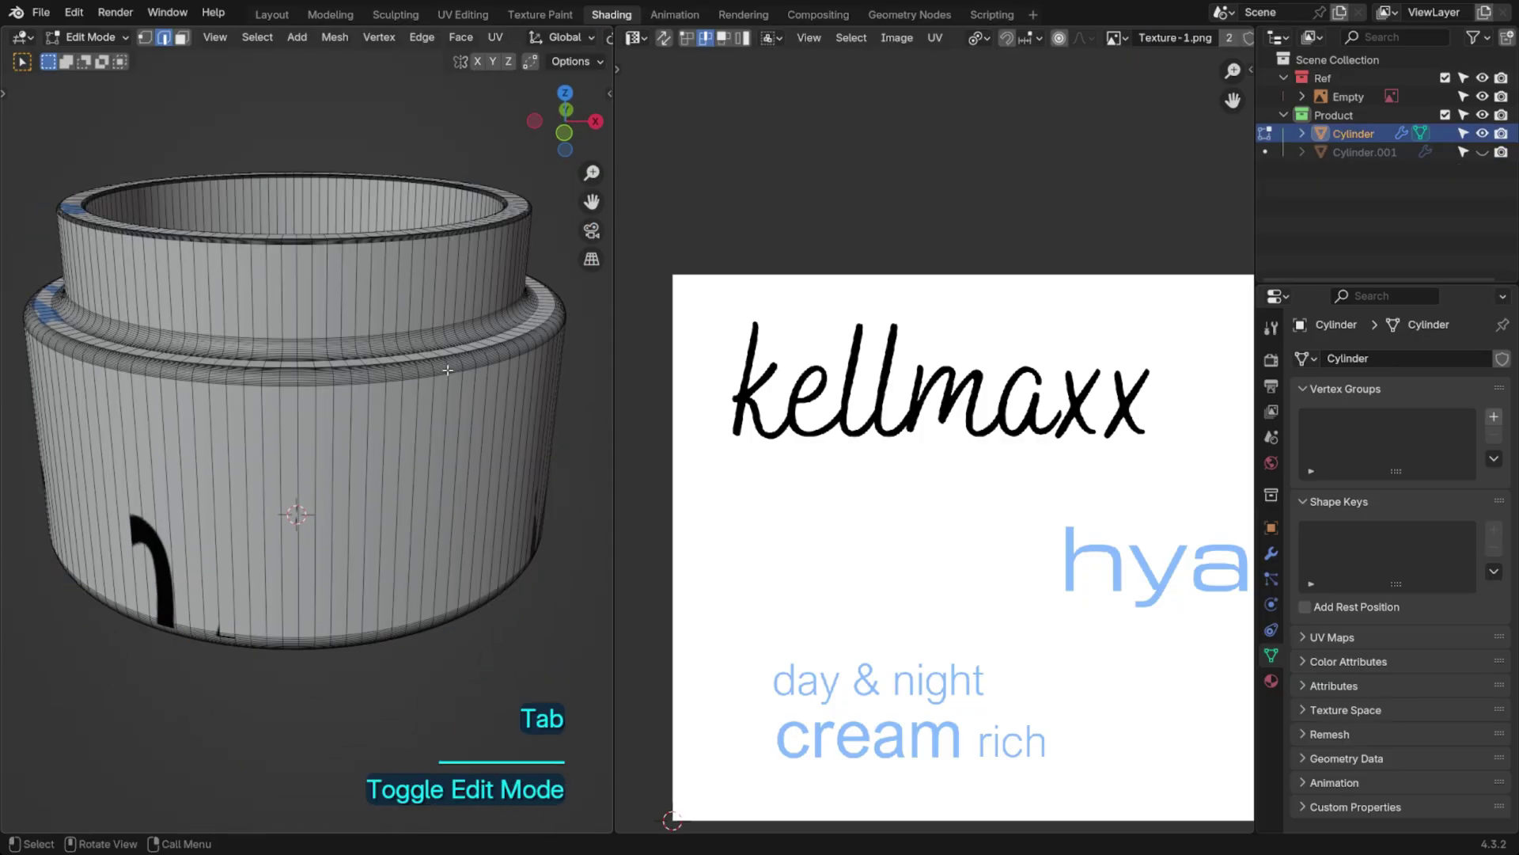
Mark the edge loops at the upper and lower ends of the jar body's outer wall as seams
scroll(285, 392, "up", 3)
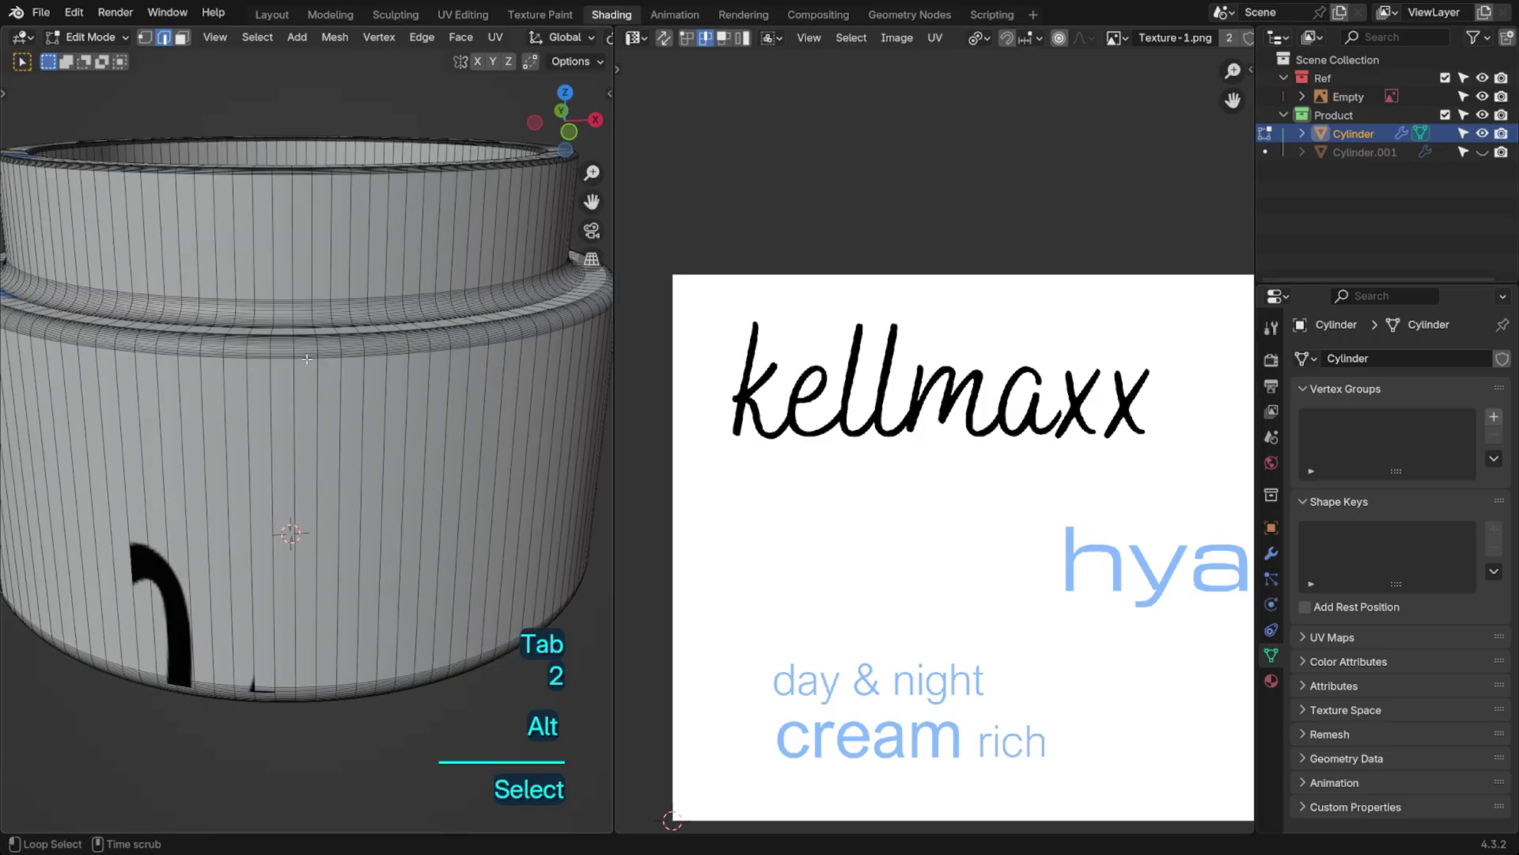
scroll(315, 515, "up", 4)
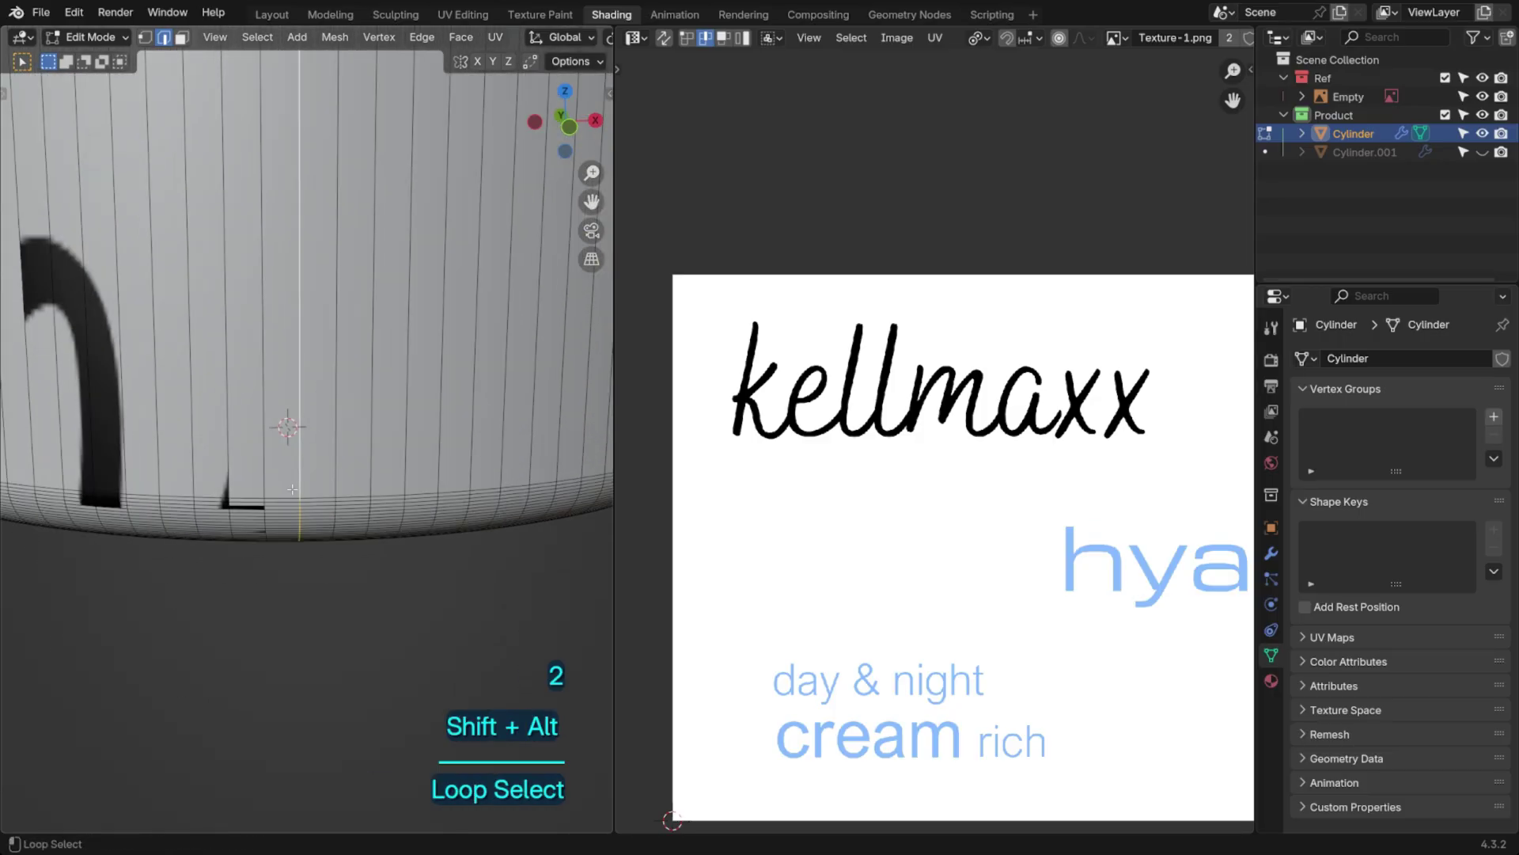
key("ctrl+z")
left_click(287, 492, "alt+shift")
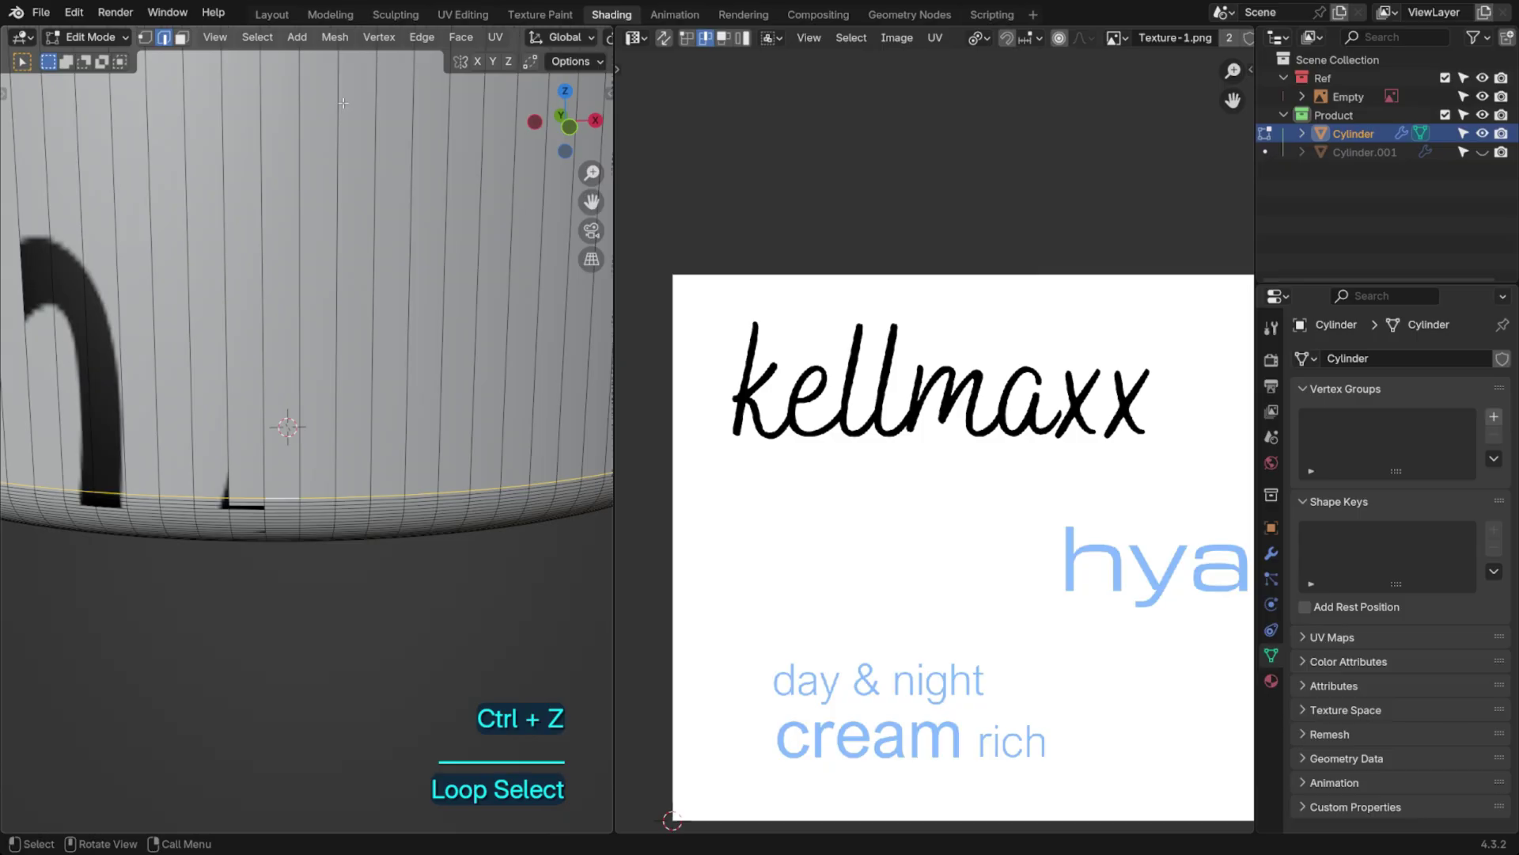
left_click(495, 38)
left_click(540, 123)
Mark seams around the jar's underside face and its circular inner floor face
middle_click_drag(340, 333, 302, 297)
key("3")
left_click(314, 400)
middle_click_drag(314, 399, 345, 289)
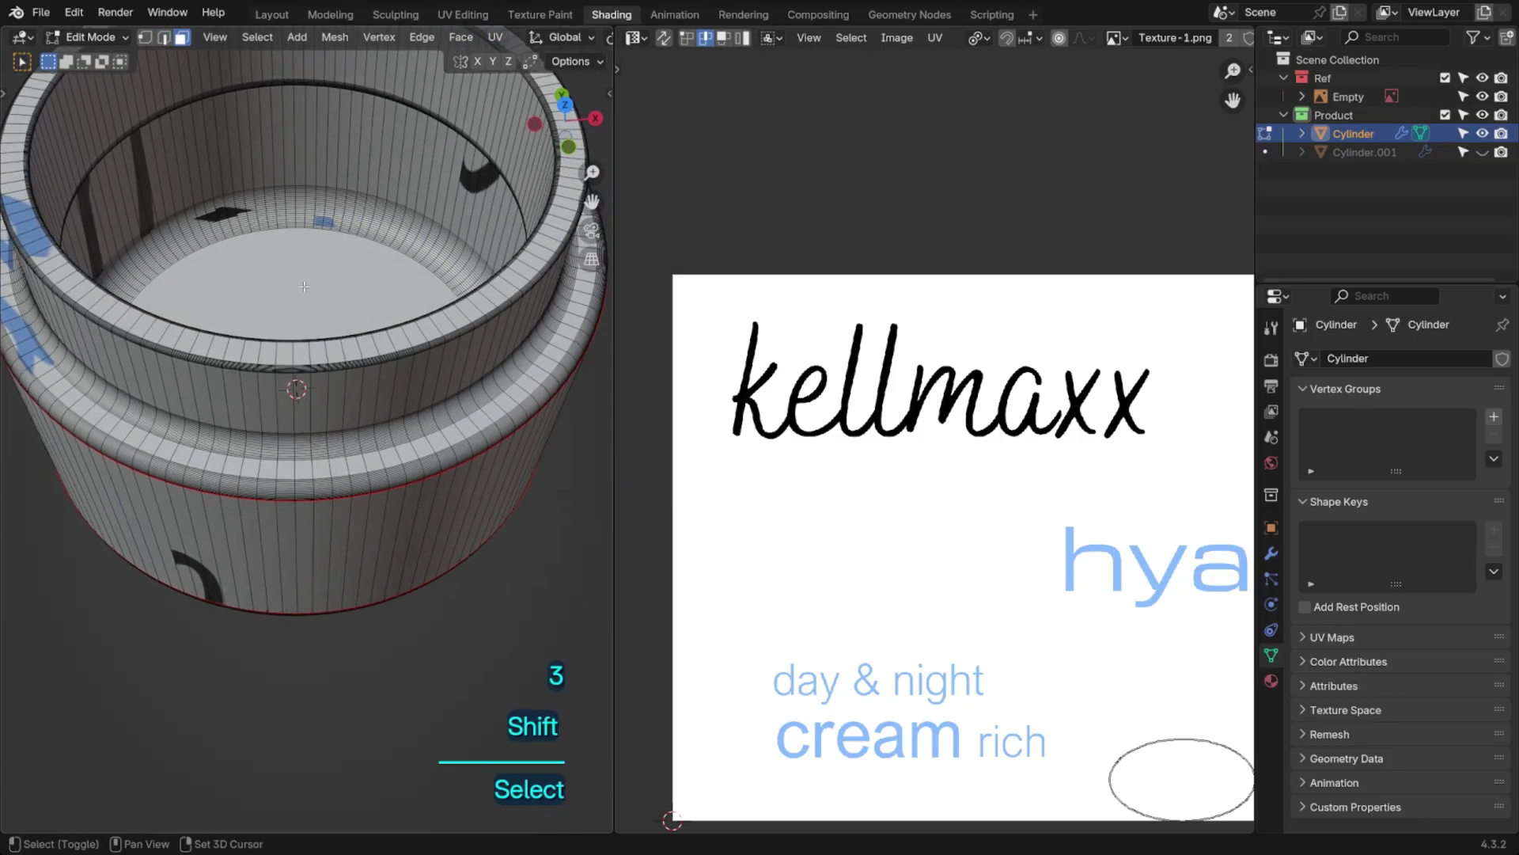
left_click(346, 288, "shift")
left_click(495, 37)
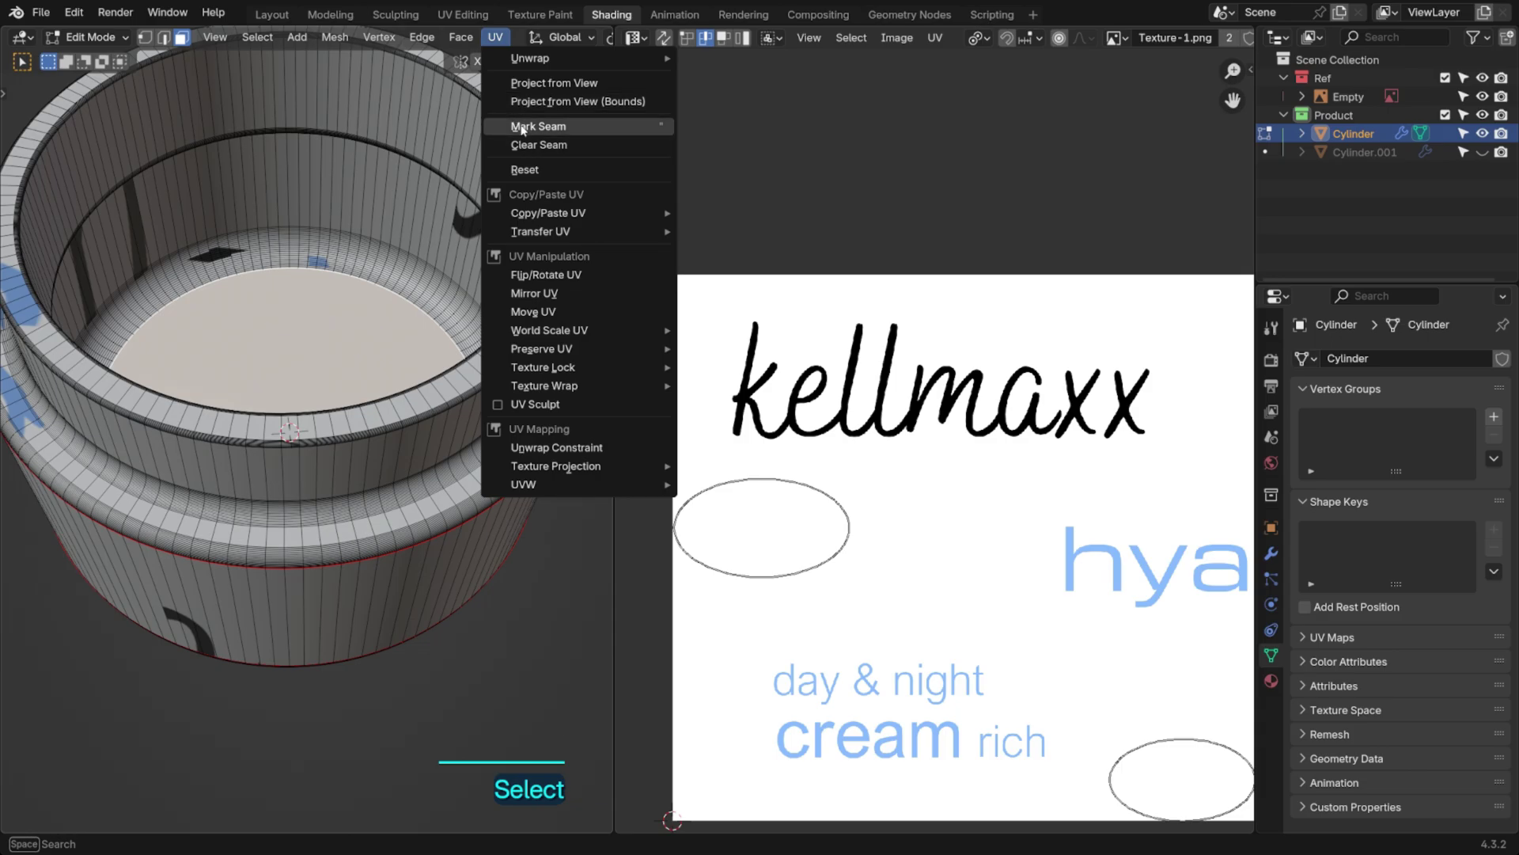
left_click(526, 125)
Mark the edge loop crossing the back of the jar body as a seam
middle_click_drag(345, 129, 345, 205)
left_click(541, 121)
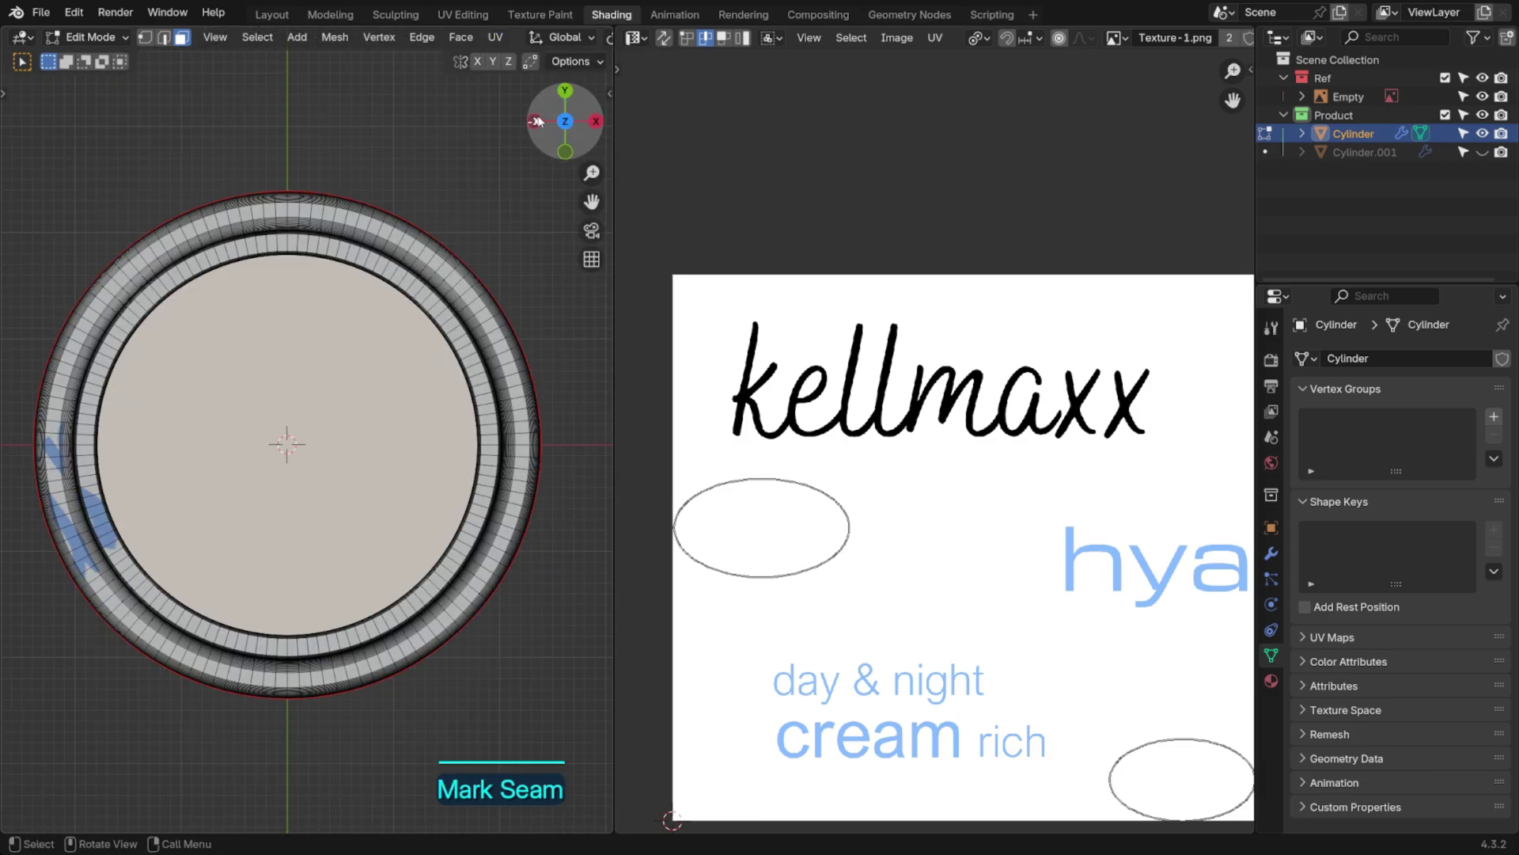
key("2")
left_click(285, 205, "alt")
left_click(495, 37)
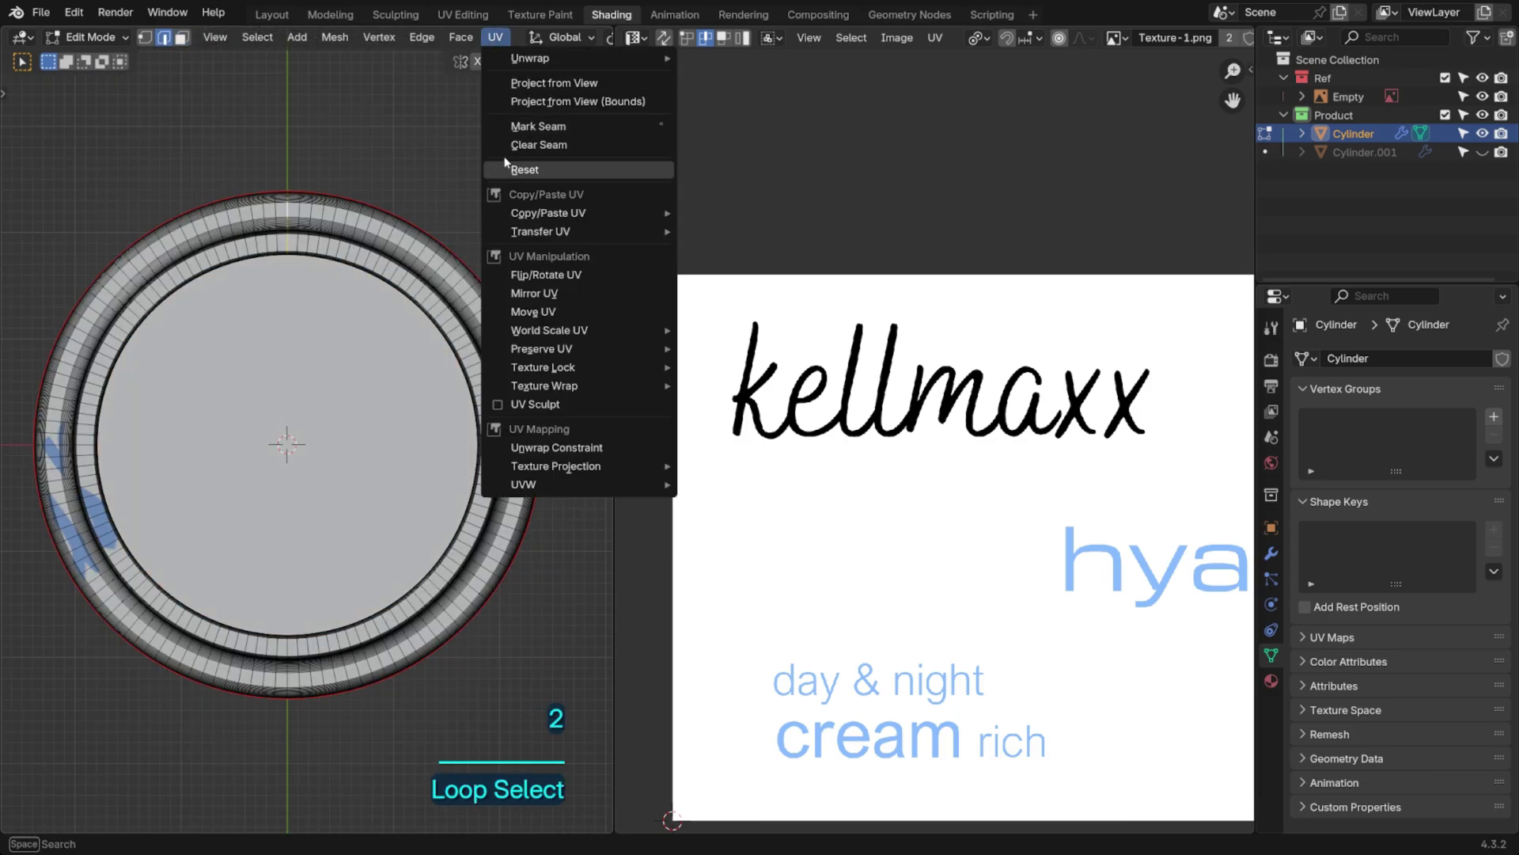
left_click(538, 126)
Add two horizontal loop cuts to the jar's outer wall, one at mid-height and one above the hyaluron text in the front reference
middle_click_drag(332, 206, 345, 148)
left_click(554, 129)
scroll(367, 267, "up", 6)
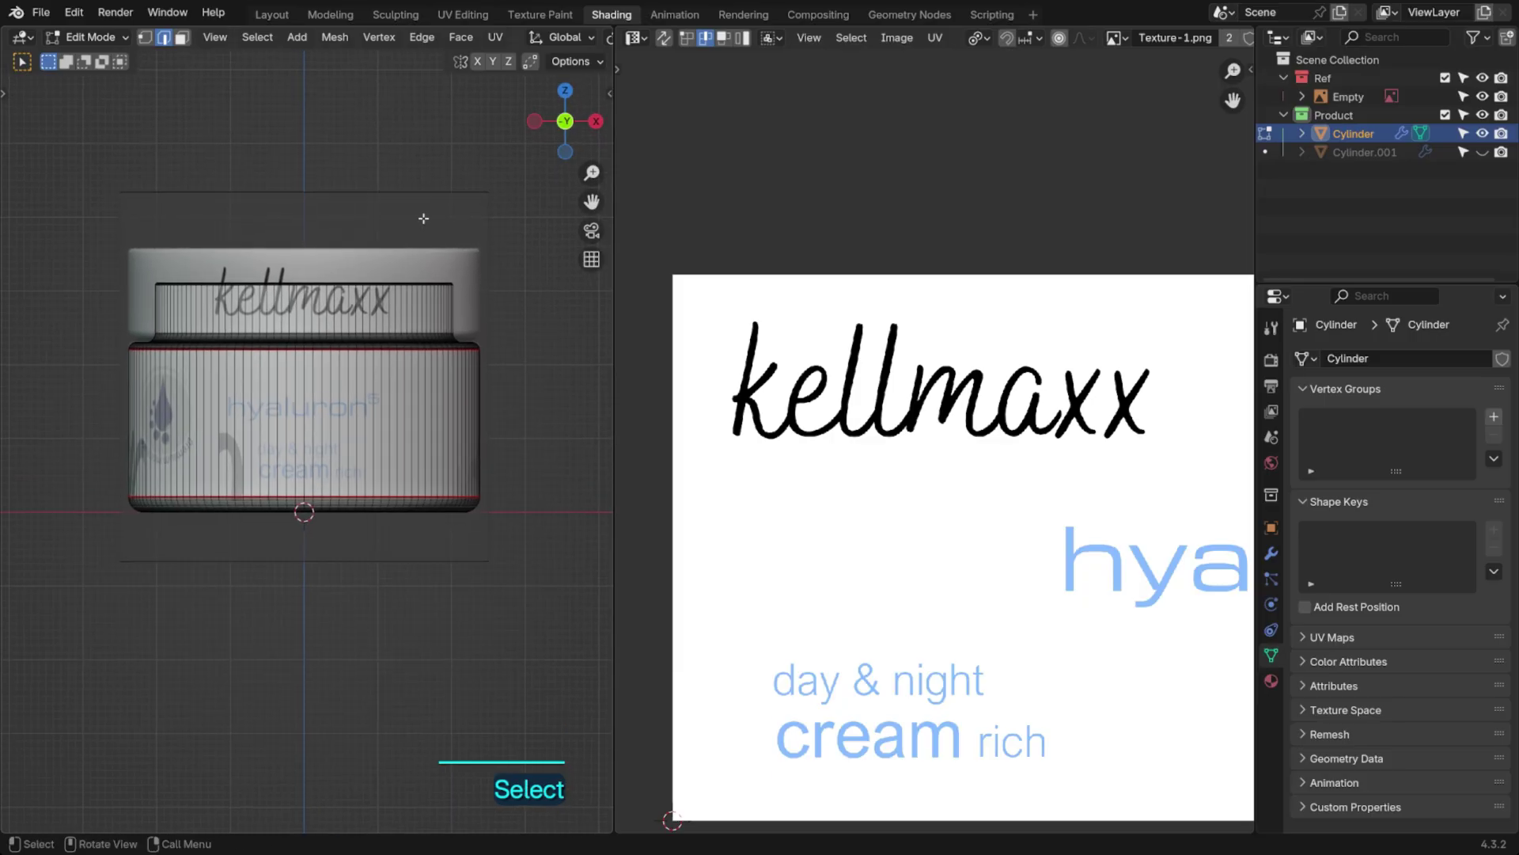
key("ctrl+r")
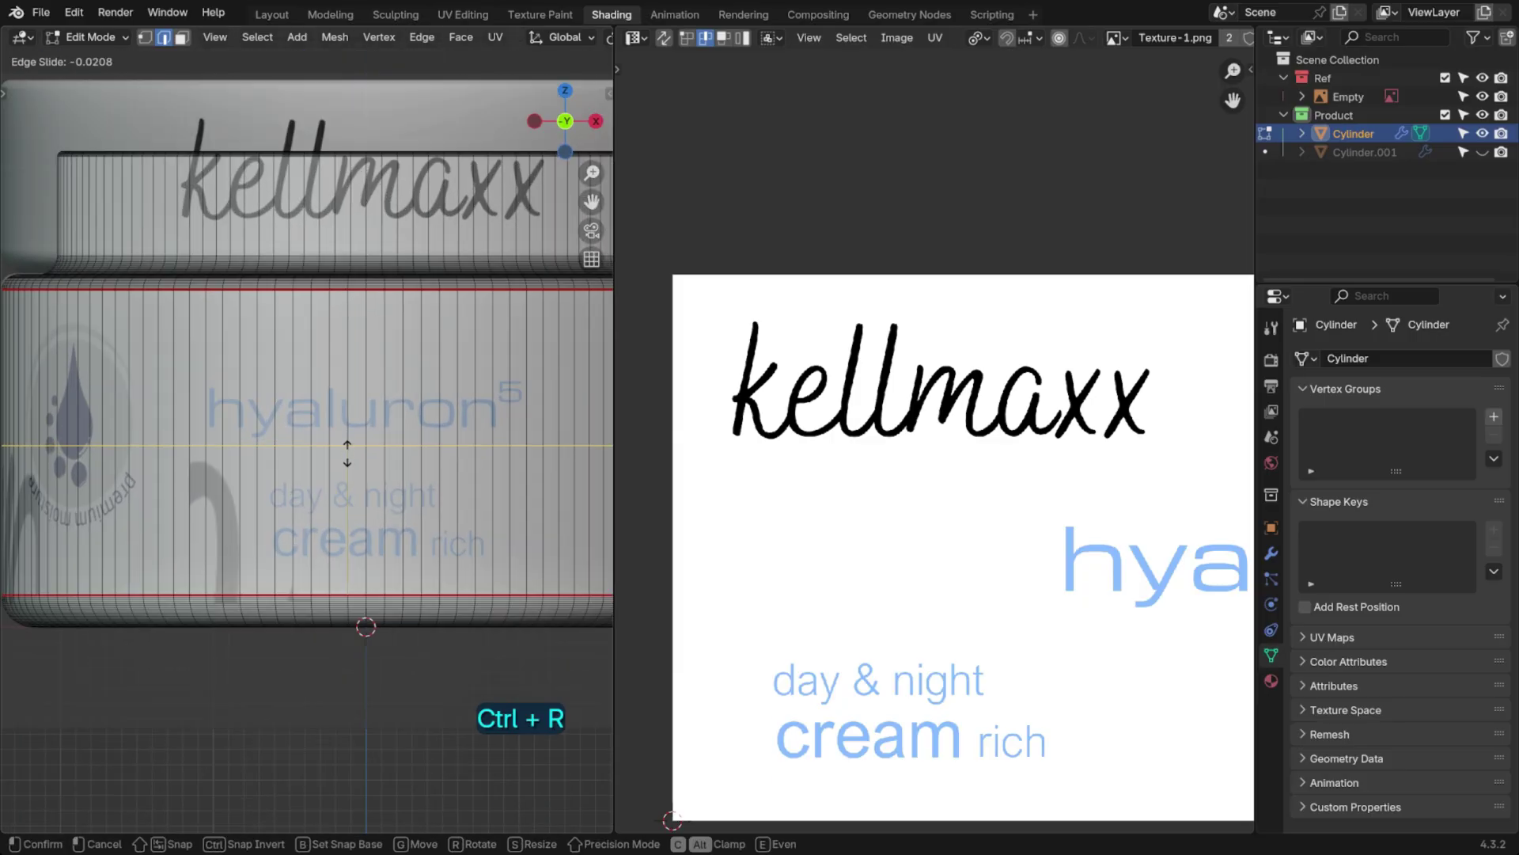
left_click(351, 372)
left_click(352, 377)
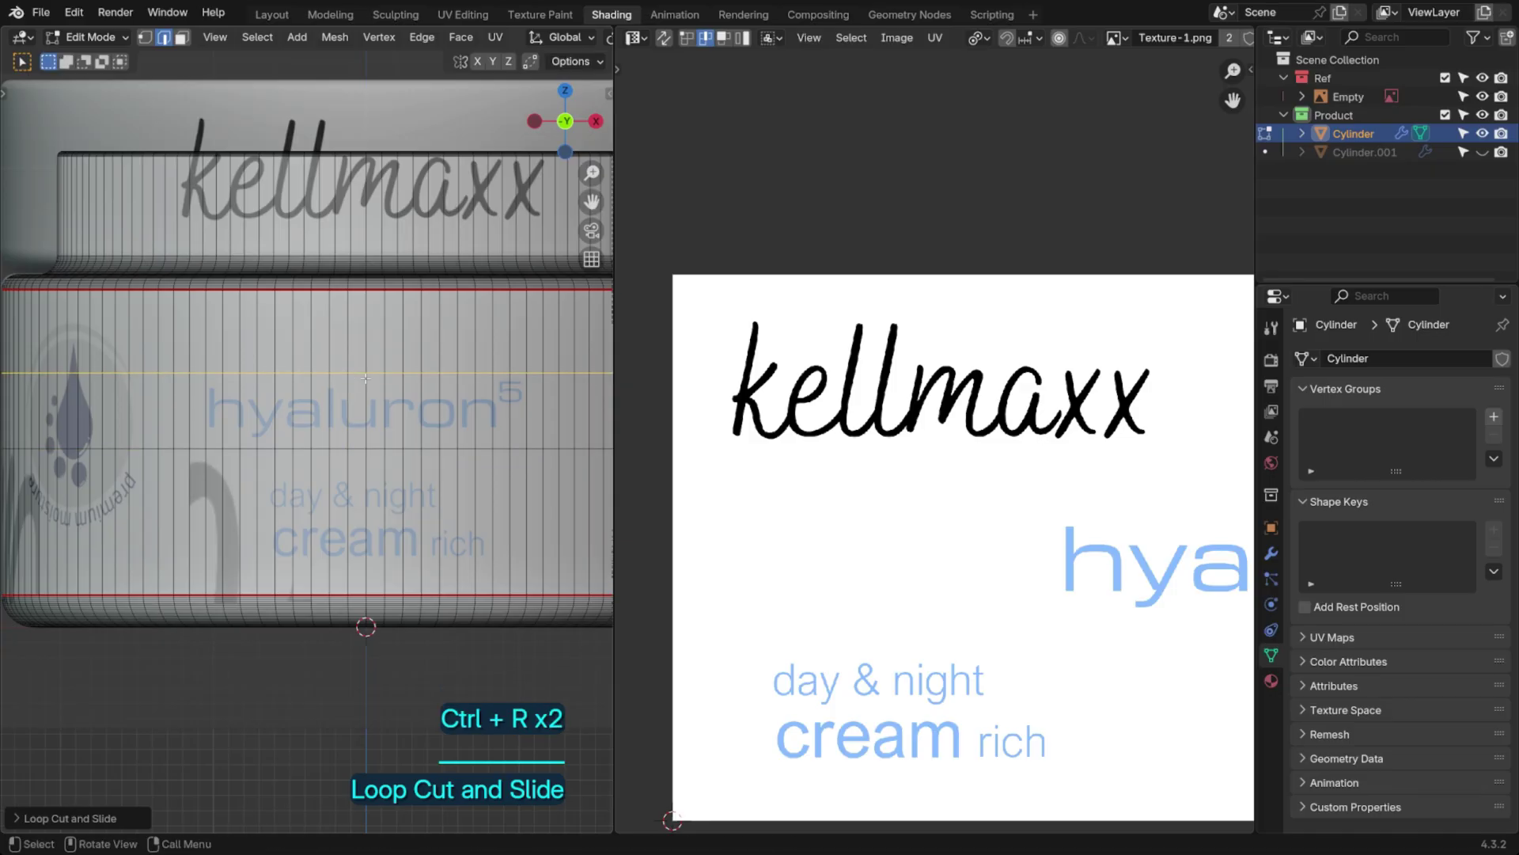
middle_click_drag(351, 378, 334, 302, "shift")
Add two more horizontal loop cuts to the jar's wall, one below the cream rich text and one just above day & night
key("ctrl+r")
left_click(342, 461)
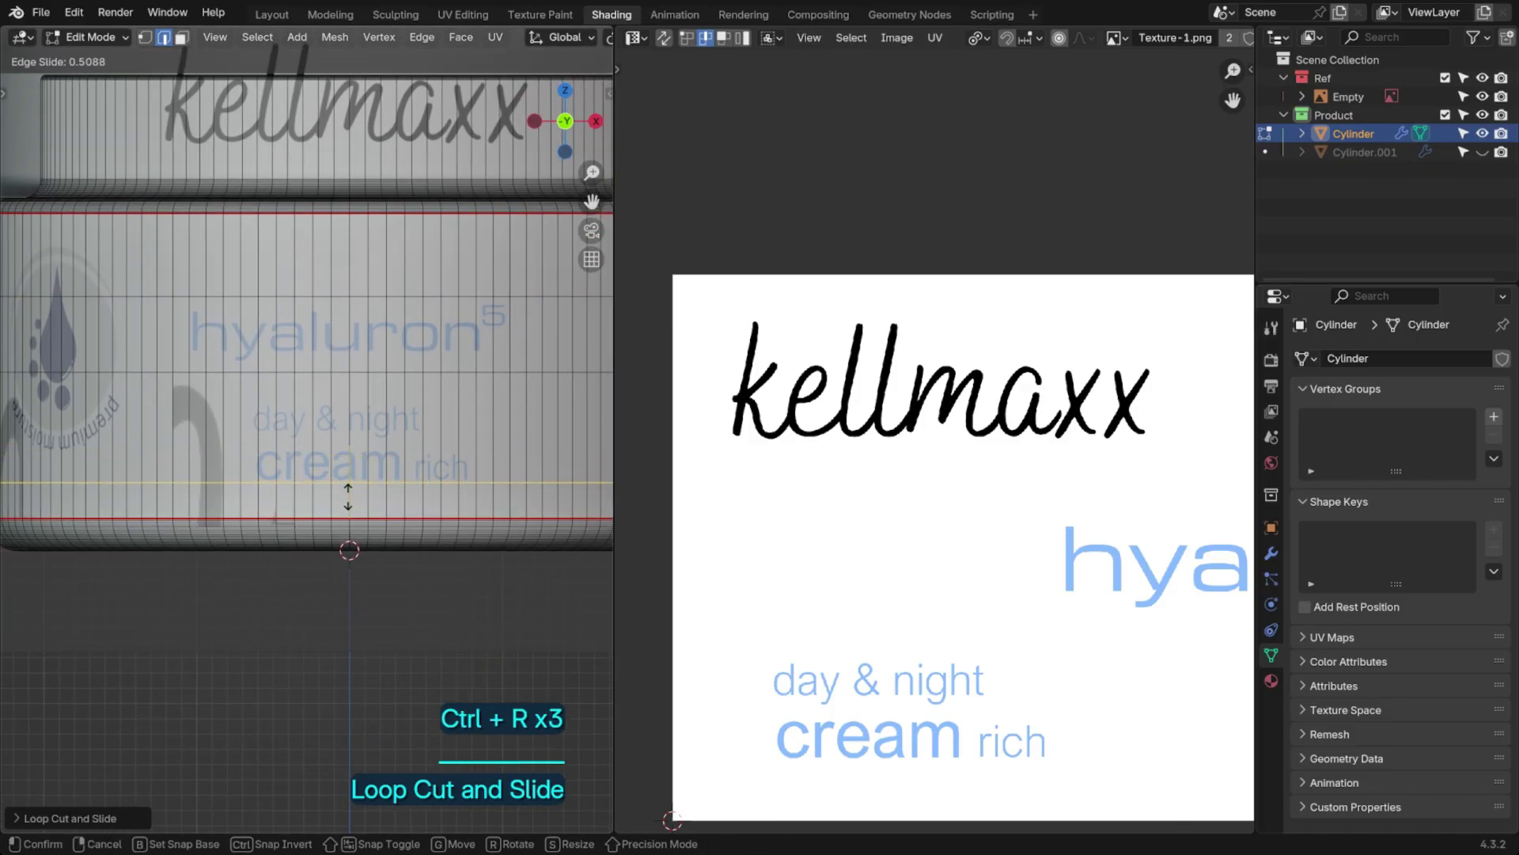
left_click(343, 486)
key("ctrl+r")
left_click(349, 431)
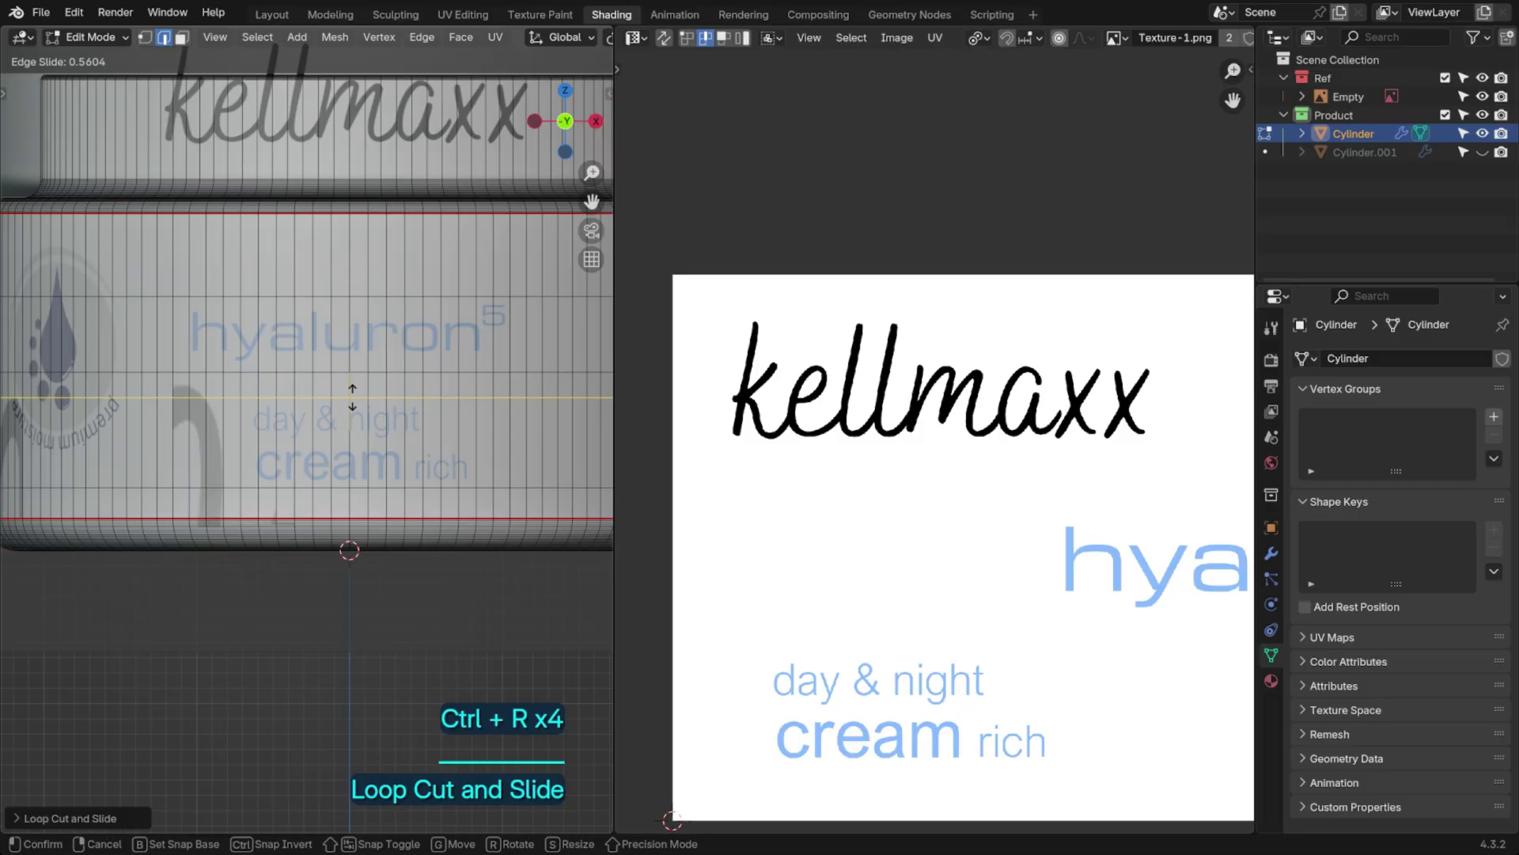
left_click(352, 397)
Add two horizontal loop cuts to the jar's wall, one just below and one just above the round premium moisture badge
middle_click_drag(101, 438, 301, 601, "shift")
scroll(293, 421, "up", 4)
key("ctrl+r")
left_click(300, 611)
left_click(301, 627)
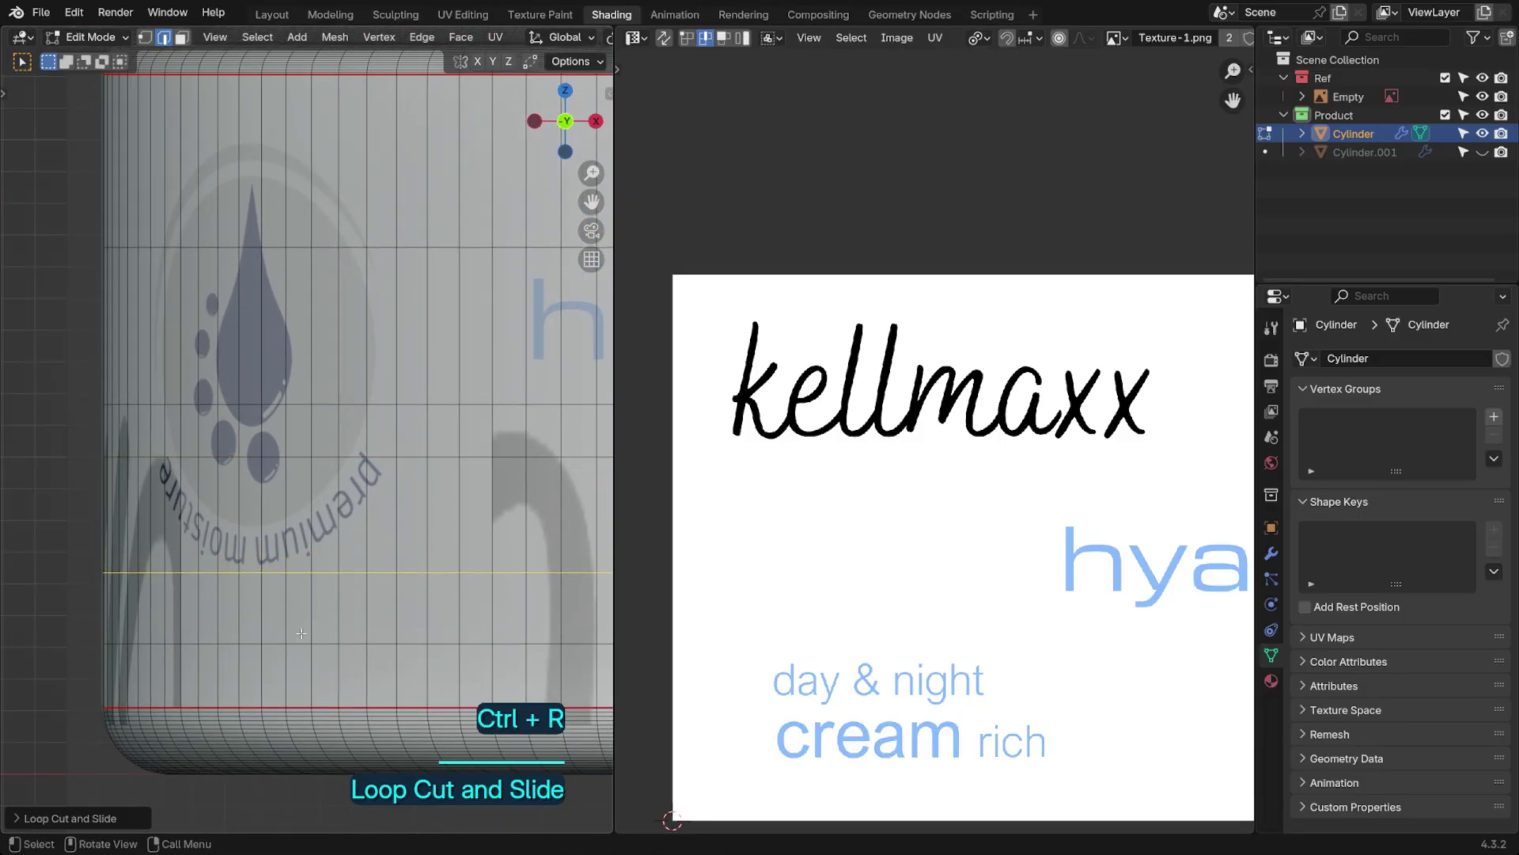
key("ctrl+r")
left_click(281, 198)
left_click(277, 190)
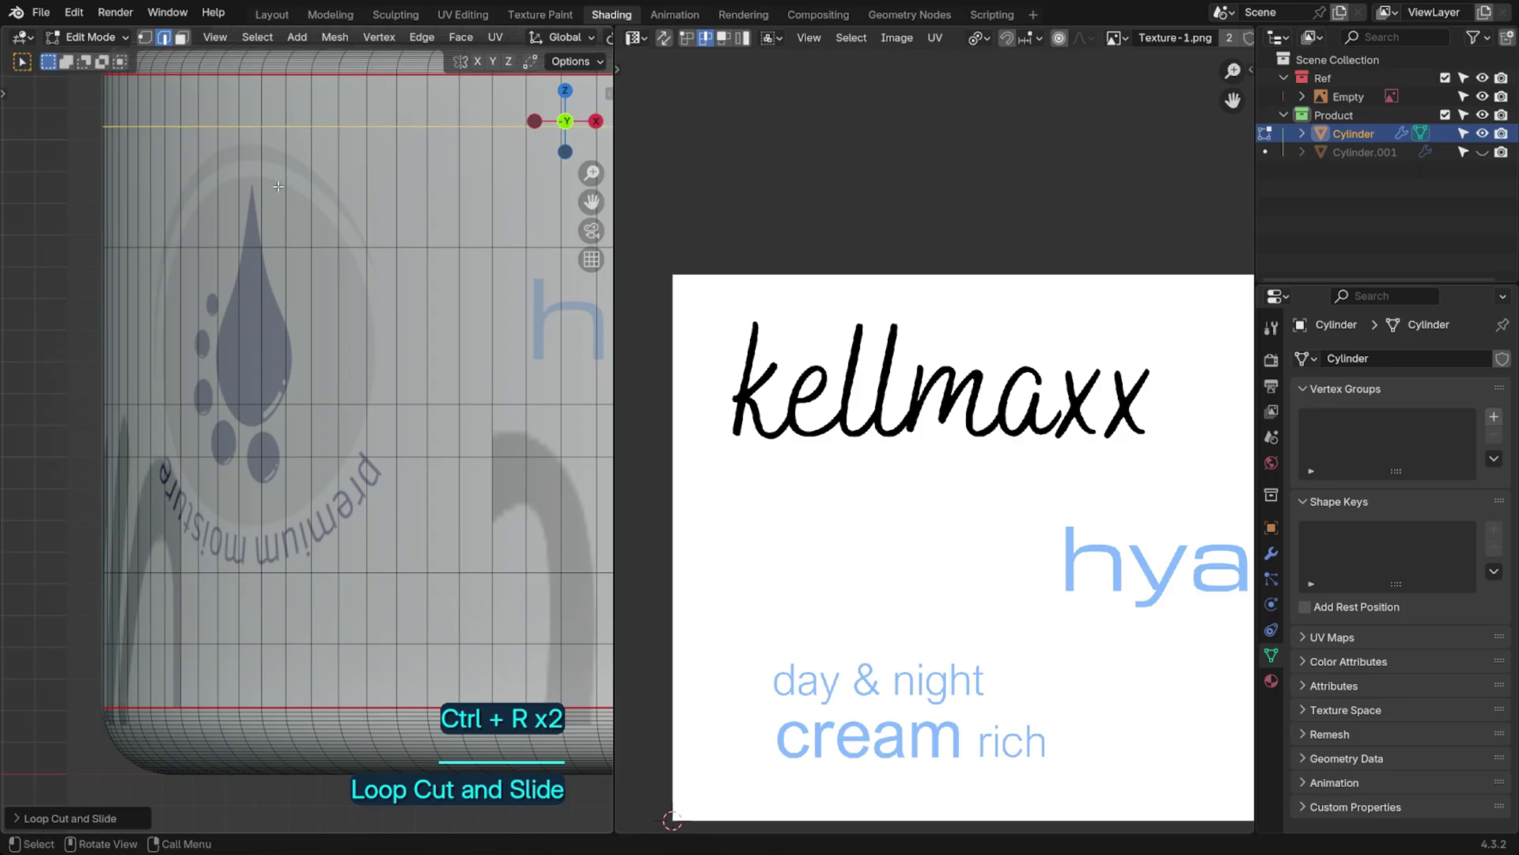
Widen the 3D viewport and mark the outline of the block of faces around the hyaluron⁵ text as a seam
scroll(506, 265, "down", 1)
middle_click_drag(518, 270, 99, 262, "shift")
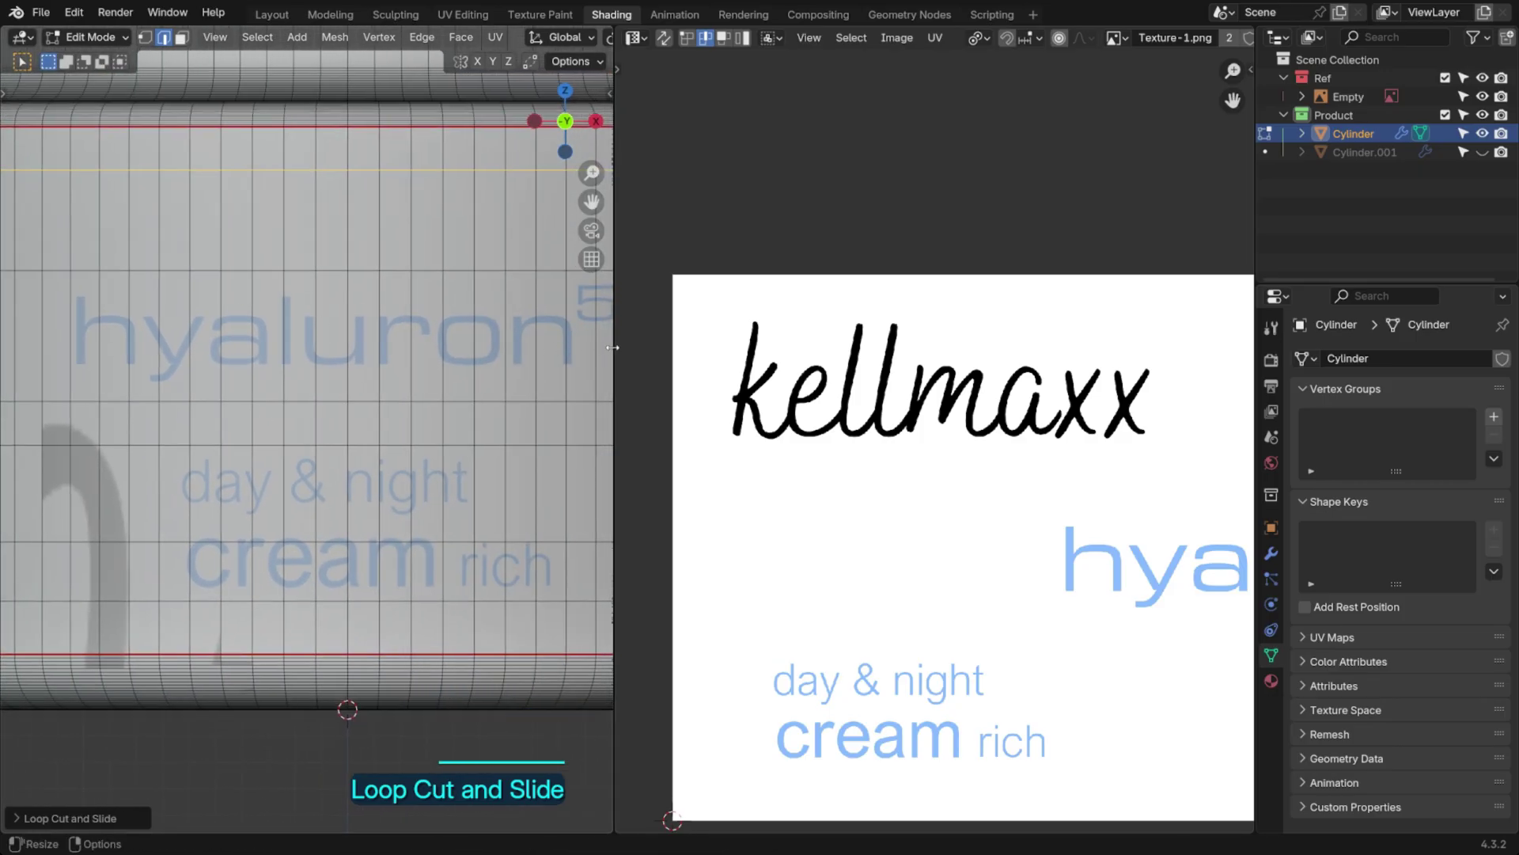
left_click_drag(615, 346, 1129, 340)
scroll(786, 306, "down", 2)
middle_click_drag(786, 306, 693, 360, "shift")
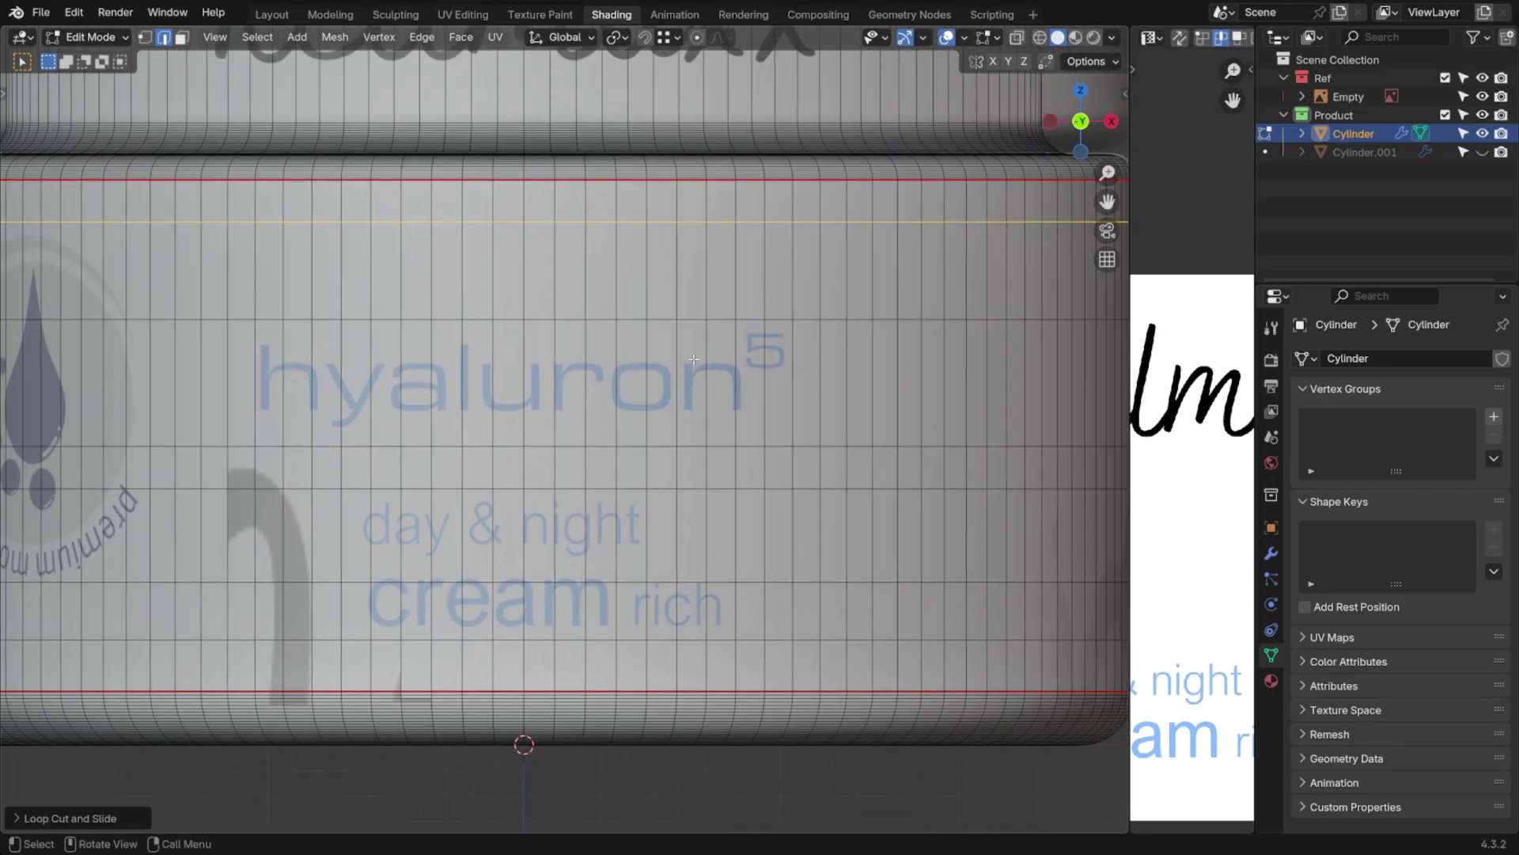
key("3")
left_click(269, 375)
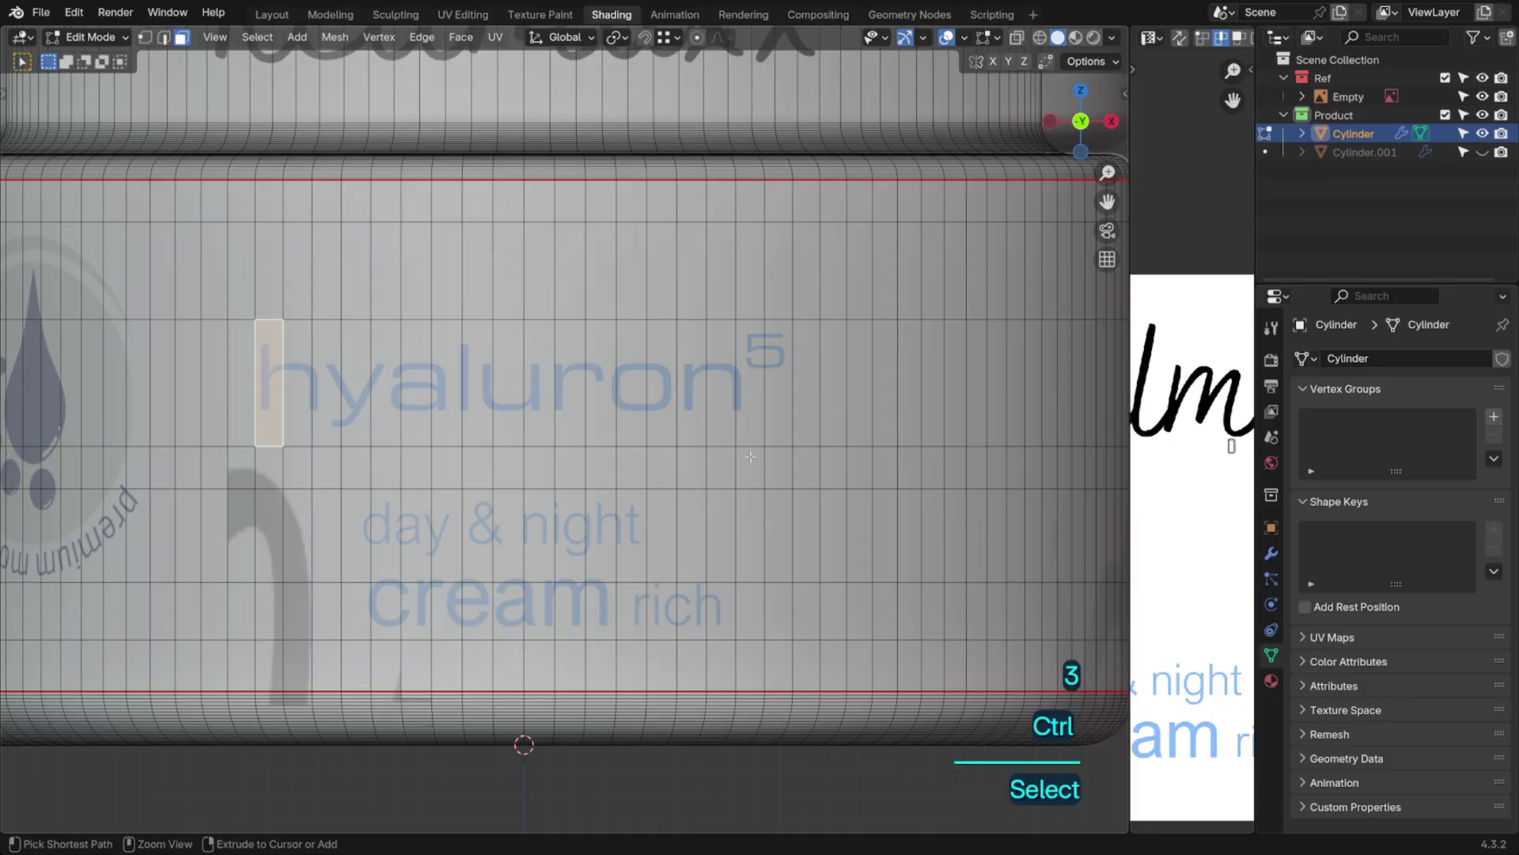
left_click(777, 465, "ctrl+shift")
key("1")
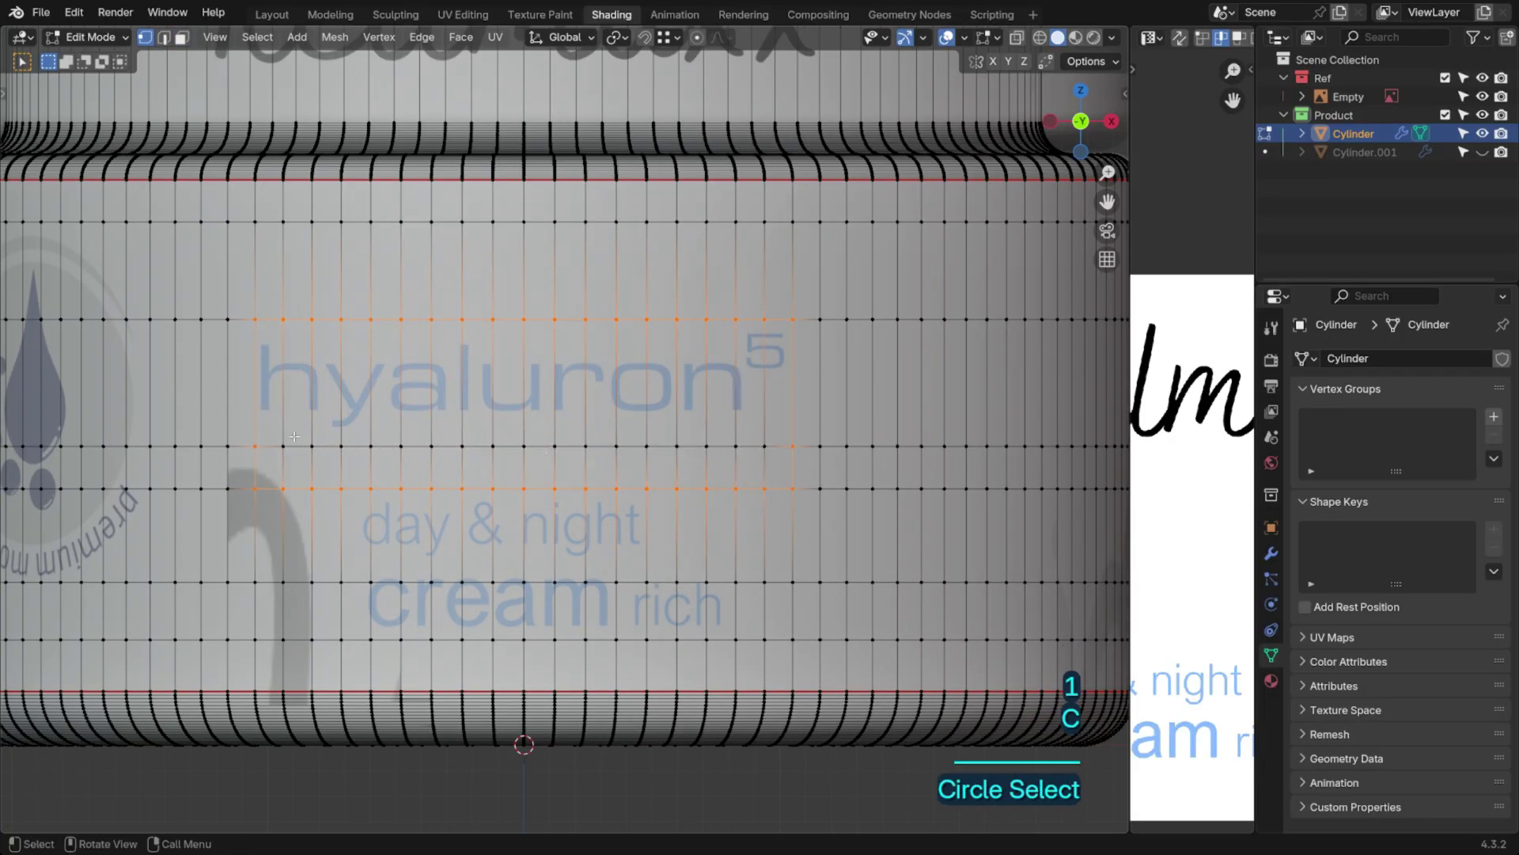
key("u")
left_click(517, 124)
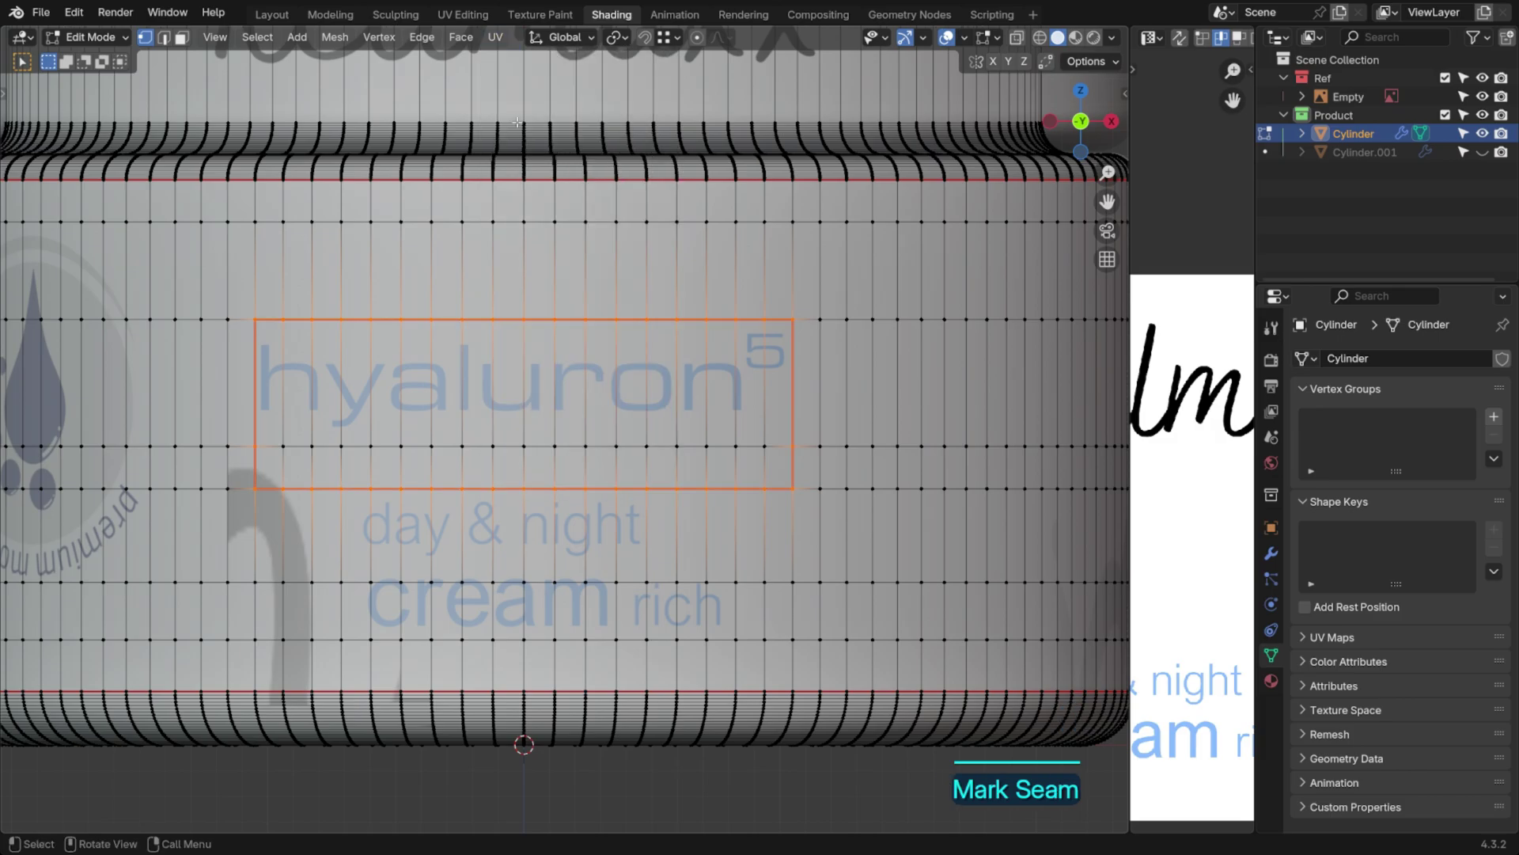
Mark the row of edges directly beneath the hyaluron⁵ text as a seam across the rectangle
left_click(423, 550)
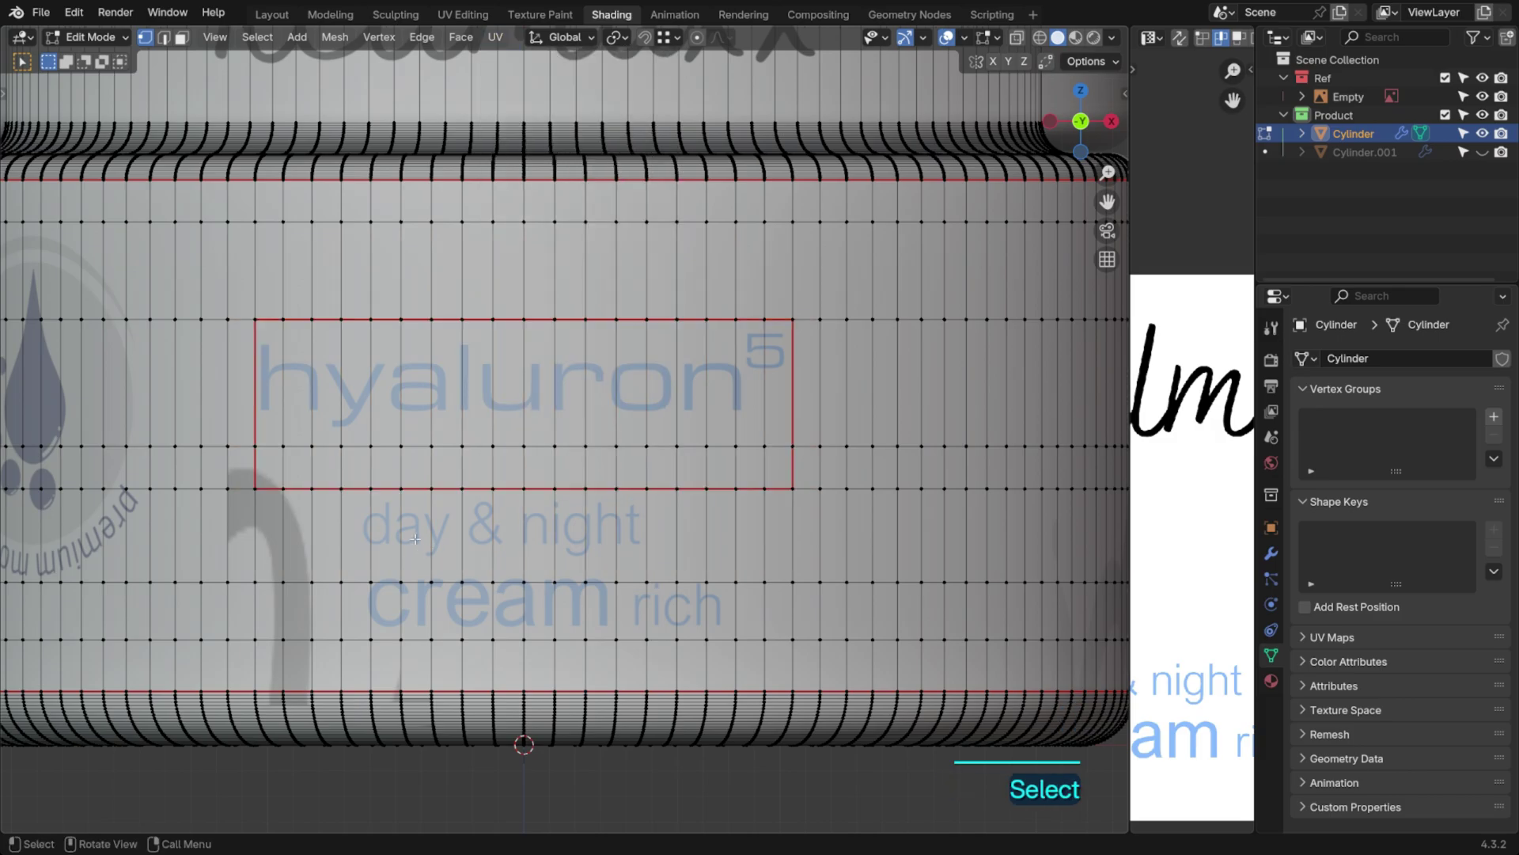
left_click(796, 449, "ctrl")
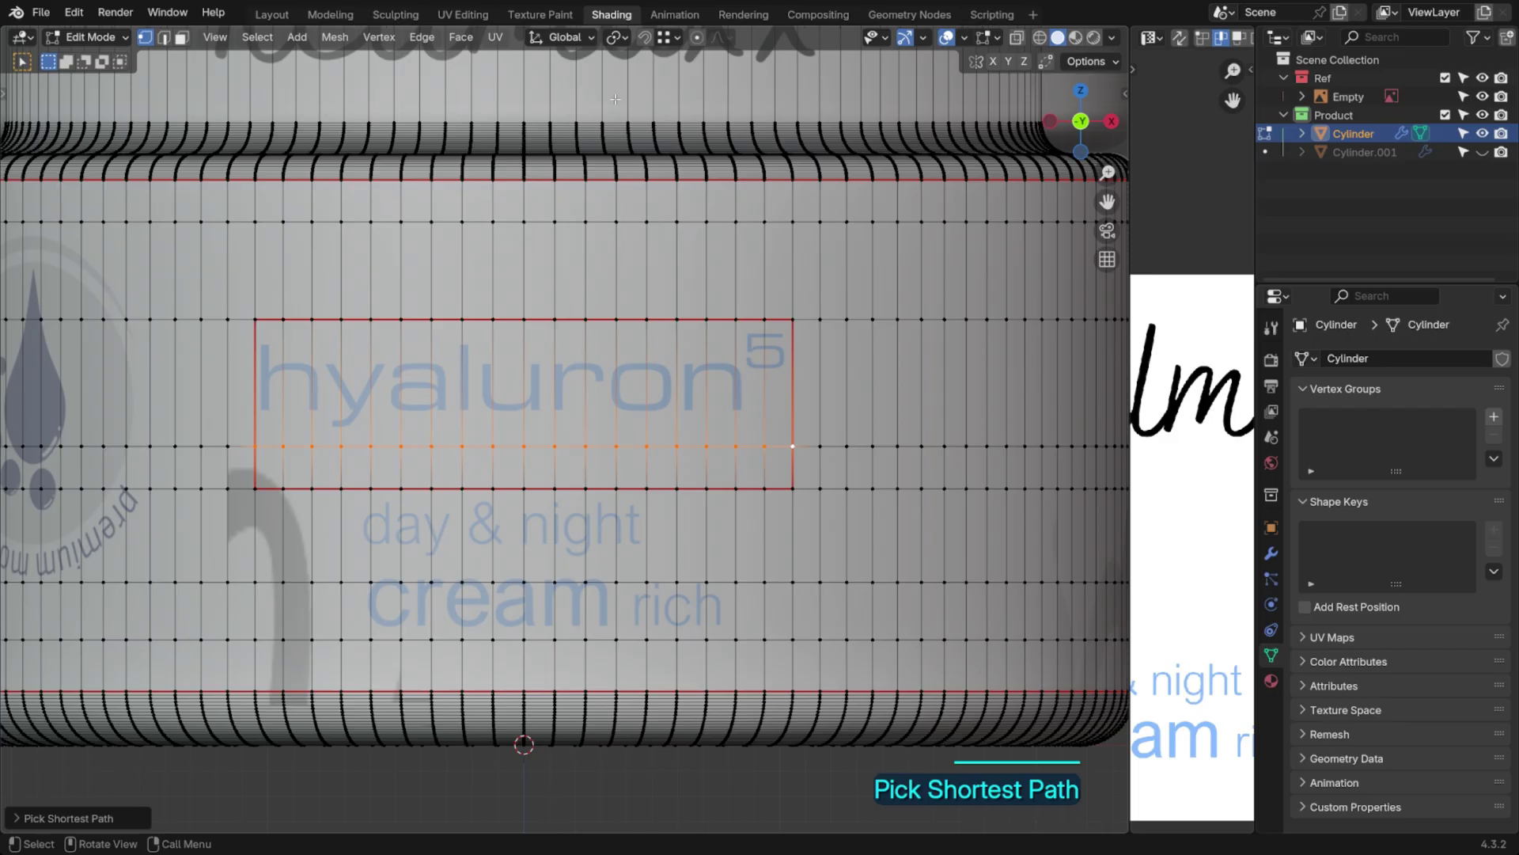
key("u")
left_click(522, 124)
Clear the seam from the two short vertical edges beneath the hyaluron⁵ rectangle
key("2")
left_click(274, 460)
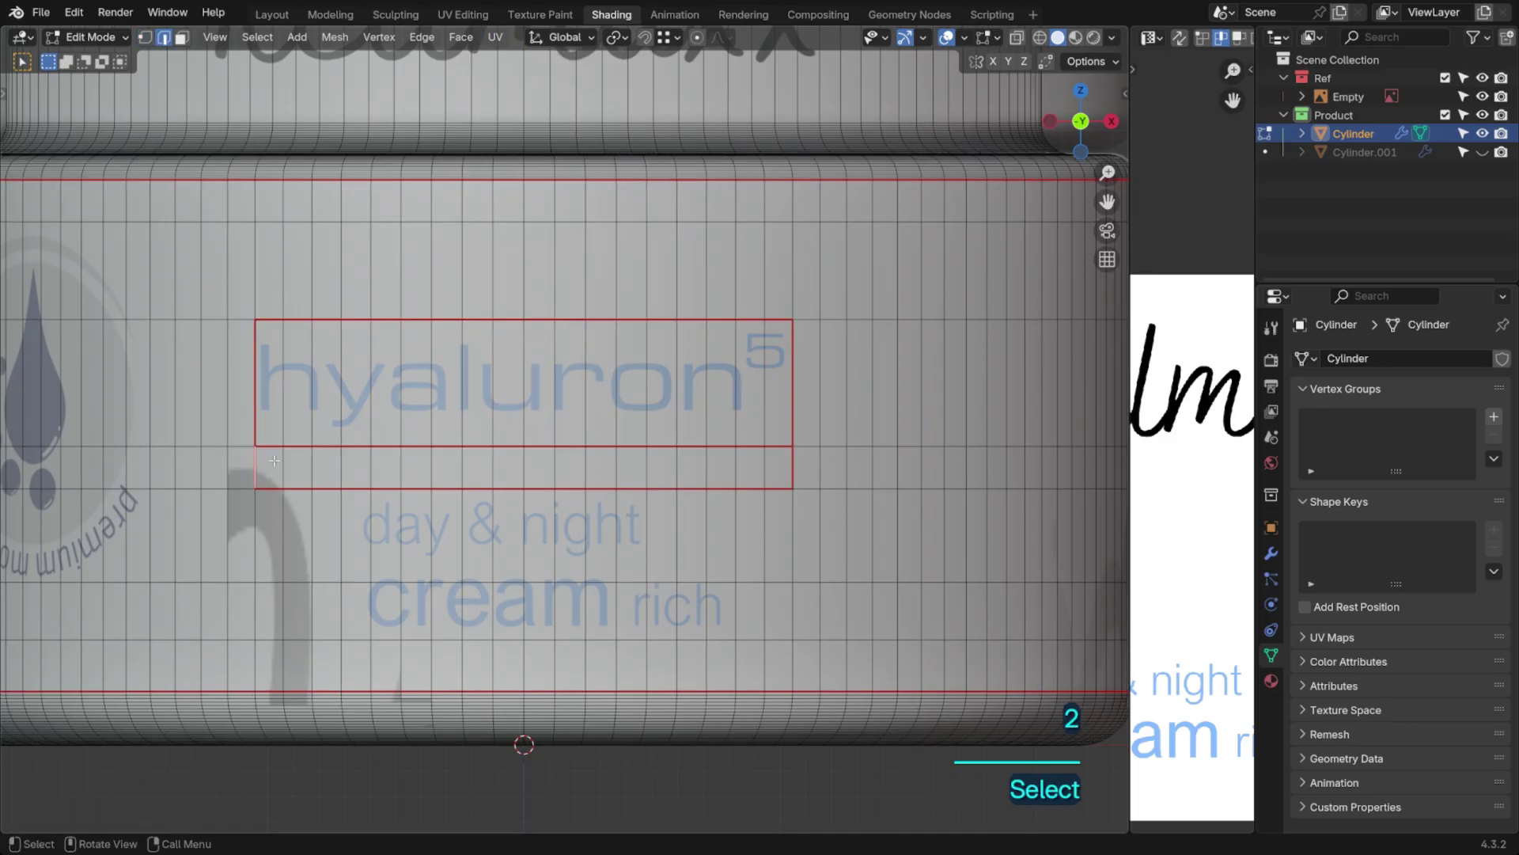
key("u")
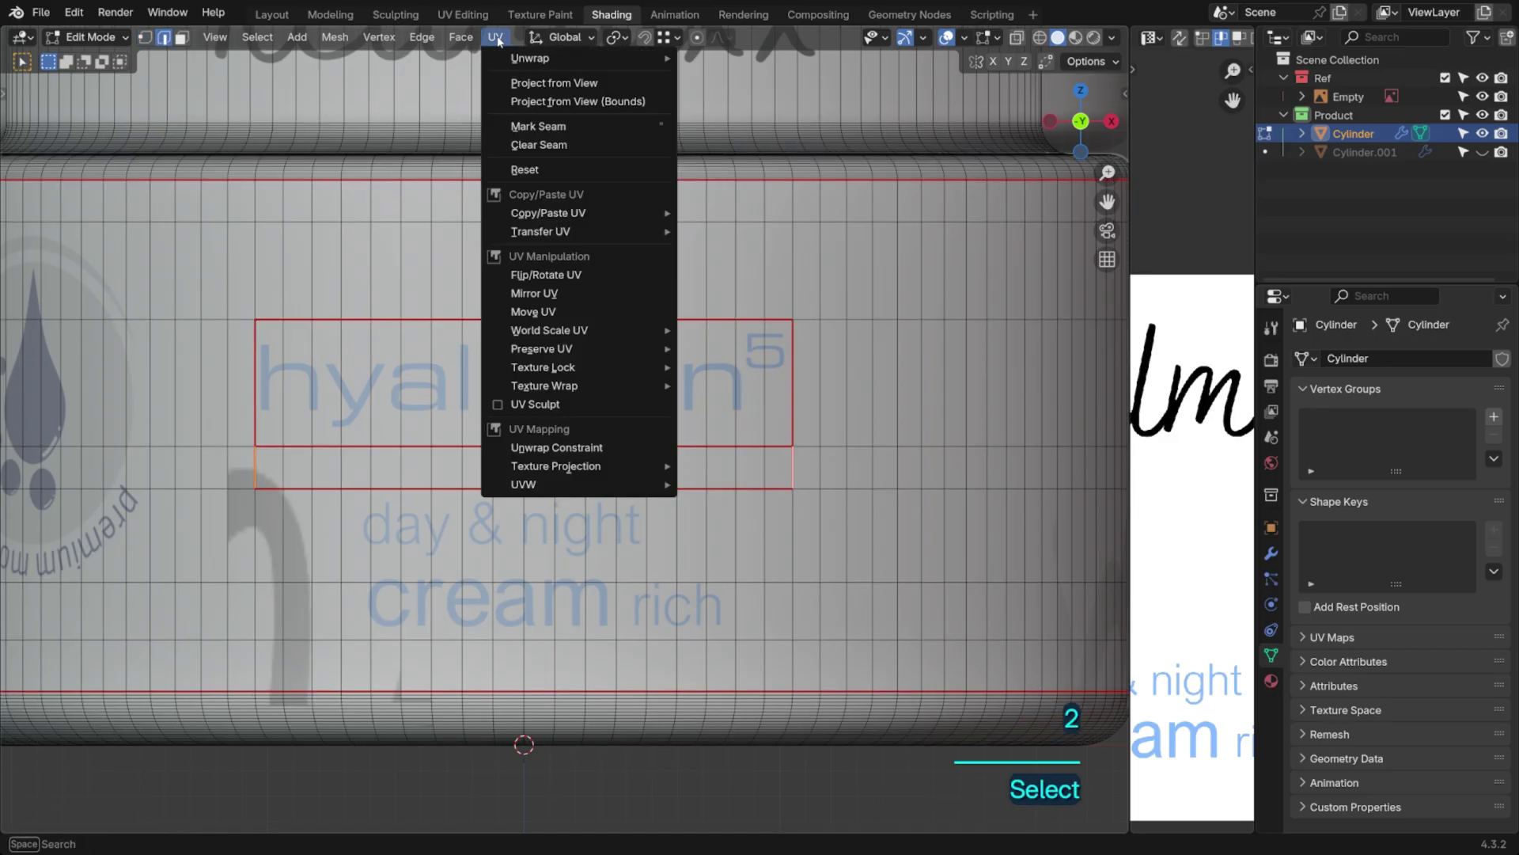
left_click(522, 143)
Mark the side and lower edges of the block around the day & night cream rich text as a seam
key("1")
left_click(256, 638, "ctrl")
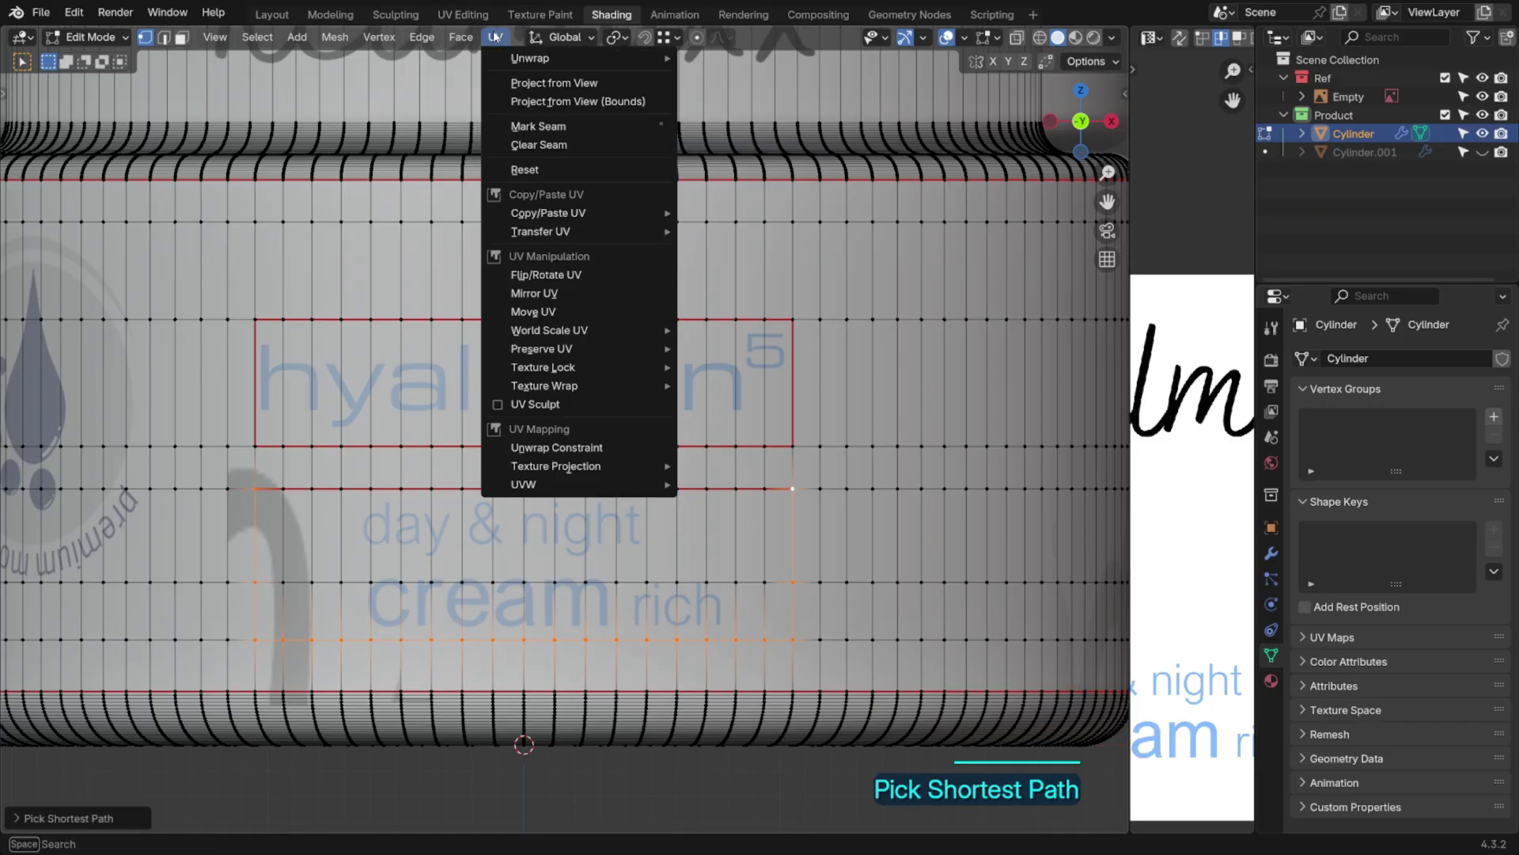
left_click(521, 127)
left_click(664, 762)
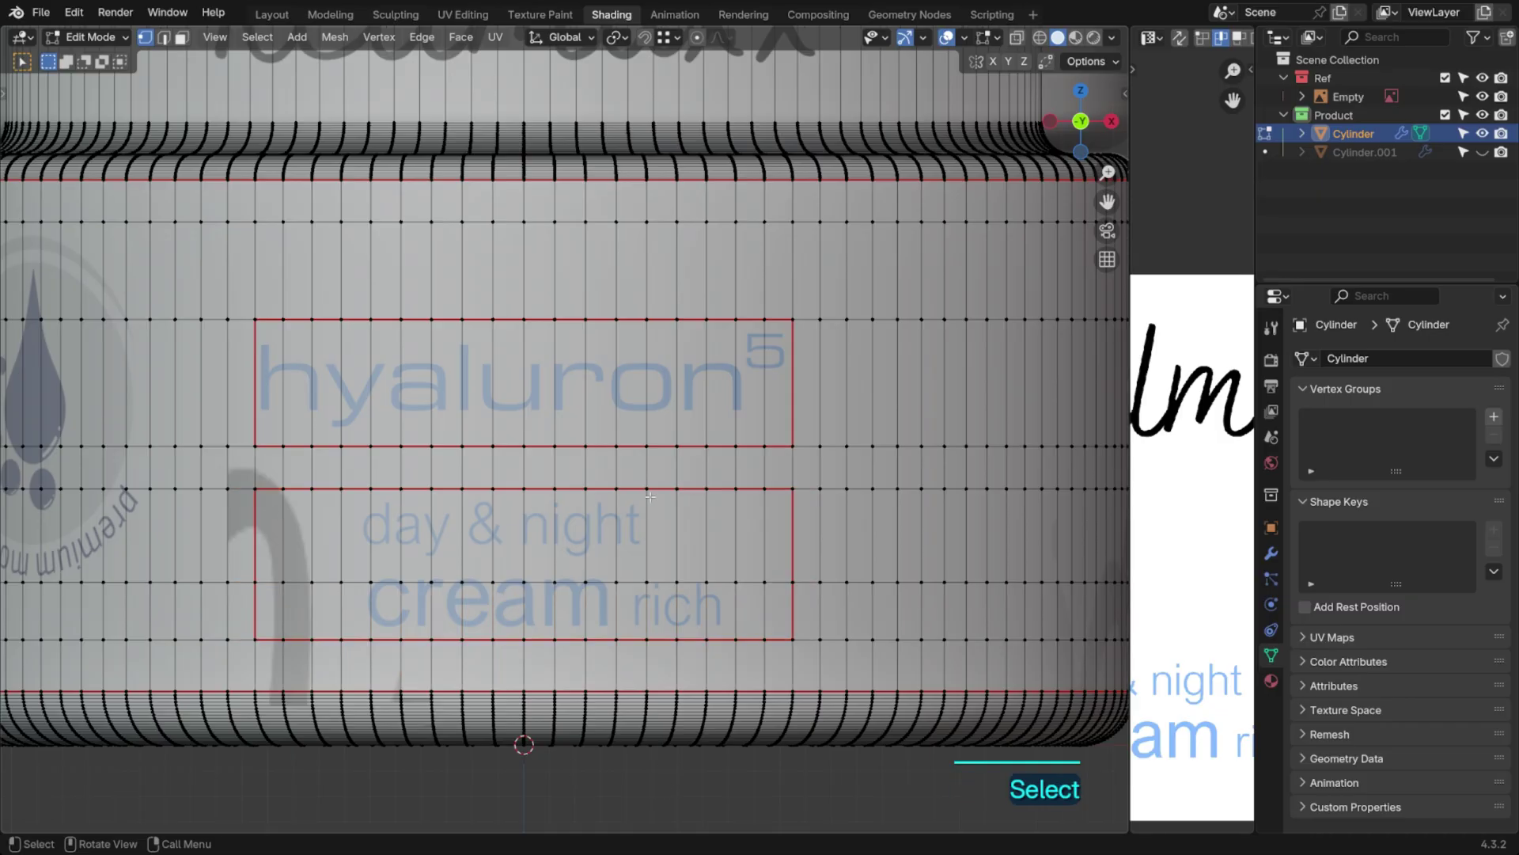
Mark the vertical edges just outside either end of the day & night cream rich text as seams
key("2")
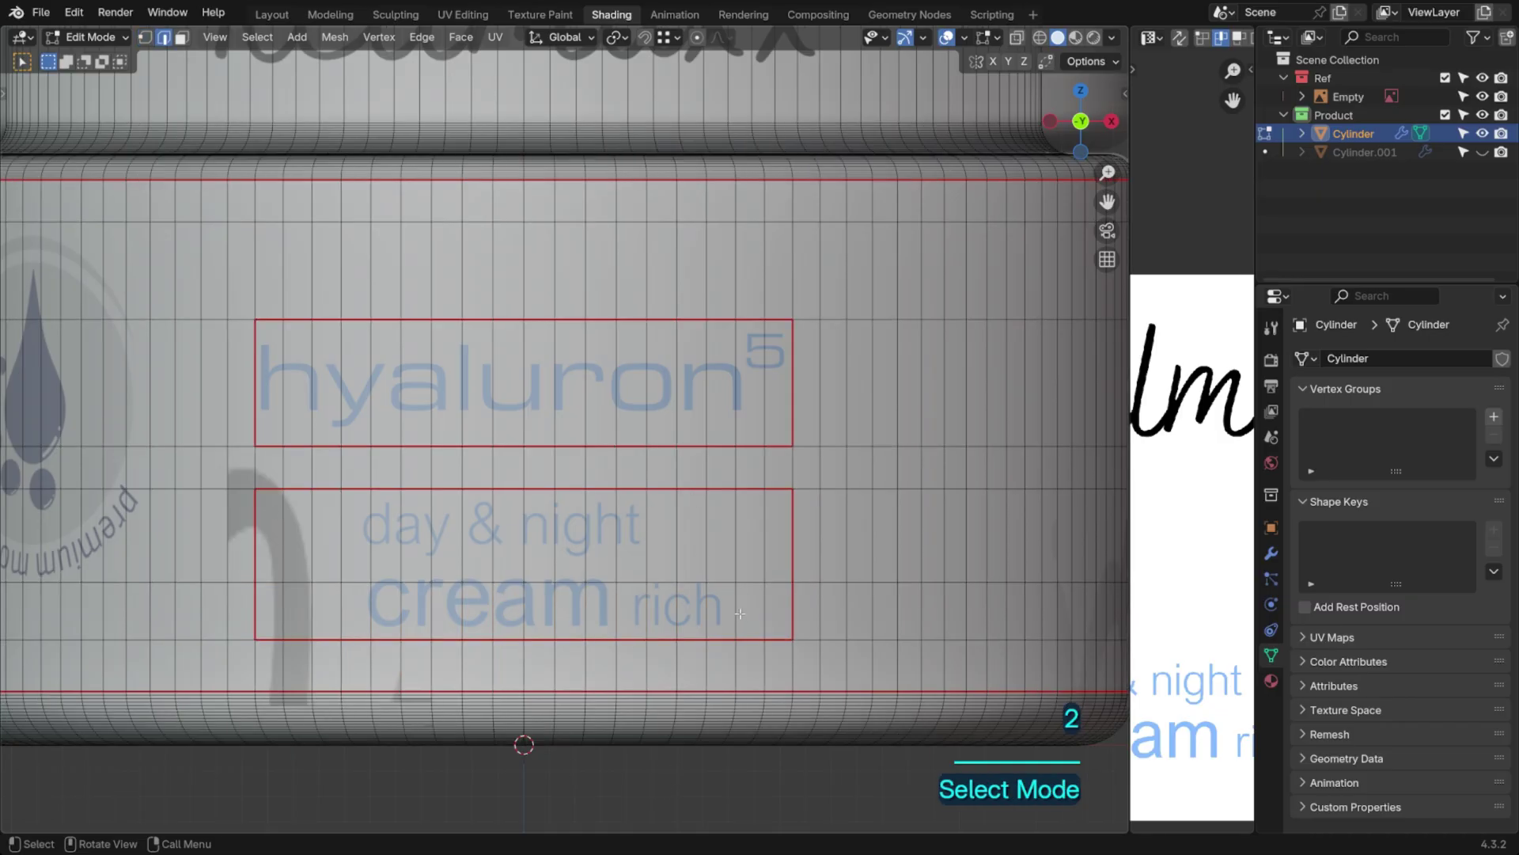
left_click(734, 566)
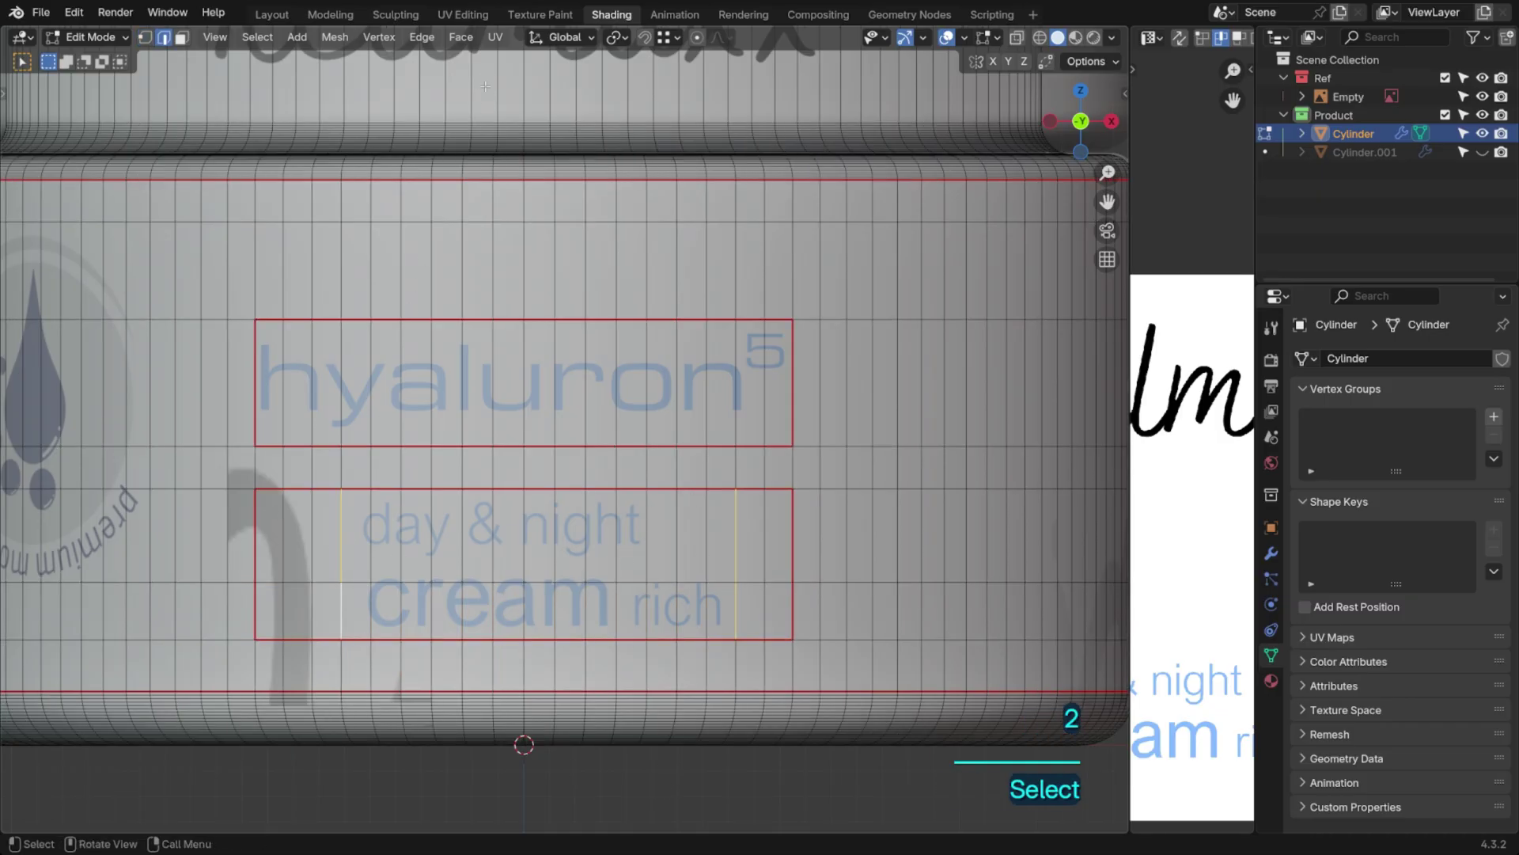
left_click(496, 36)
left_click(520, 126)
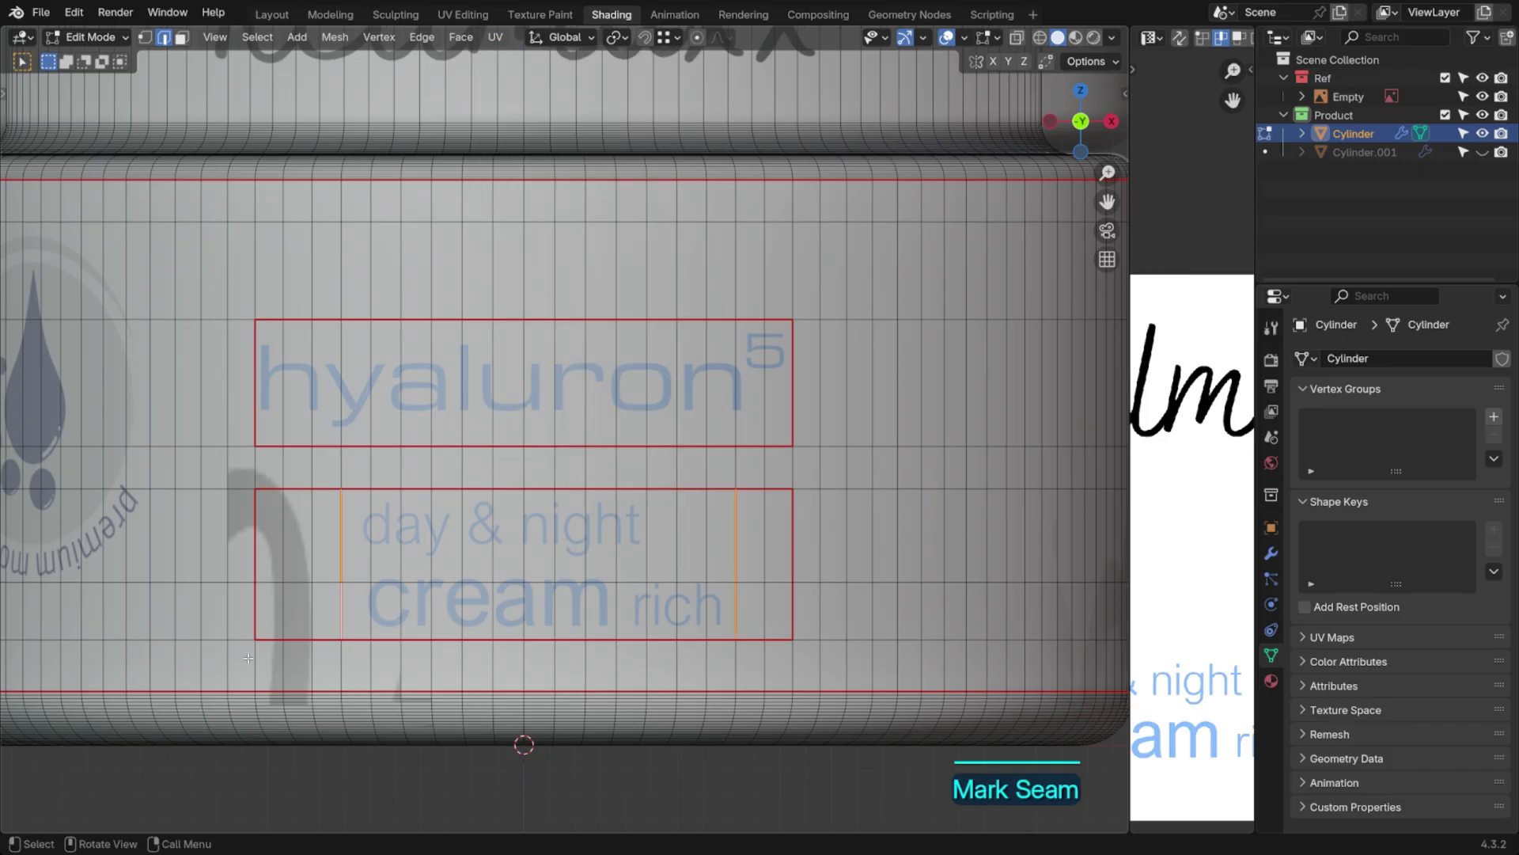
Clear the leftover outer seams on both sides of the tighter day & night cream rich rectangle
key("1")
left_click_drag(324, 473, 323, 475)
key("2")
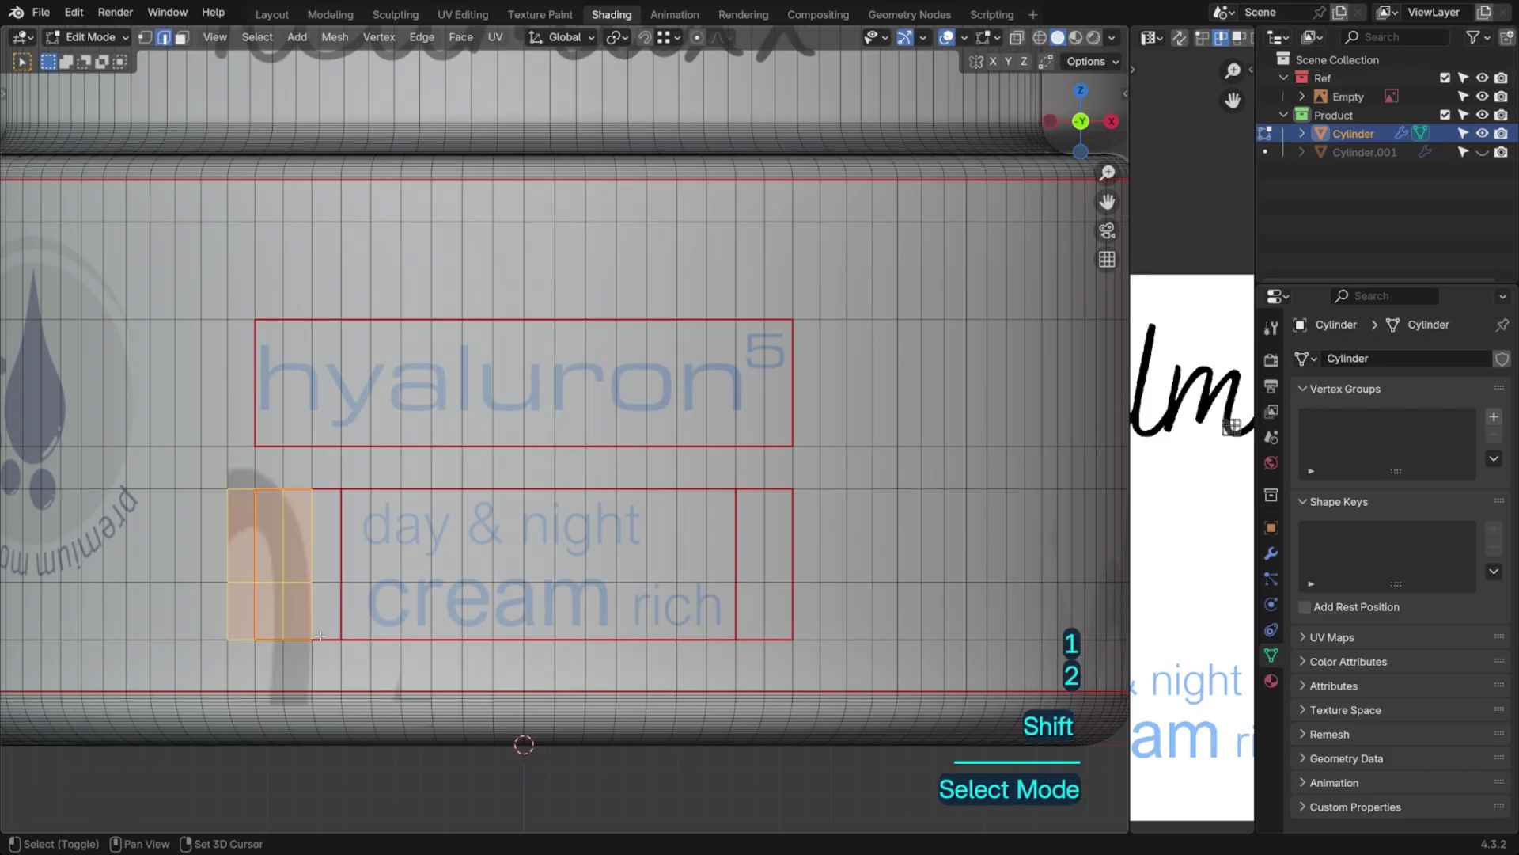
key("c")
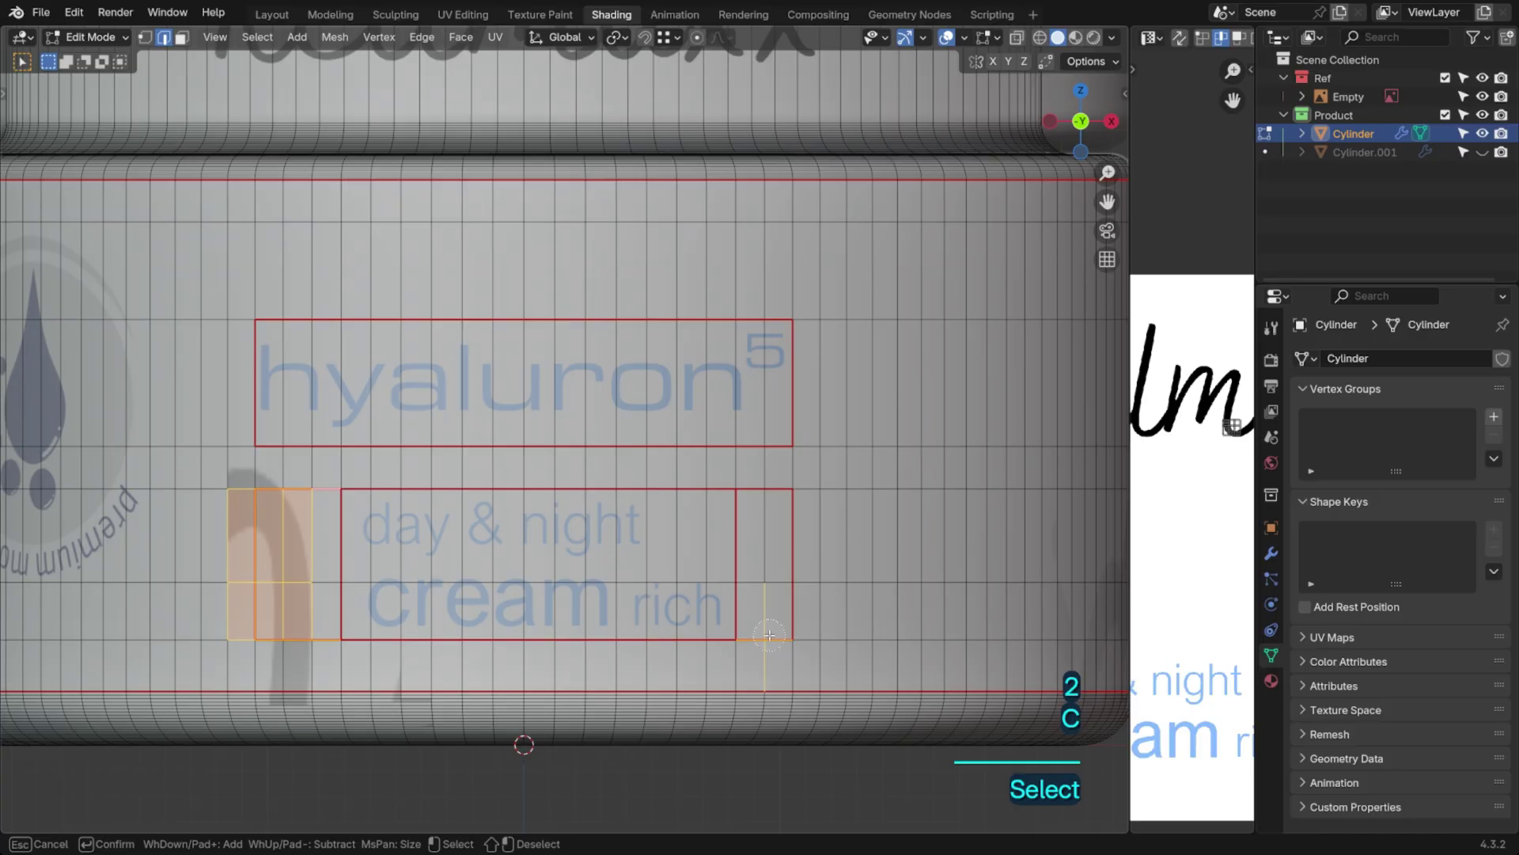
right_click(764, 633)
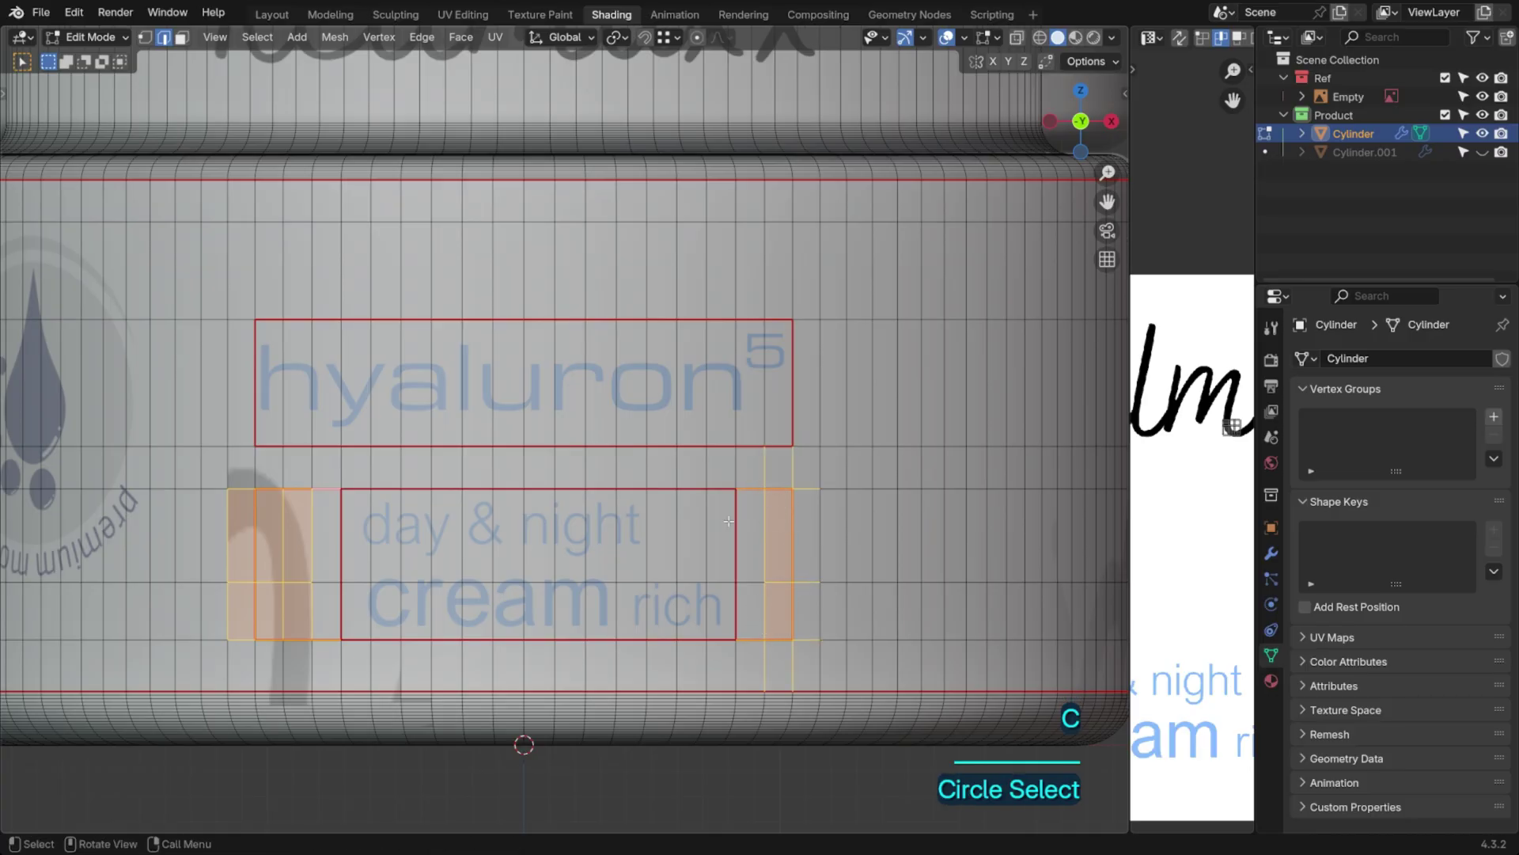
key("u")
left_click(532, 141)
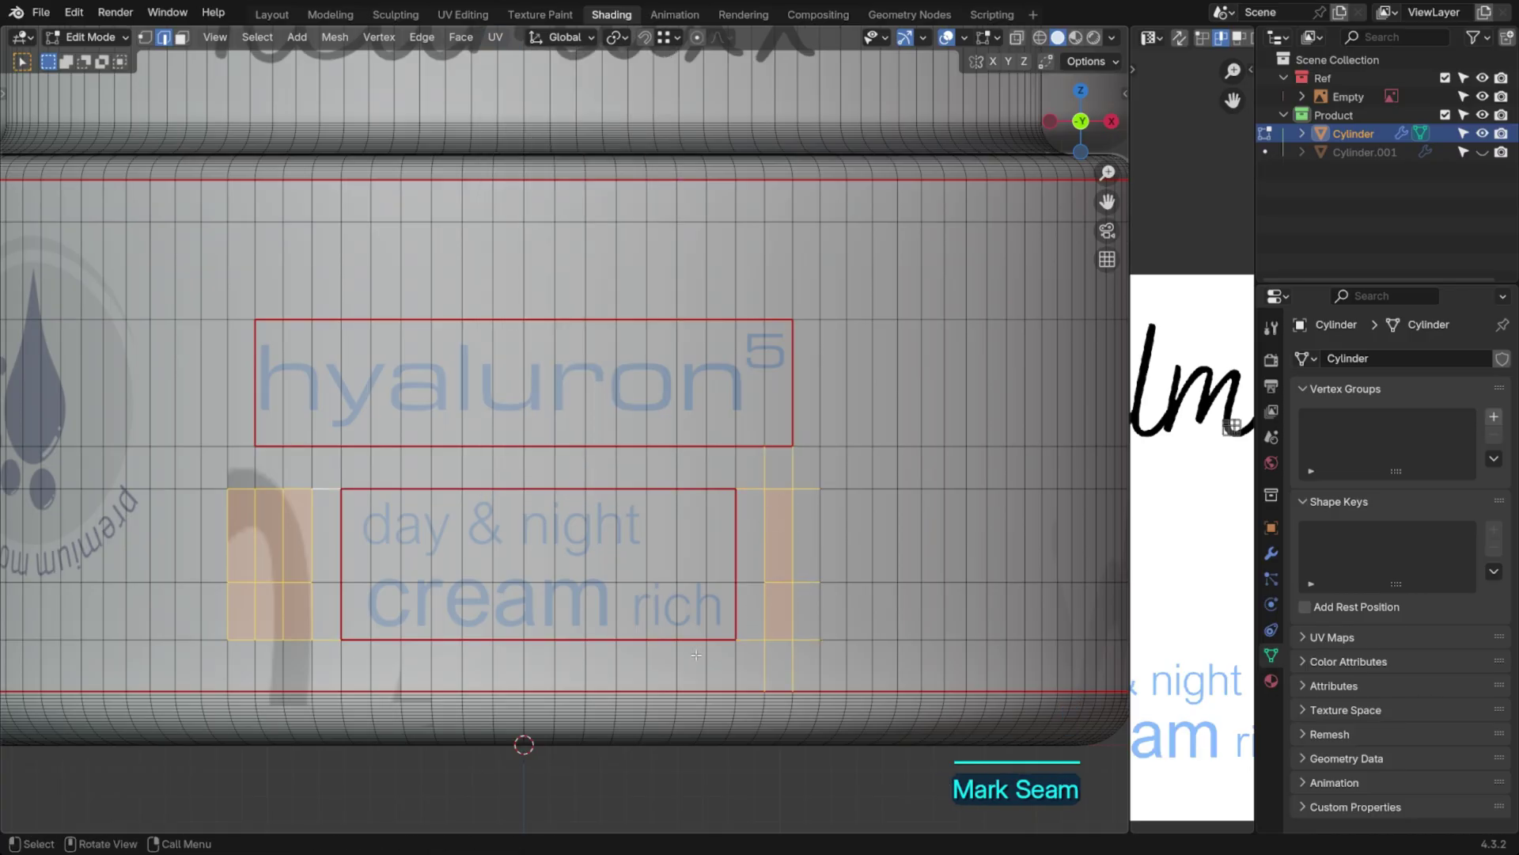
left_click(719, 787)
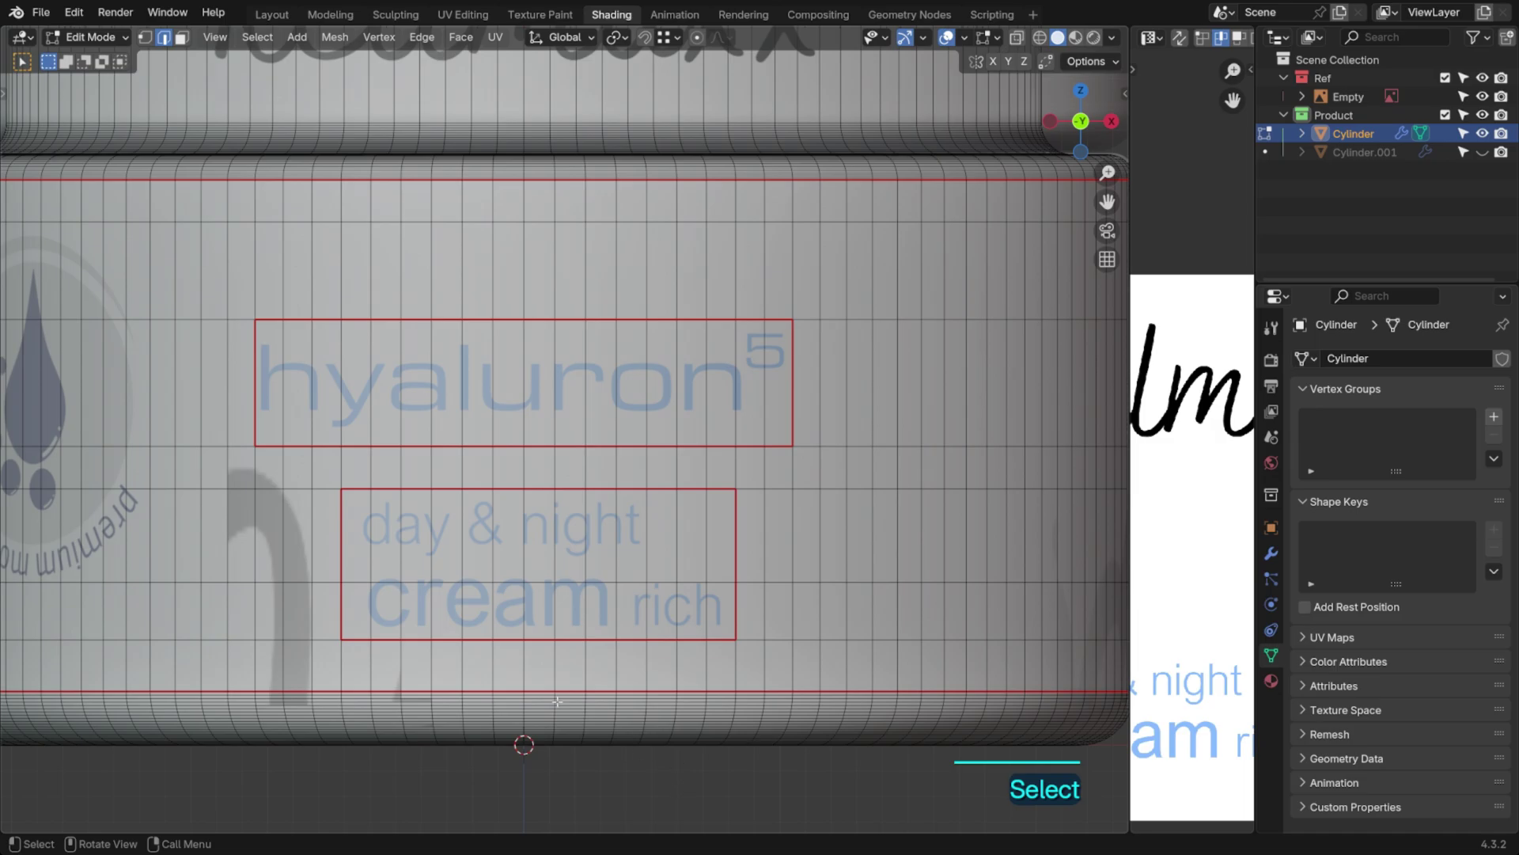
Mark the outline of the block of faces around the round premium moisture badge as a seam
scroll(557, 701, "down", 1)
middle_click_drag(557, 701, 916, 714, "shift")
scroll(593, 626, "up", 3)
key("3")
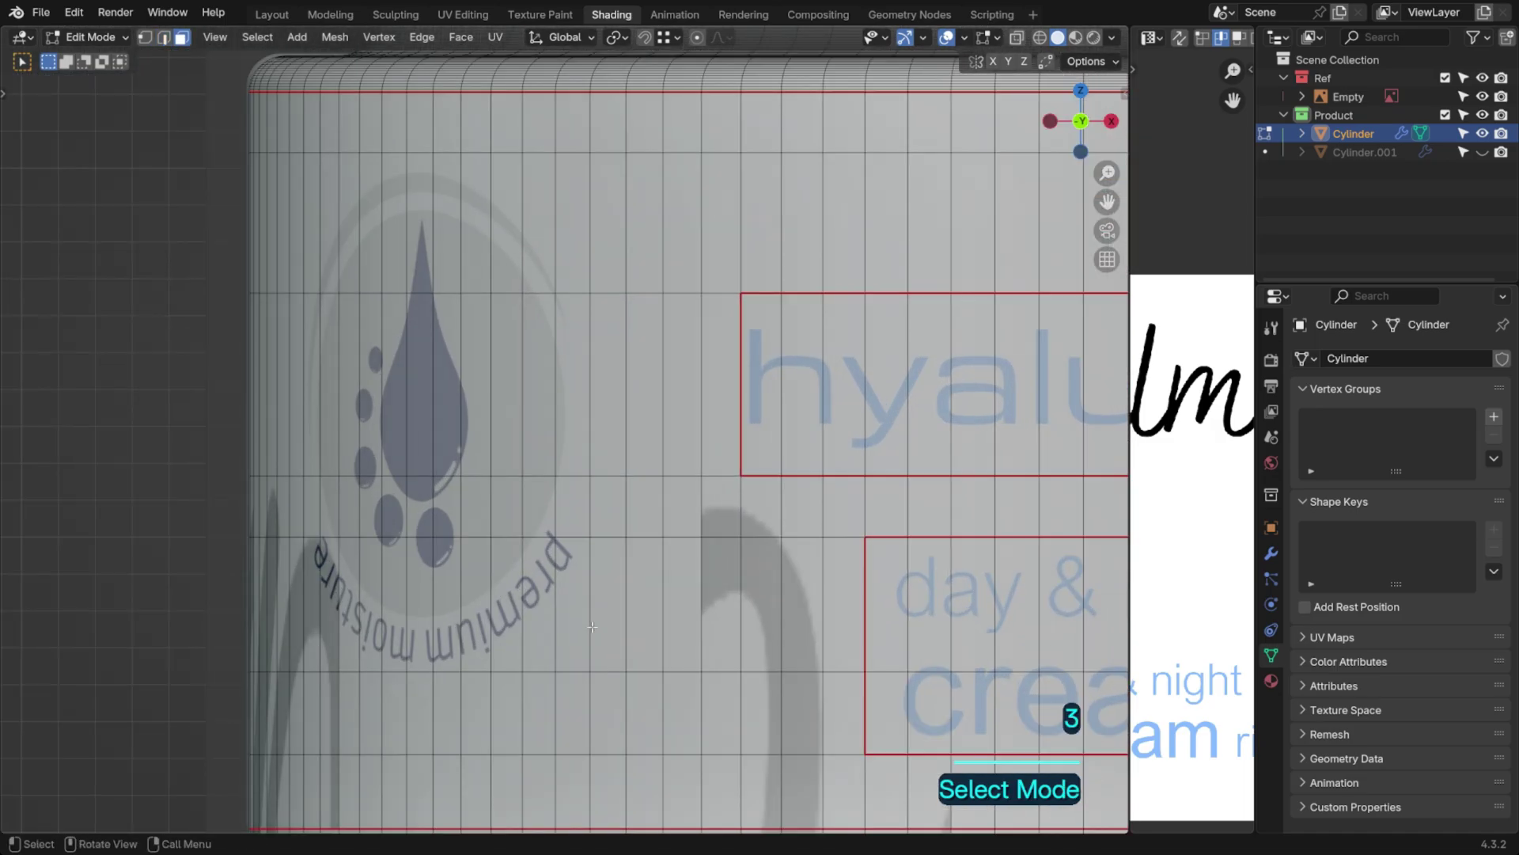
left_click(590, 626)
left_click(298, 259, "ctrl+shift")
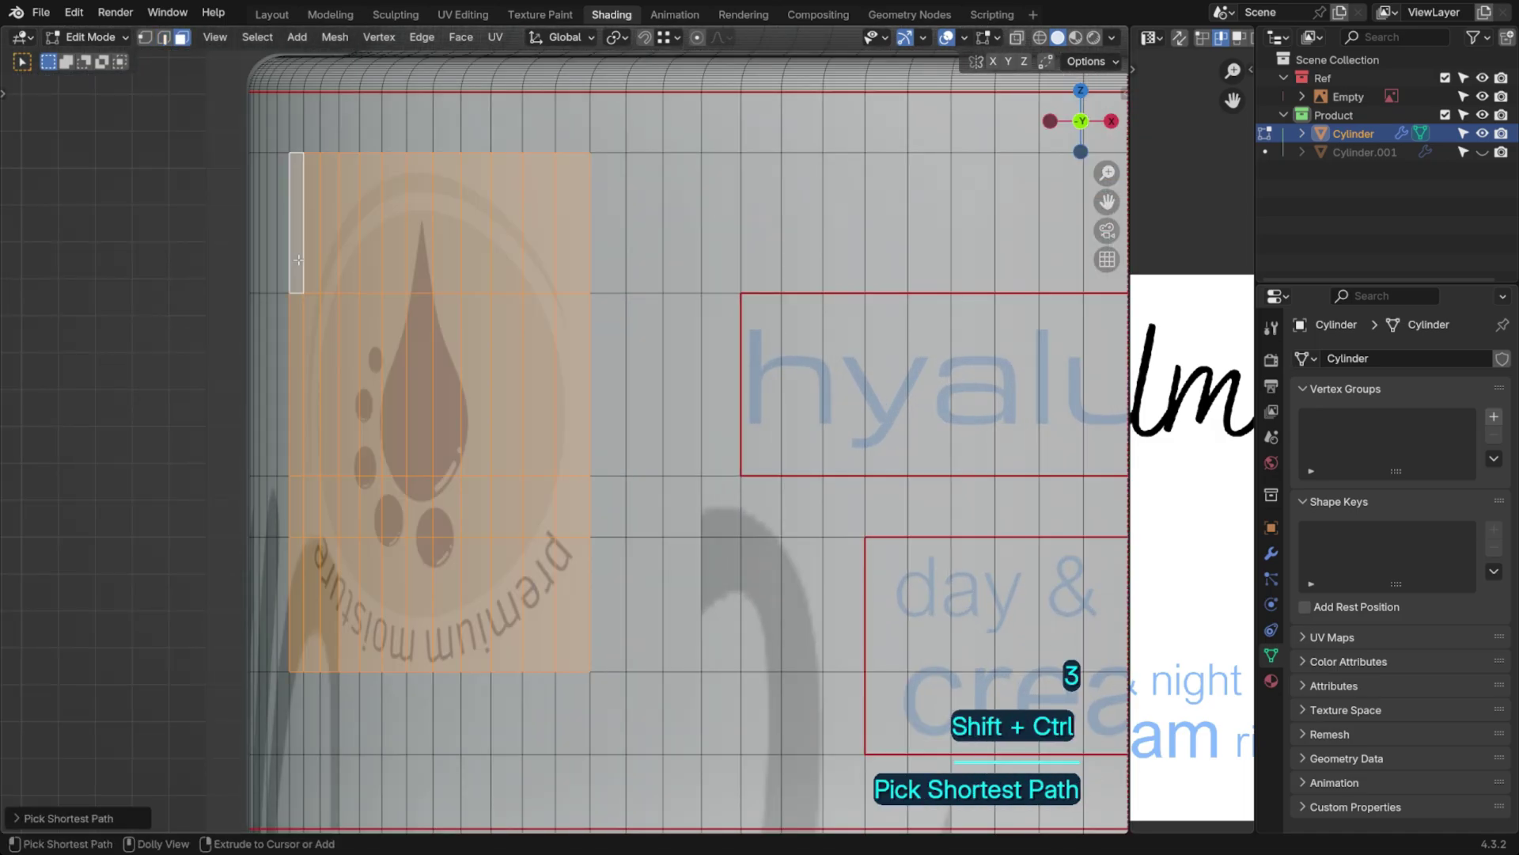
mouse_move(716, 344)
middle_mouse_down()
mouse_move(843, 360)
mouse_move(708, 334)
mouse_move(709, 305)
mouse_move(708, 334)
middle_mouse_up()
scroll(708, 334, "up", 1)
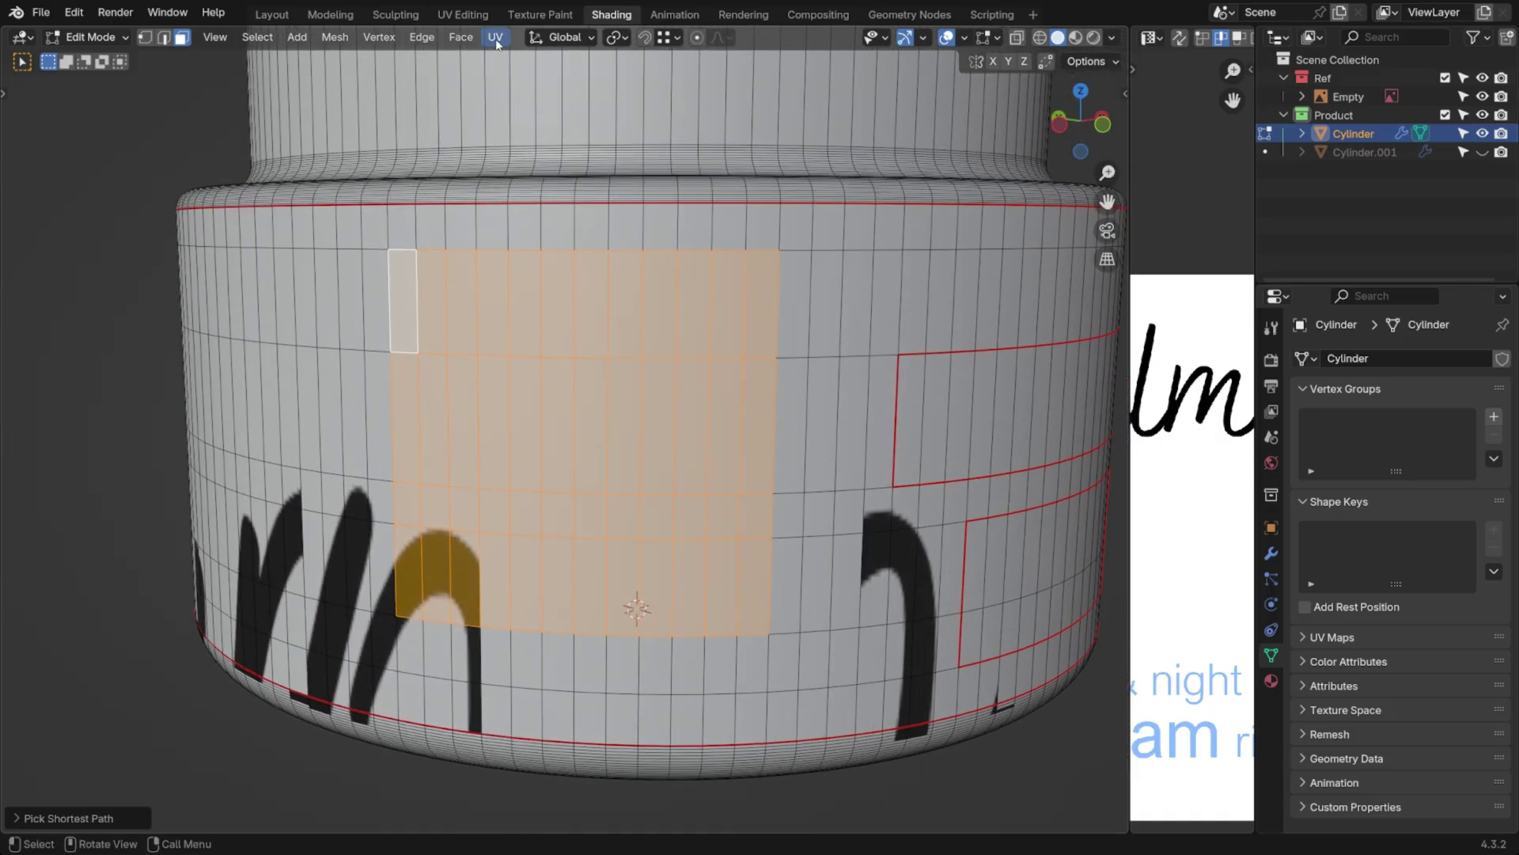
key("1")
key("c")
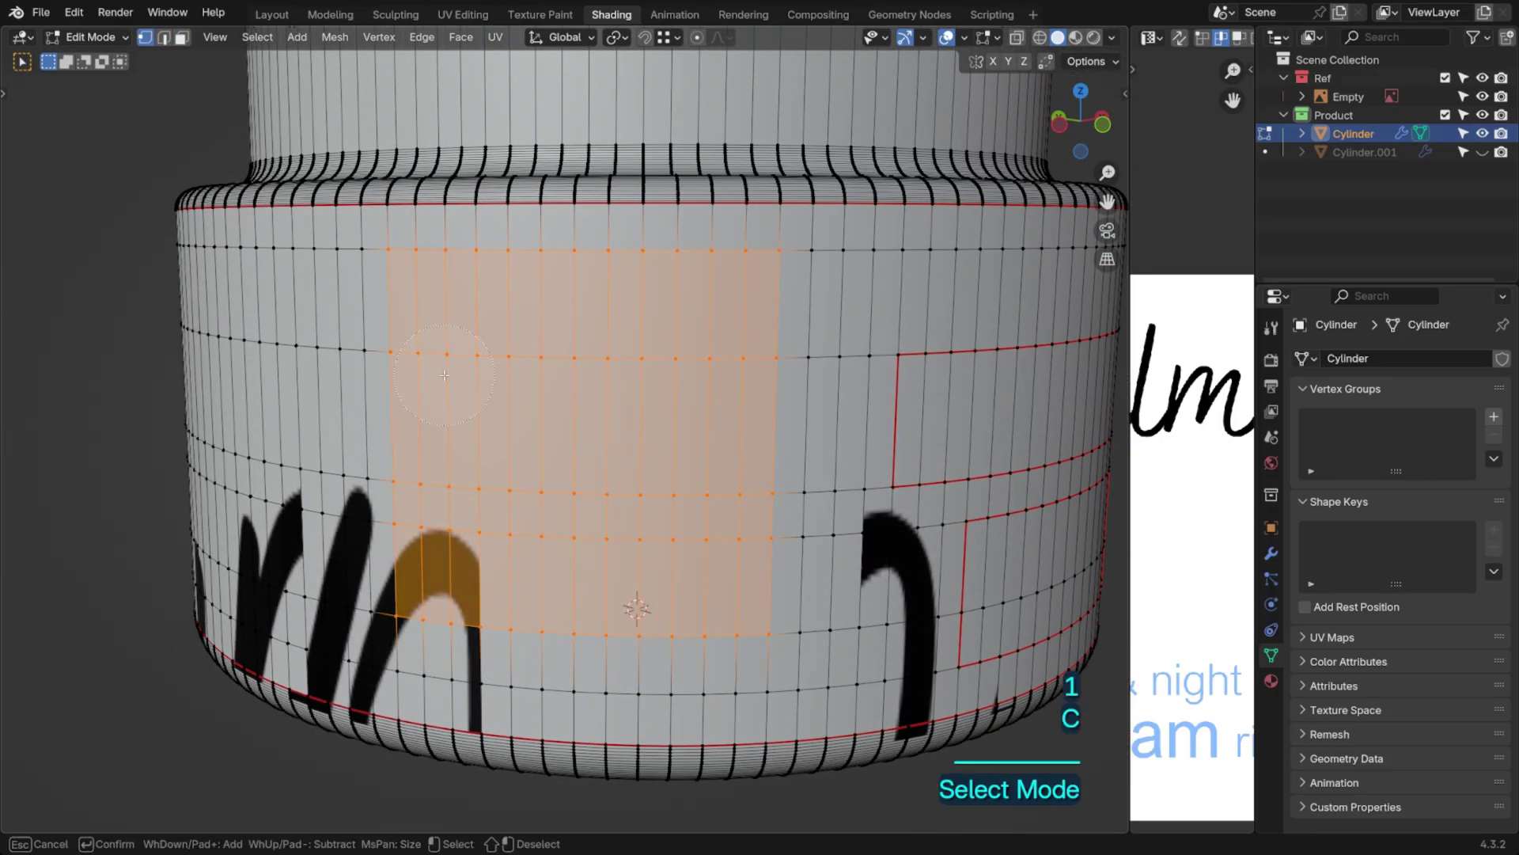
mouse_move(486, 388)
left_mouse_down("shift")
mouse_move(504, 472)
mouse_move(601, 504)
left_mouse_up("shift")
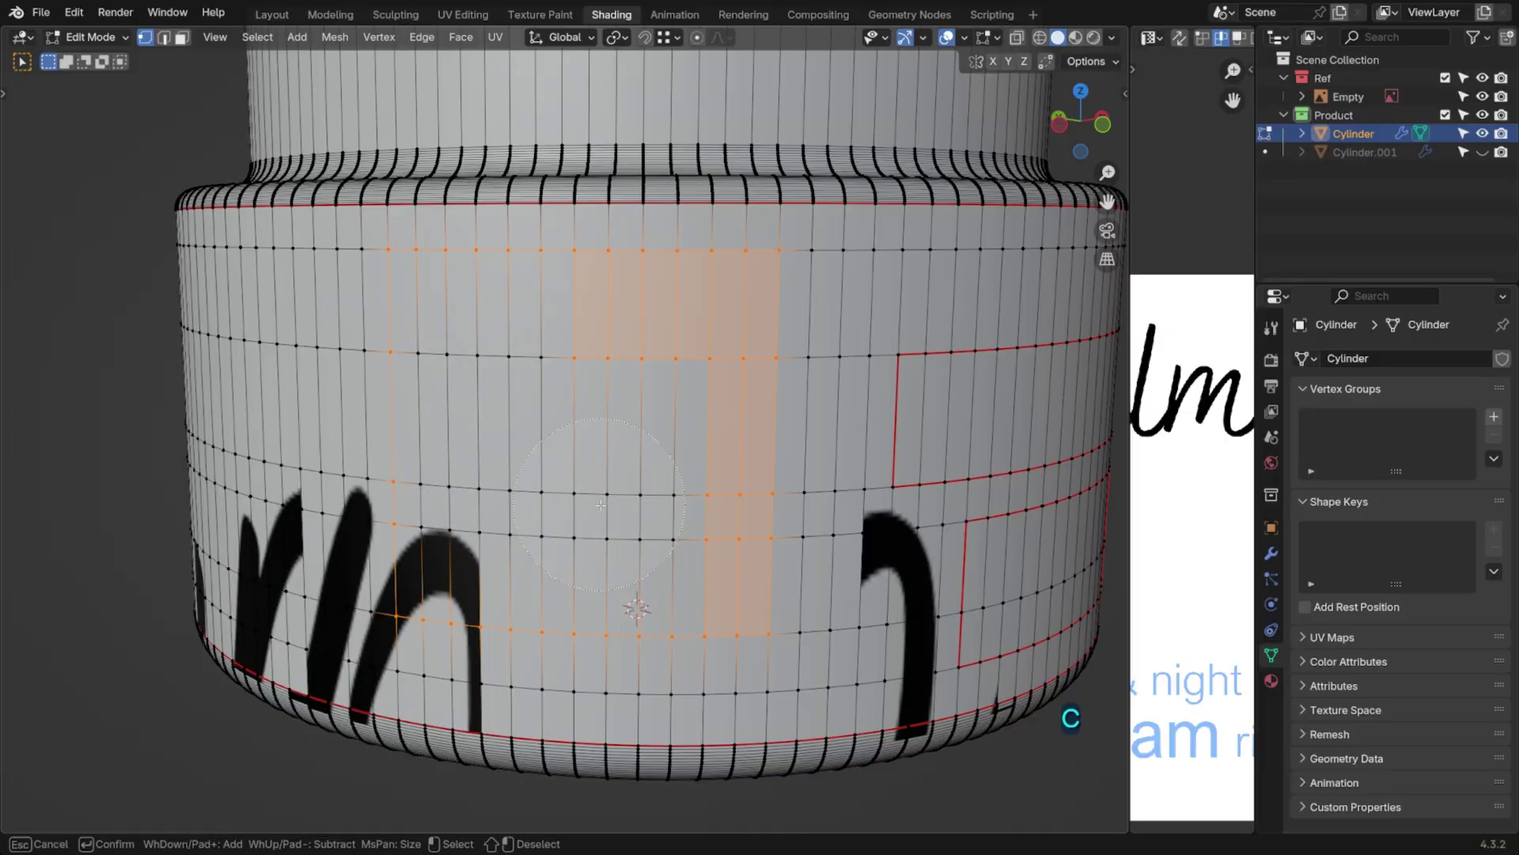
right_click(668, 393)
left_click(497, 40)
left_click(520, 126)
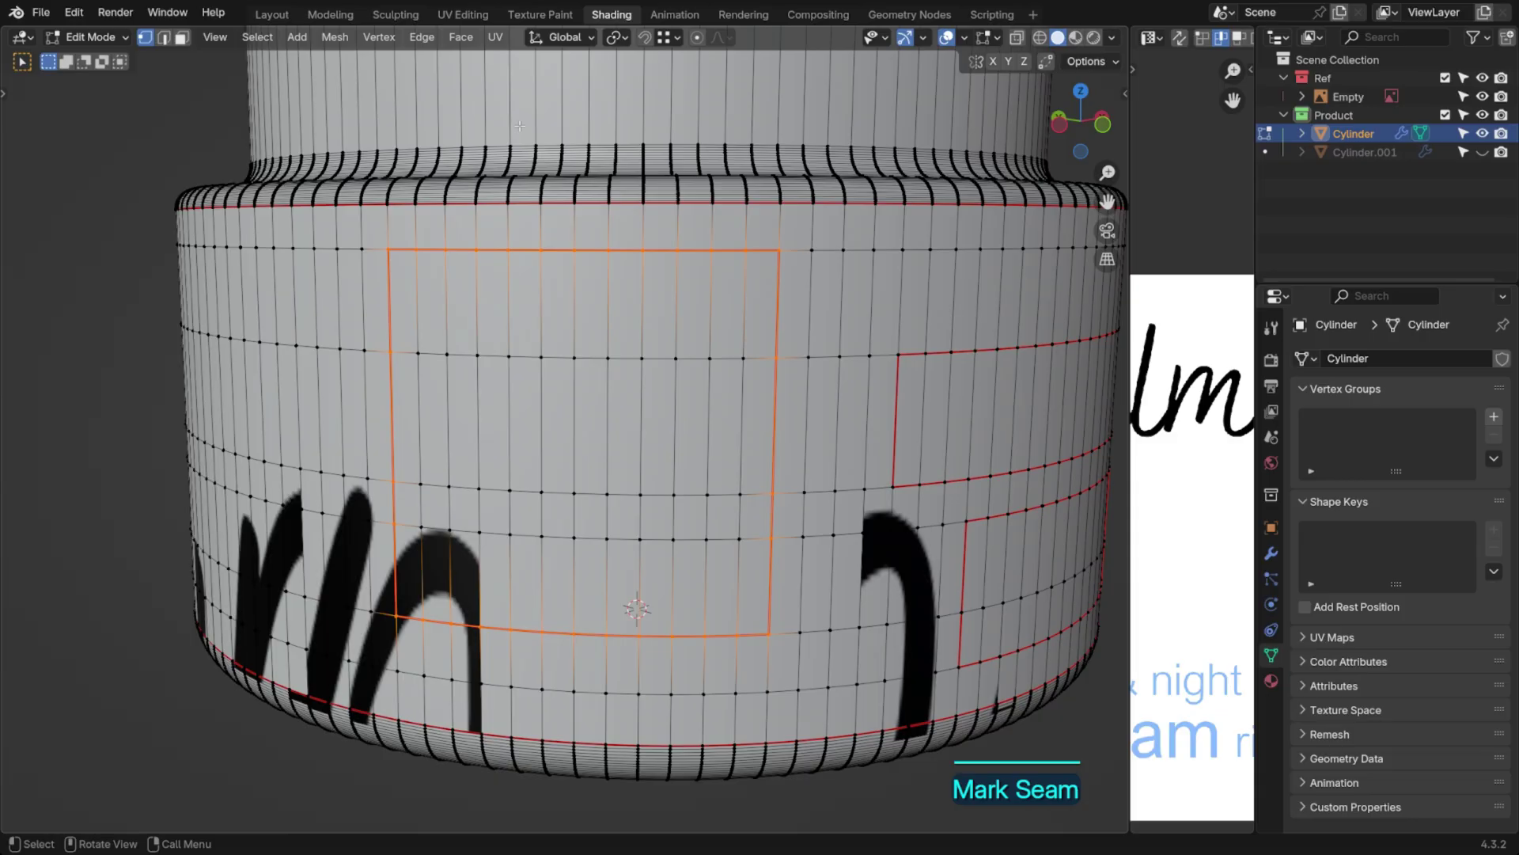
Widen the UV editor and unwrap the whole jar along its seams
scroll(548, 248, "down", 6)
middle_click_drag(547, 249, 705, 313)
key("a")
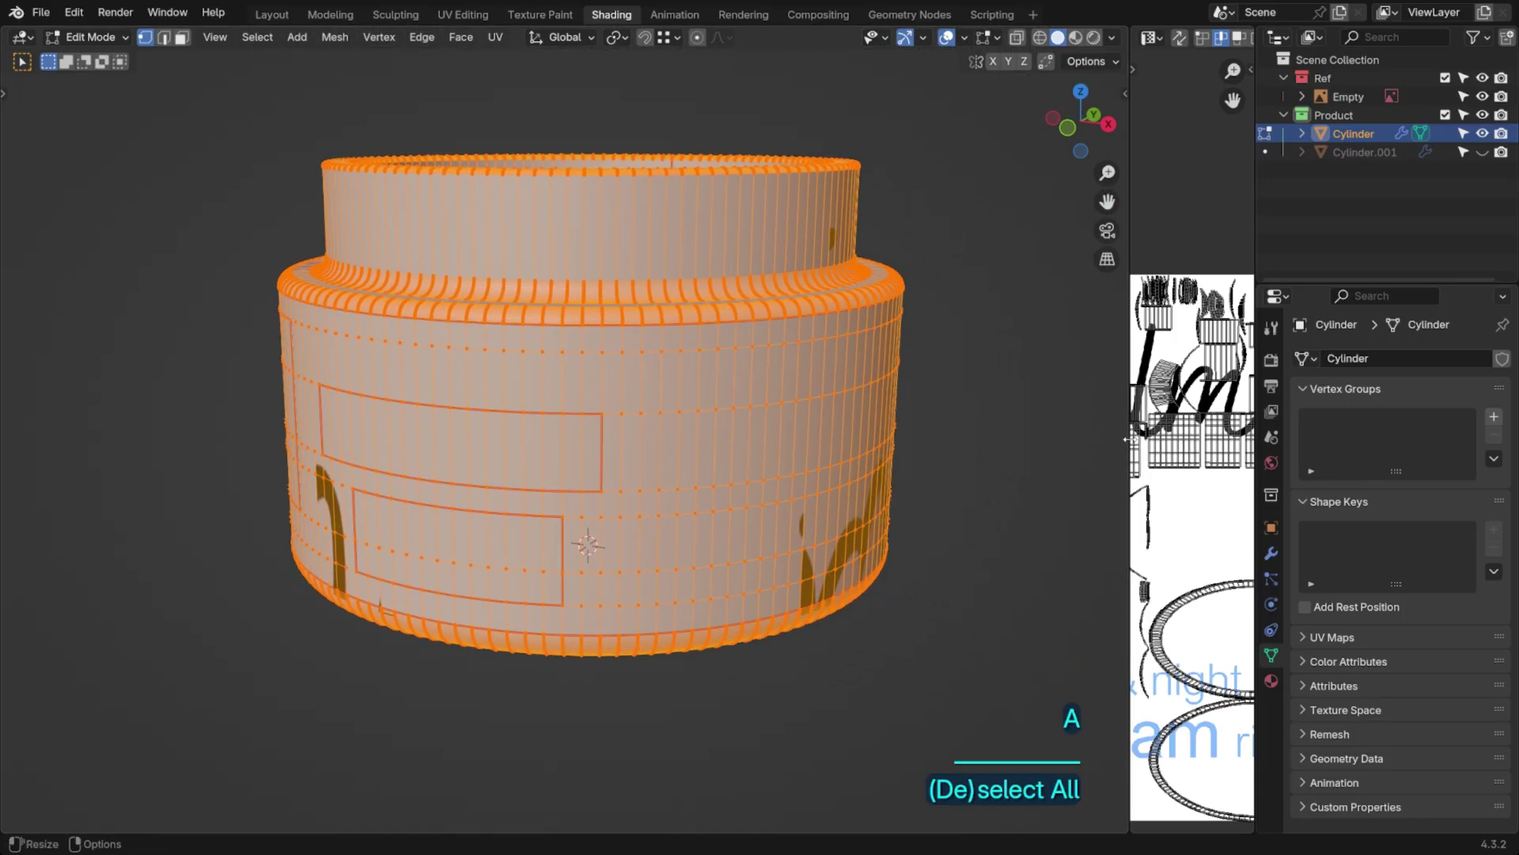
left_click_drag(1130, 439, 658, 388)
scroll(863, 379, "down", 5)
scroll(950, 423, "up", 3)
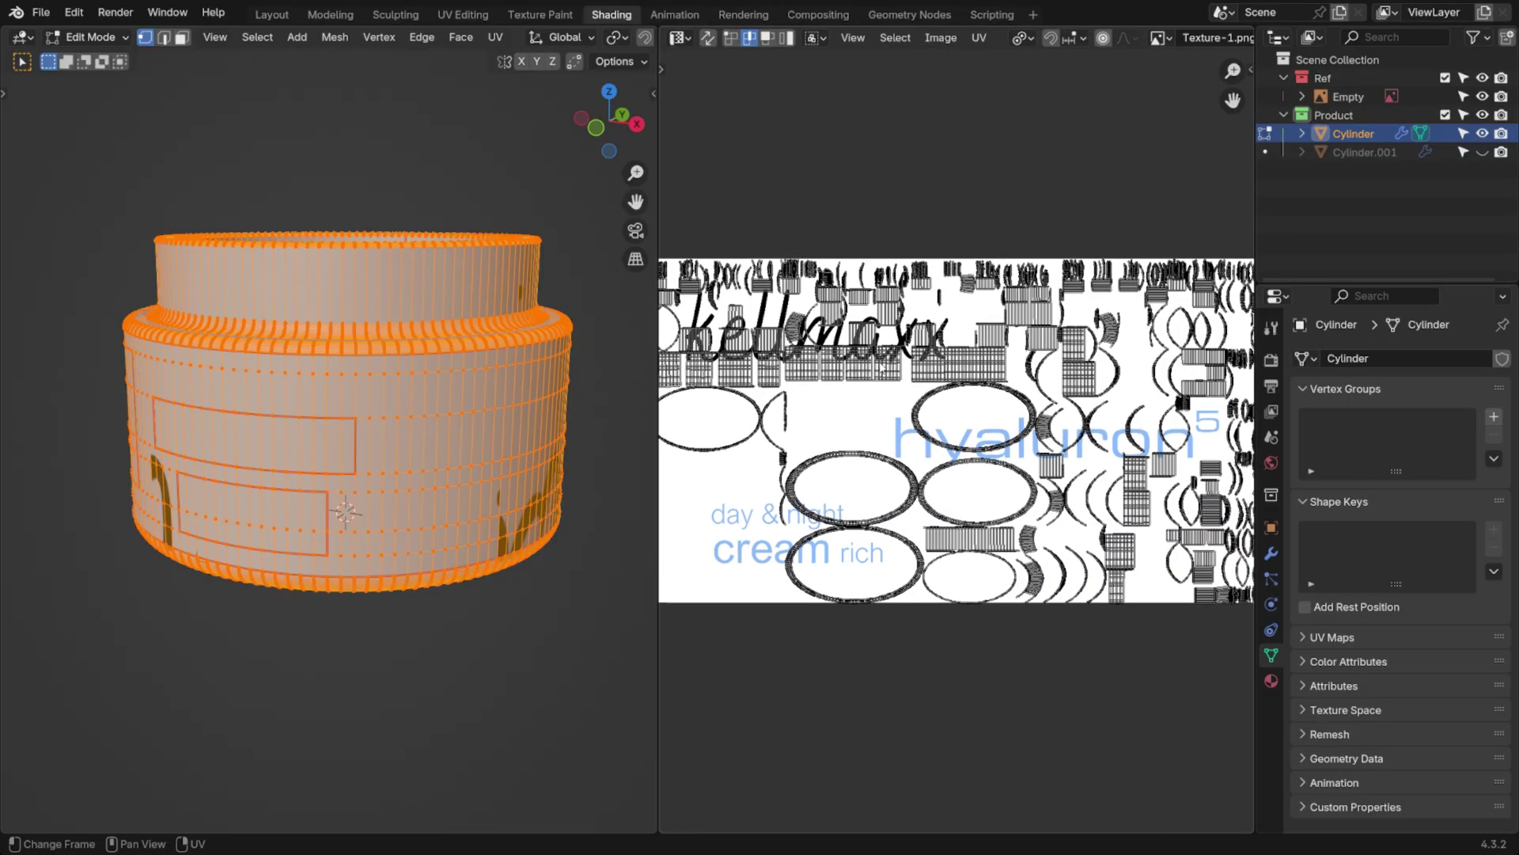
left_click_drag(586, 346, 550, 346)
key("a")
left_click(495, 37)
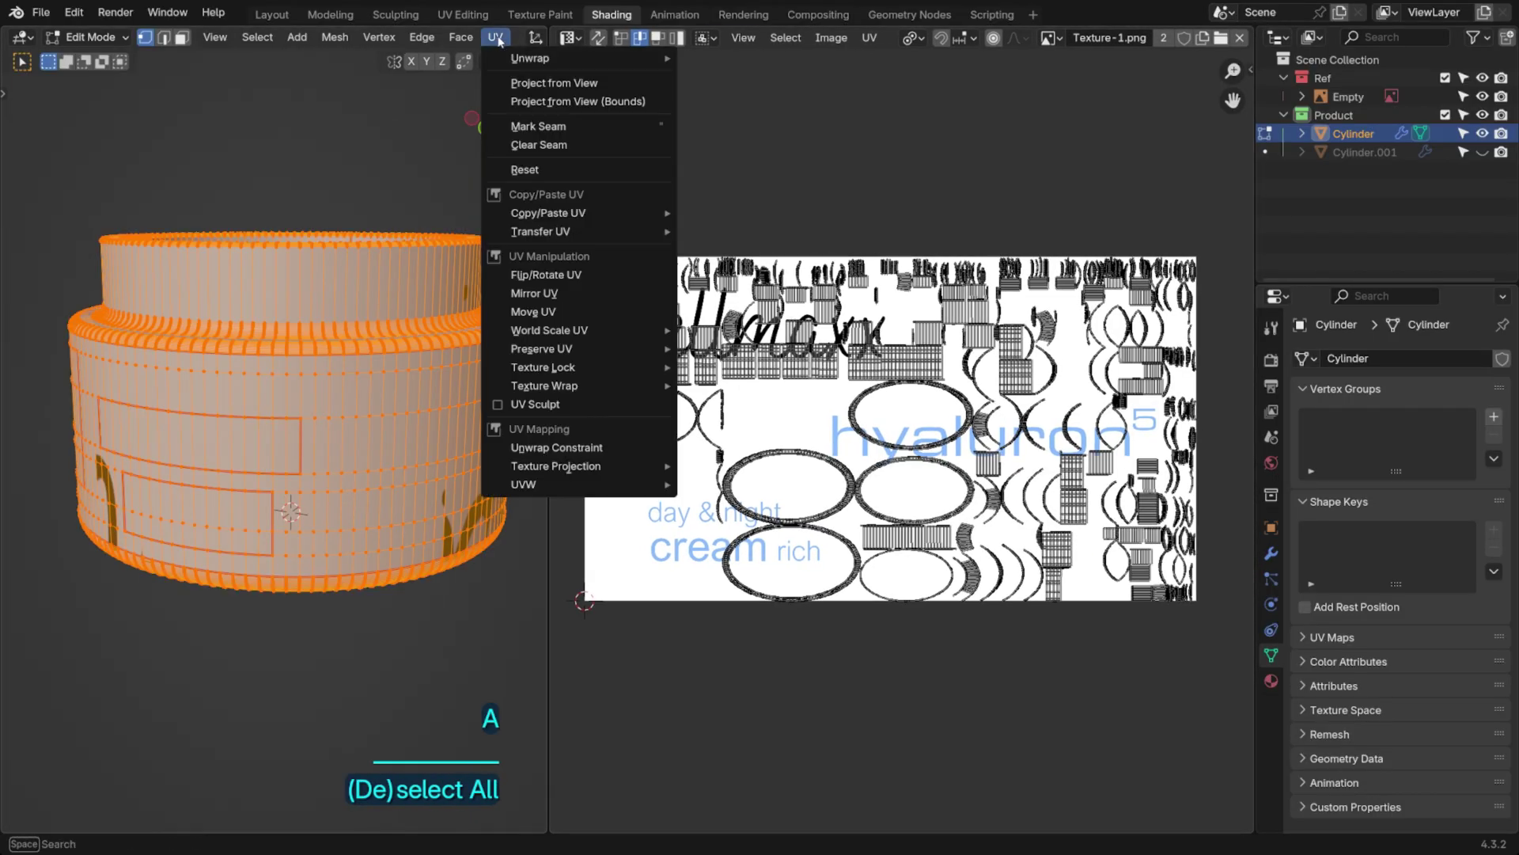
mouse_move(508, 64)
left_click(744, 97)
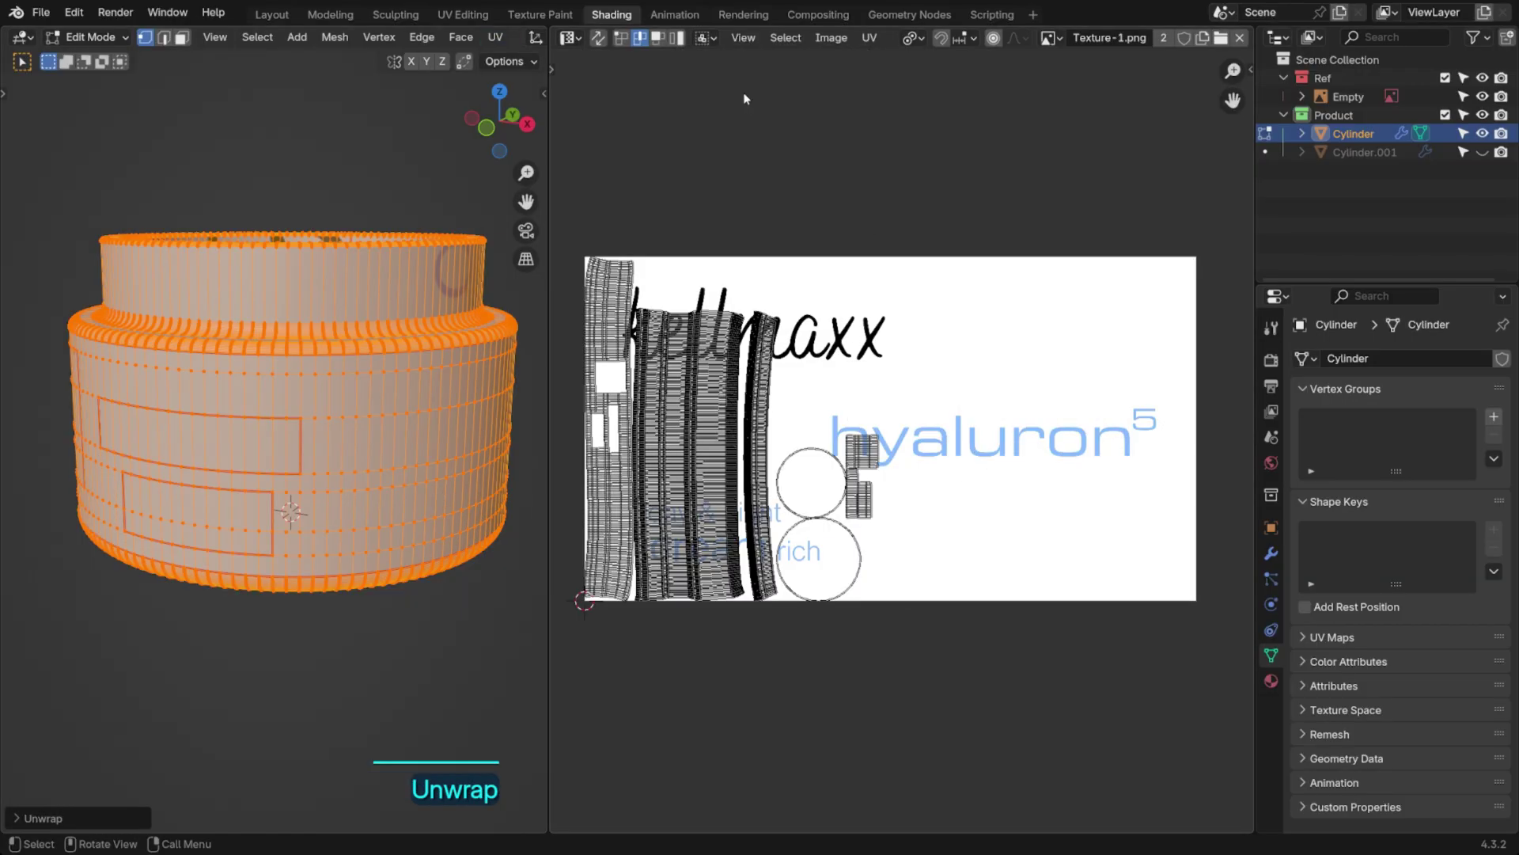
Shrink the three long strip UV islands so they no longer cover the printed texts
middle_click_drag(769, 440, 829, 434)
scroll(828, 434, "up", 3)
middle_click_drag(855, 362, 973, 384)
scroll(972, 383, "down", 1)
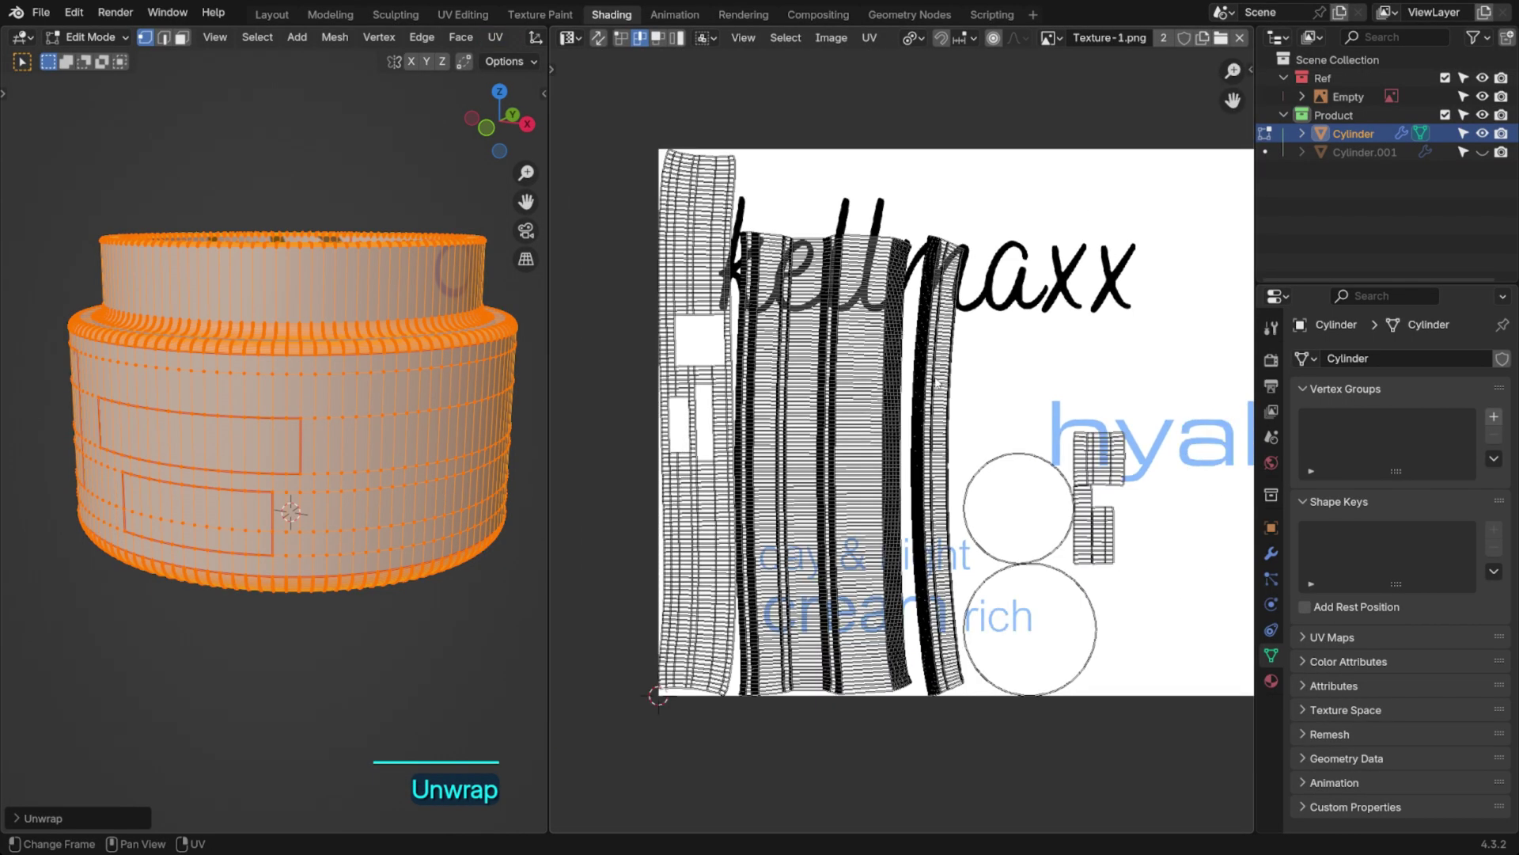
left_click(936, 379)
key("l")
key("l")
key("l")
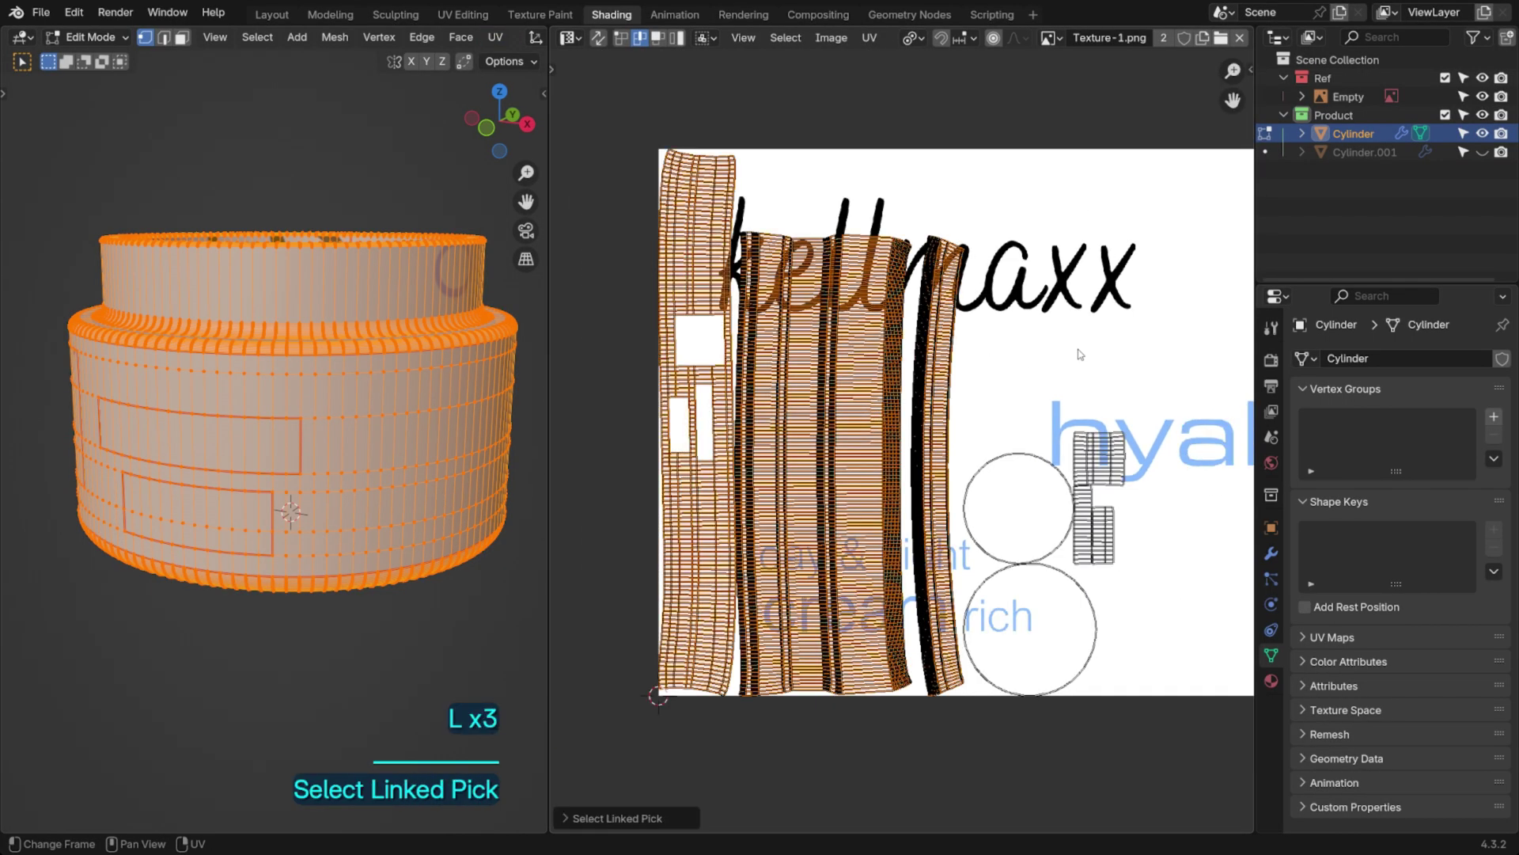
key("s")
left_click(758, 529)
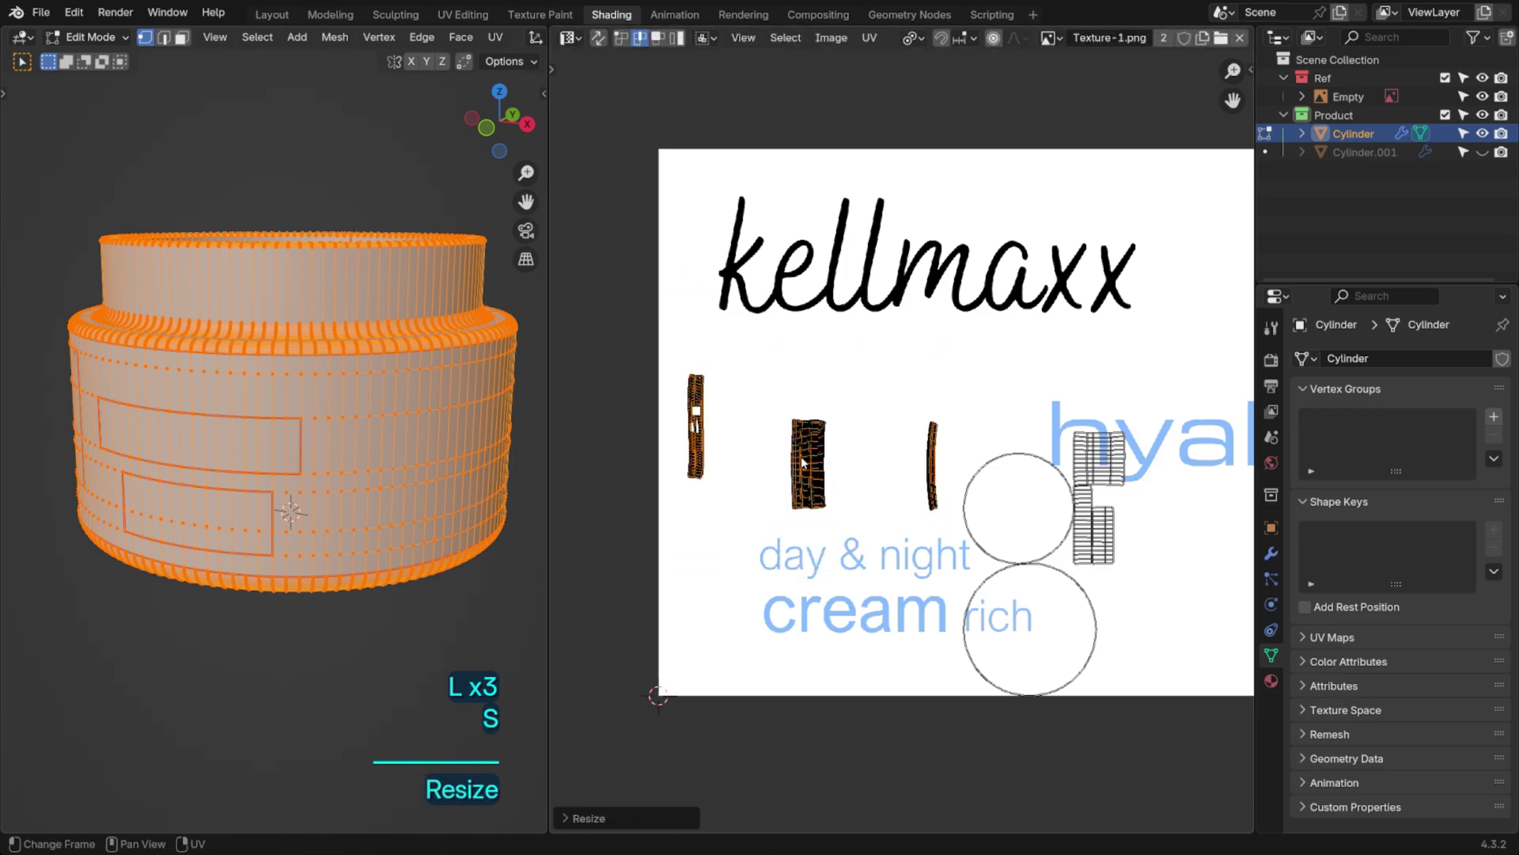
Gather the shrunken strip islands side by side in the blank area beneath the kellmaxx logo
key("period")
left_click(866, 432)
left_click_drag(789, 527, 872, 387)
key("g")
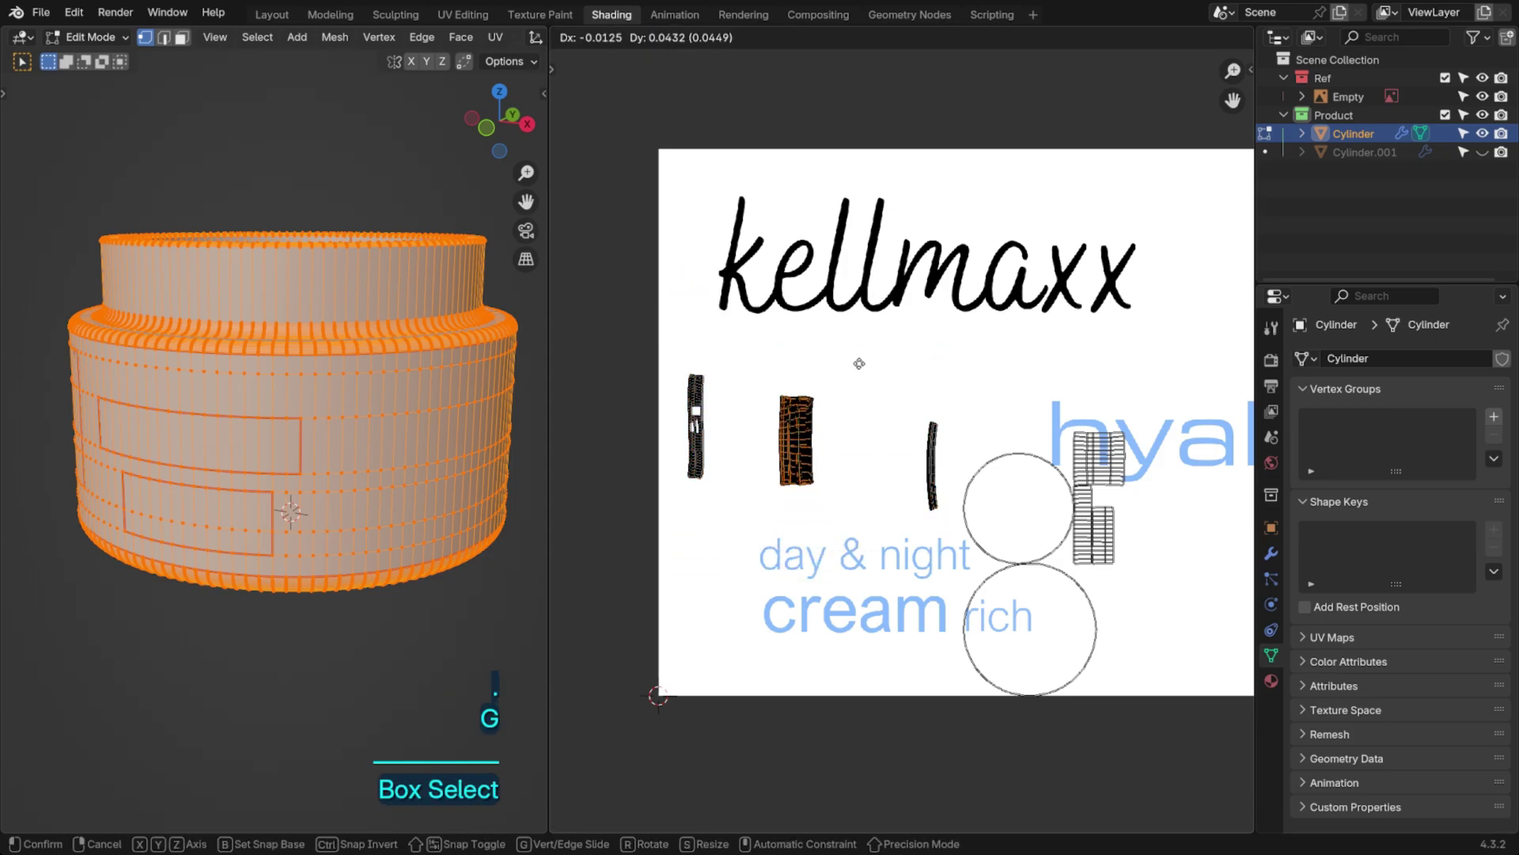
left_click(797, 351)
left_click_drag(861, 551, 980, 375)
key("g")
left_click(780, 334)
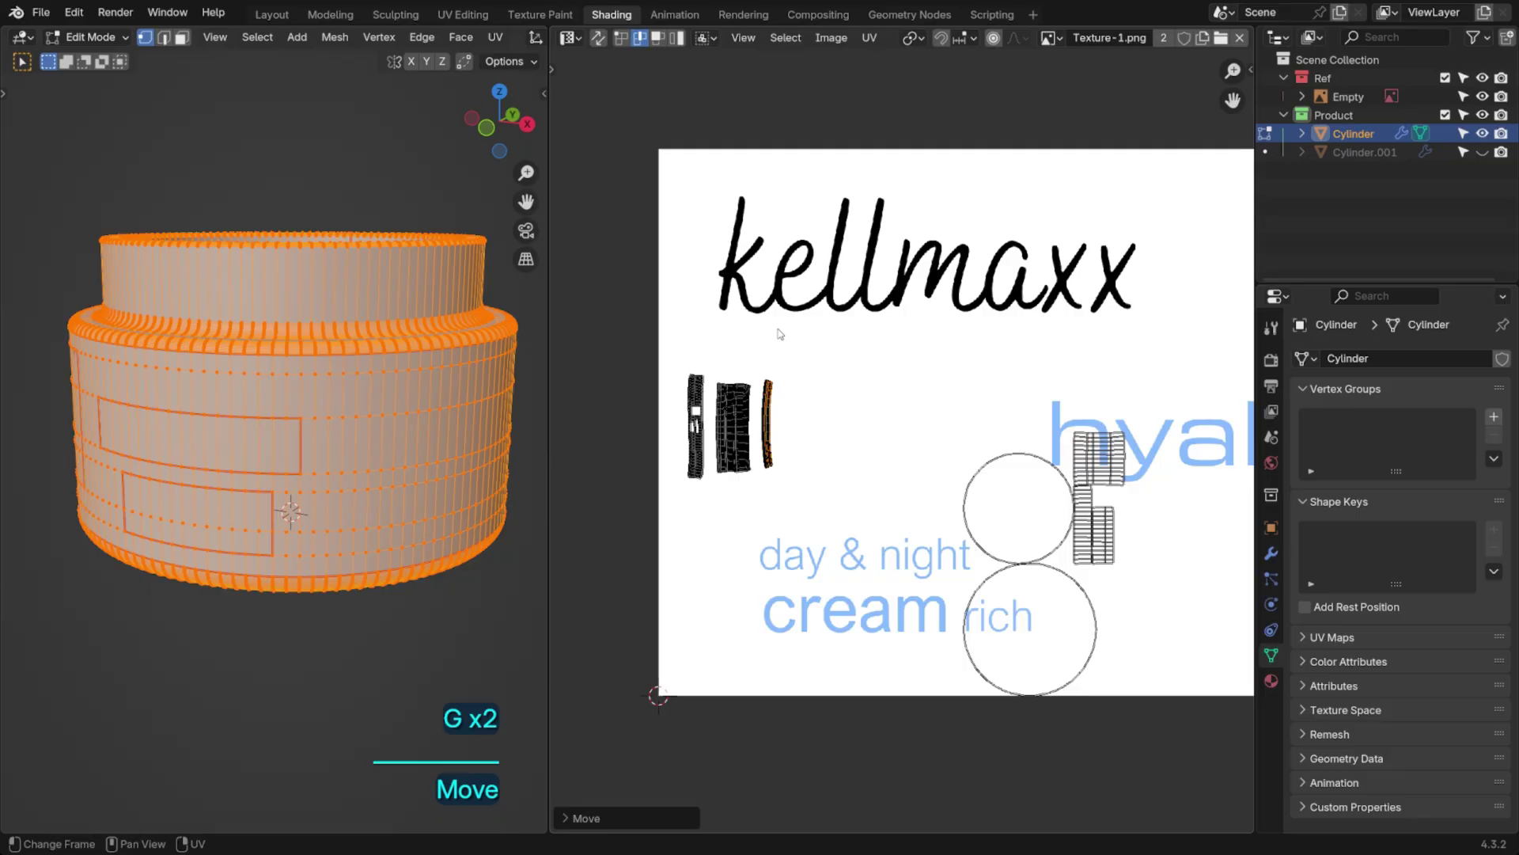
Shrink the two circular UV islands and move them beside the strip islands in the blank area
left_click(974, 492)
key("l")
key("l")
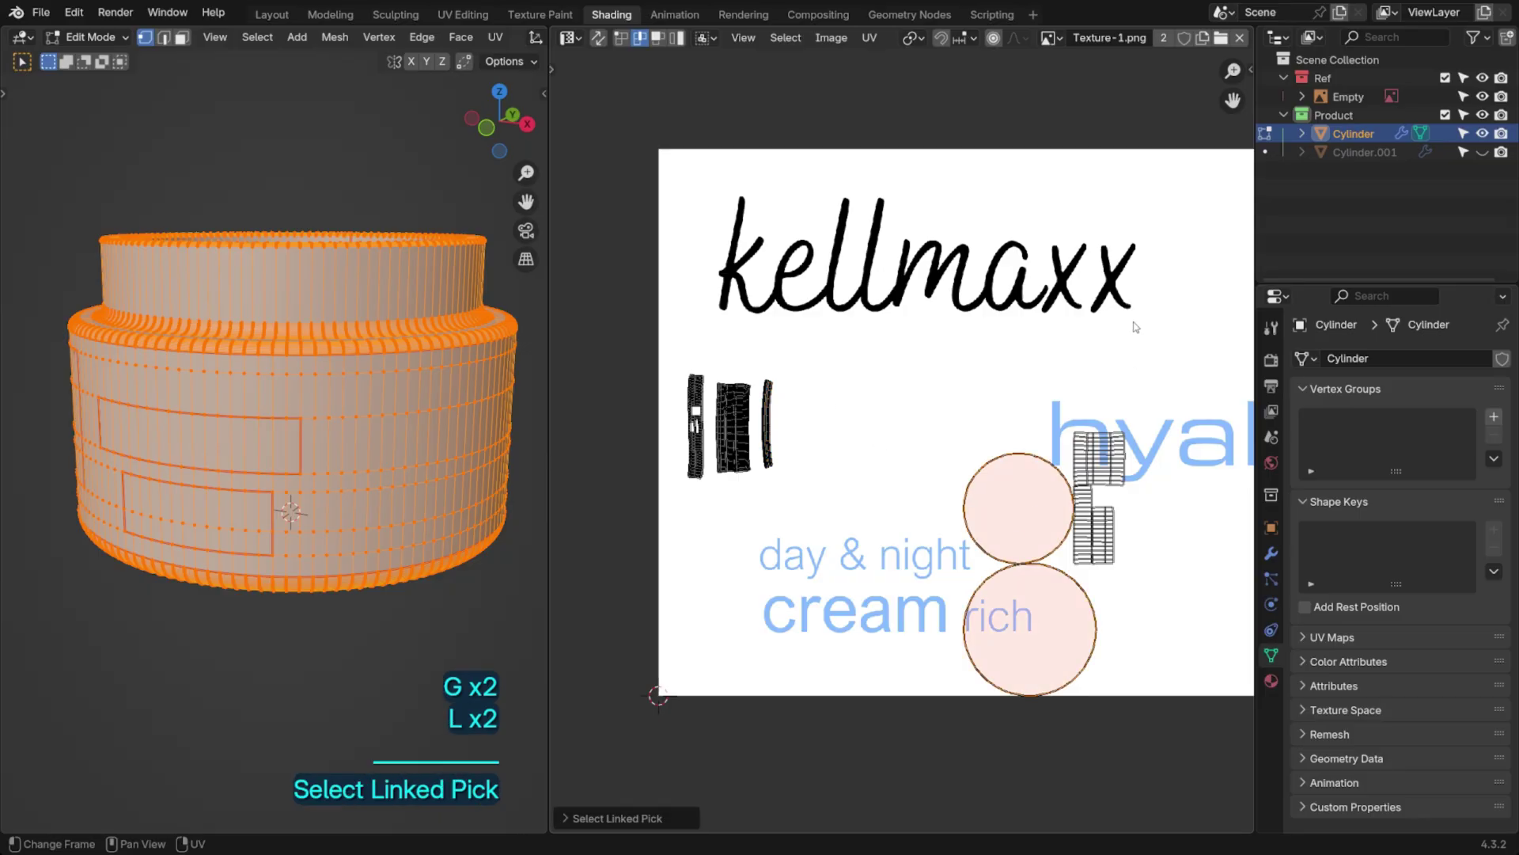
key("s")
key("g")
left_click(831, 376)
scroll(1024, 366, "down", 2)
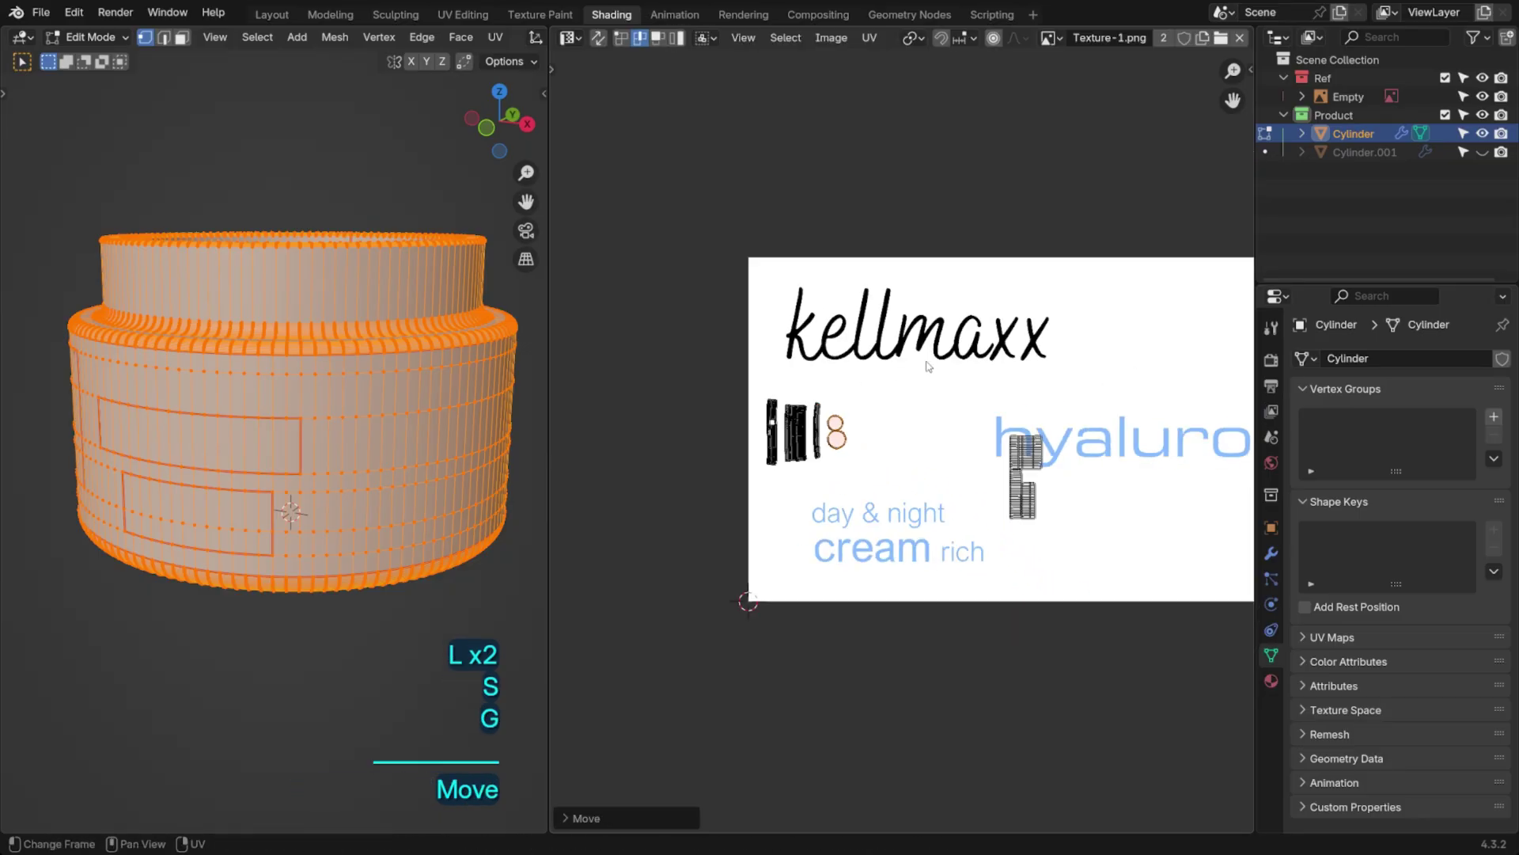
Select all faces inside the jar's hyaluron⁵ seam rectangle and set the UV pivot point to Individual Origins
middle_click_drag(1079, 340, 959, 329, "shift")
middle_click_drag(370, 378, 405, 358)
key("3")
left_click(378, 406)
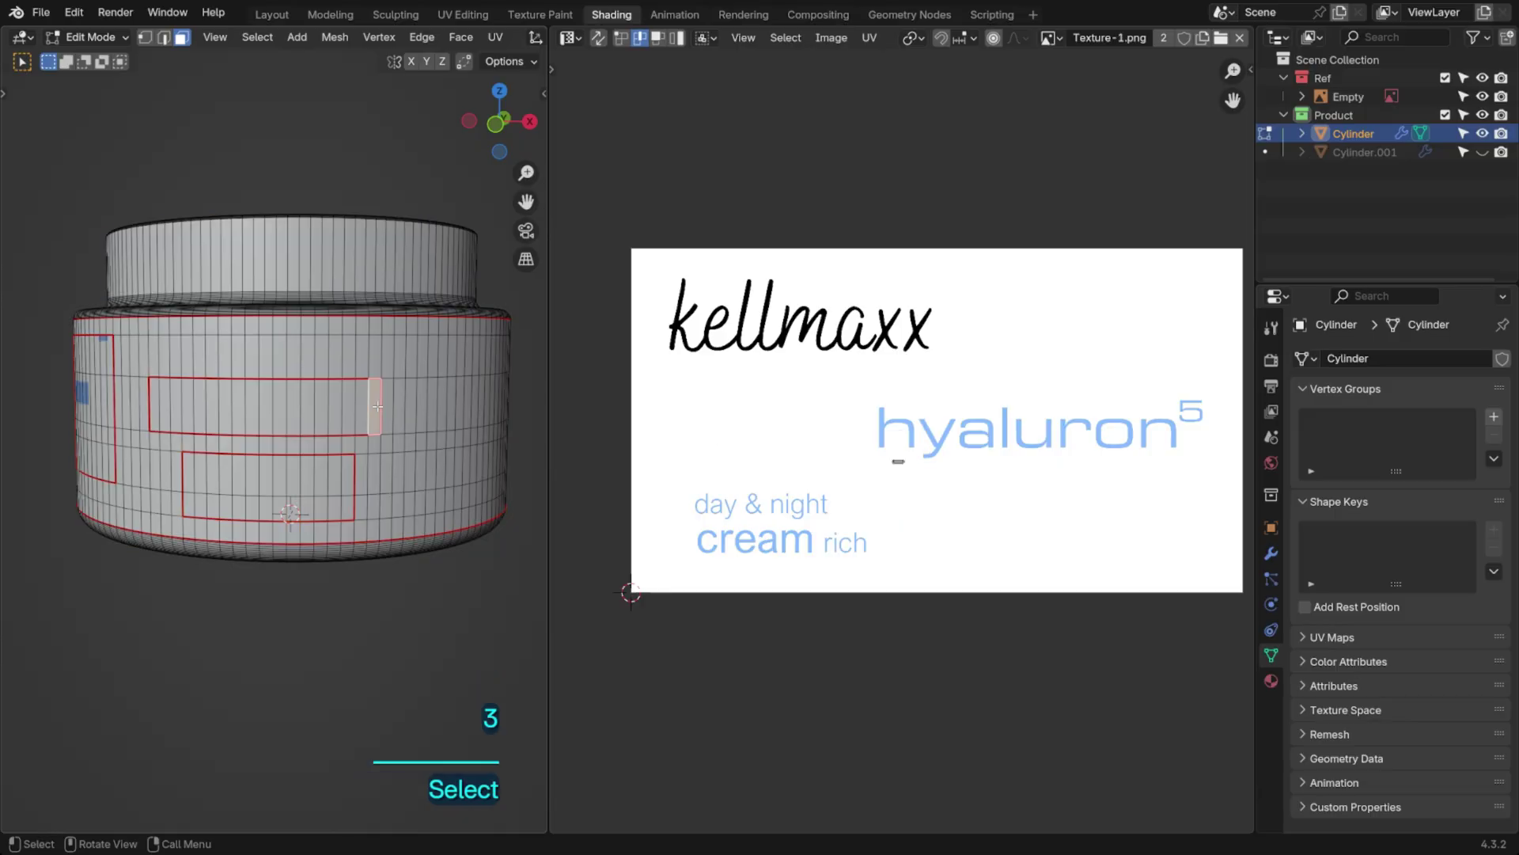
key("l")
scroll(962, 414, "up", 6)
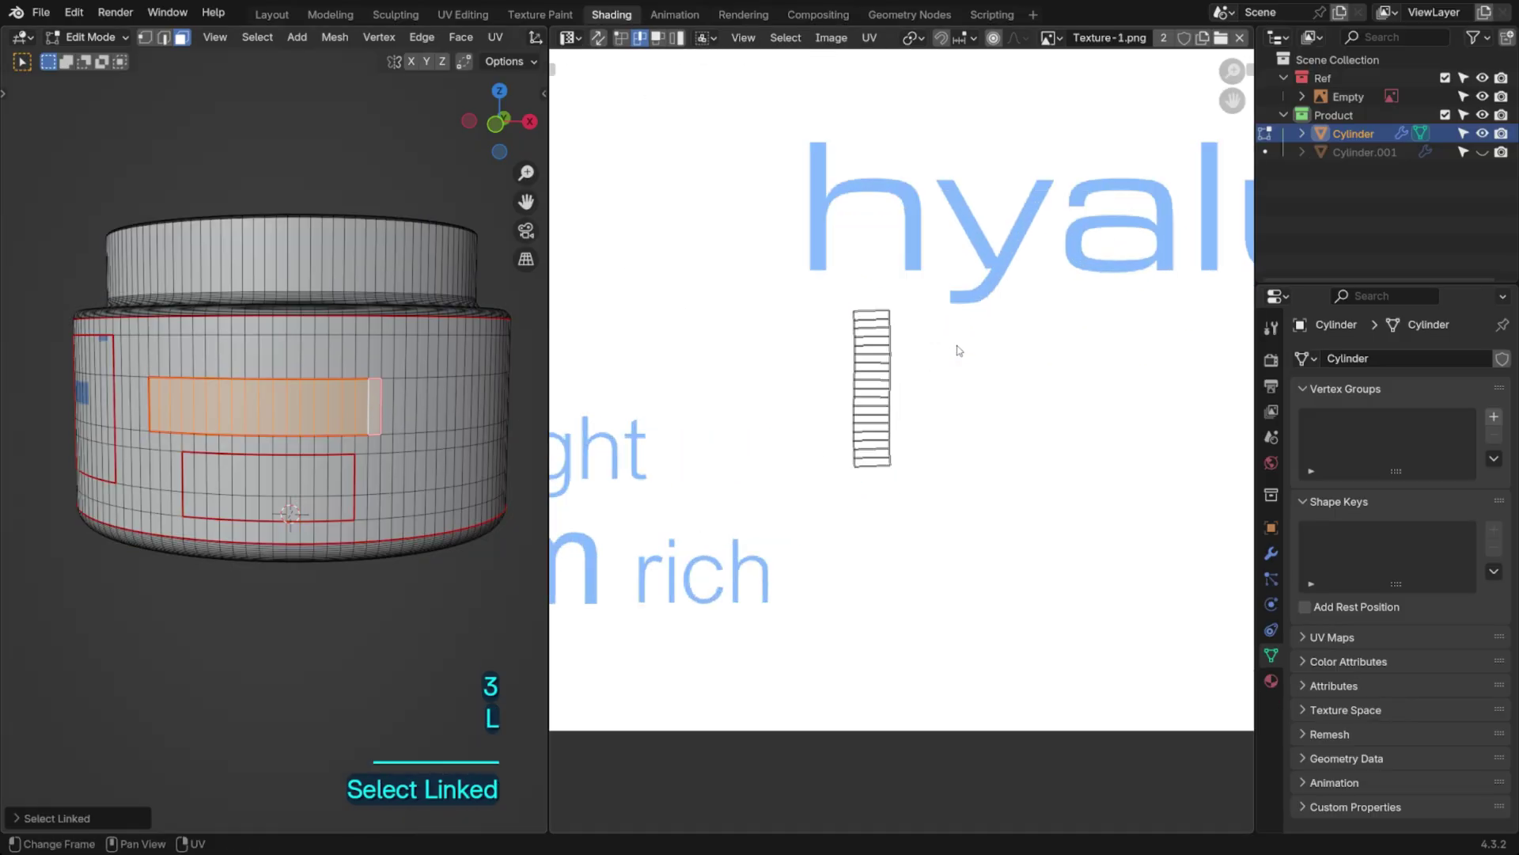
key("1")
key("period")
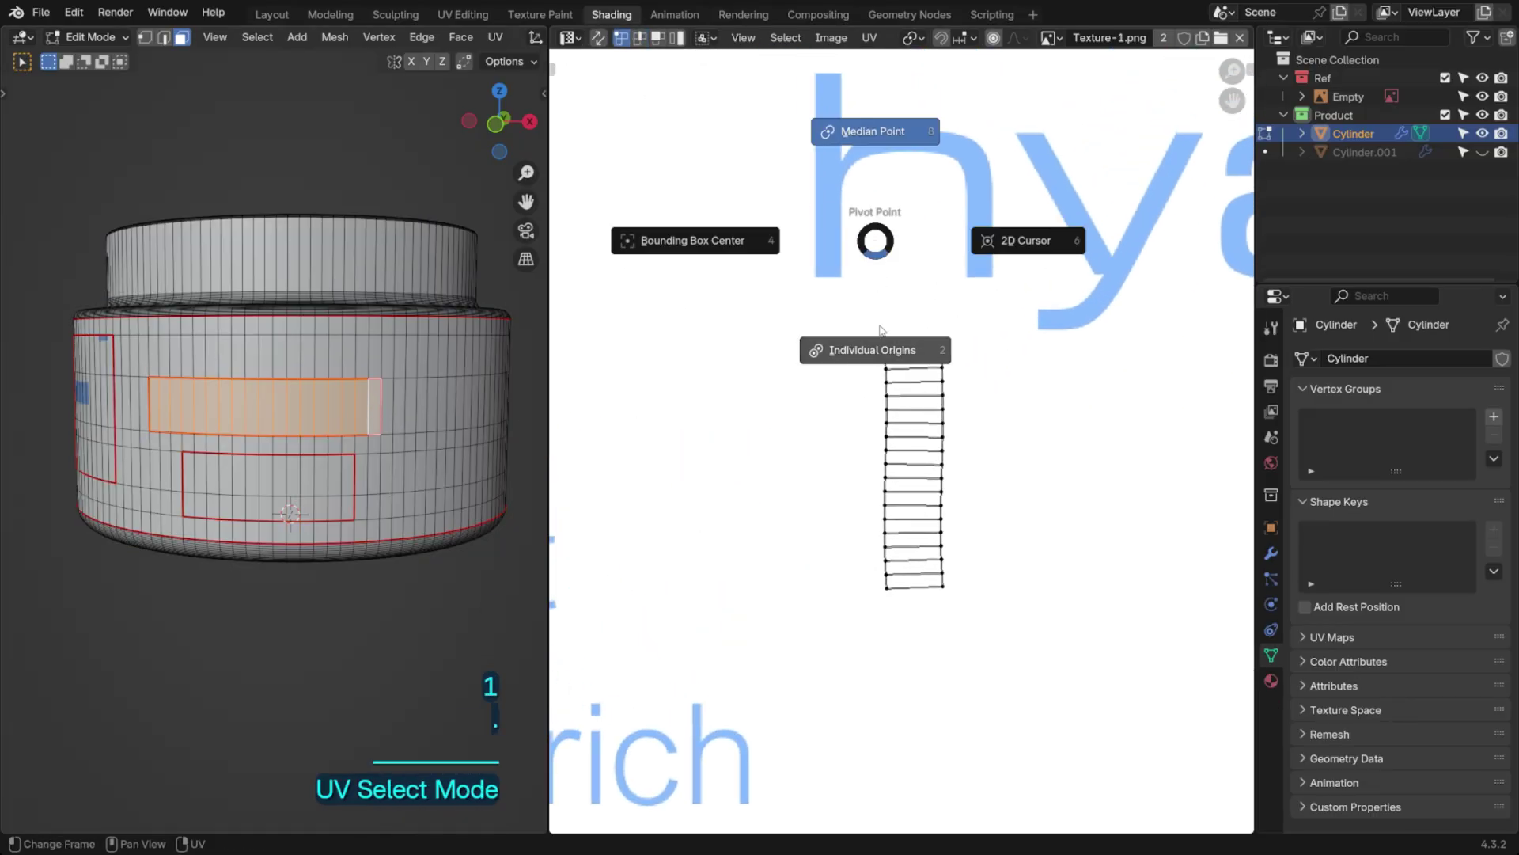
left_click(881, 338)
Straighten the hyaluron⁵ UV island by scaling its long side edges to 0 on X and flattening its cross edges along Y
left_click_drag(847, 631, 897, 282)
key("2")
left_click_drag(1010, 293, 929, 644, "shift")
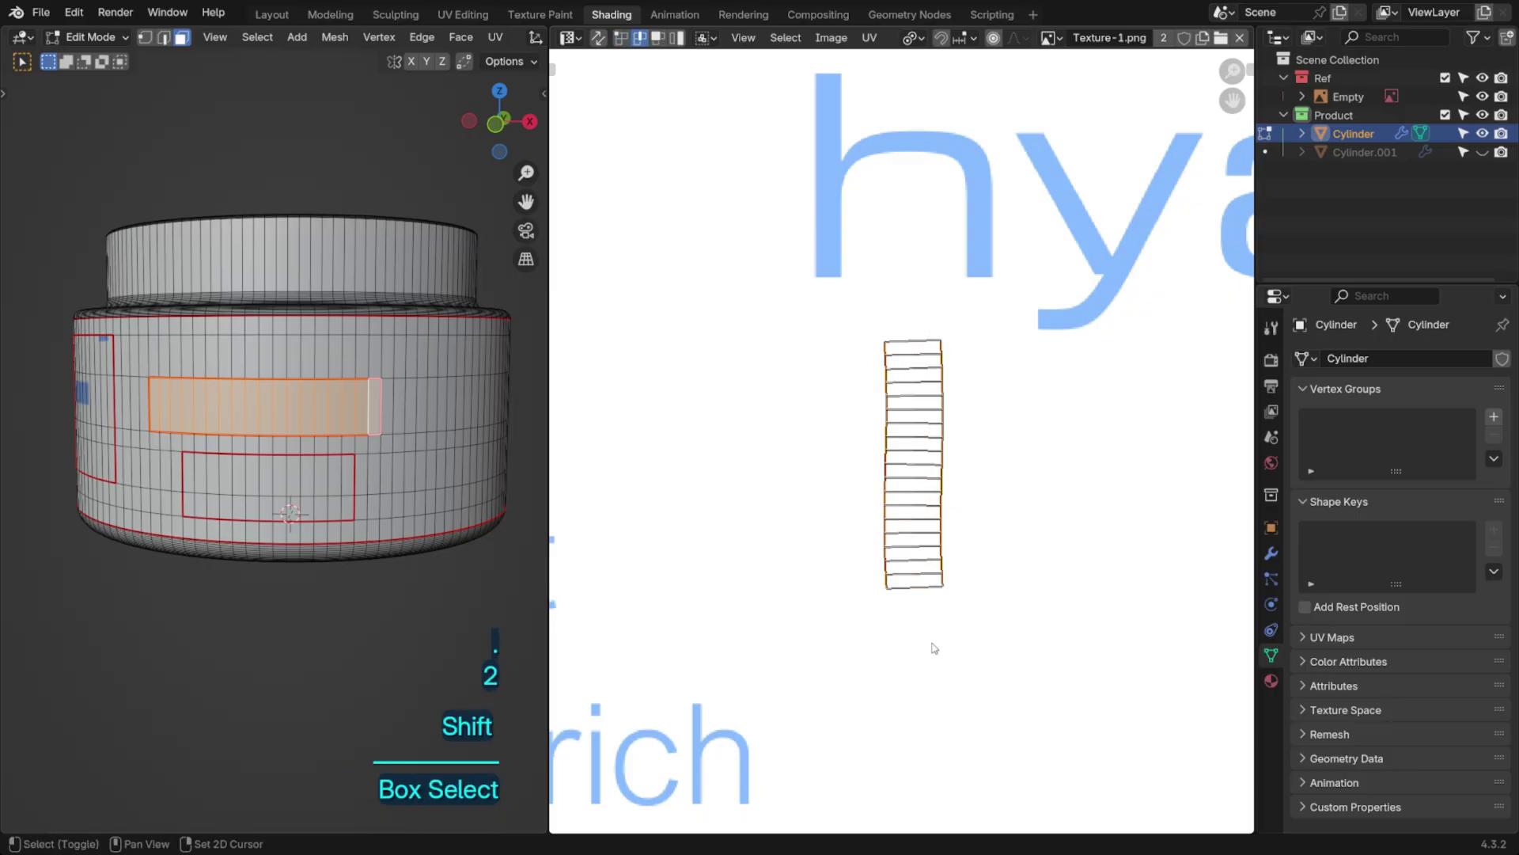
key("s")
key("x")
key("0")
left_click(1033, 380)
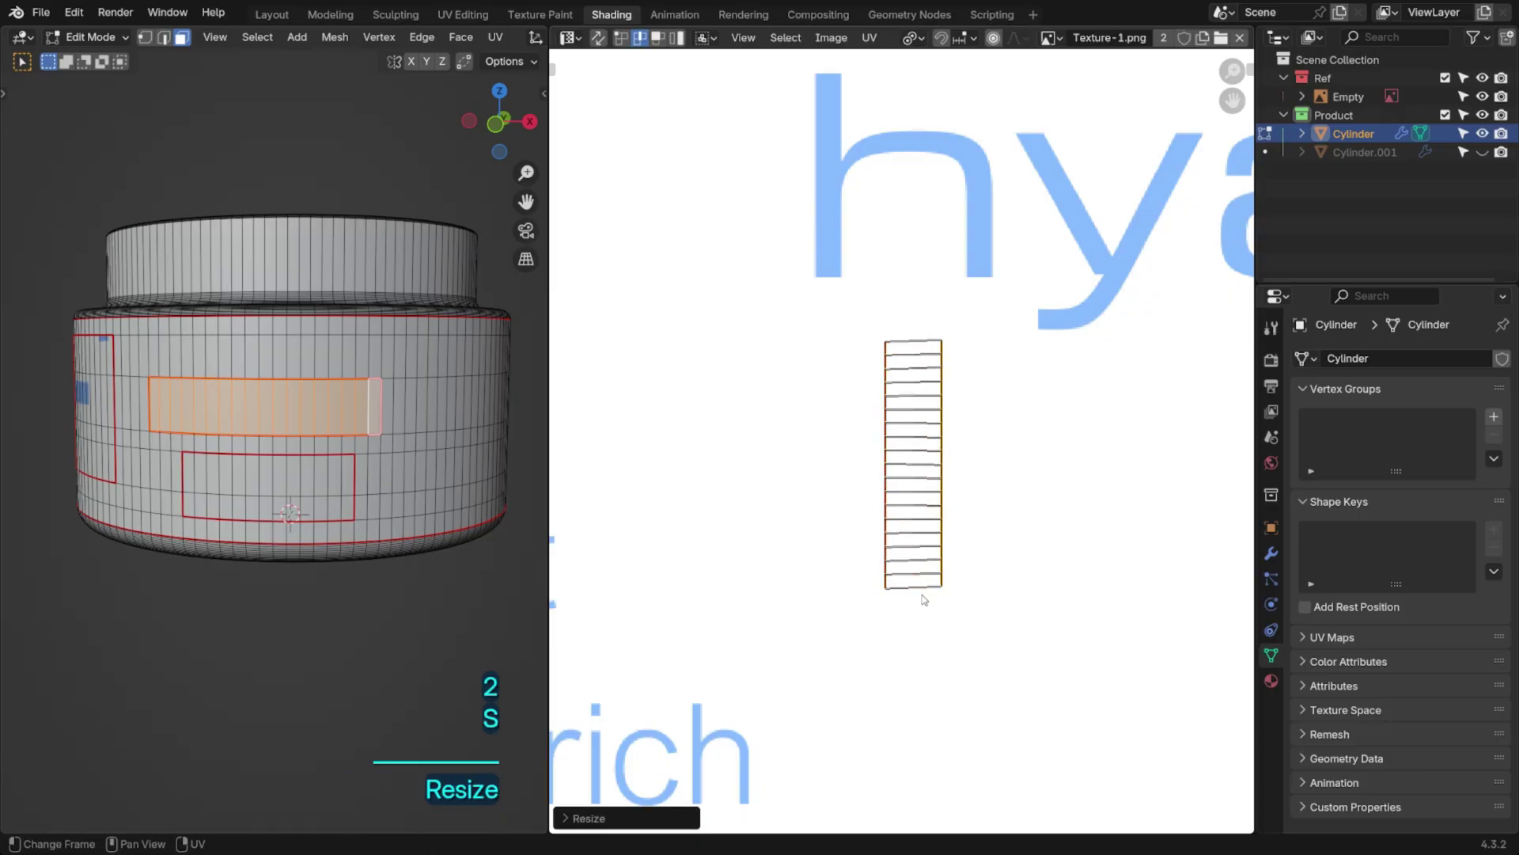
key("s")
key("y")
left_click(914, 293)
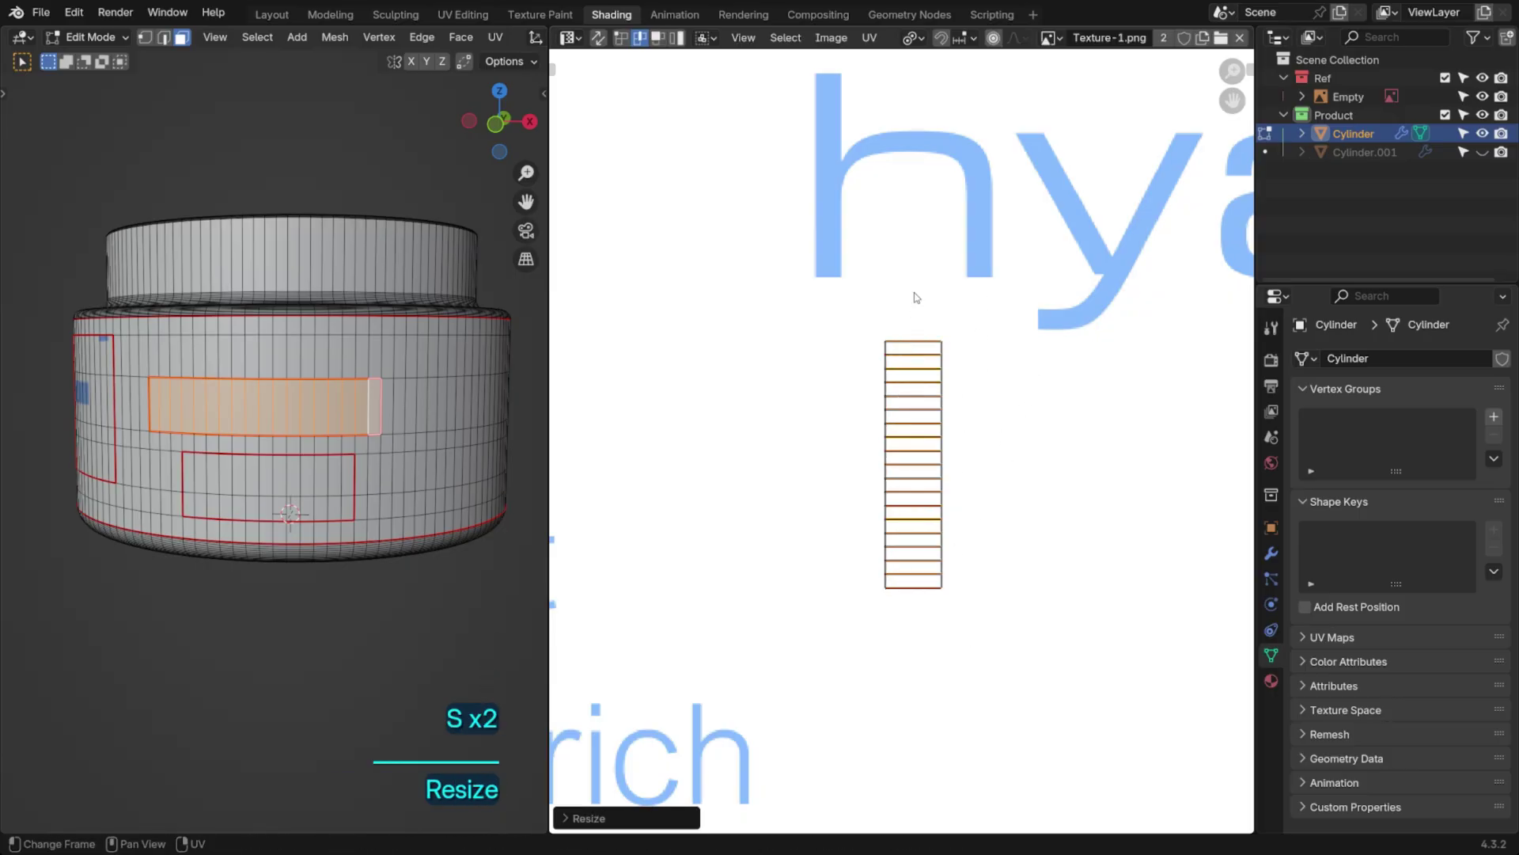
Enlarge the whole hyaluron⁵ UV island to nearly four times its size and rotate it a quarter turn to lie horizontally
key("a")
scroll(916, 296, "down", 5)
key("s")
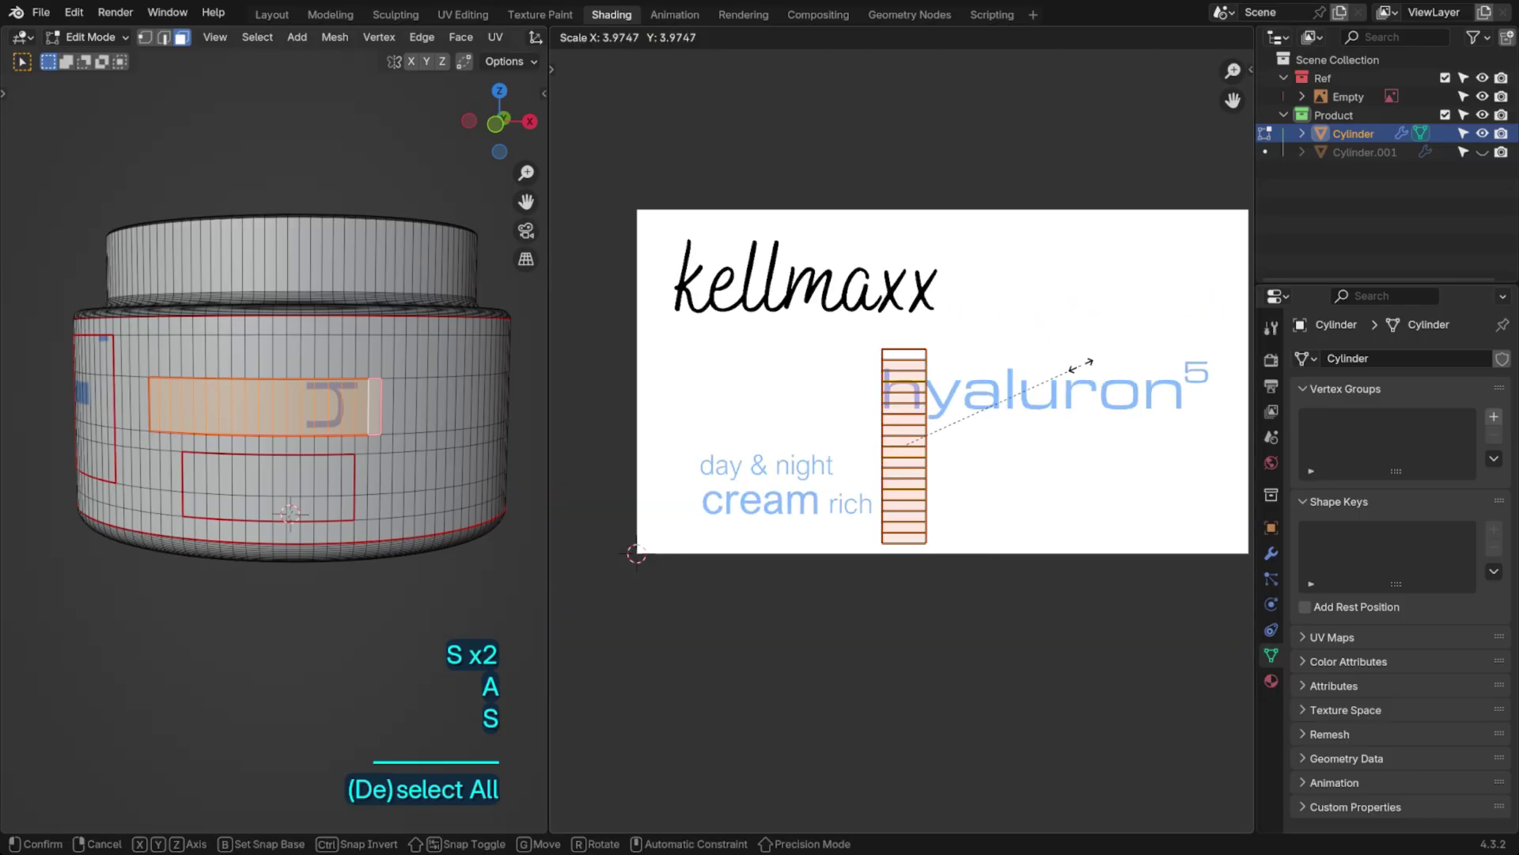
left_click(991, 428)
key("r")
left_click(884, 308)
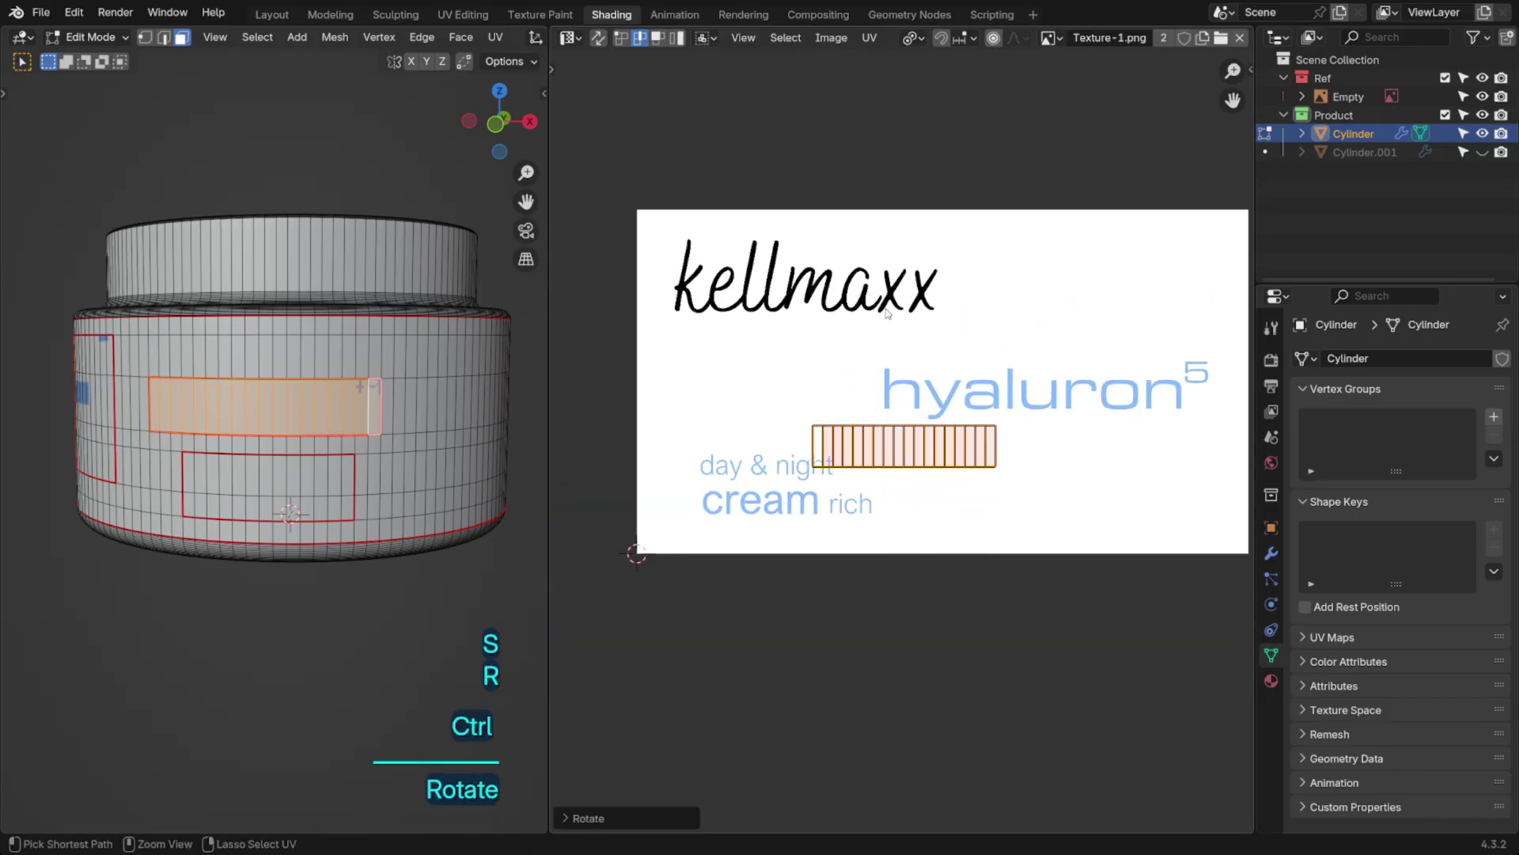
Move the hyaluron⁵ UV island over its lettering in the texture, enlarge it to cover the text and rotate it by half a turn
key("g")
left_click(1061, 342)
key("s")
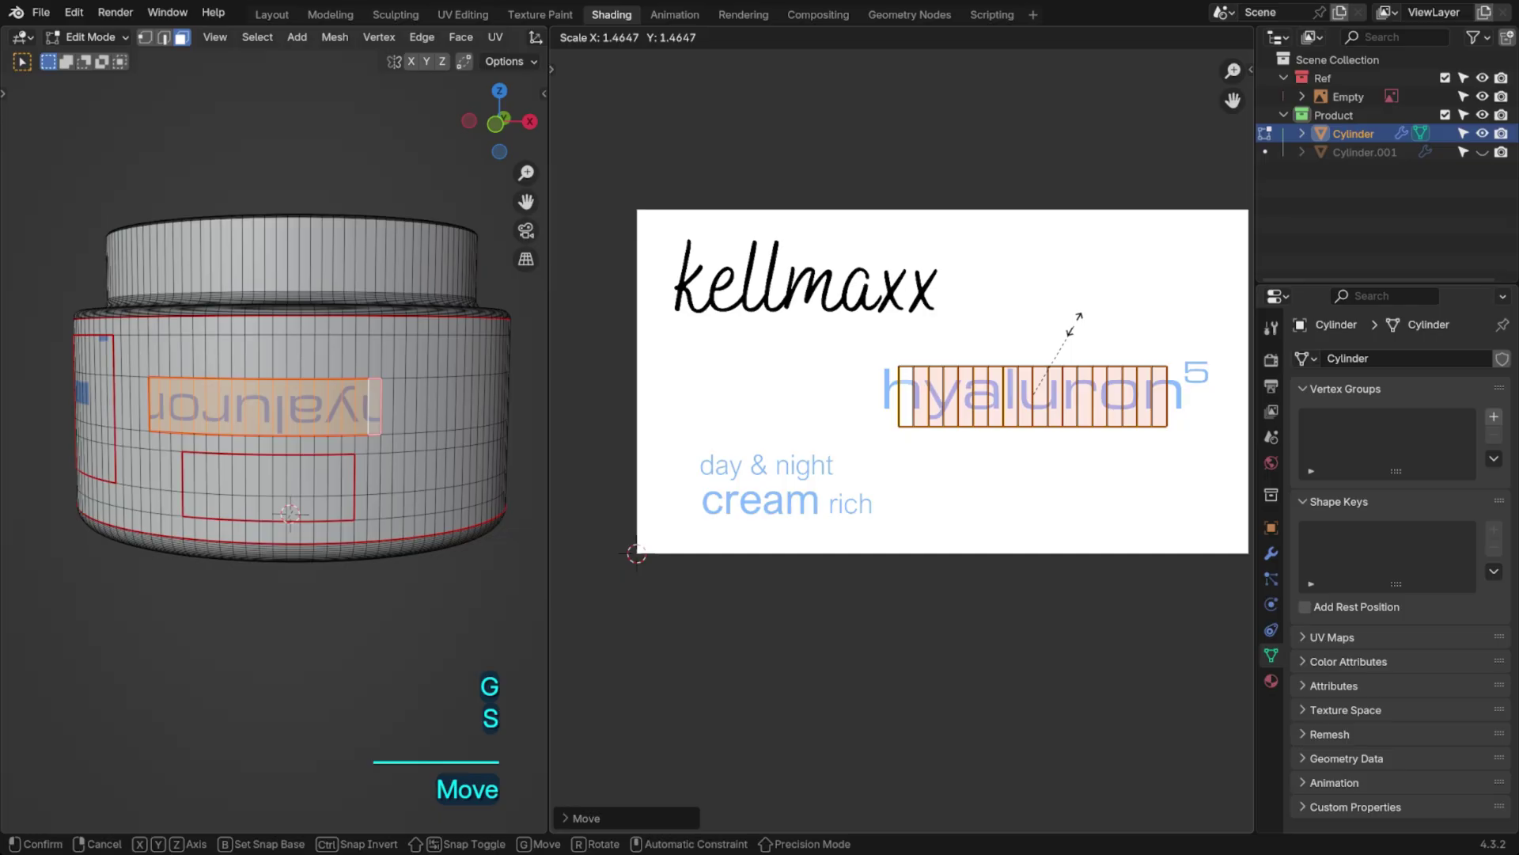
left_click(1078, 312)
key("r")
left_click(958, 532)
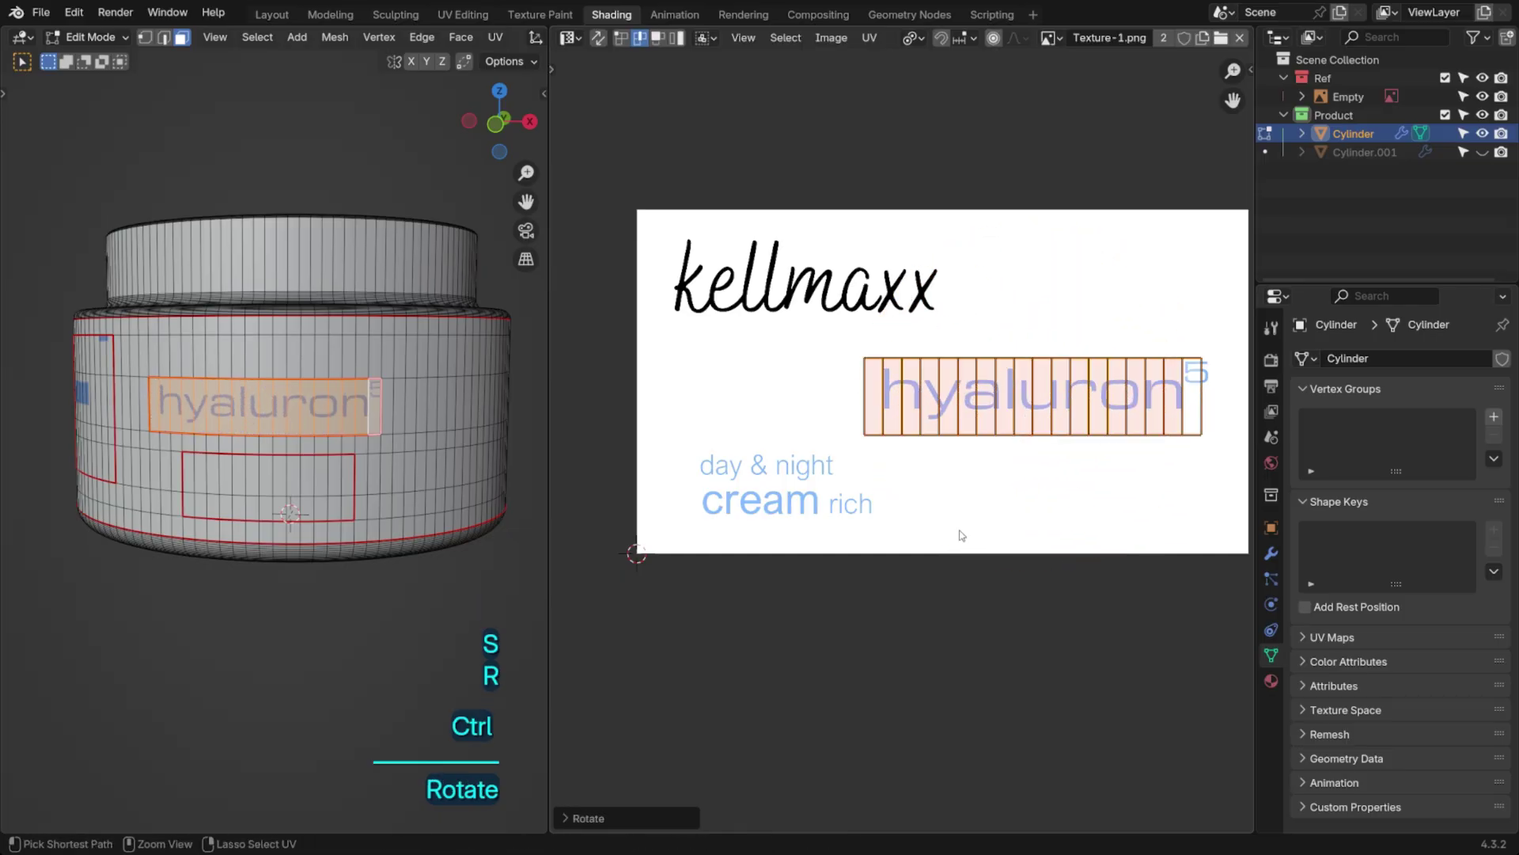
Hide the viewport overlays and look at the jar's hyaluron⁵ lettering straight from the front
scroll(285, 348, "up", 3)
left_click(494, 125)
middle_click_drag(457, 256, 426, 220, "shift")
scroll(462, 37, "down", 10)
left_click(366, 38)
scroll(342, 148, "up", 3)
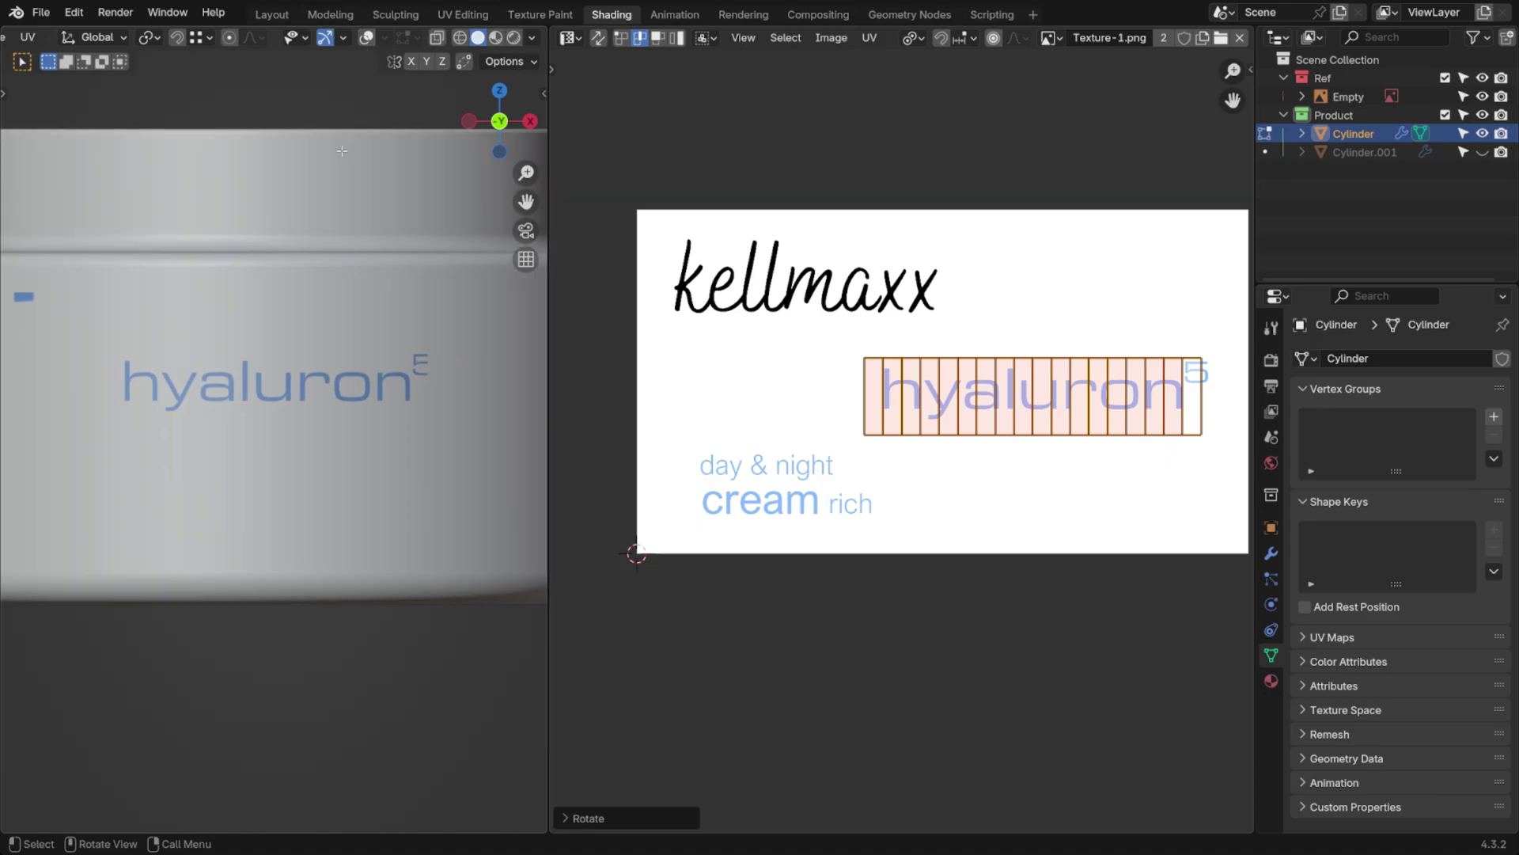
Fine-tune the hyaluron⁵ UV island's position and size so it tightly frames the whole lettering, including the superscript 5
middle_click_drag(1045, 351, 938, 378, "shift")
scroll(942, 380, "up", 1)
key("g")
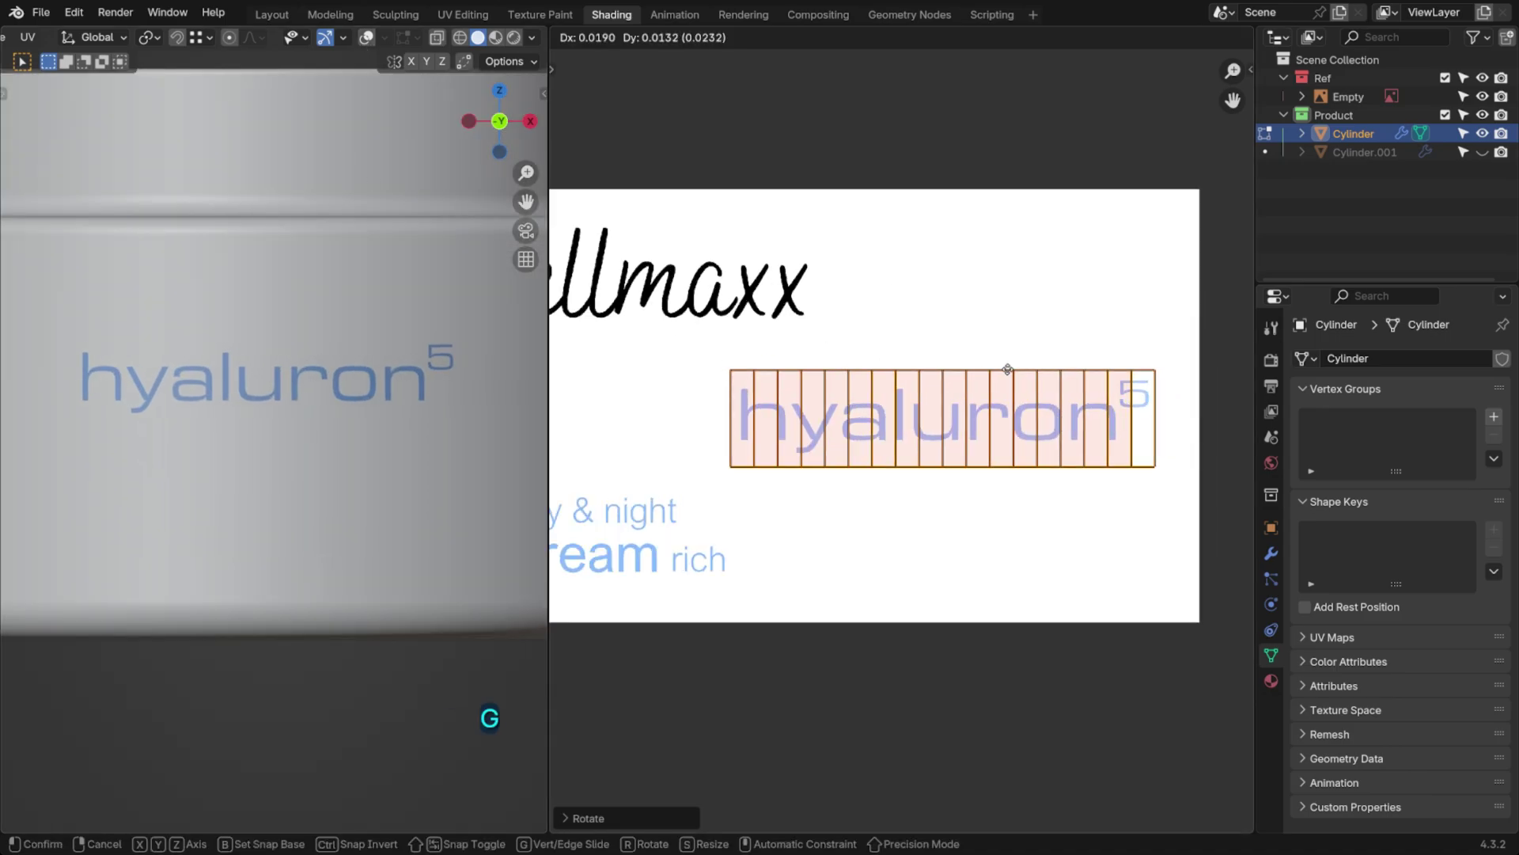
left_click(1009, 366)
key("s")
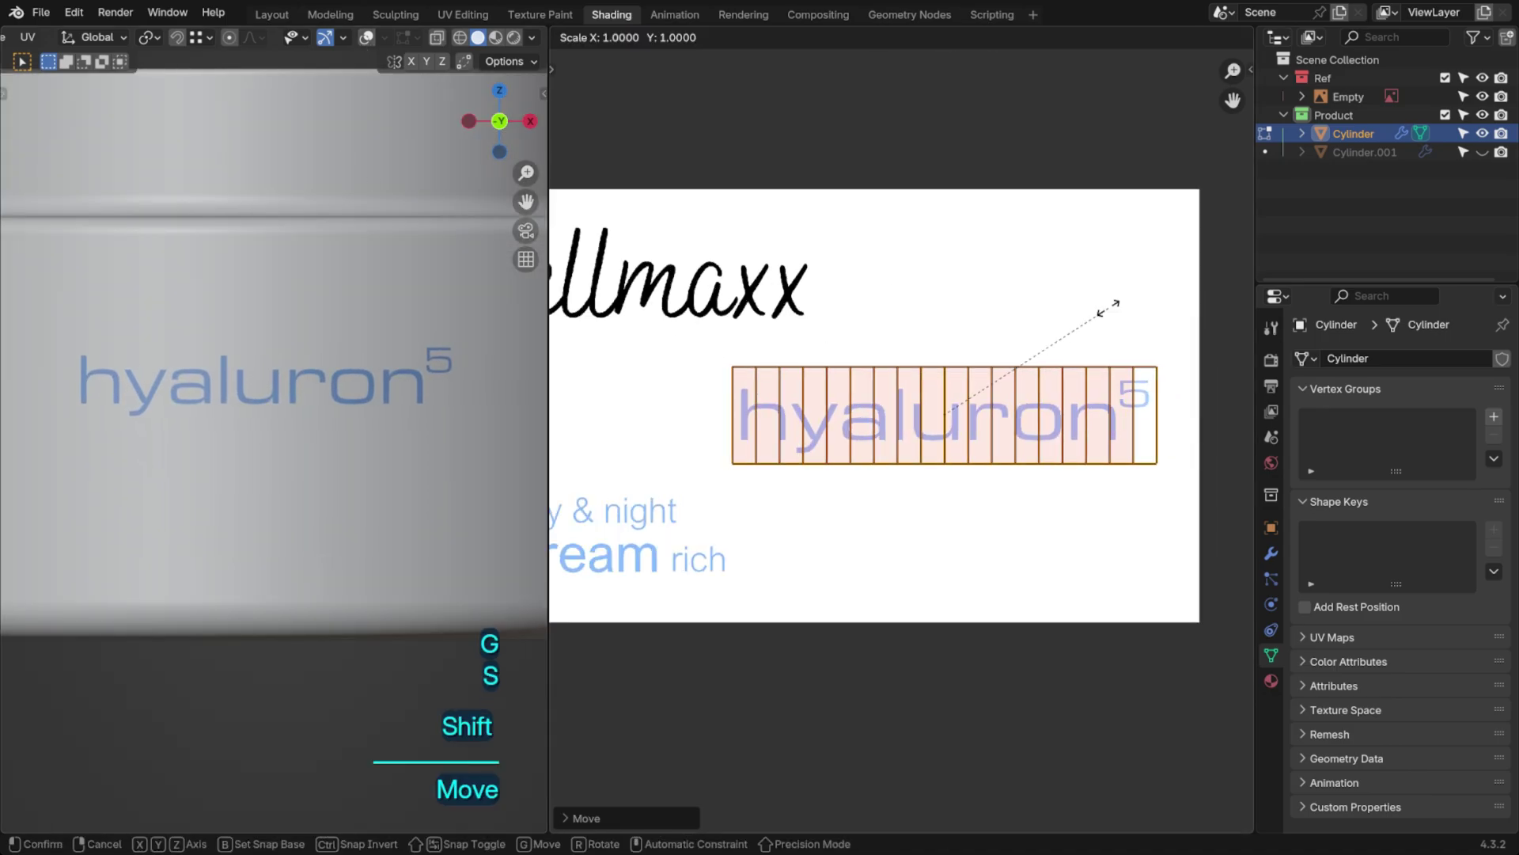
left_click(1062, 336)
key("g")
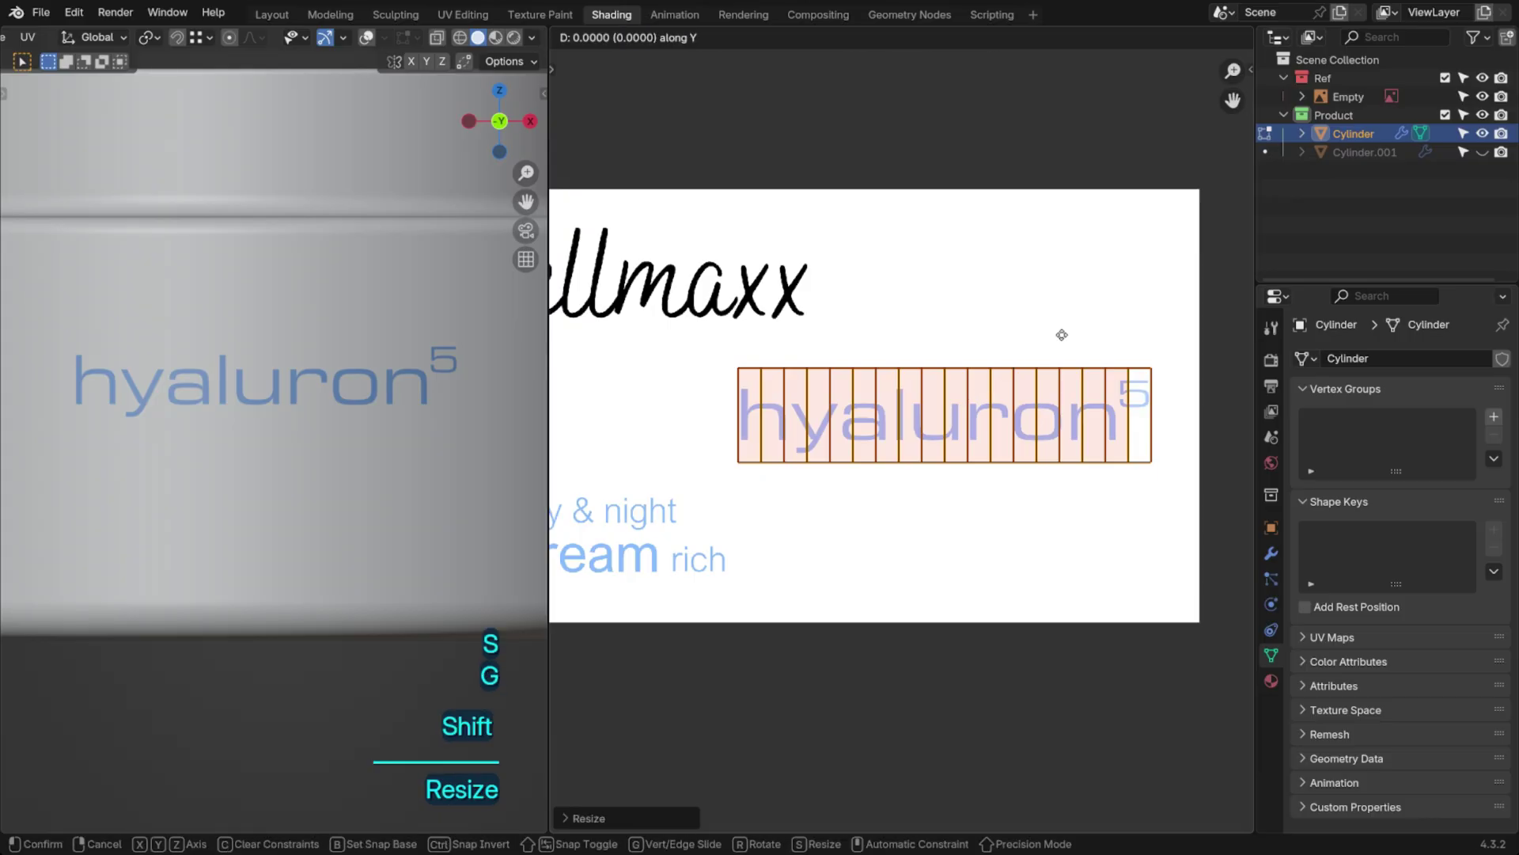
left_click(1064, 339)
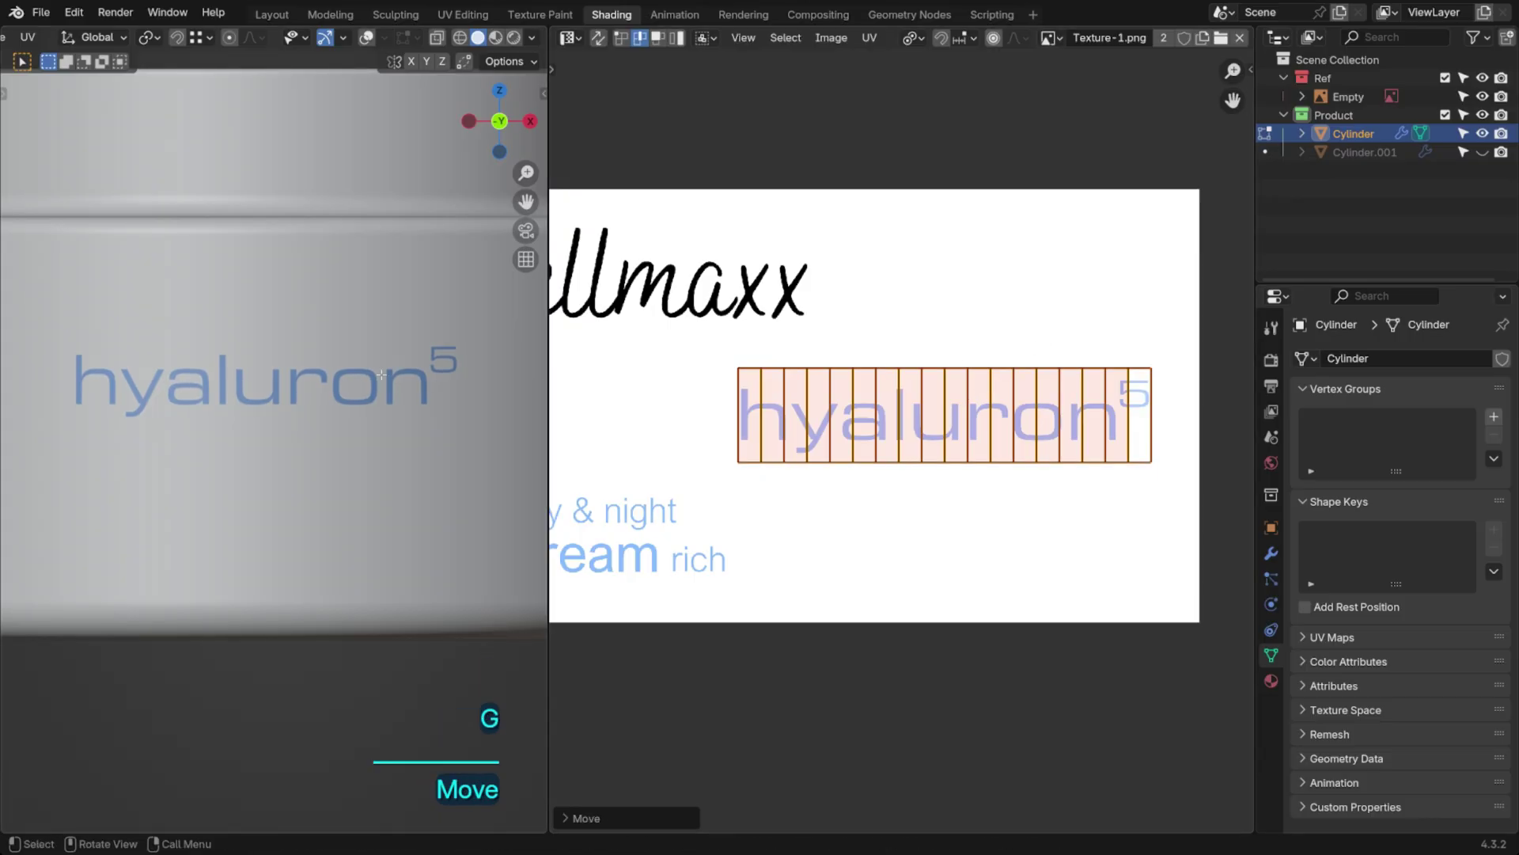
Show the viewport overlays again and select all linked faces inside the seam rectangle below hyaluron⁵
scroll(381, 374, "down", 2)
middle_click_drag(444, 345, 474, 329, "shift")
left_click(365, 37)
mouse_move(316, 339)
middle_mouse_down()
mouse_move(291, 371)
mouse_move(311, 316)
middle_mouse_up()
left_click(301, 508)
key("l")
Straighten the lower rectangle's UV island by scaling its long vertical edges to 0 on X and its cross edges to 0 on Y
middle_click_drag(879, 489, 927, 451)
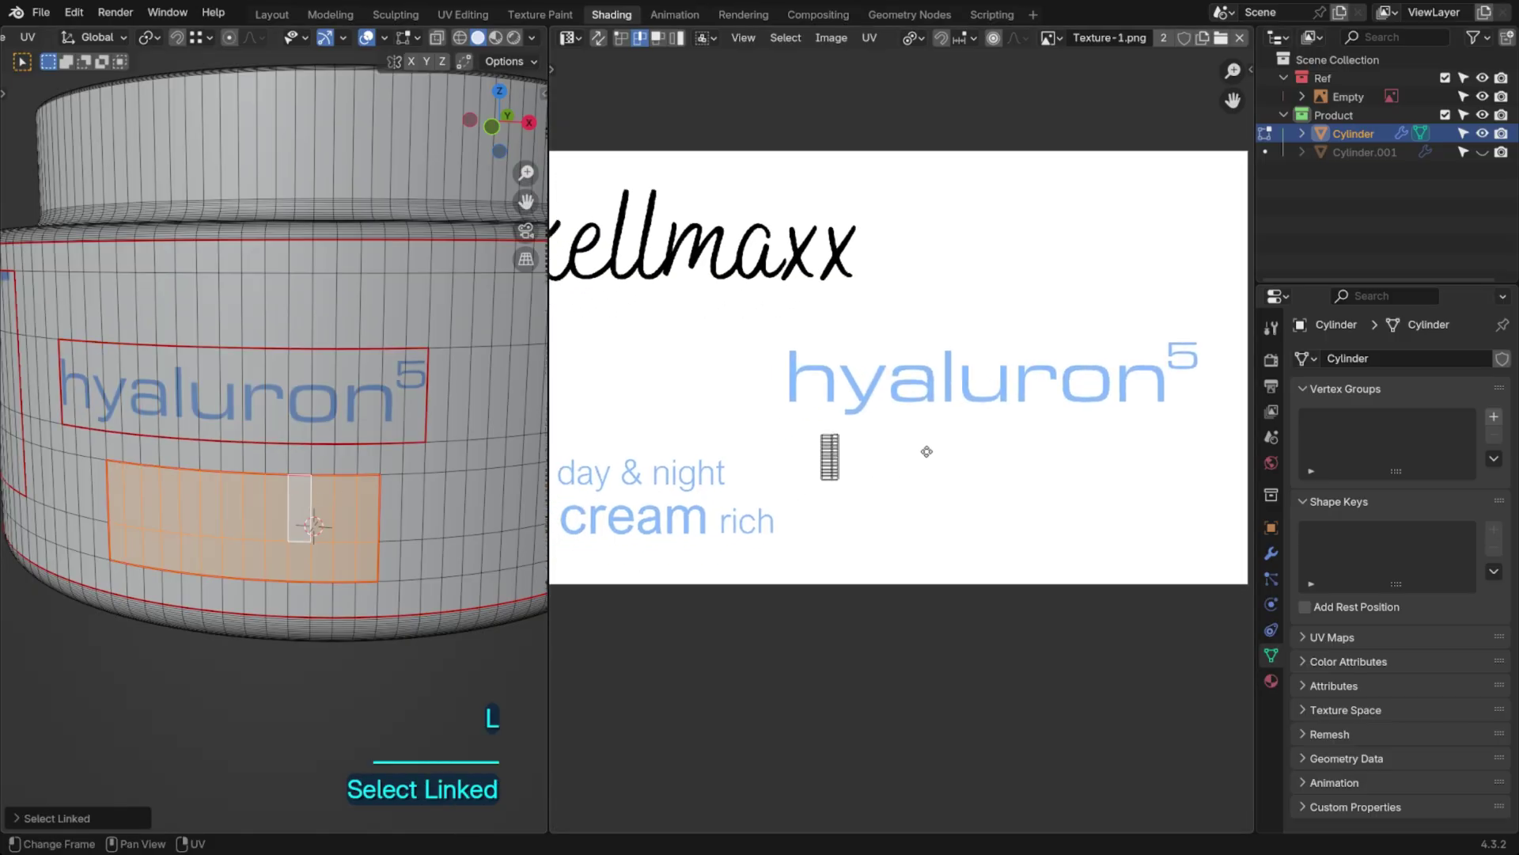
scroll(887, 458, "up", 6)
middle_click_drag(831, 467, 1052, 444)
key("2")
left_click_drag(854, 297, 854, 296)
left_click_drag(879, 541, 882, 516, "shift")
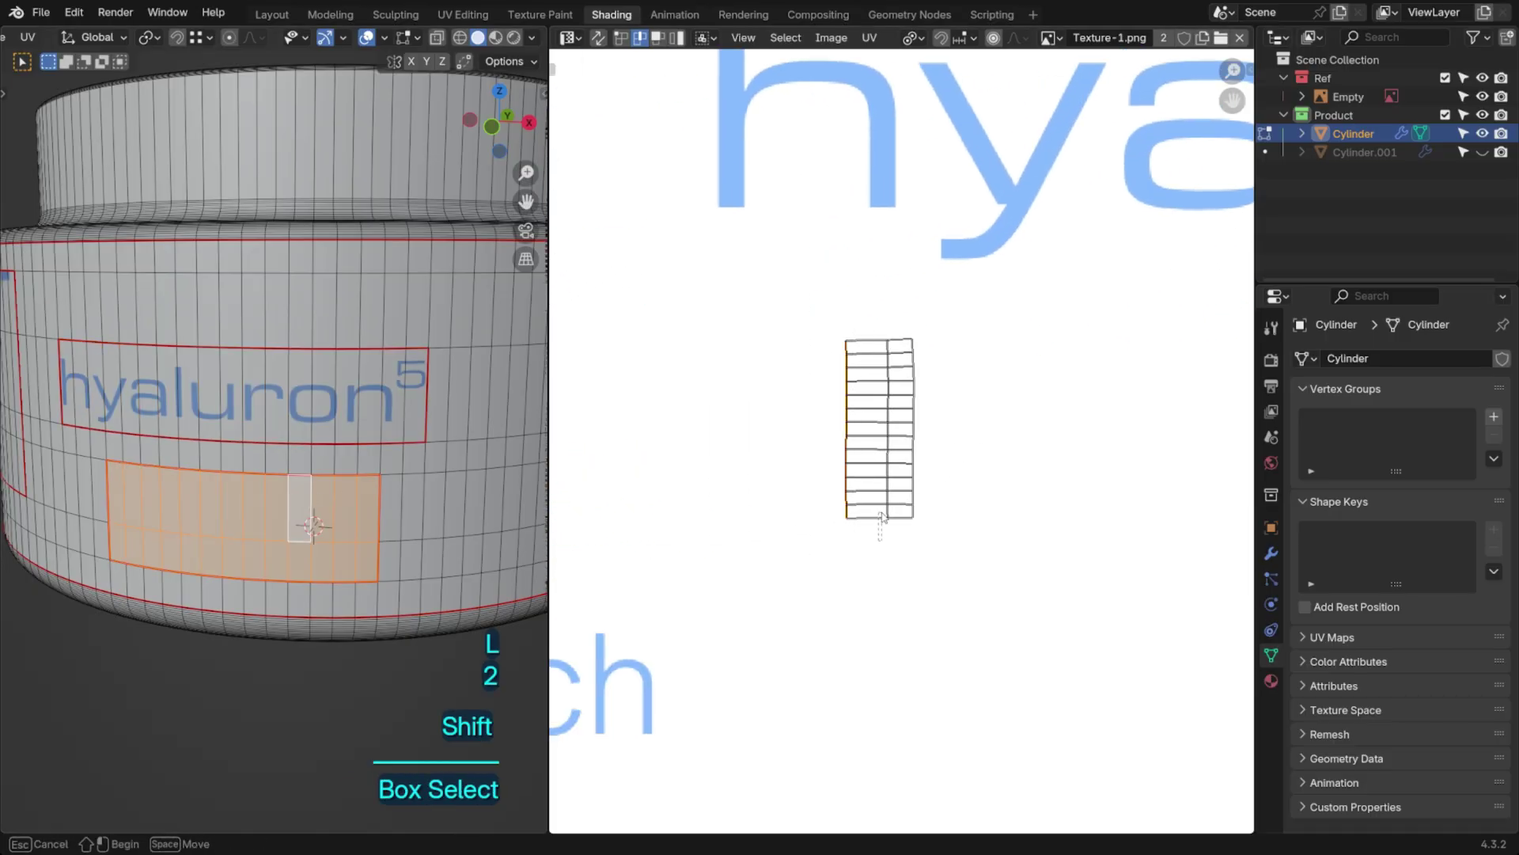
key("s")
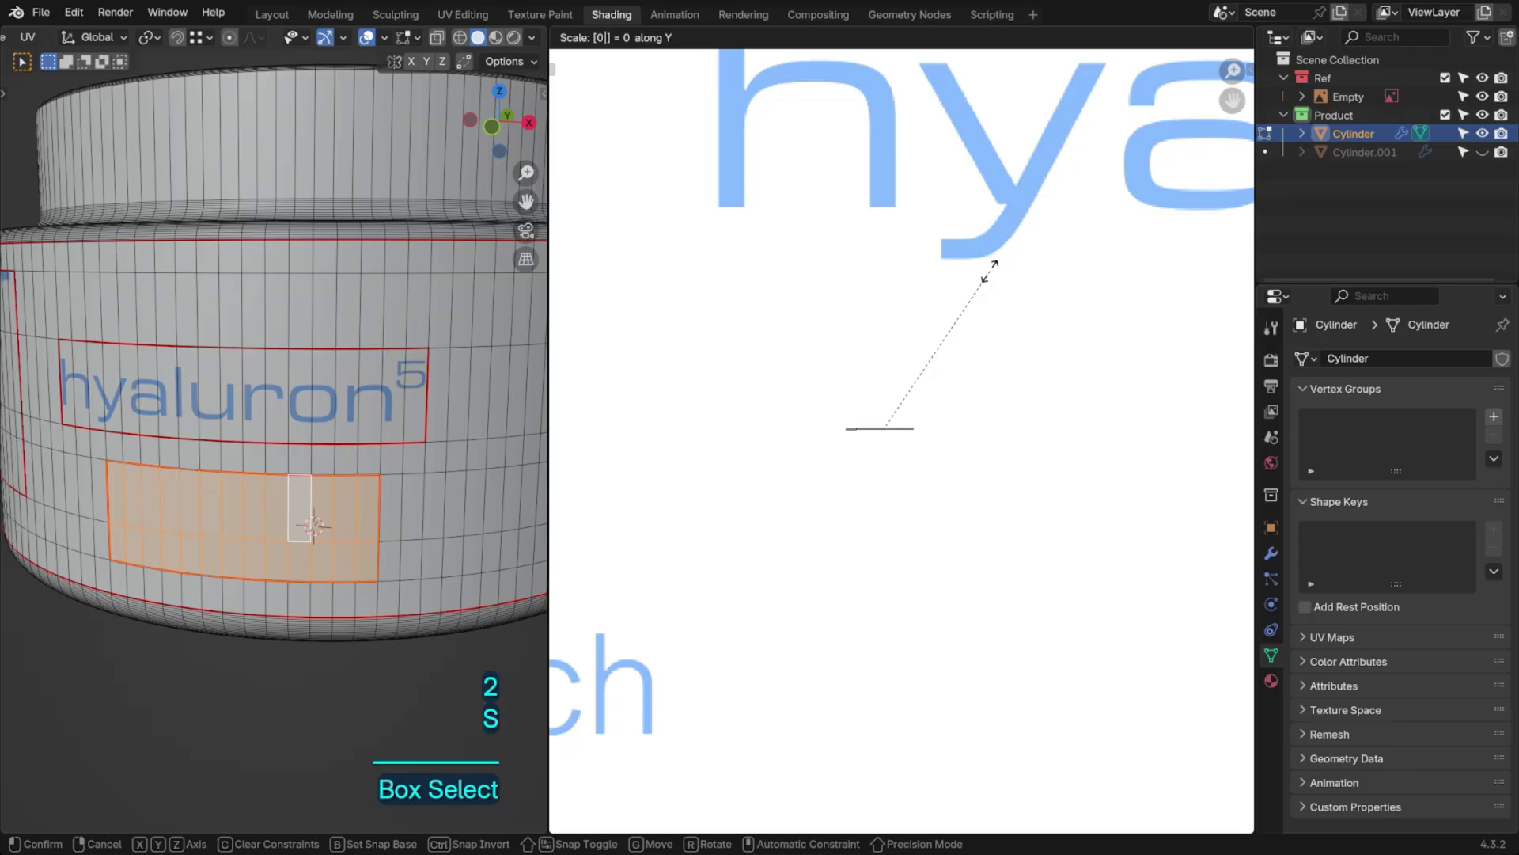
left_click(990, 257)
left_click_drag(866, 379, 903, 303, "shift")
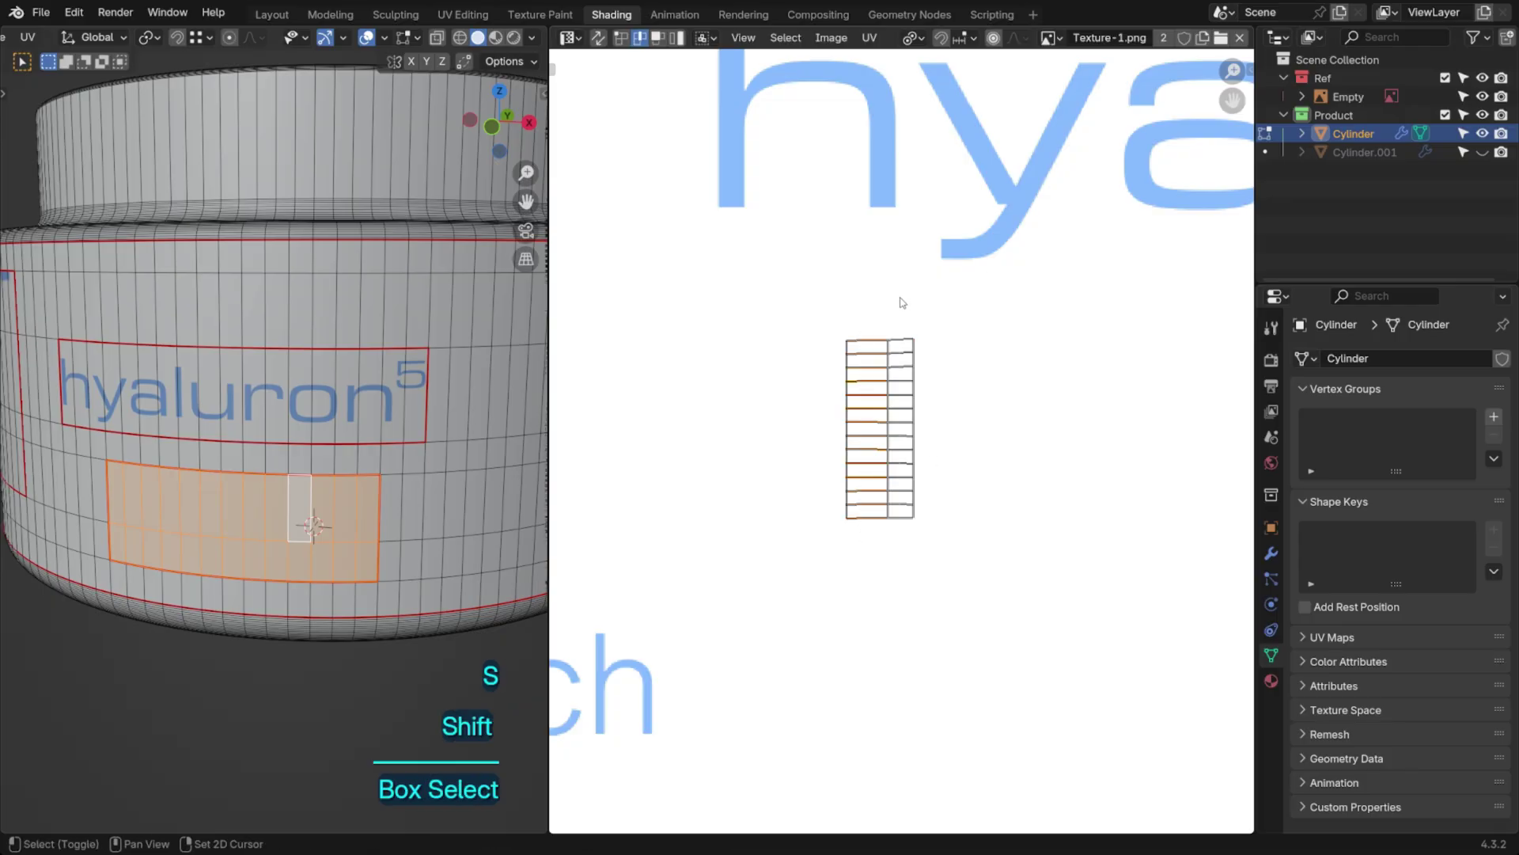
key("s")
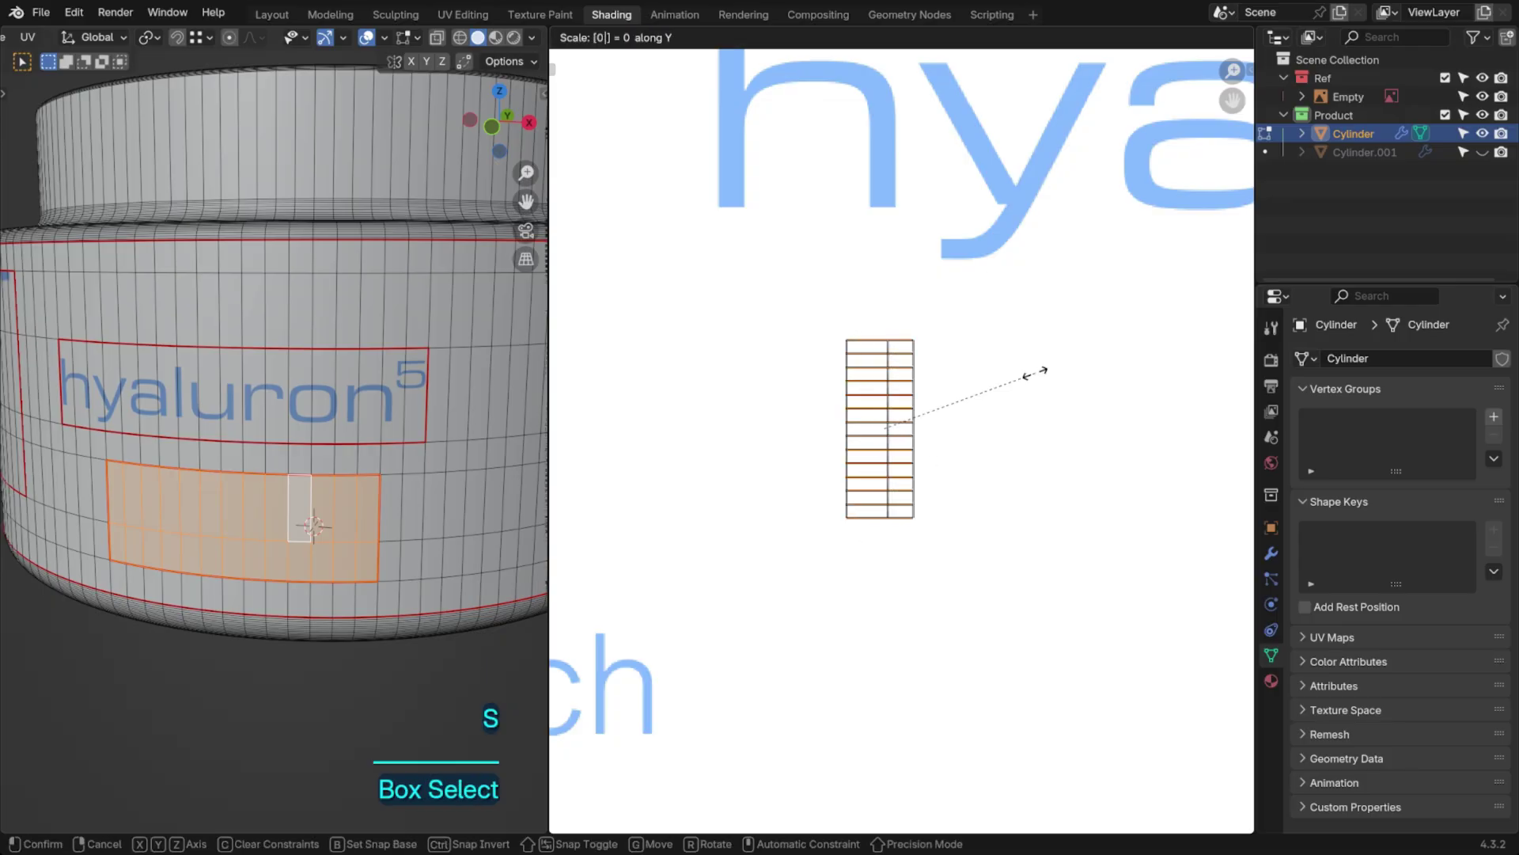
left_click(1036, 372)
Rotate the whole straightened UV island a quarter turn to lie horizontally and enlarge it to more than four times its size
key("a")
scroll(944, 501, "down", 6)
key("r")
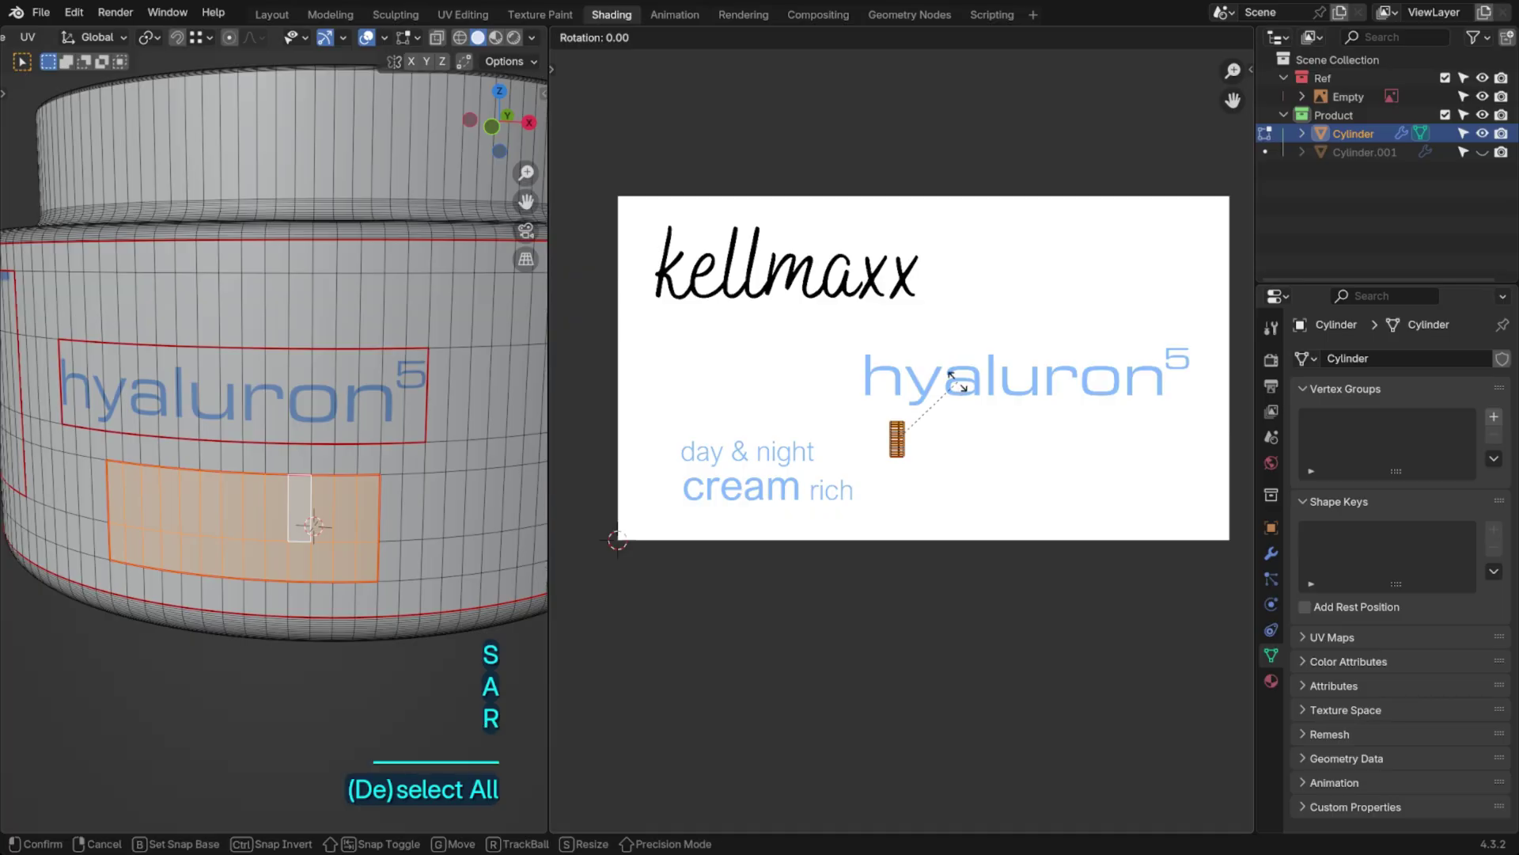
left_click(979, 526)
key("s")
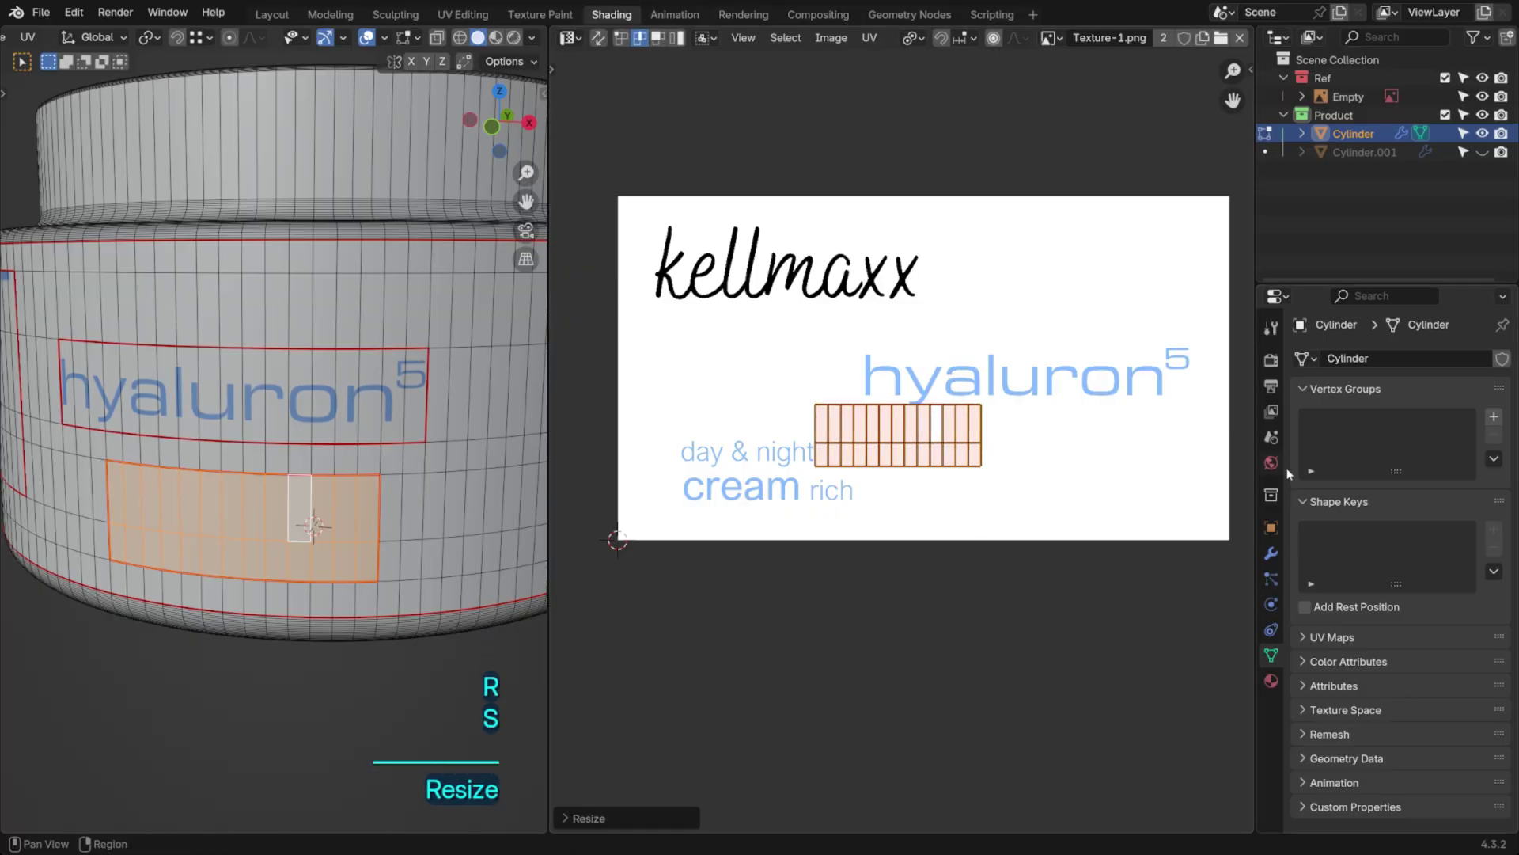
left_click(989, 466)
Move the UV island onto the "day & night cream rich" text and scale it slightly to cover both lines
key("g")
left_click(967, 484)
key("s")
left_click(983, 478)
key("g")
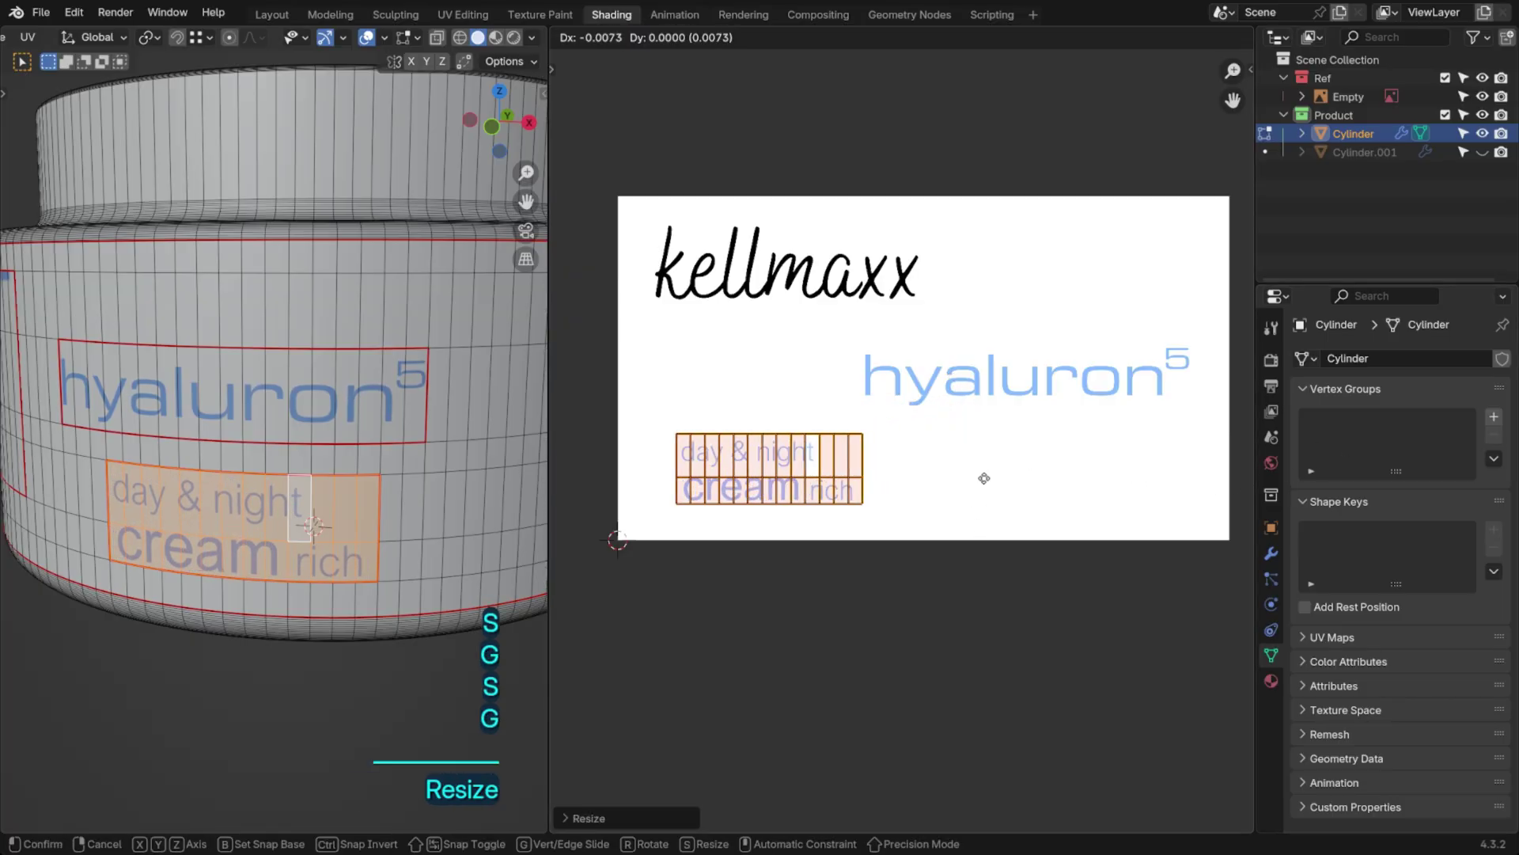
left_click(799, 474)
Fine-tune the size and position of the "day & night cream rich" UV island to center the text in its rectangle on the jar
scroll(470, 173, "up", 3)
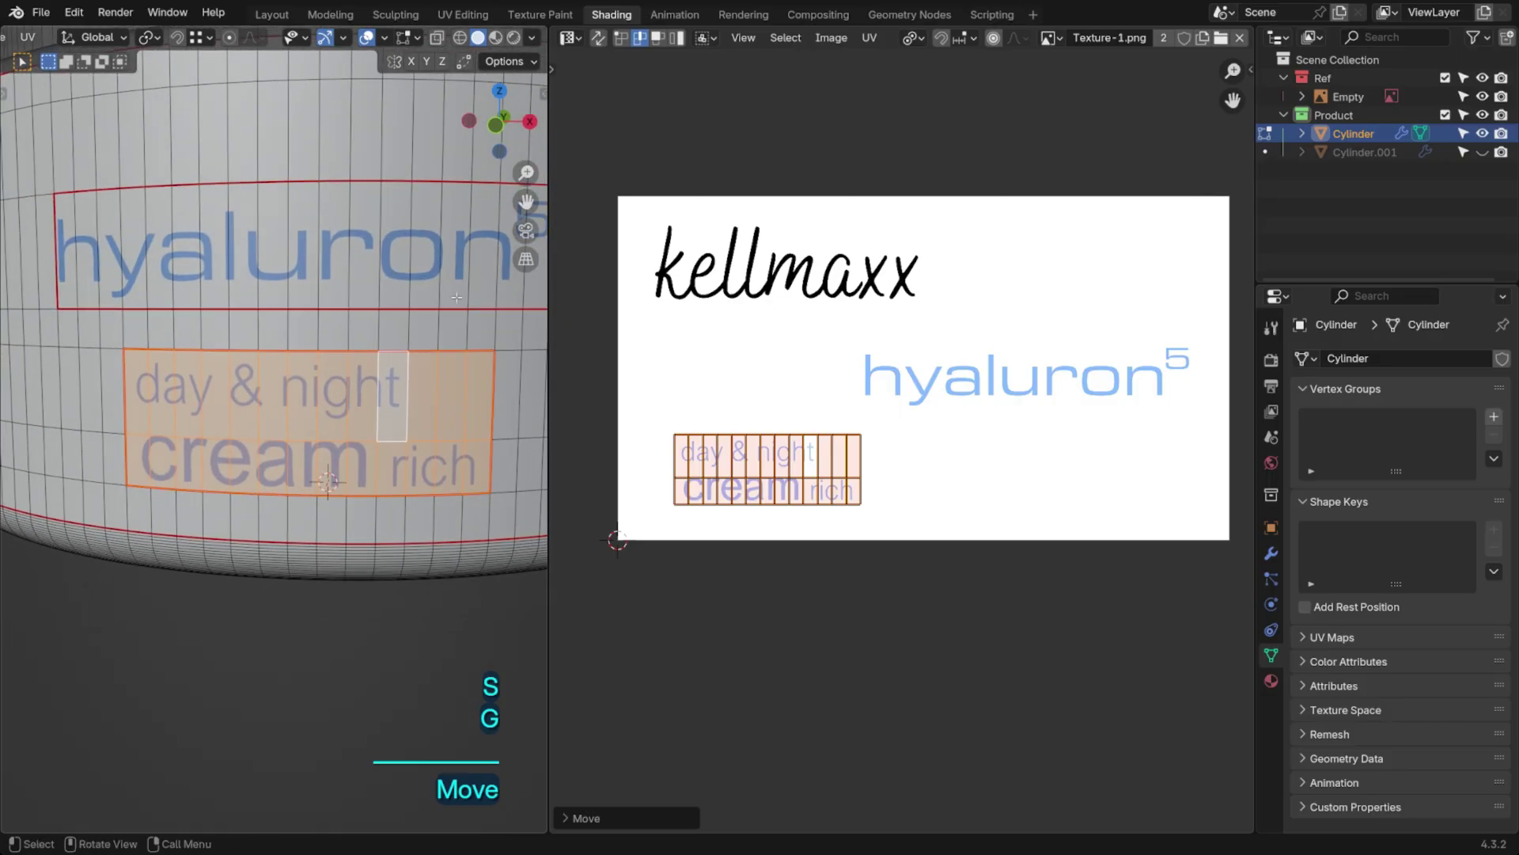
key("s")
key("g")
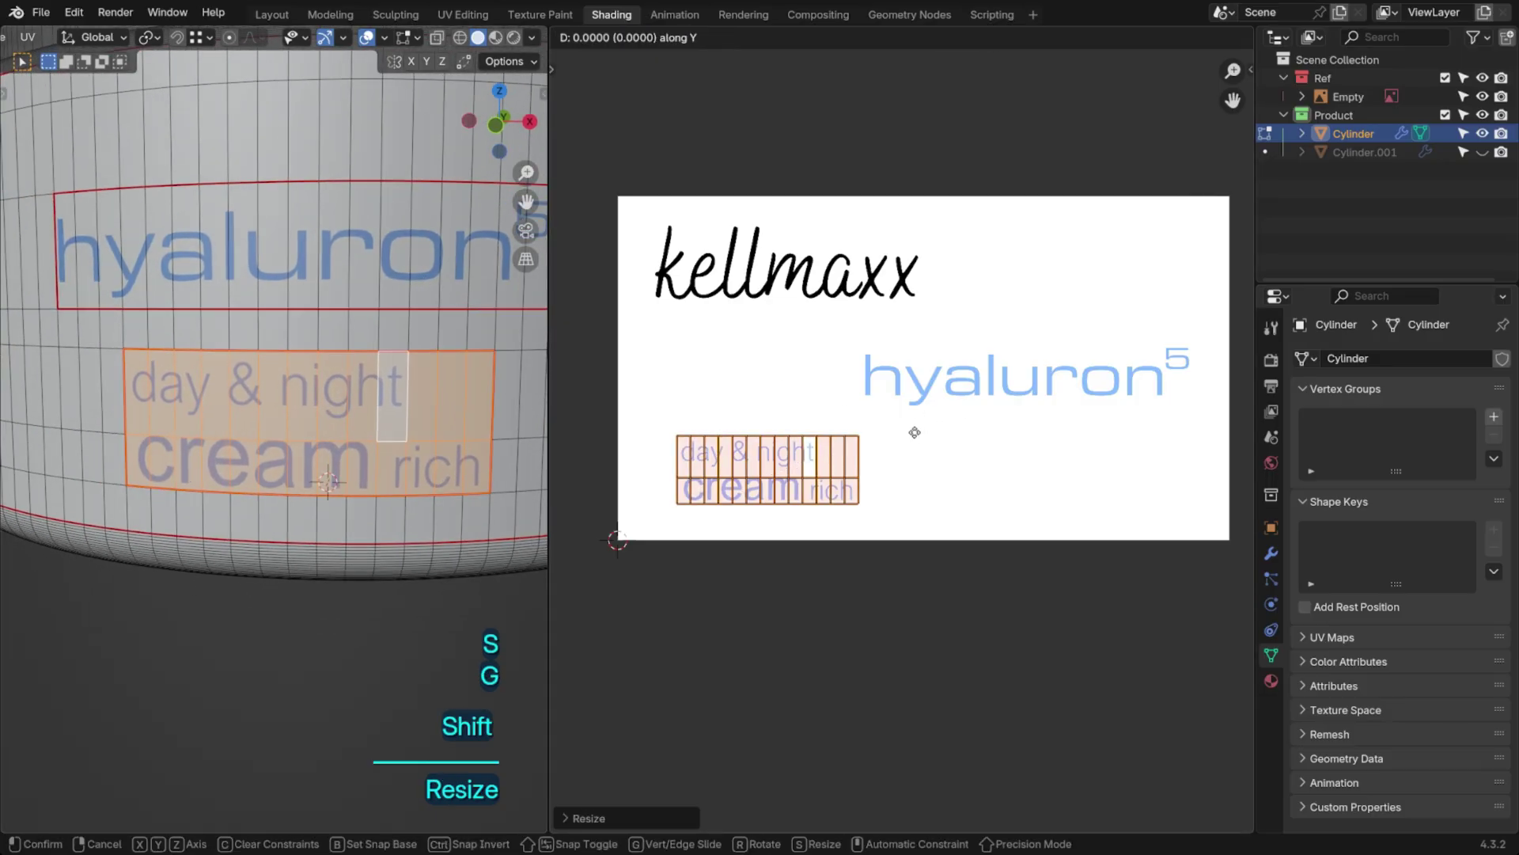
key("g")
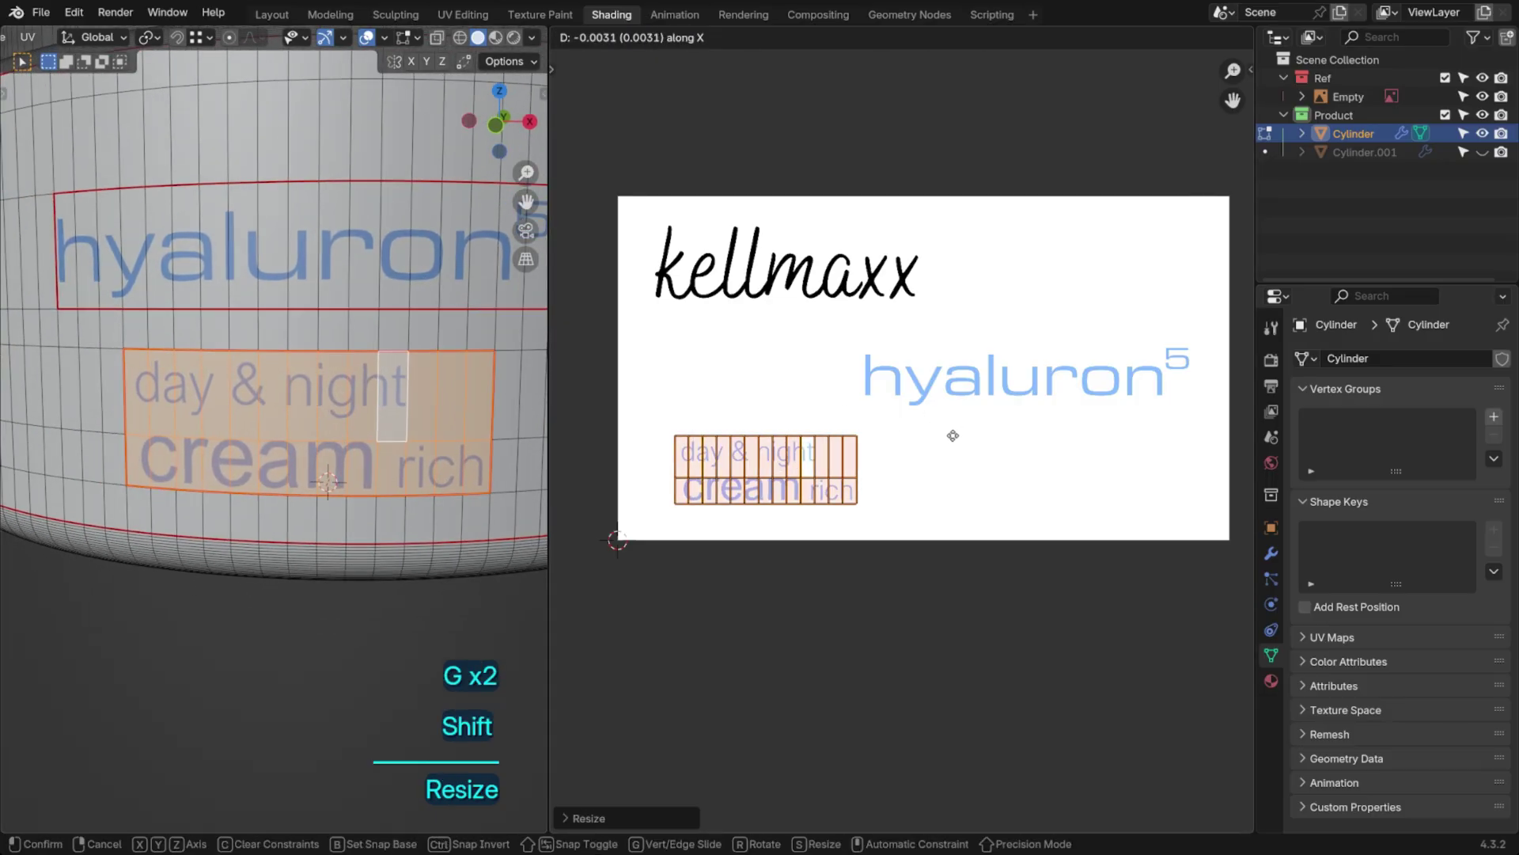
left_click(958, 437)
key("s")
left_click(944, 440)
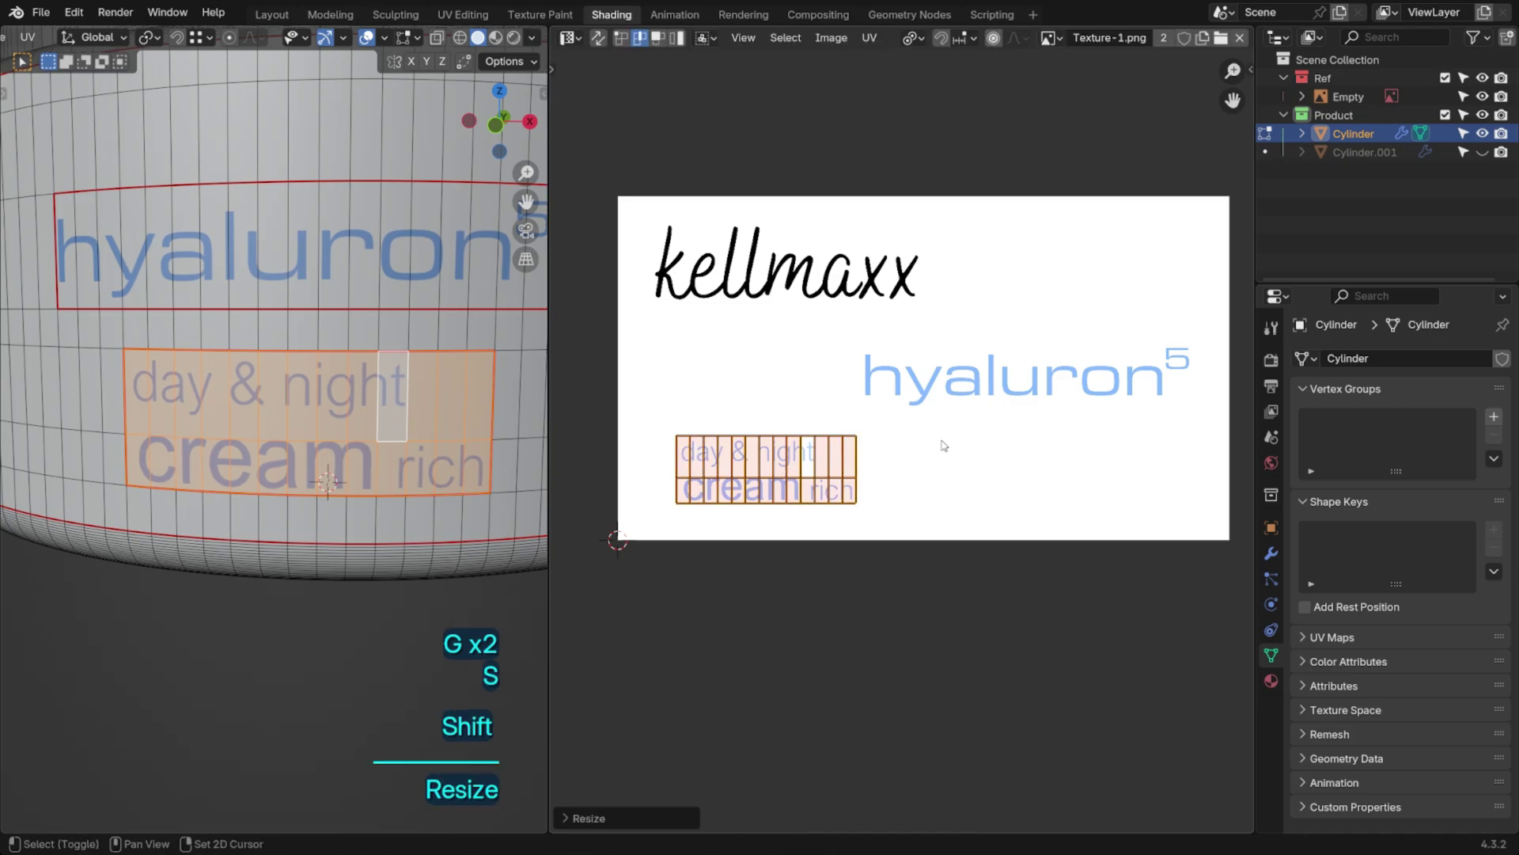
Leave Edit Mode and check both text labels and the large side label area on the jar
key("Tab")
scroll(356, 472, "down", 3)
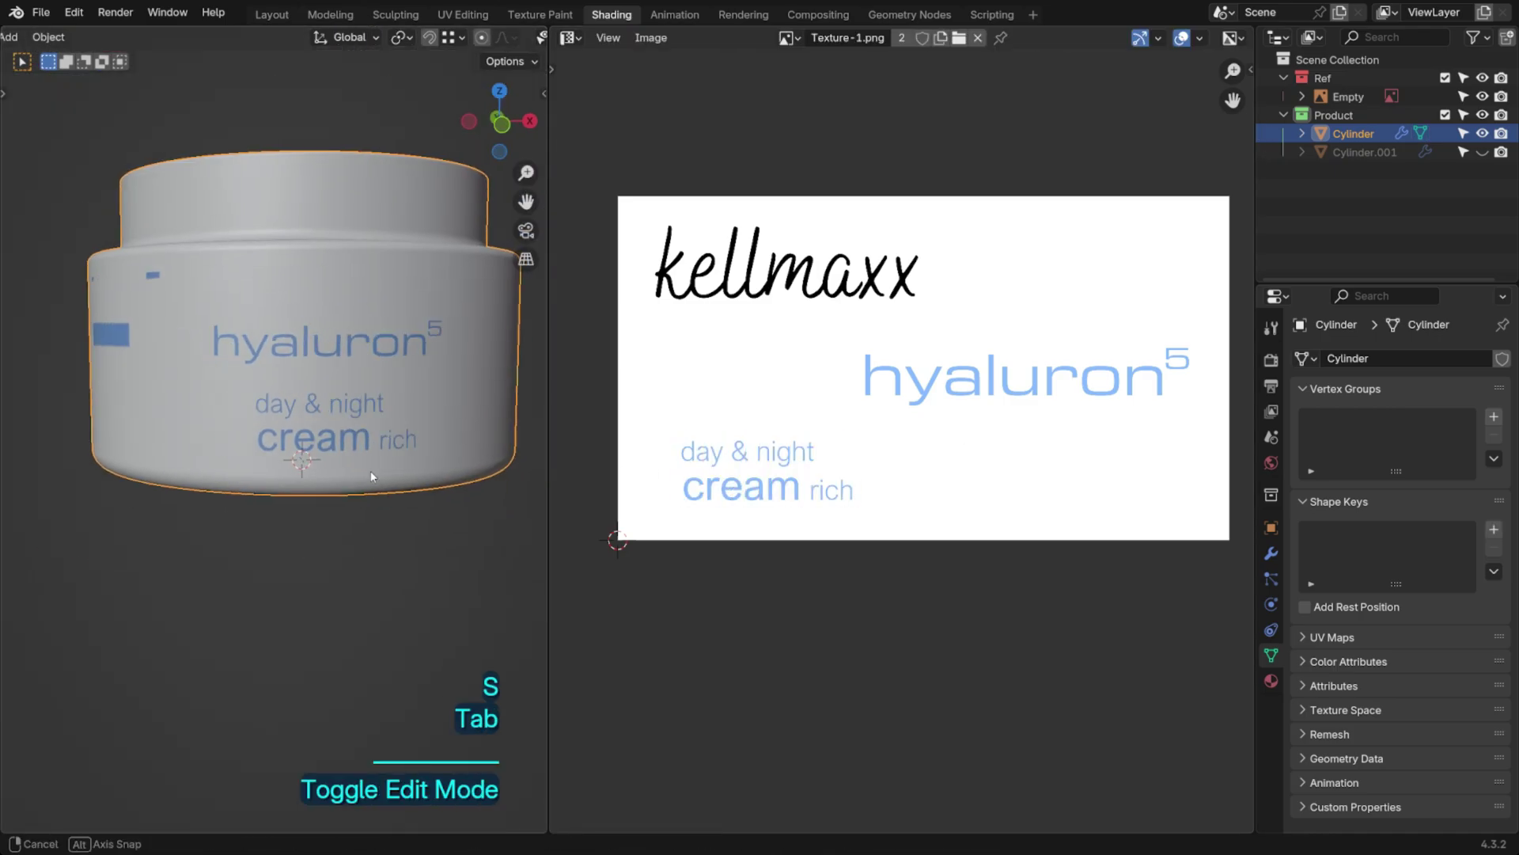
middle_click_drag(345, 473, 288, 468, "shift")
left_click(306, 179)
middle_click_drag(144, 258, 249, 305)
key("Tab")
key("Tab")
Switch the UV Editor area to the Shader Editor, add a second material slot to the jar and return to slot 1
left_click(568, 37)
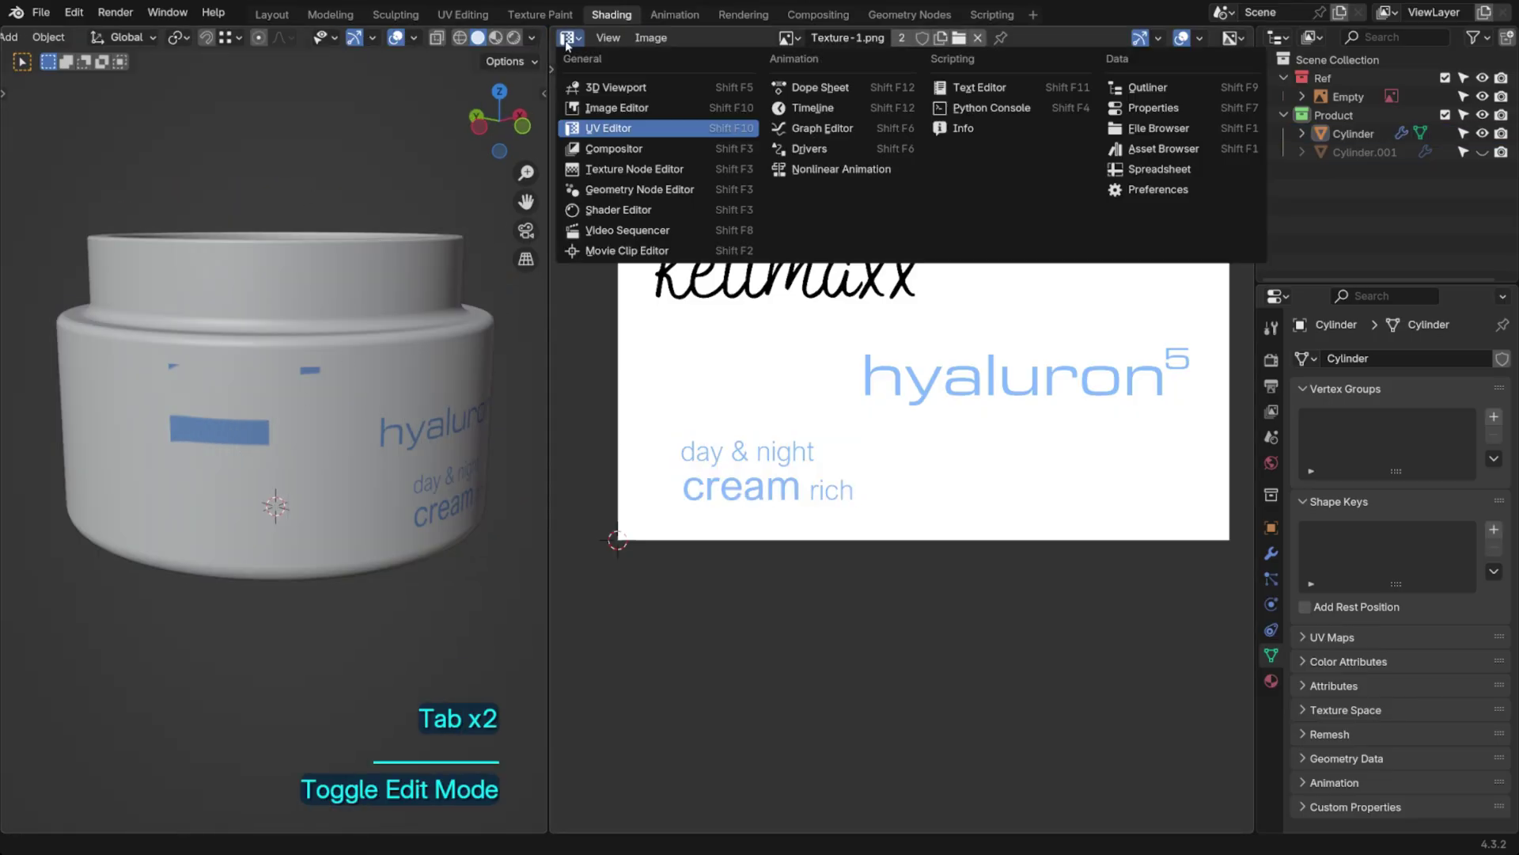
left_click(610, 208)
key("Home")
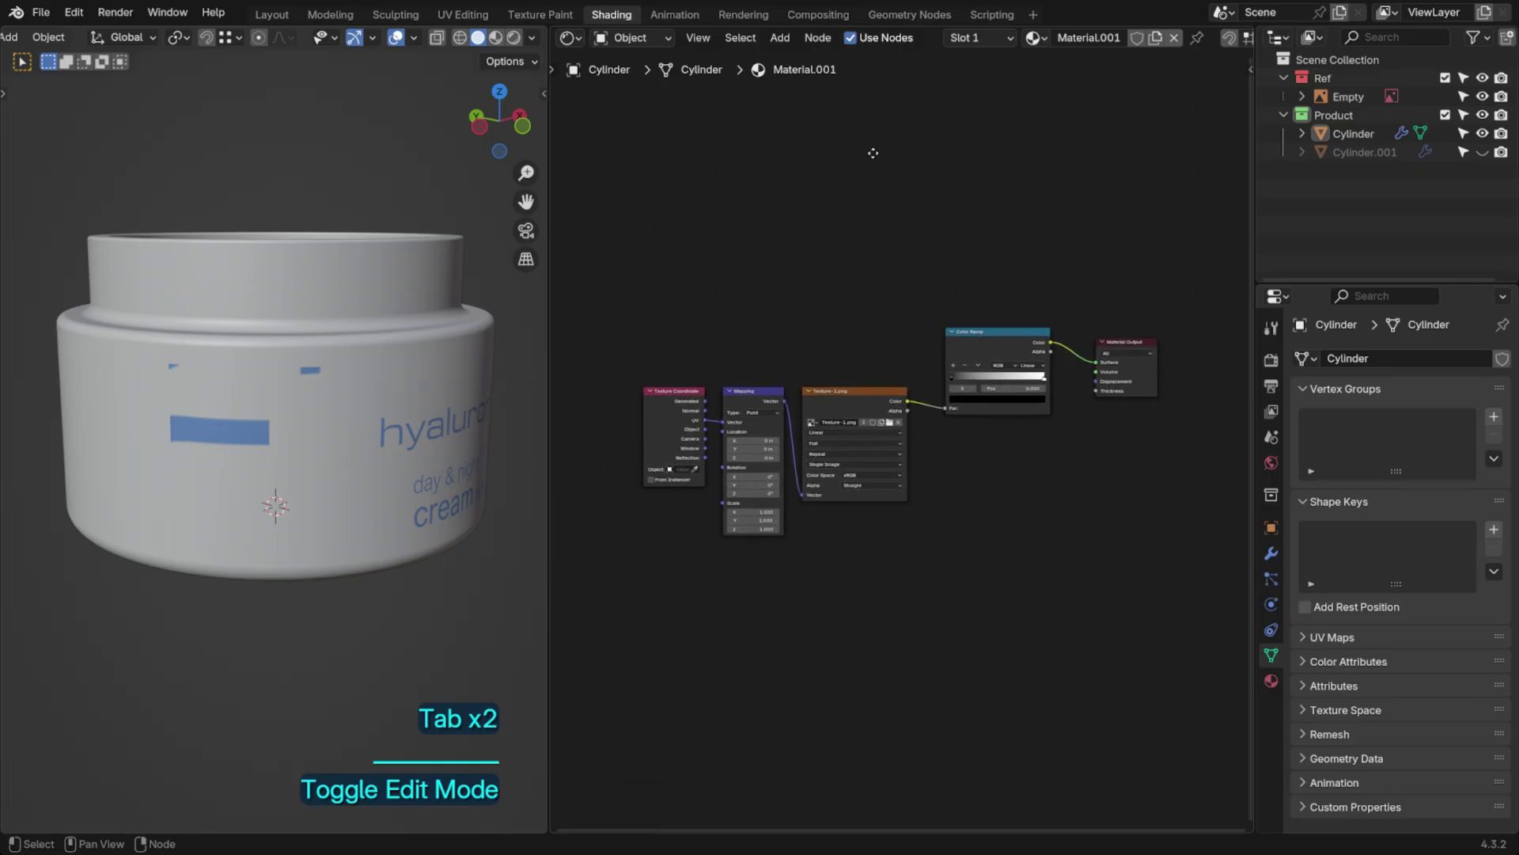
left_click(1080, 72)
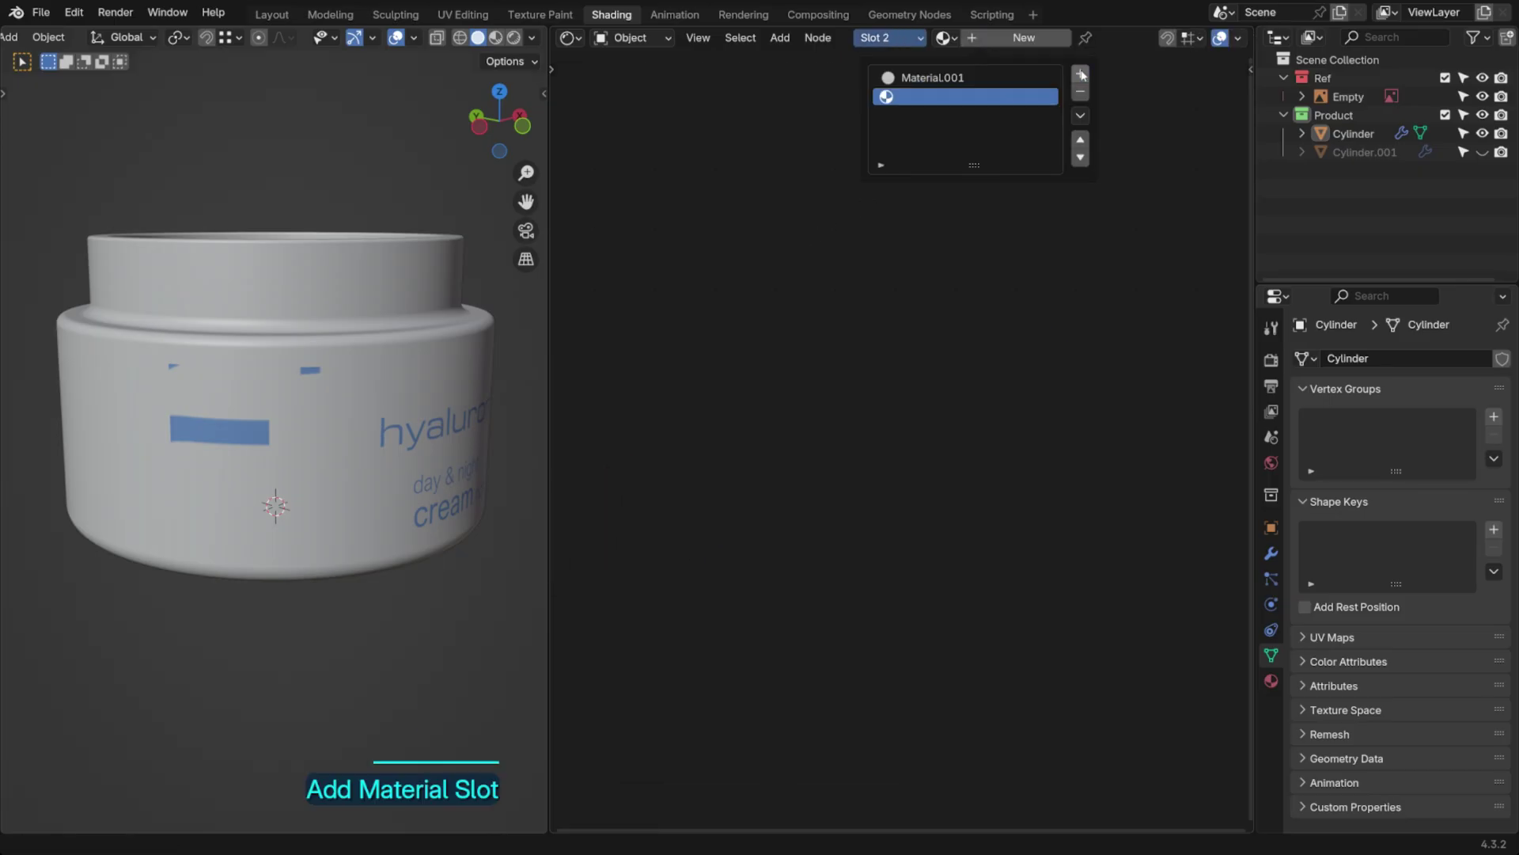
left_click(867, 38)
left_click(872, 78)
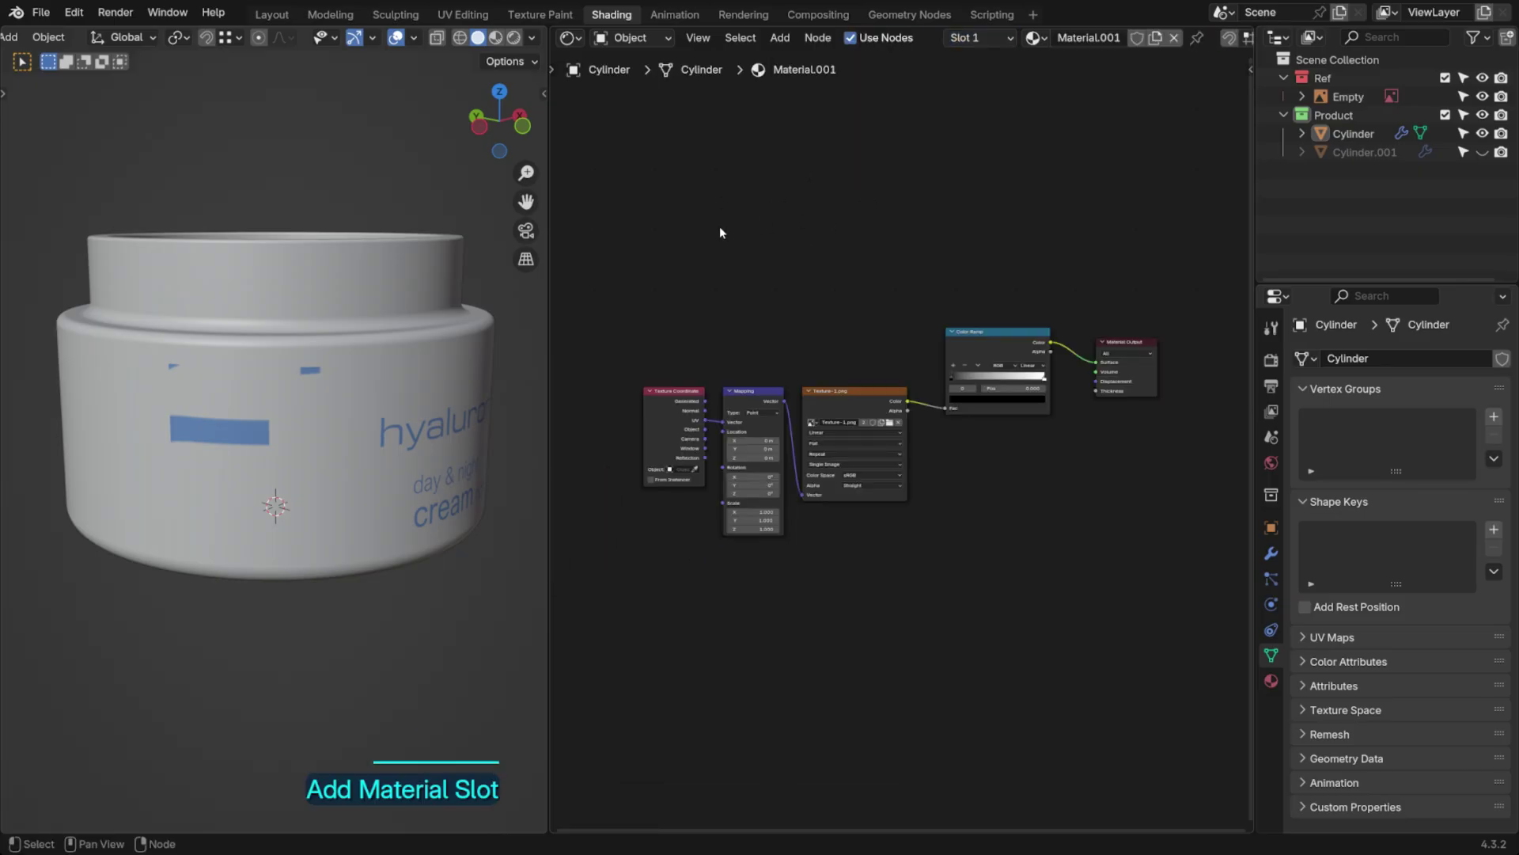
Select all faces inside the jar's large side seam rectangle and assign them to the second material slot
left_click(400, 339)
key("Tab")
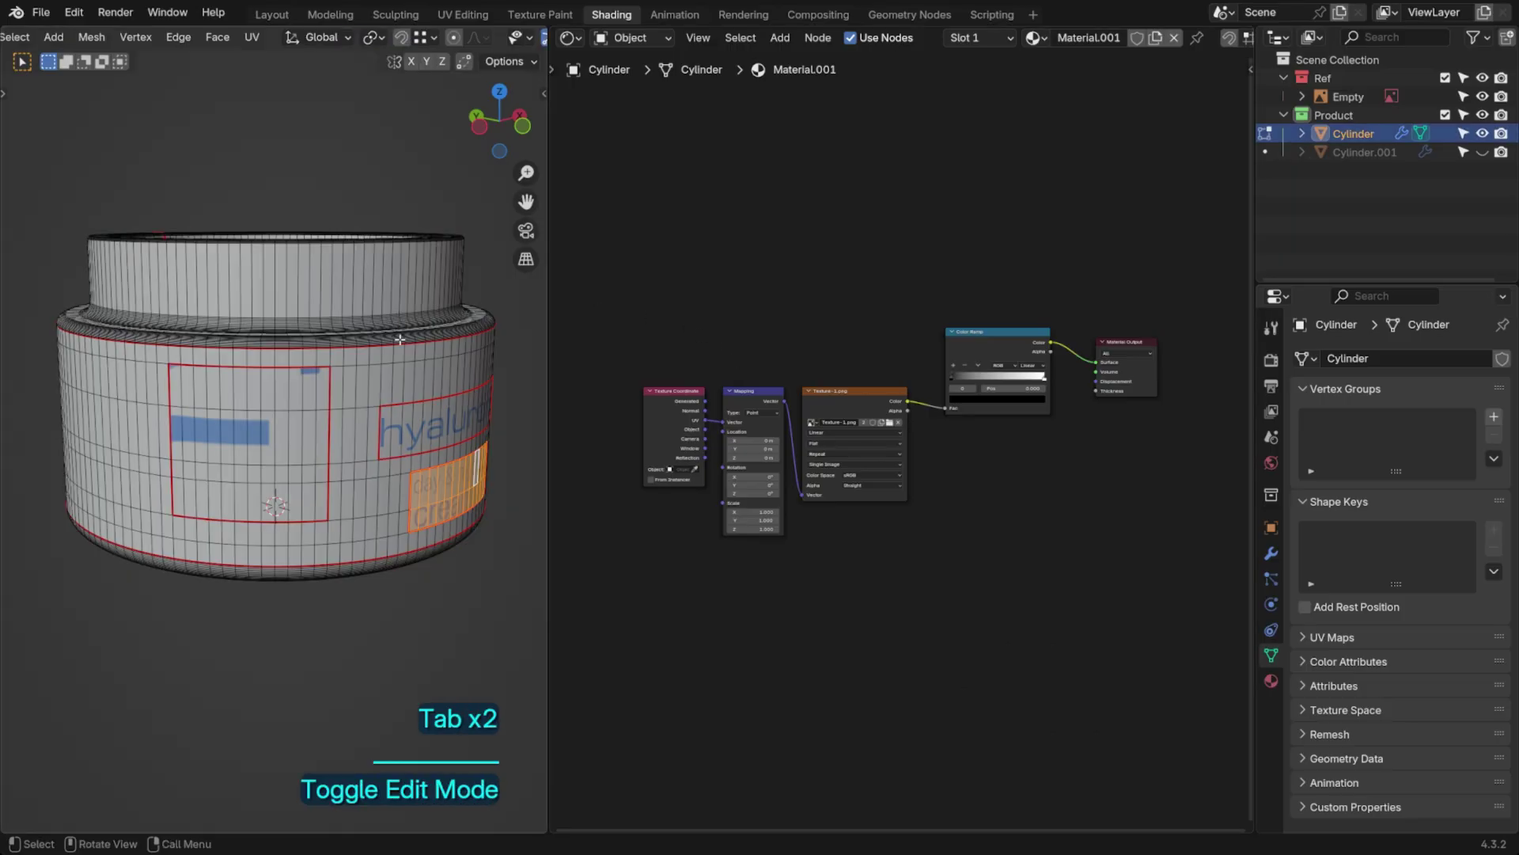
key("3")
left_click(315, 508)
left_click(175, 385, "ctrl+shift")
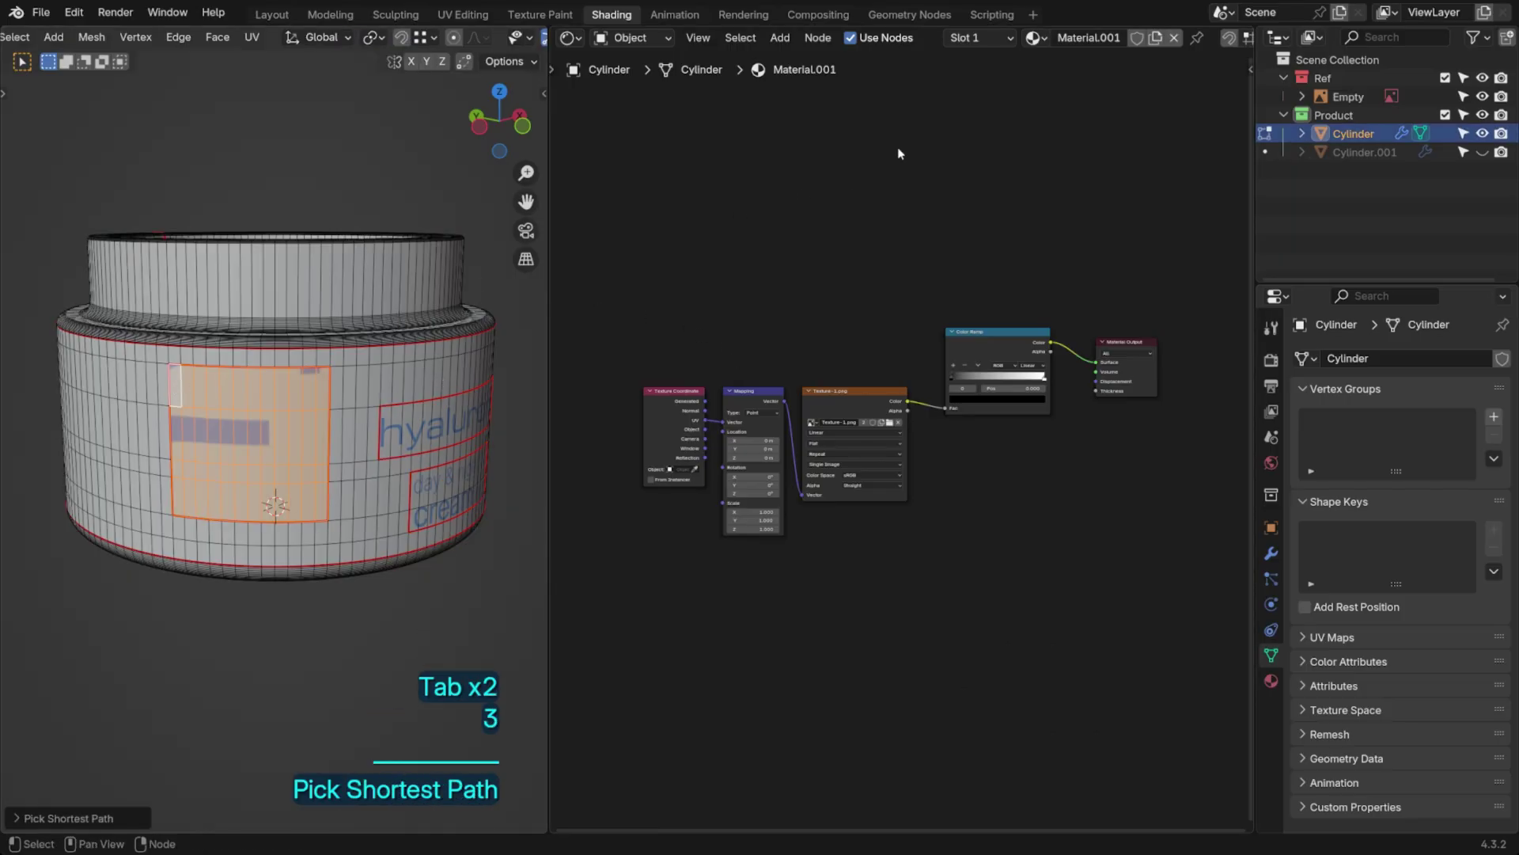
left_click(973, 40)
left_click(1081, 74)
left_click(907, 189)
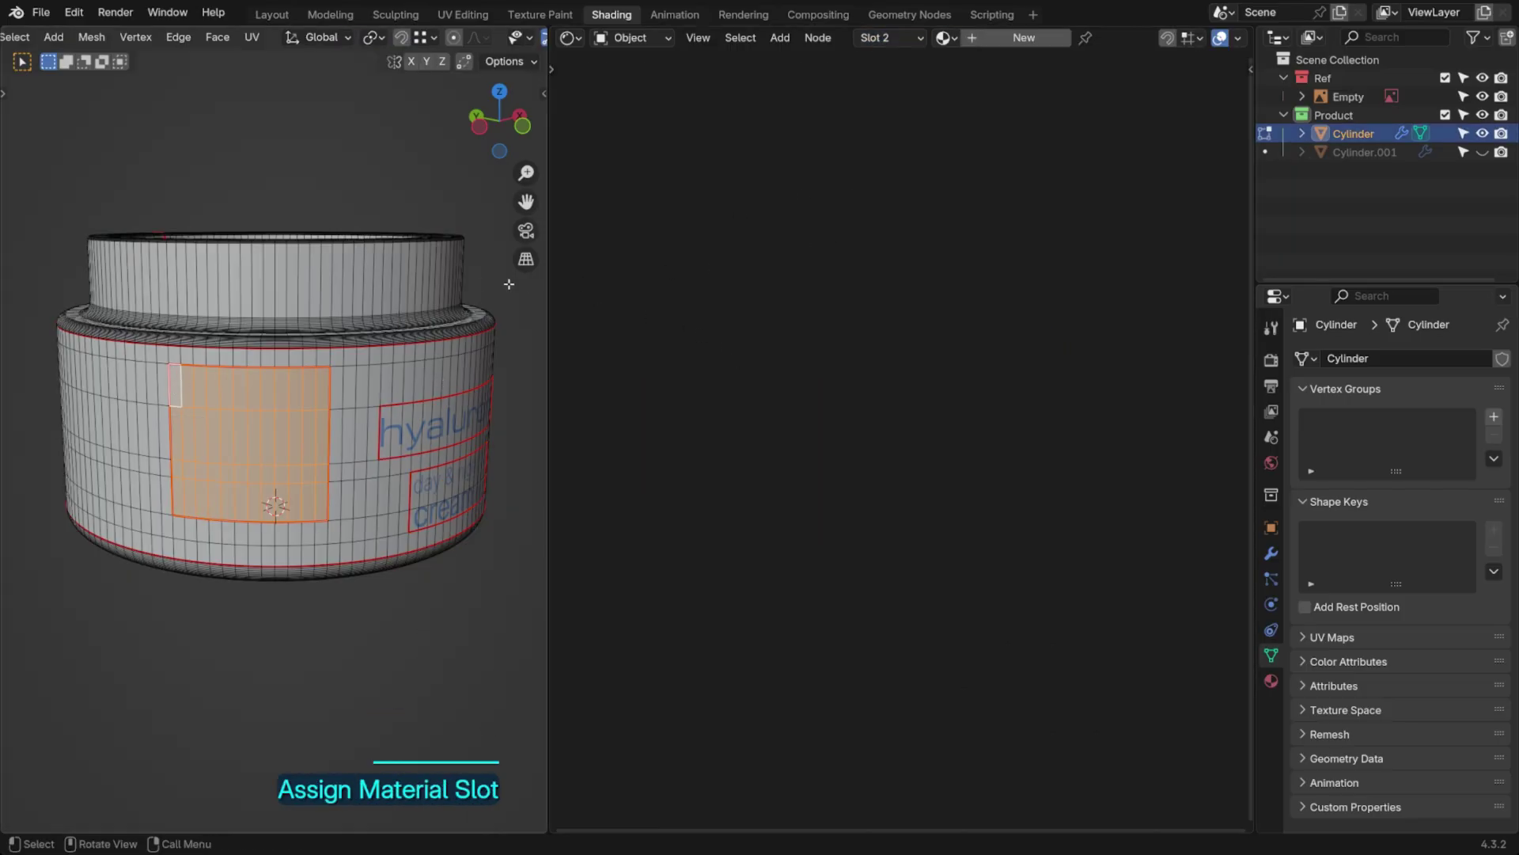
Copy the Texture Coordinate, Mapping, Texture-1.png and Color Ramp nodes from the material in slot 1
left_click(890, 37)
left_click(895, 75)
left_click_drag(672, 572, 984, 326, "ctrl")
key("ctrl+c")
key("ctrl+c")
key("ctrl+c")
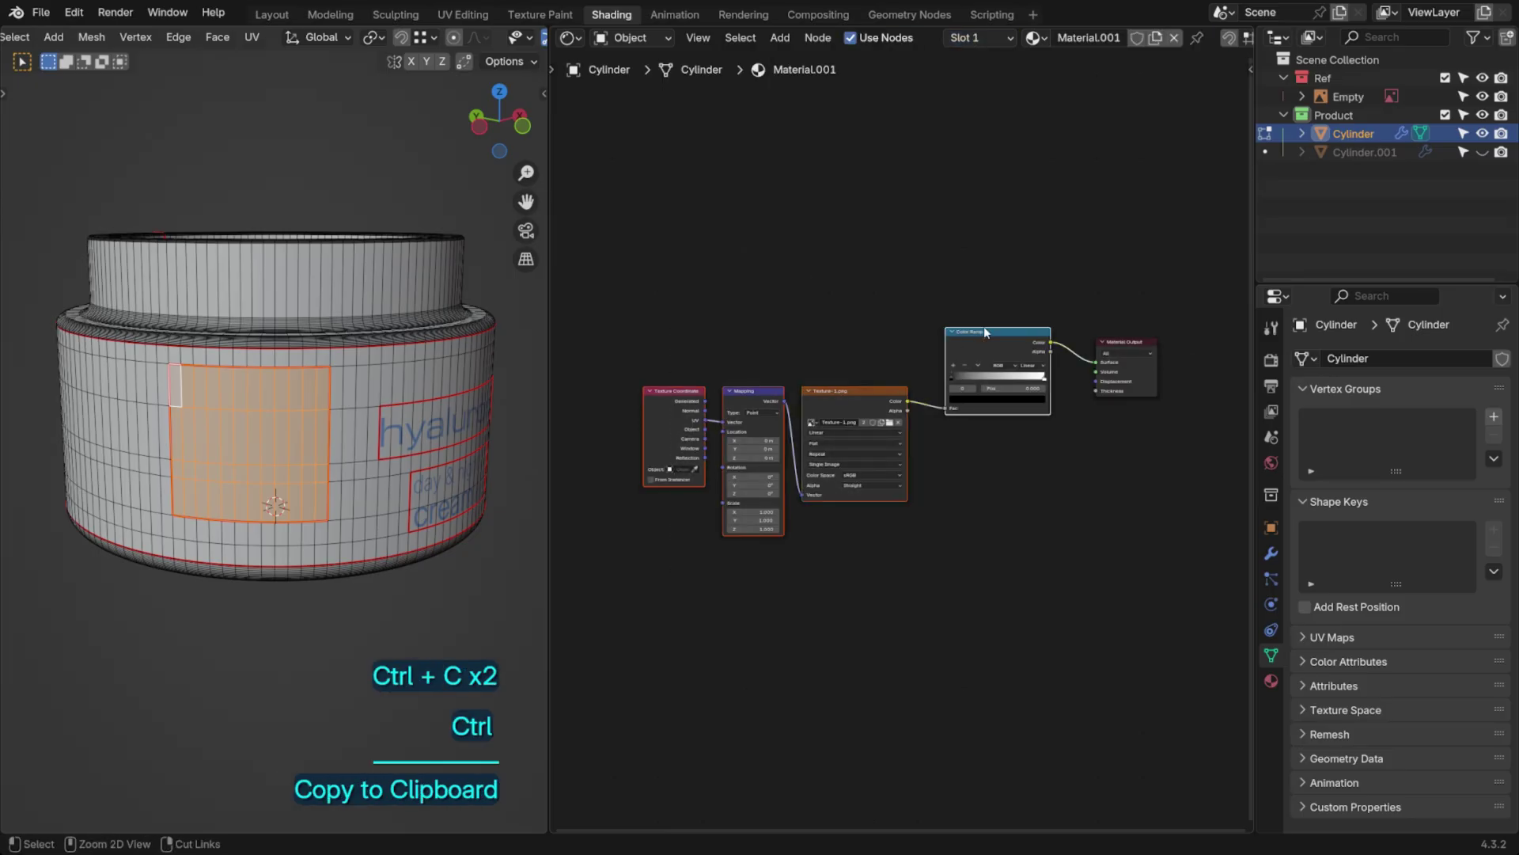
Create a new material in slot 2 and delete its Principled BSDF node
left_click(978, 36)
left_click(976, 96)
left_click(1081, 38)
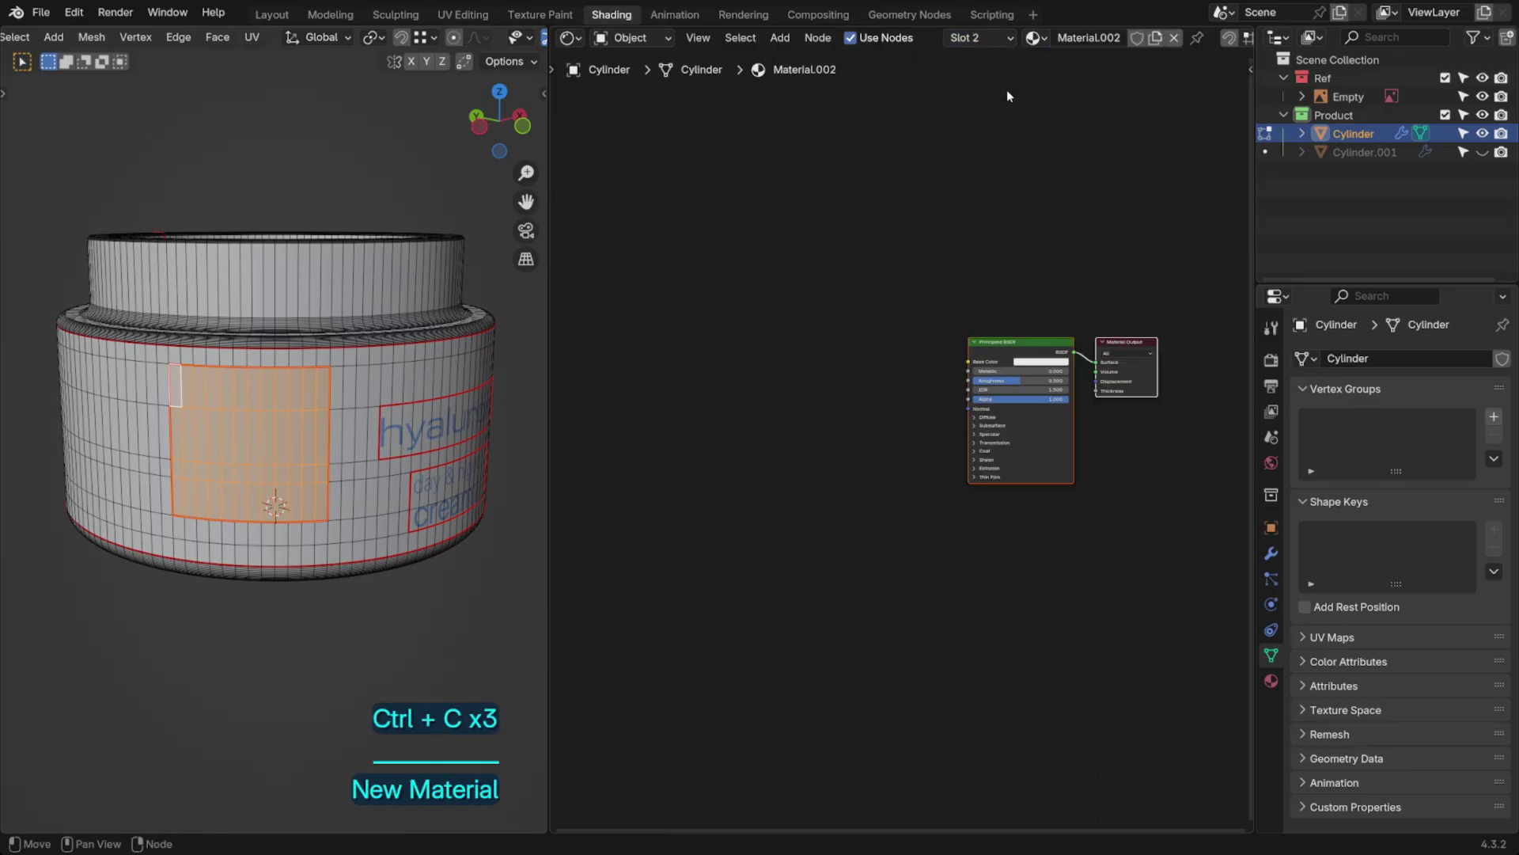
left_click(1001, 356)
key("x")
Paste the copied nodes beside the Material Output and link the Color Ramp's Color output to its Surface input
key("ctrl+v")
key("g")
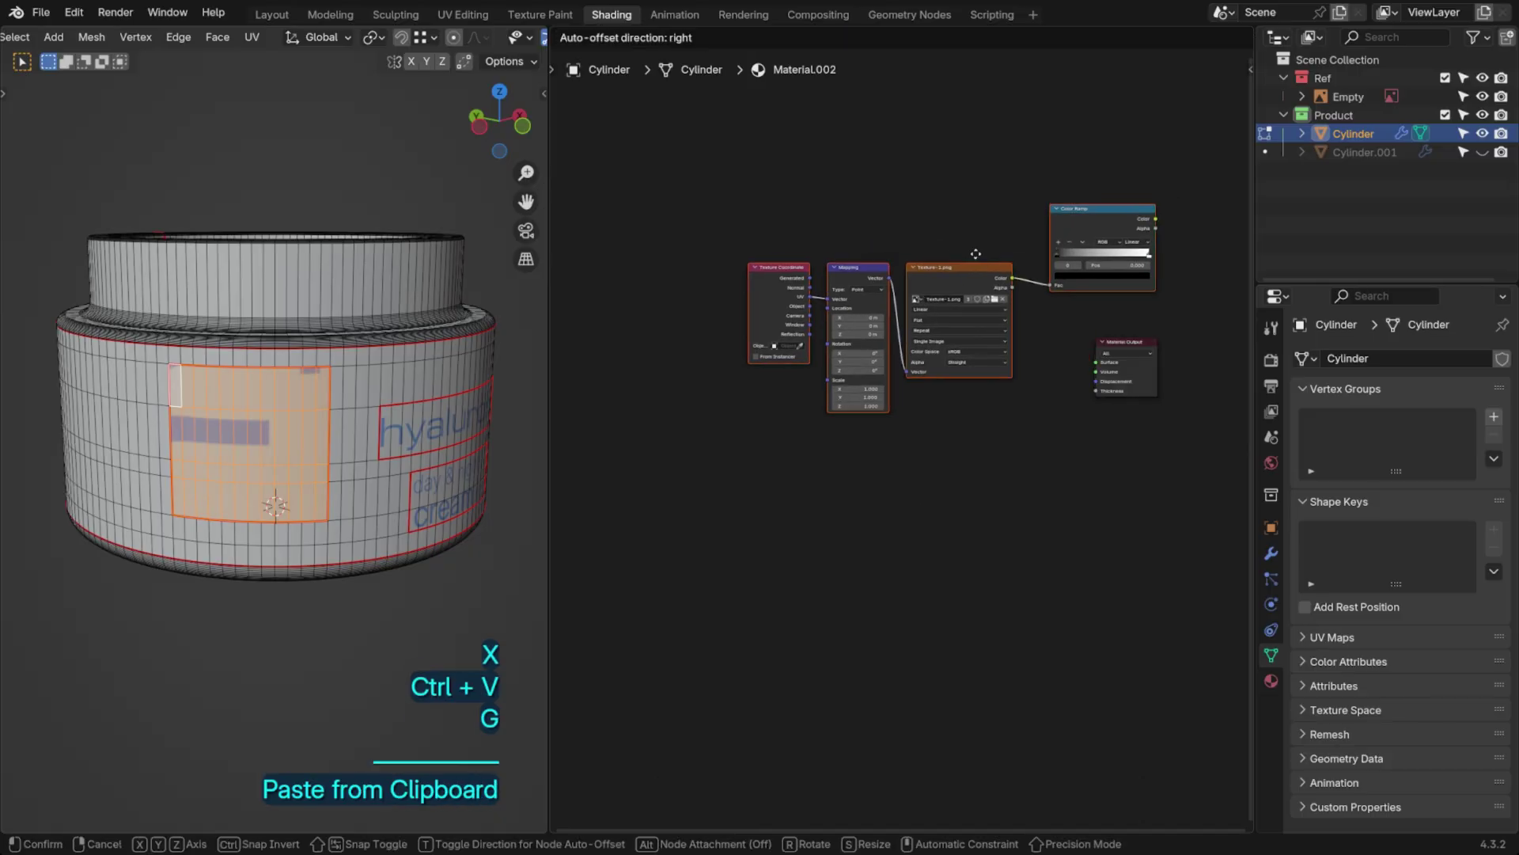
left_click(866, 349)
left_click_drag(1097, 359, 1095, 356)
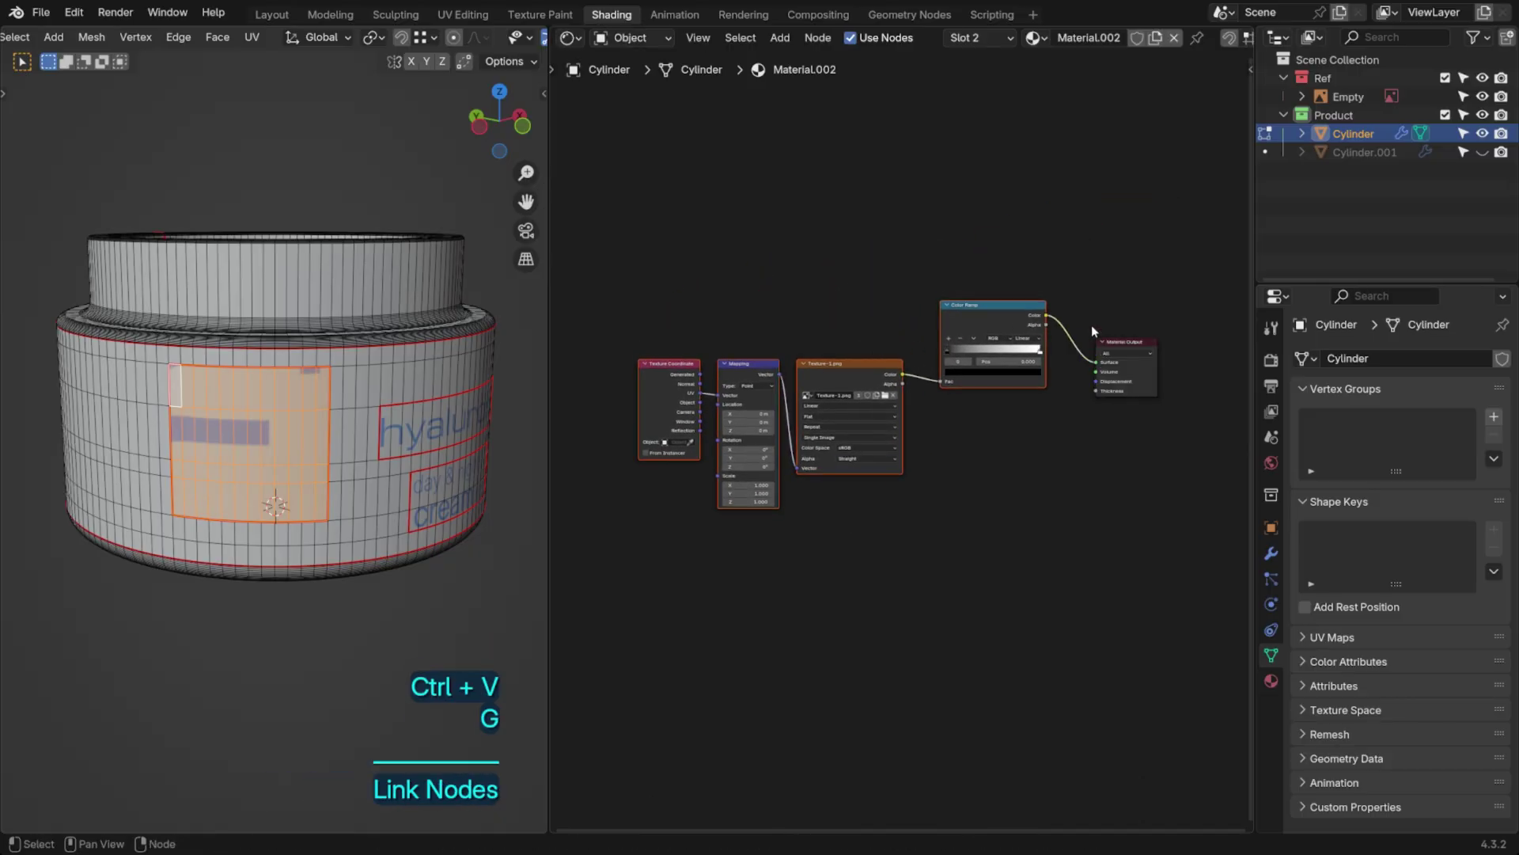
left_click(1074, 244)
Replace the pasted image texture with Texture-2.png and switch the Shader Editor area back to the UV Editor
scroll(853, 414, "up", 3)
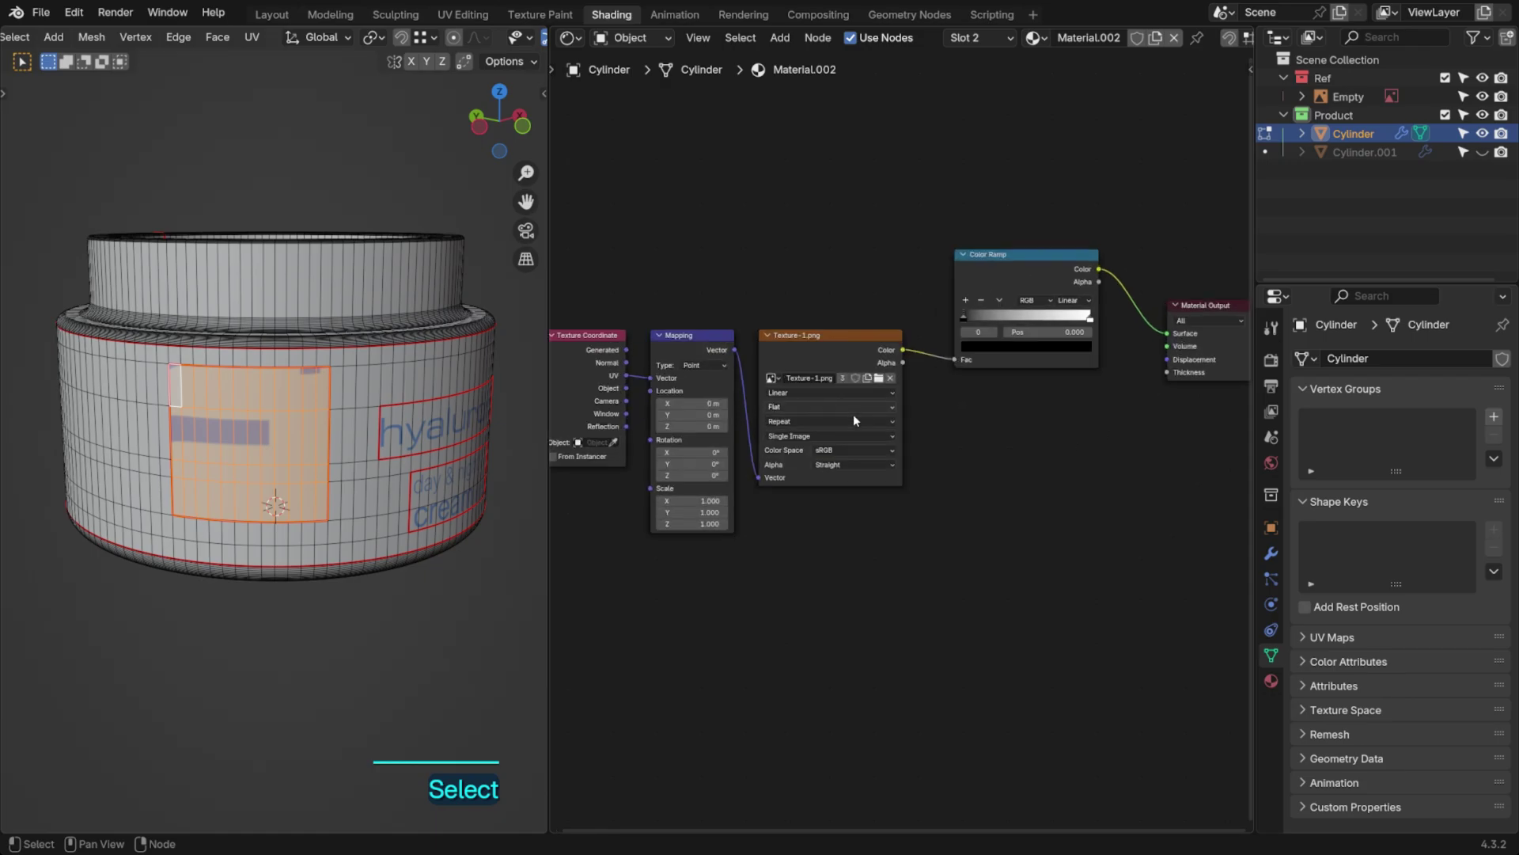
middle_click_drag(385, 541, 439, 516, "shift")
left_click(570, 37)
left_click(611, 129)
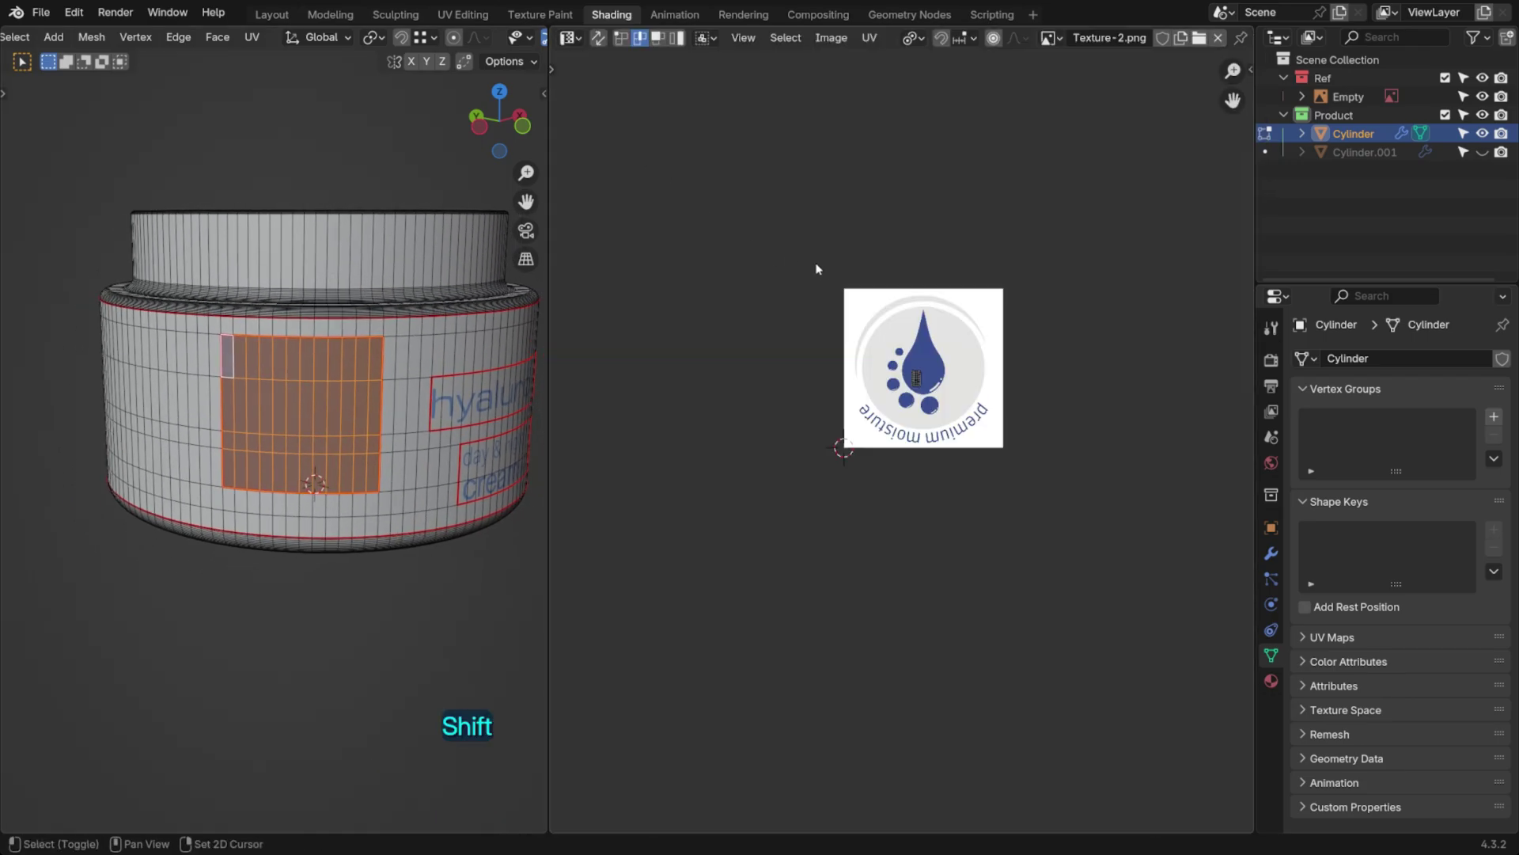
middle_click_drag(818, 268, 821, 327, "shift")
scroll(828, 349, "up", 2)
middle_click_drag(356, 285, 317, 320)
scroll(317, 320, "up", 3)
middle_click_drag(318, 320, 310, 307)
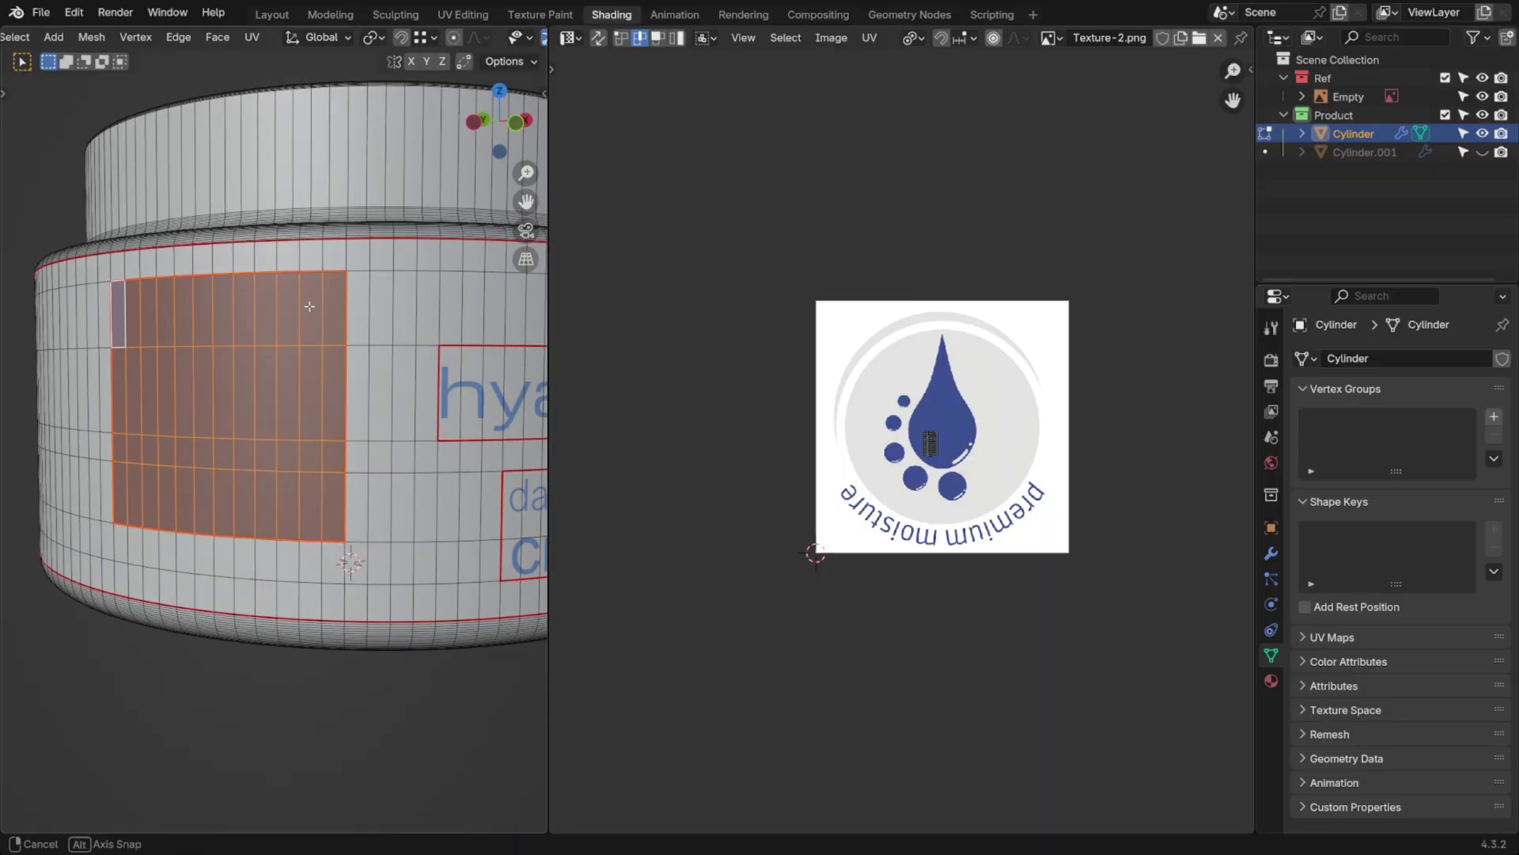
scroll(969, 417, "up", 2)
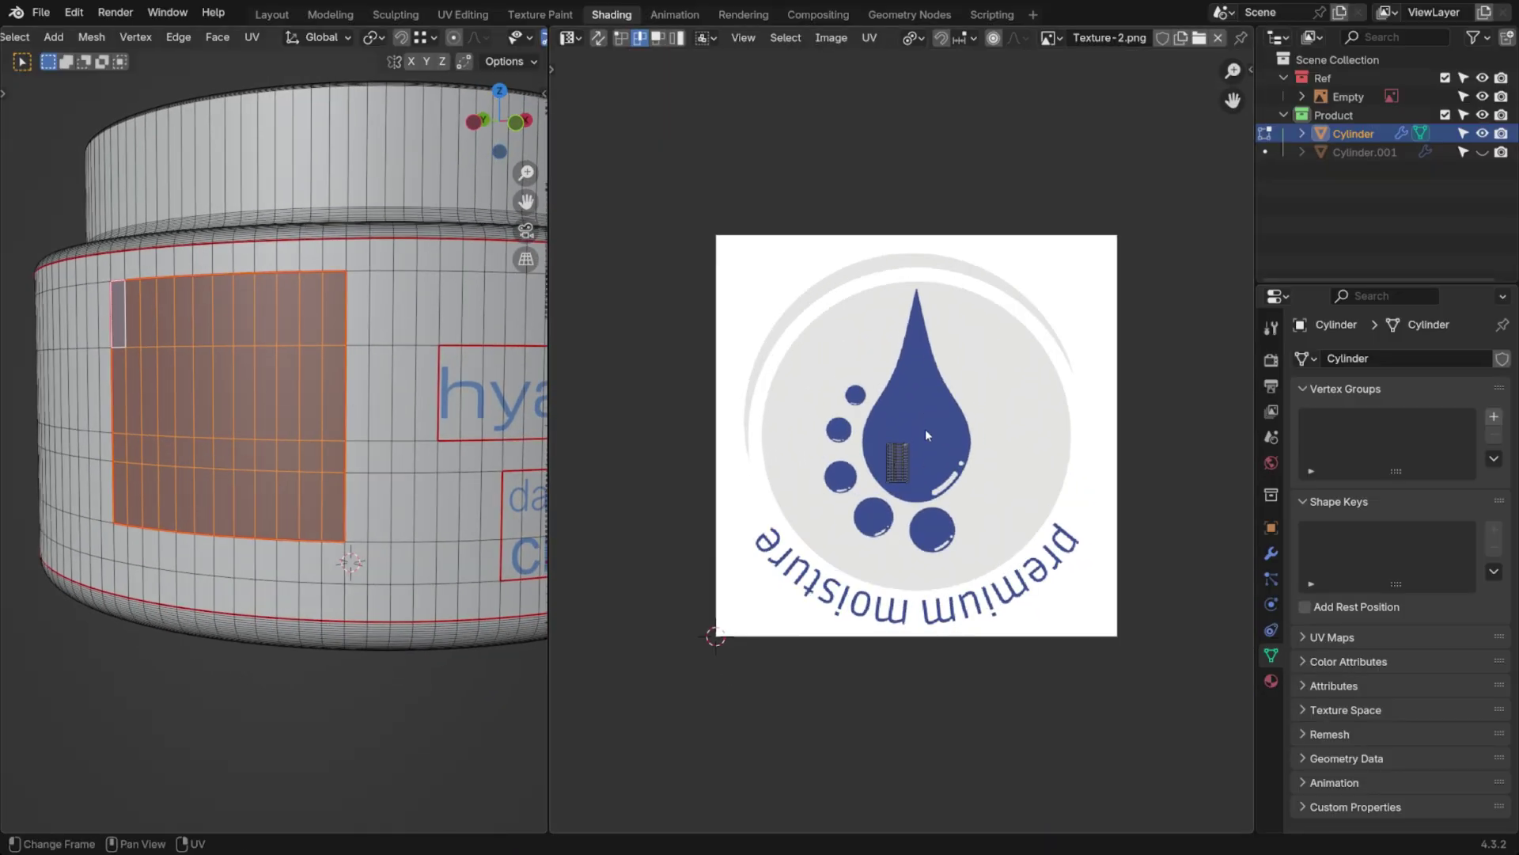
Unwrap the selected square of faces on the jar with Angle Based and rotate the UV island a quarter turn to set the logo upright
left_click(266, 37)
mouse_move(285, 58)
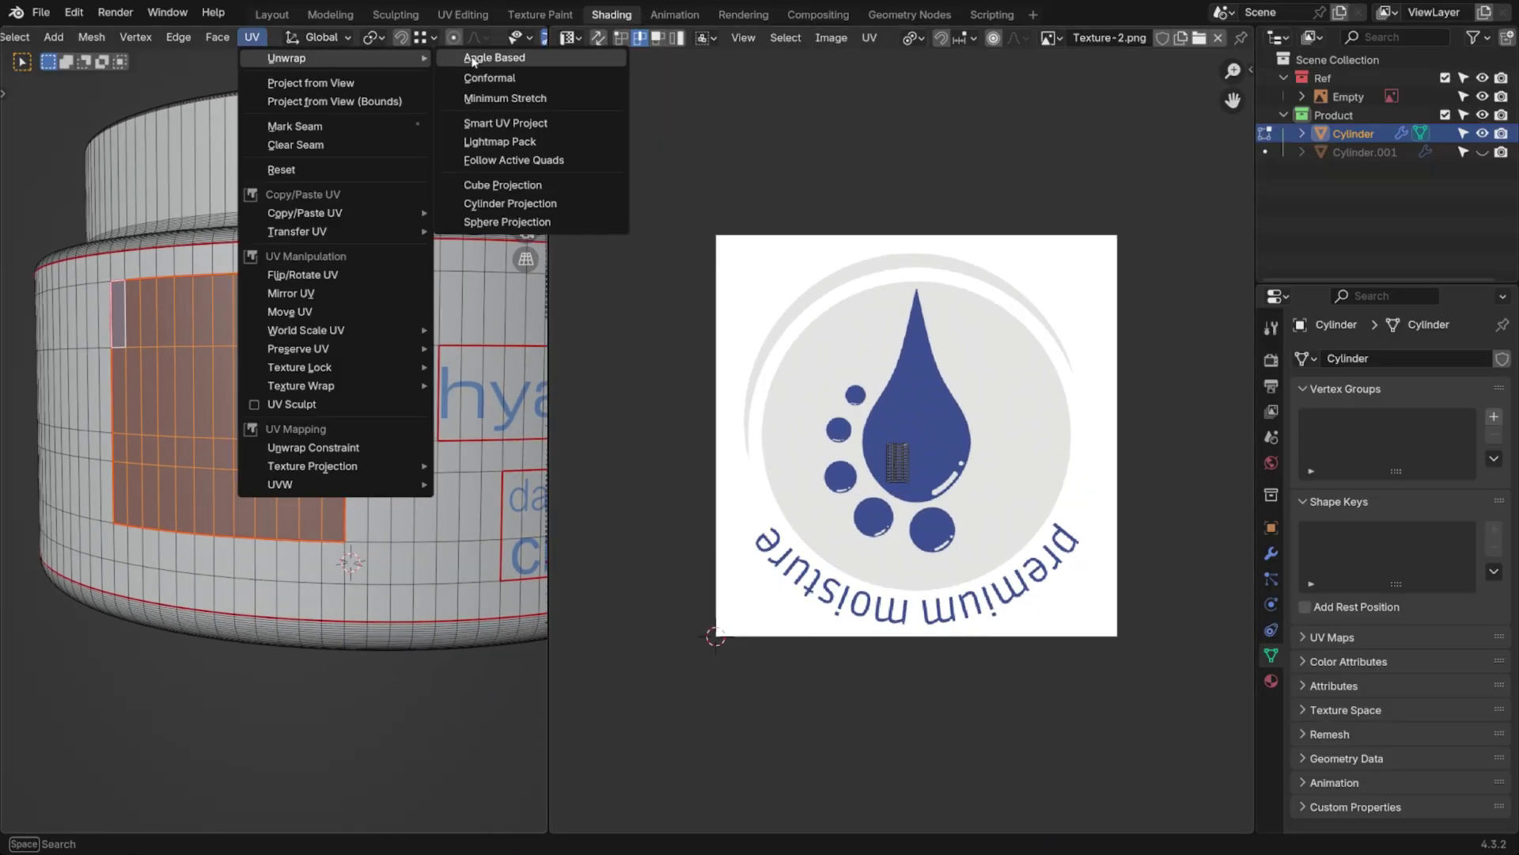
left_click(496, 58)
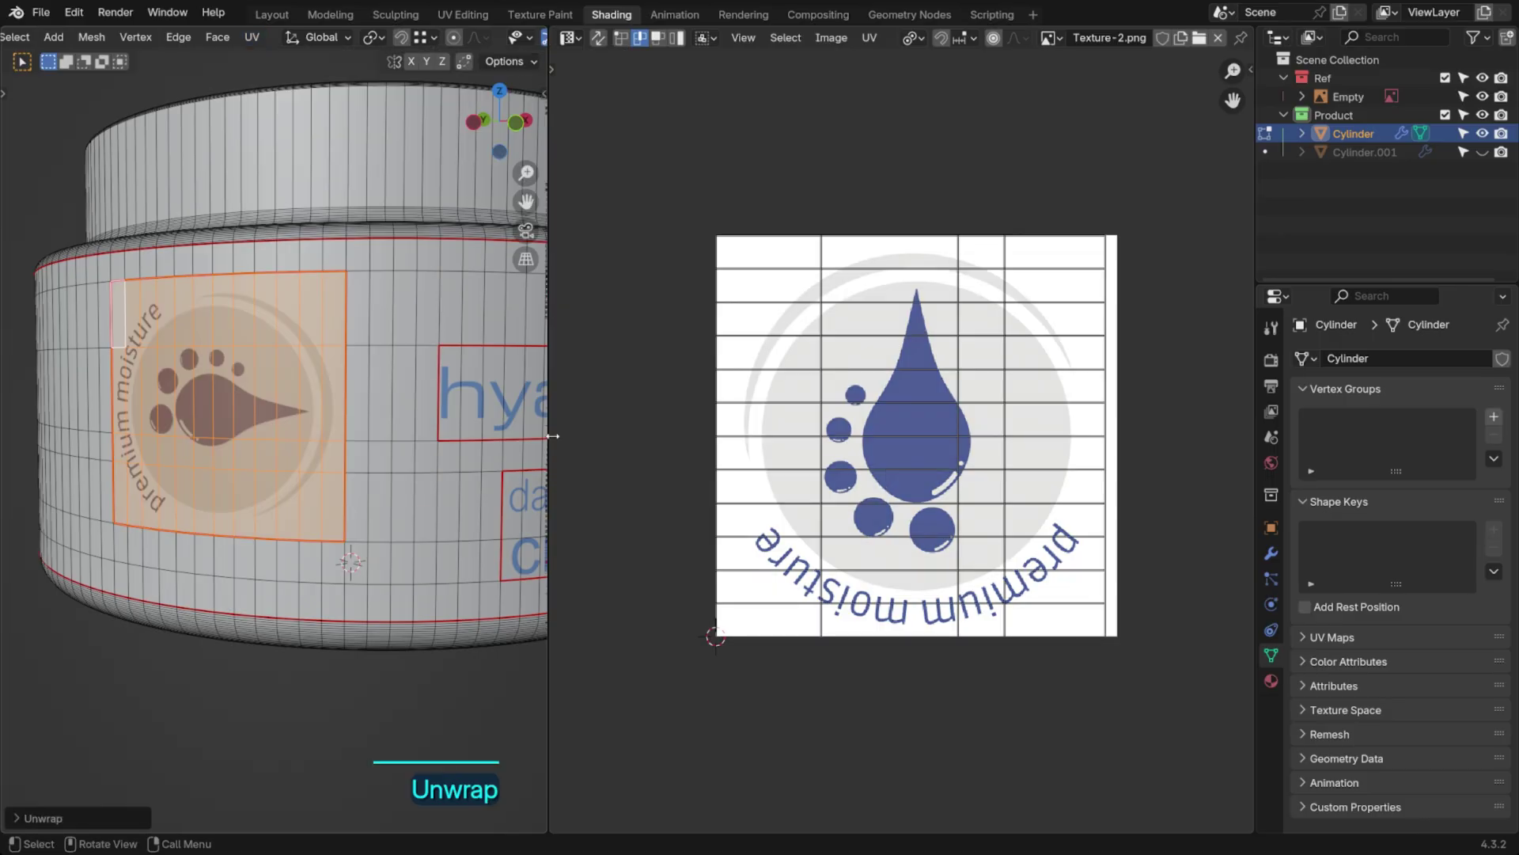
key("a")
key("r")
key("ctrl")
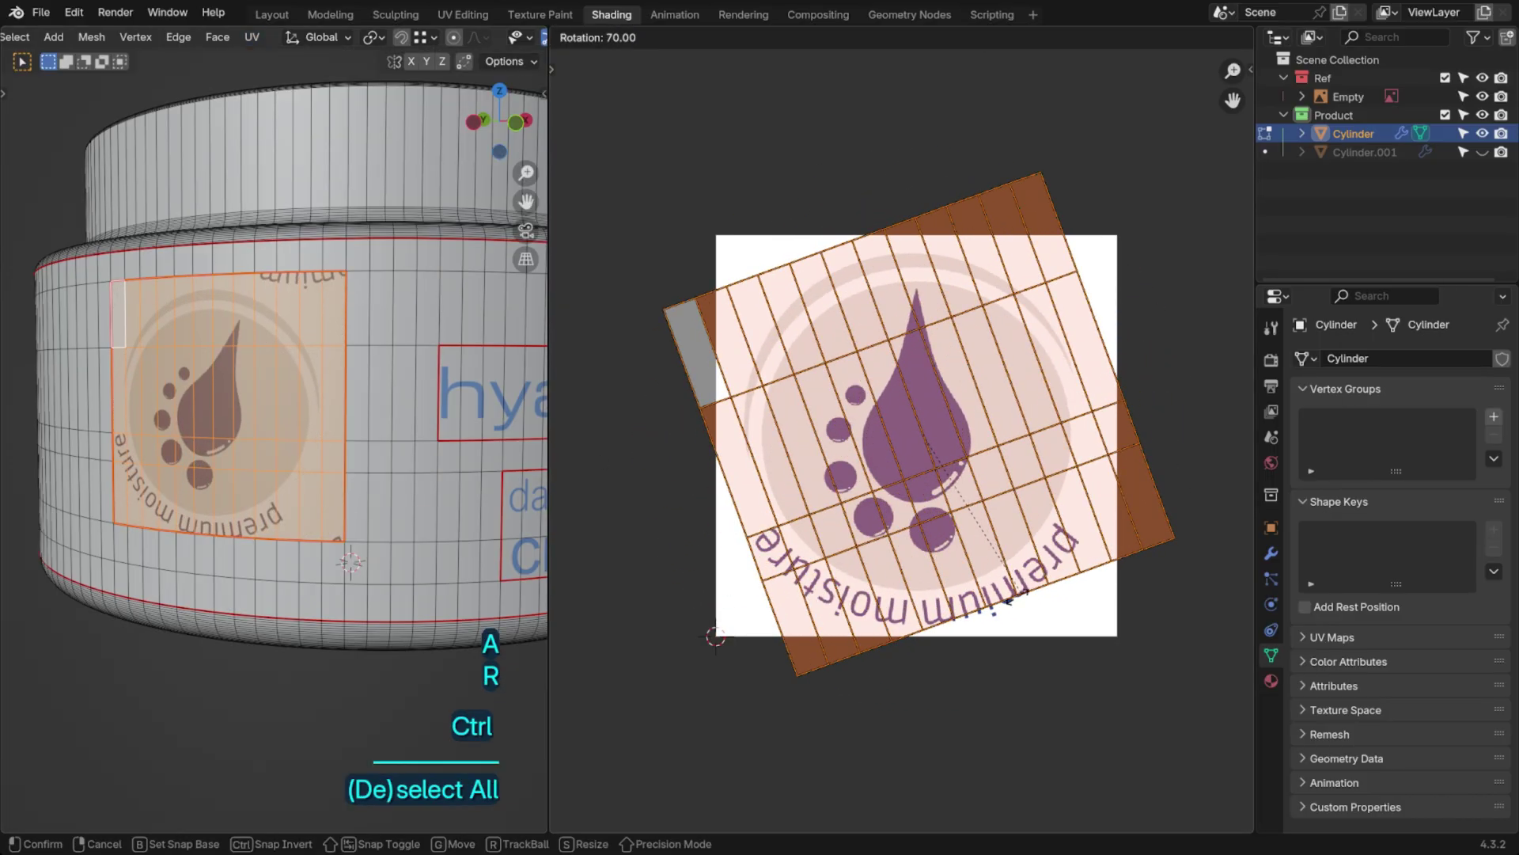
key("ctrl+z")
Move the UV island over Texture-2.png, adjusting it along Y, to centre the premium moisture logo in the selected faces
key("g")
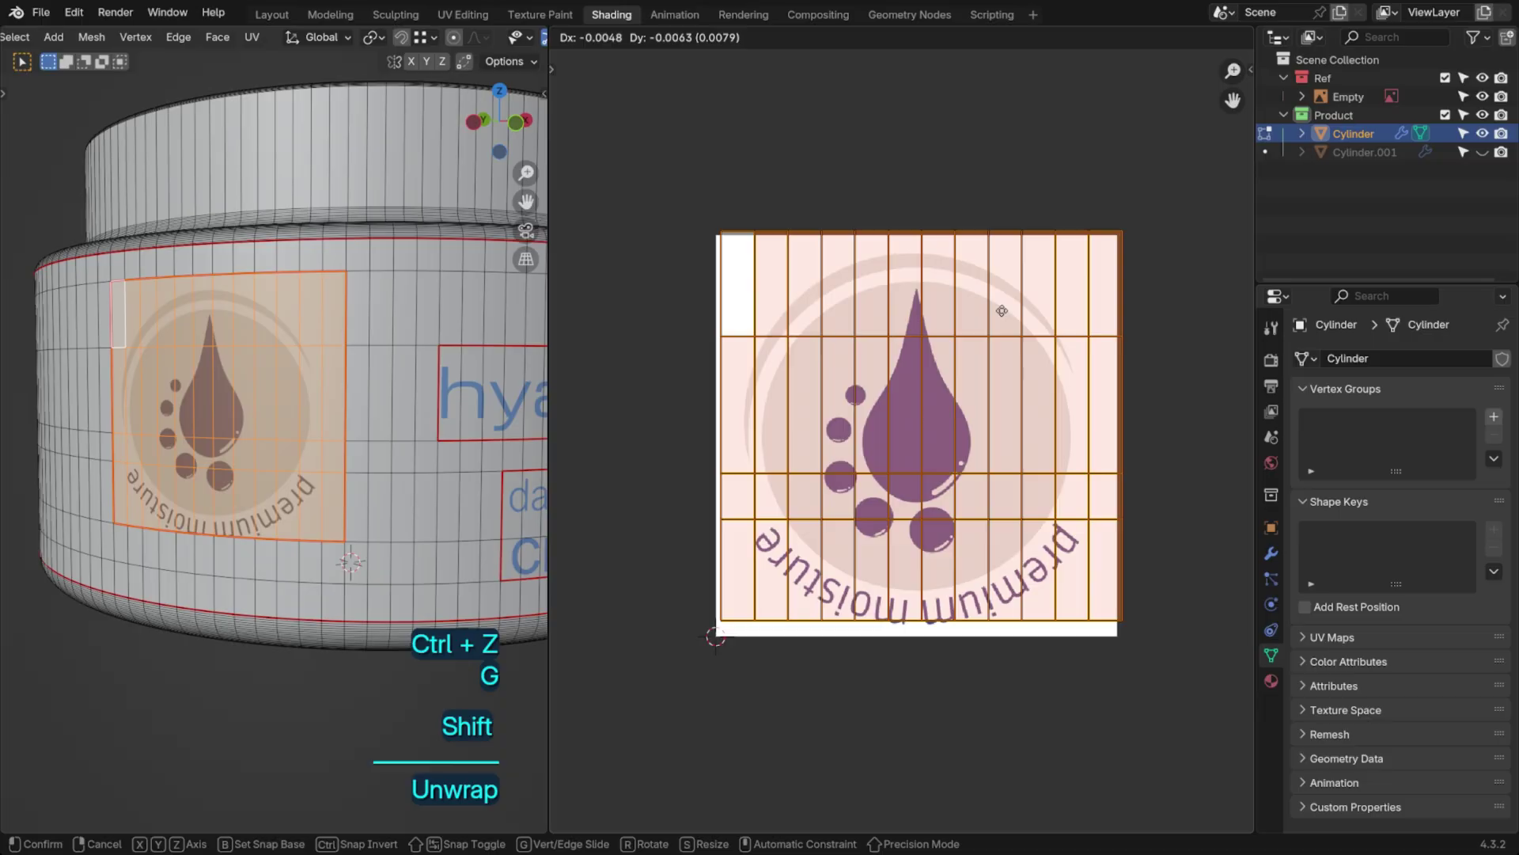
left_click(957, 406)
key("g")
key("y")
left_click(1001, 383)
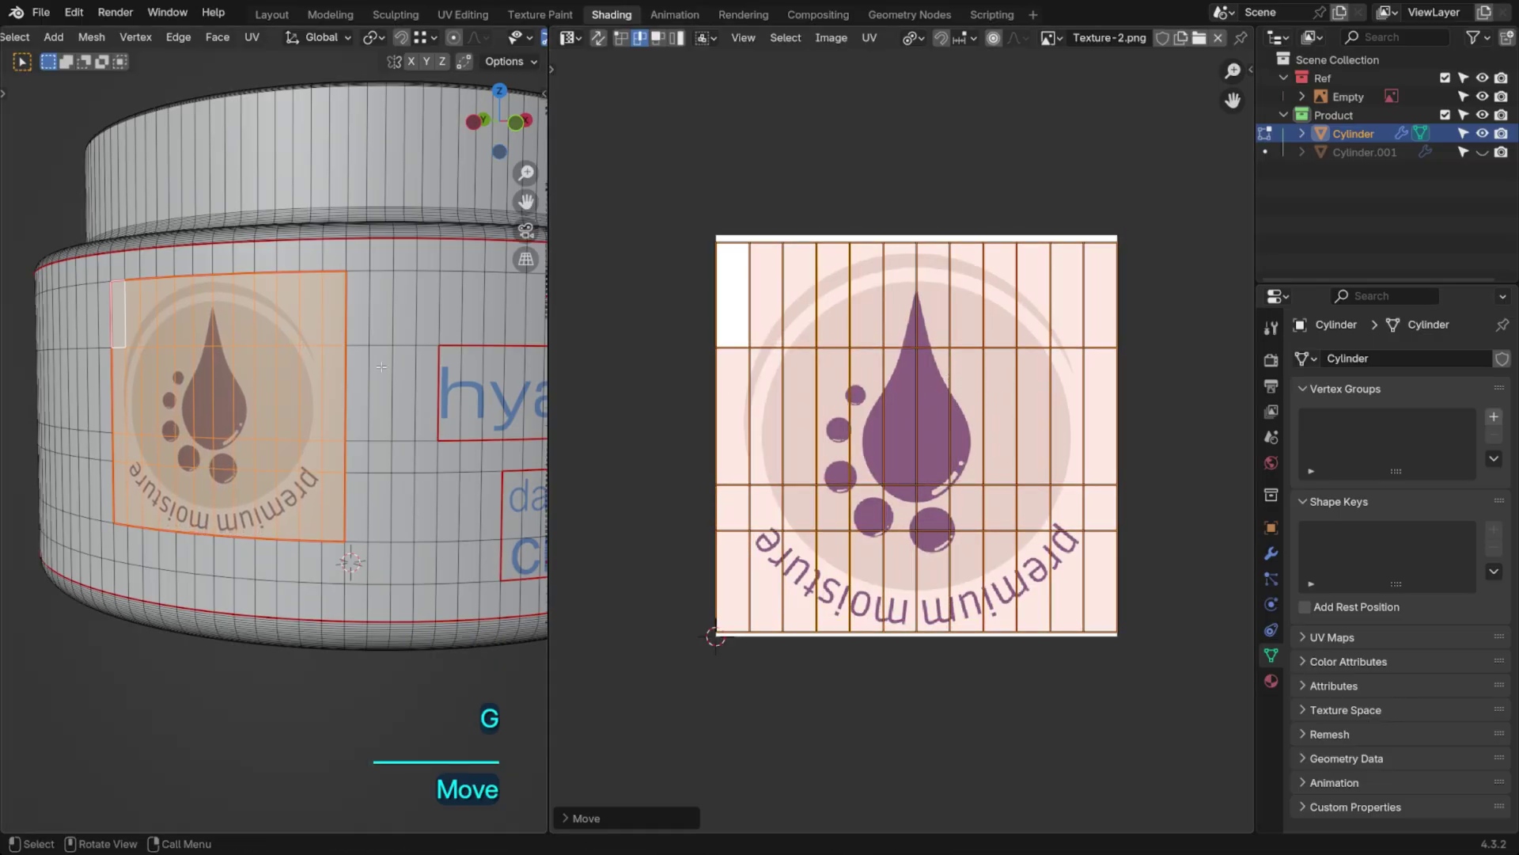
scroll(356, 411, "up", 1)
middle_click_drag(332, 411, 345, 416)
key("g")
key("y")
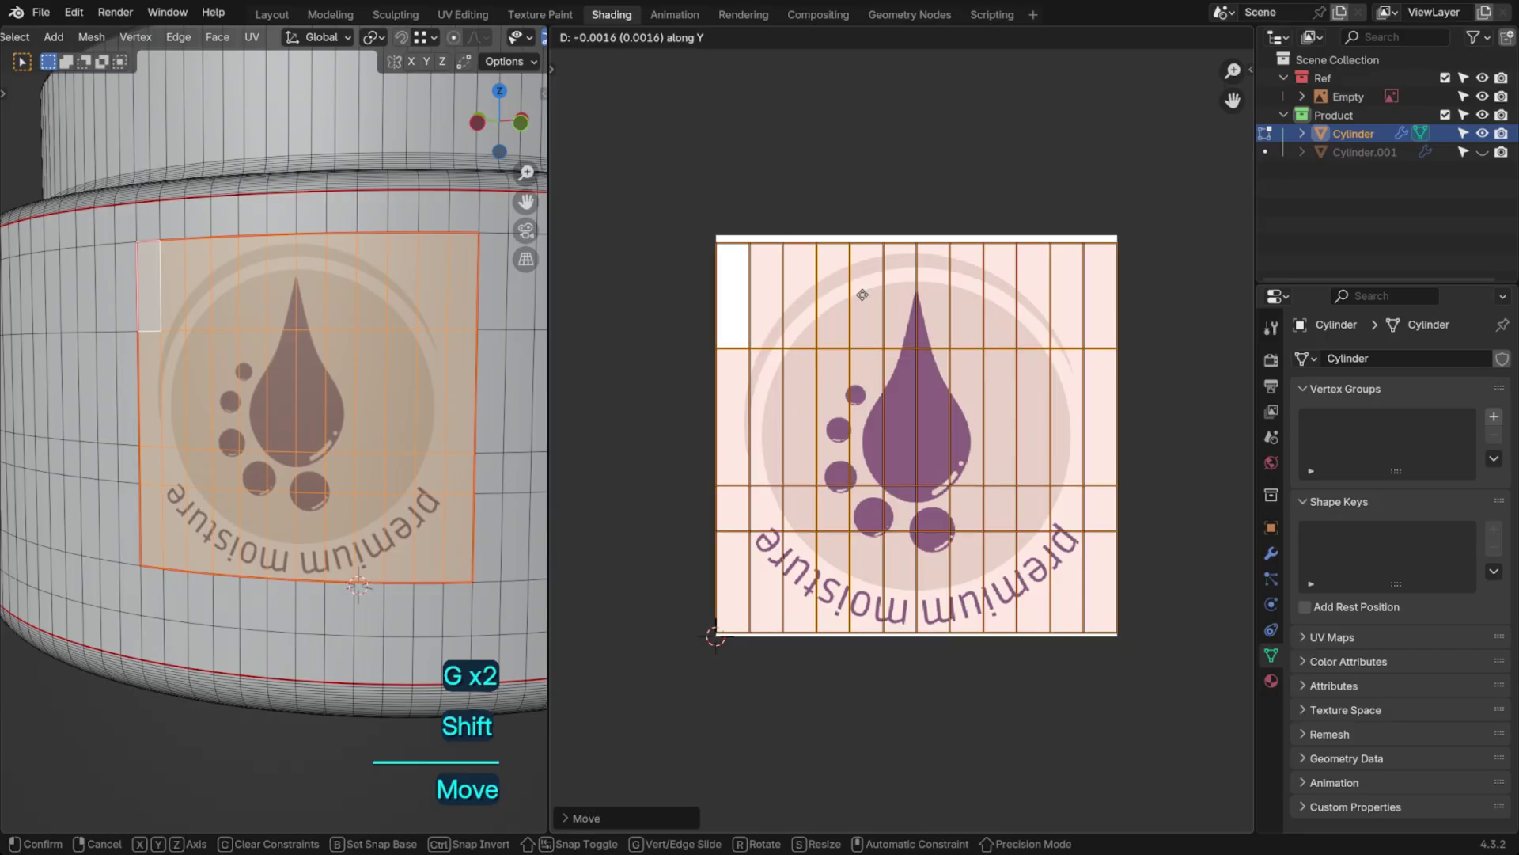
left_click(865, 295, "shift")
Return to Object Mode, widen the 3D viewport and unhide the lid object Cylinder.001
key("Tab")
scroll(409, 289, "down", 3)
middle_click_drag(410, 286, 329, 298)
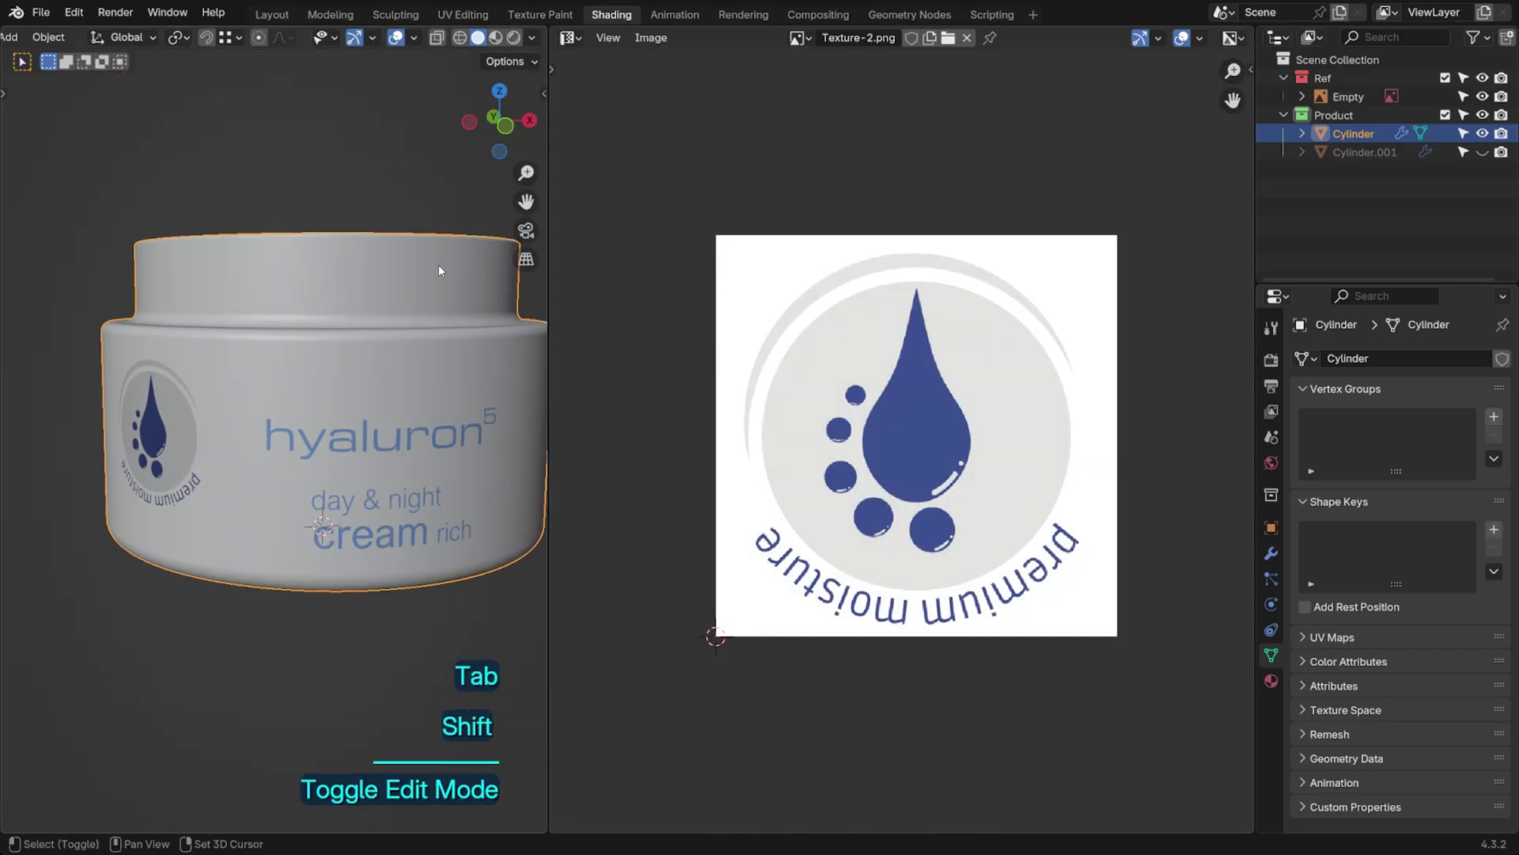
left_click_drag(549, 36, 1147, 158)
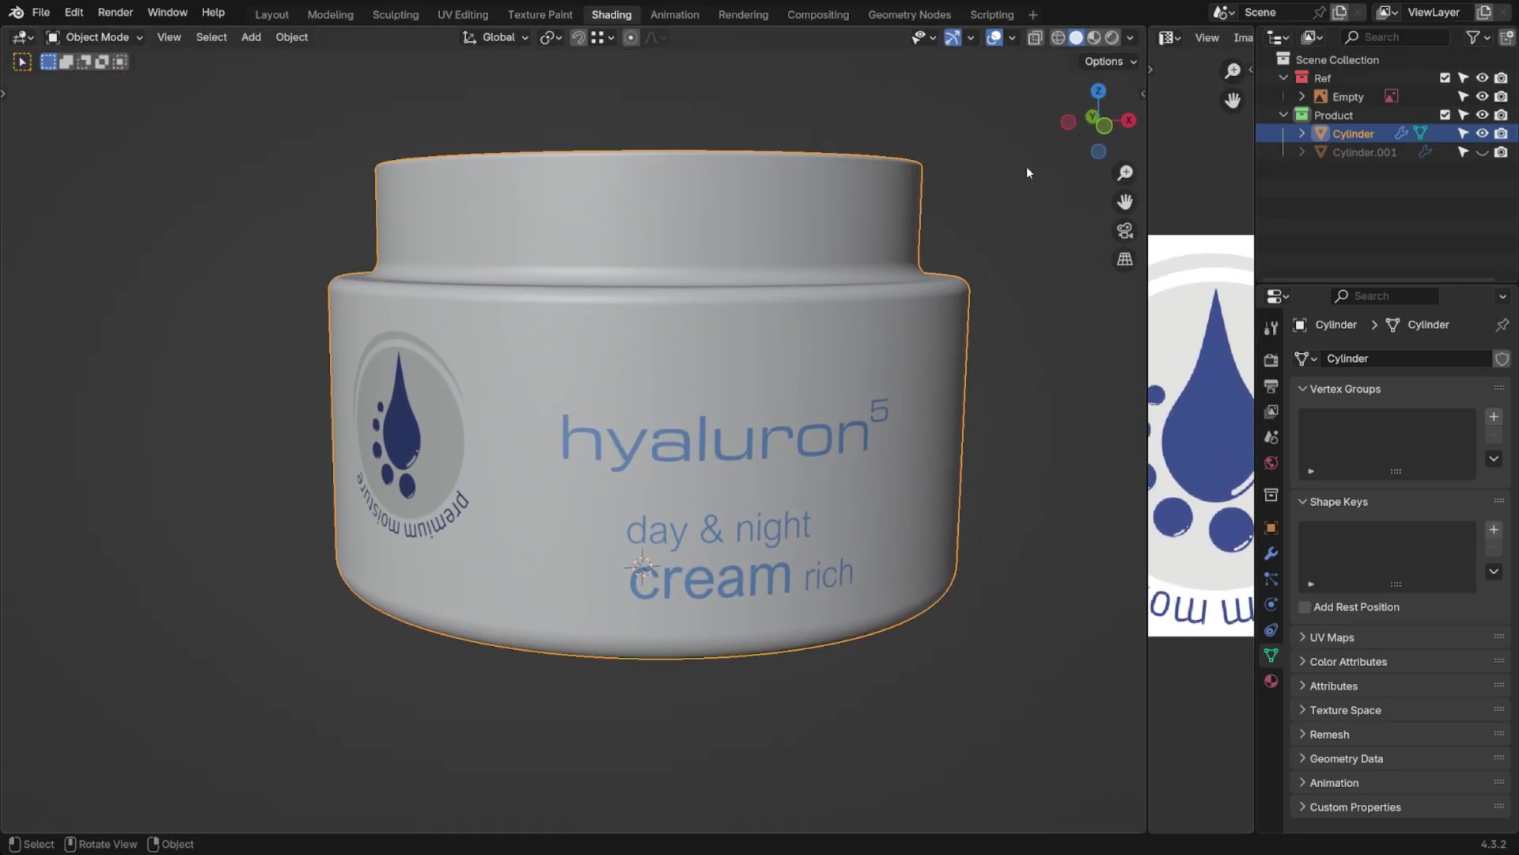
key("KP_Decimal")
left_click(861, 244)
left_click(1482, 152)
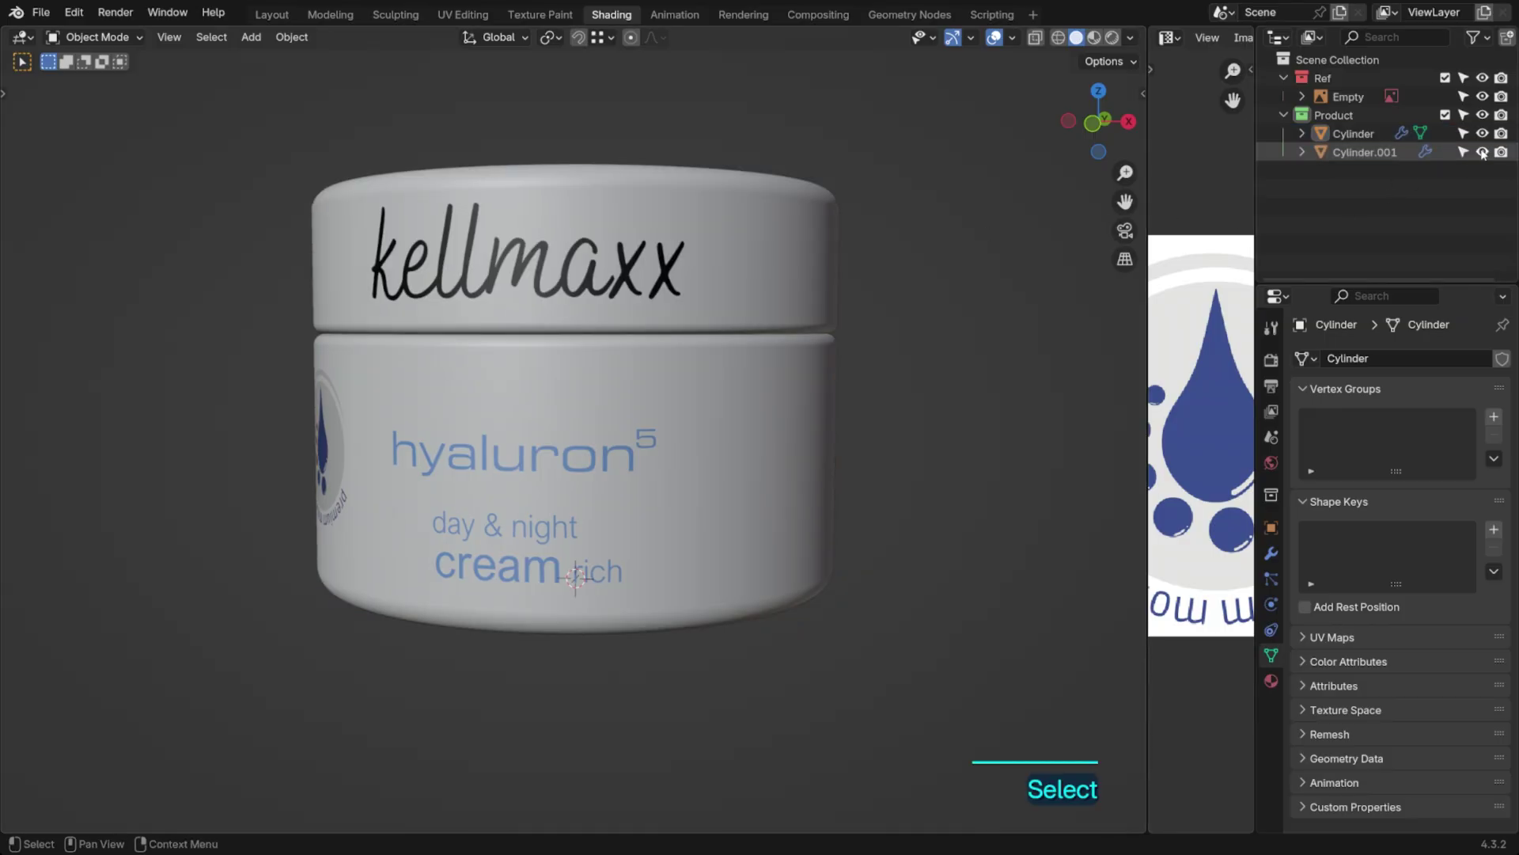
mouse_move(899, 237)
middle_mouse_down()
mouse_move(847, 224)
mouse_move(977, 221)
mouse_move(959, 135)
mouse_move(948, 305)
middle_mouse_up()
scroll(725, 345, "down", 3)
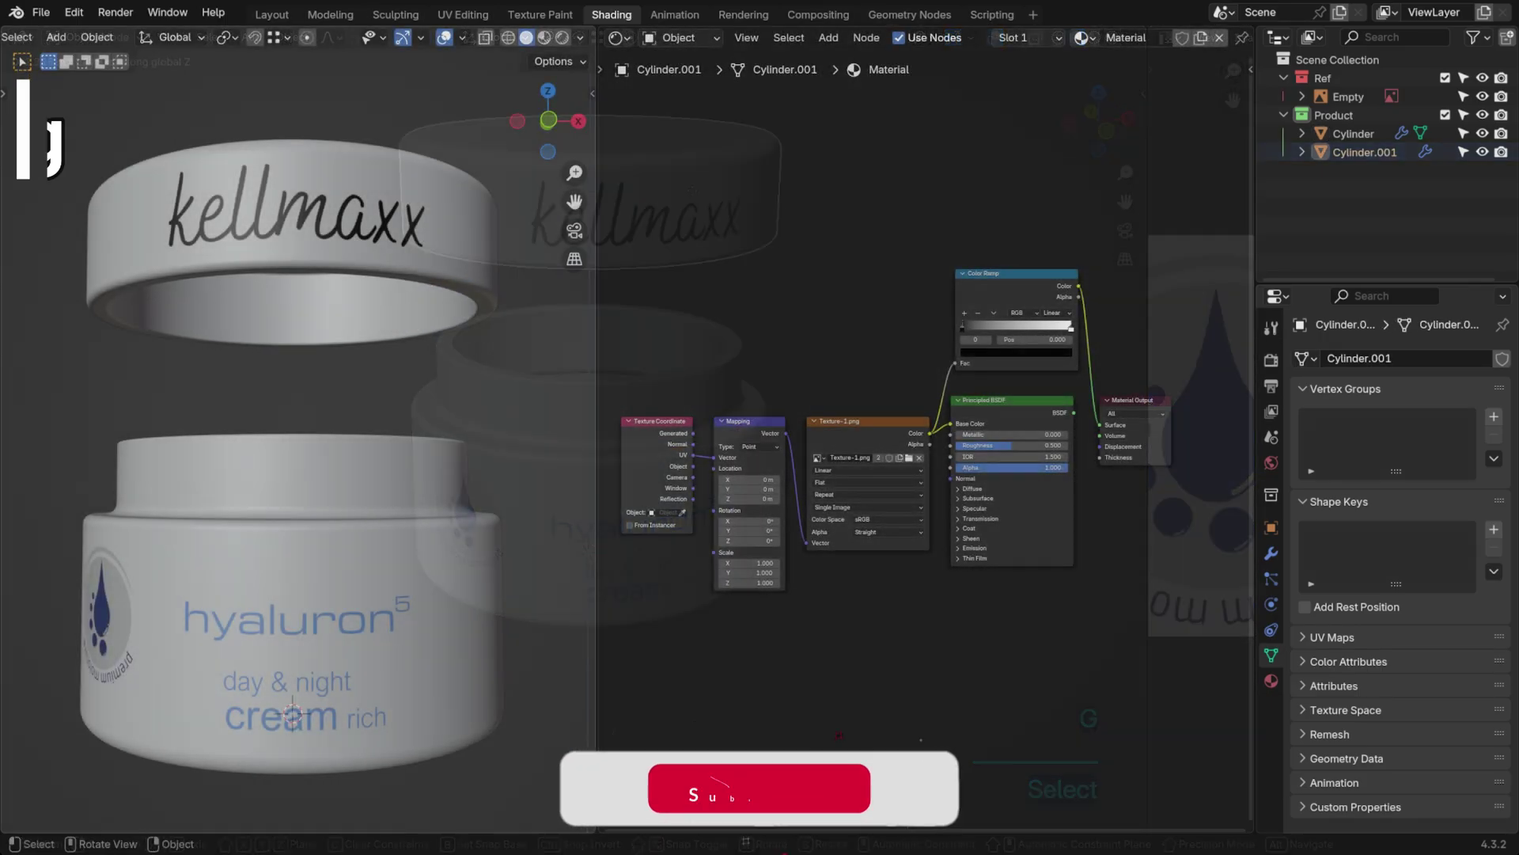
Switch the viewport to Rendered shading and isolate the lid in local view
left_click(561, 37)
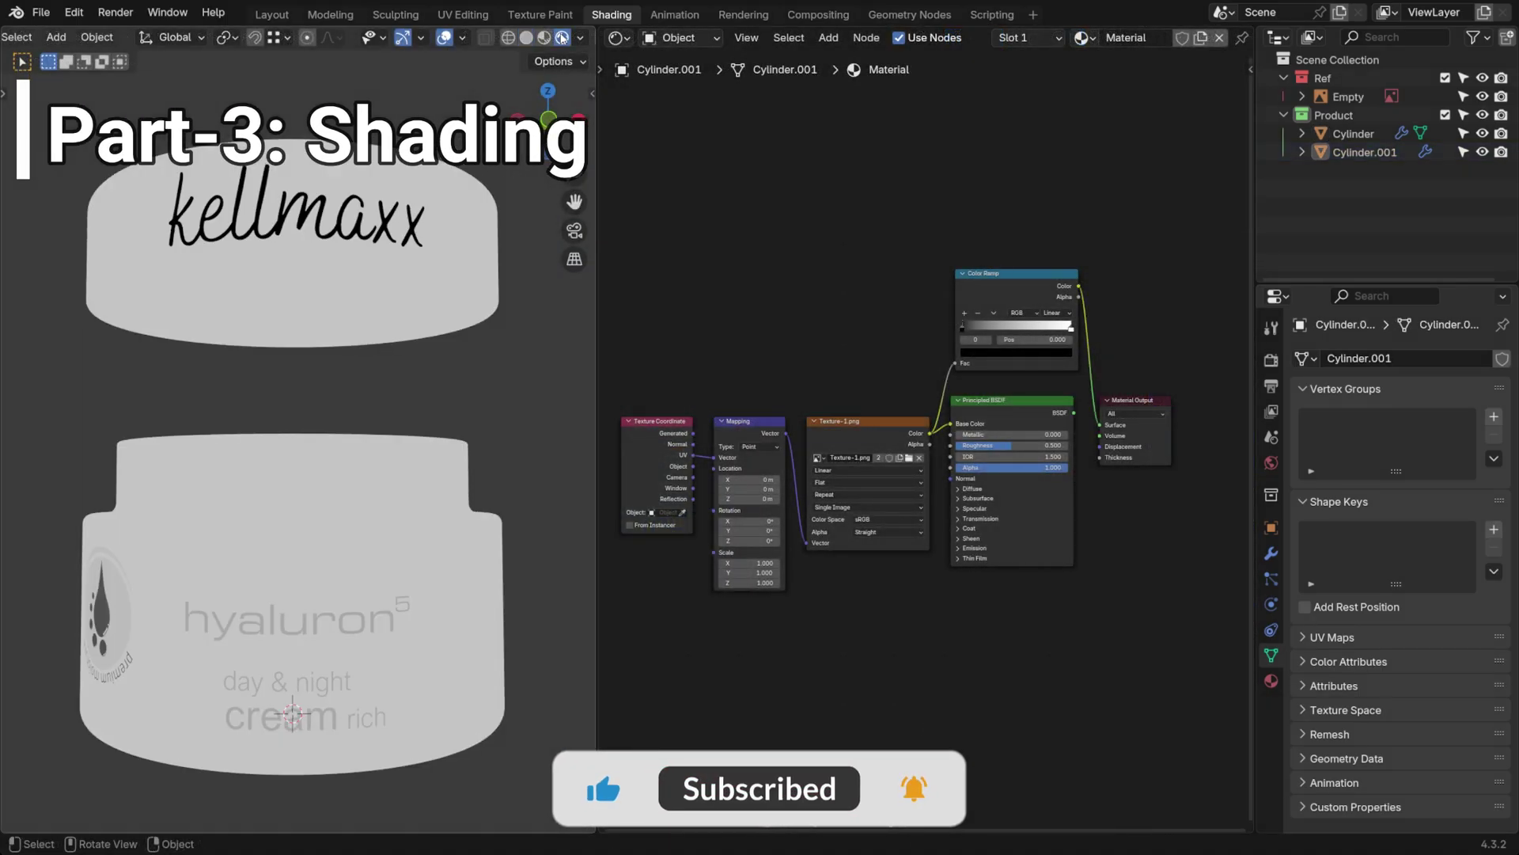
left_click(393, 239)
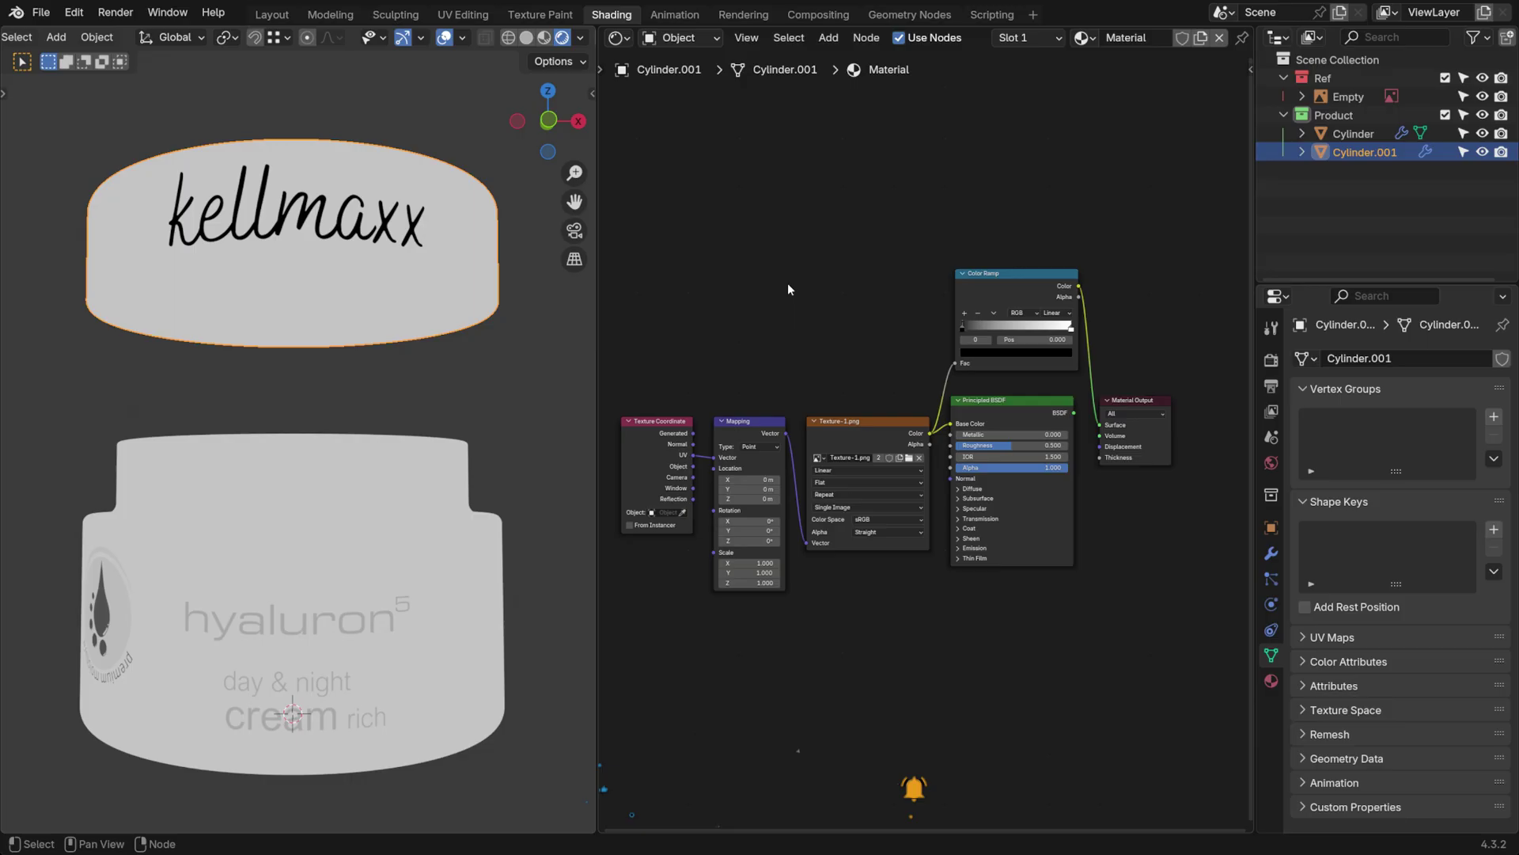
key("KP_Divide")
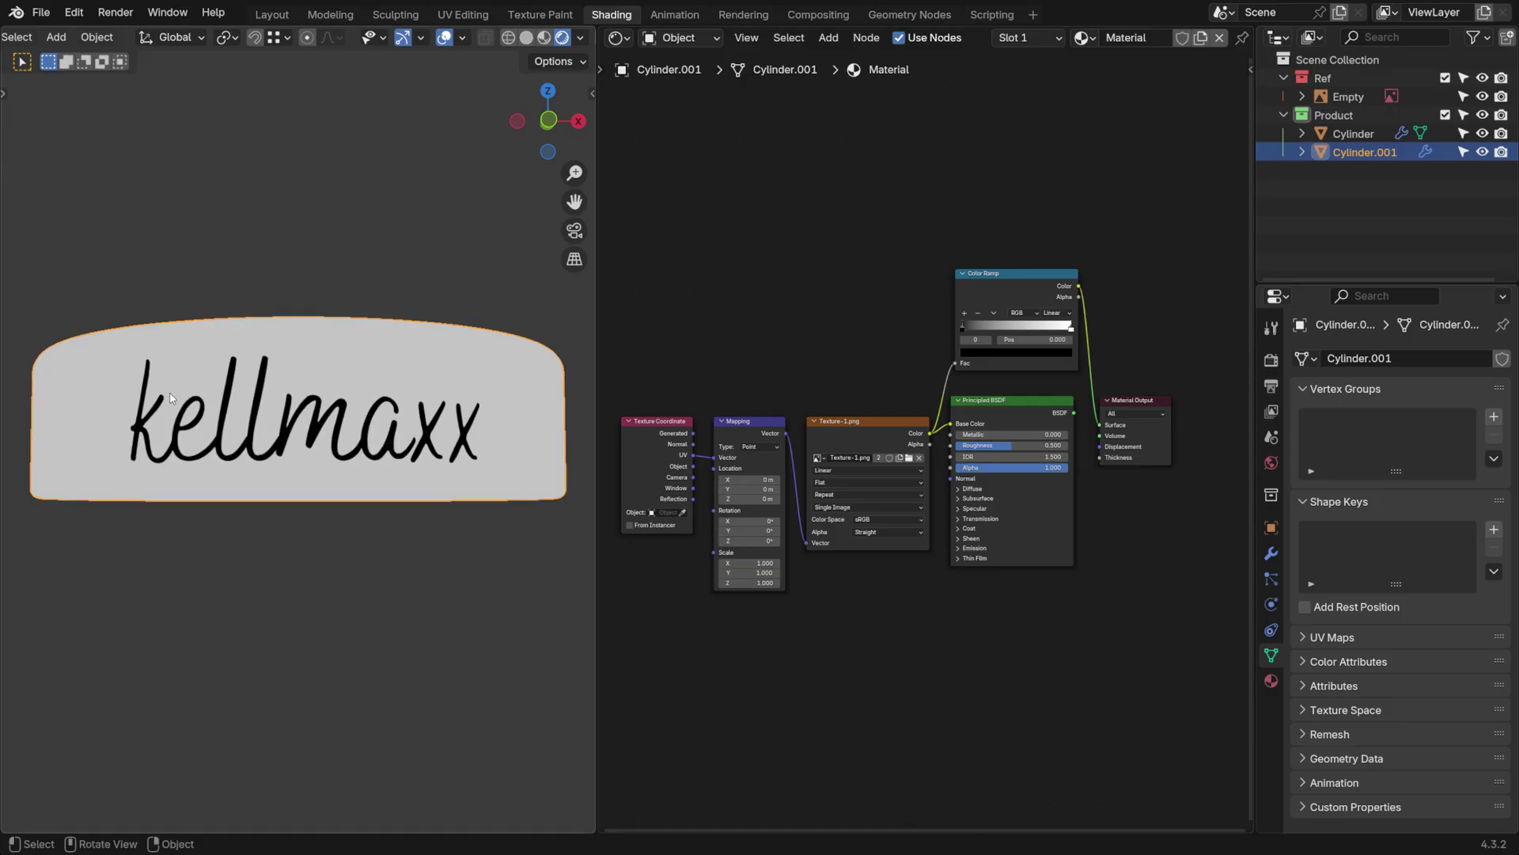
Rewire the lid material so the Color Ramp feeds the Principled BSDF into the Material Output, and set Roughness to 0.2
left_click_drag(637, 612, 894, 372)
key("g")
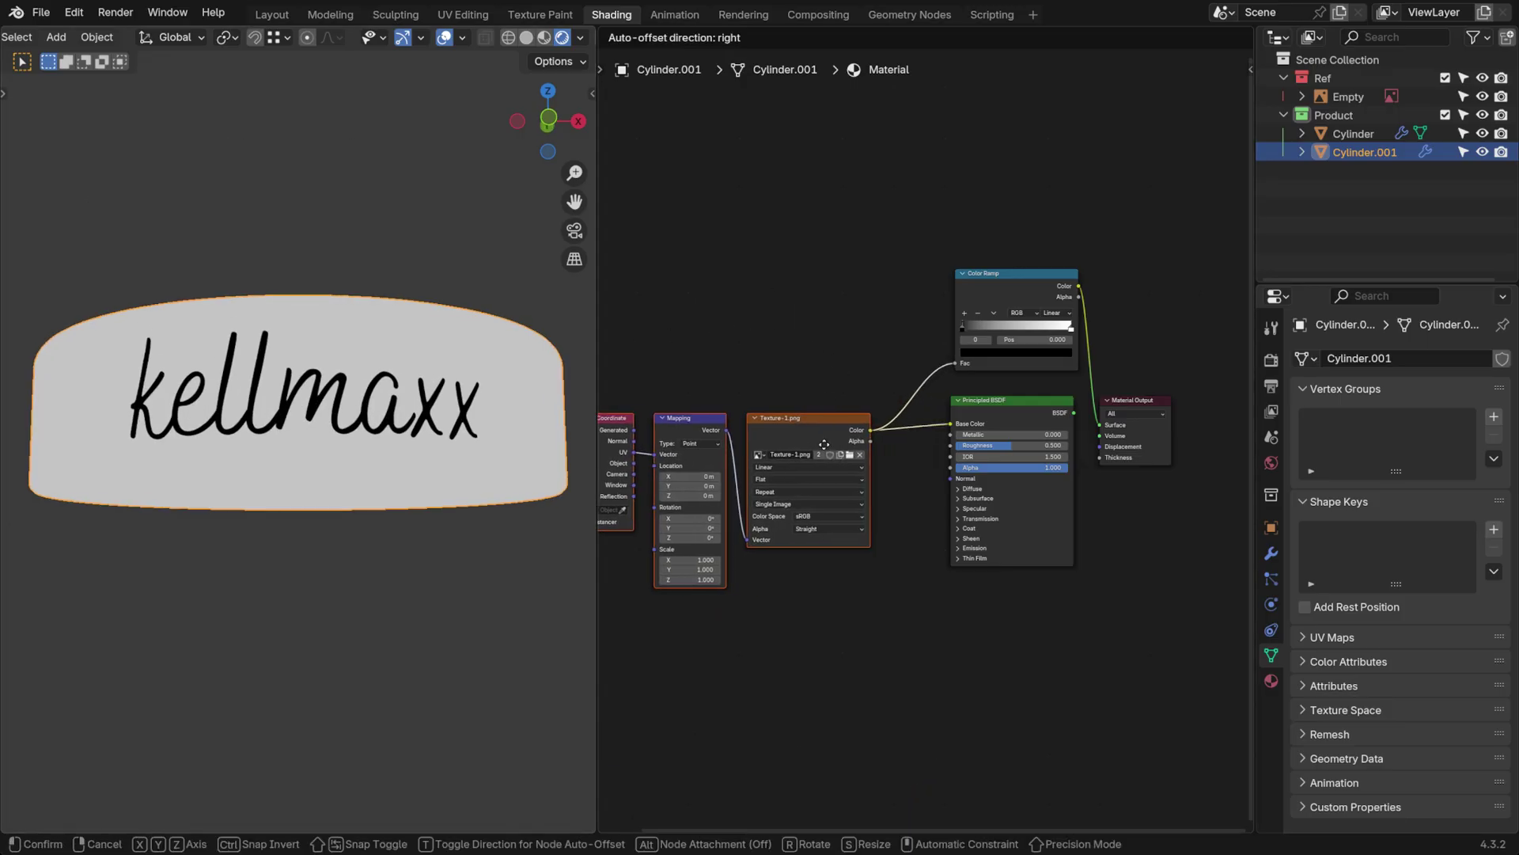
left_click(765, 356)
left_click(830, 323)
left_click_drag(1074, 412, 1100, 424)
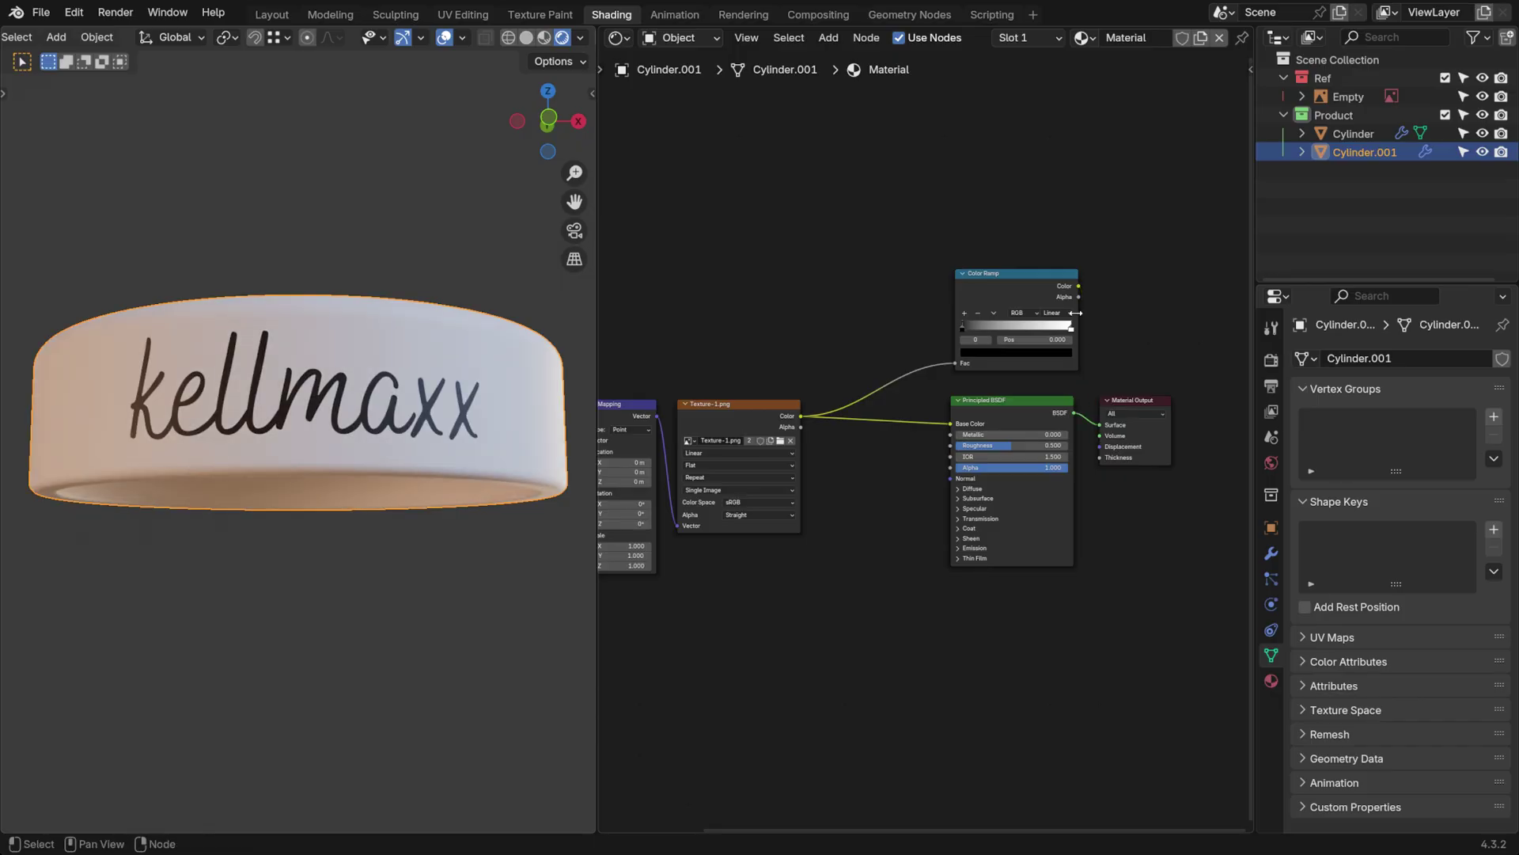
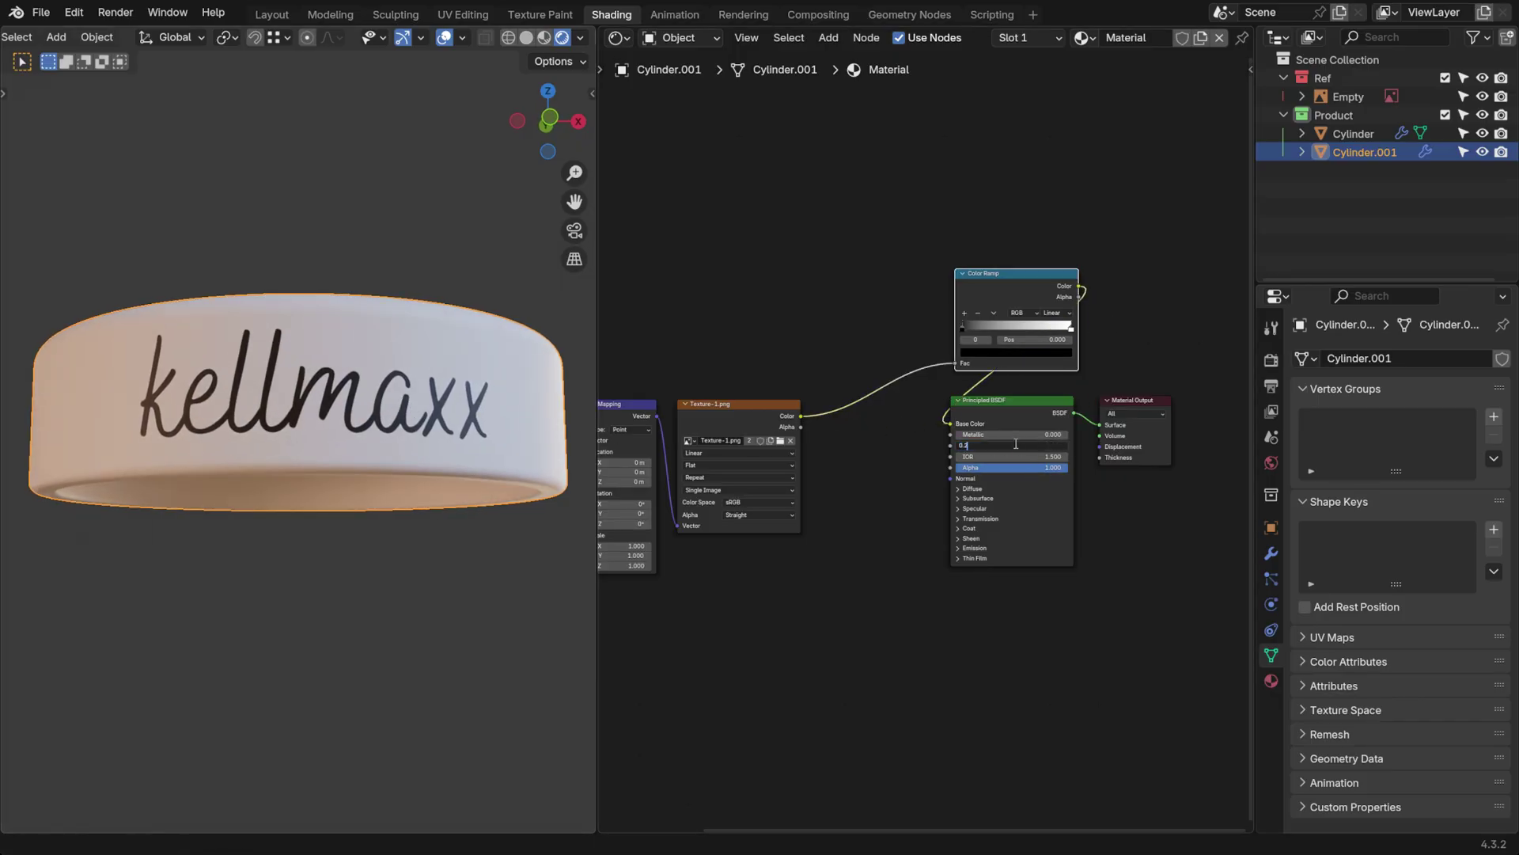
key("Return")
left_click(857, 308)
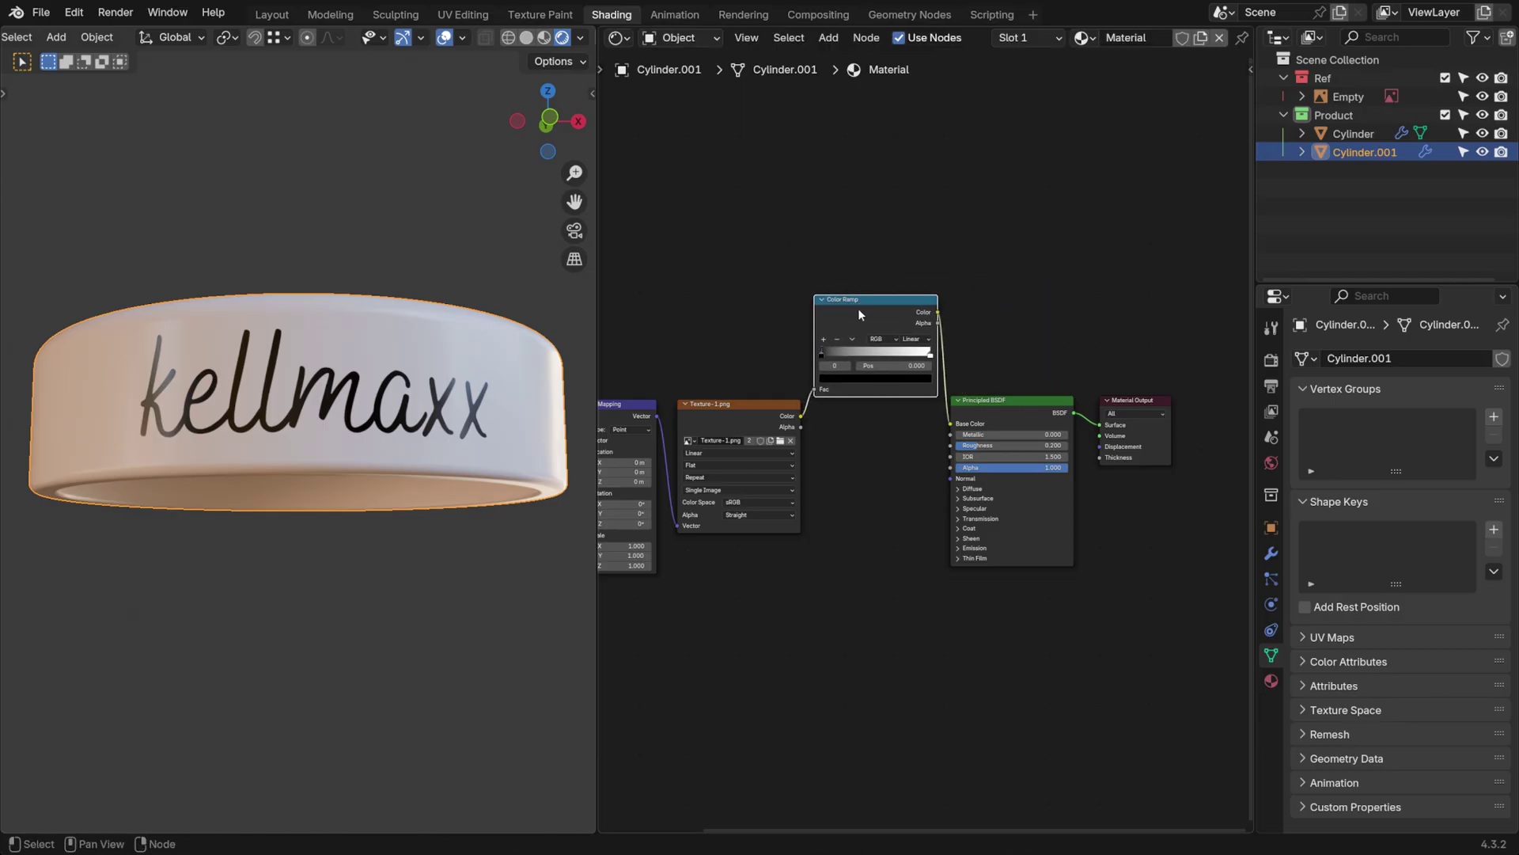
Set the lid Color Ramp's first stop to white and its second stop to light blue
scroll(858, 307, "up", 2)
left_click(836, 340)
left_click_drag(899, 140, 905, 80)
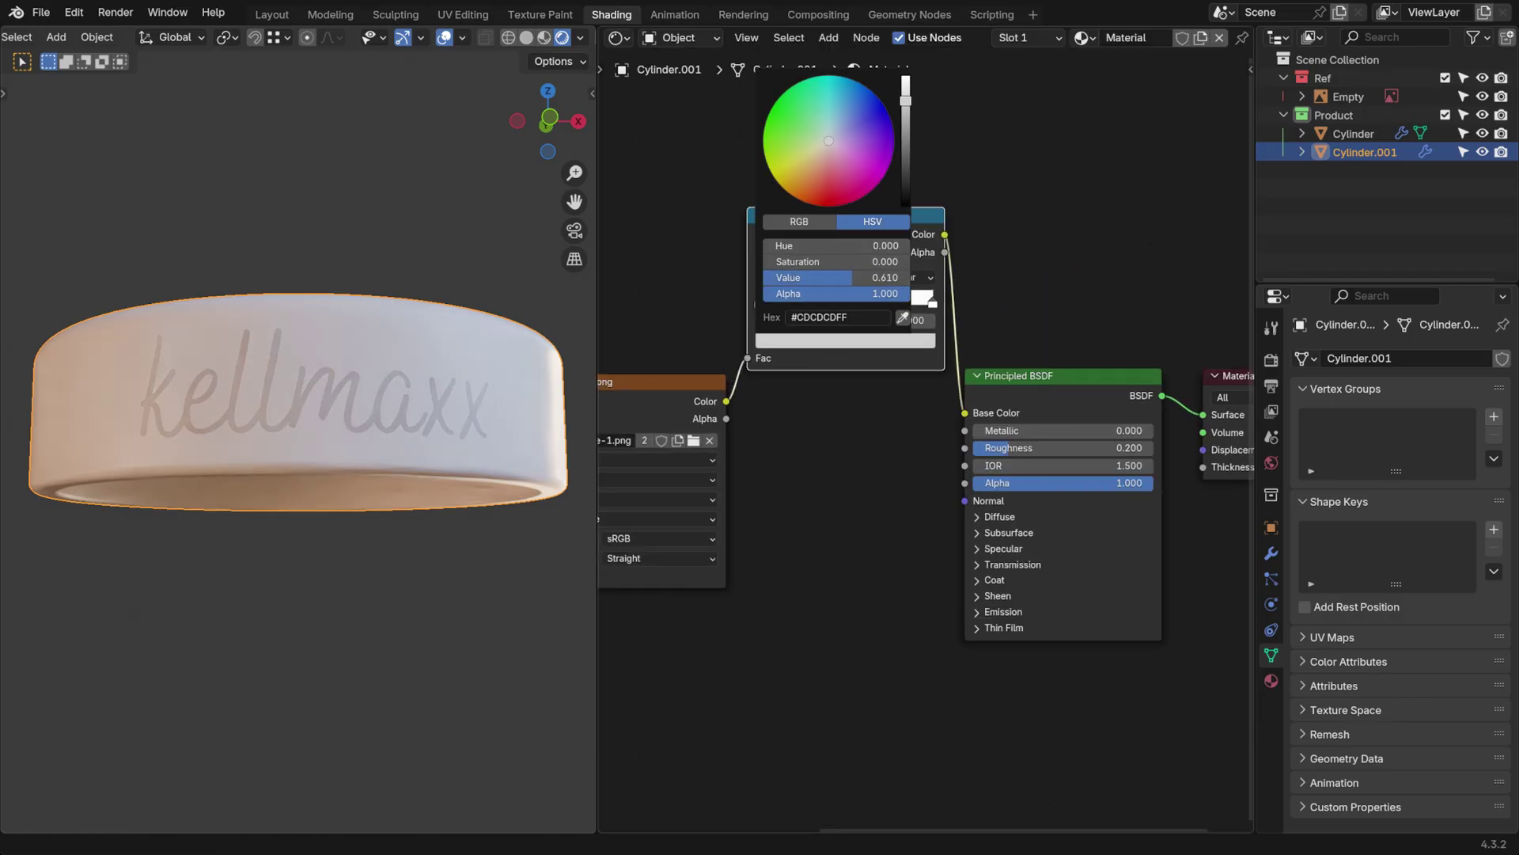
left_click(918, 341)
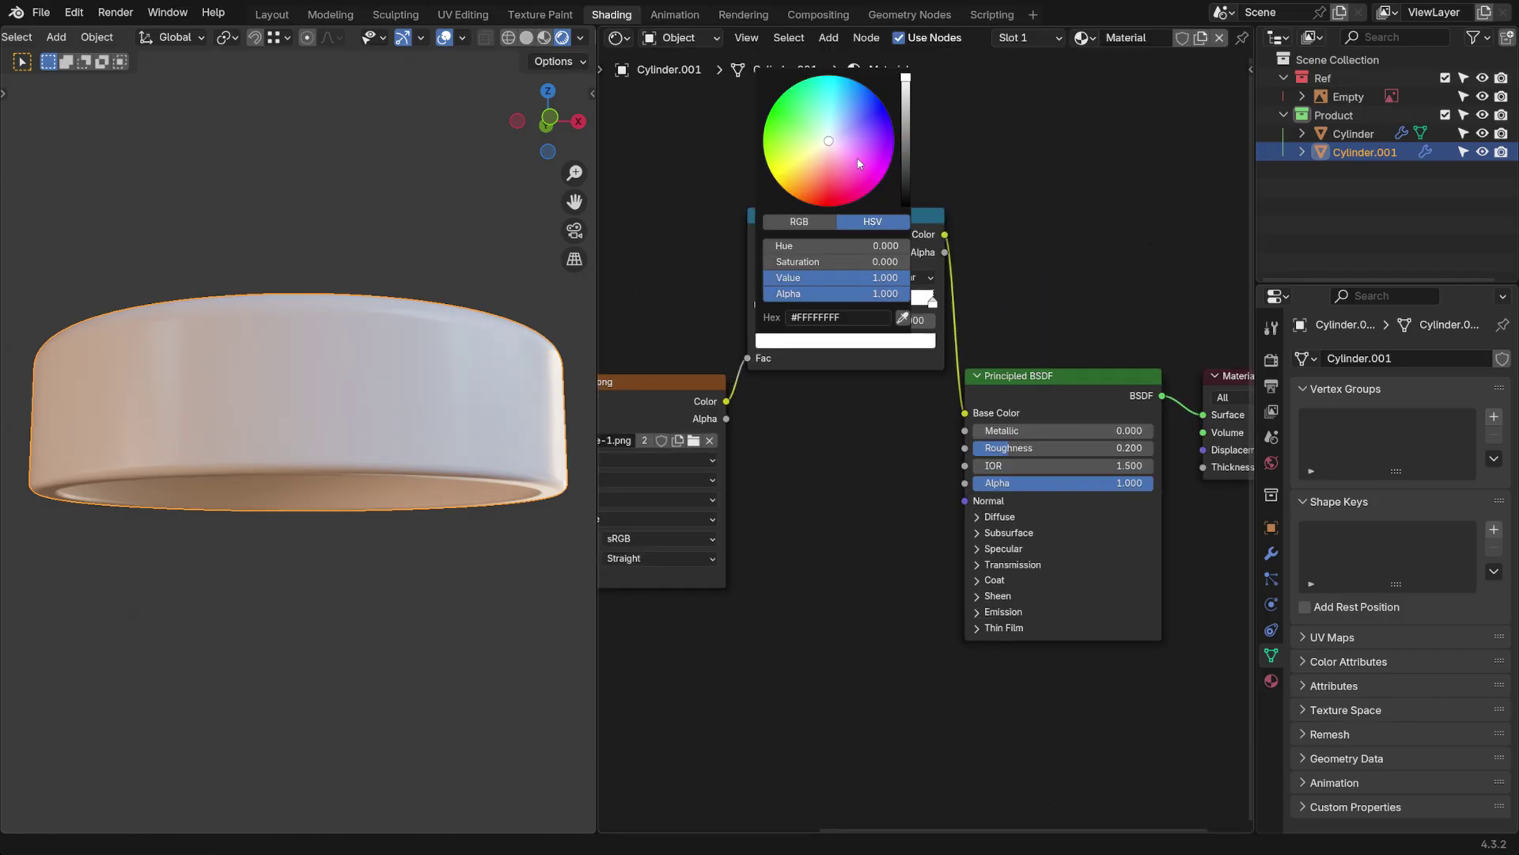
left_click_drag(857, 158, 845, 106)
left_click(350, 193)
mouse_move(350, 192)
middle_mouse_down()
mouse_move(291, 203)
mouse_move(350, 191)
middle_mouse_up()
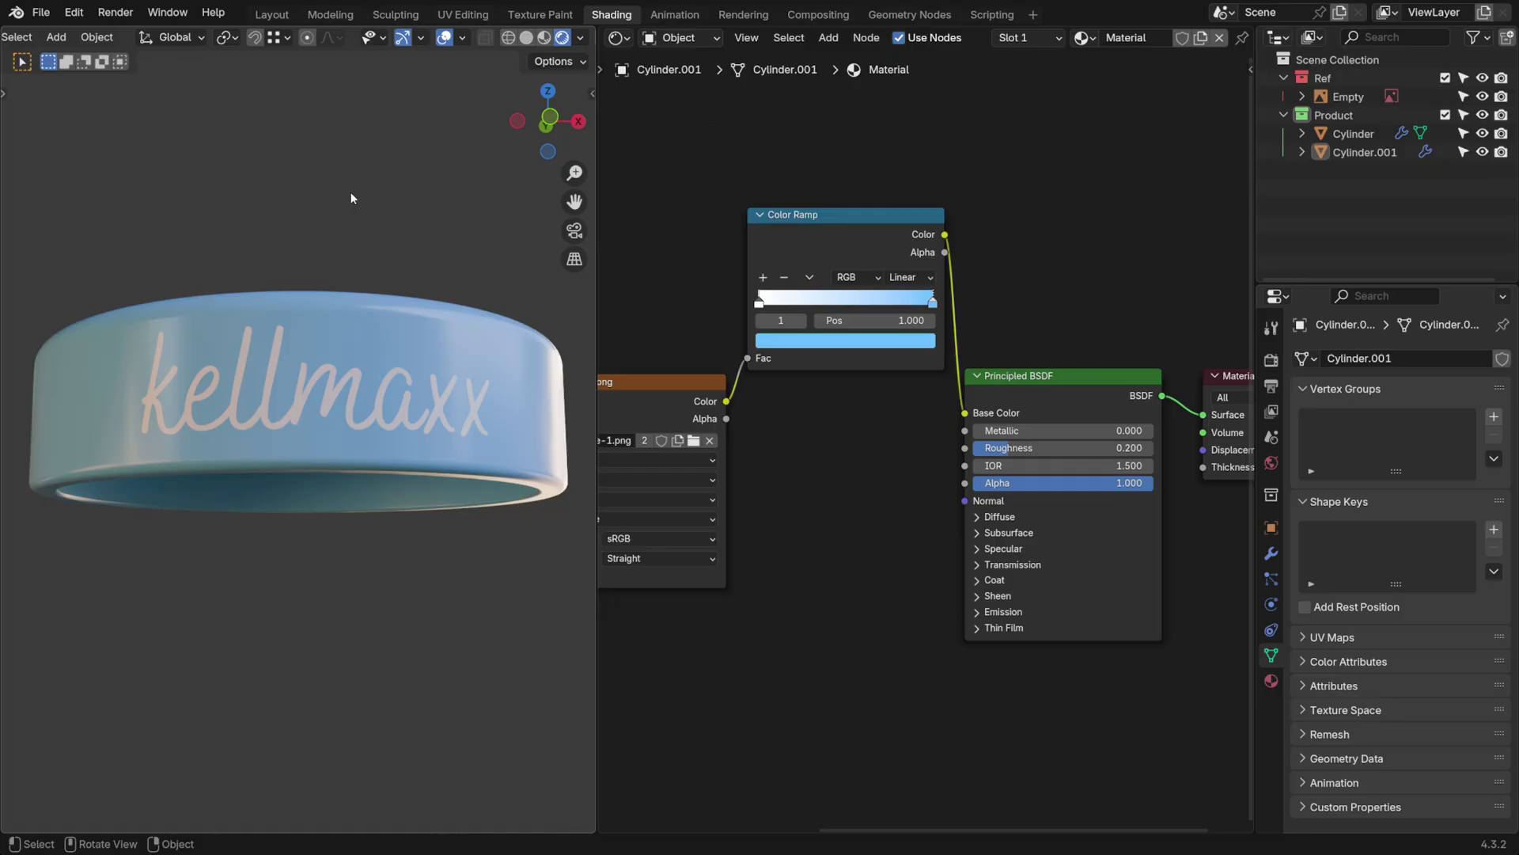
Exit local view, select the jar body and open its slot 1 material, Material.001
key("KP_Divide")
left_click(399, 501)
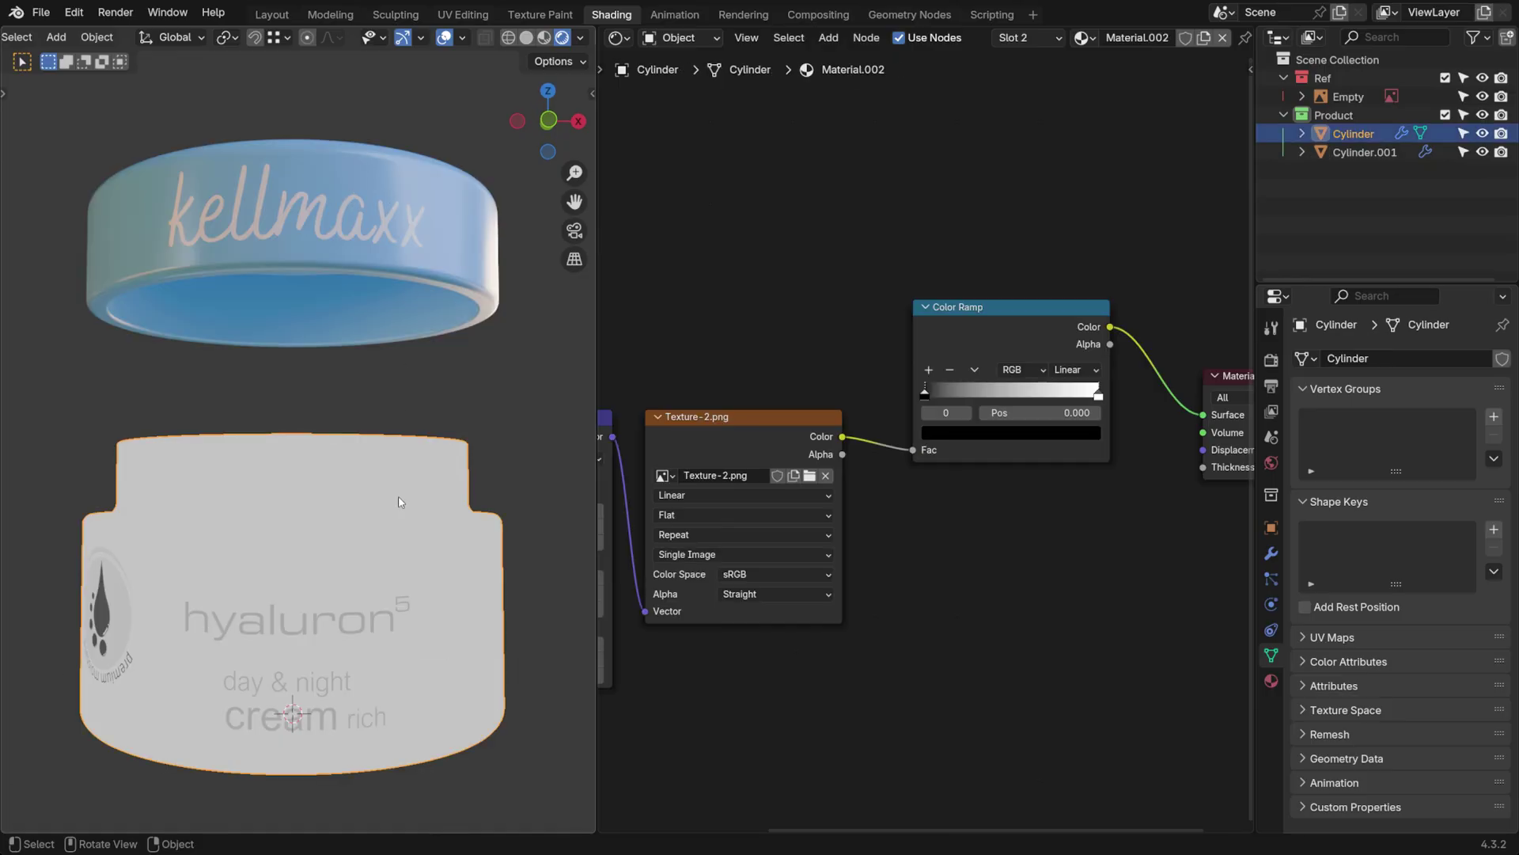
key("KP_Decimal")
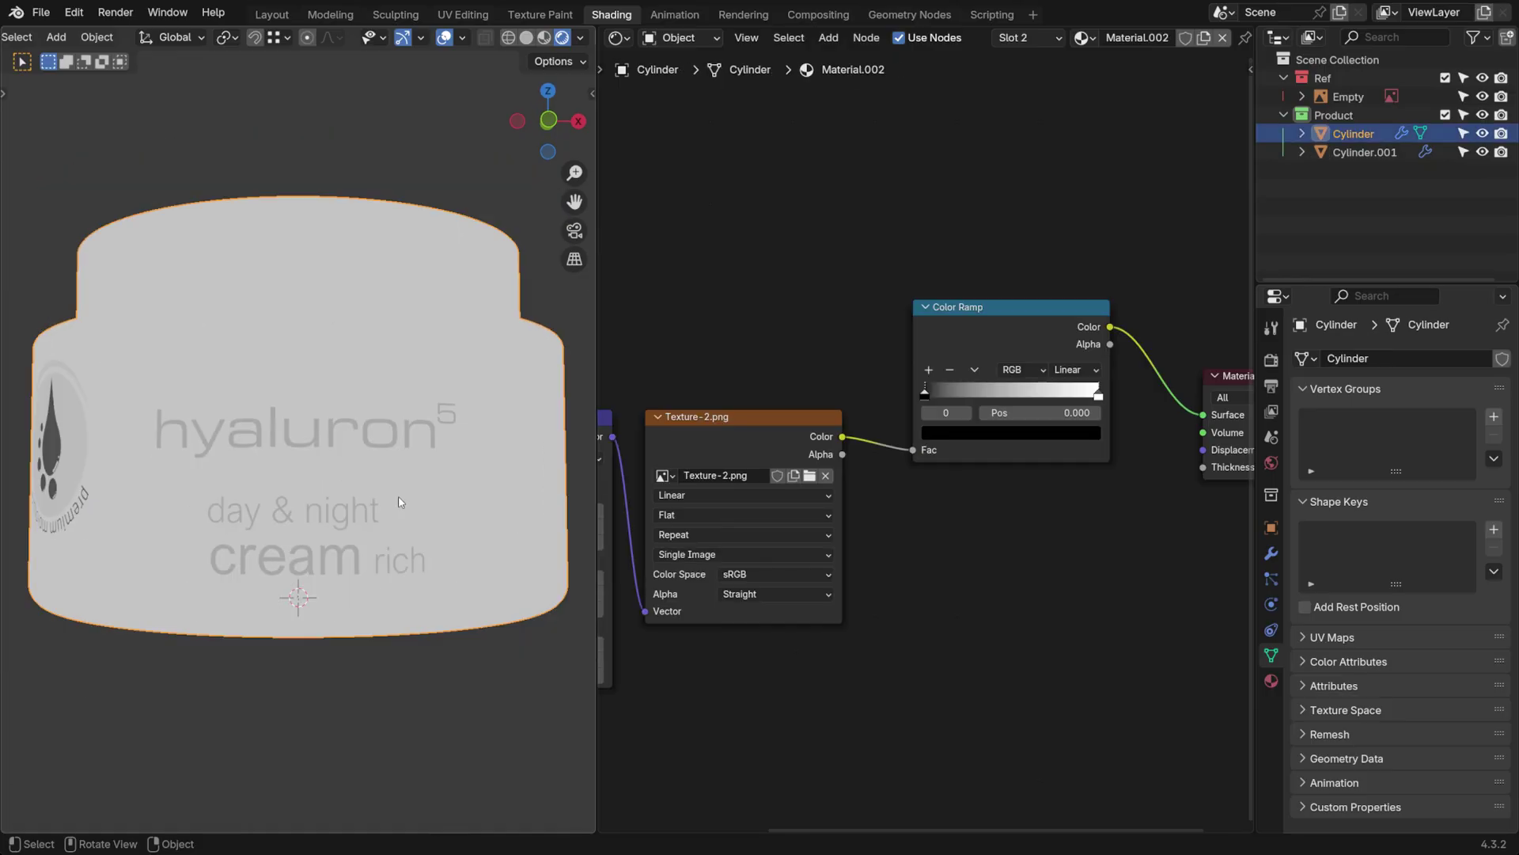
scroll(862, 349, "down", 1)
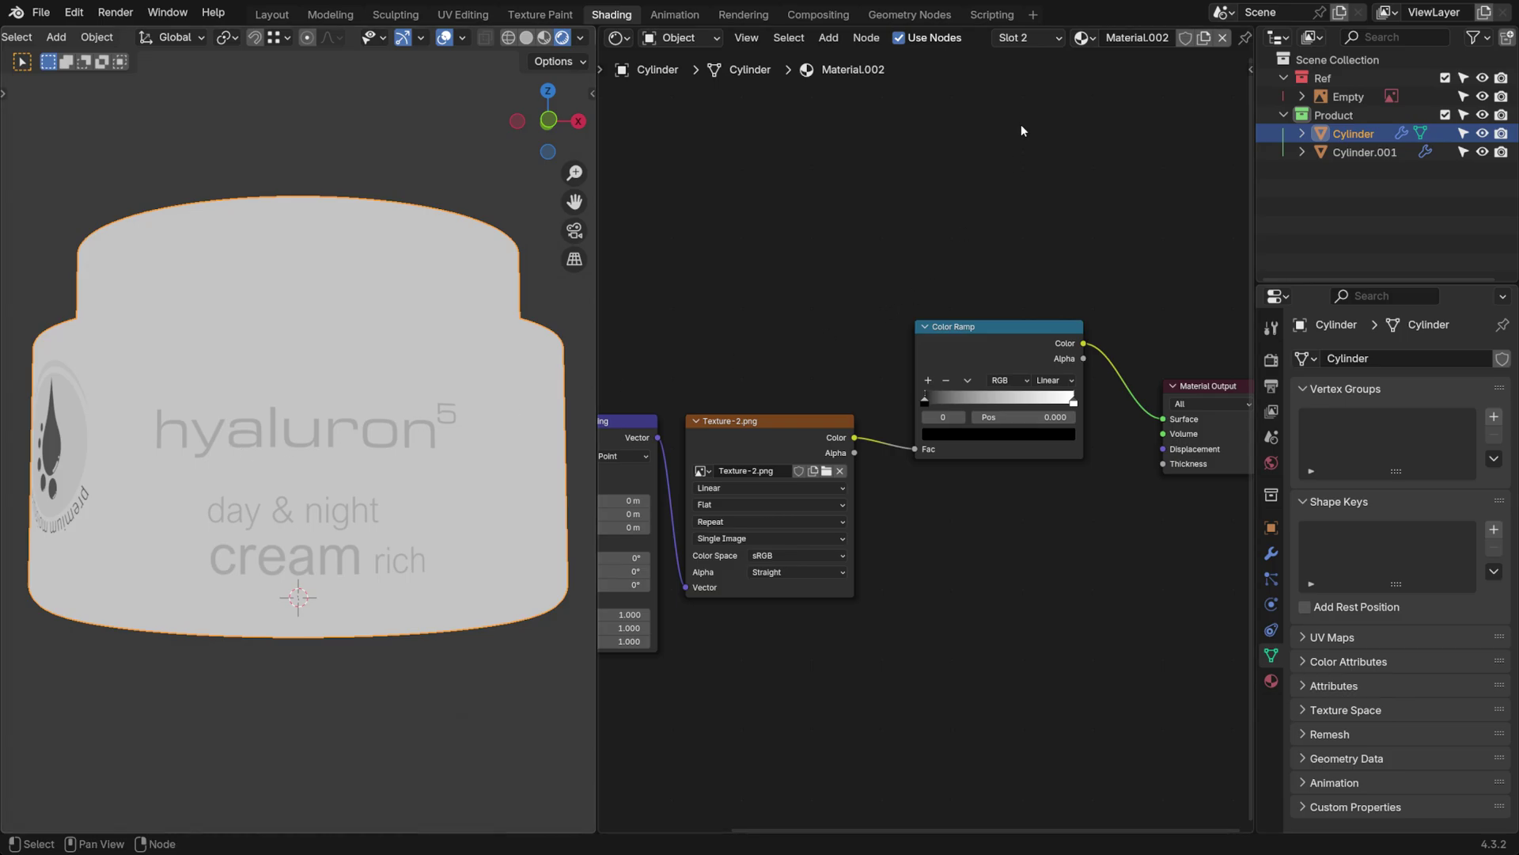
left_click(1026, 37)
left_click(973, 79)
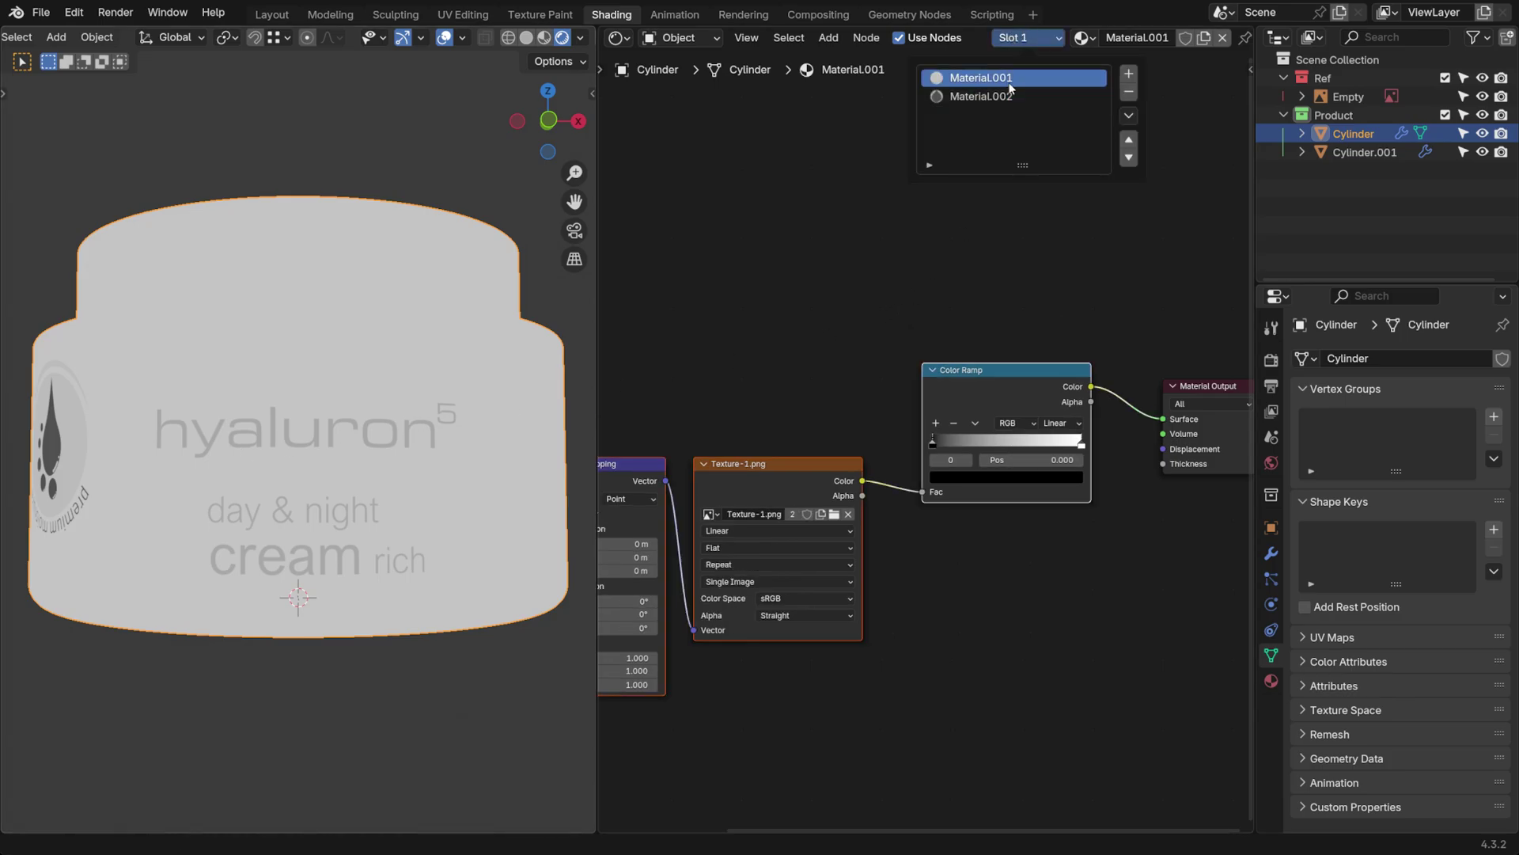
Move the texture nodes and Color Ramp aside, add a Glass BSDF and link it to the Material Output's Surface
left_click(983, 386)
left_click_drag(981, 383, 918, 316)
scroll(942, 348, "down", 3)
scroll(1029, 289, "up", 2)
key("shift+a")
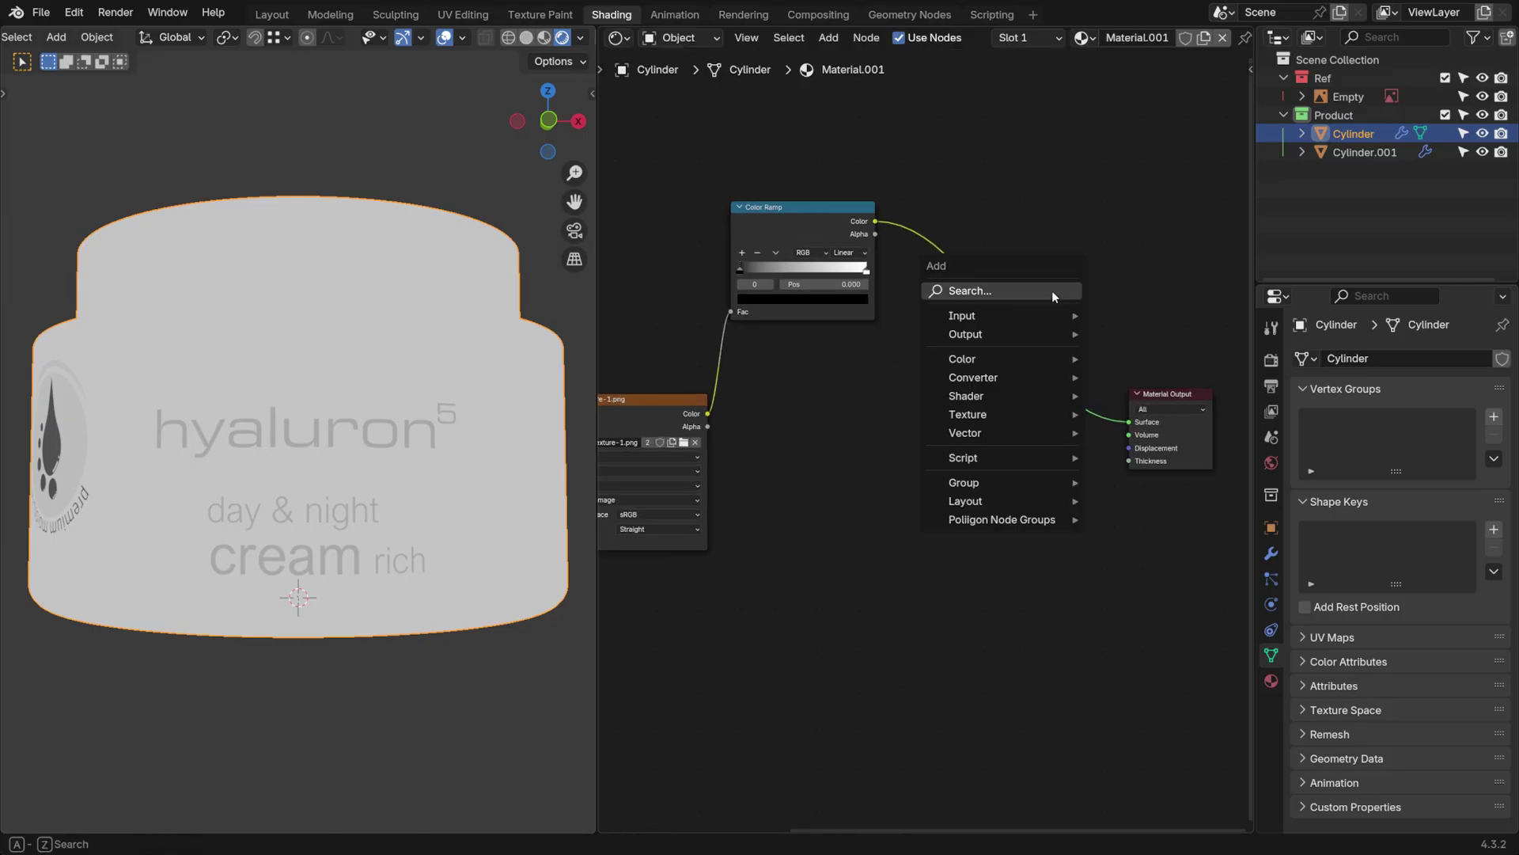
type("gl")
left_click(1116, 325)
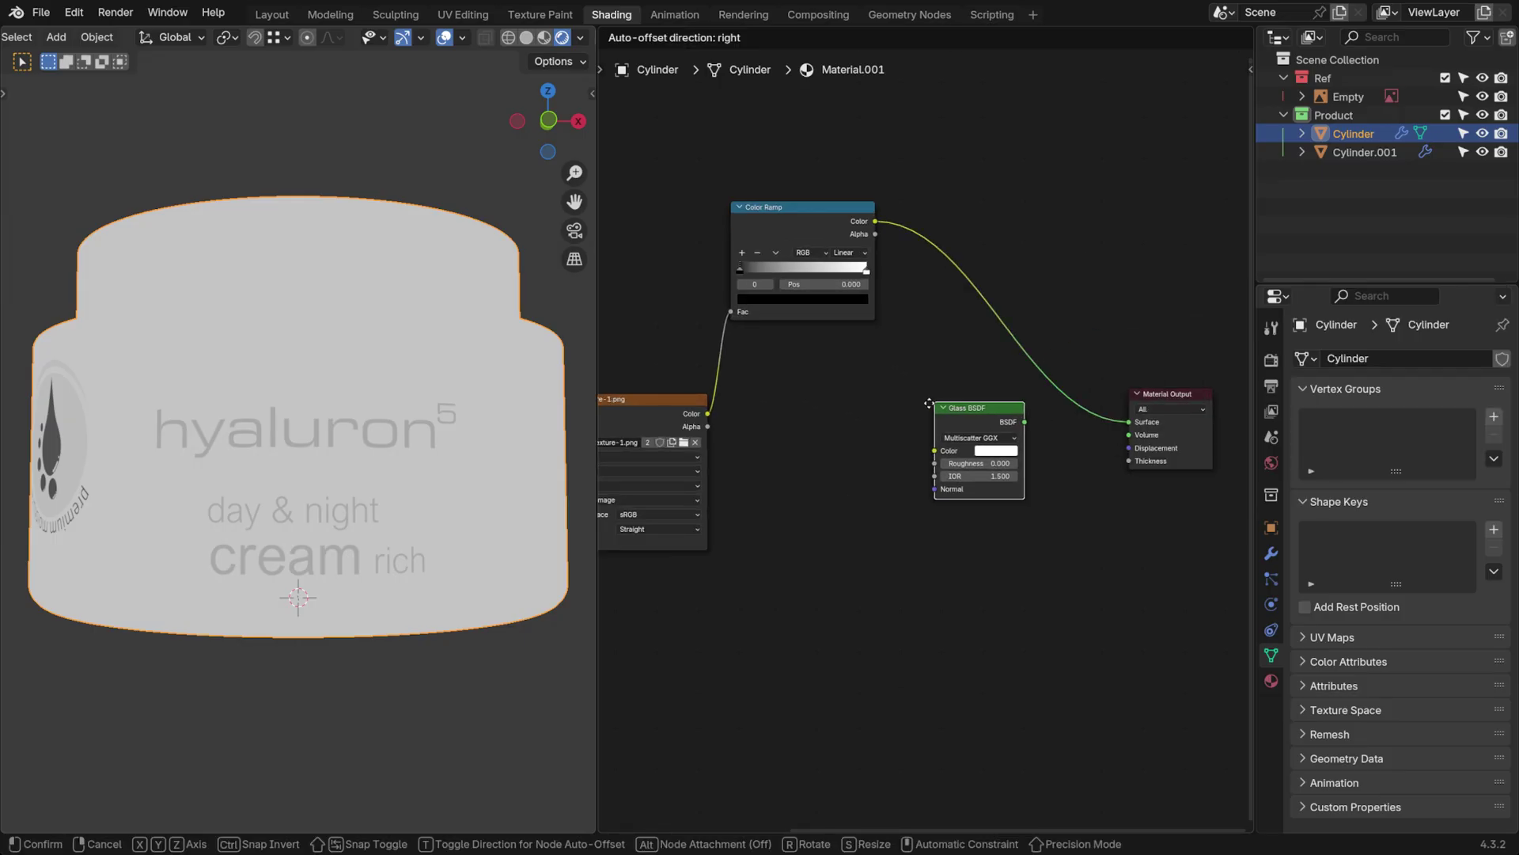
left_click(982, 401)
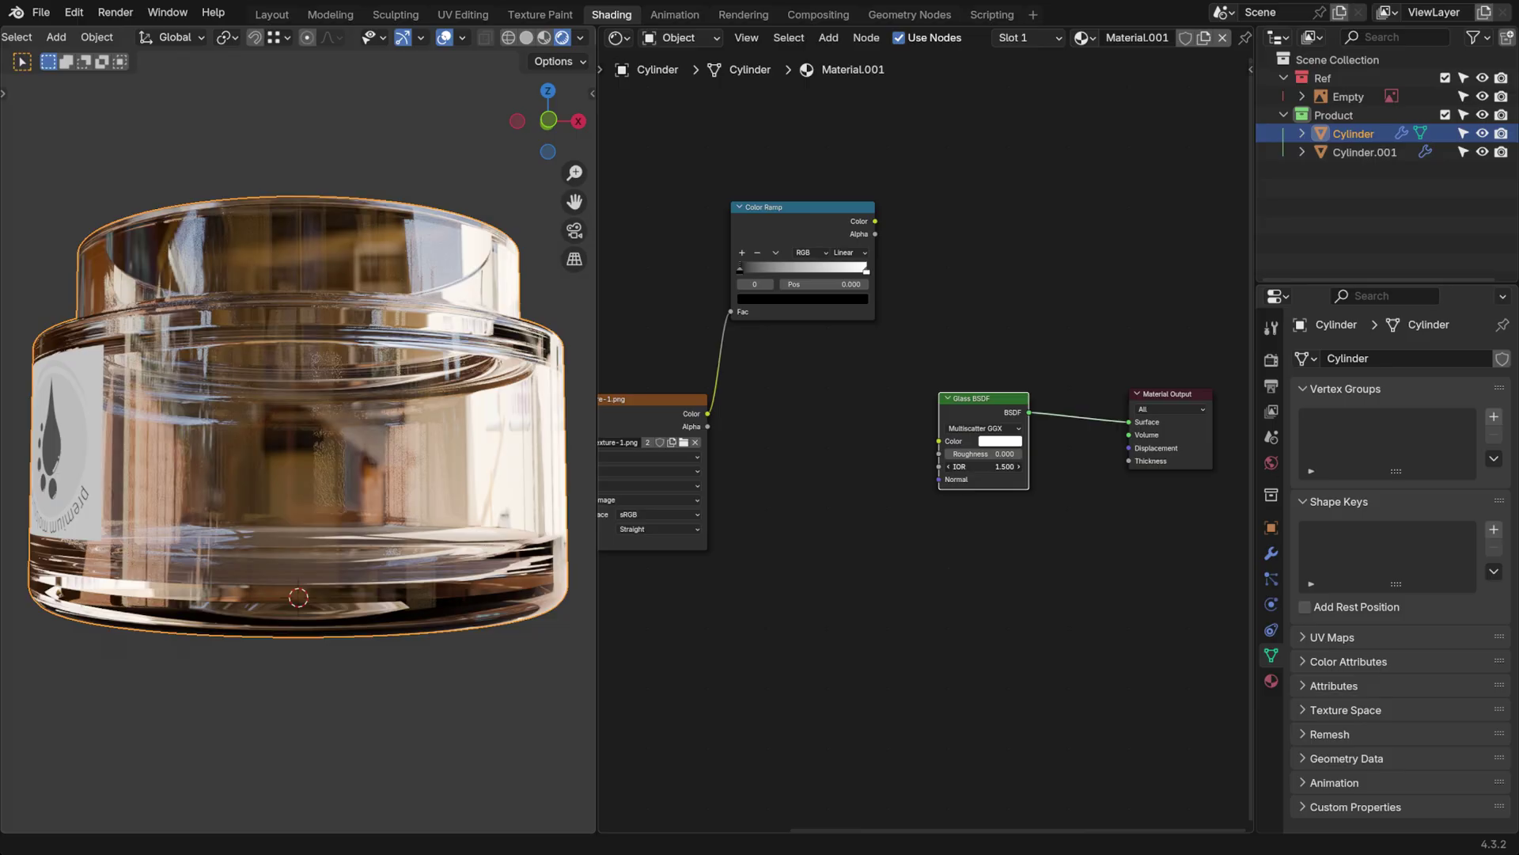
Set the Glass BSDF's IOR to 1.15 and its Roughness to 0.2
left_click(996, 468)
type("1.15")
key("Return")
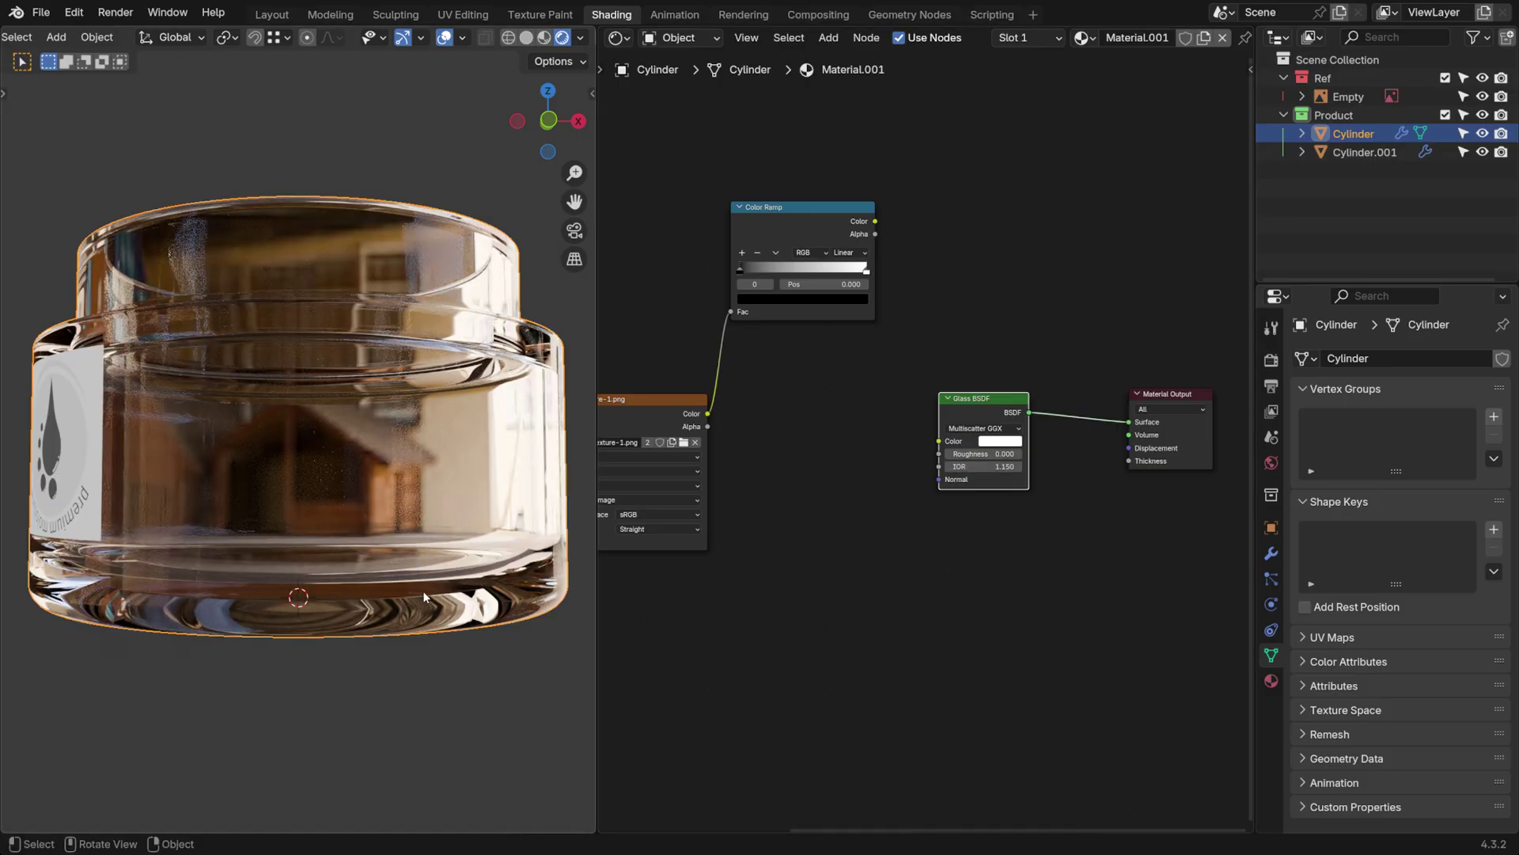
mouse_move(962, 466)
left_mouse_down()
mouse_move(1008, 466)
mouse_move(945, 466)
left_mouse_up()
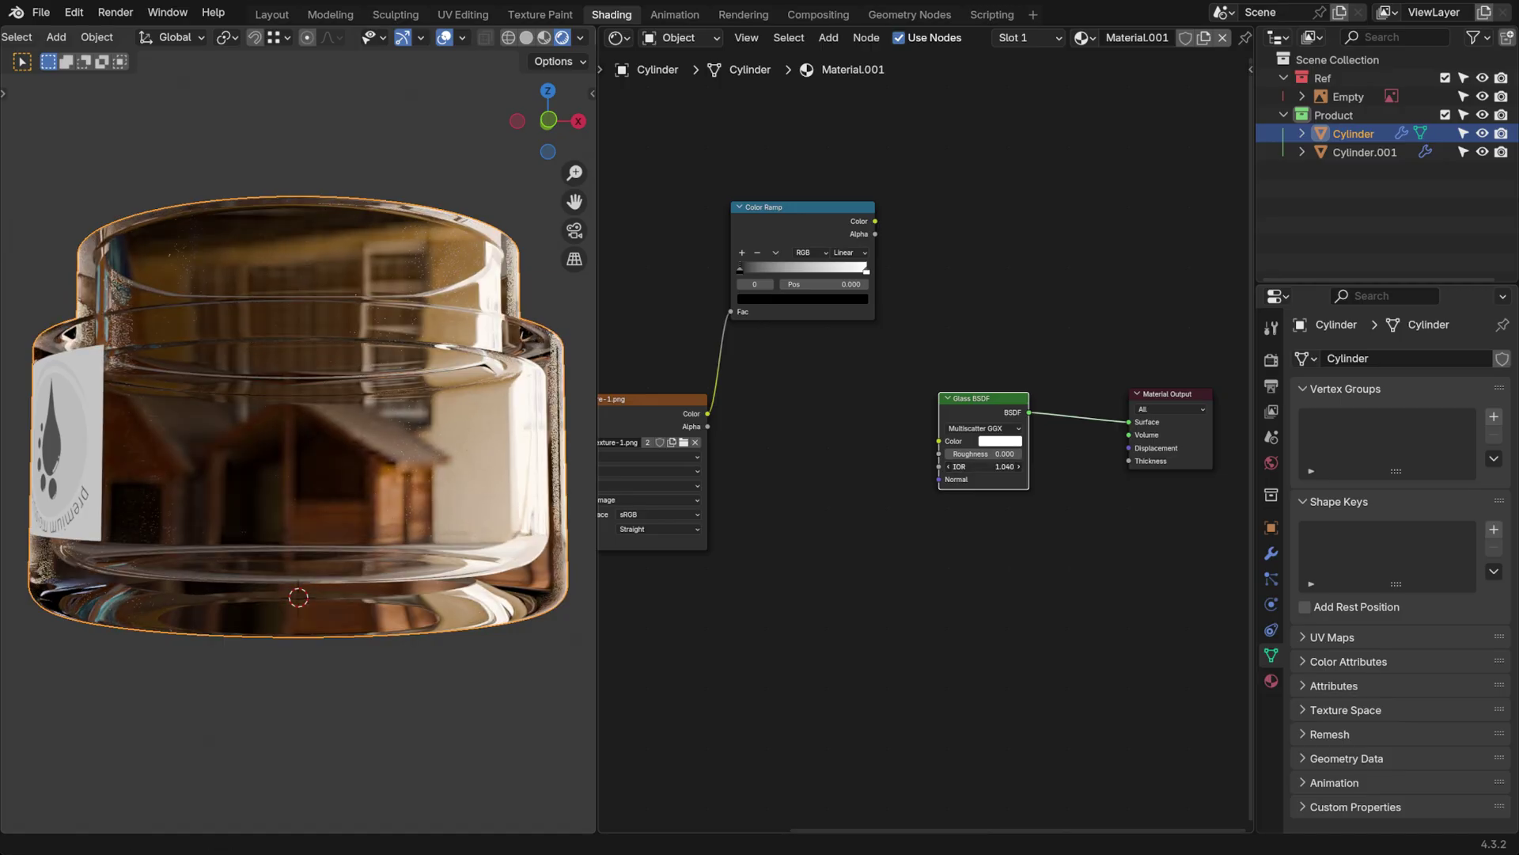
key("Escape")
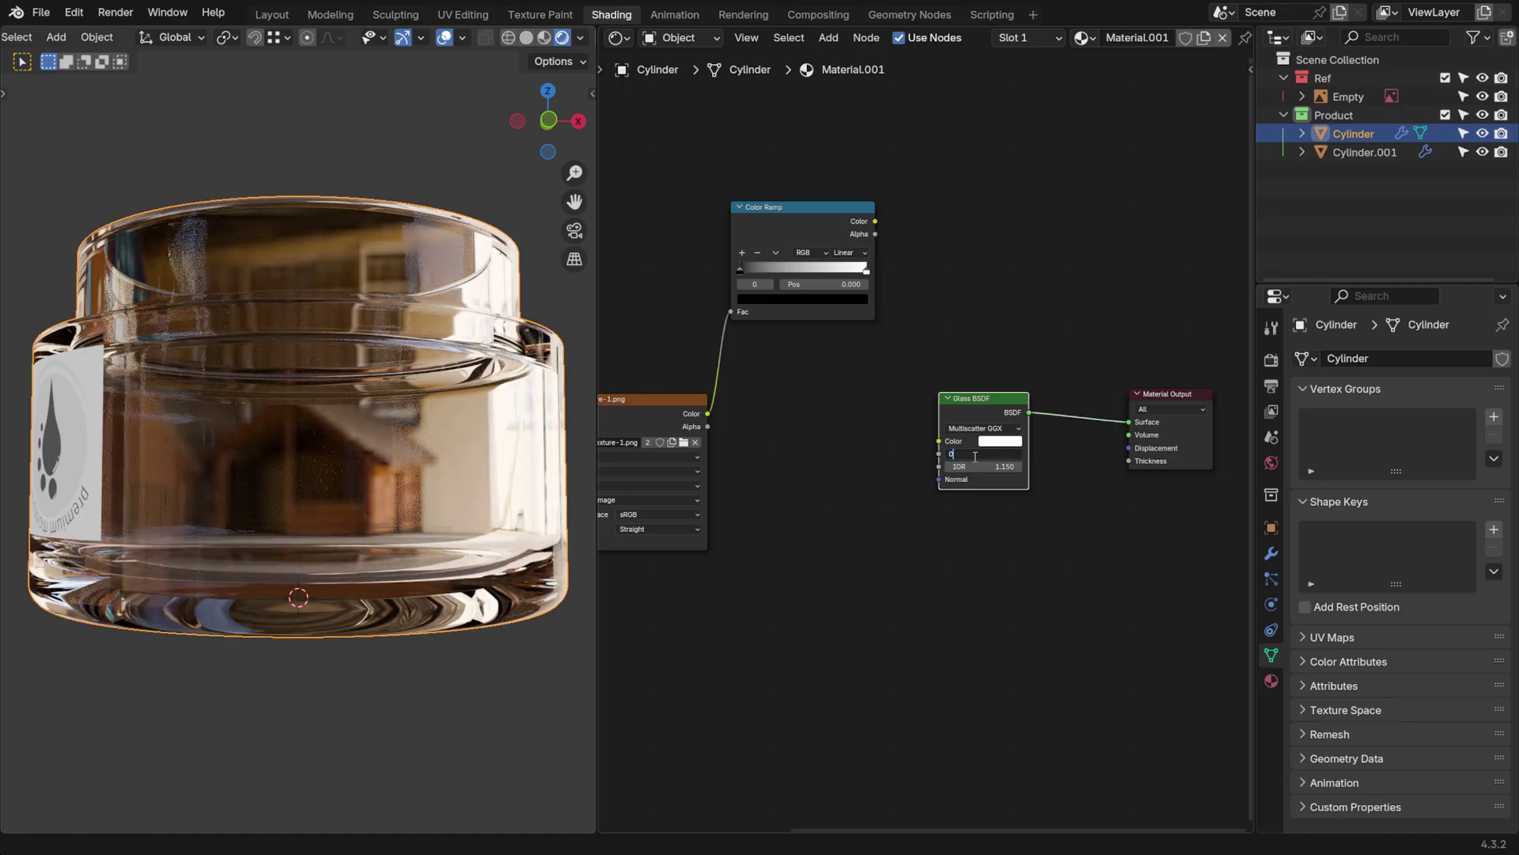
left_click(975, 456)
type("0.3")
key("Return")
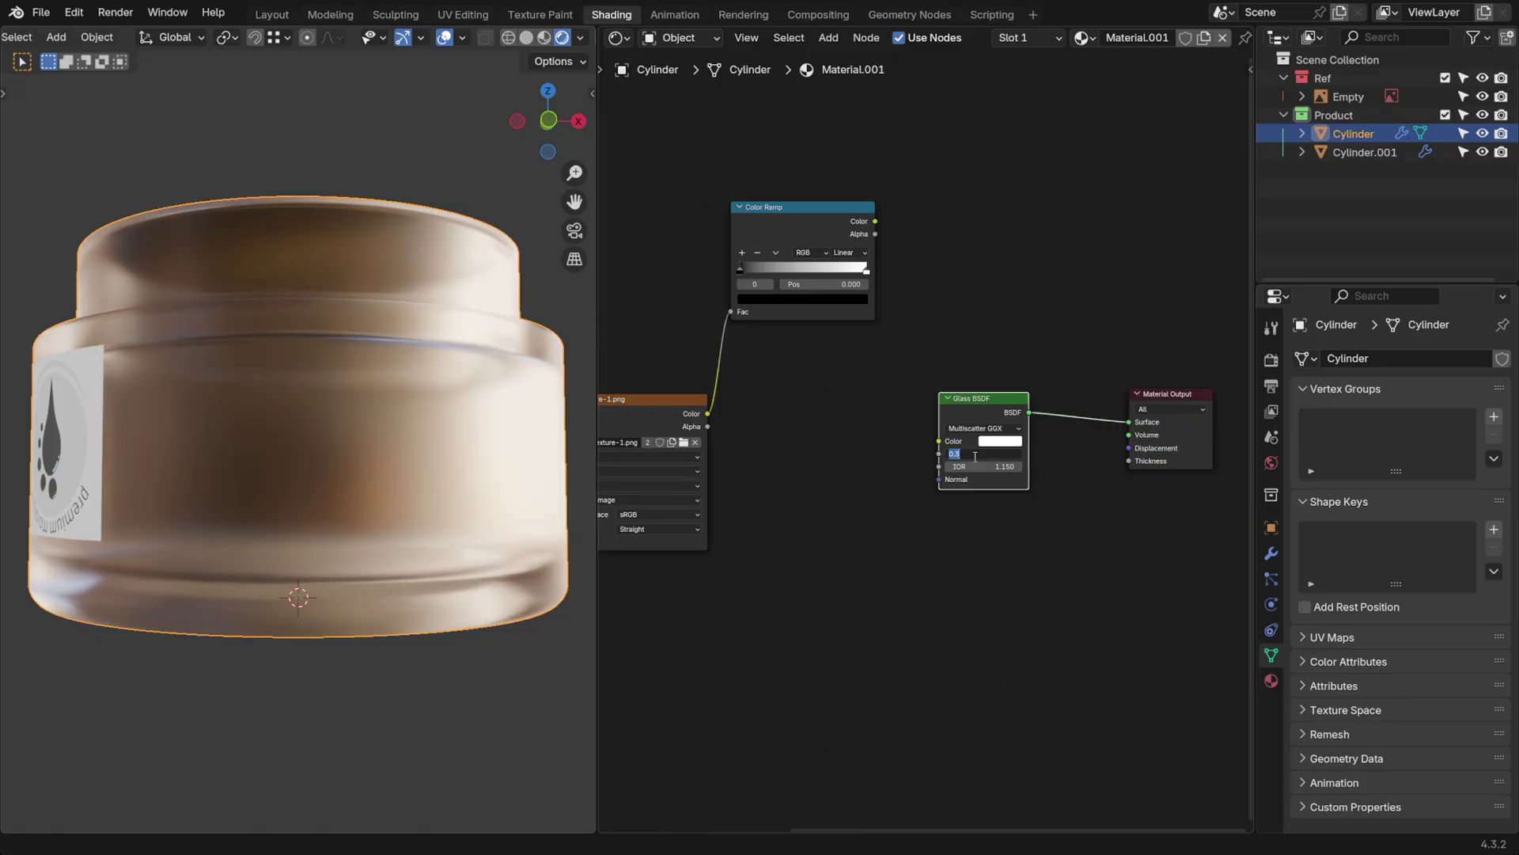
key("Return")
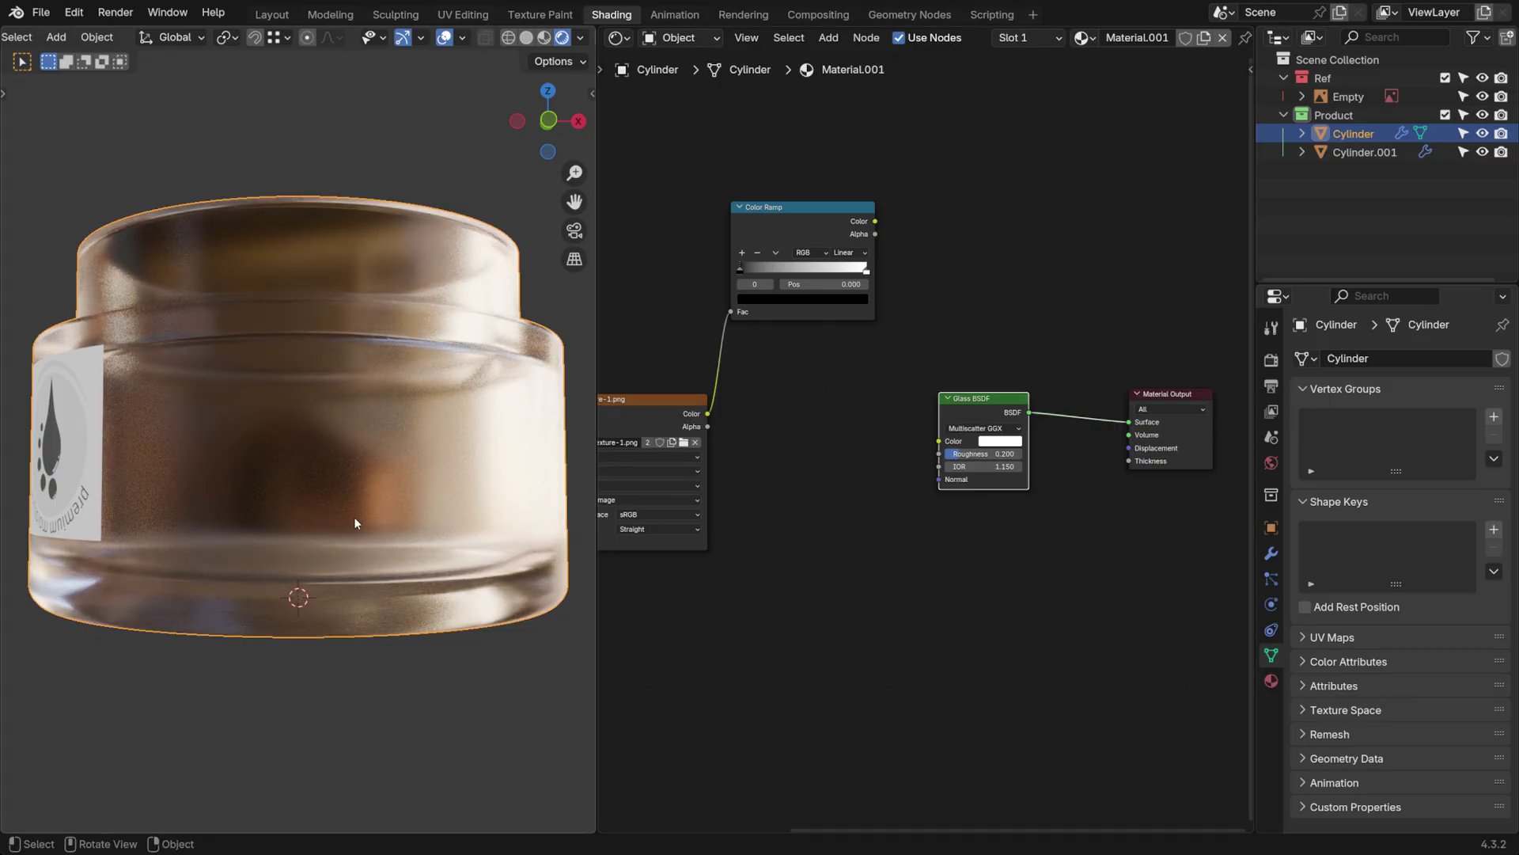
Shift the Glass BSDF away from the output and insert a Mix Shader between it and the Material Output
left_click_drag(984, 398, 943, 366)
key("shift+a")
left_click(988, 320)
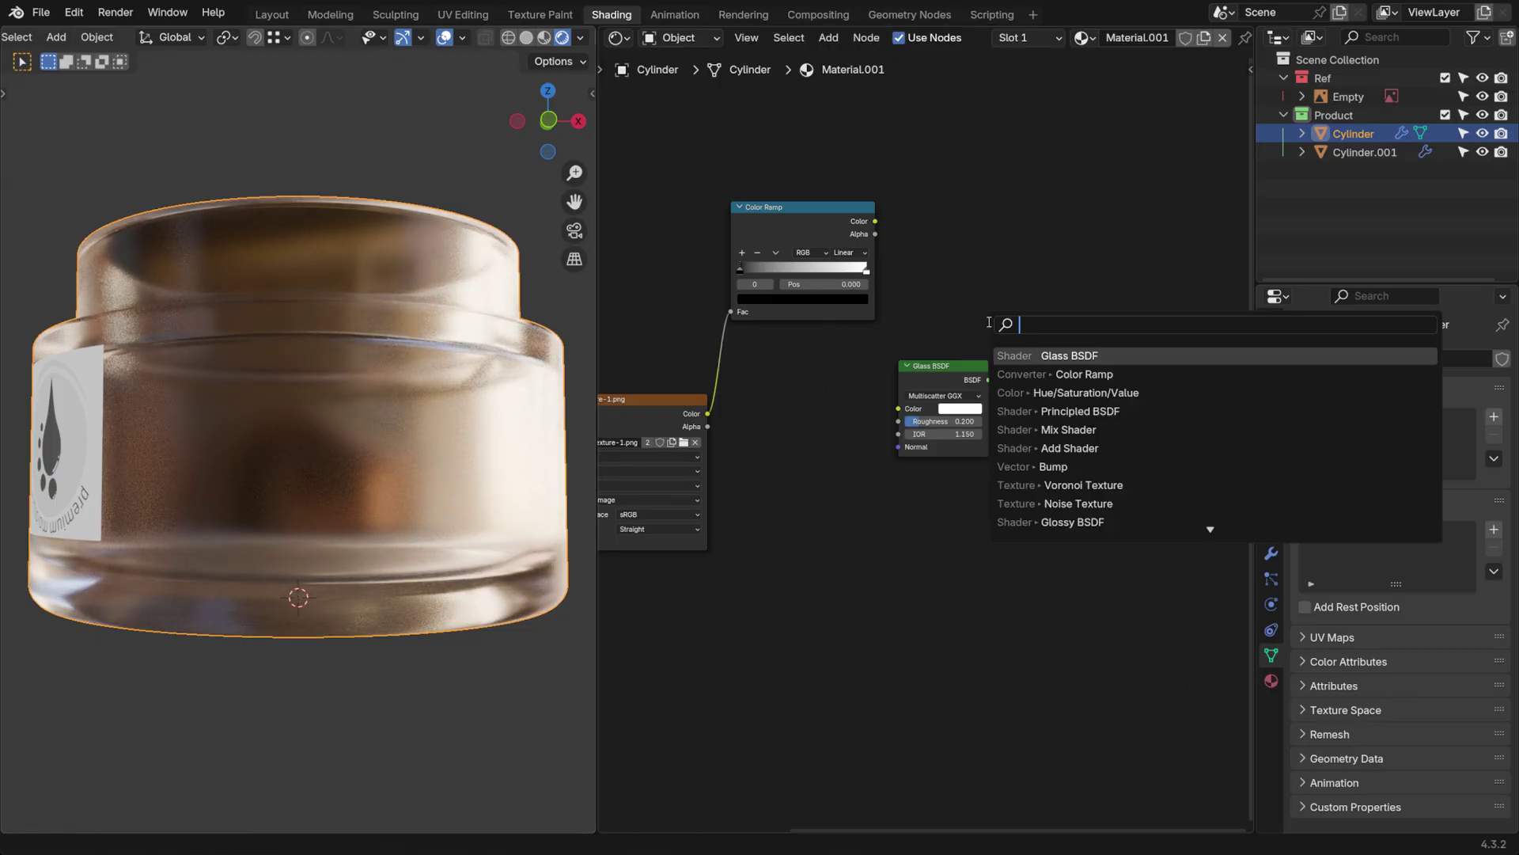
type("mi")
key("Down")
key("Down")
key("Down")
key("Return")
left_click(1038, 345)
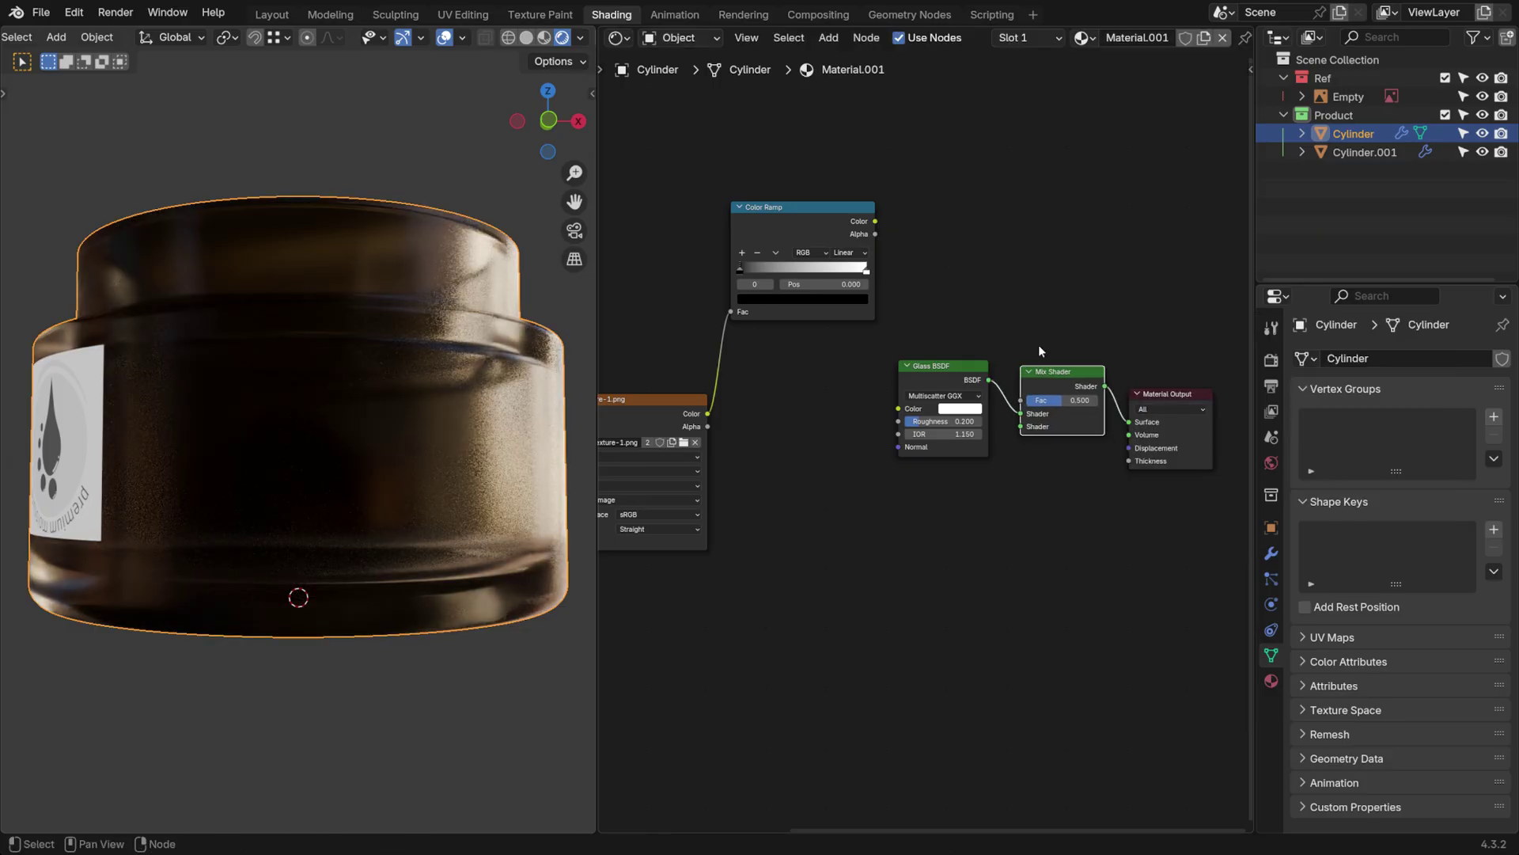
Add a Glossy BSDF, link it to the Mix Shader's second Shader input and set its Roughness to 0.25
key("shift+a")
left_click(1038, 315)
type("g")
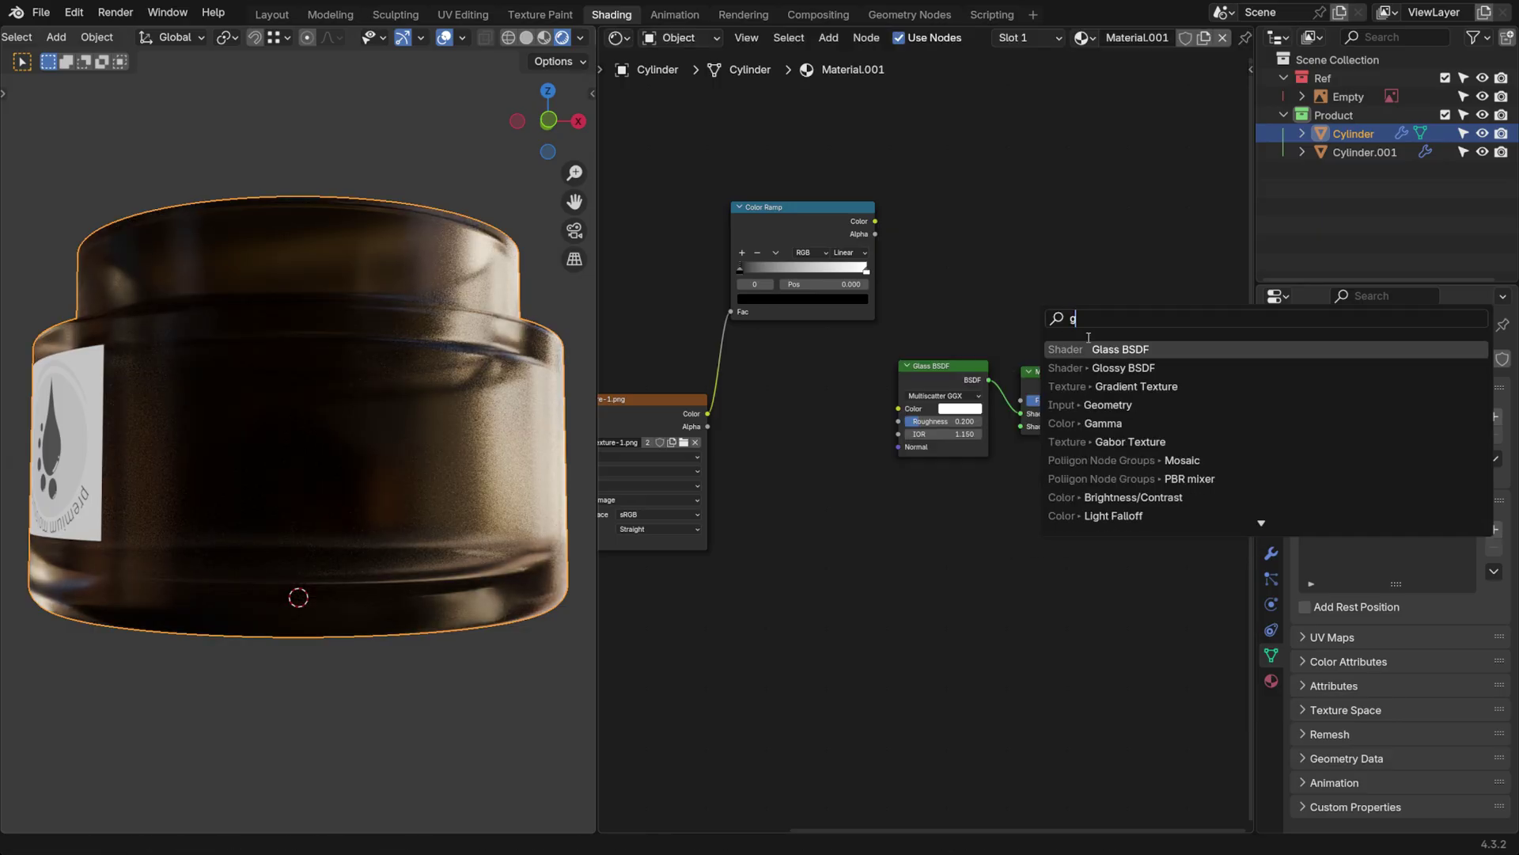
left_click(1098, 368)
left_click(893, 481)
left_click_drag(980, 499, 1019, 427)
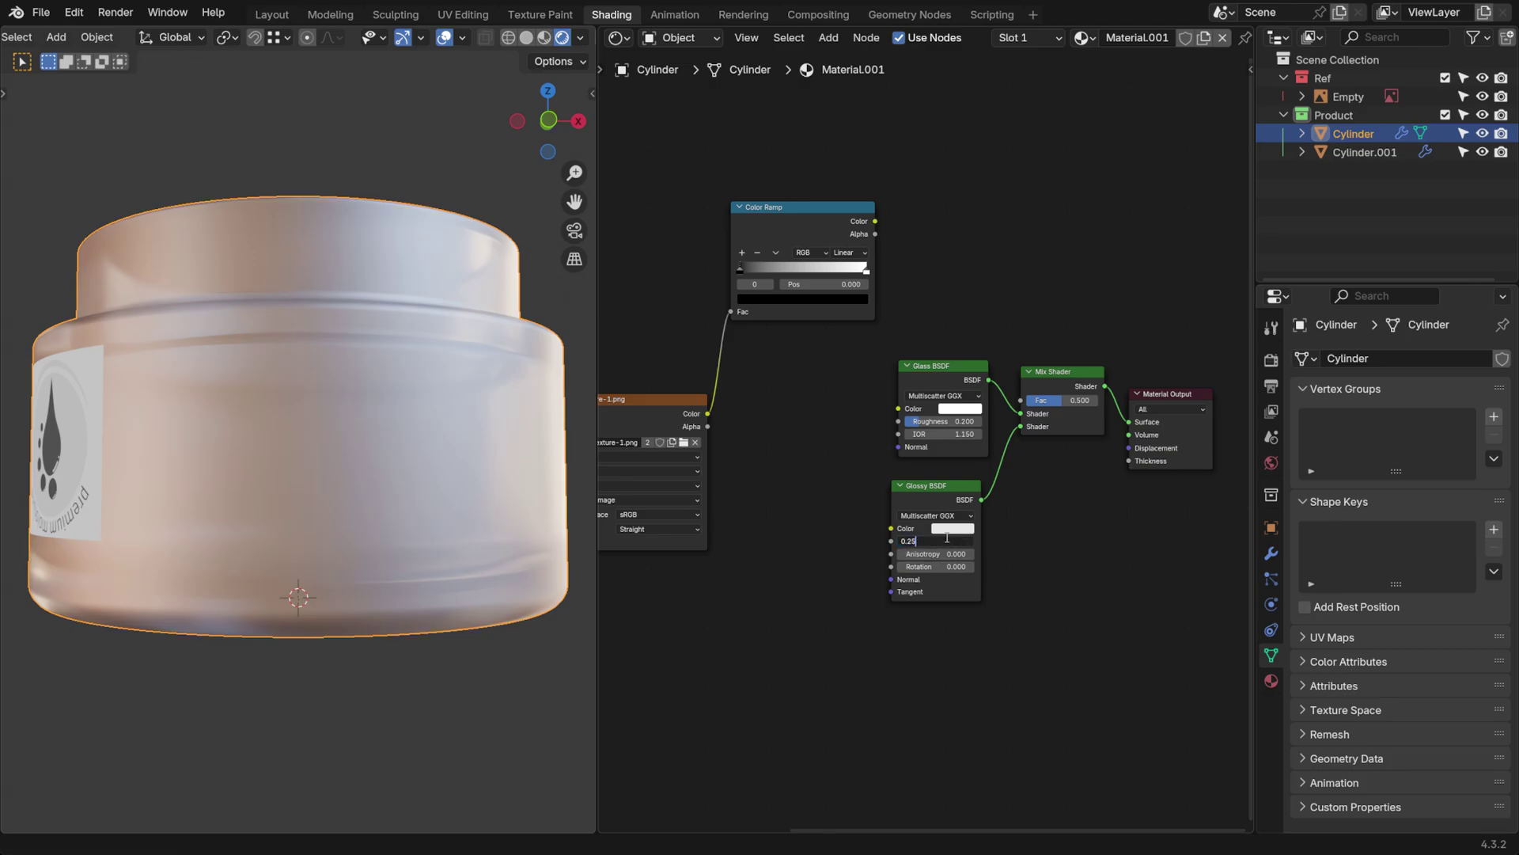
left_click(947, 541)
type("0.25")
key("Return")
left_click_drag(937, 490, 940, 496)
Move the texture coordinate, mapping and image texture nodes farther away from the Color Ramp
scroll(706, 529, "down", 1)
middle_click_drag(706, 529, 921, 496)
left_click_drag(606, 601, 870, 443)
key("g")
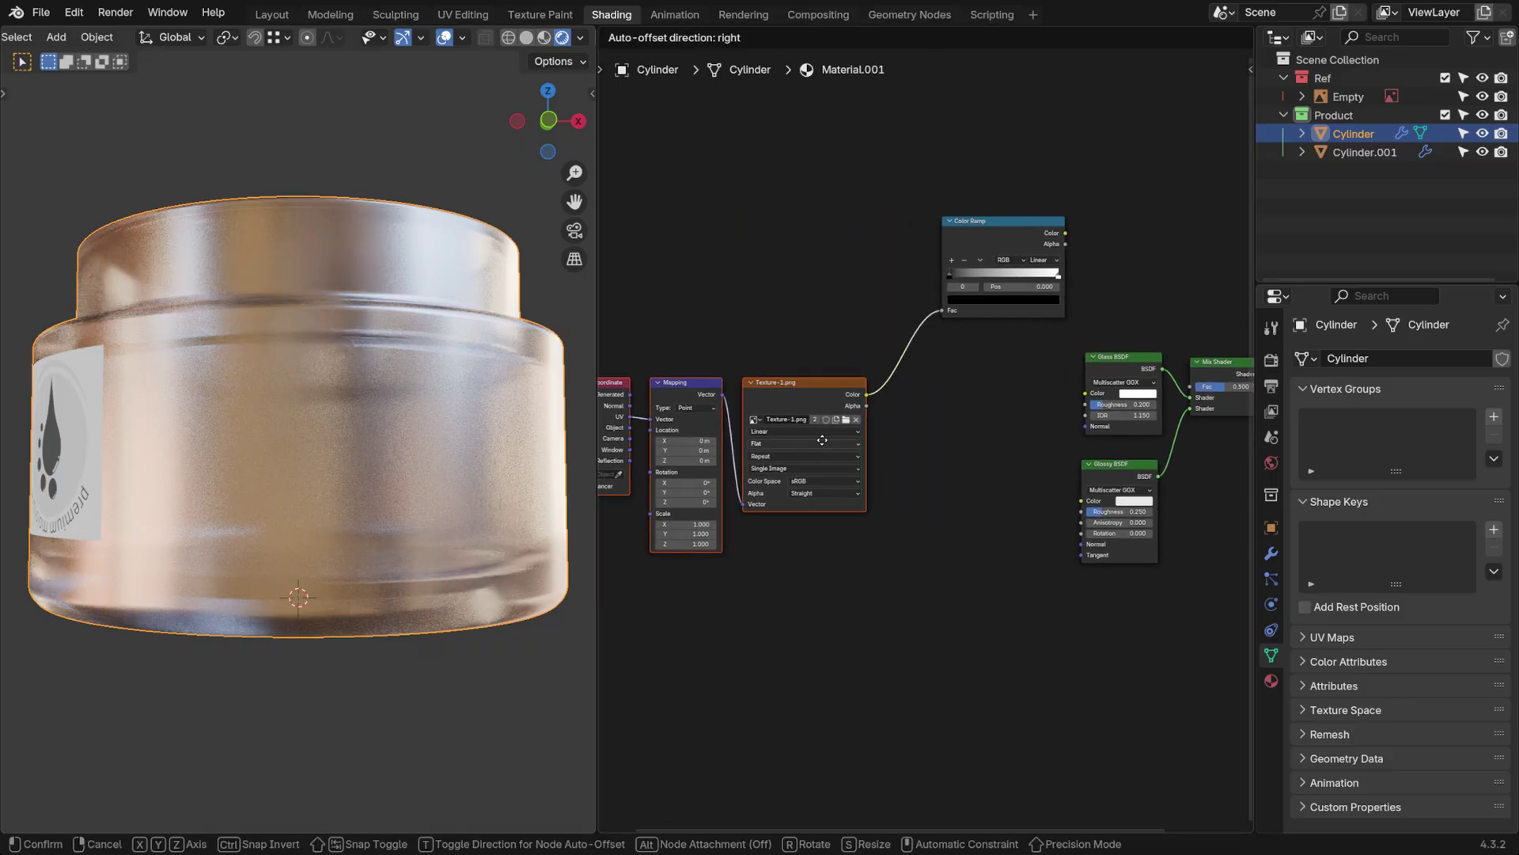
left_click(820, 441)
Link the Color Ramp's Color output to the Mix Shader's Fac, keeping the Mix Shader connected to the Material Output
middle_click_drag(1017, 384, 907, 395)
scroll(906, 395, "up", 1)
left_click(950, 203, "ctrl+shift")
left_click_drag(953, 212, 1077, 297)
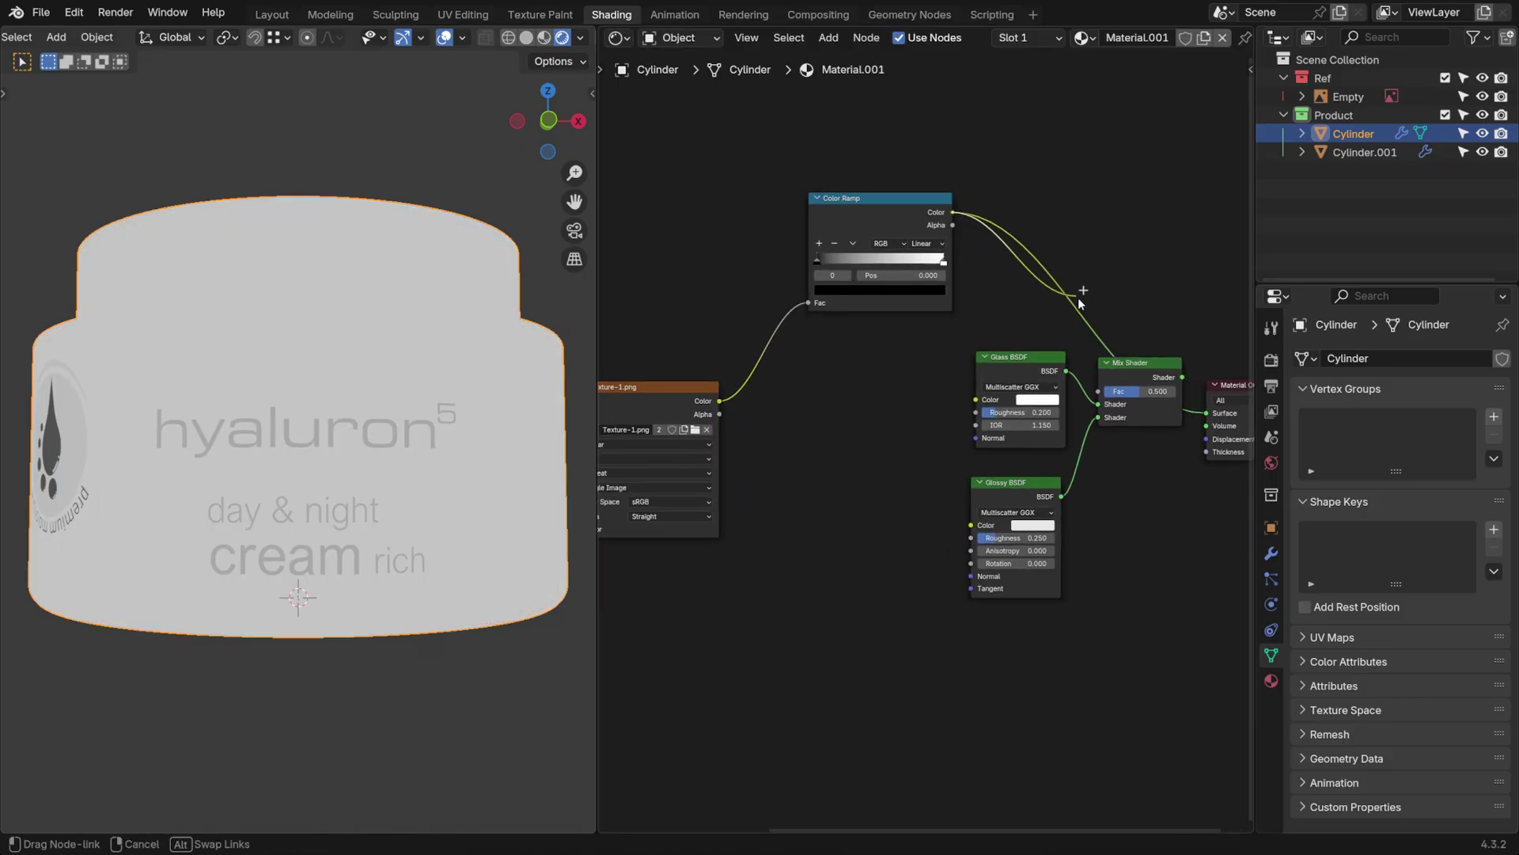
left_click_drag(1111, 391, 1111, 391)
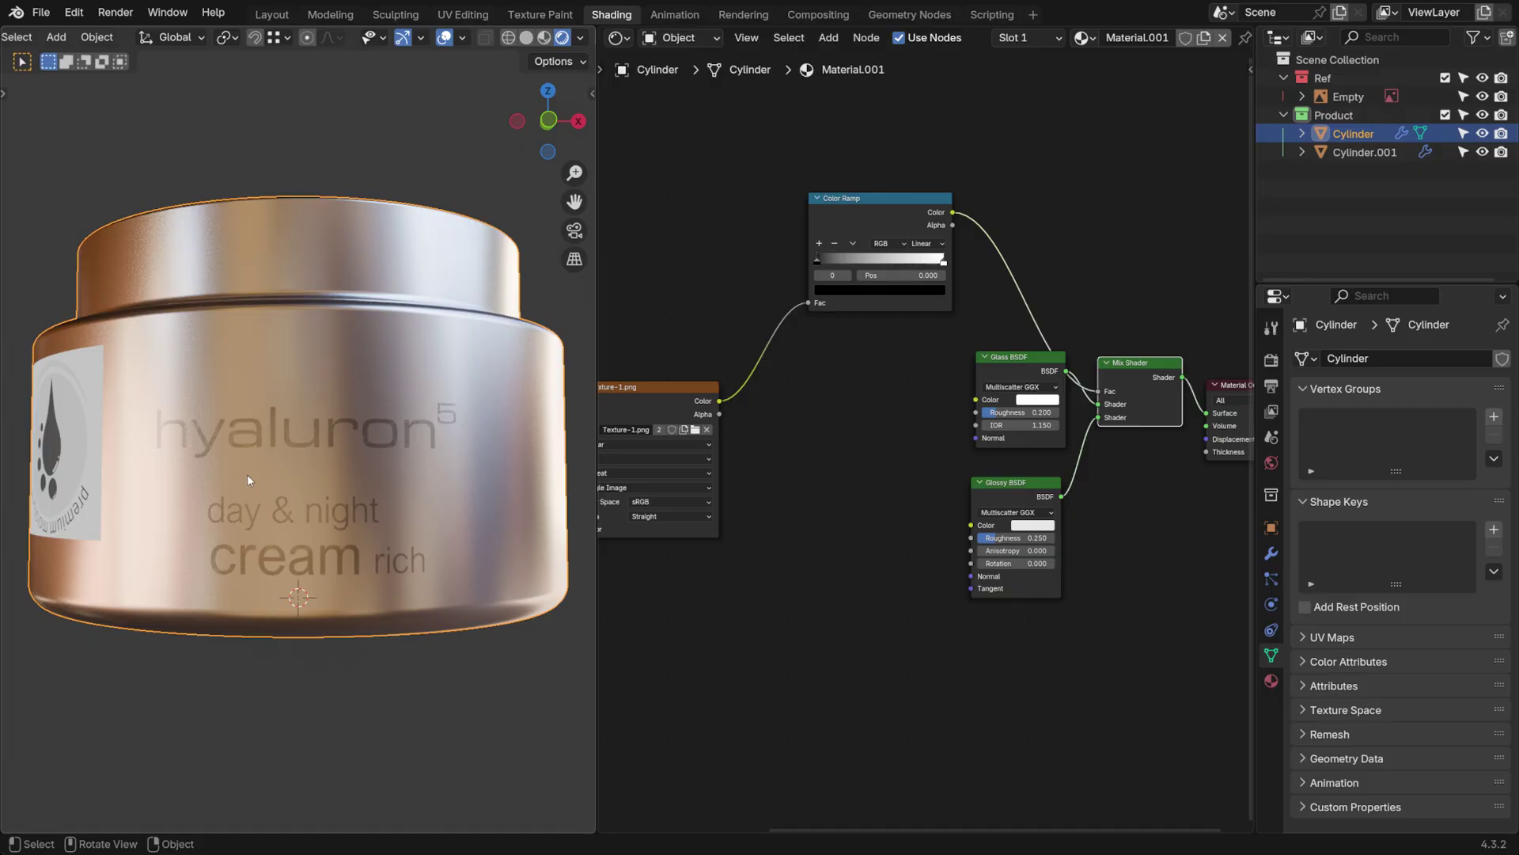
Add a Hue/Saturation/Value node beside the Glossy BSDF, wired from the image texture's Color to the Glossy BSDF's Color
key("shift+a")
type("hue")
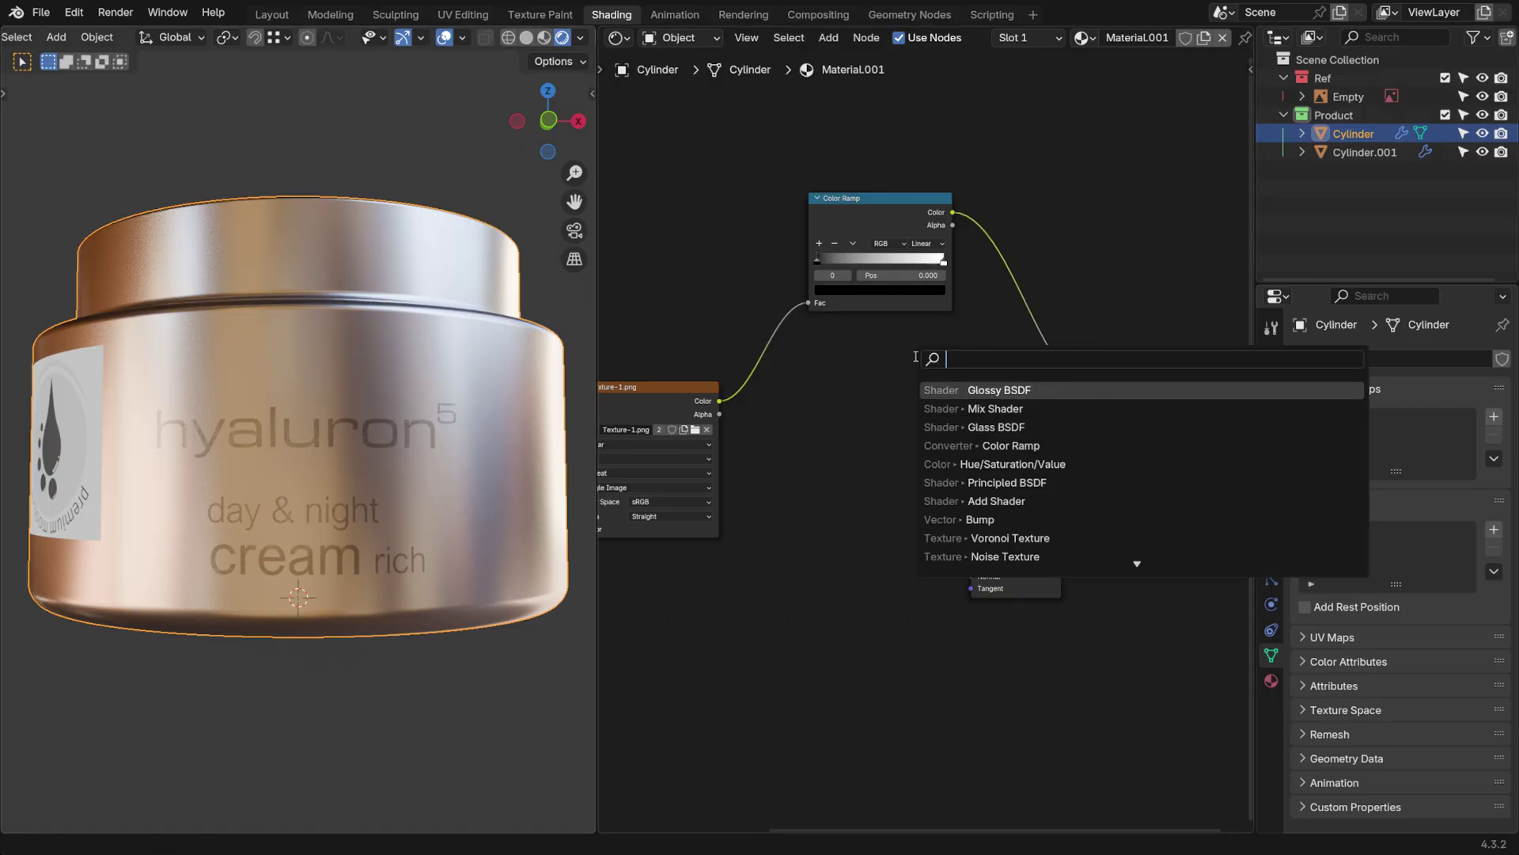
key("Return")
left_click_drag(719, 400, 761, 432)
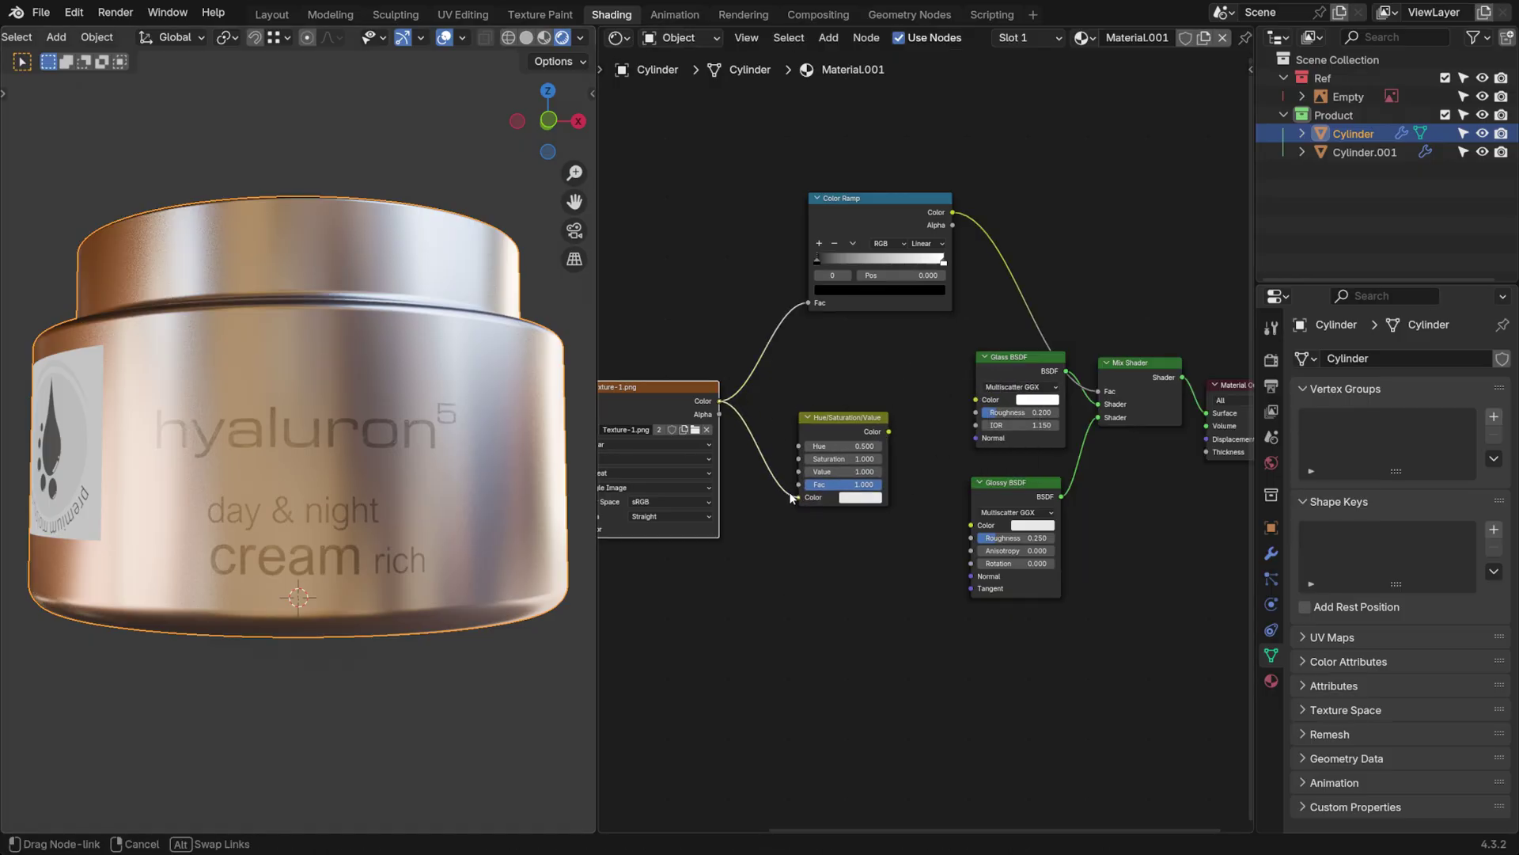
left_click_drag(791, 497, 799, 497)
left_click_drag(889, 431, 971, 524)
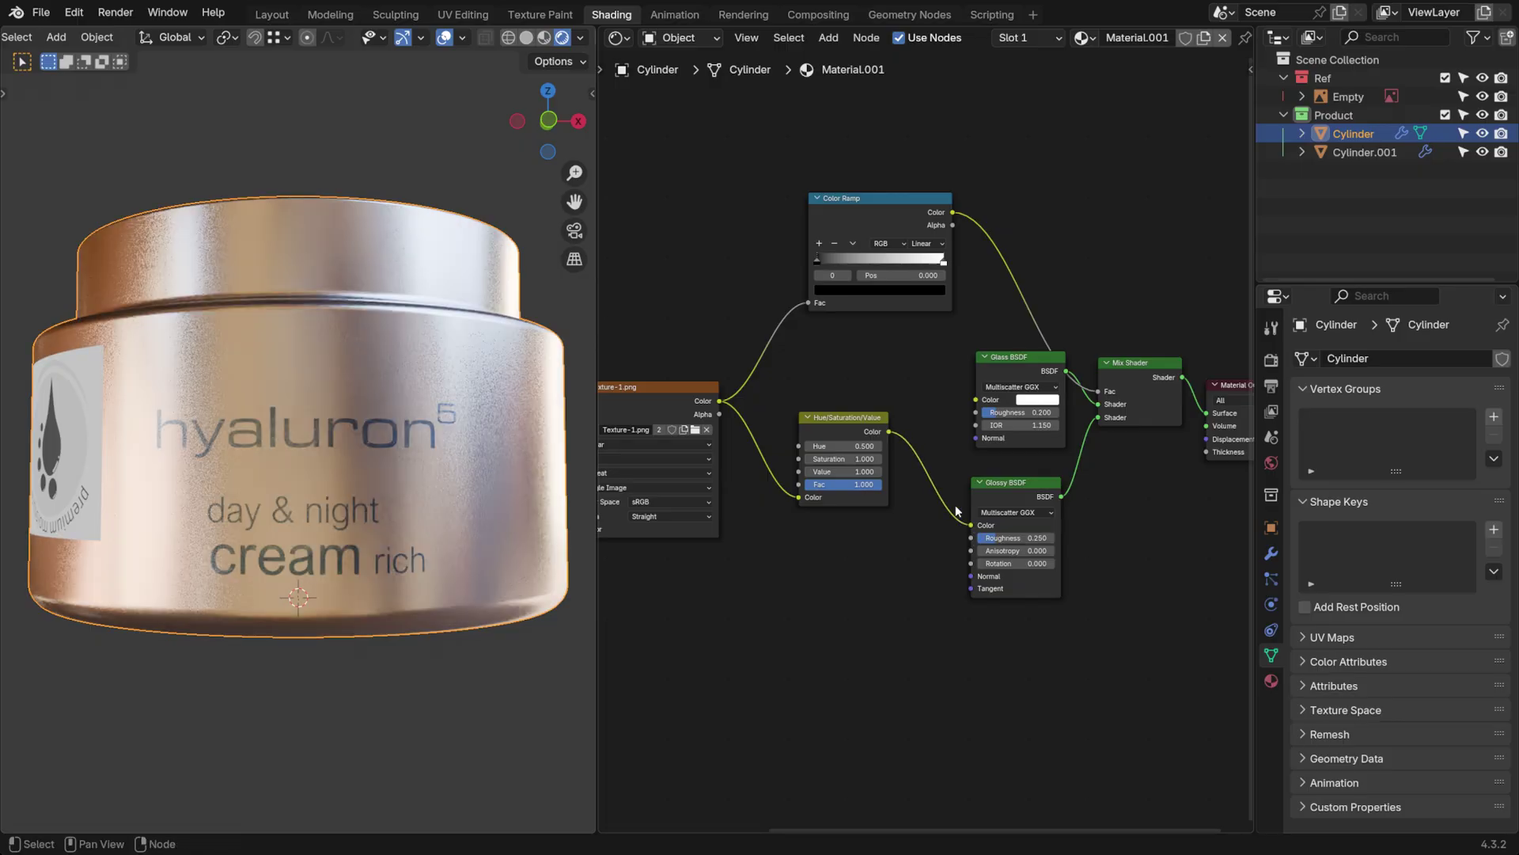
left_click_drag(843, 430, 847, 485)
left_click(860, 428)
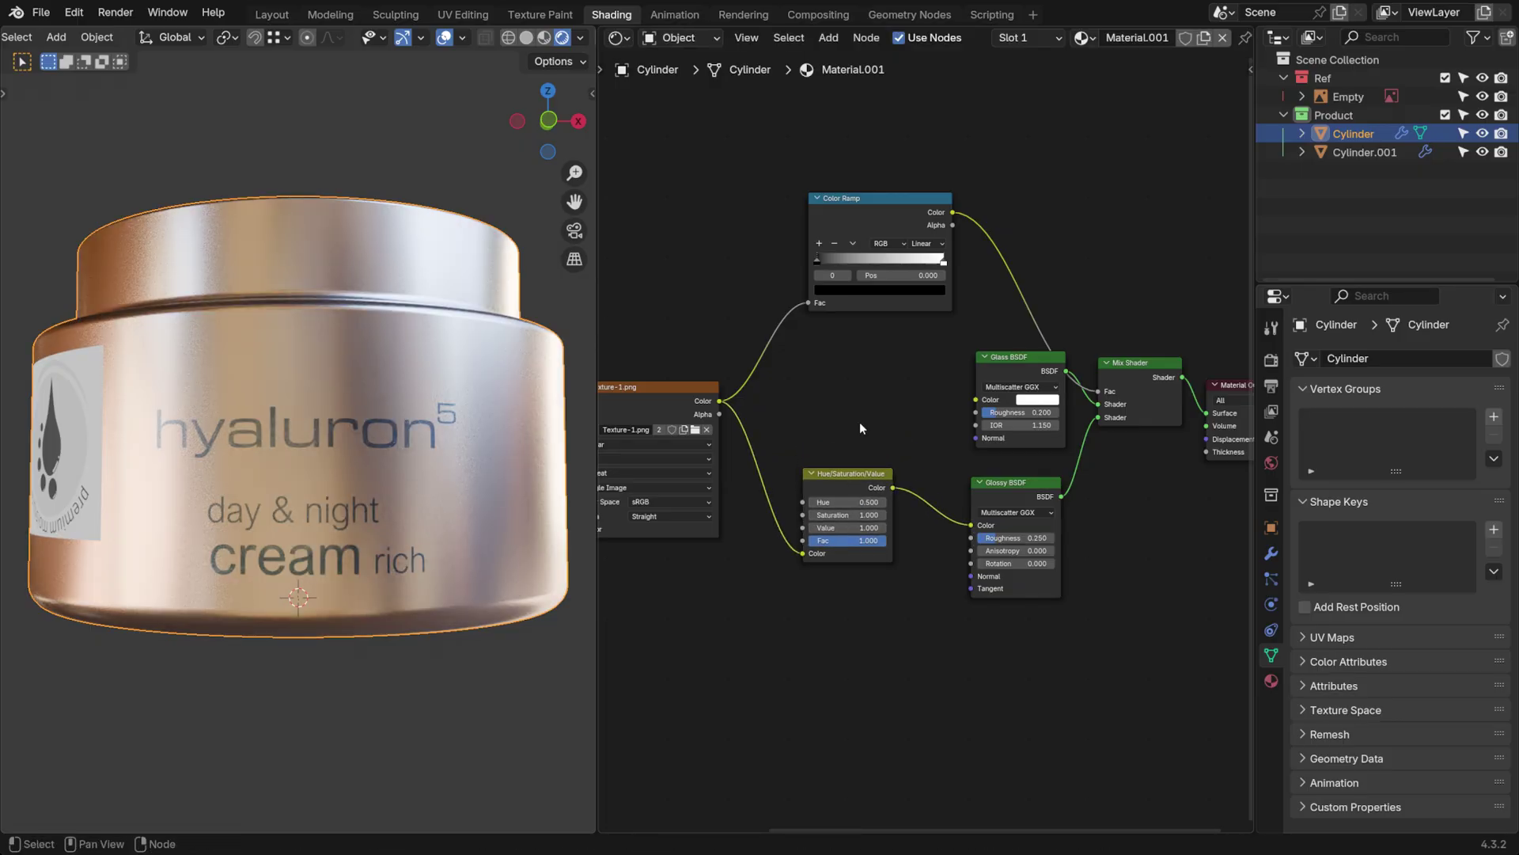
Flip the Color Ramp and, previewing it on the jar, move its white stop to about 0.949
left_click(853, 243)
left_click(865, 260)
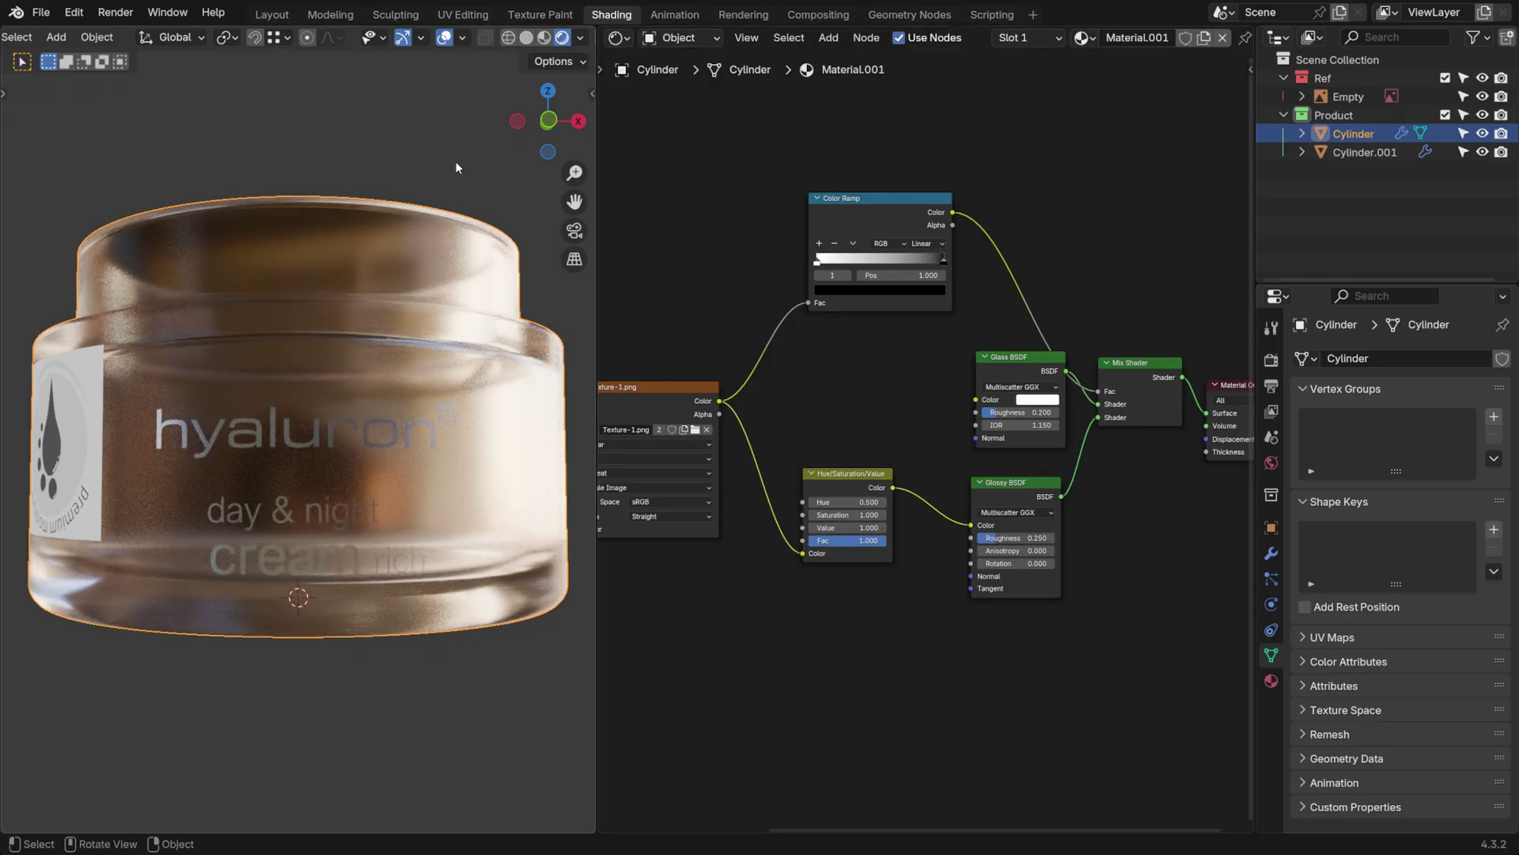
left_click(856, 216, "ctrl+shift")
scroll(397, 349, "up", 3)
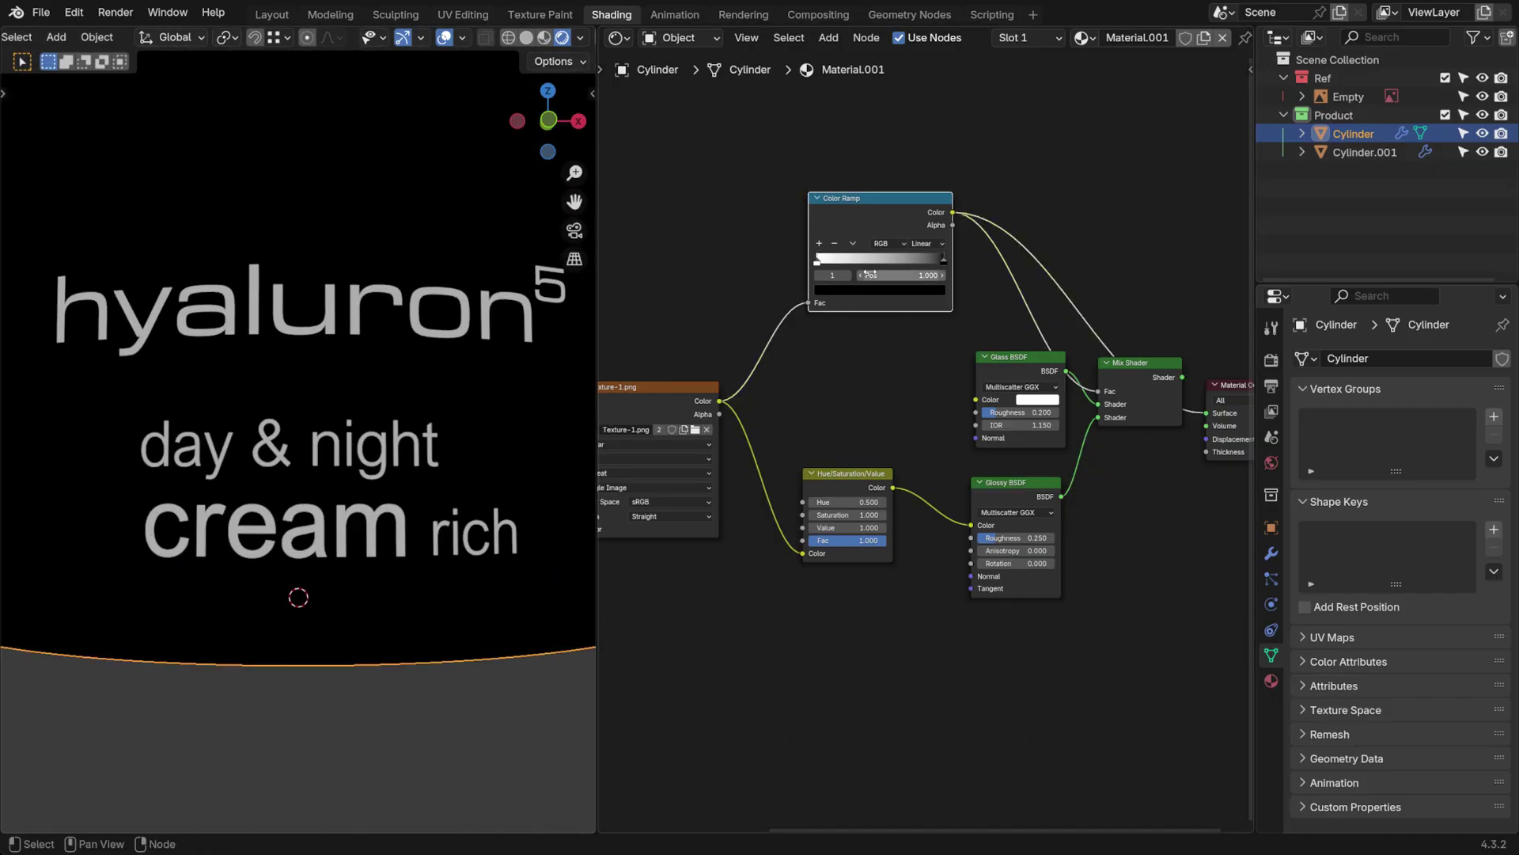
left_click_drag(839, 268, 952, 275)
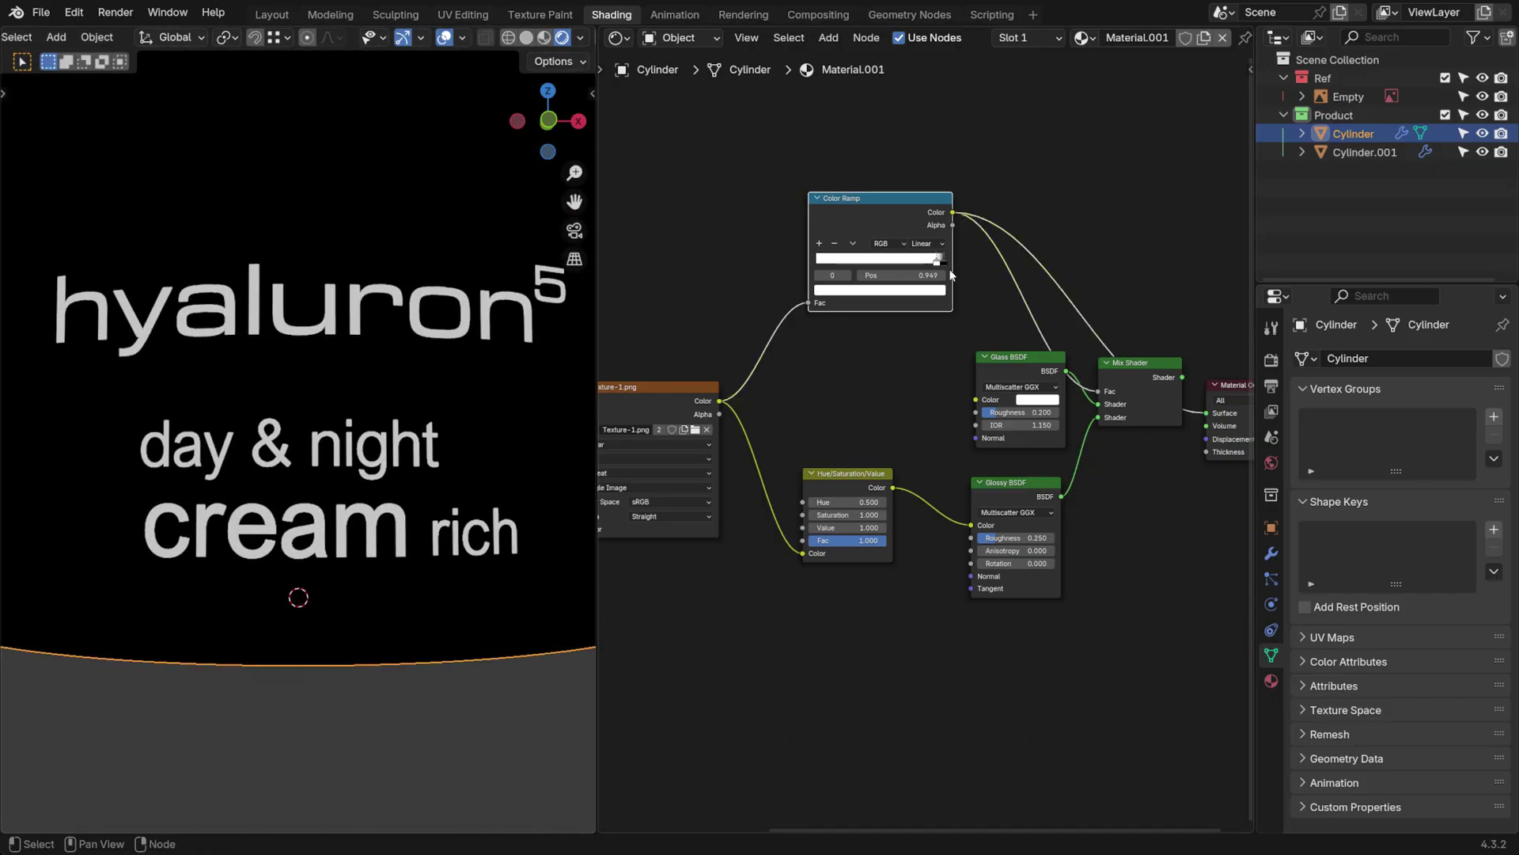
scroll(361, 393, "up", 5)
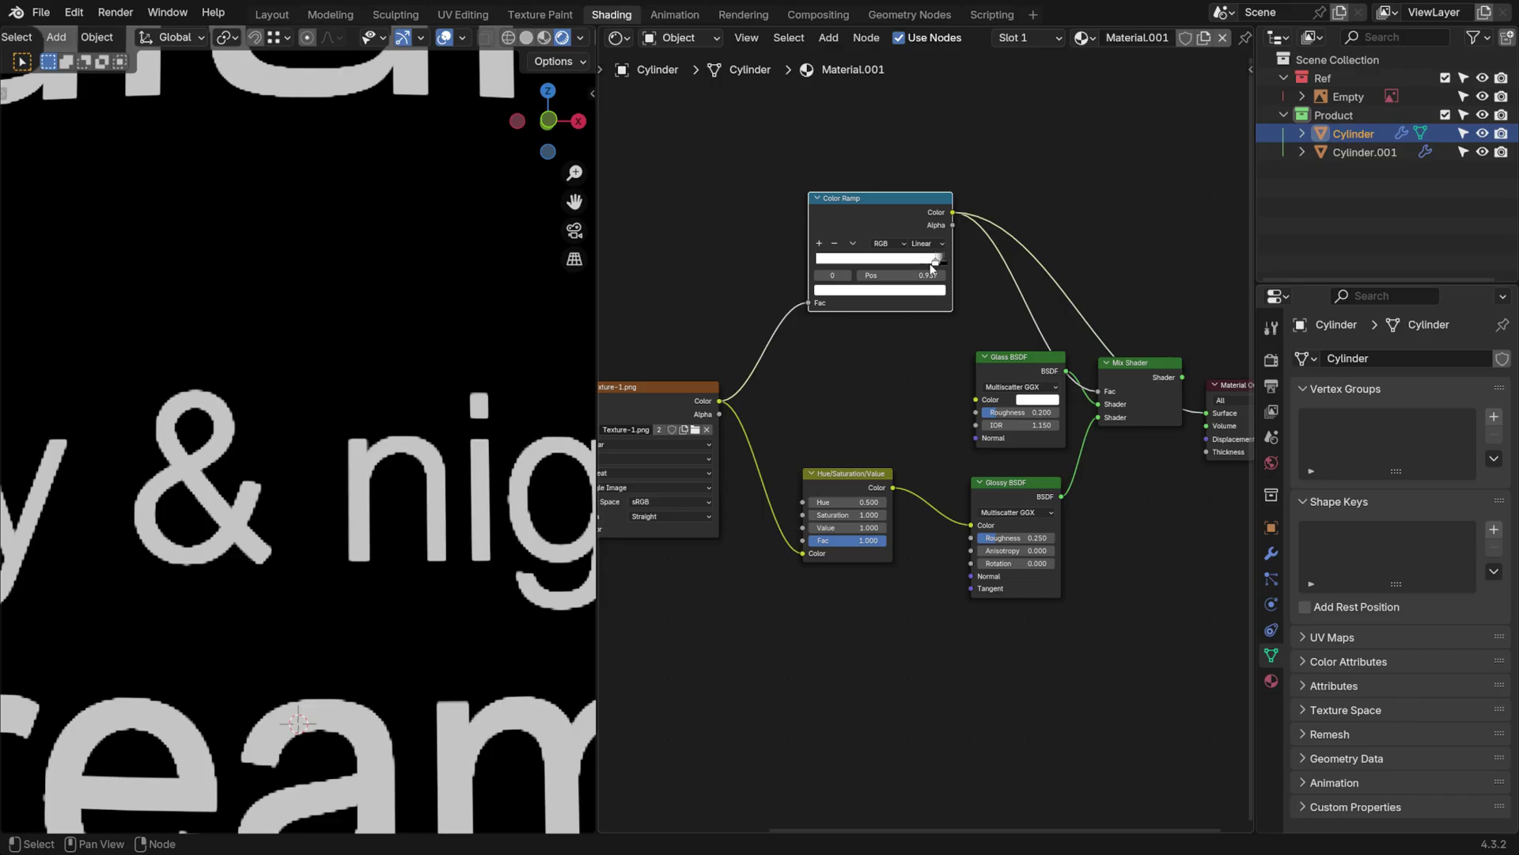
Set the Color Ramp's interpolation to Ease, move the white stop to 0.876 and return to the Mix Shader result
left_click(941, 243)
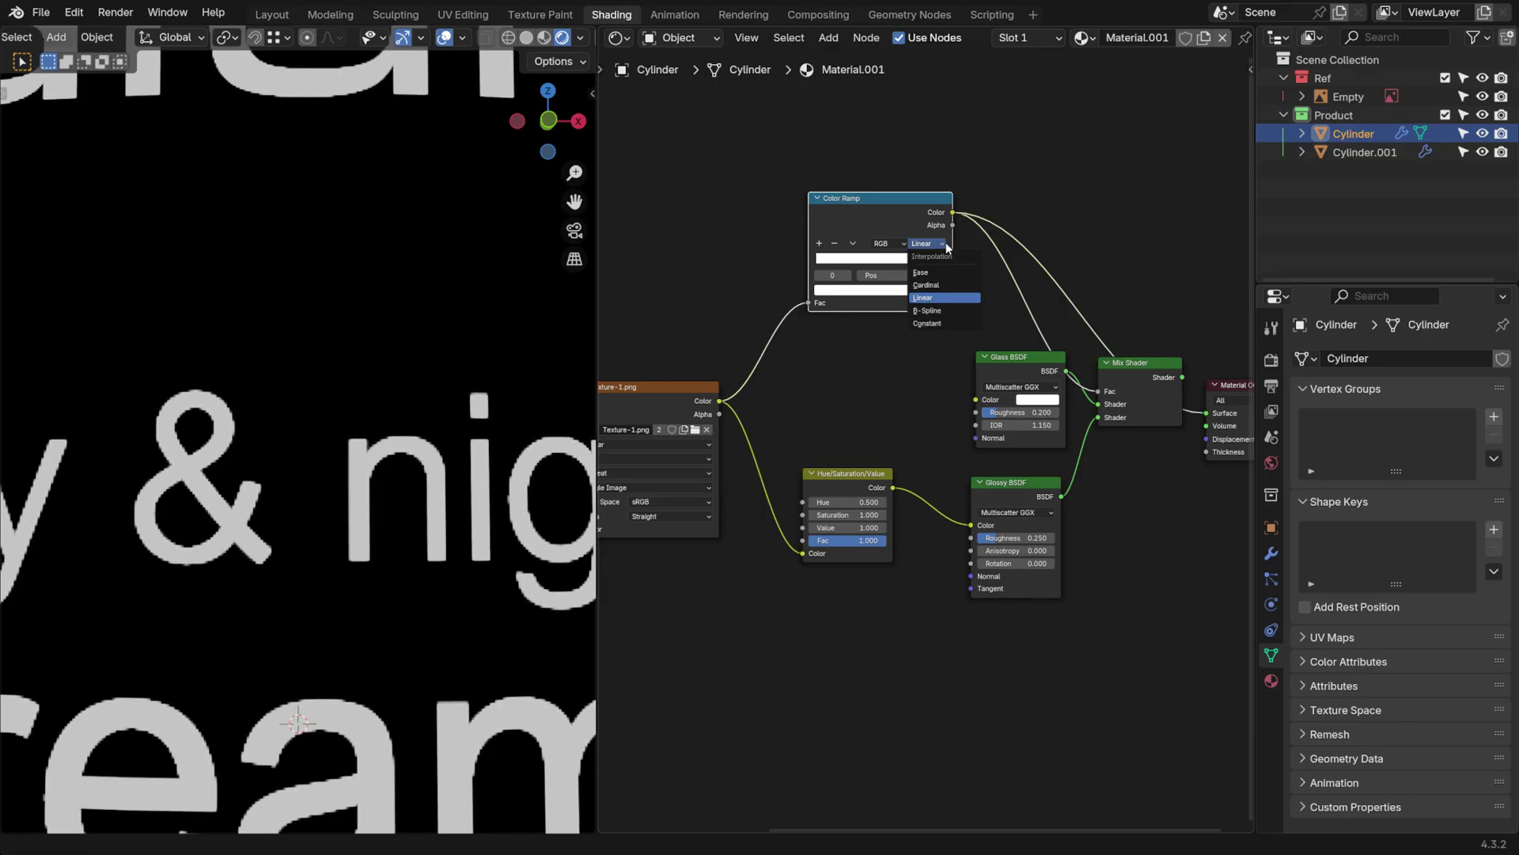
left_click(943, 273)
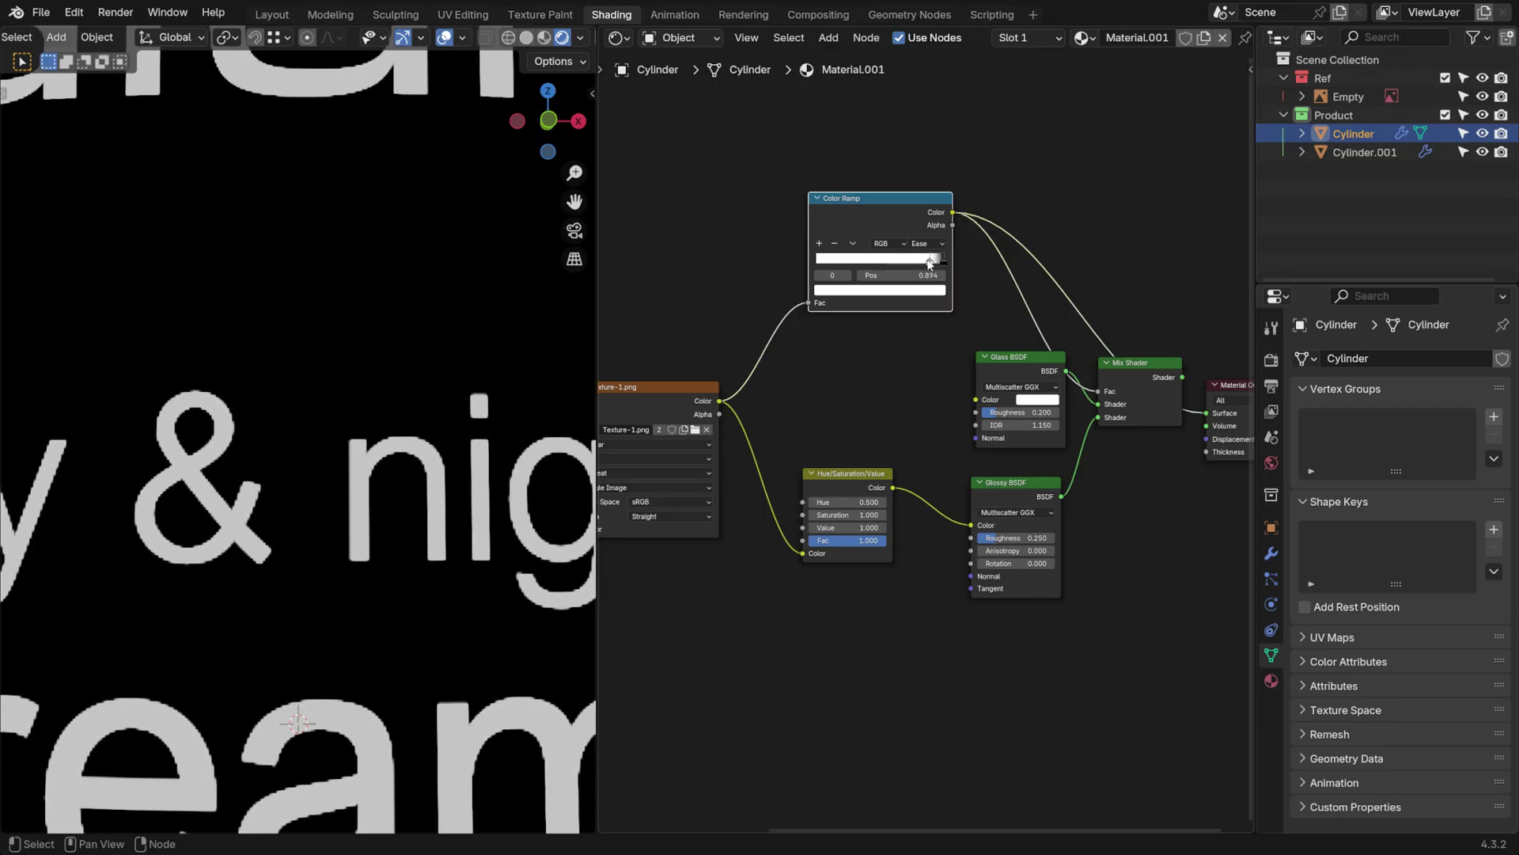
left_click_drag(933, 263, 927, 263)
scroll(404, 325, "down", 5)
scroll(404, 324, "down", 3)
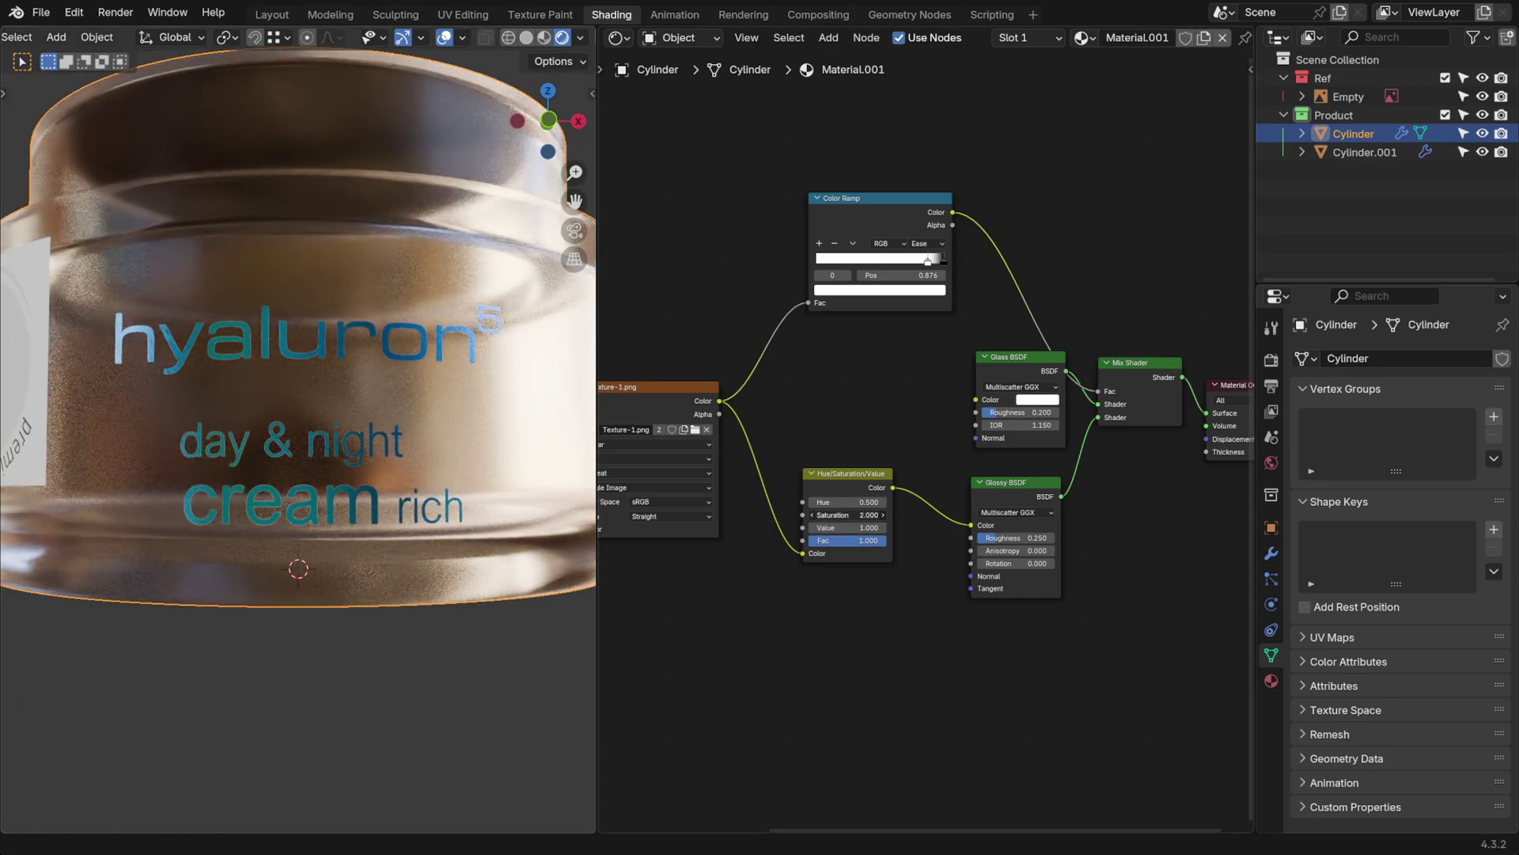
Set the Glossy BSDF's Roughness to 0.4 and the Hue/Saturation/Value node's Saturation to 1.2
double_click(1005, 539)
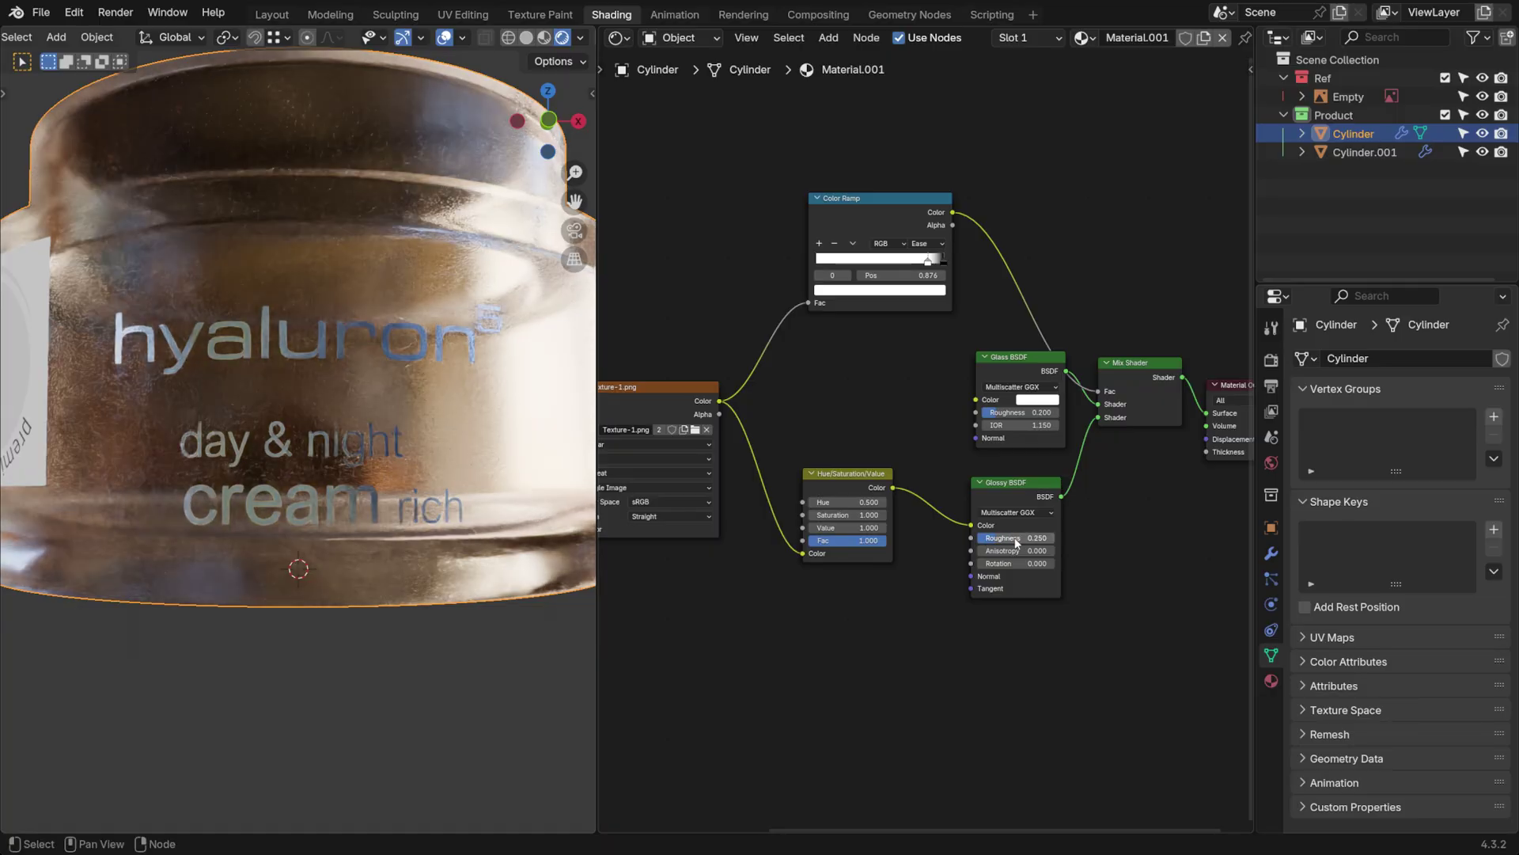
type("0.4")
key("Return")
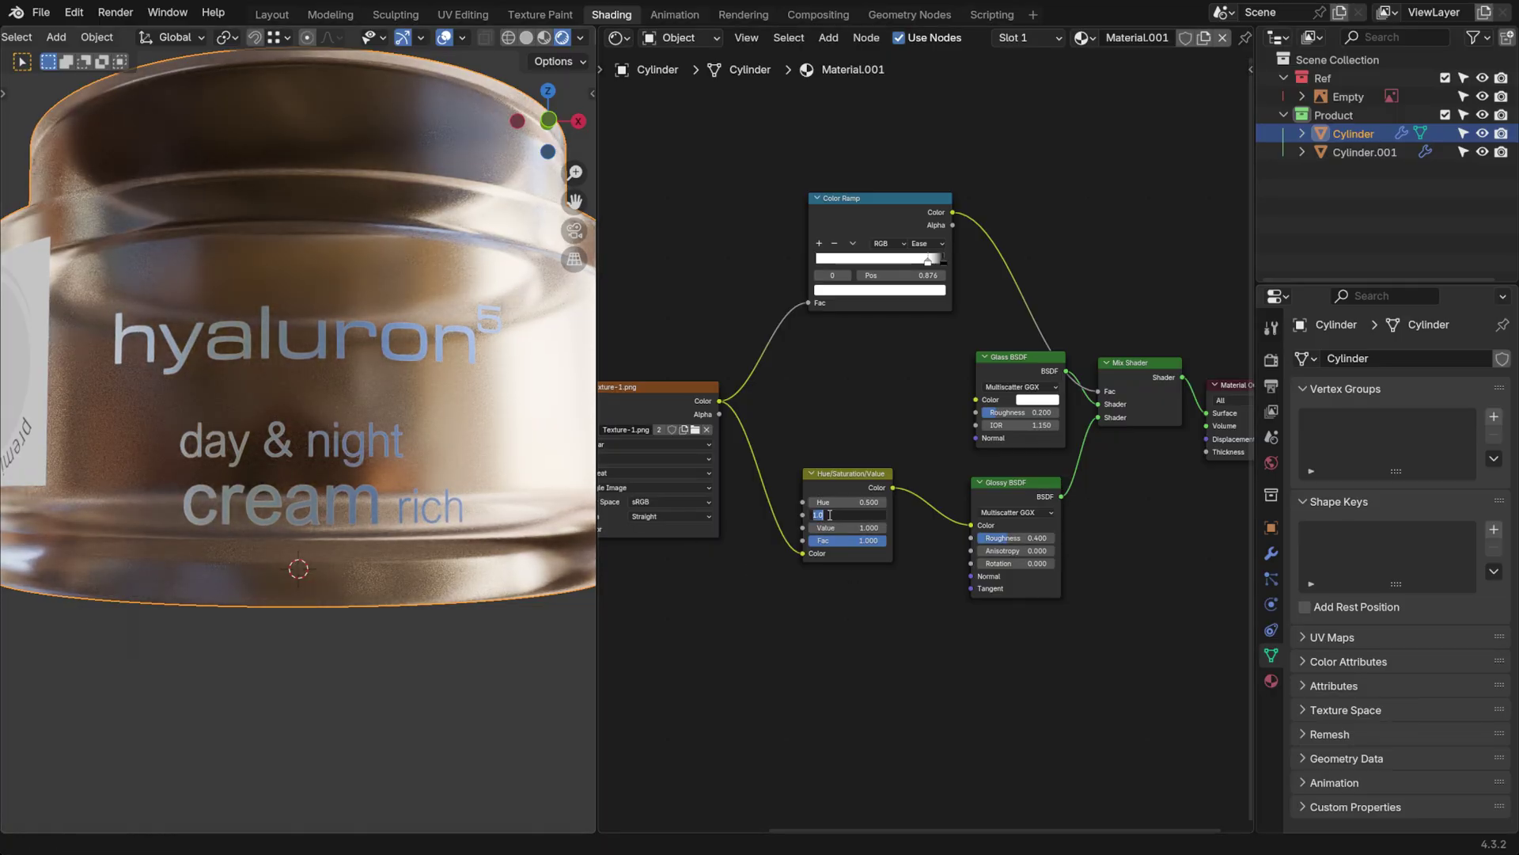
key("Return")
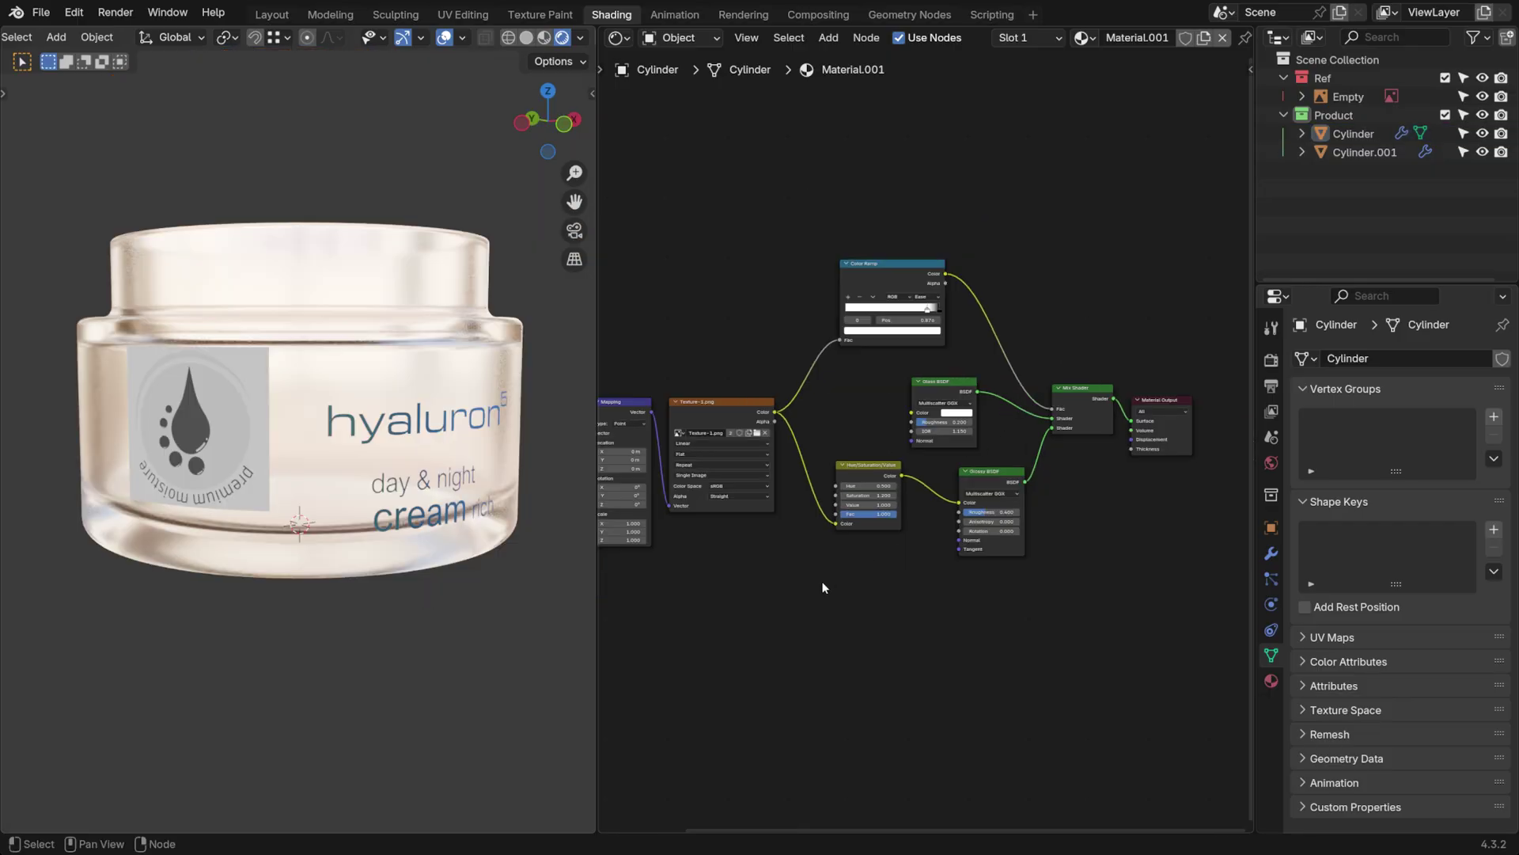
Copy the Color Ramp, Hue/Saturation/Value, Glass, Glossy and Mix Shader nodes and paste them into slot 2's Material.002
left_click_drag(821, 581, 1098, 253)
right_click(1093, 229)
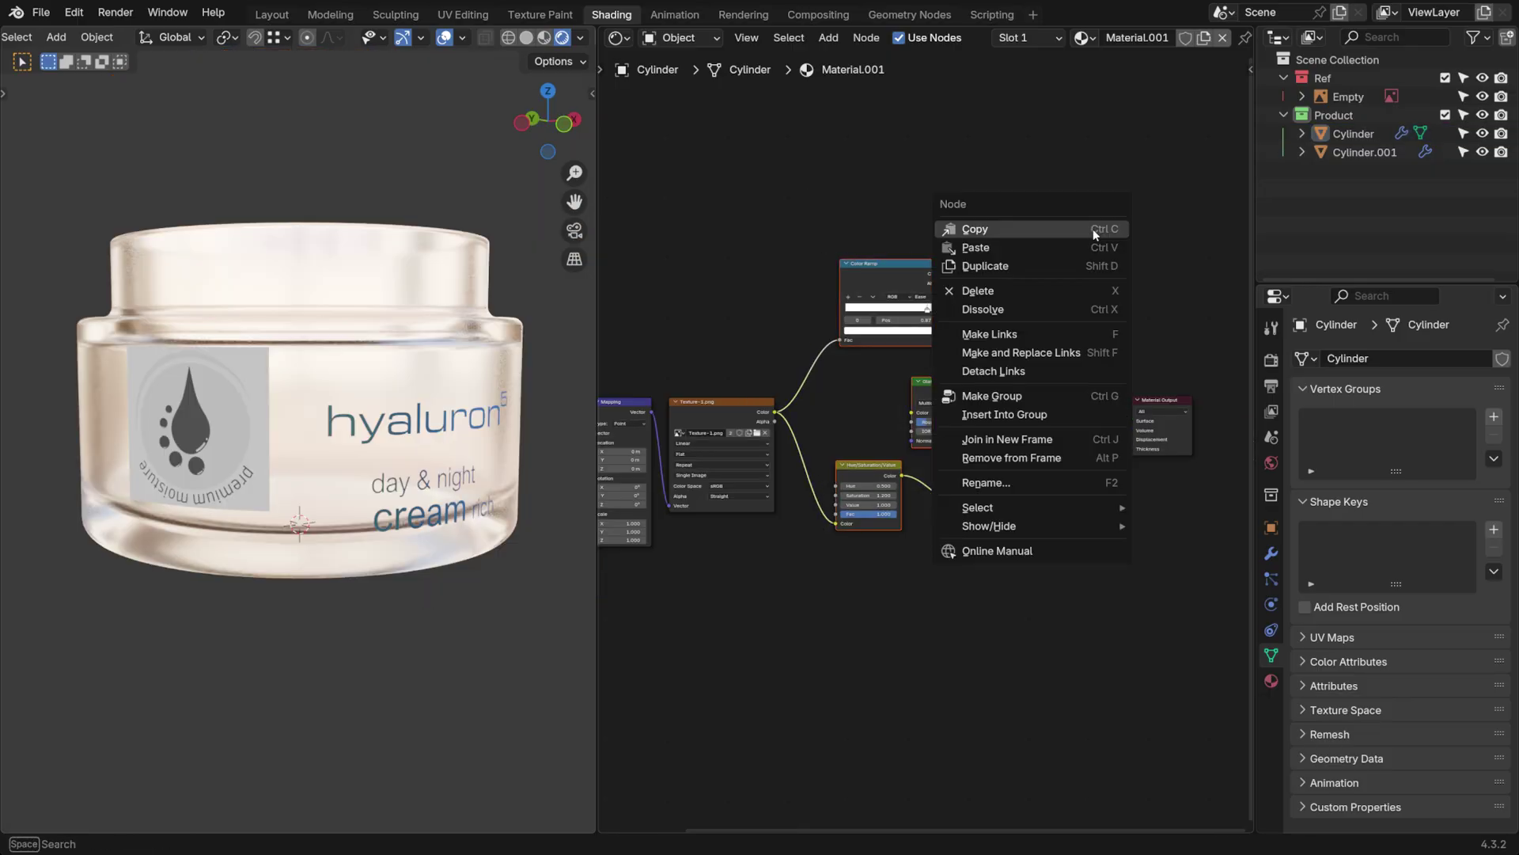
left_click(1053, 229)
left_click(1029, 37)
left_click(1013, 96)
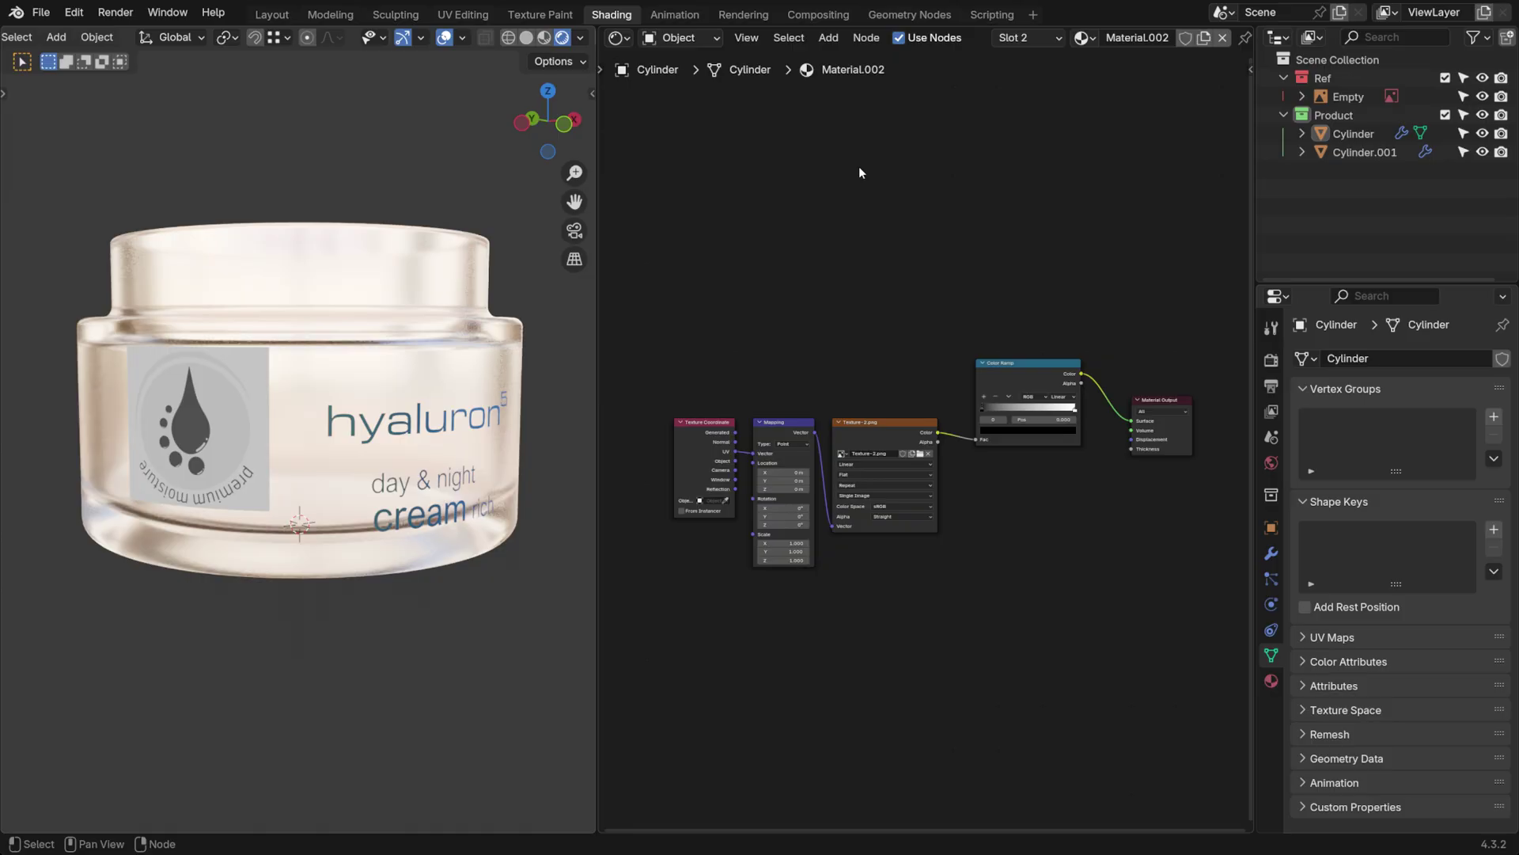
right_click(956, 231)
left_click(956, 230)
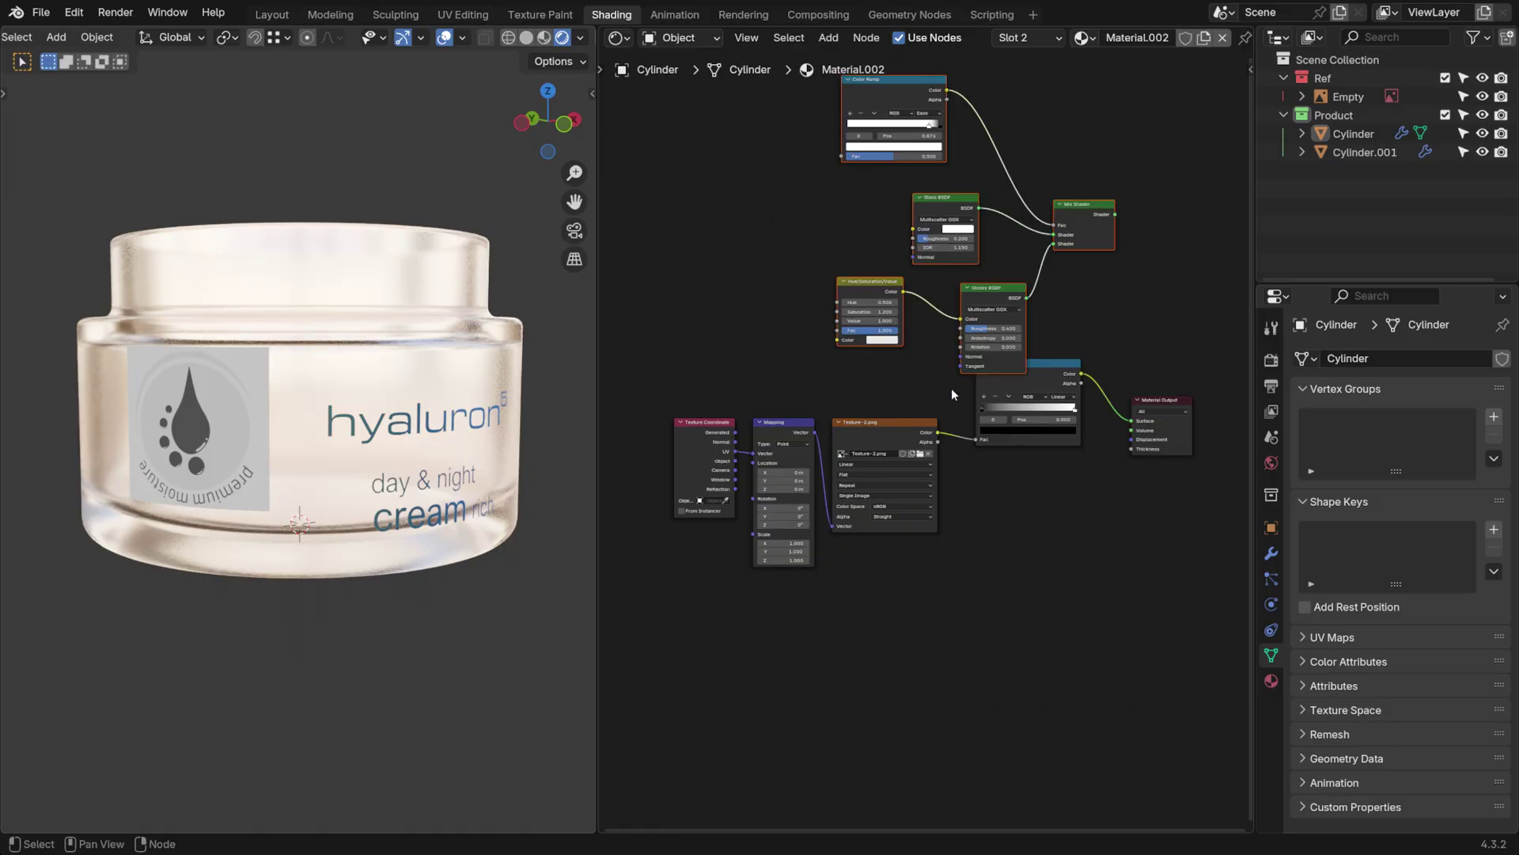
Shift Material.002's texture nodes away from the output and delete the old Color Ramp
left_click_drag(683, 611, 1029, 427)
left_click_drag(1034, 373, 887, 388)
left_click(888, 388)
key("x")
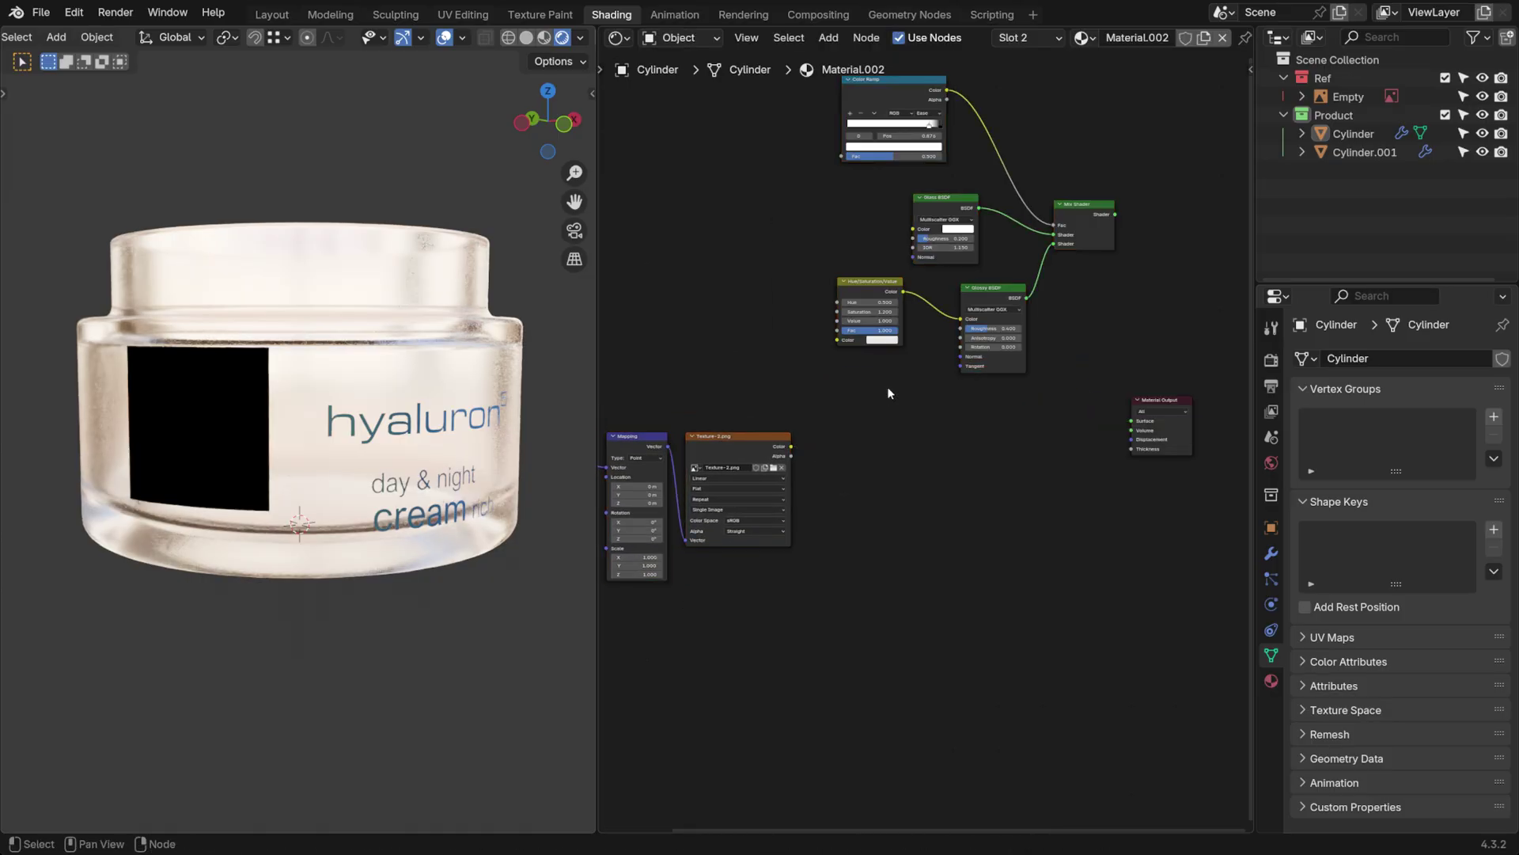
Place the pasted shader nodes between the Texture-2.png node and the Material Output
left_click_drag(1049, 126, 1082, 95)
key("g")
left_click(1059, 346)
left_click(1022, 340)
scroll(1053, 396, "up", 2)
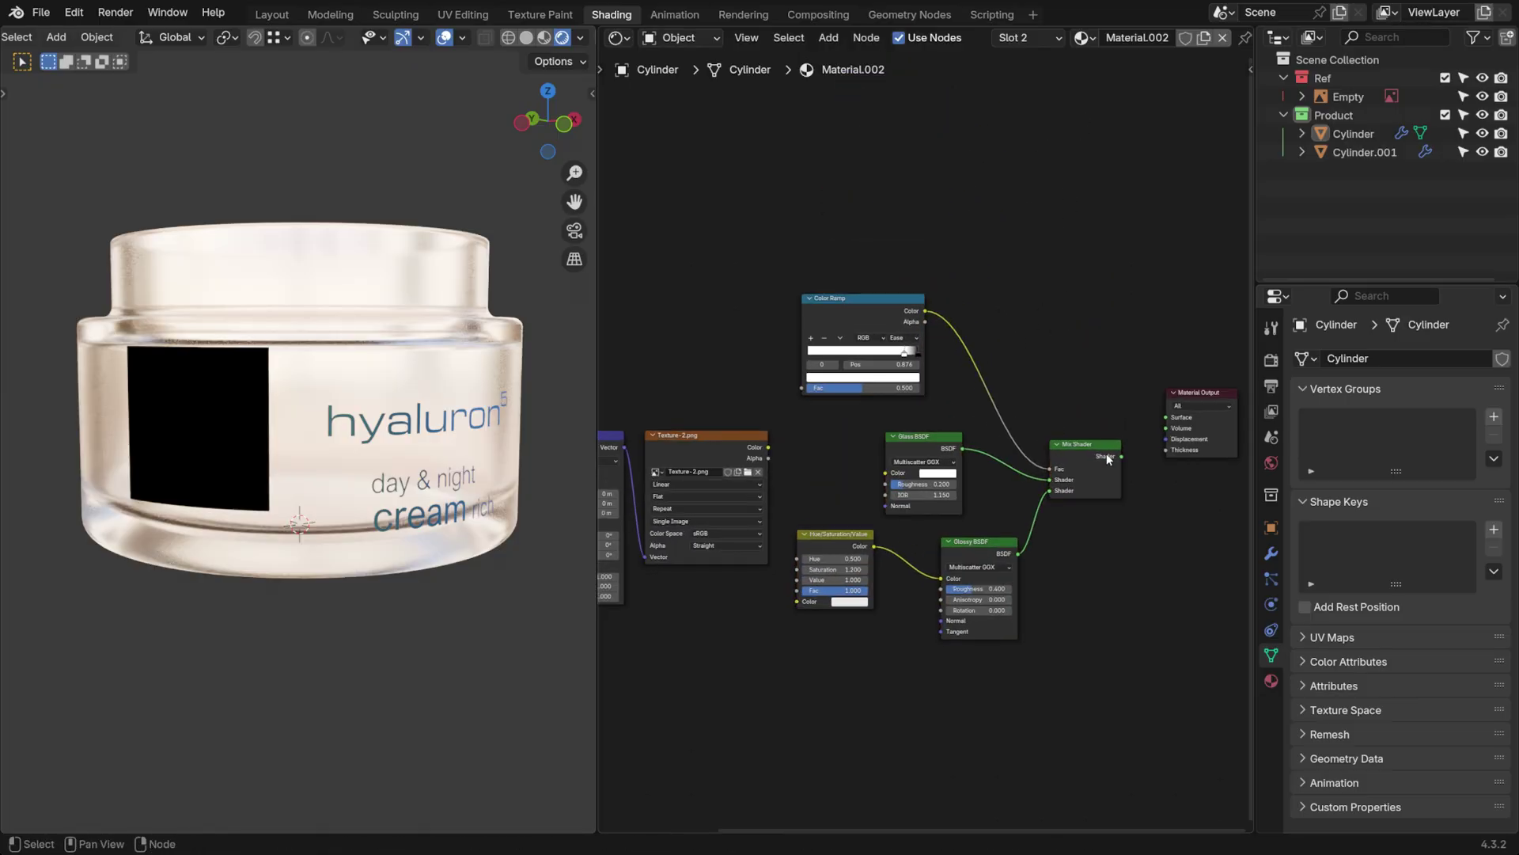
Link the Mix Shader to the output's Surface, and Texture-2.png's Color to the Color Ramp's Fac and the Hue/Saturation/Value Color
left_click_drag(1162, 410, 1166, 417)
left_click_drag(801, 388, 772, 447)
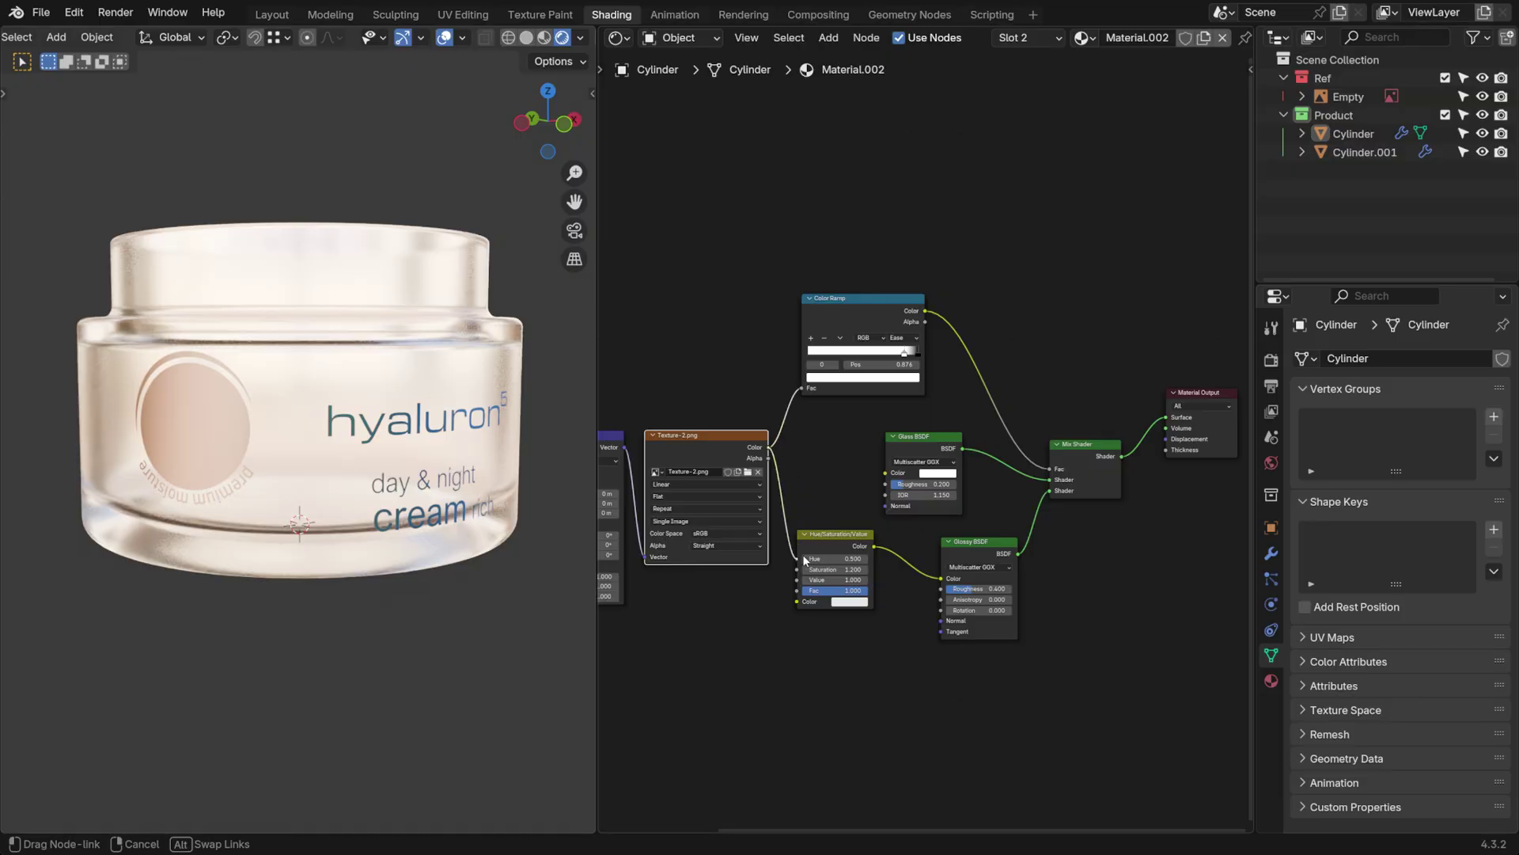
left_click_drag(797, 604, 798, 603)
Preview Material.002's Color Ramp, move its white stop to about 0.804 and reconnect the Mix Shader to the output
left_click(861, 303, "ctrl+shift")
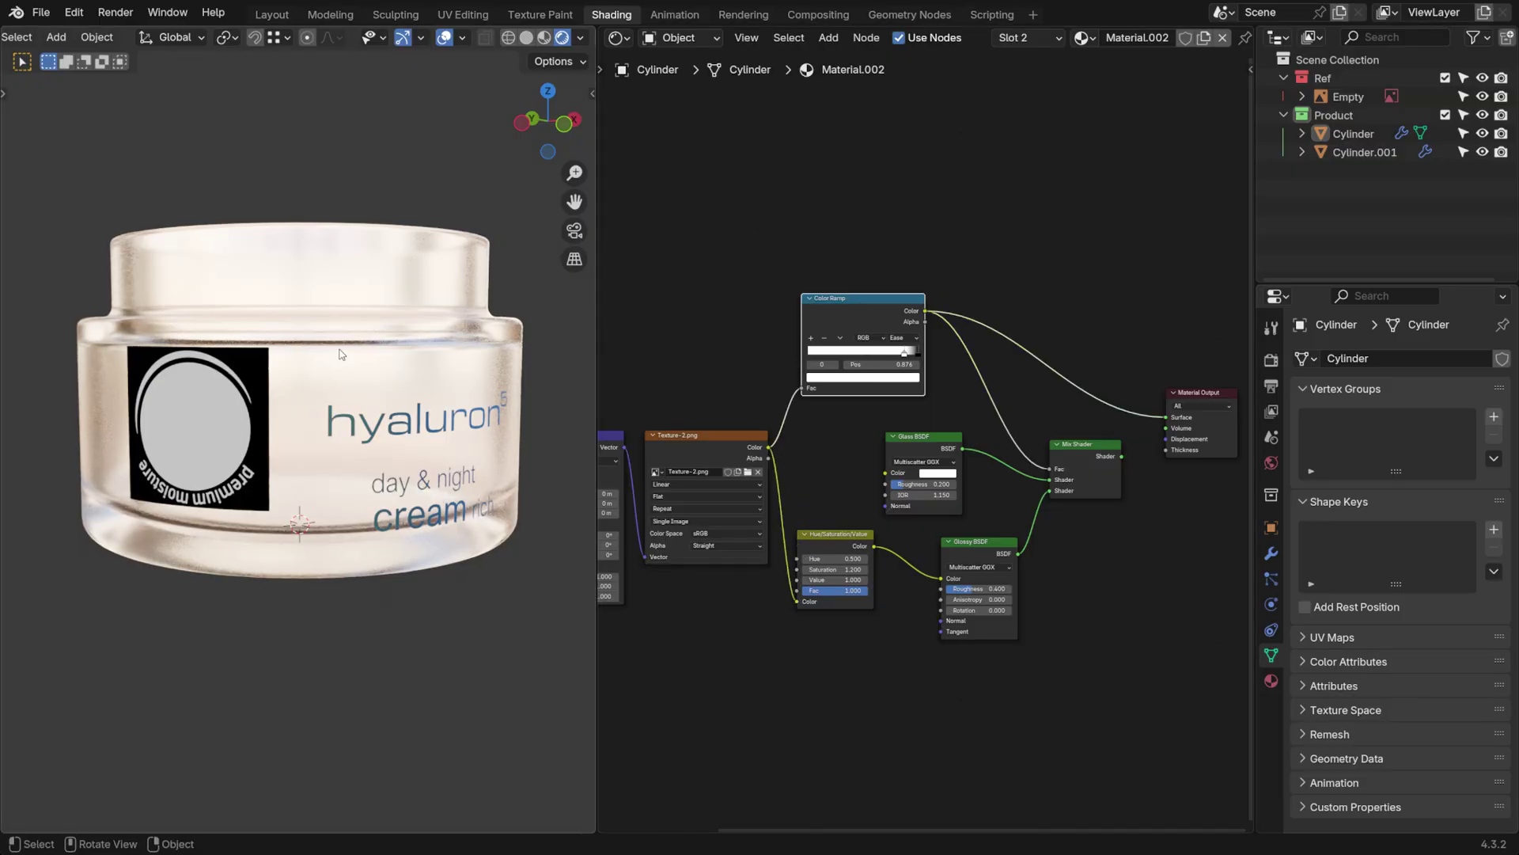
scroll(398, 334, "up", 6)
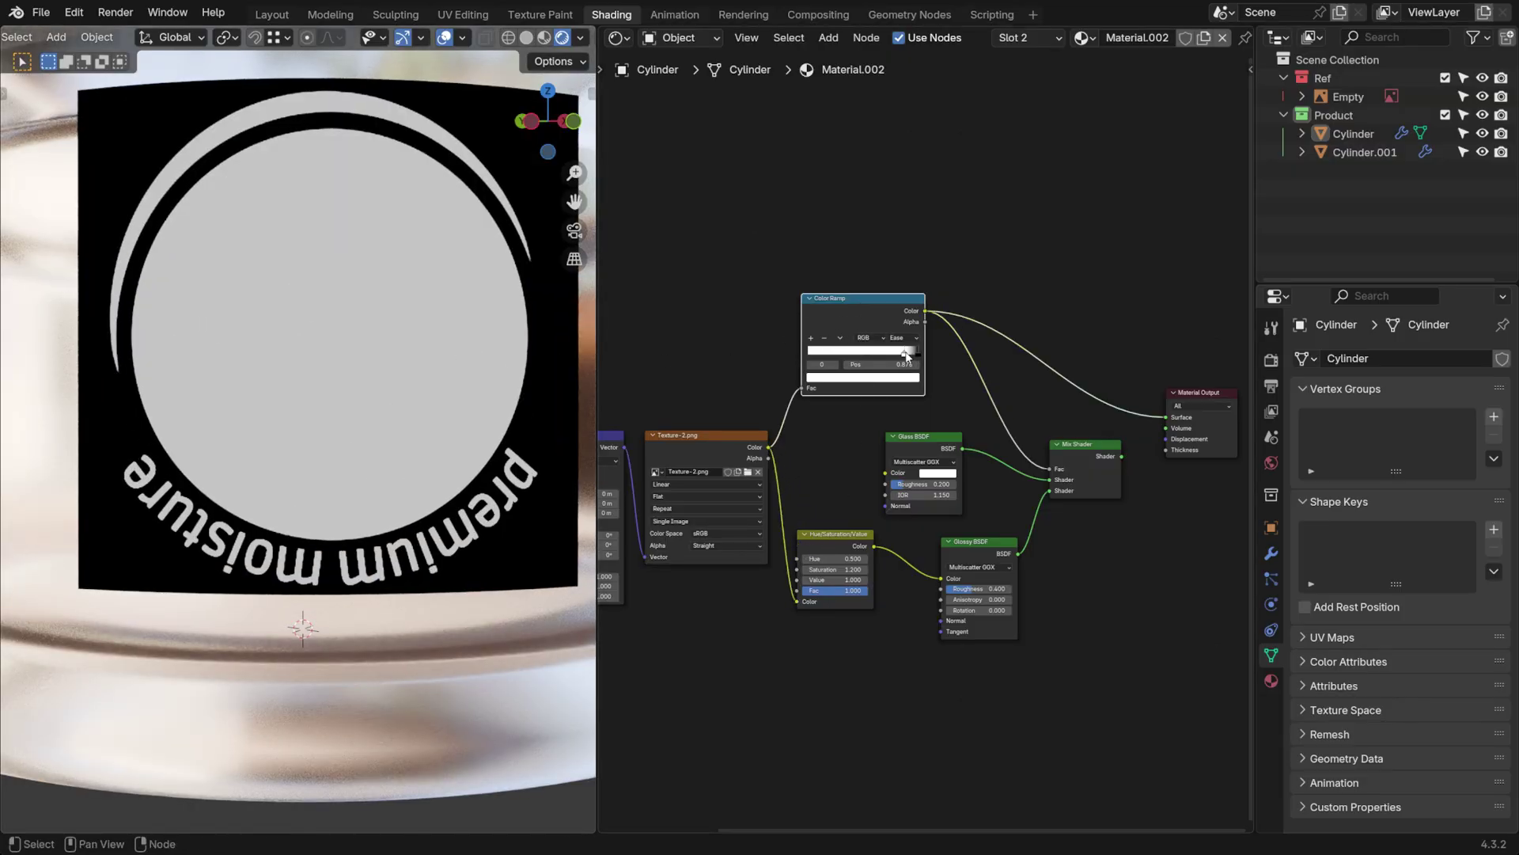
left_click_drag(907, 356, 895, 356)
left_click(1084, 454, "ctrl+shift")
scroll(468, 307, "down", 6)
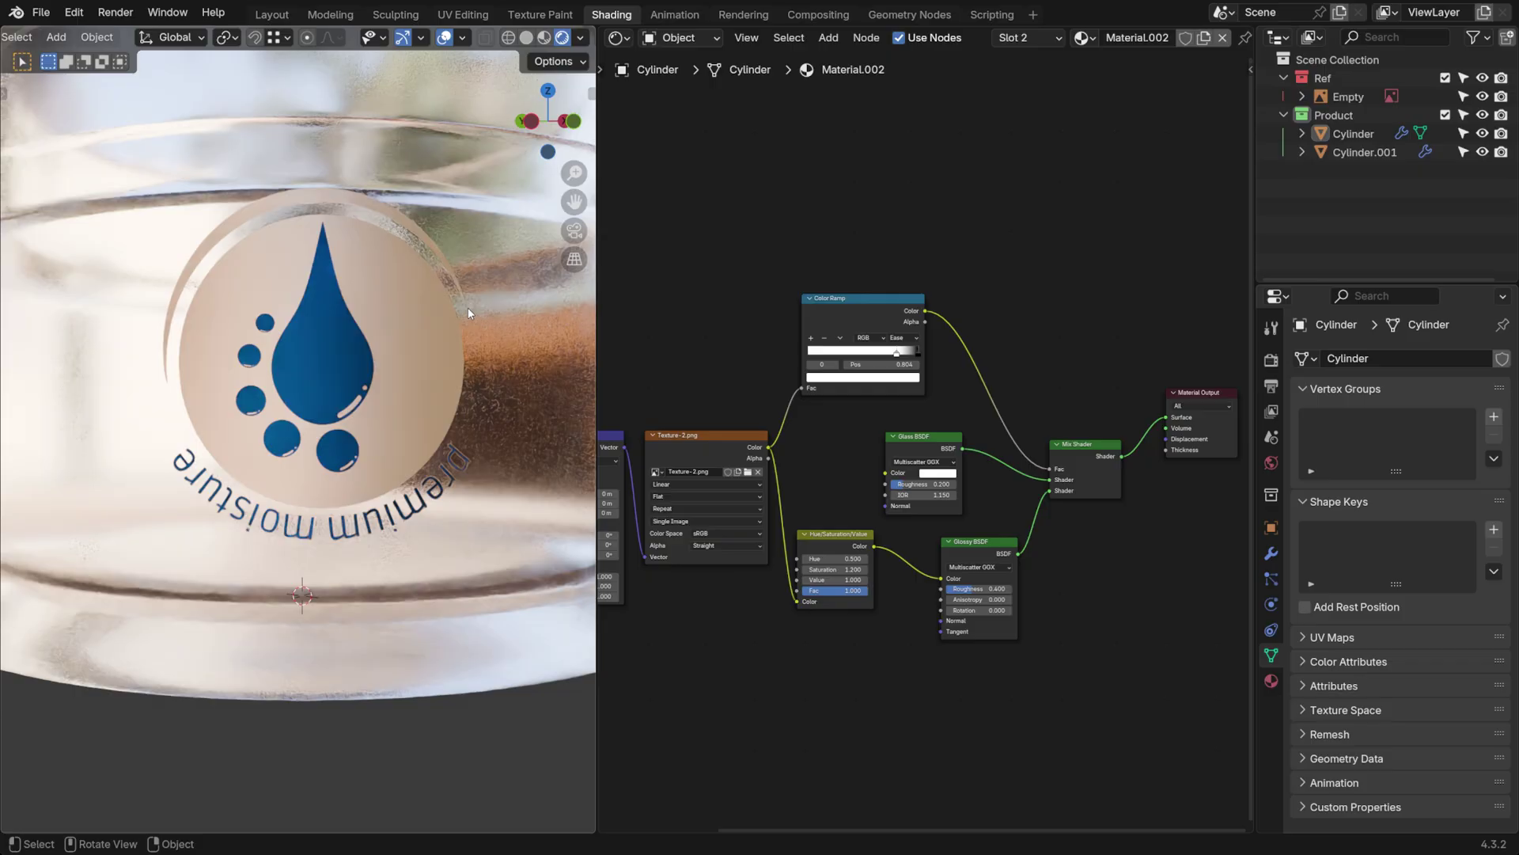
Set the Glossy BSDF's Roughness to 0.3 in Material.002
middle_click_drag(468, 307, 387, 304)
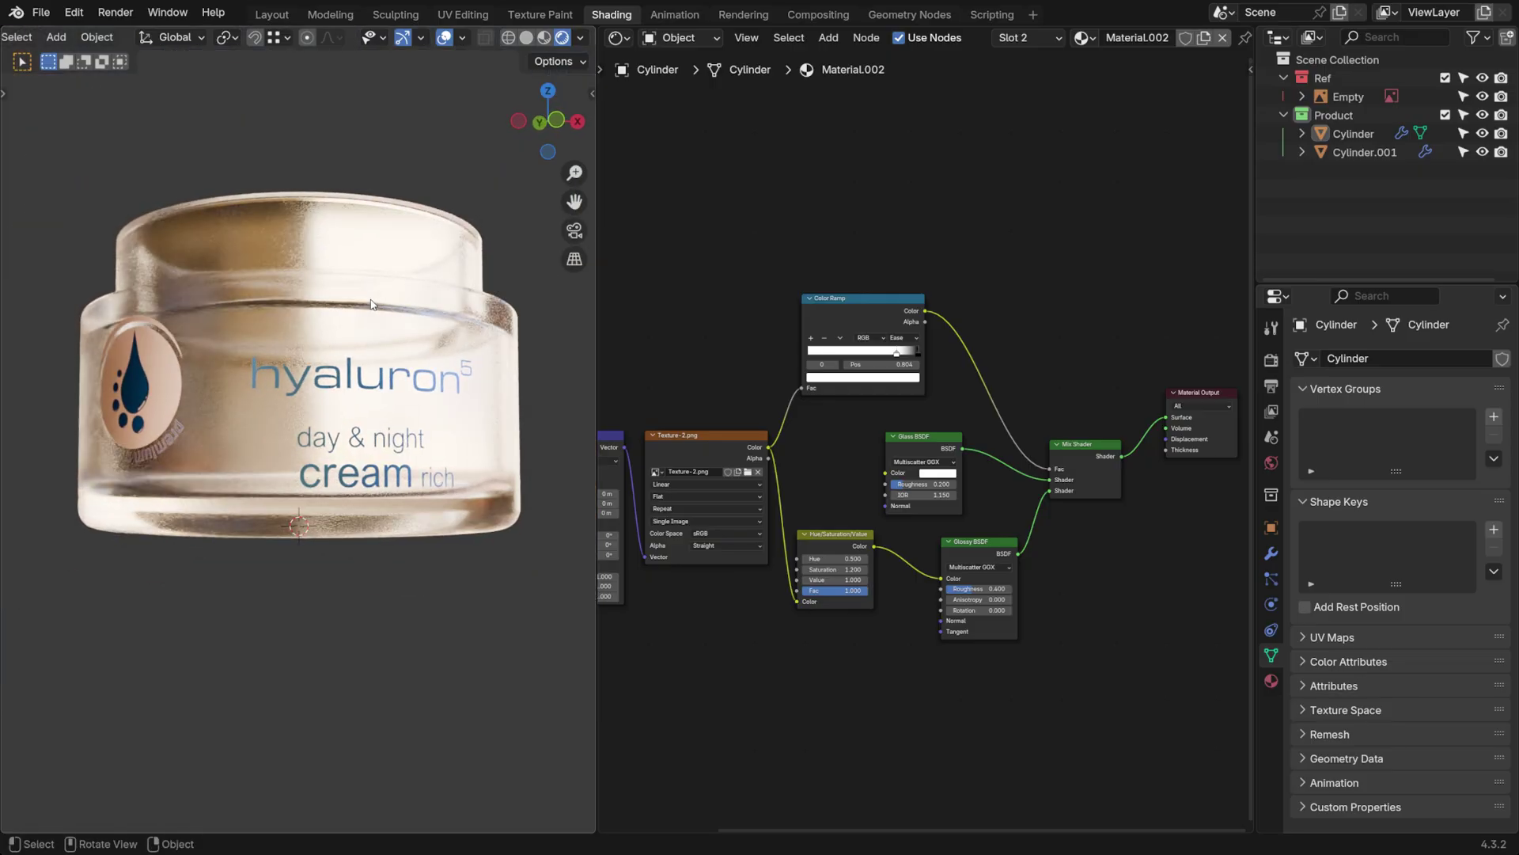
scroll(388, 304, "up", 1)
left_click(972, 590)
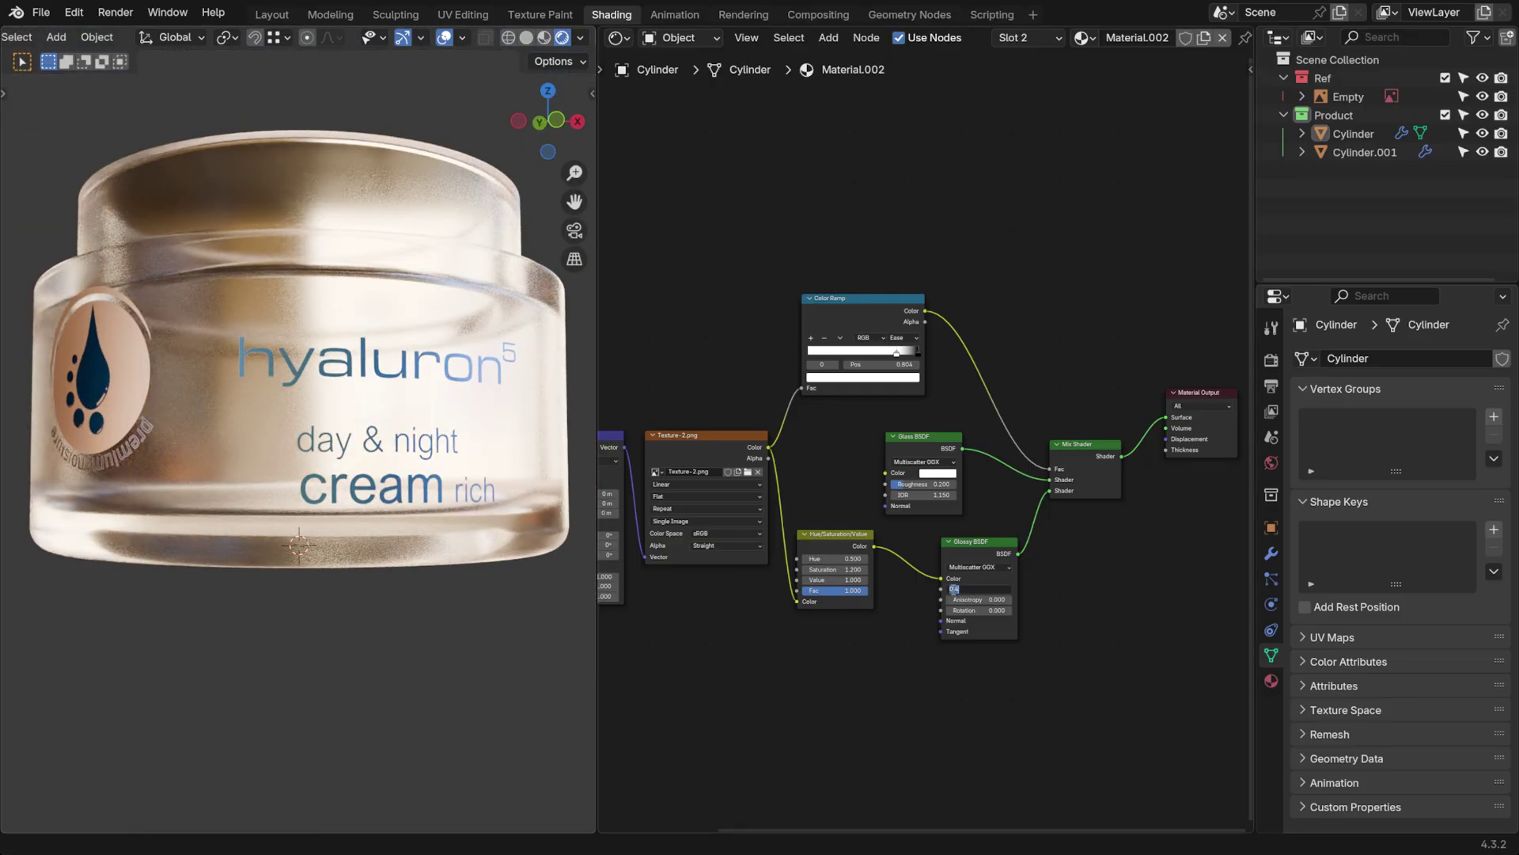
type("0.3")
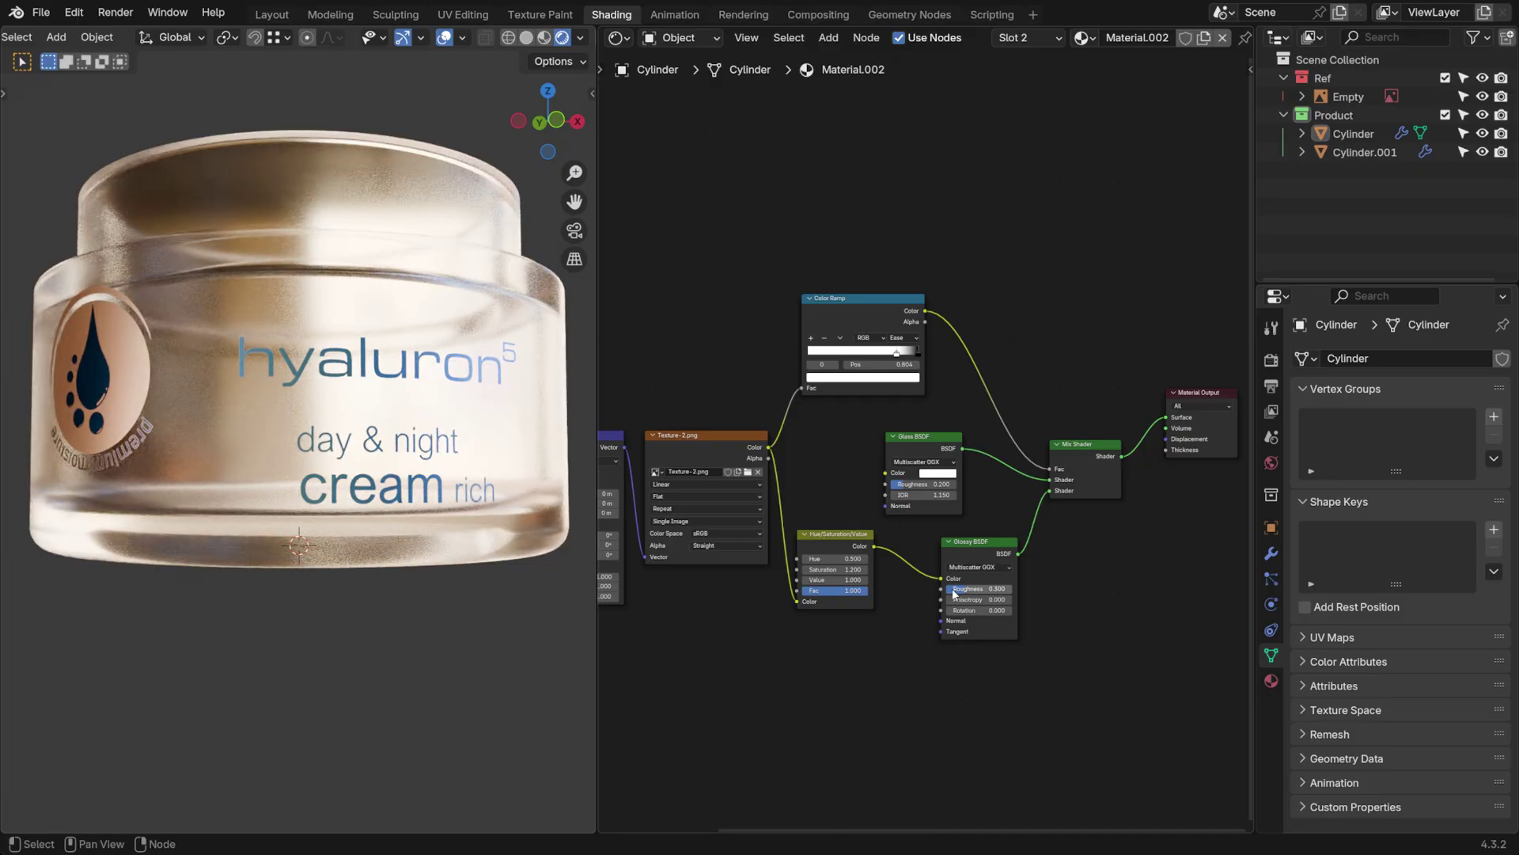
key("Return")
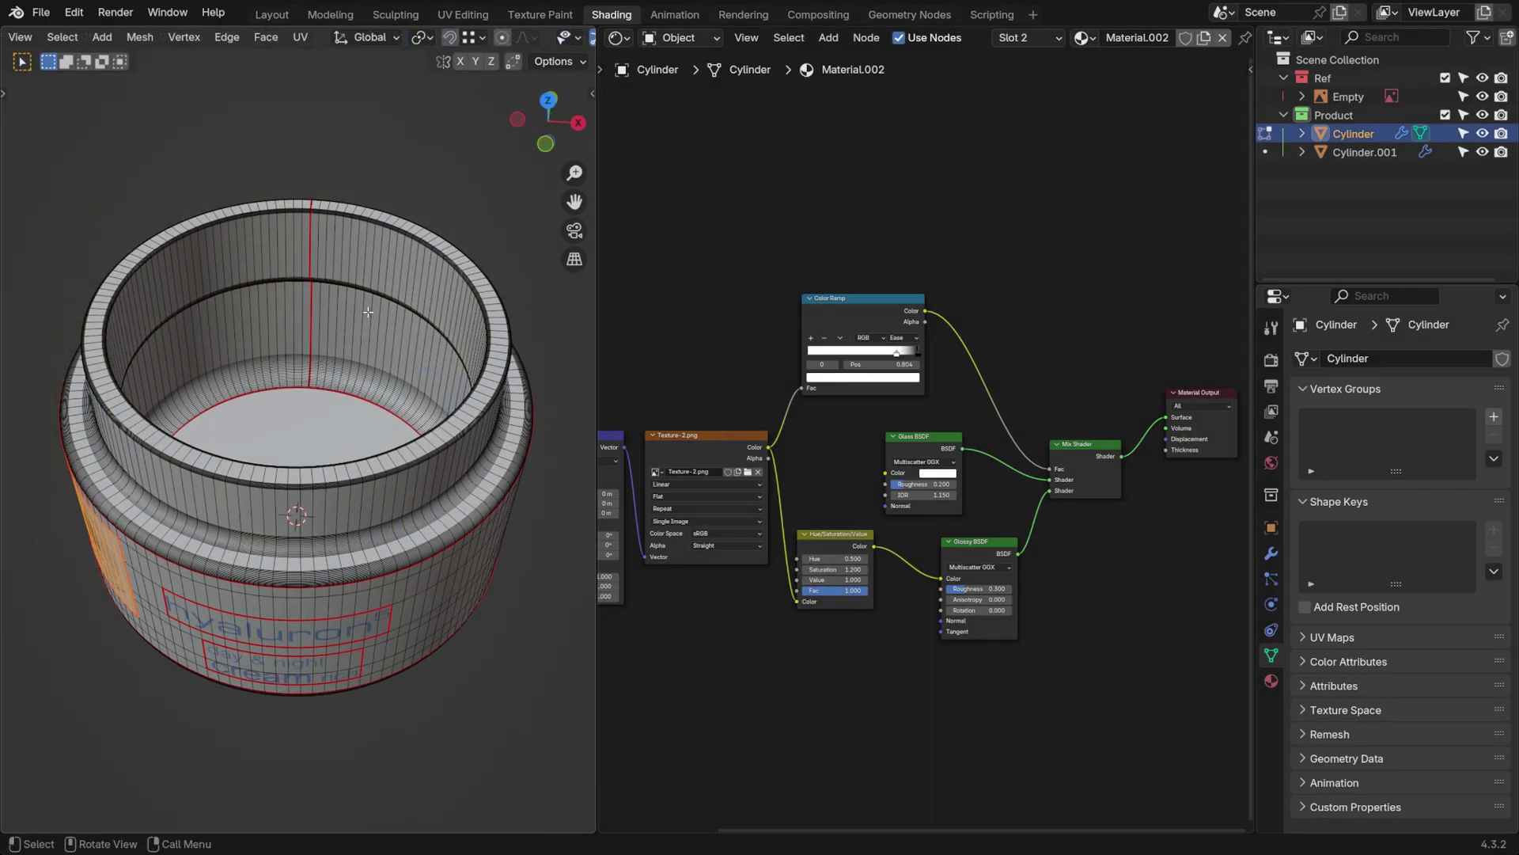
Duplicate the jar's inner floor and lower inner wall faces in place and separate them into a new object
left_click(320, 407)
key("ctrl+KP_Add")
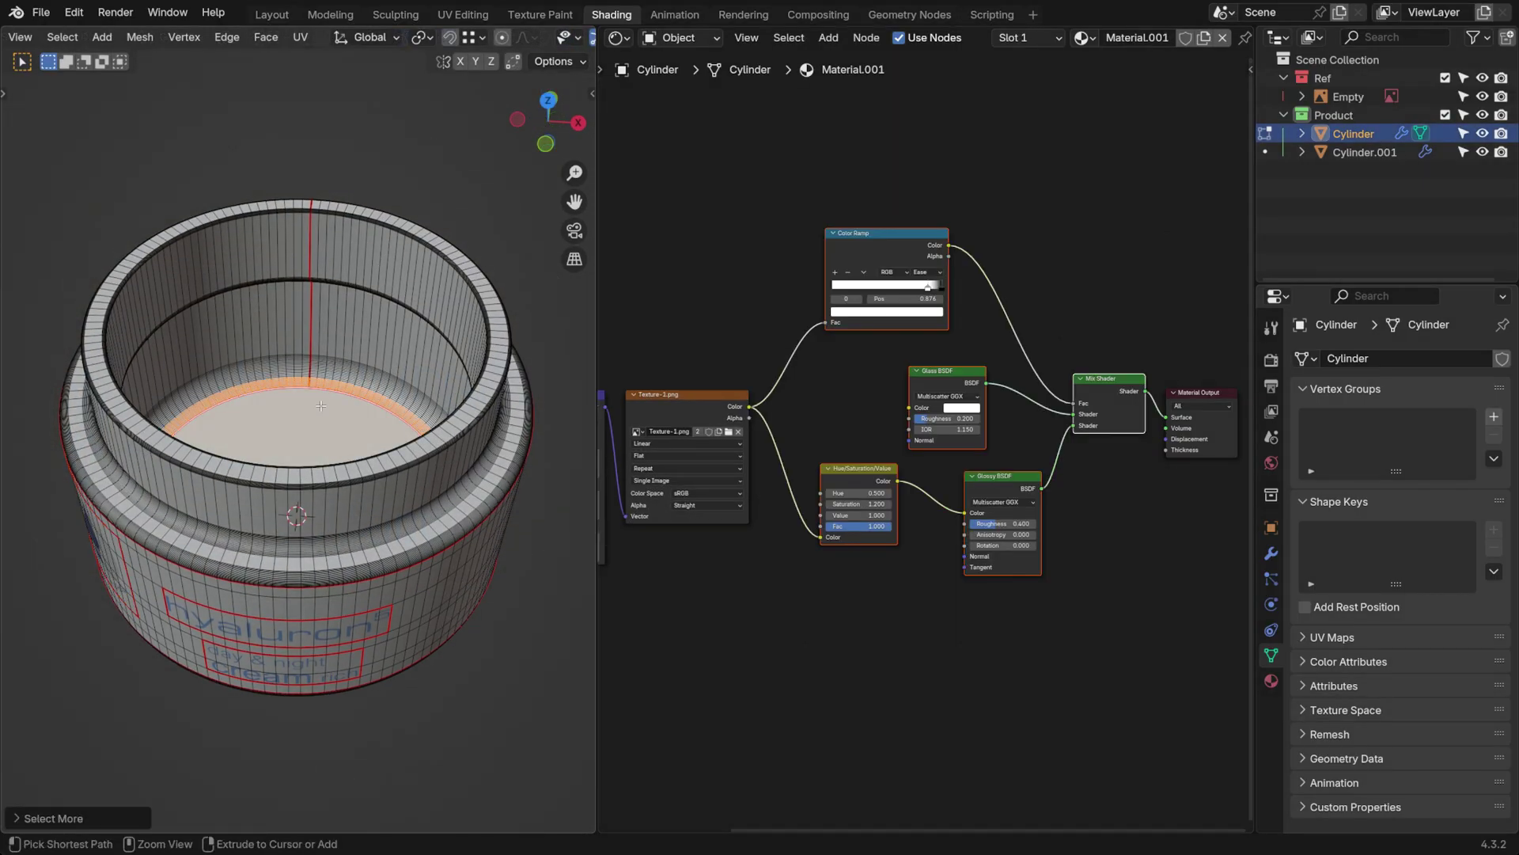
key("ctrl+KP_Add")
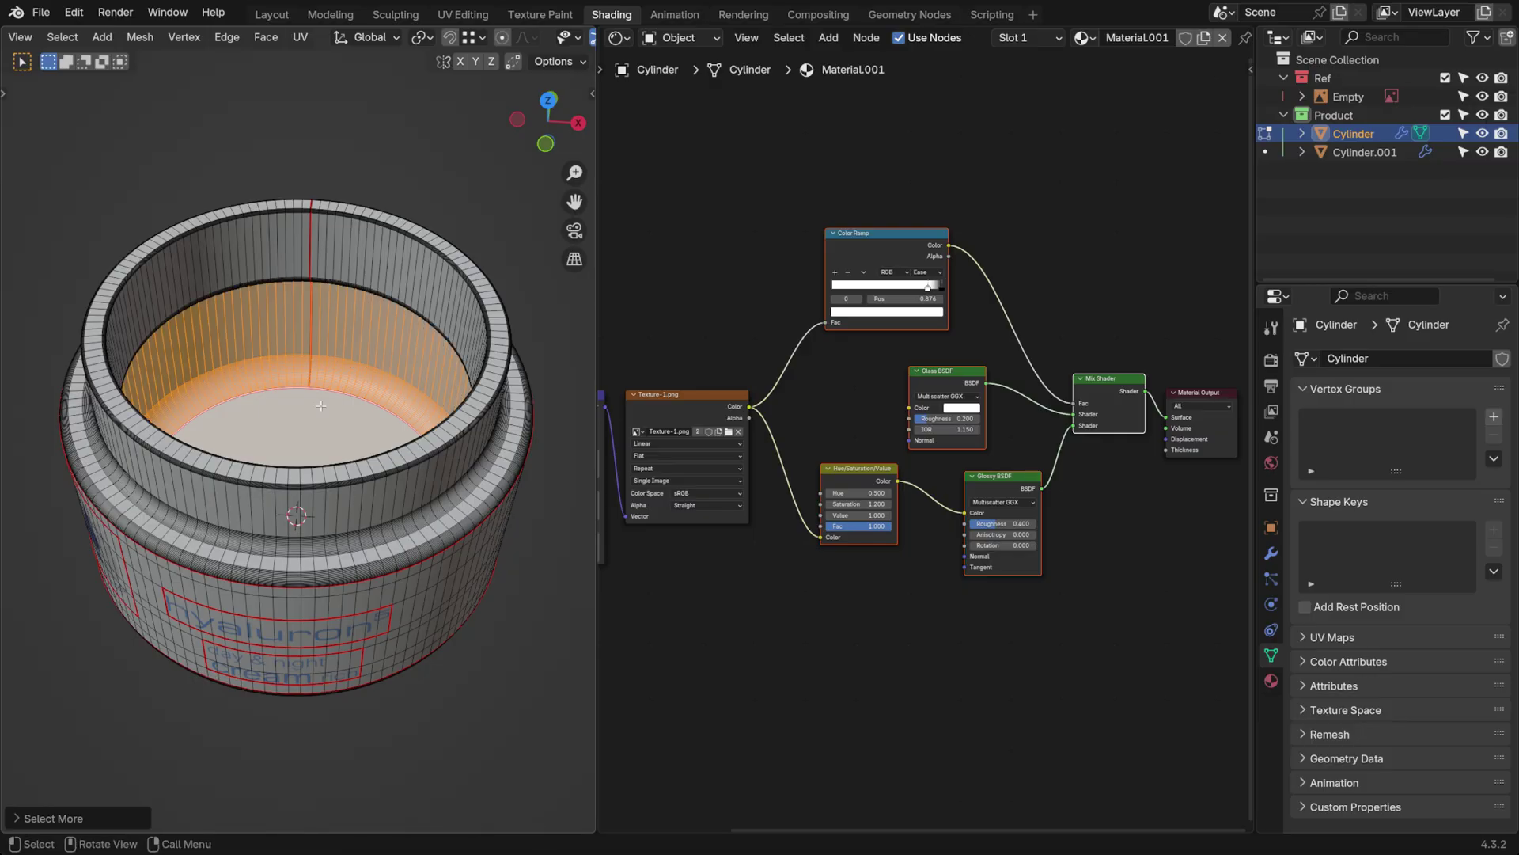
key("shift+d")
key("Escape")
key("p")
left_click(302, 334)
key("Tab")
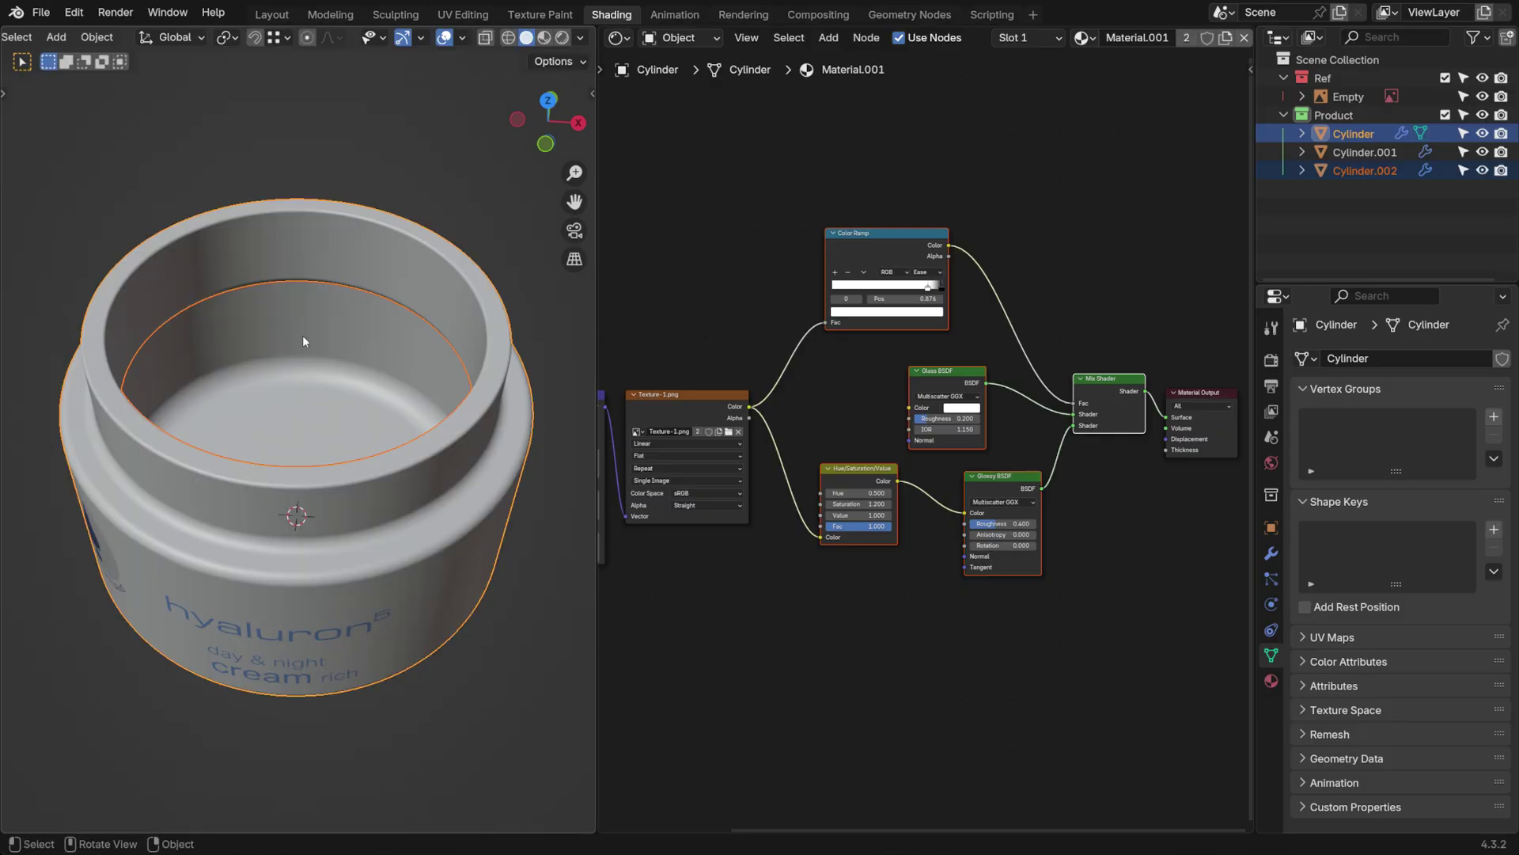
Isolate the separated cream object and slide its top edge loop down by a factor of about 0.18
left_click(410, 272)
key("KP_1")
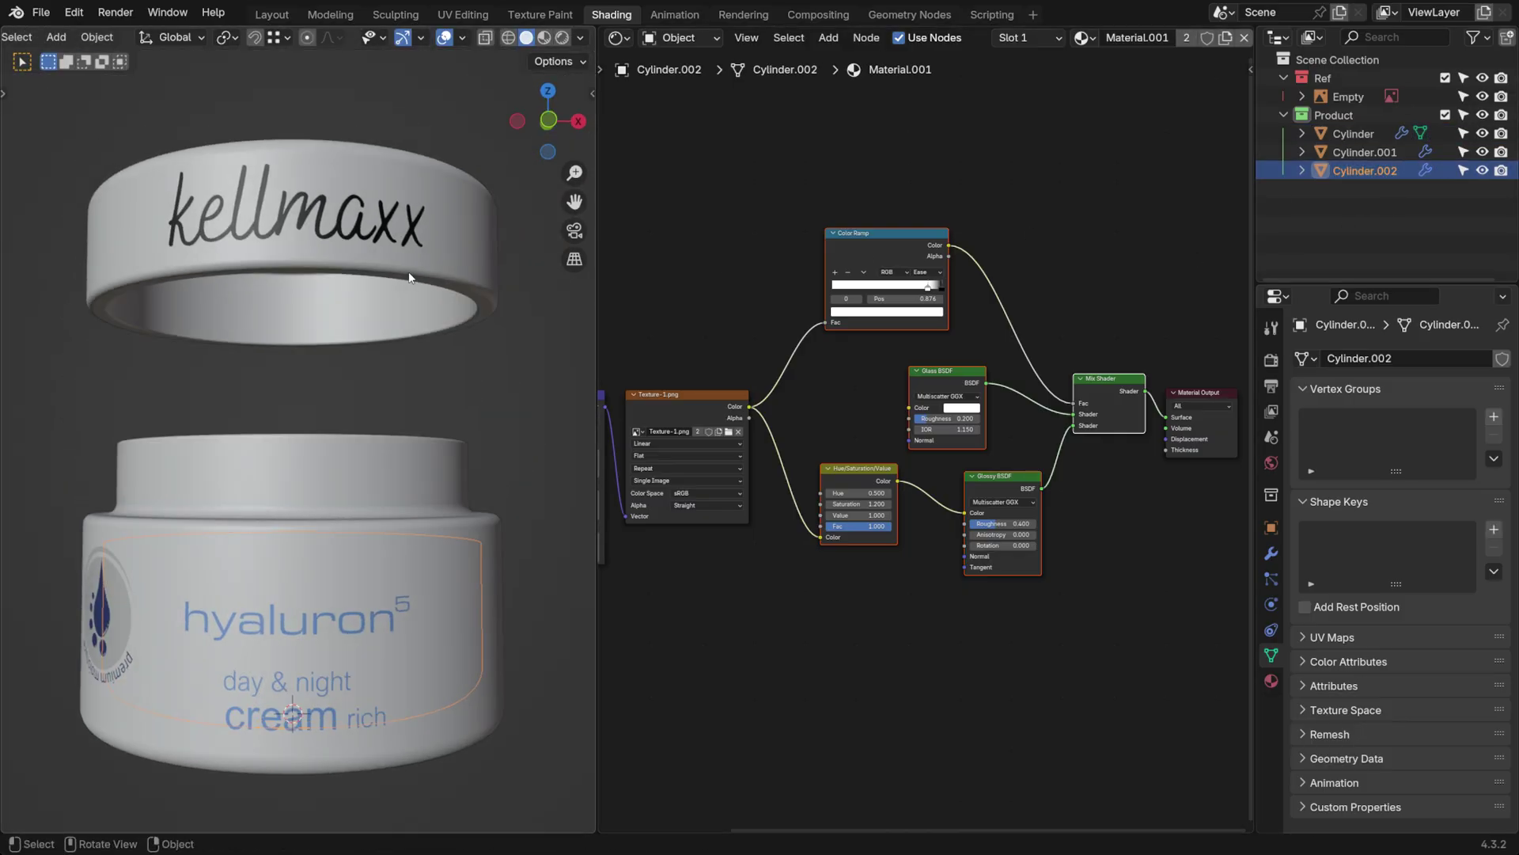
key("KP_Divide")
key("Tab")
middle_click_drag(407, 271, 412, 330)
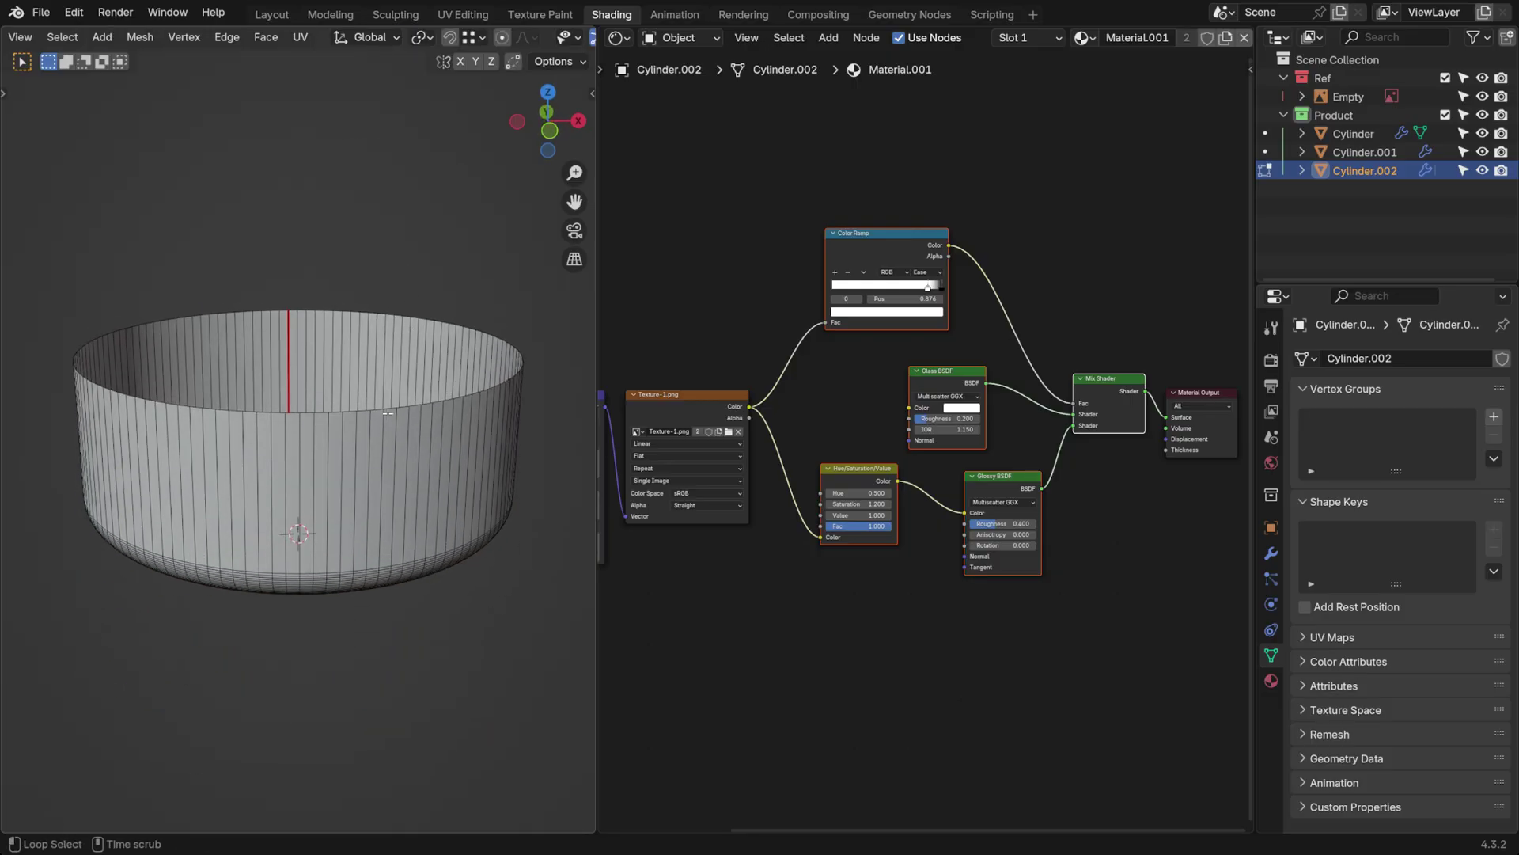
left_click(452, 399, "alt")
key("g")
key("g")
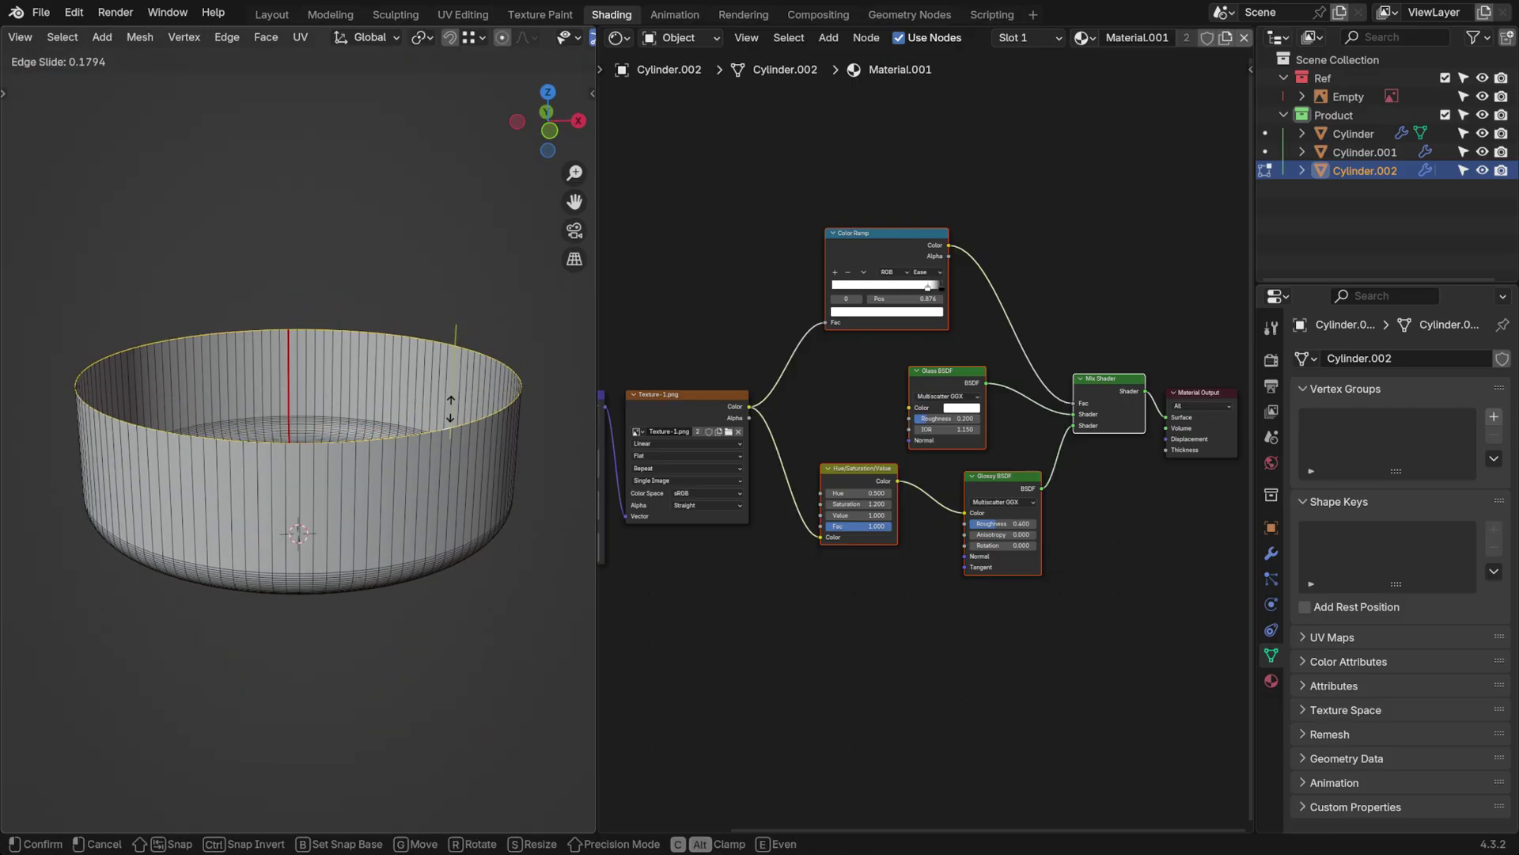
left_click(452, 424)
Select the whole cream mesh and shrink it slightly inward along its normals
key("a")
middle_click_drag(500, 370, 373, 319, "shift")
scroll(373, 319, "up", 1)
scroll(374, 319, "up", 2)
key("alt+s")
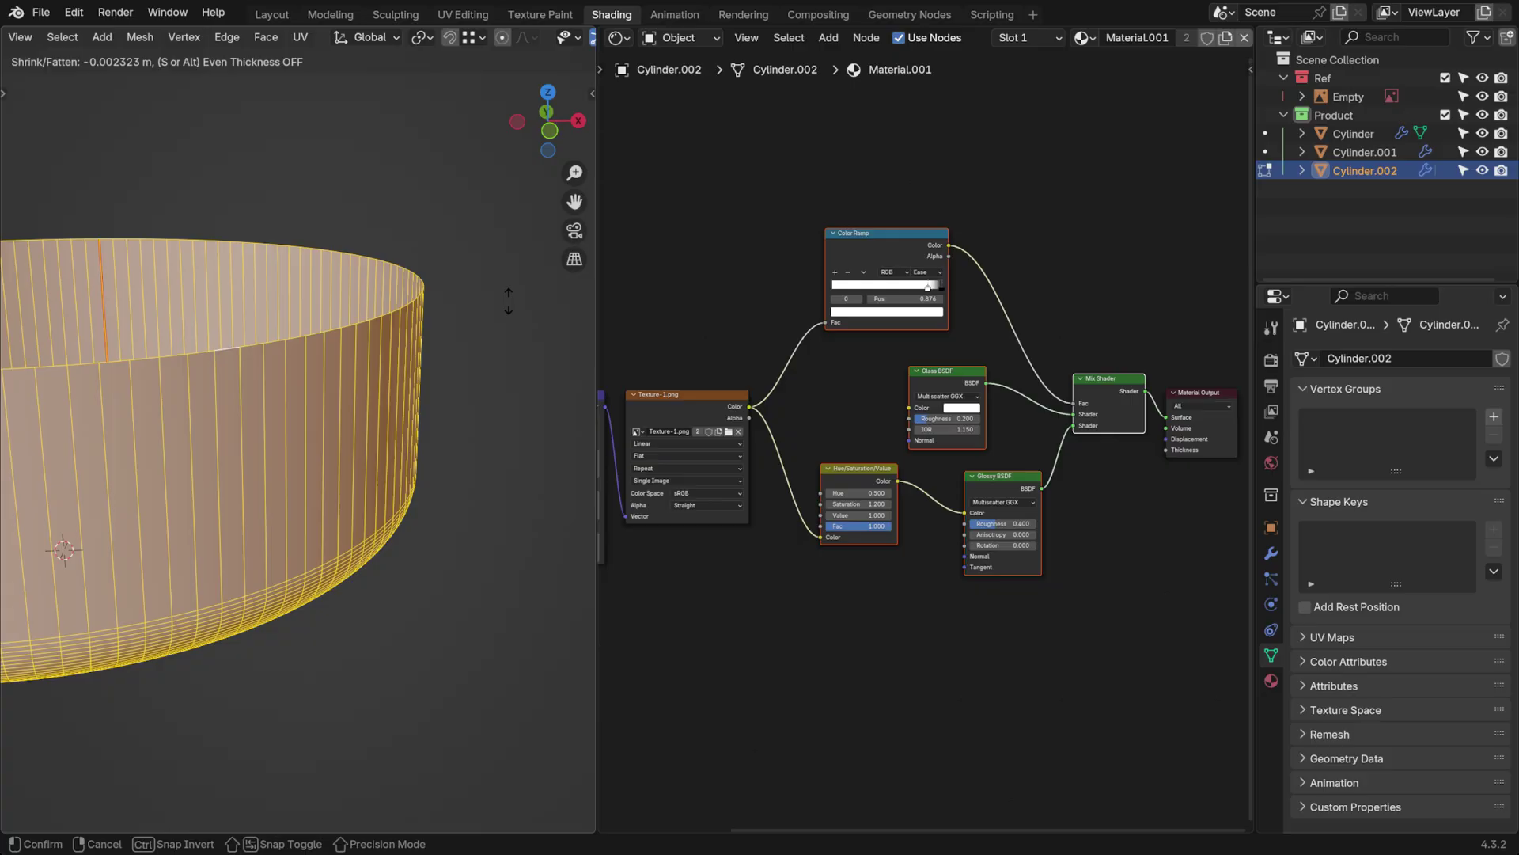
left_click(502, 292)
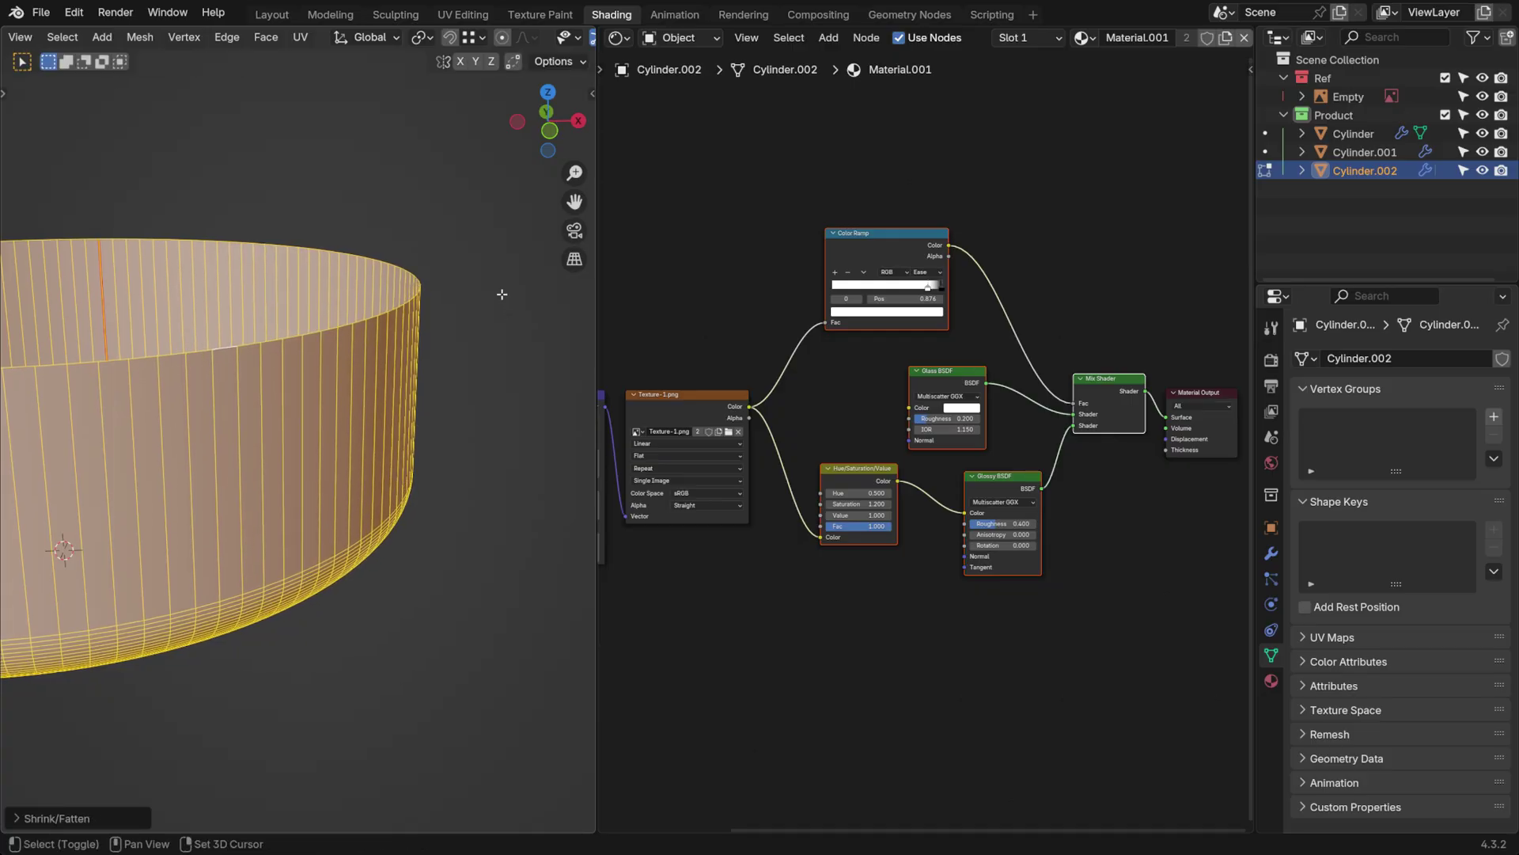
Fill the cream's open top edge loop with a face and bevel its rim into a narrow rounded edge
middle_click_drag(502, 292, 578, 286, "shift")
left_click(330, 341, "alt")
key("f")
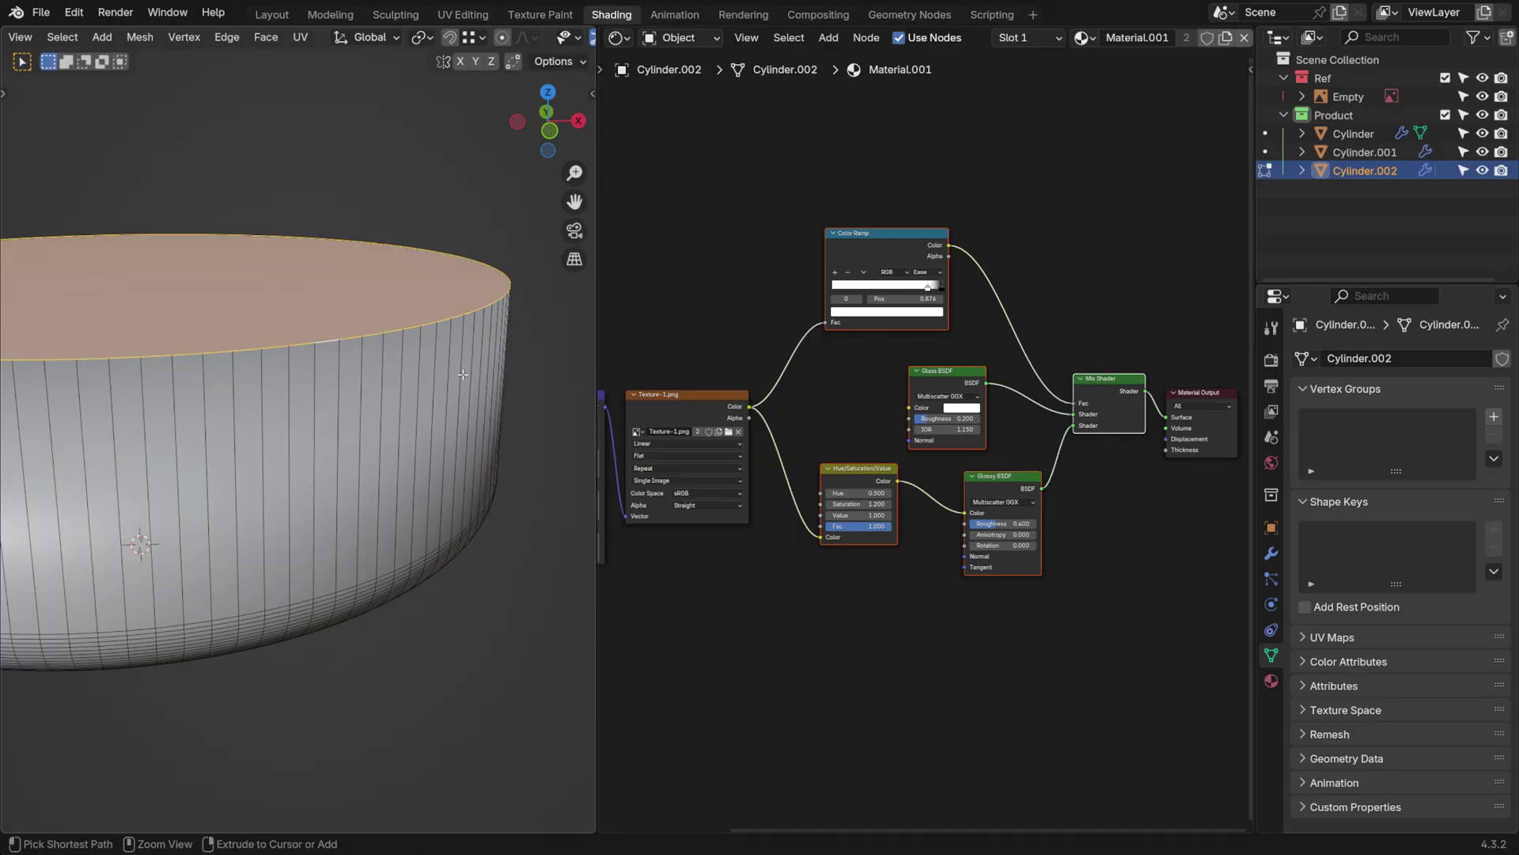
key("ctrl+b")
left_click(524, 504)
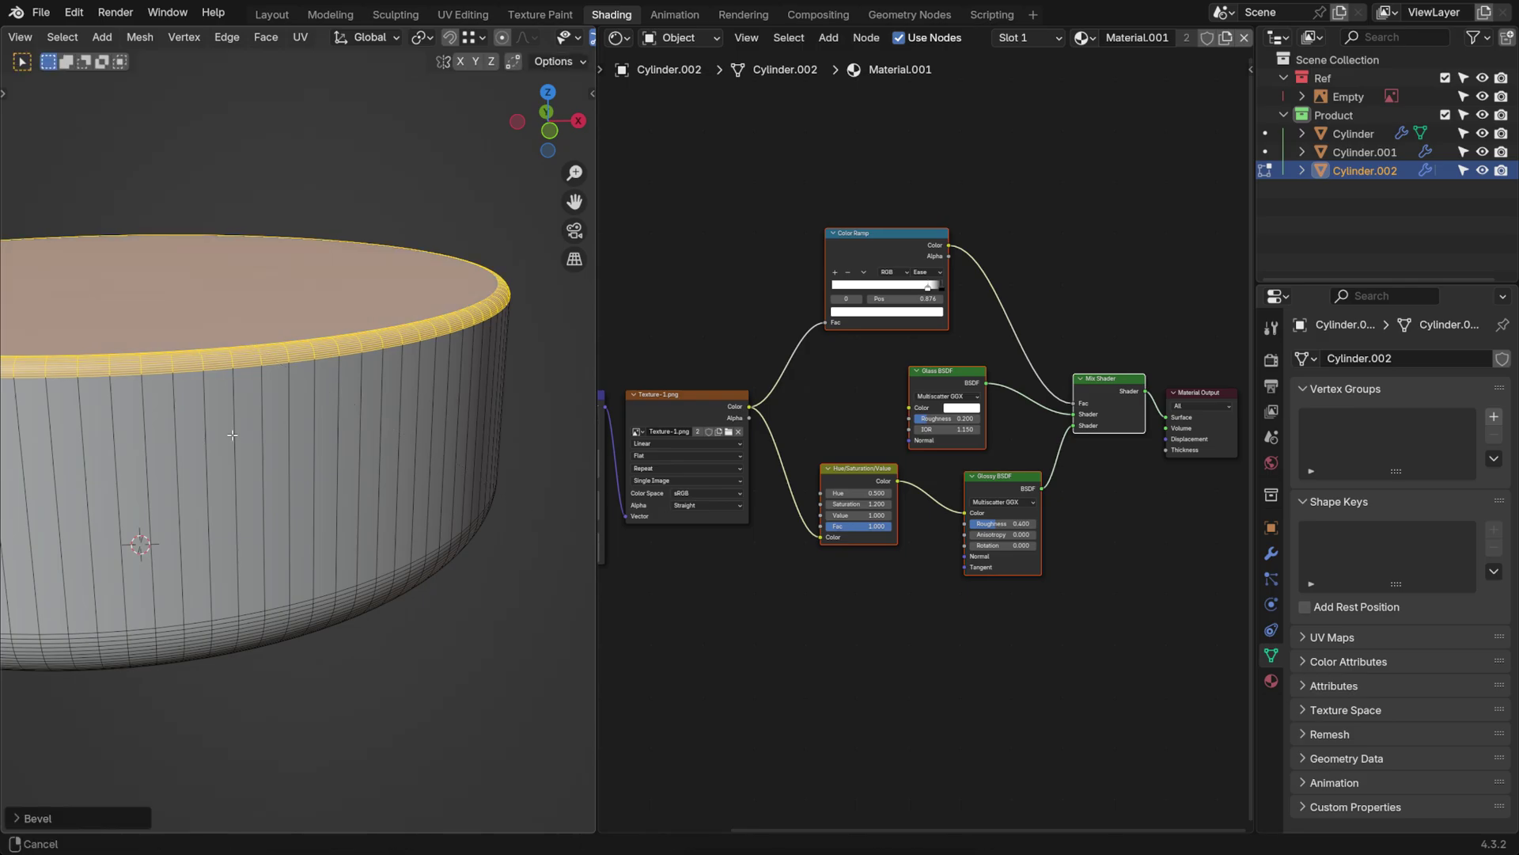
key("Tab")
Remove the cream object's inherited material slots and give it a new material with Roughness 0.1
left_click(1027, 38)
left_click(1127, 95)
left_click(1127, 95)
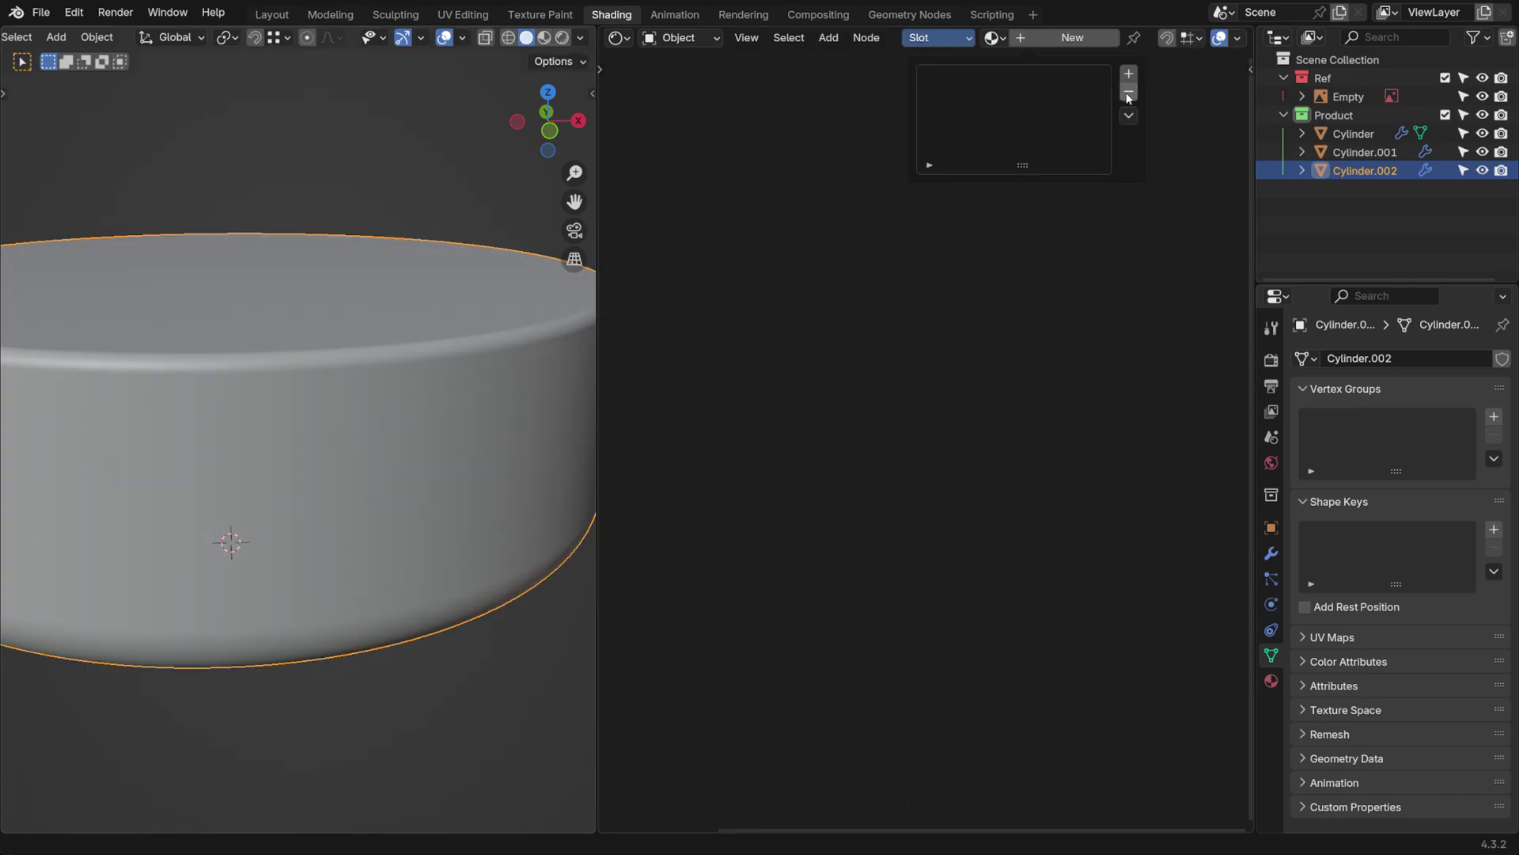
left_click(1134, 38)
key("Home")
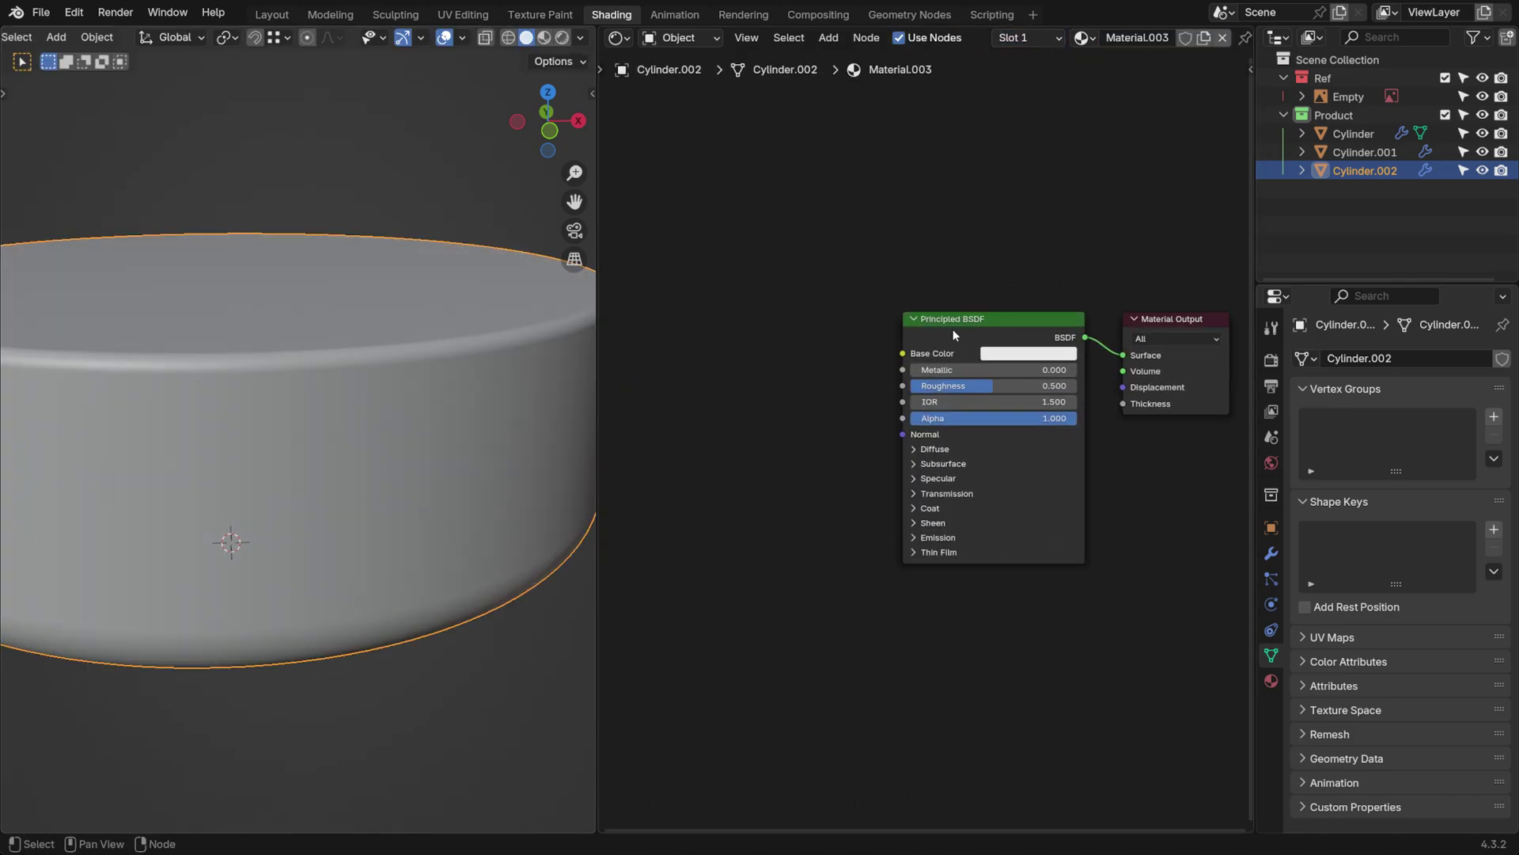
double_click(955, 384)
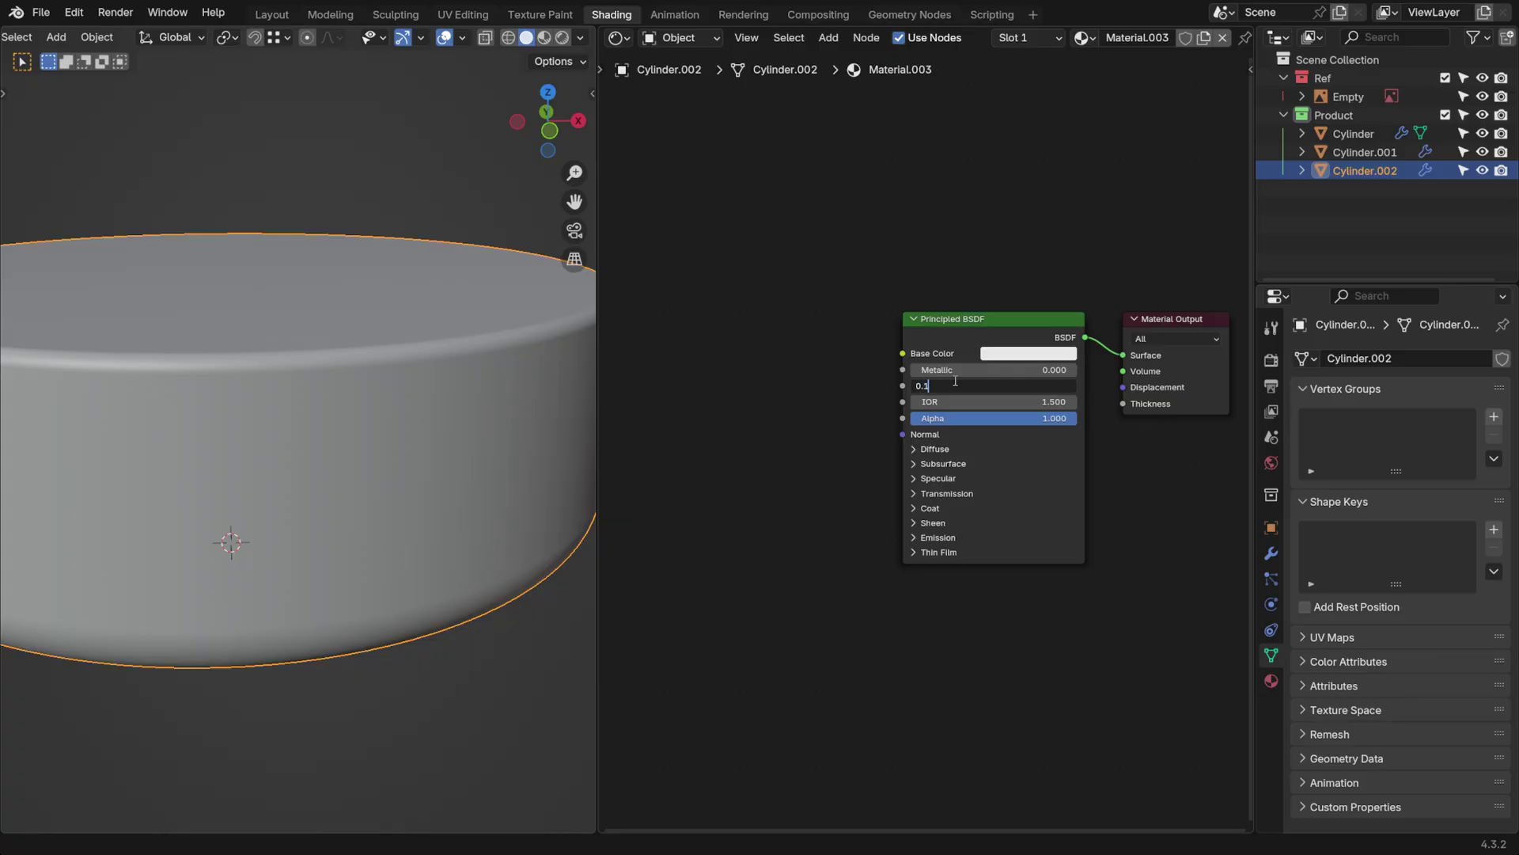
type("0.1")
key("Return")
Leave the isolated view and preview the lid, jar and cream in rendered shading
scroll(400, 351, "down", 4)
left_click(416, 282)
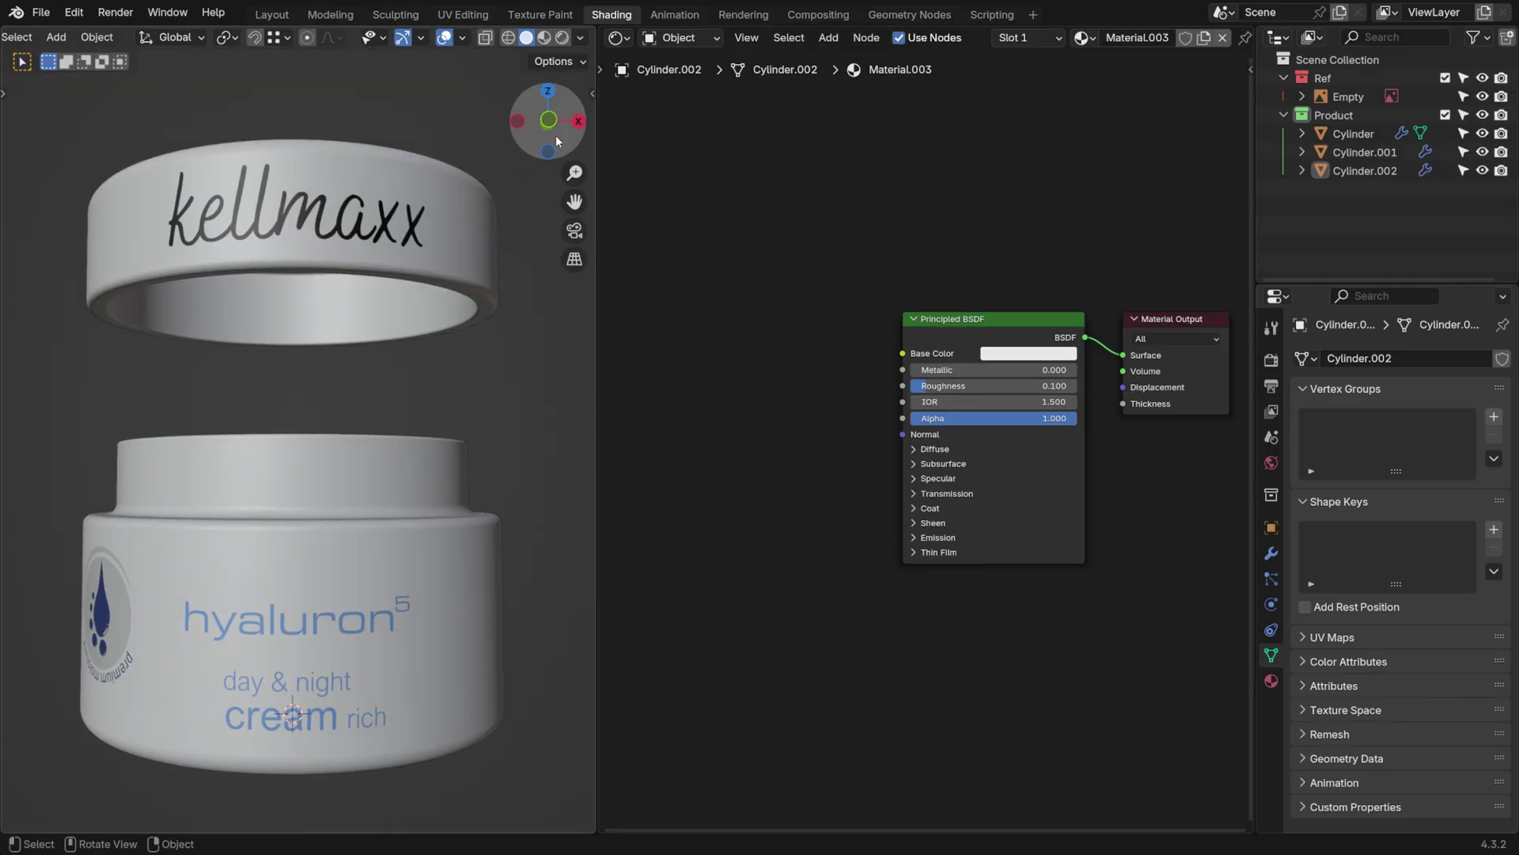
left_click(562, 38)
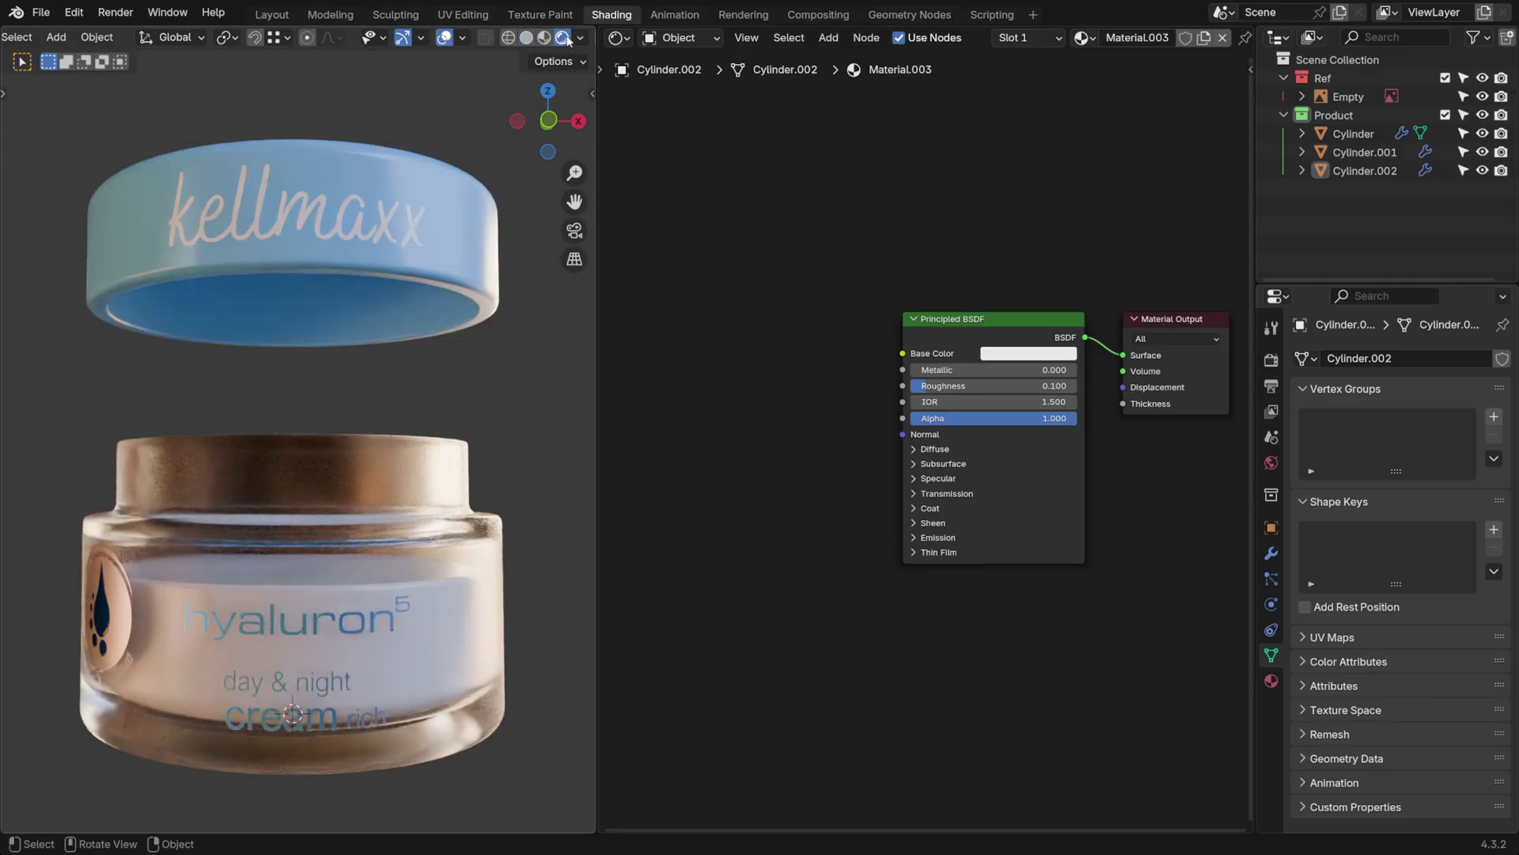
middle_click_drag(464, 412, 469, 402, "shift")
Snap the lid to the 3D cursor so it sits on the jar
left_click(427, 305)
key("shift+s")
left_click(427, 388)
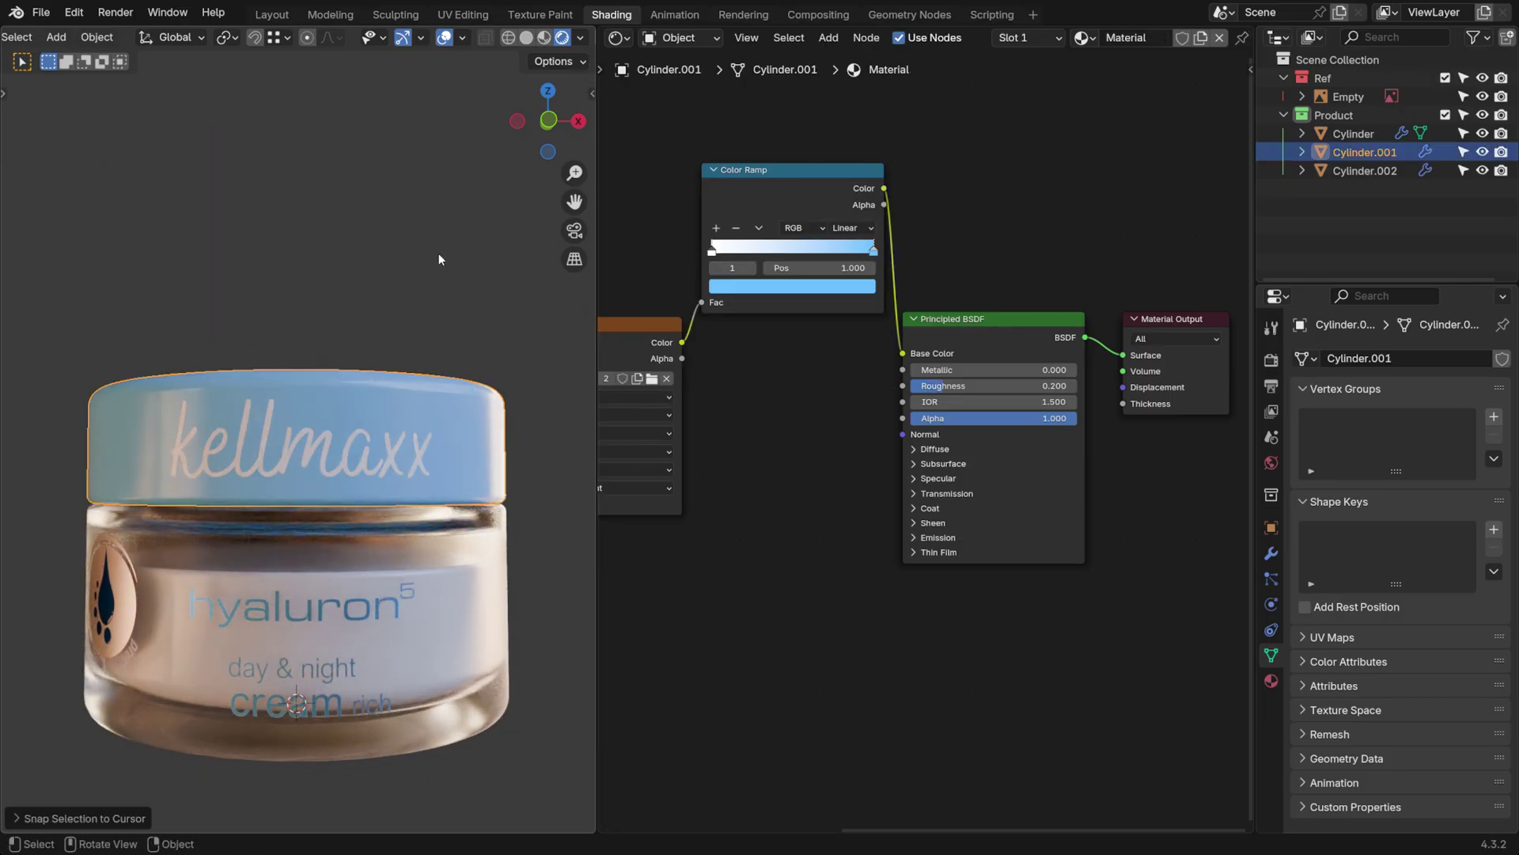
left_click(432, 235)
Add a plane as the ground beneath the jar, scale it up and adjust its height along Z
scroll(424, 296, "up", 4)
key("shift+a")
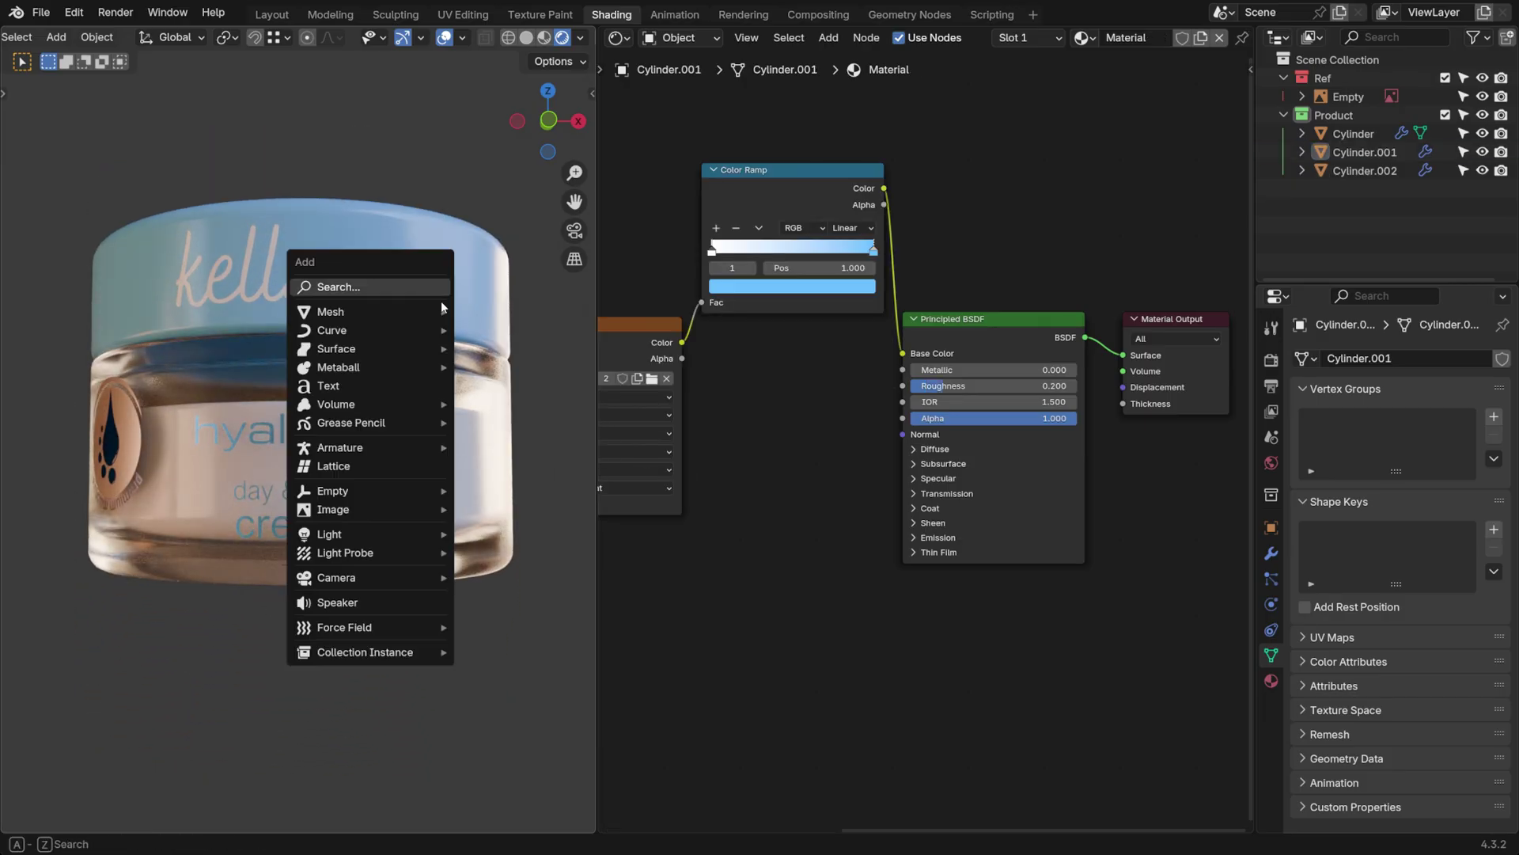
mouse_move(440, 311)
left_click(492, 315)
key("s")
left_click(200, 380)
key("g")
key("z")
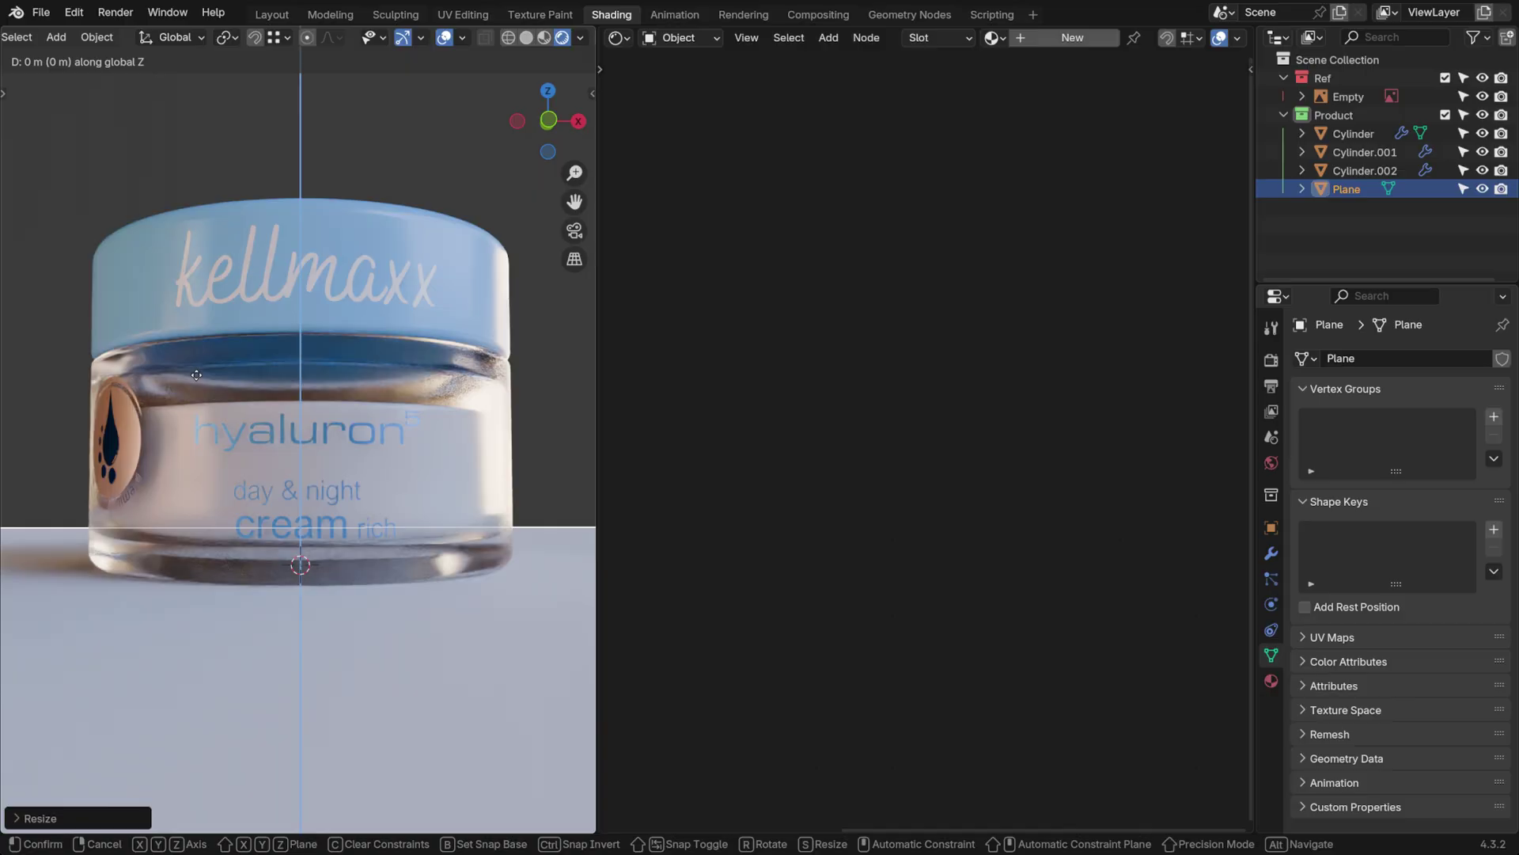
left_click(199, 388)
left_click(61, 431)
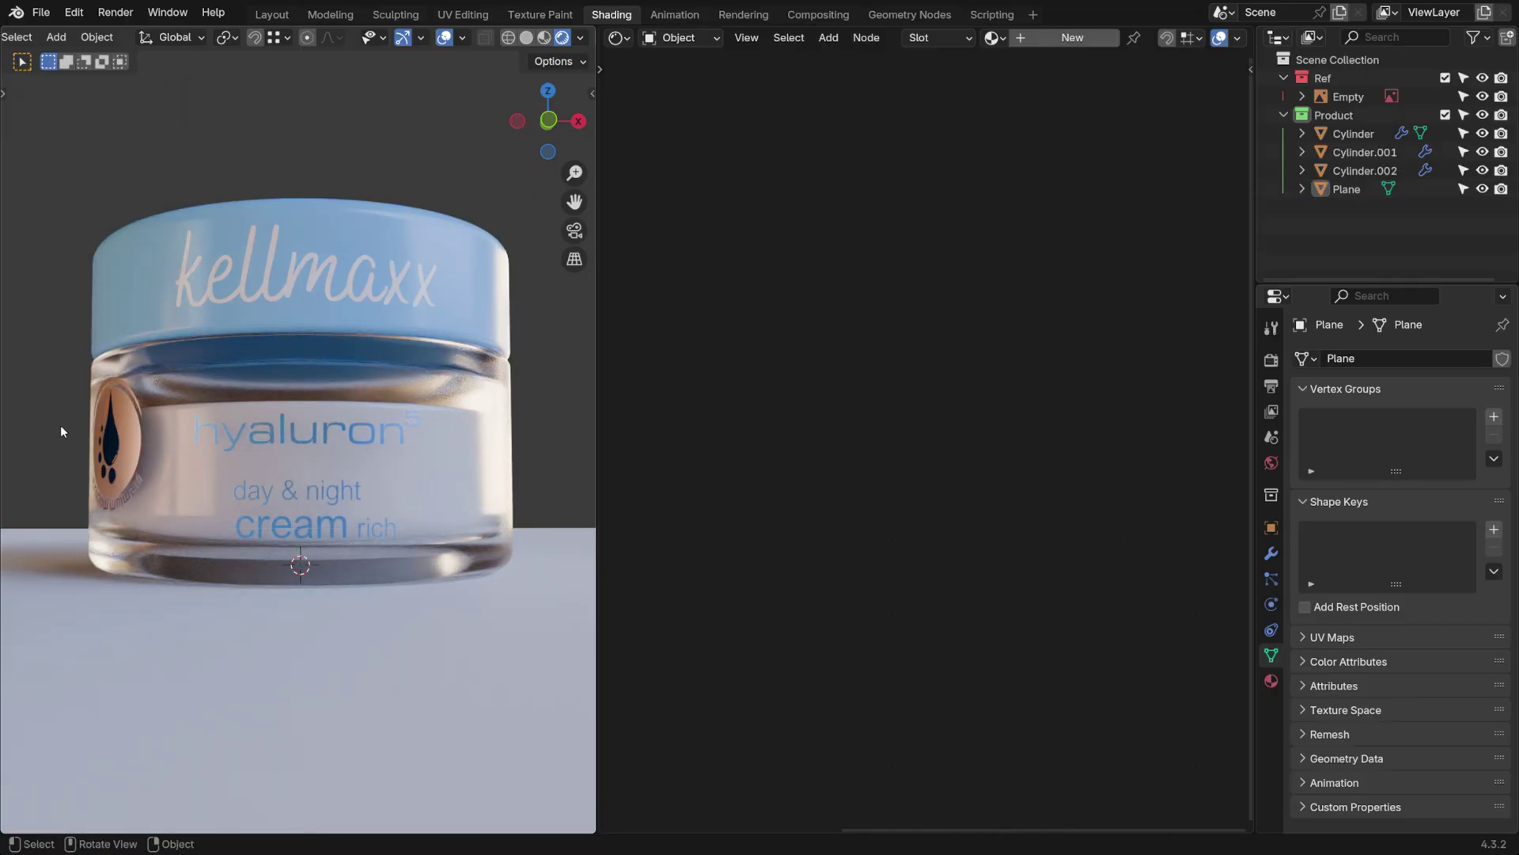
Enlarge the 3D viewport and examine the closed jar on the ground plane from a slightly rotated angle
left_click_drag(592, 31, 651, 63)
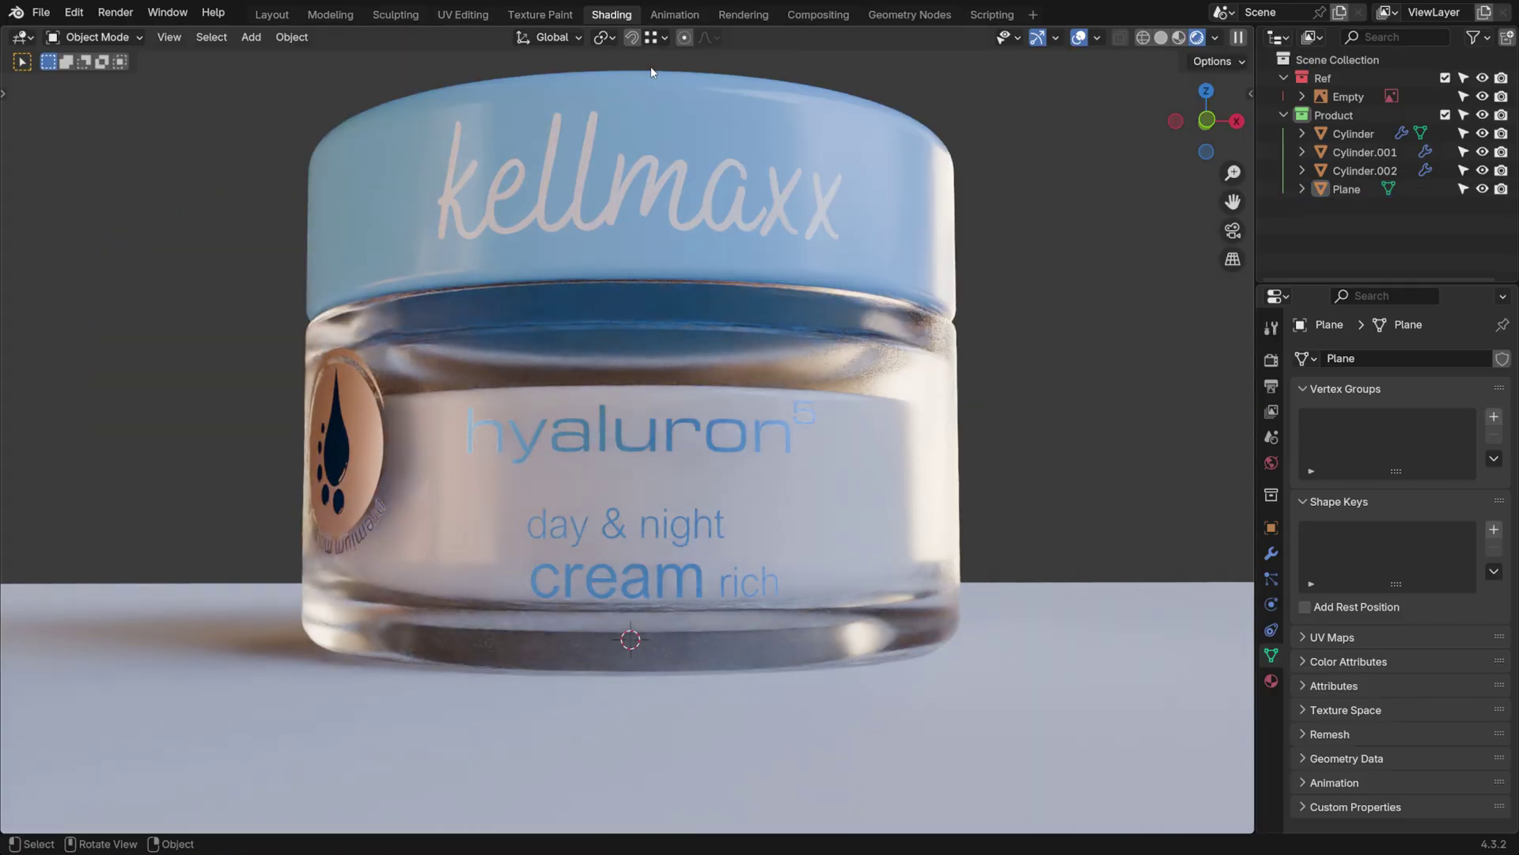
middle_click_drag(1004, 169, 1033, 198, "shift")
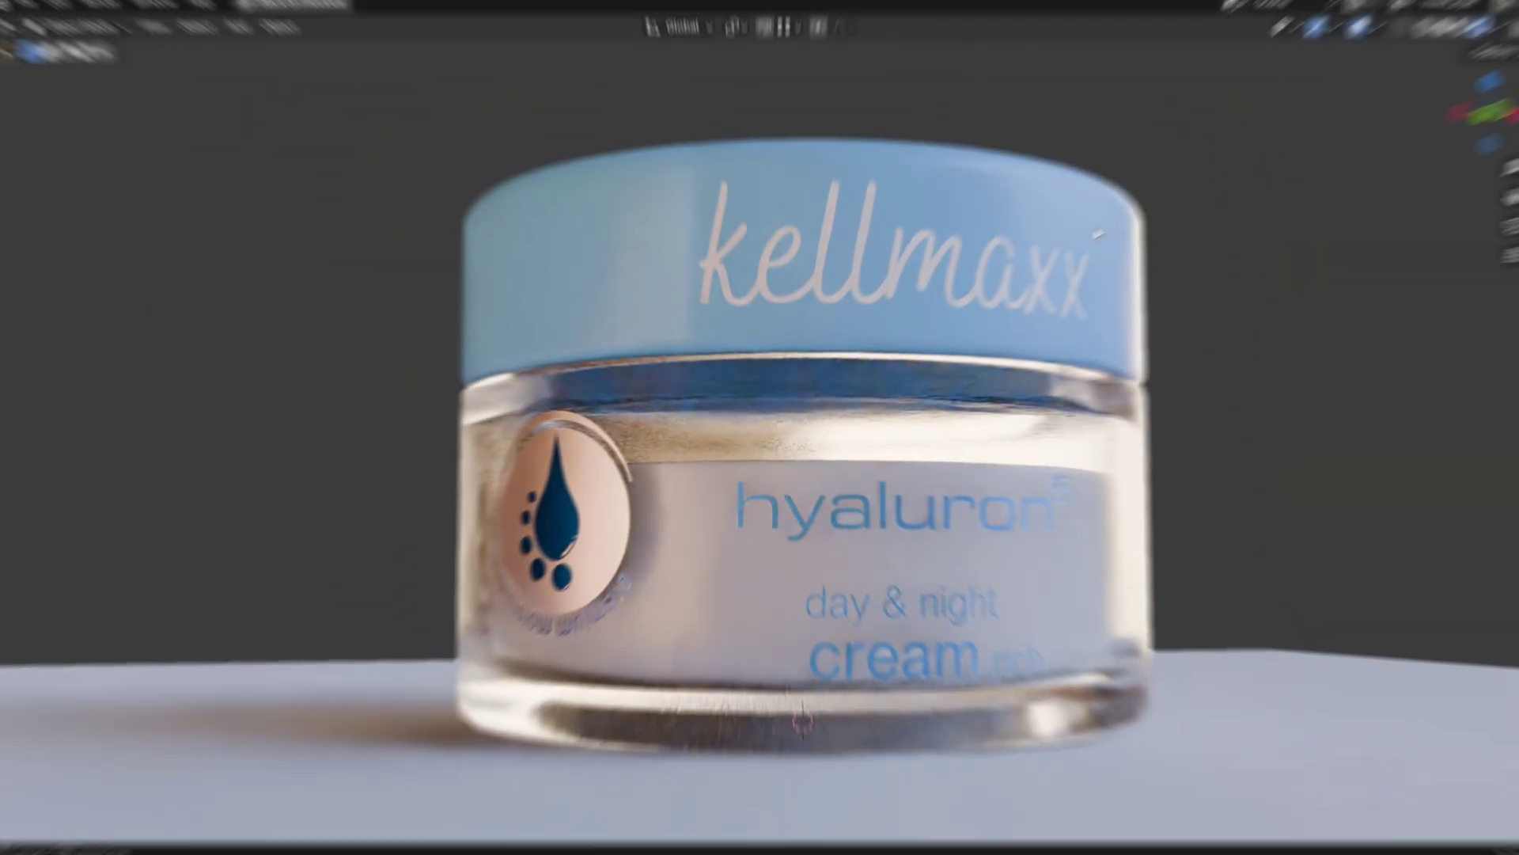
middle_click_drag(1098, 235, 1059, 202)
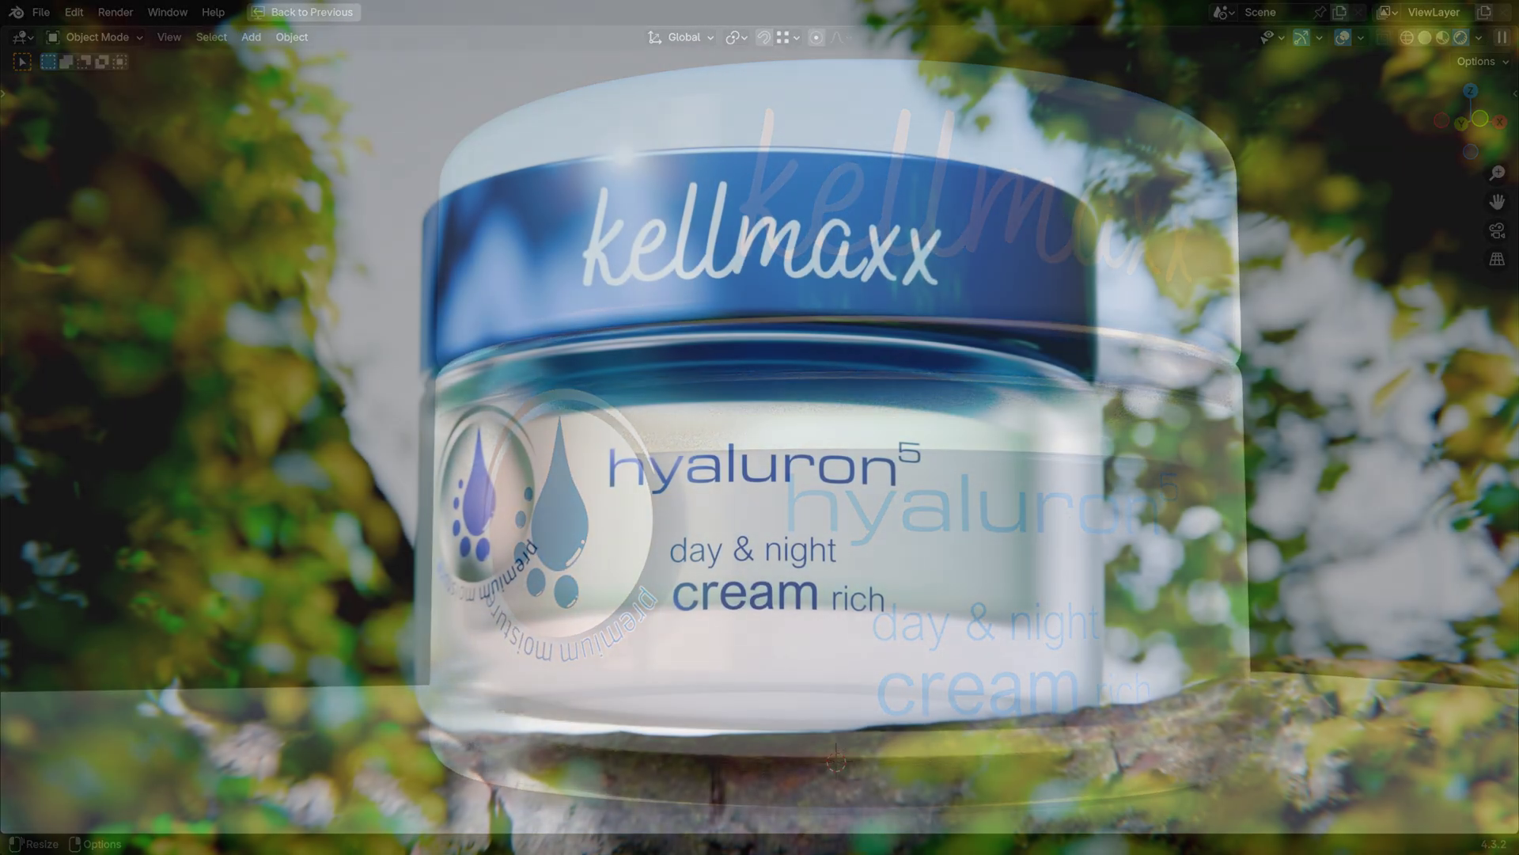